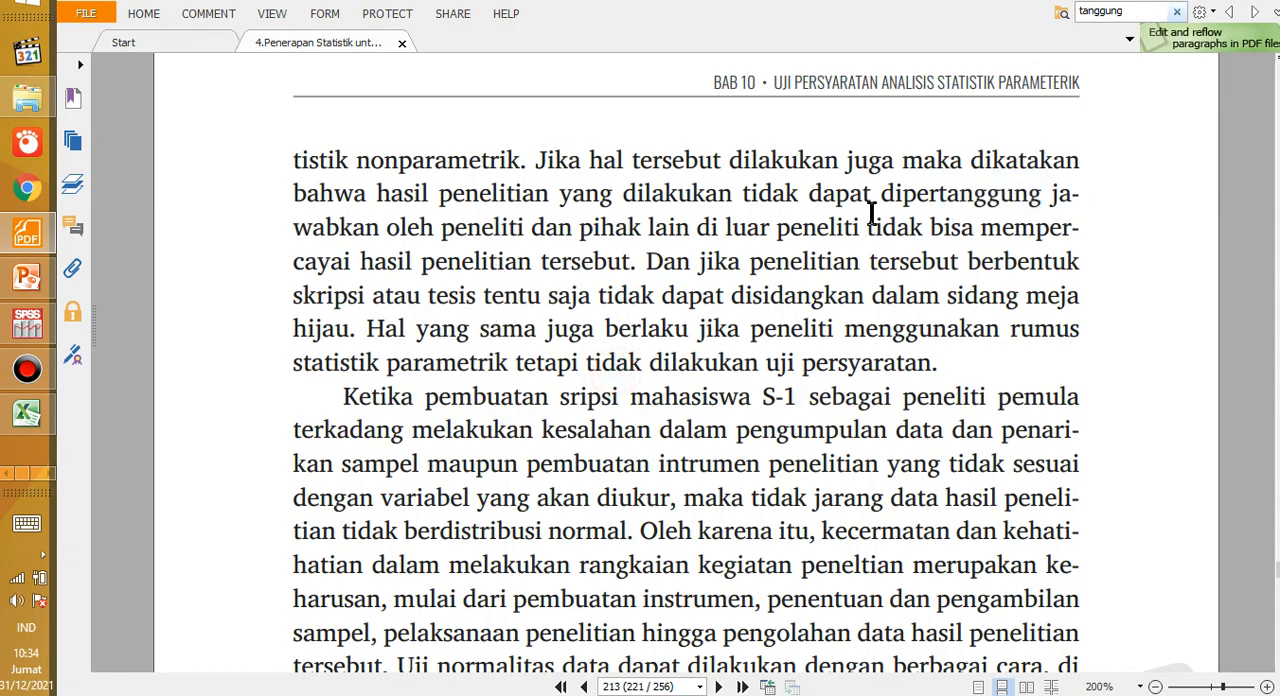
Step: Mark the phrases "dipertanggung jawabkan" and "Ketika pembuatan sripsi" while reading page 213 on requirement tests for parametric statistics
drag(873, 195, 1072, 215)
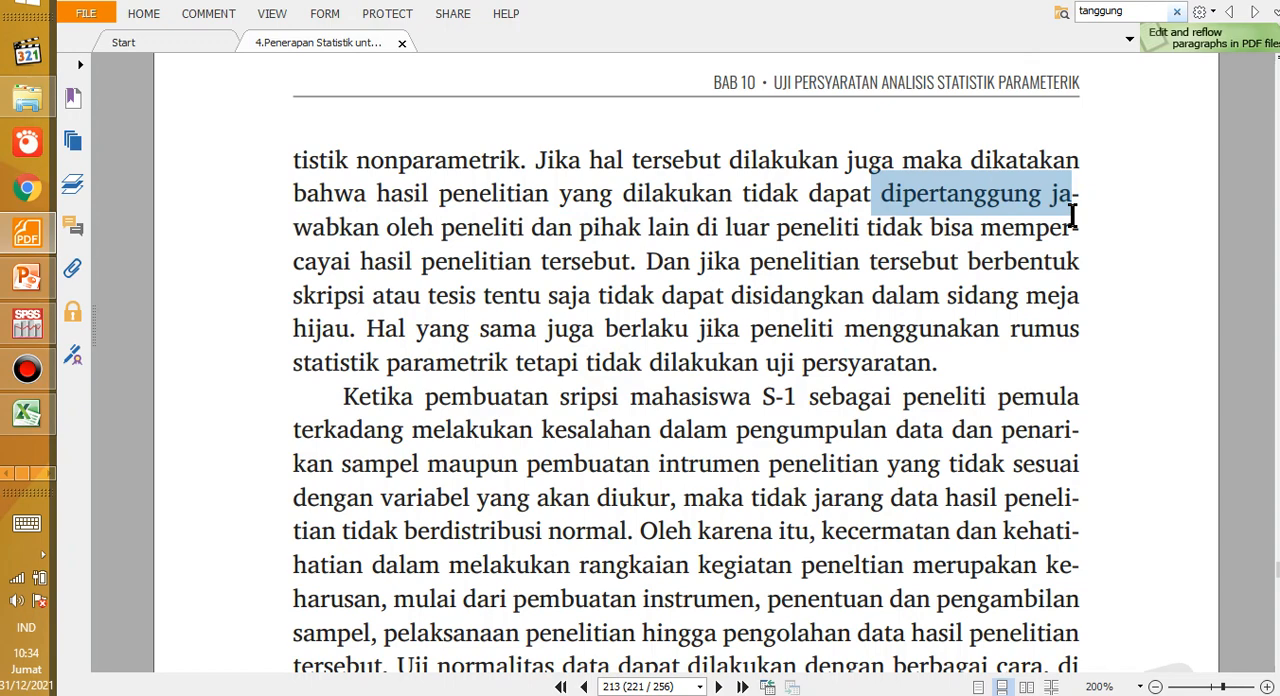
click(569, 415)
drag(371, 395, 632, 412)
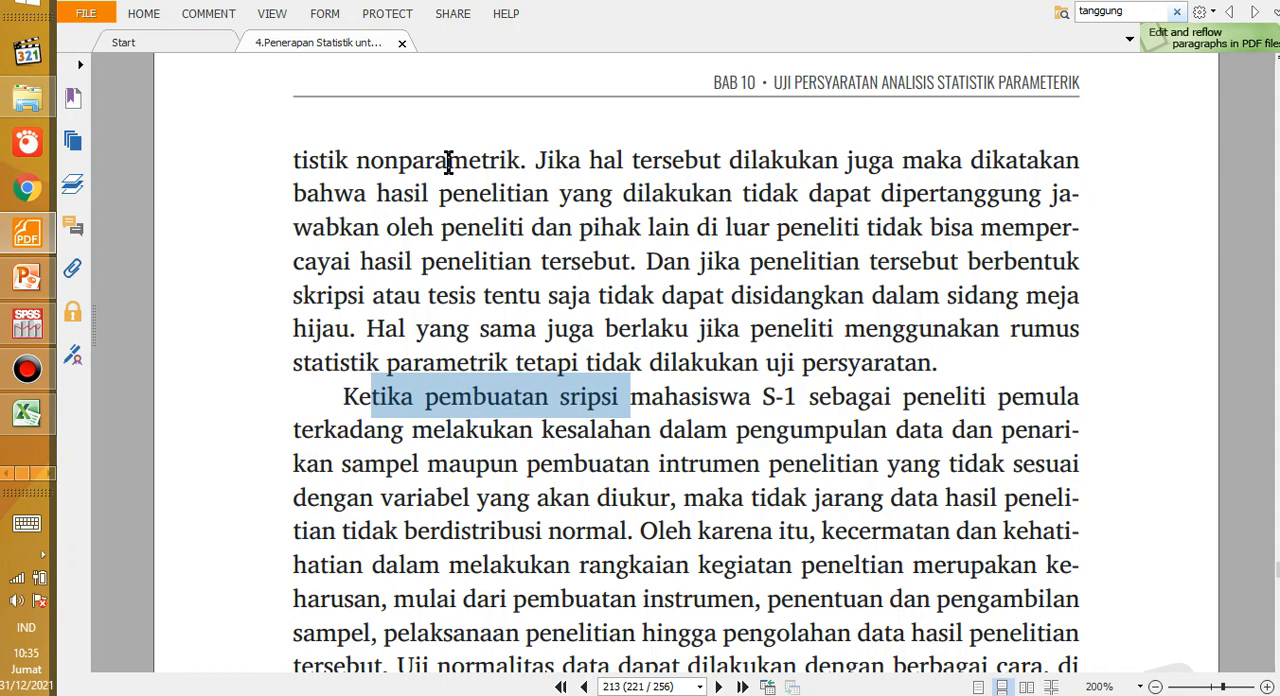
Step: Switch to the Excel workbook with the correlational research data and dismiss the Office activation notice
click(27, 413)
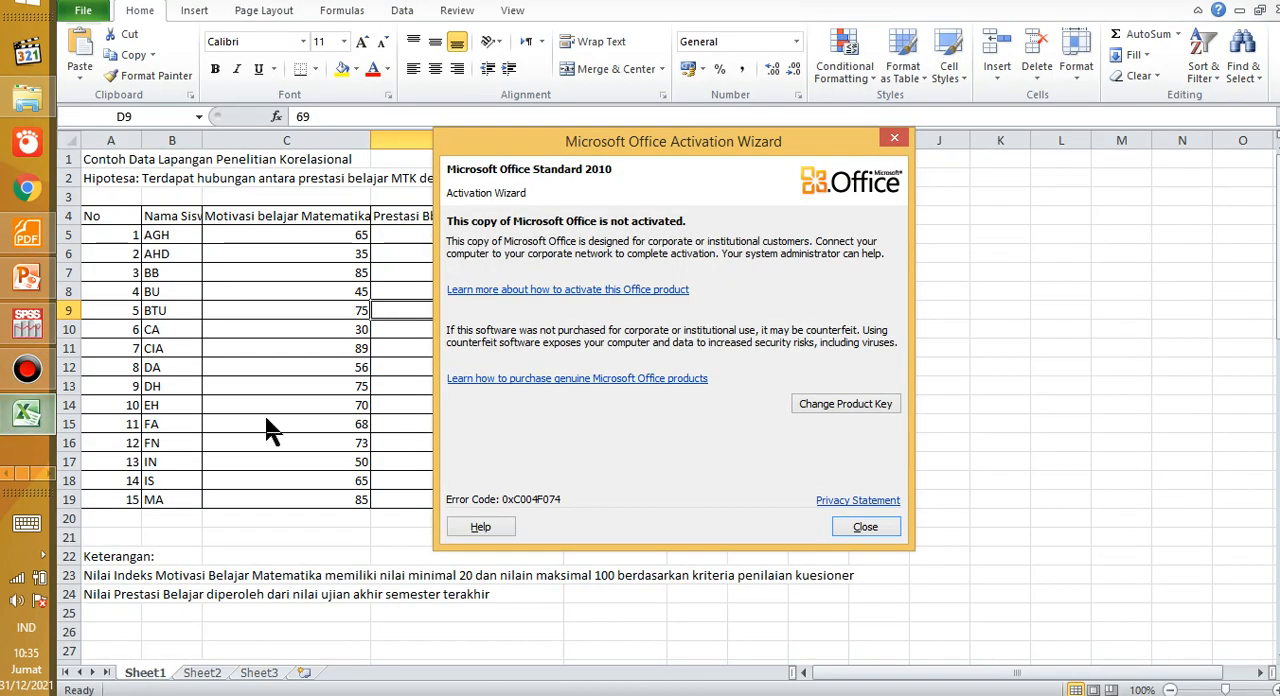
click(866, 528)
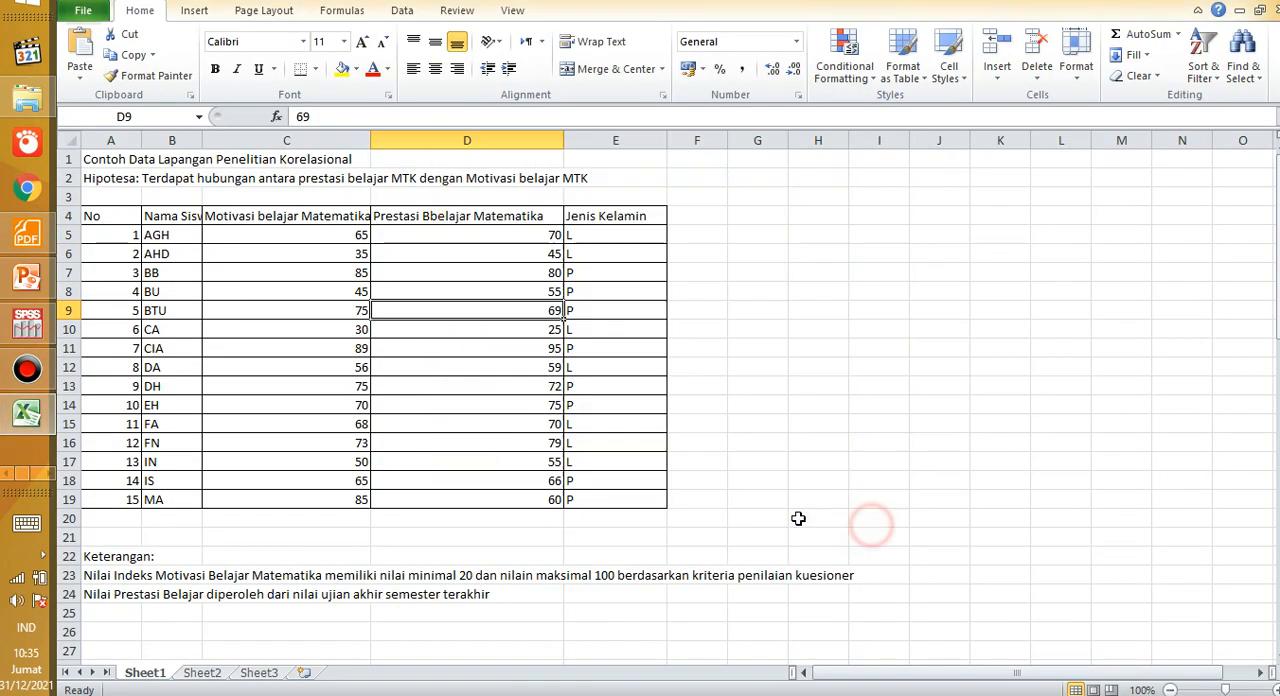
Step: Compare individual students' mathematics motivation and achievement scores in columns C and D of Sheet1
click(318, 329)
click(433, 346)
click(320, 364)
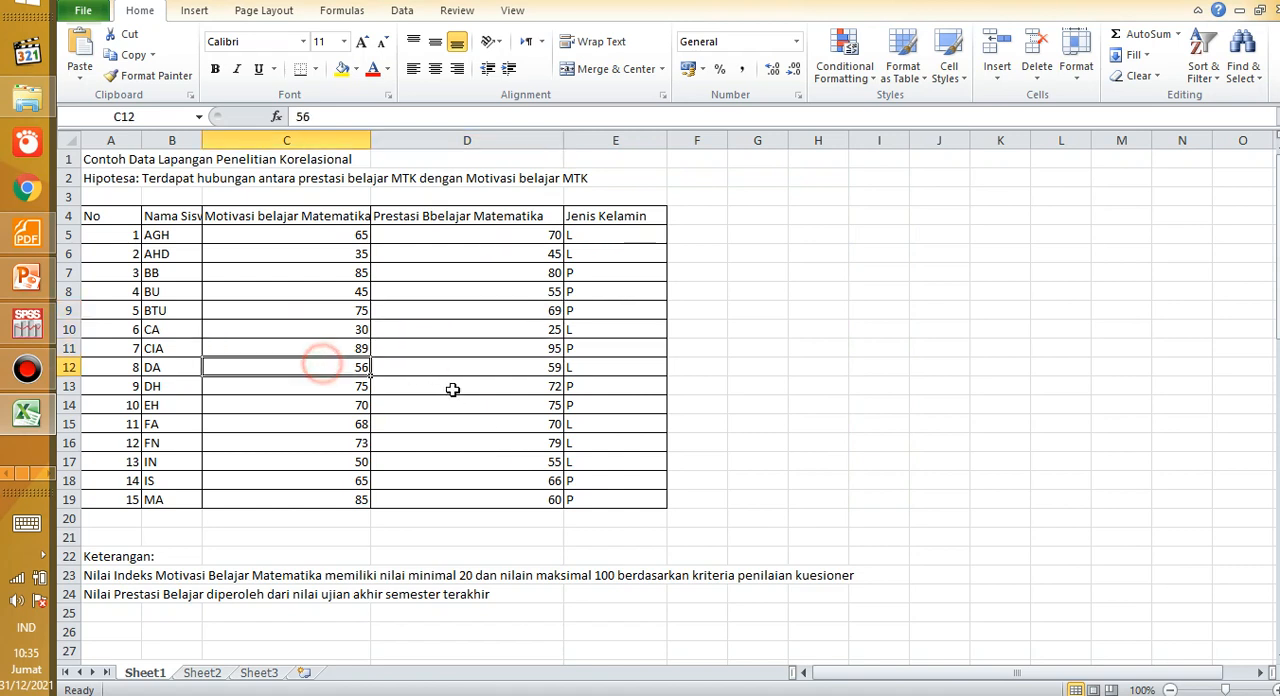
click(450, 390)
click(324, 384)
click(418, 404)
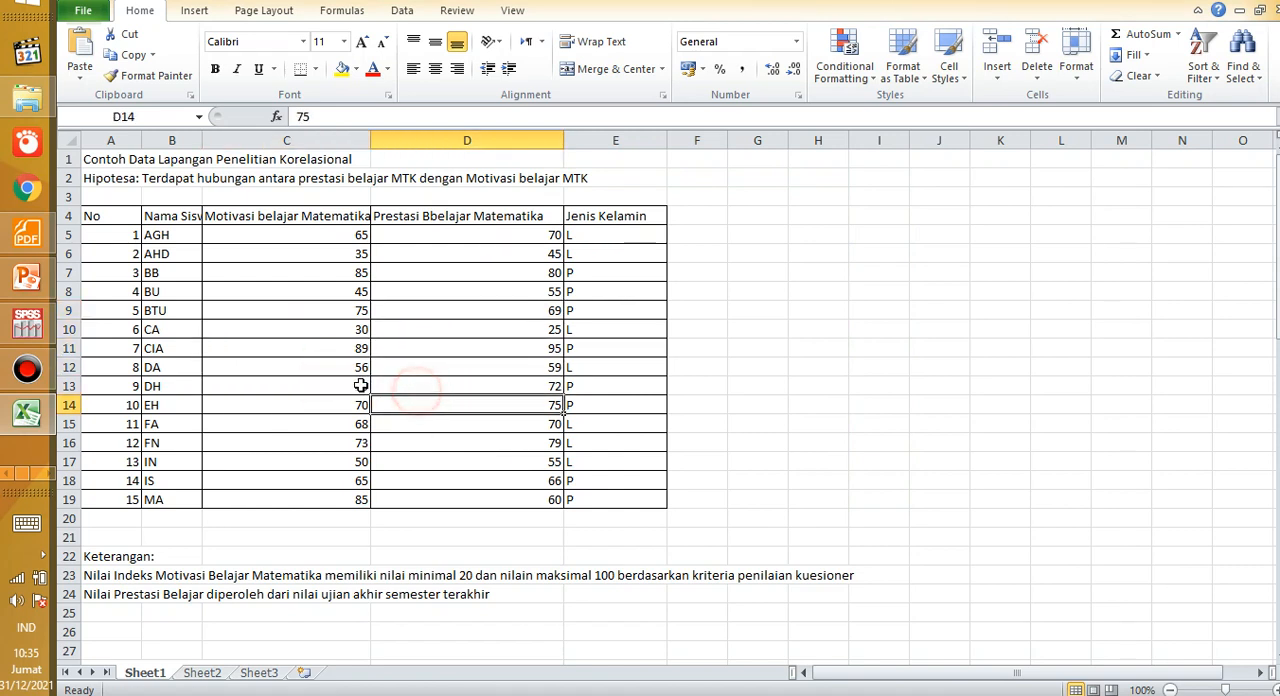
click(306, 390)
click(398, 390)
click(328, 388)
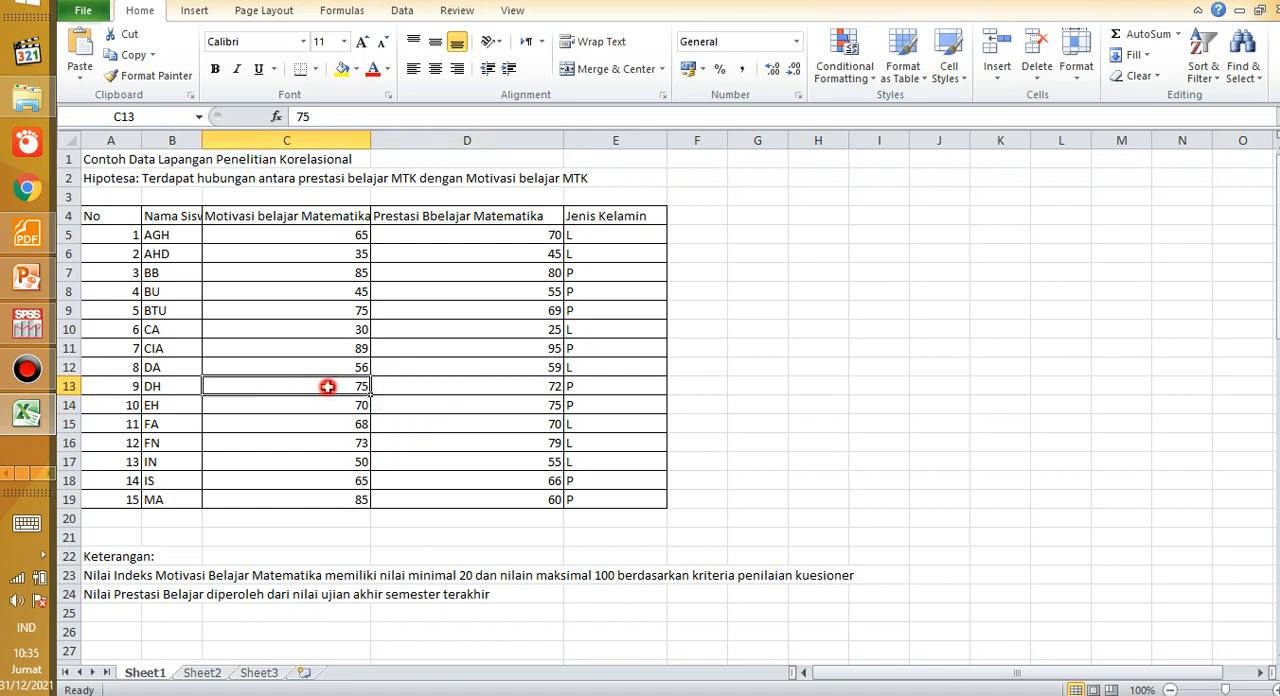
click(397, 387)
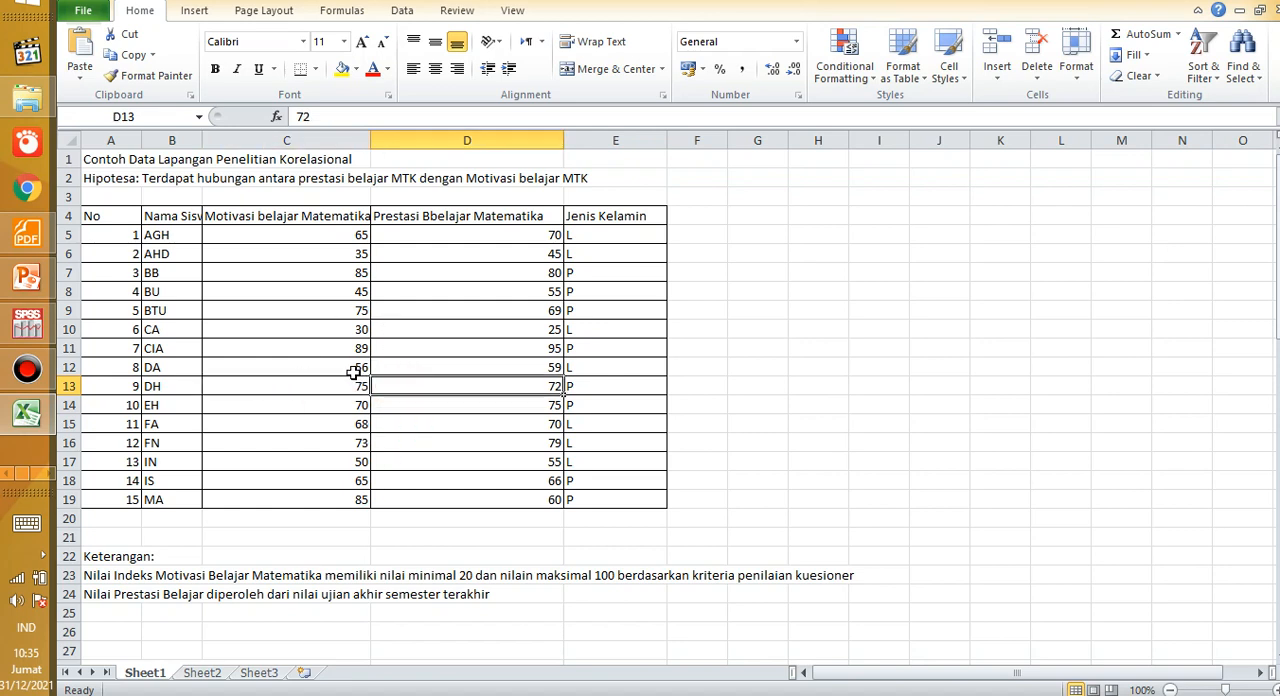
click(320, 310)
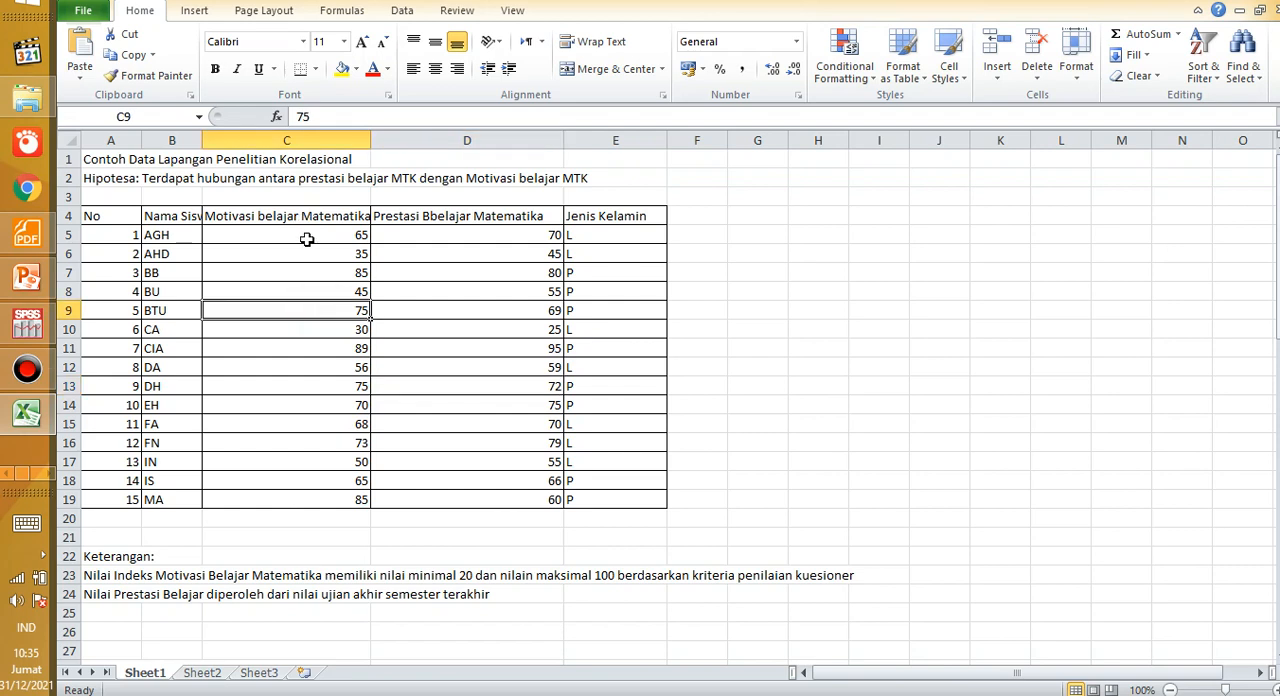
click(308, 237)
click(414, 240)
click(414, 264)
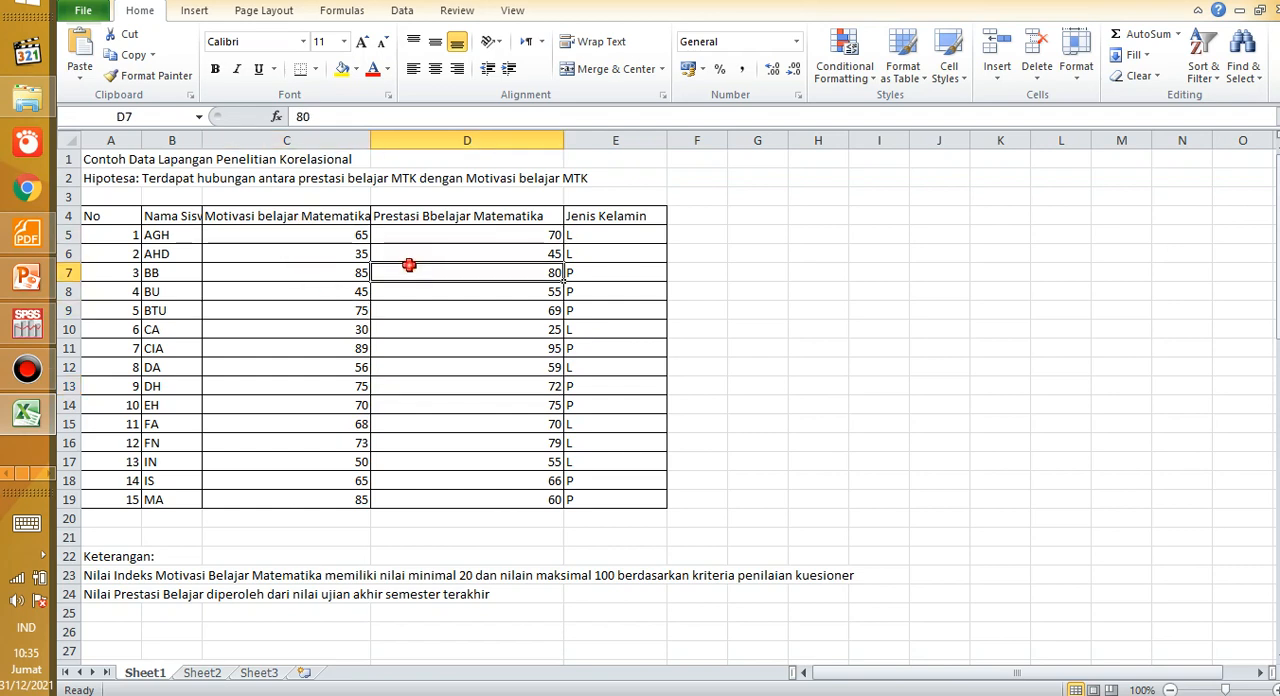
click(331, 261)
click(325, 275)
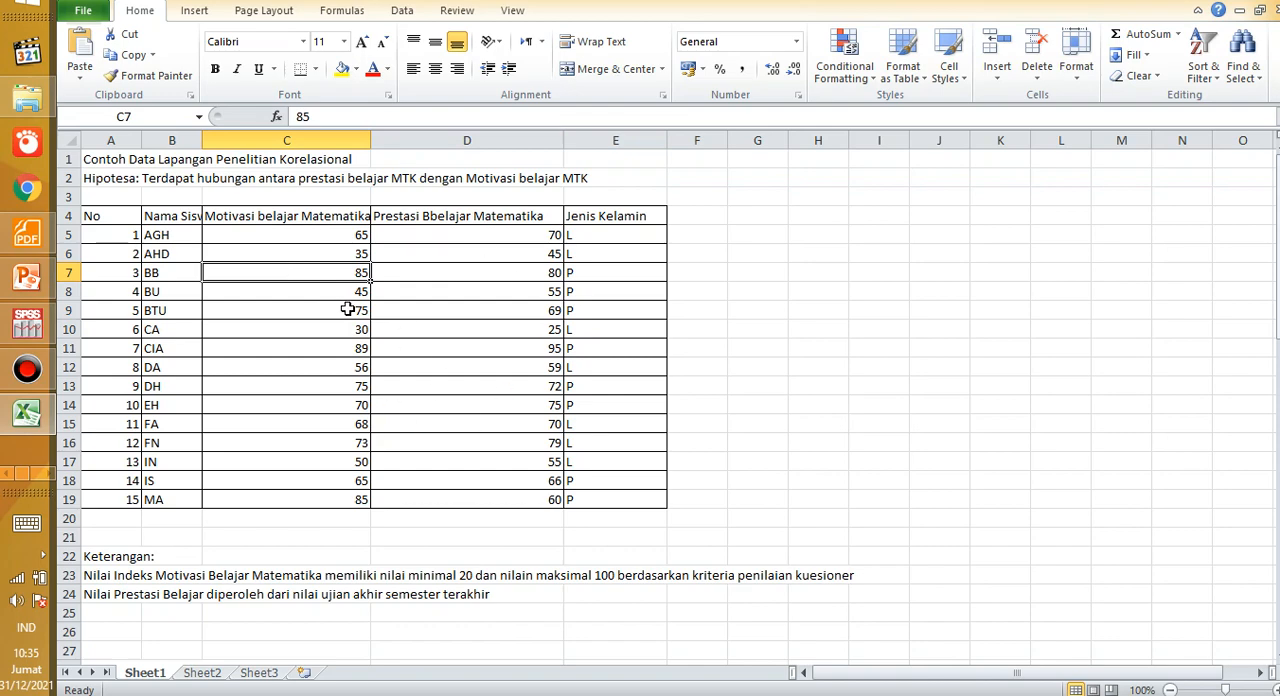
click(880, 326)
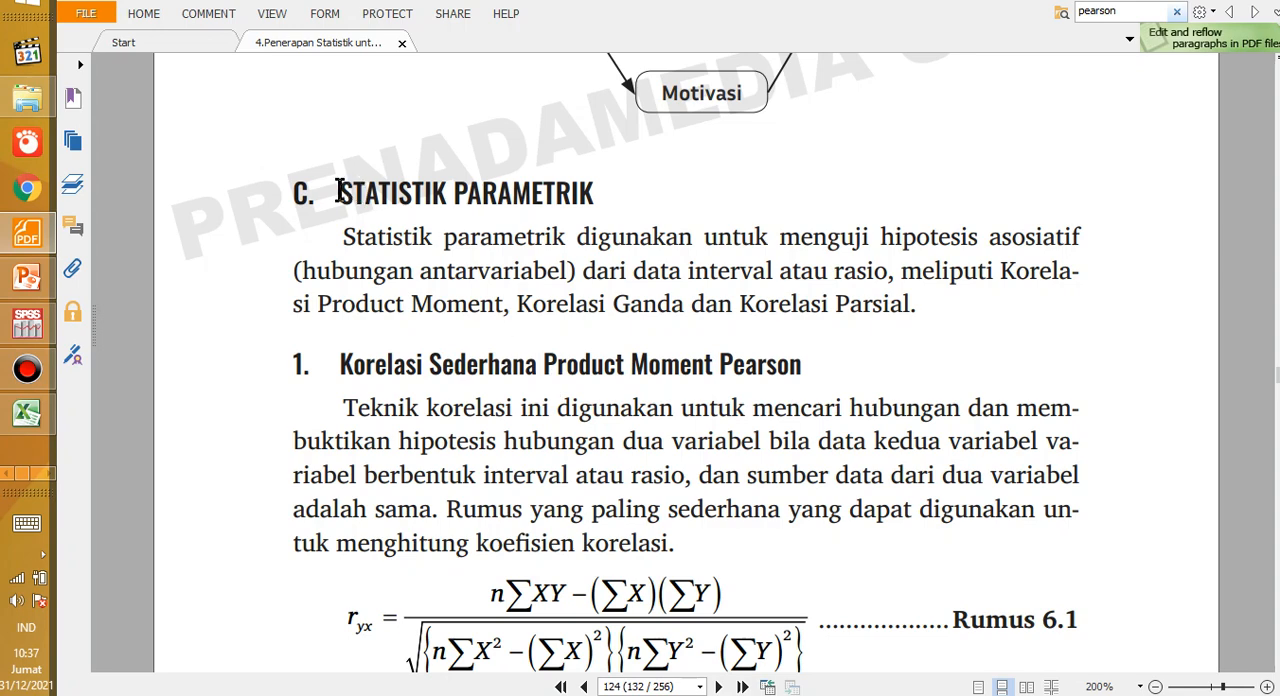
Step: Read the Statistik Parametrik section from its heading through the Pearson product moment formulas to the list of requirements
drag(340, 191, 590, 186)
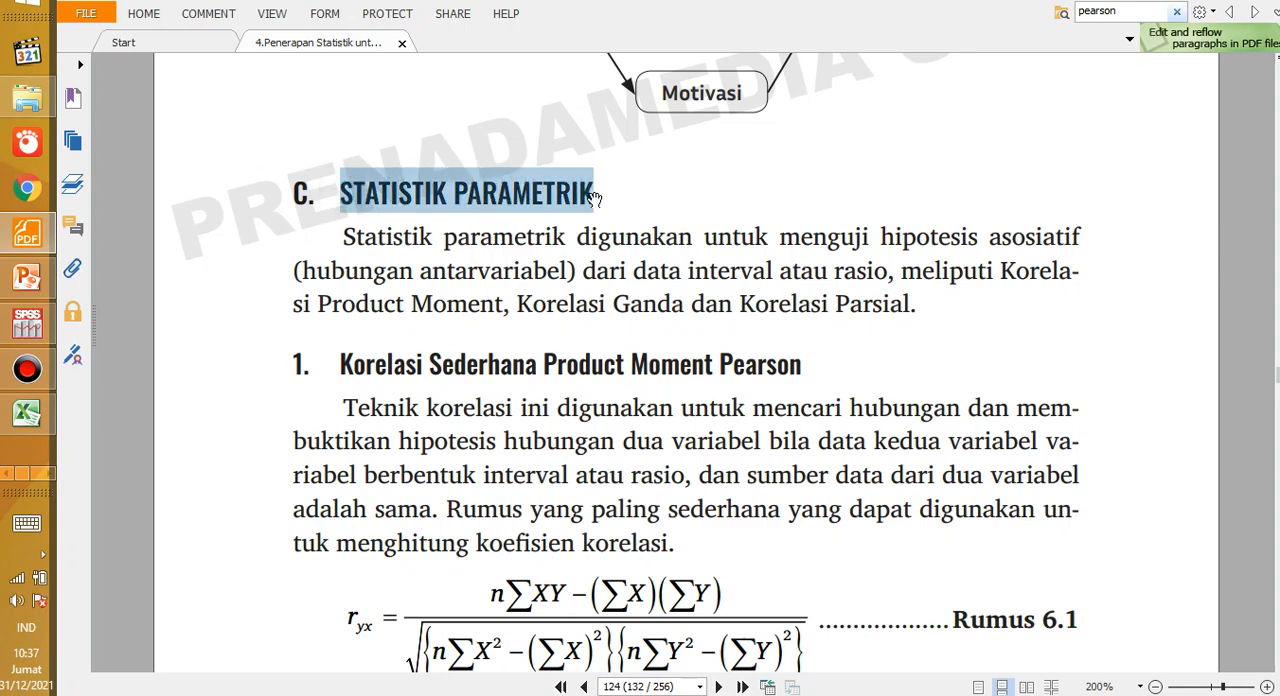
scroll(474, 335, down, 3)
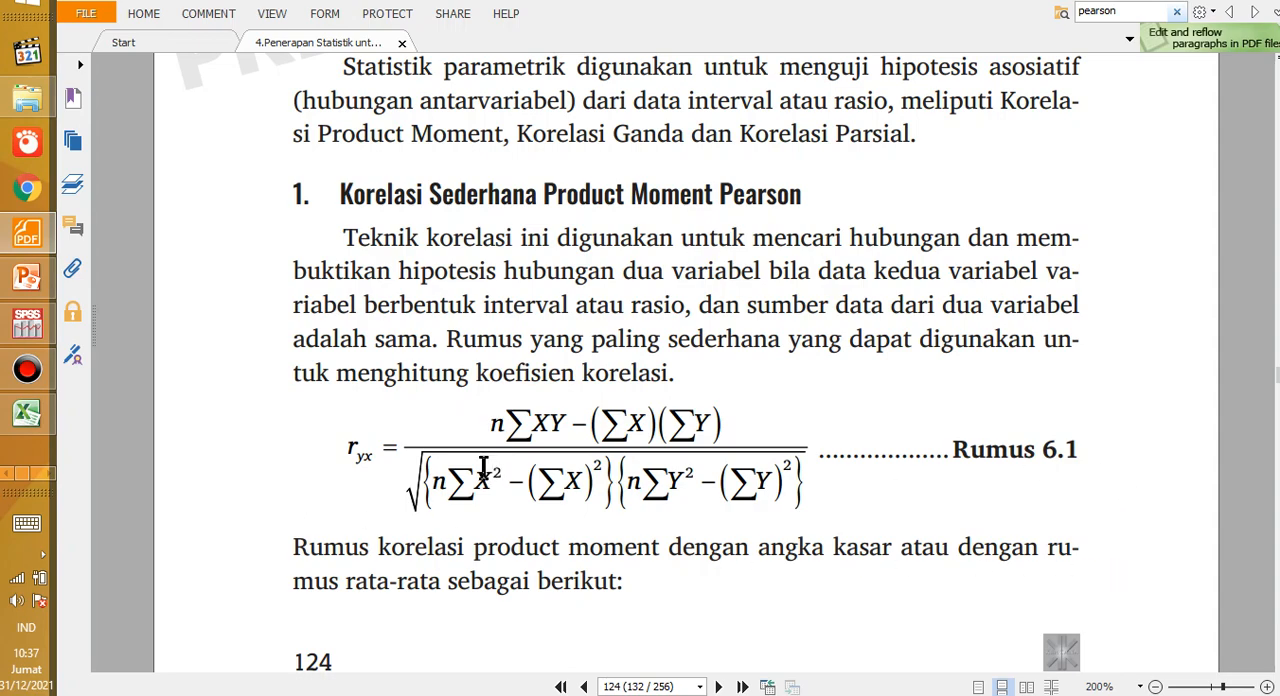
scroll(482, 467, down, 5)
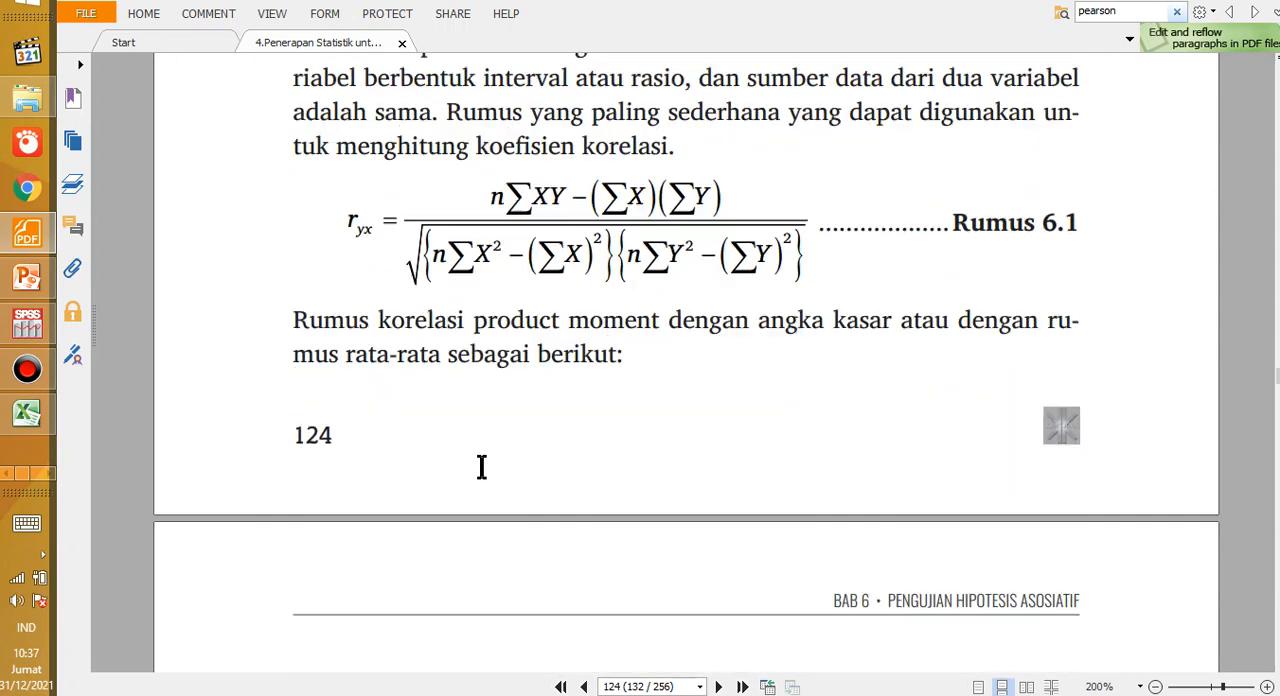
scroll(482, 467, down, 5)
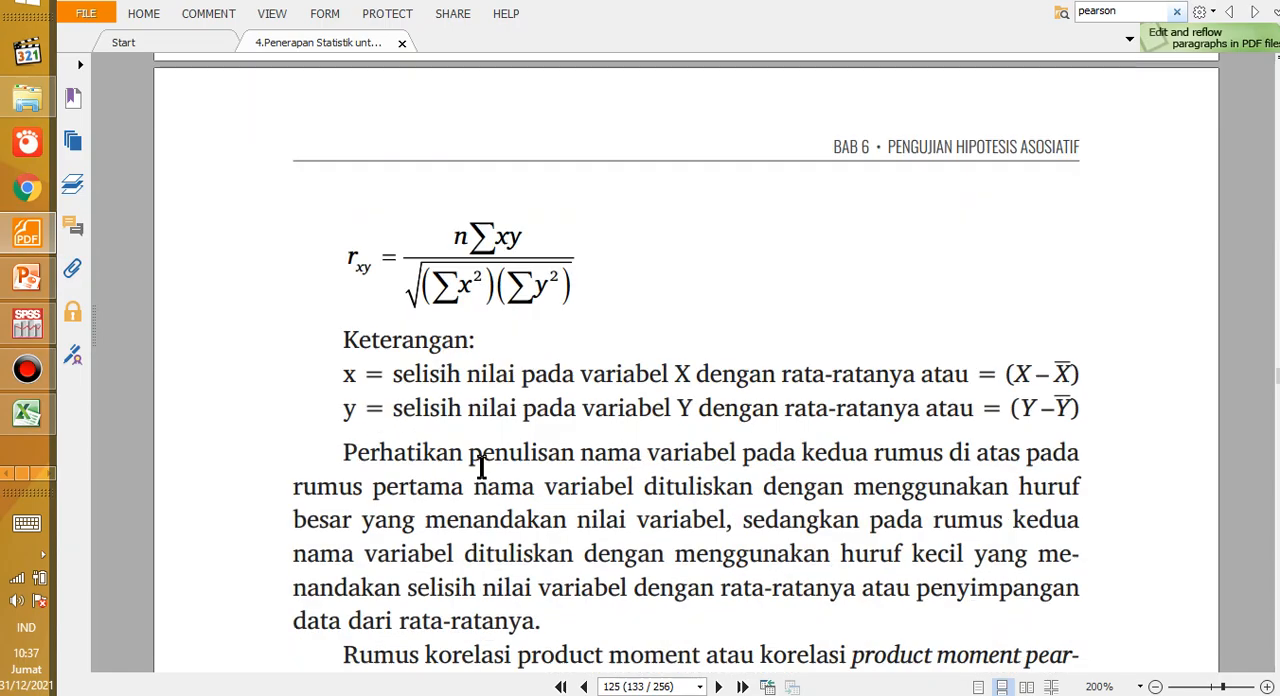
scroll(482, 467, down, 3)
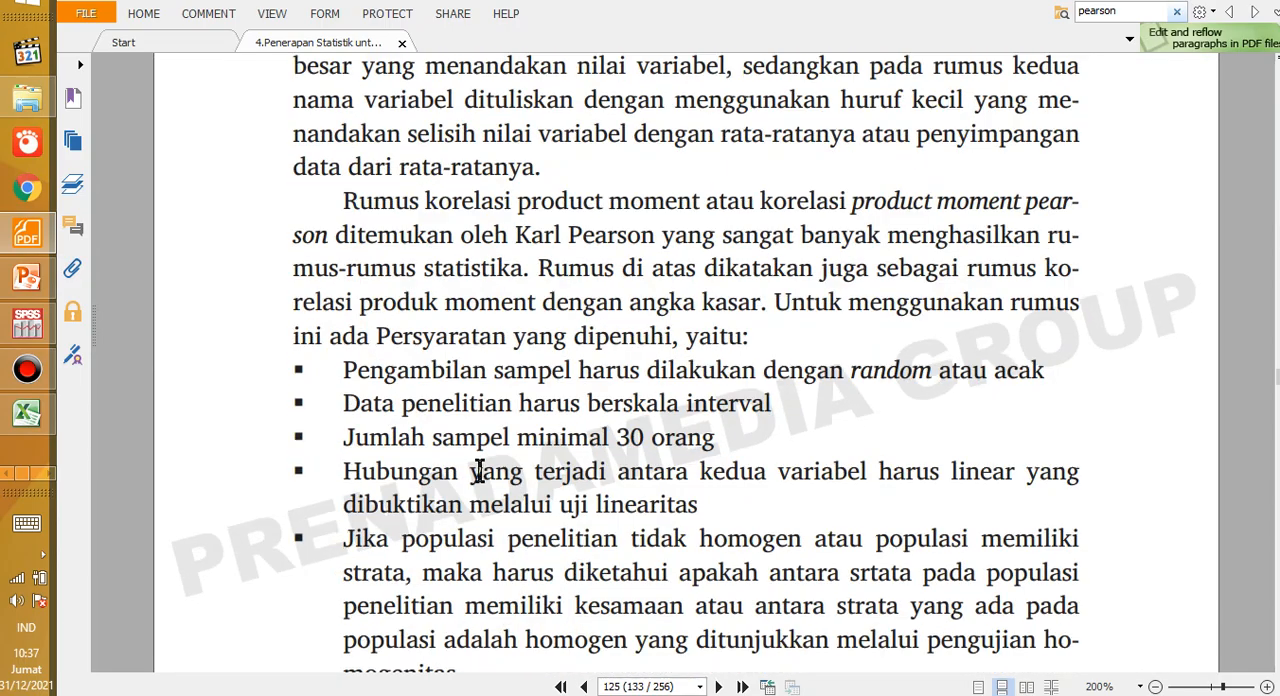
scroll(479, 470, down, 1)
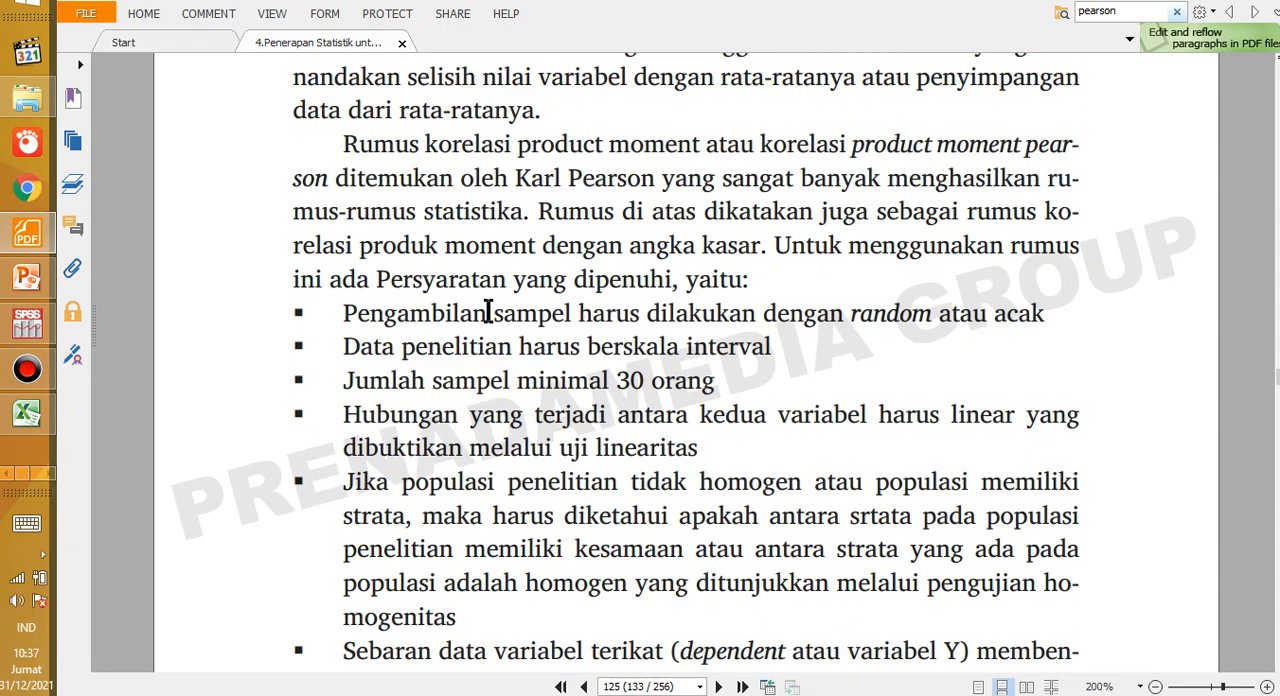
Step: Review the Pearson requirements on random sampling, interval-scale data and the minimum sample of 30 people, selecting each bullet's text
drag(345, 316, 521, 310)
click(369, 314)
mouse_move(345, 347)
mouse_down()
mouse_move(660, 325)
mouse_move(763, 352)
mouse_up()
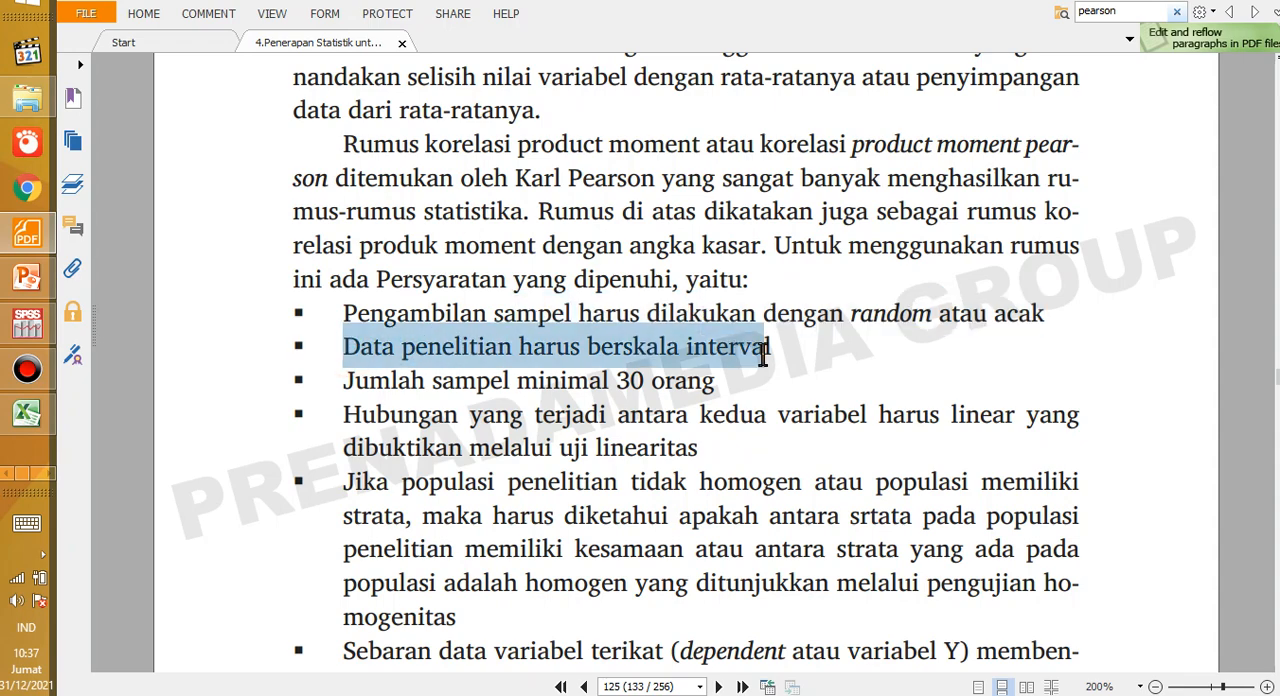
click(722, 358)
drag(686, 347, 770, 347)
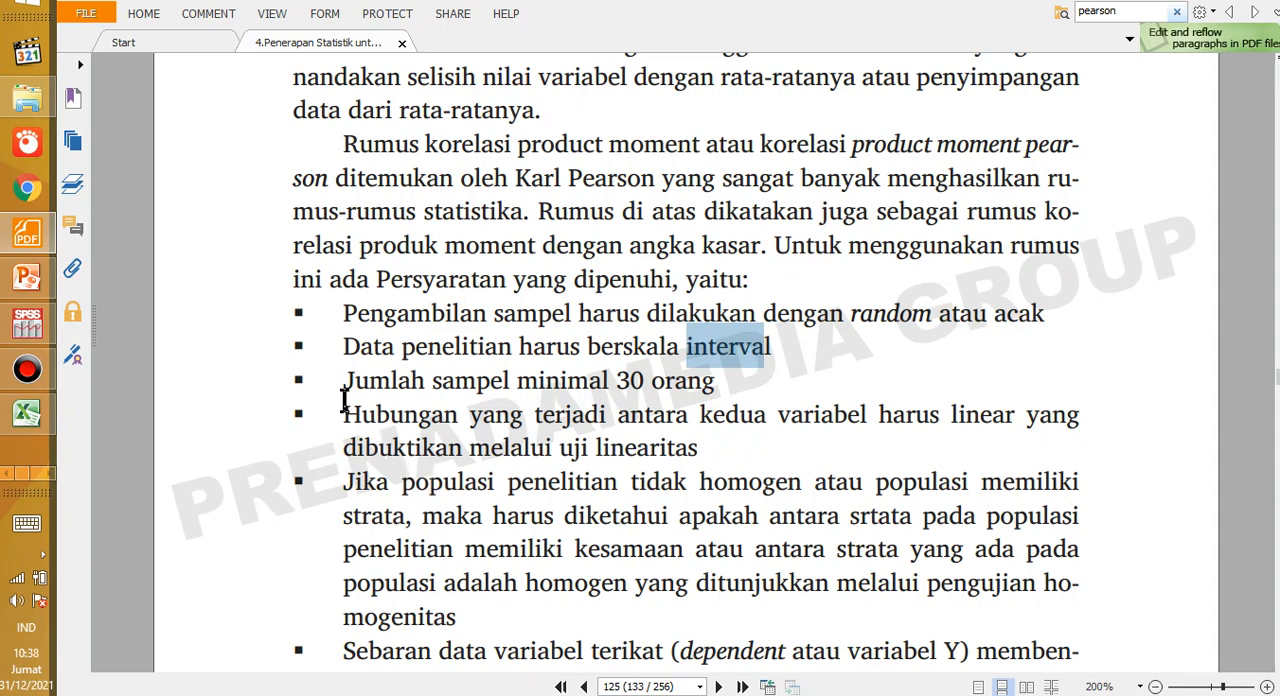
drag(346, 390, 724, 384)
click(483, 392)
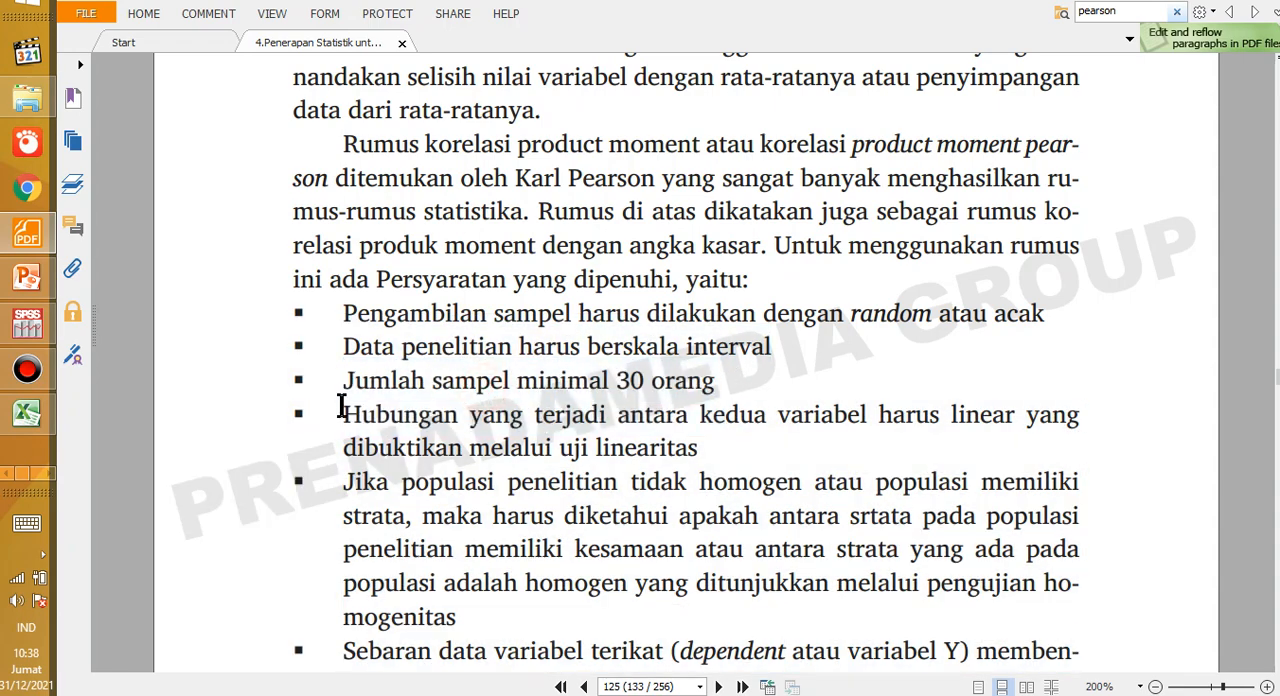
drag(340, 388, 631, 373)
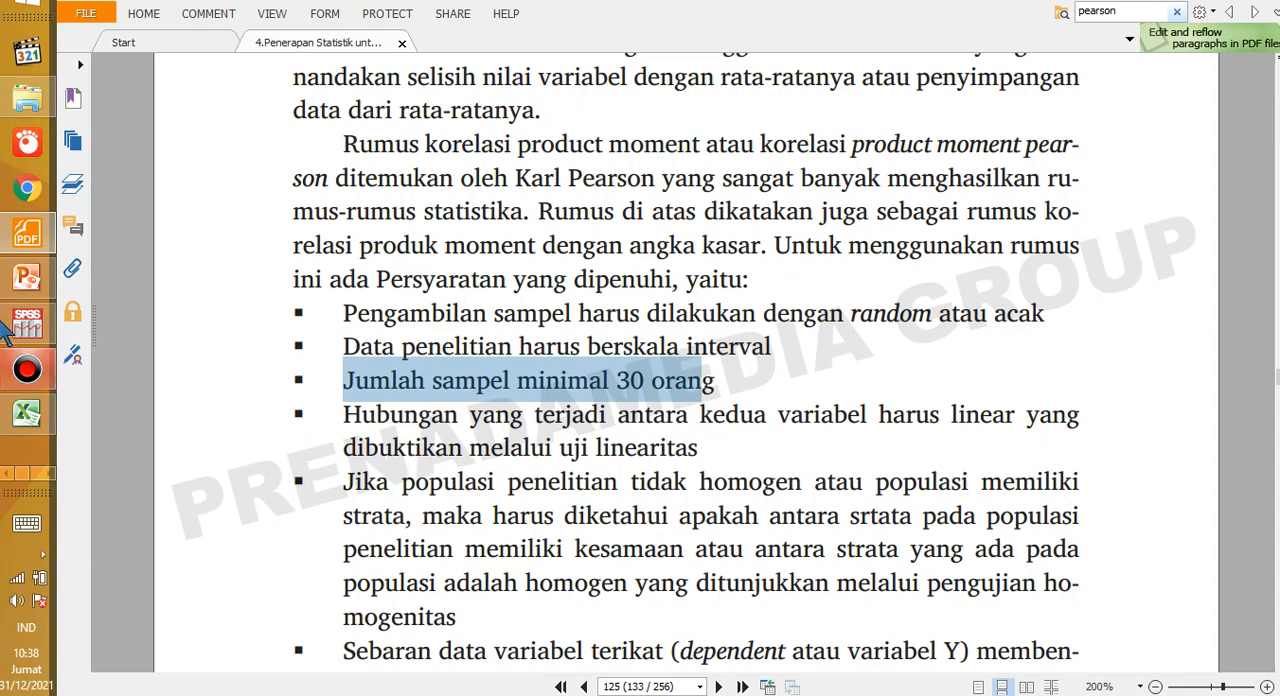
Step: Check the student data in Excel briefly, then return to the requirements list in the PDF
click(30, 413)
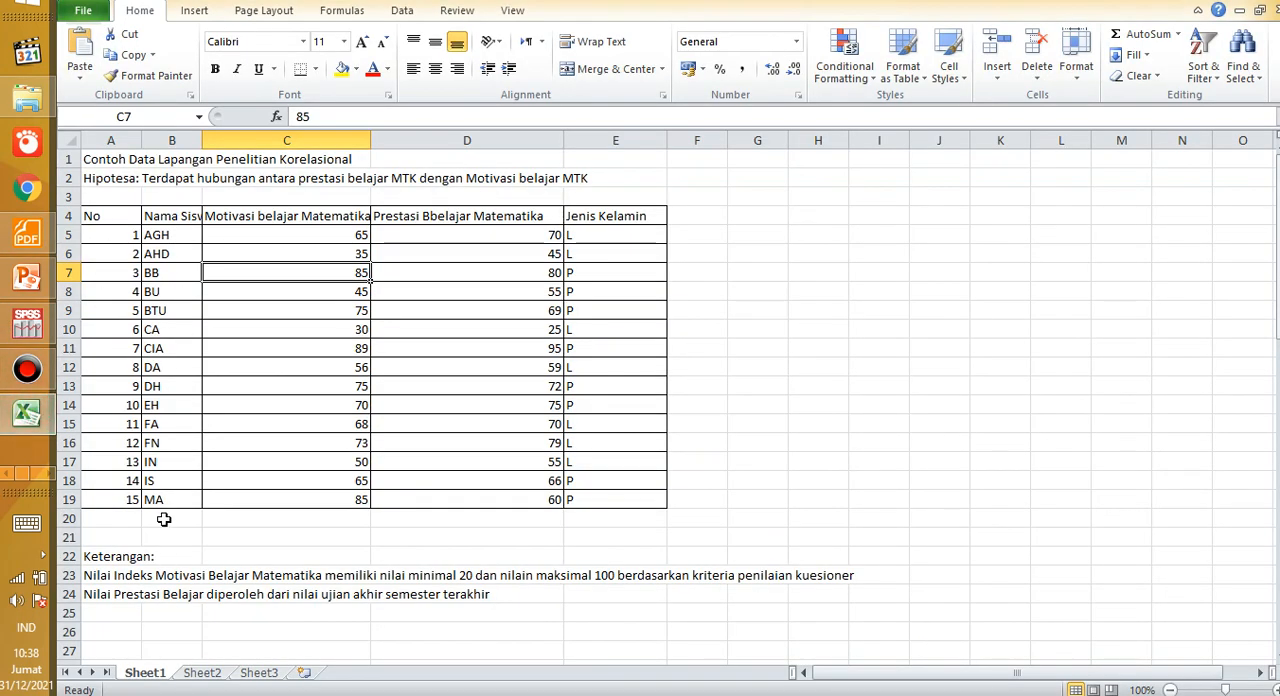
click(27, 413)
click(355, 381)
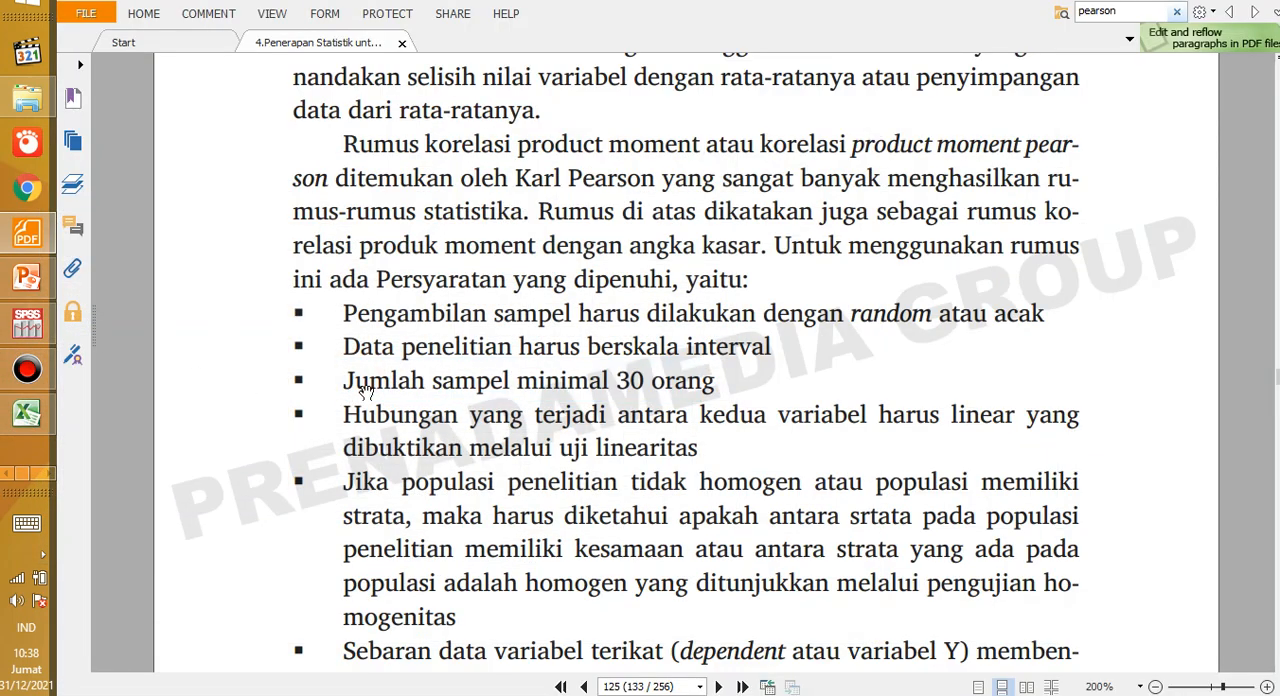
Step: Select the minimum sample bullet and the "uji linearitas" phrase to review the sample-size and linearity requirements
drag(366, 385, 730, 385)
click(858, 350)
drag(552, 453, 738, 450)
click(700, 525)
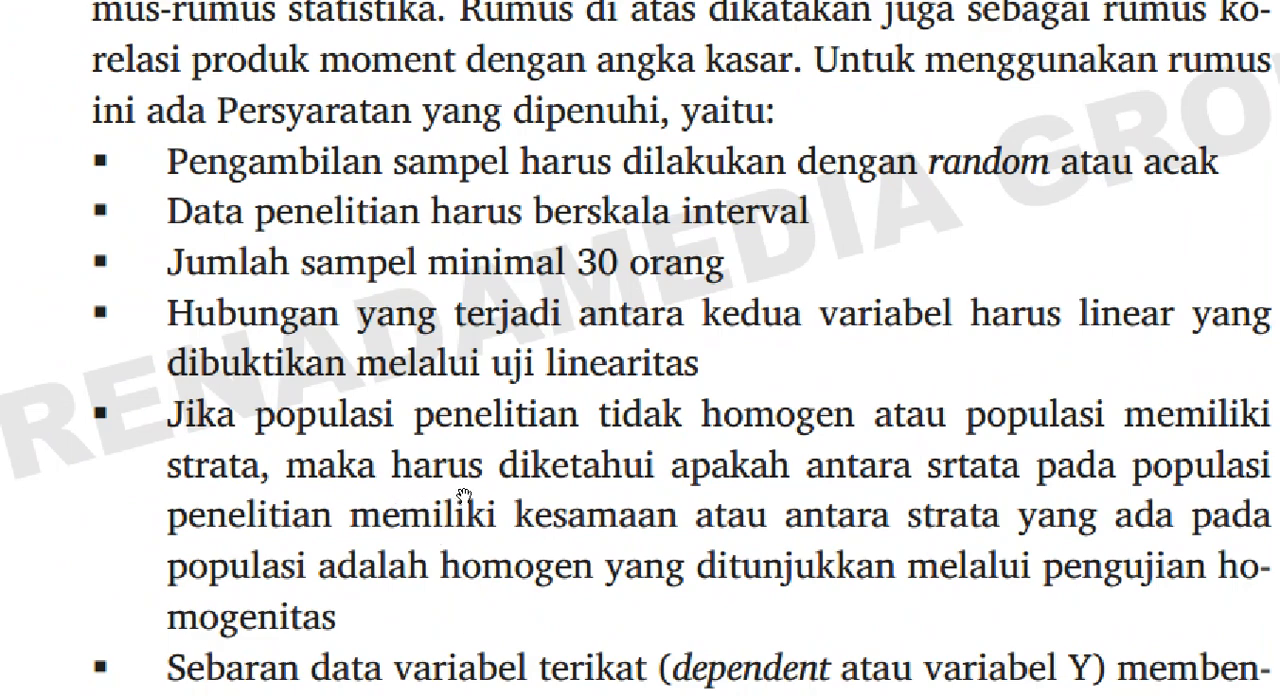
Step: Select the word "strata" and the full bullet on non-homogeneous populations to review the homogeneity test requirement
triple_click(368, 519)
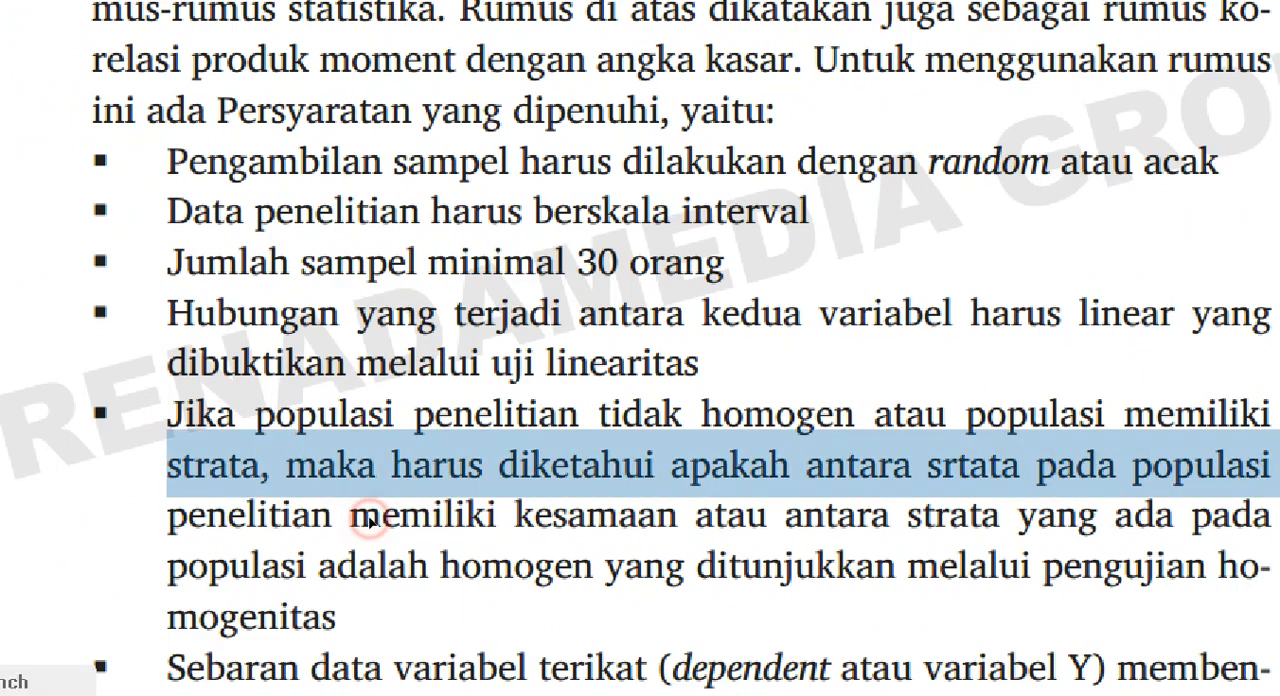
double_click(369, 519)
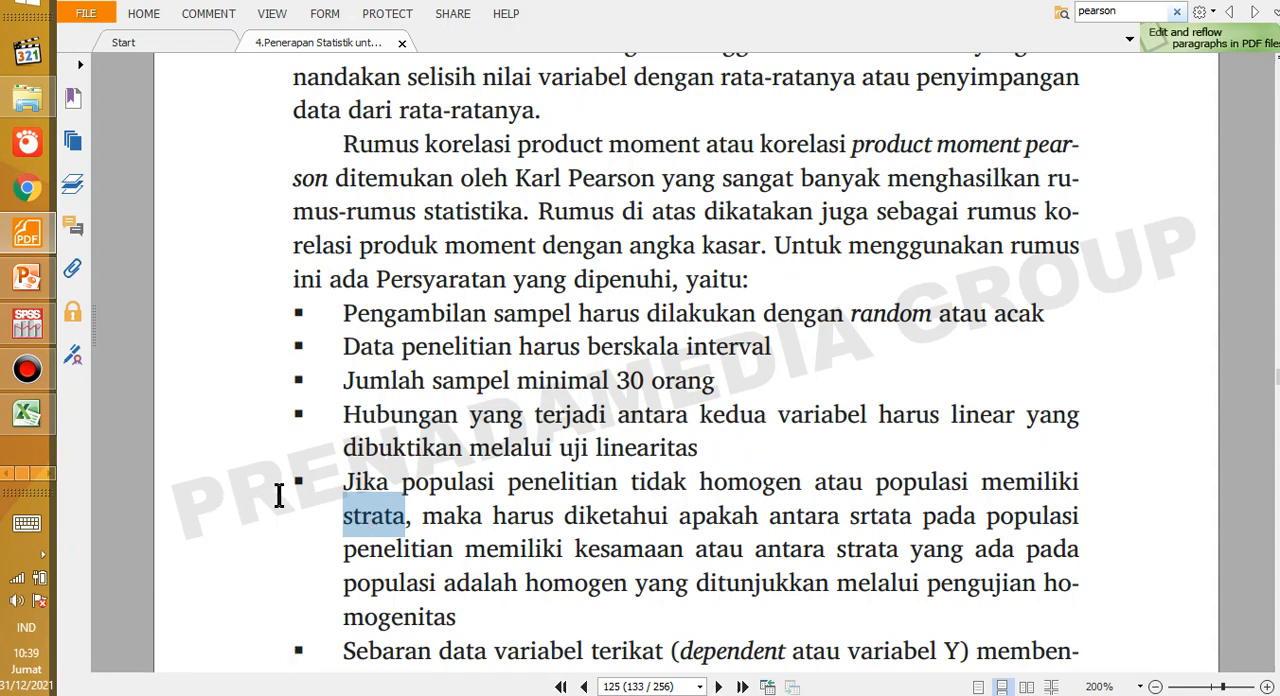
drag(338, 477, 538, 614)
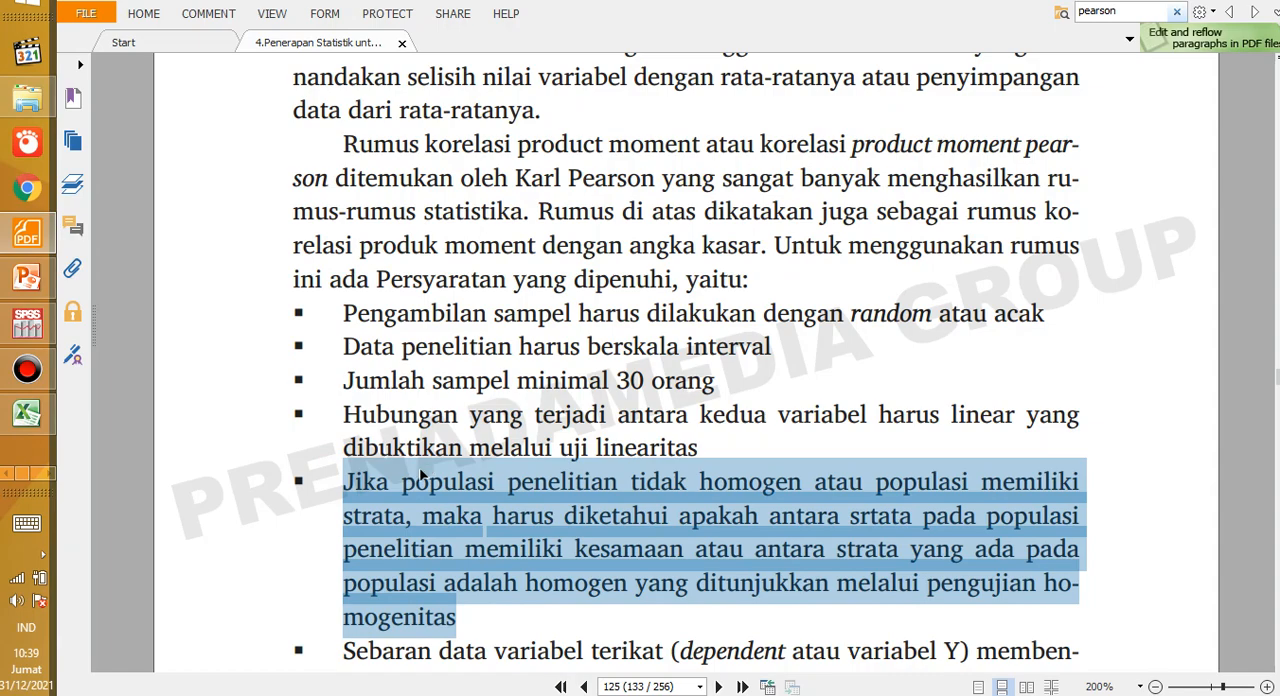
scroll(397, 460, down, 3)
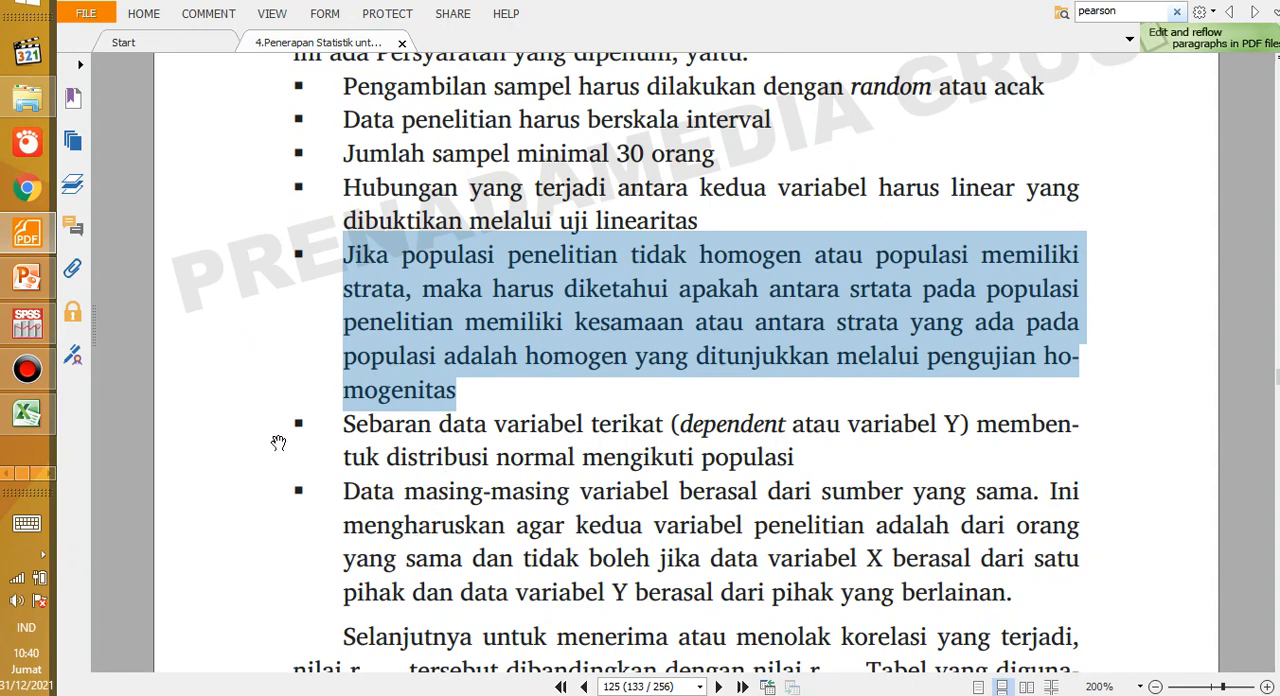
Step: Switch to Excel and examine whether the motivation and achievement scores in columns C and D come from the same students in column B
click(27, 412)
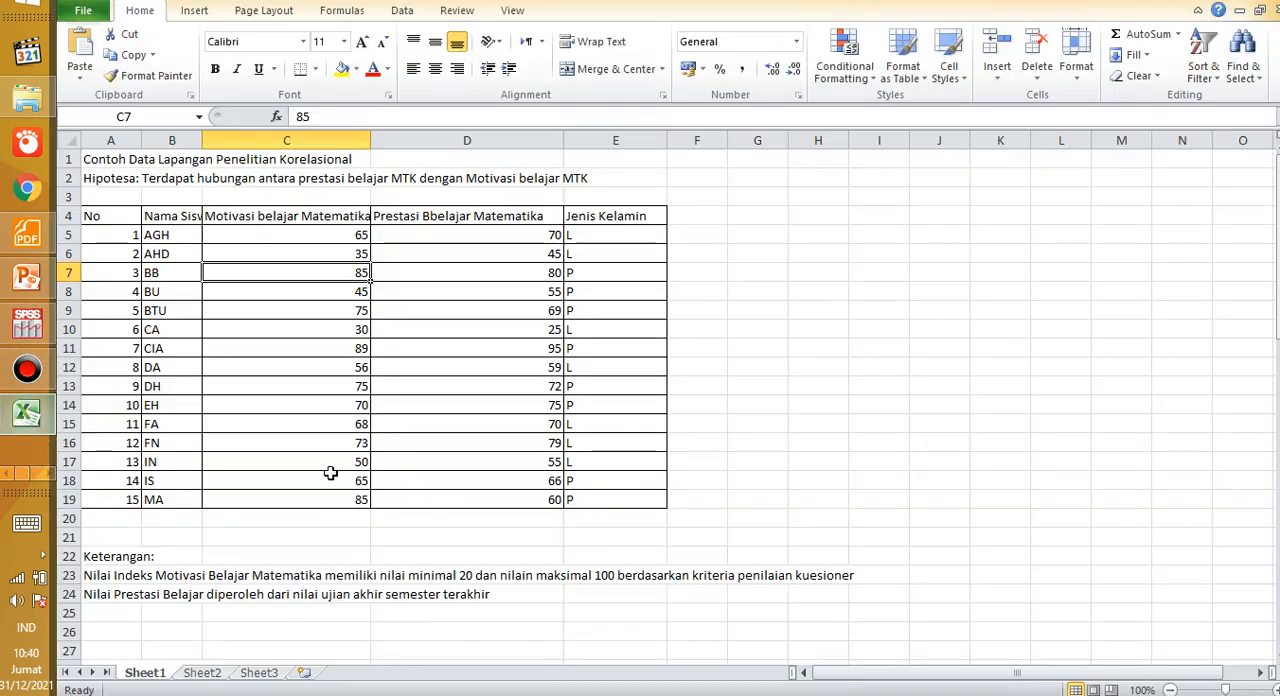
click(277, 320)
click(428, 334)
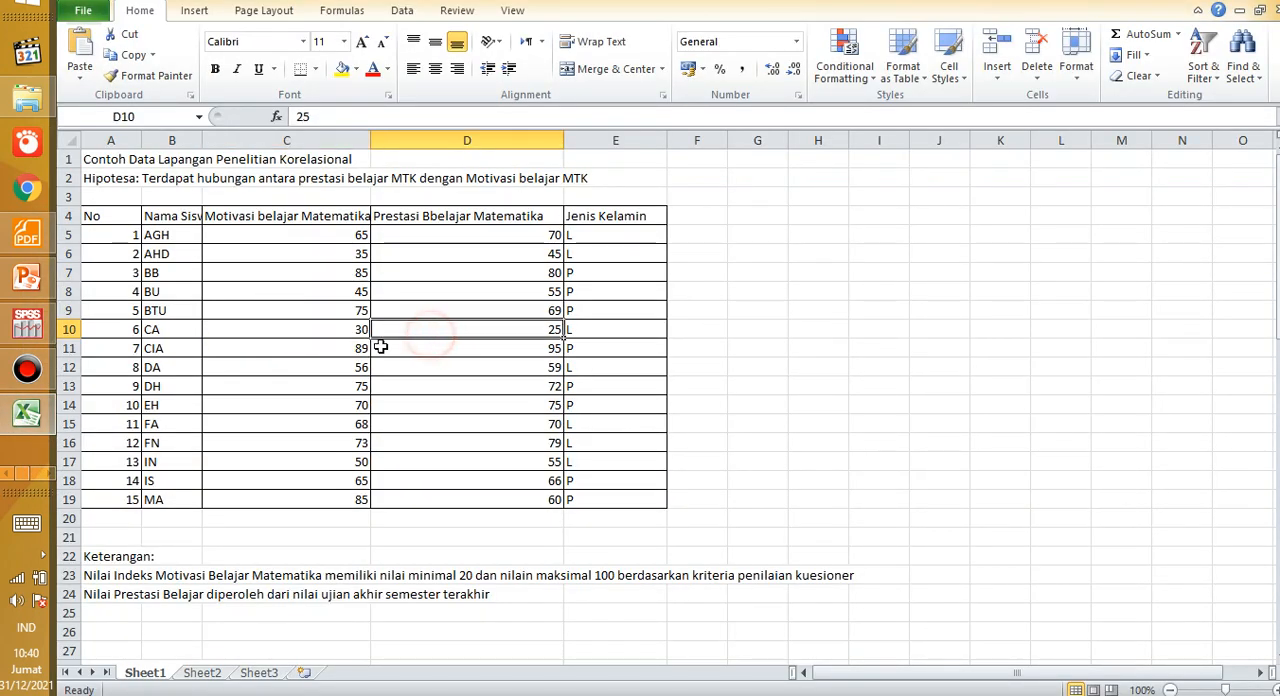
click(178, 335)
drag(264, 254, 300, 448)
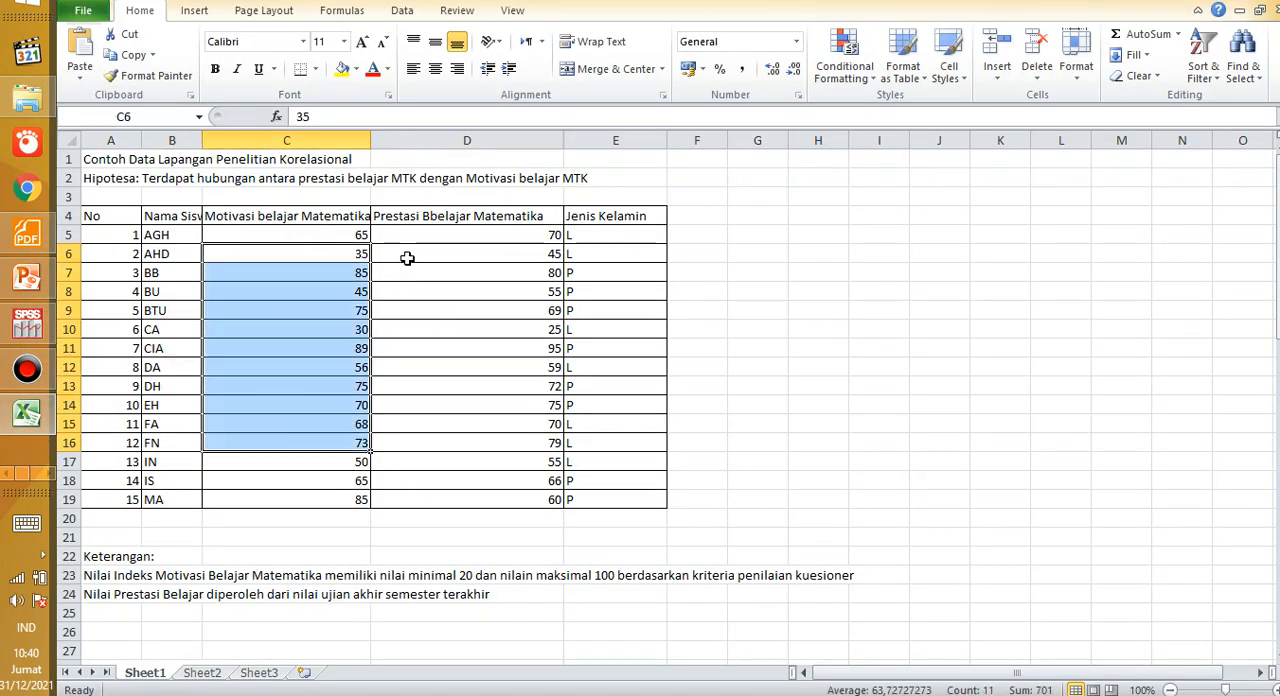
drag(428, 245, 458, 455)
drag(156, 253, 171, 466)
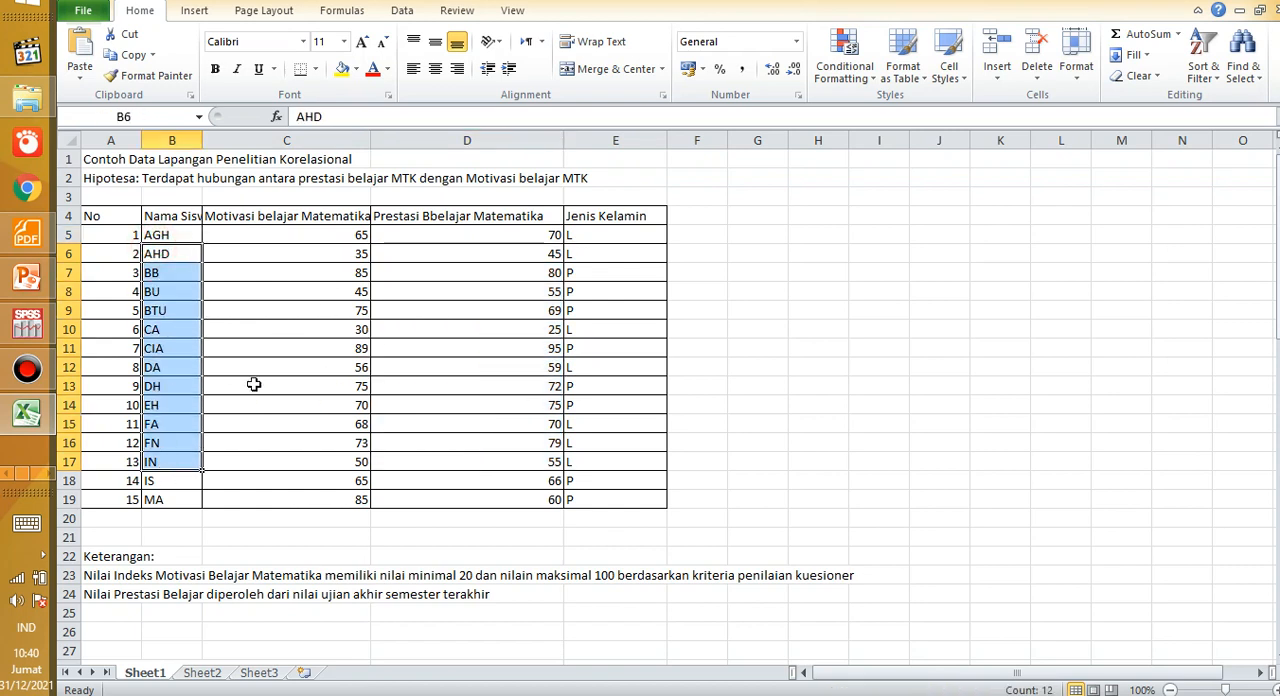
click(268, 328)
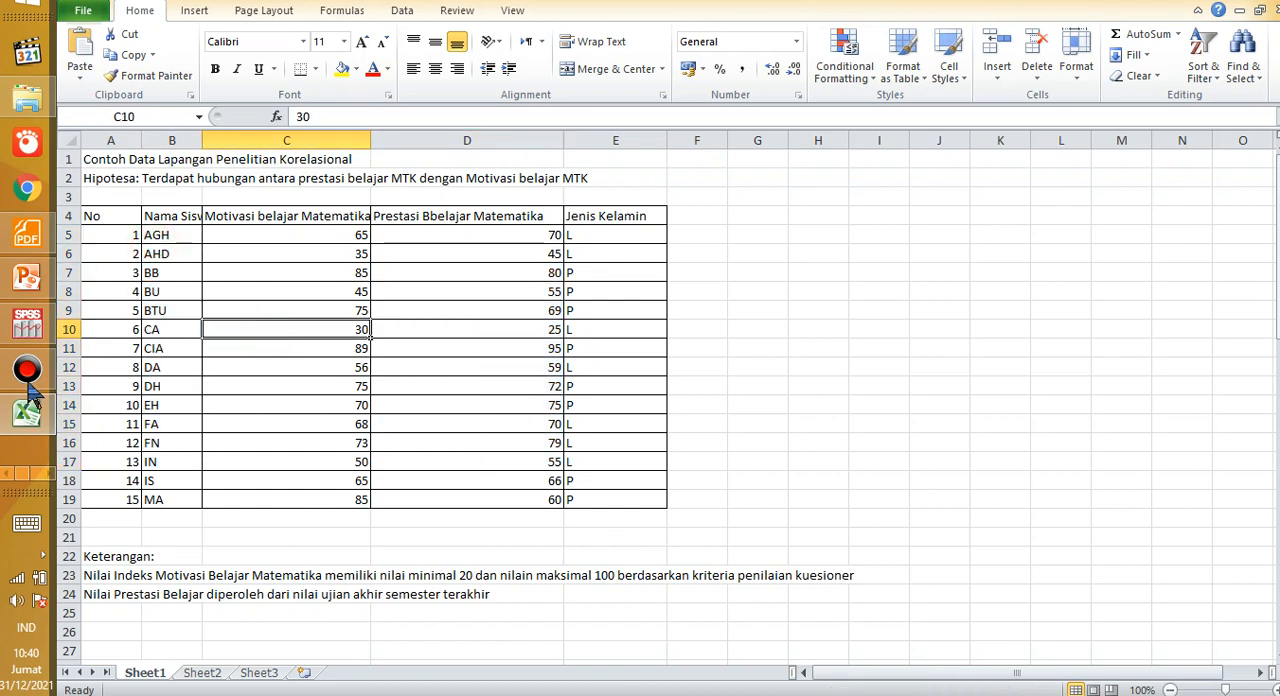
Step: Return to the PDF, clear the text selection and view the list of Pearson requirements again
click(27, 234)
click(383, 383)
scroll(398, 389, up, 3)
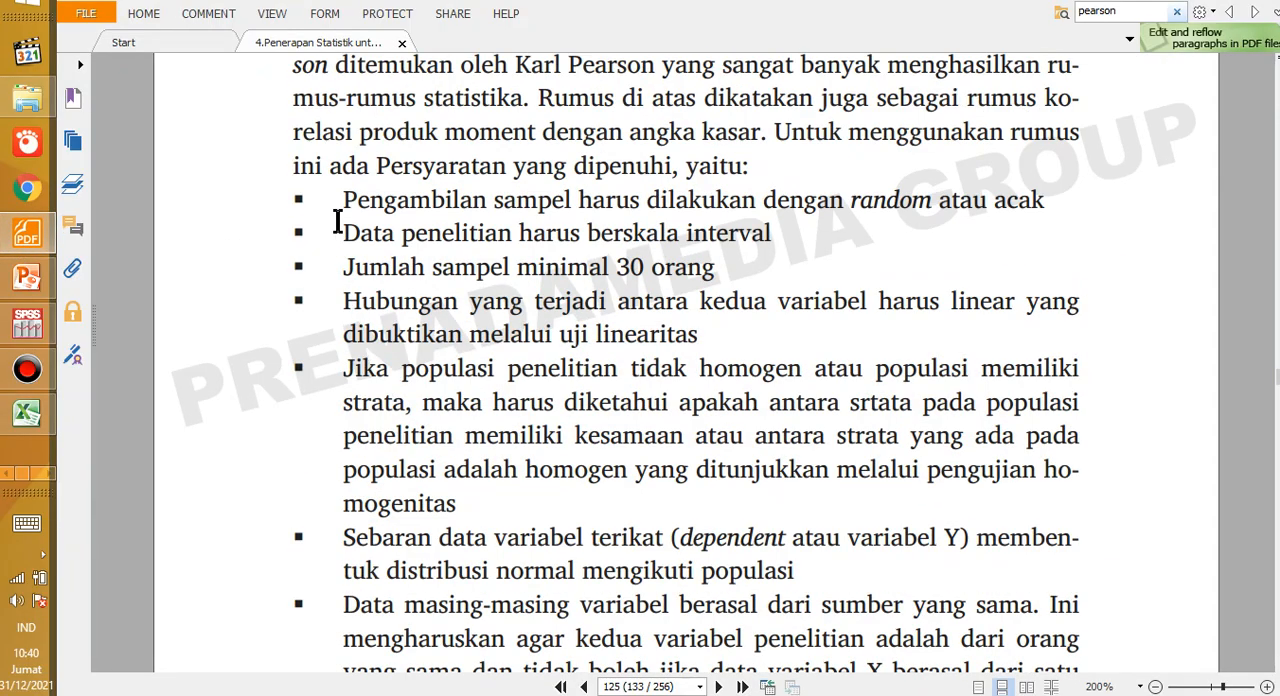
Step: Highlight the interval-scale bullet and the minimum 30-person sample bullet to review the data-scale and sample-size requirements
drag(340, 203, 443, 242)
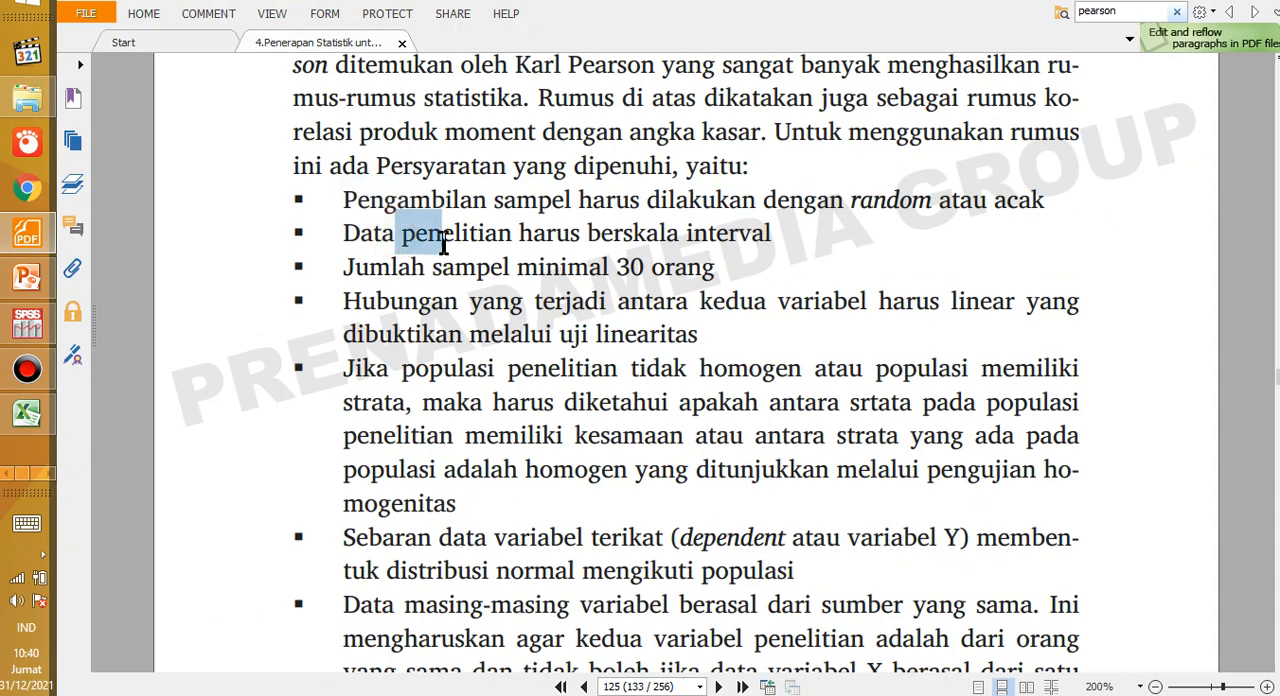
click(628, 232)
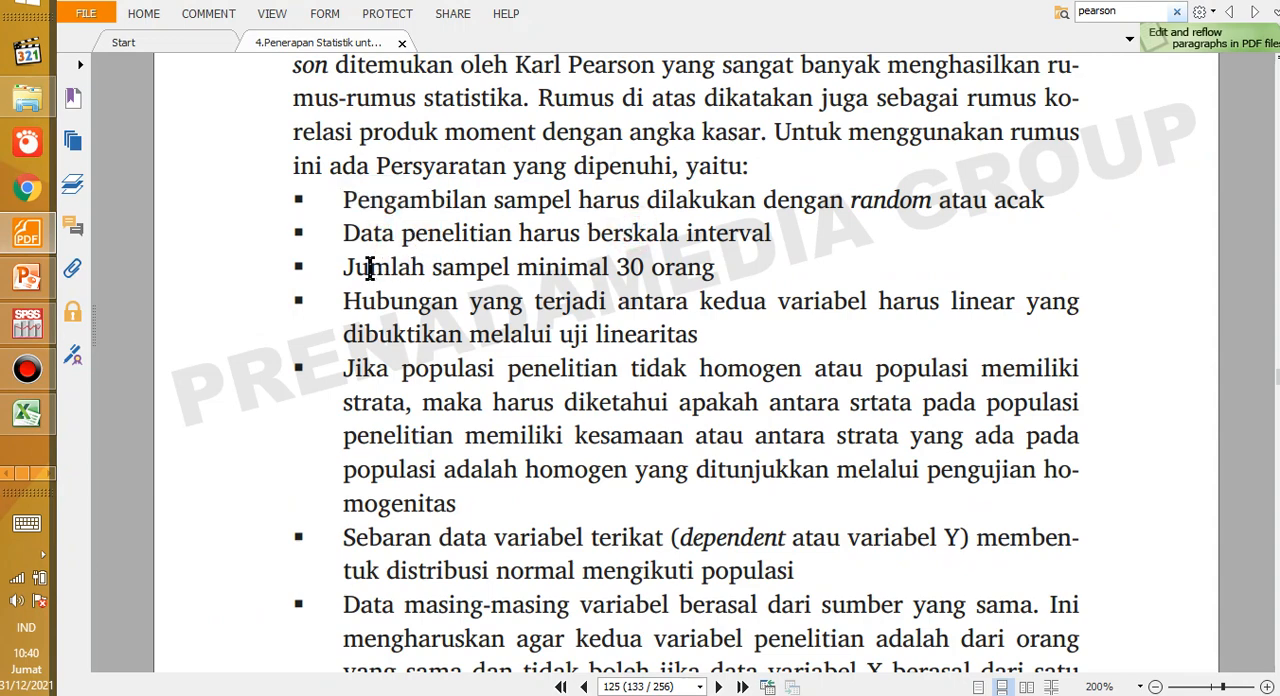
drag(369, 268, 713, 272)
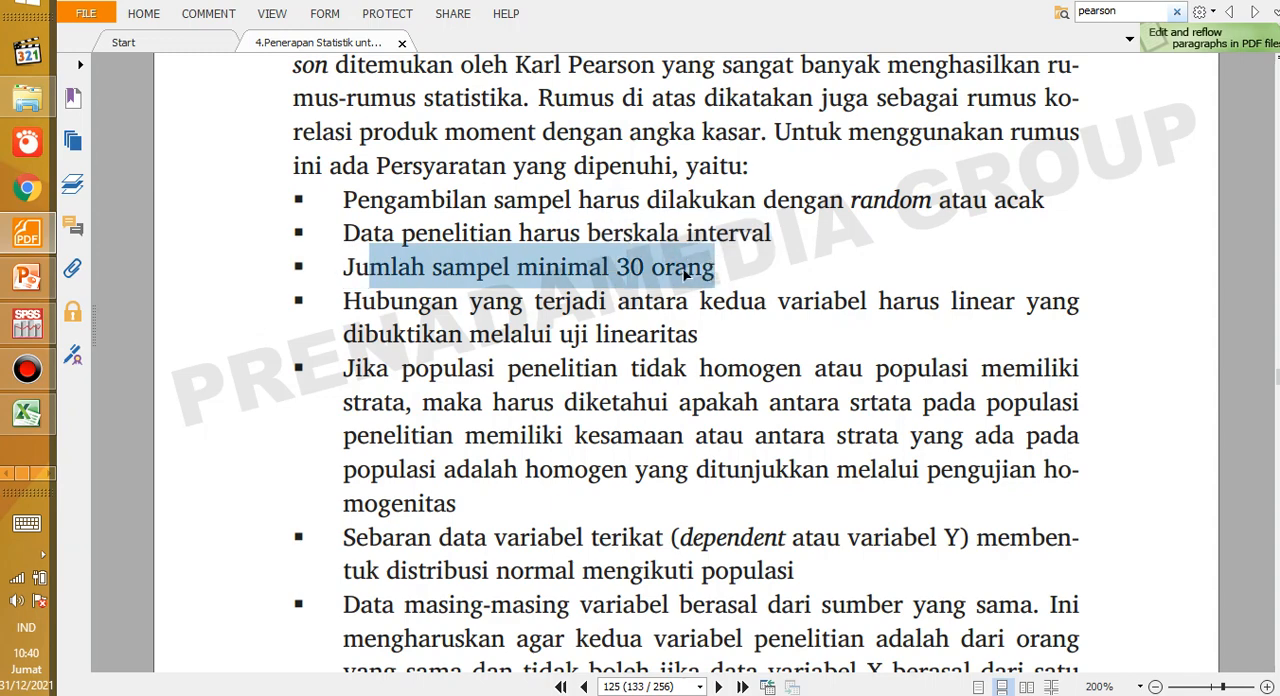
click(551, 294)
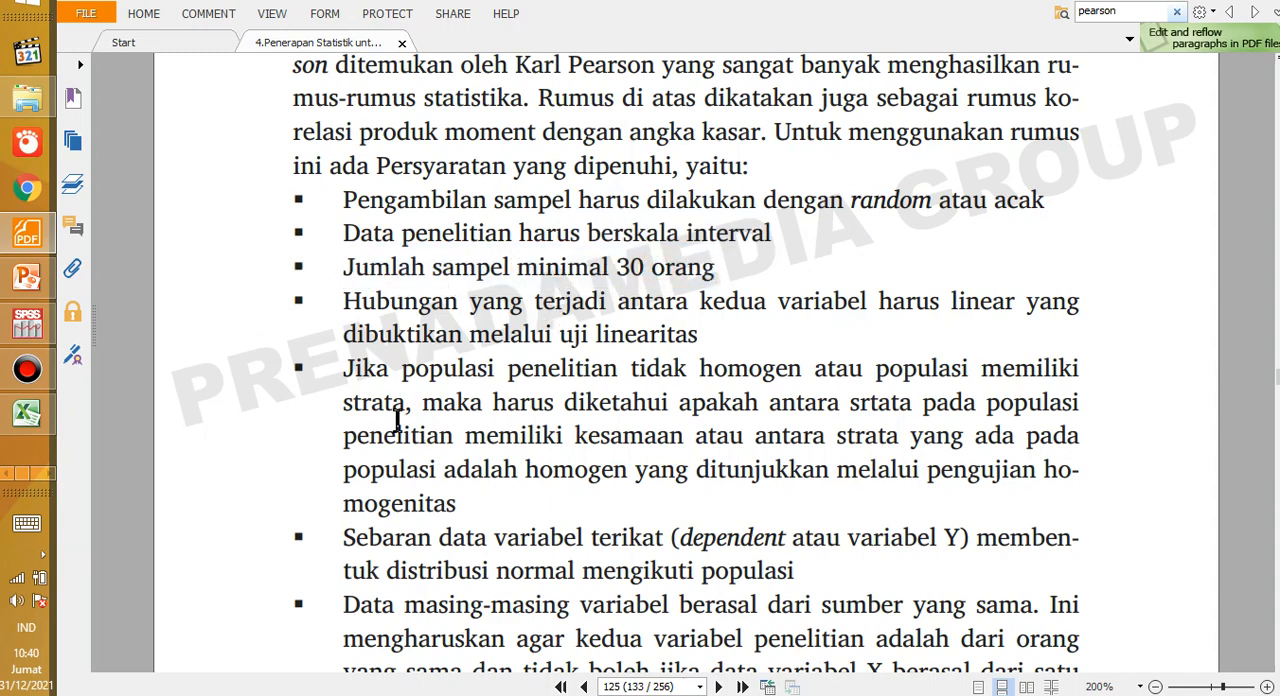
Step: Select the full linearity bullet and the start of the non-homogeneous population bullet to review both requirements
scroll(397, 420, down, 1)
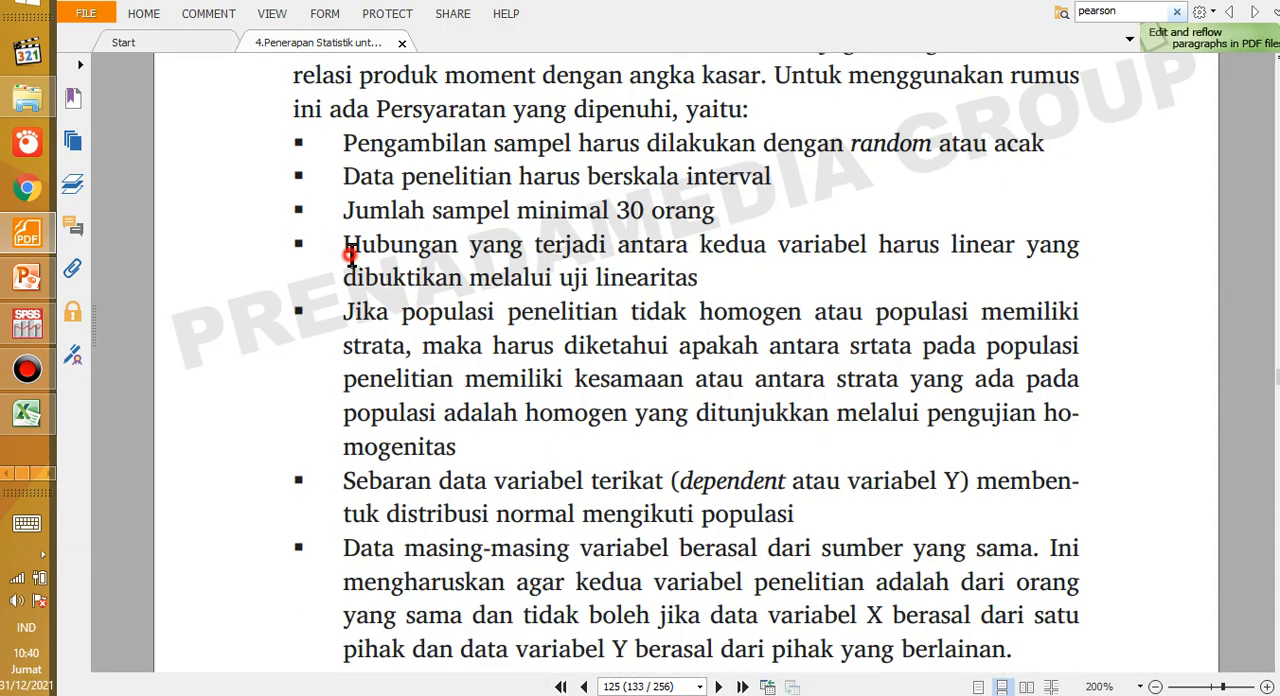
drag(345, 247, 756, 272)
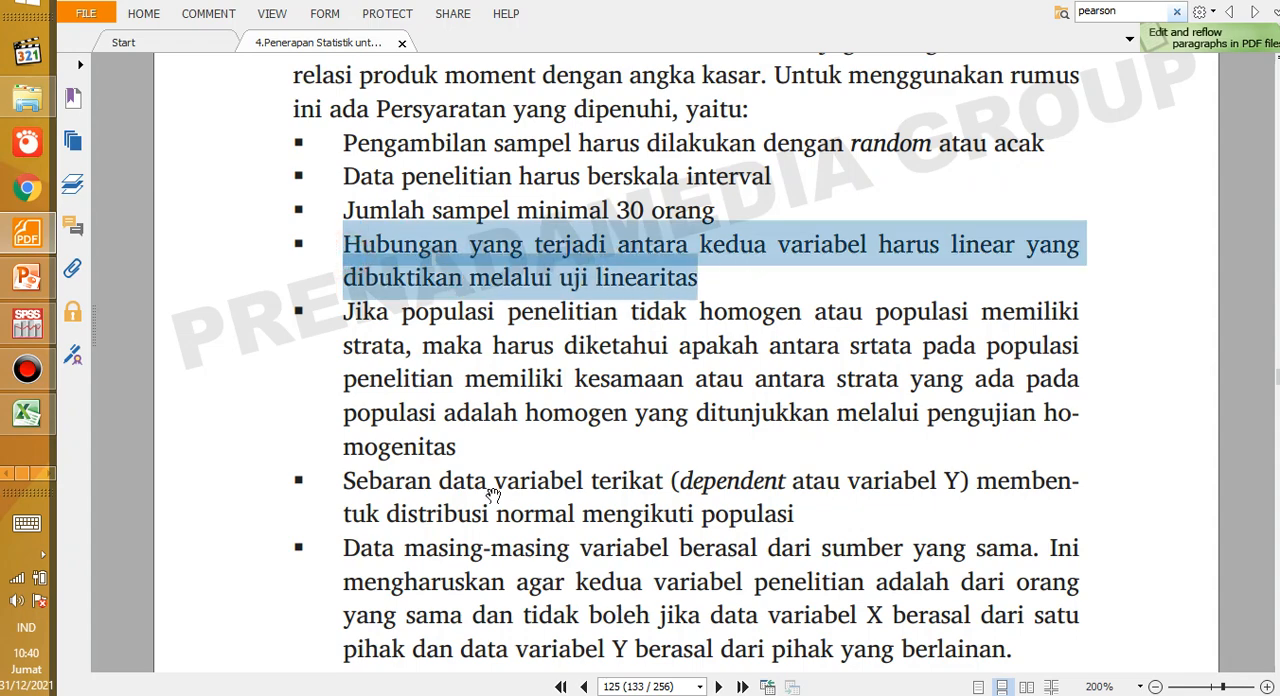
click(405, 384)
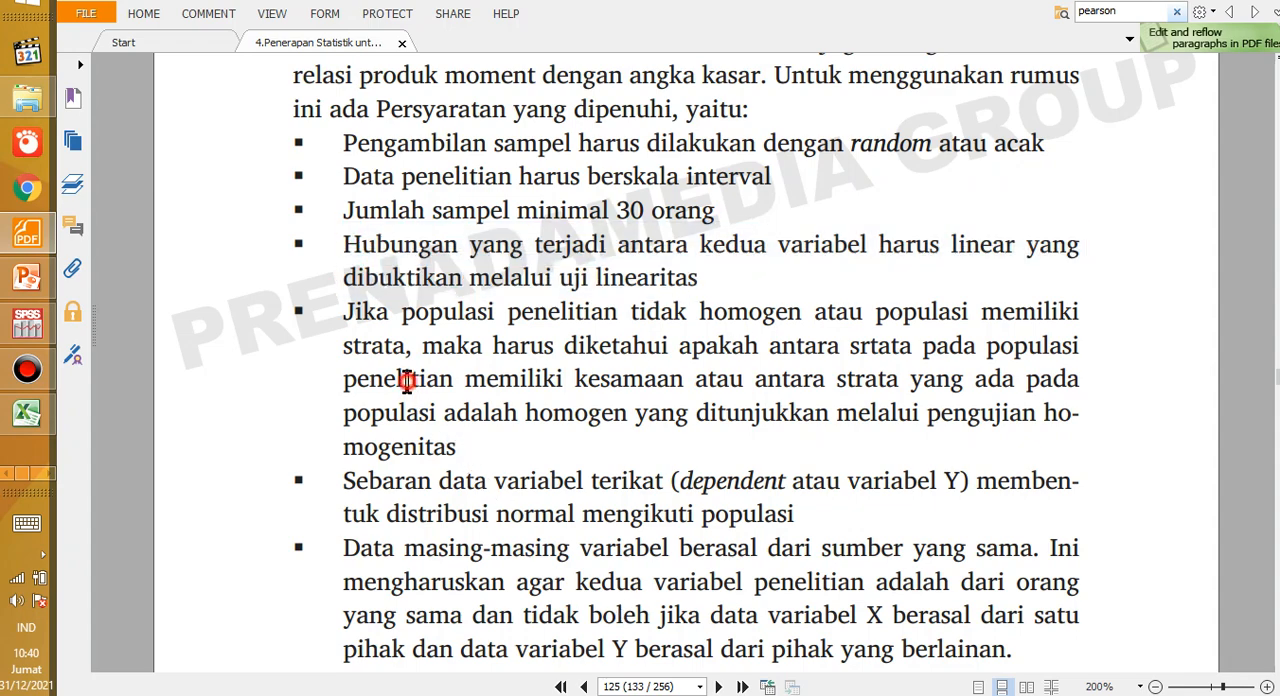
drag(346, 312, 514, 440)
click(455, 376)
click(345, 312)
Step: Reselect the first line of the linearity bullet, clear the selection and bring the remaining requirements into view
scroll(380, 345, up, 1)
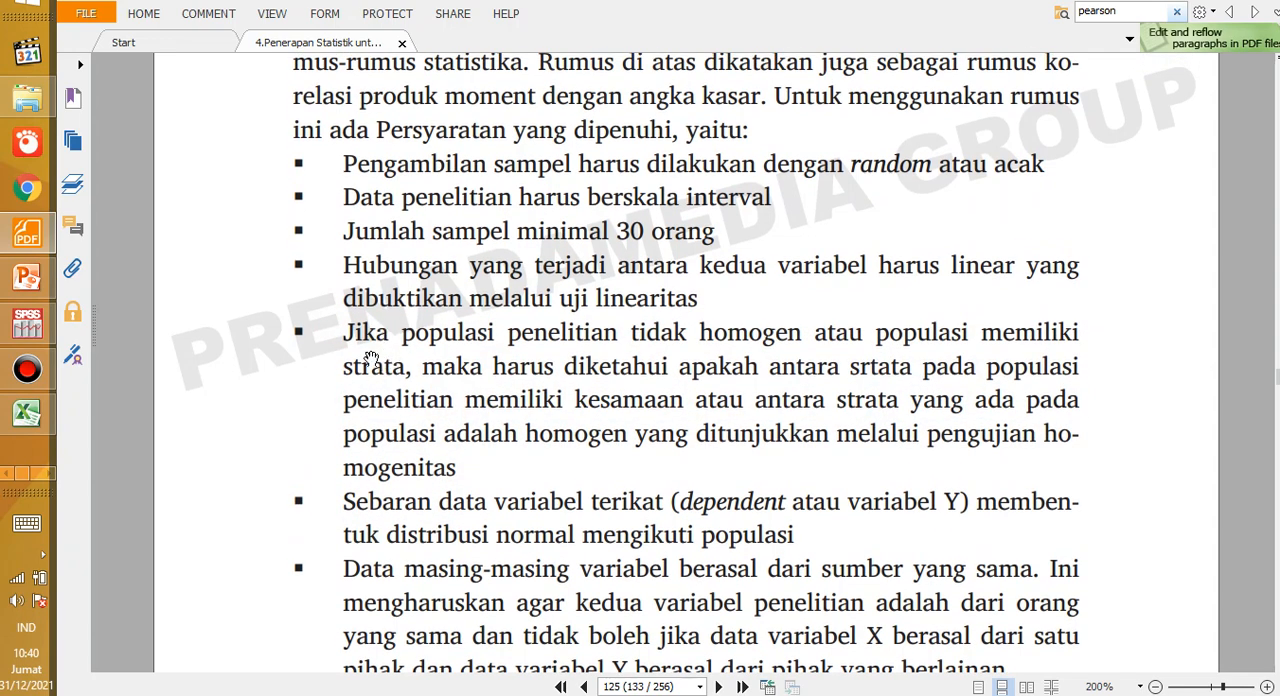
click(342, 266)
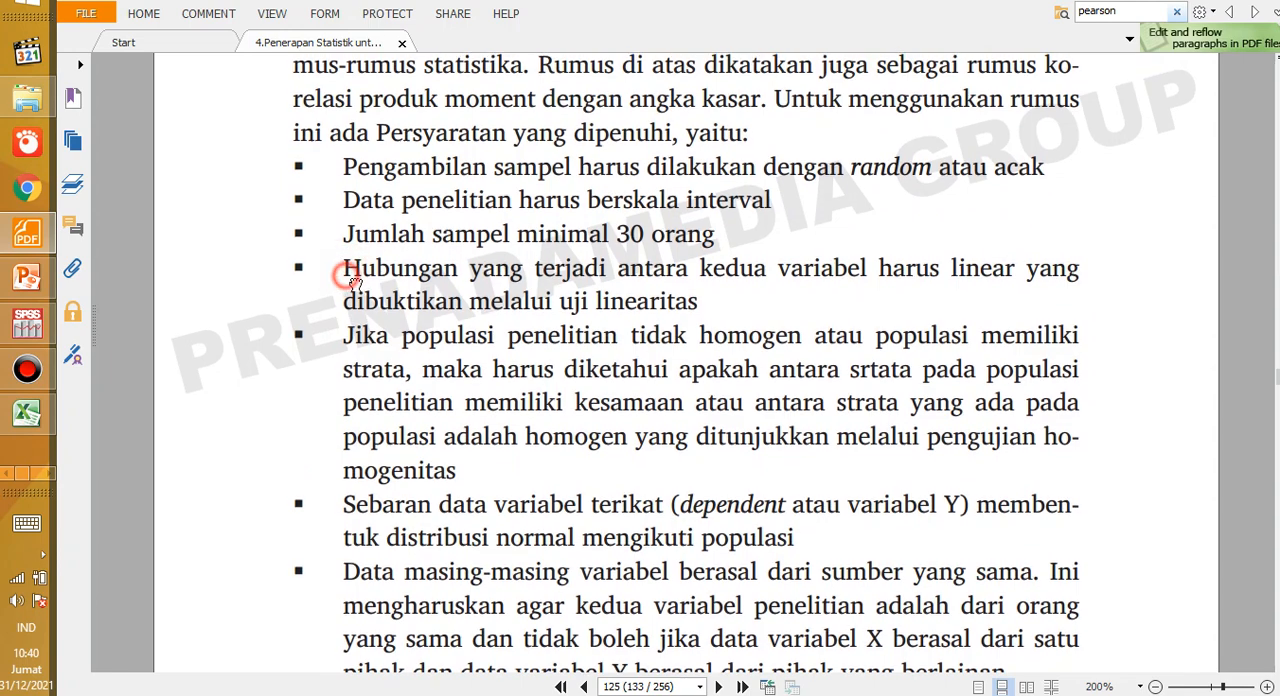
scroll(410, 292, up, 1)
triple_click(410, 280)
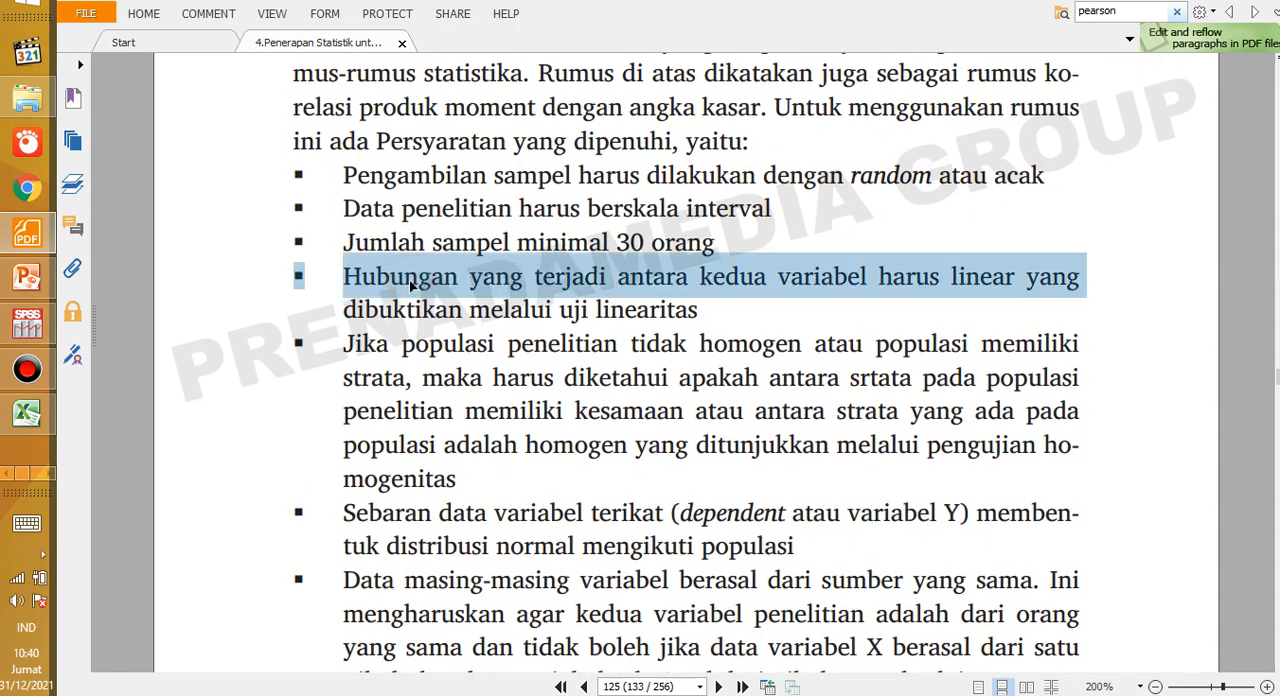
click(420, 310)
scroll(420, 306, down, 3)
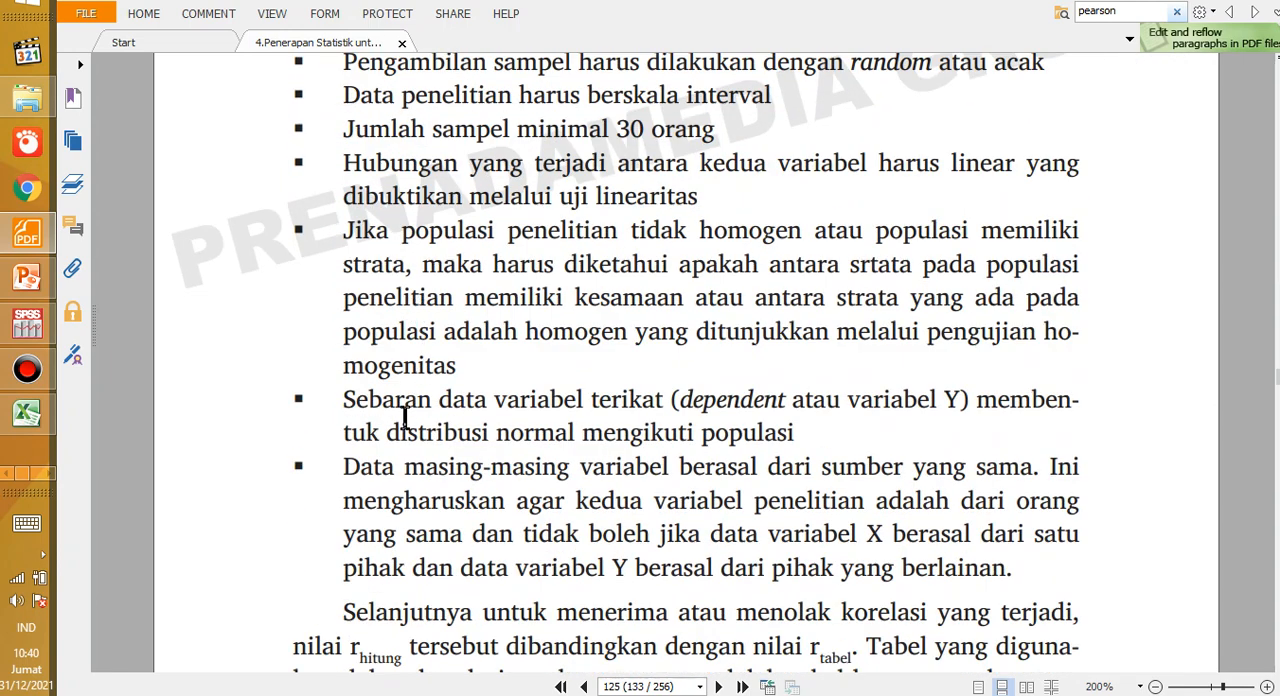
Step: Highlight the bullet on the normal distribution of the "variabel terikat" and the word "dependent" to review the normality requirement
drag(352, 401, 555, 430)
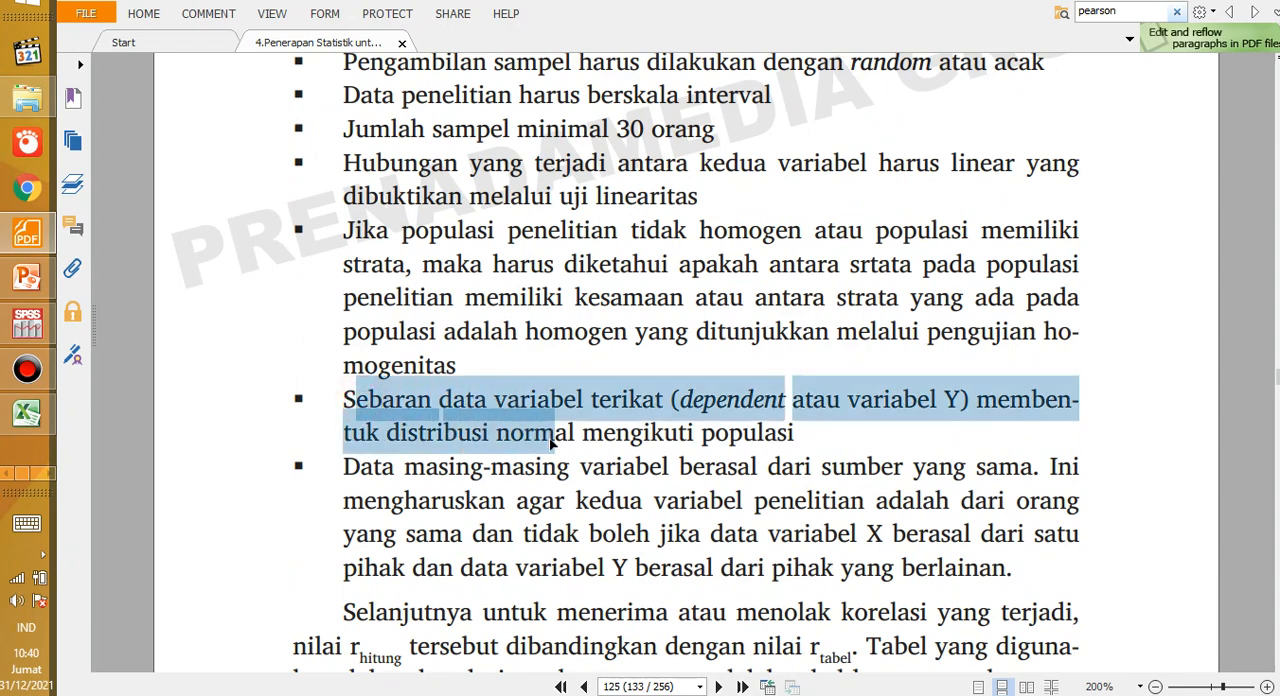
click(770, 430)
drag(703, 400, 779, 410)
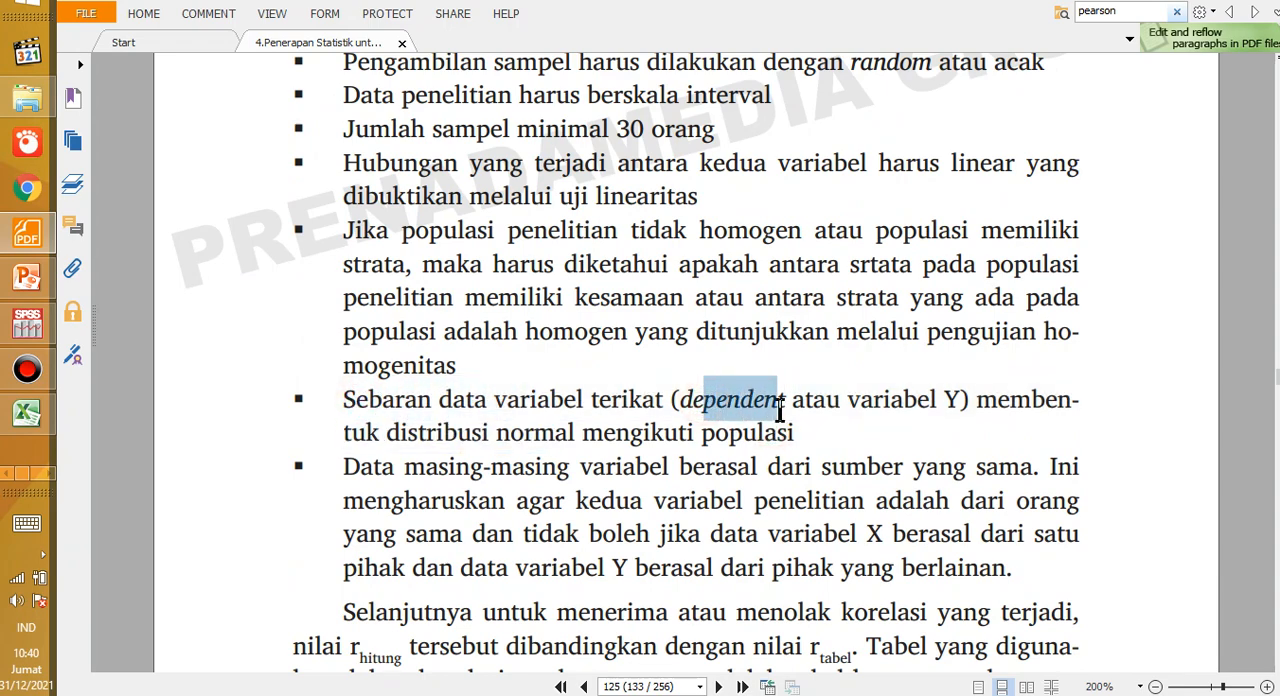
click(701, 406)
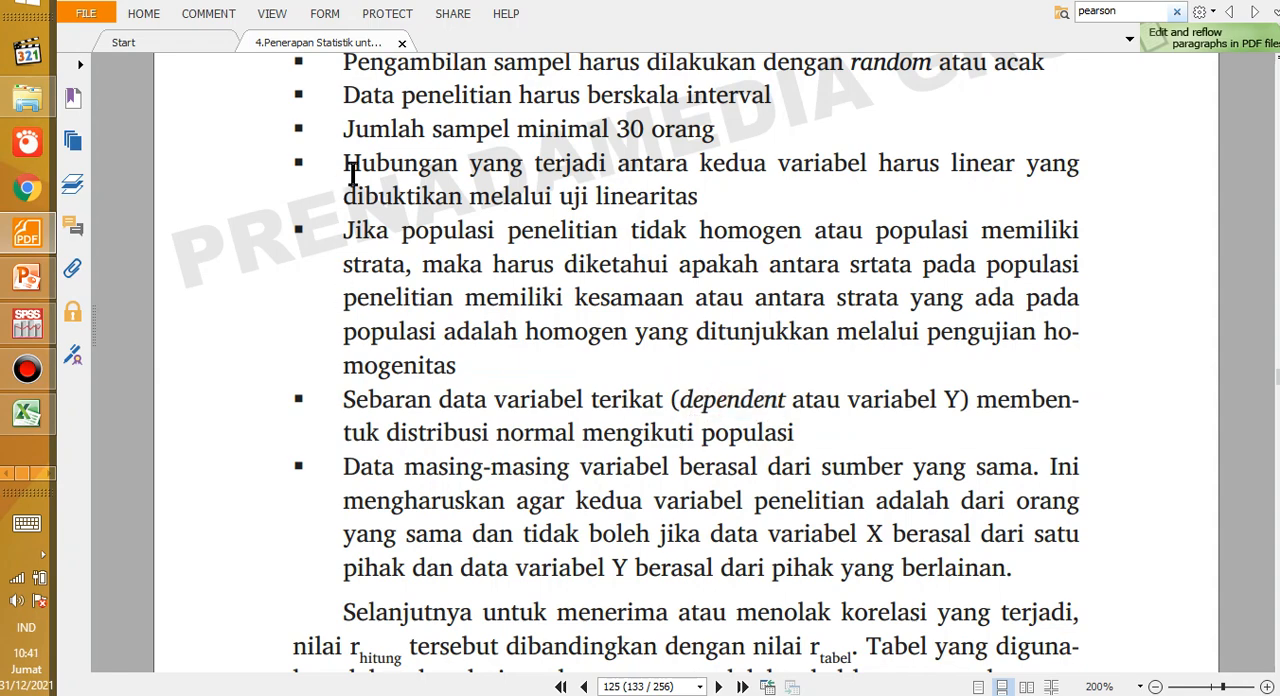
Step: Highlight the linearity, normal distribution and same-source bullets one after another to review these three requirements
drag(348, 172, 535, 200)
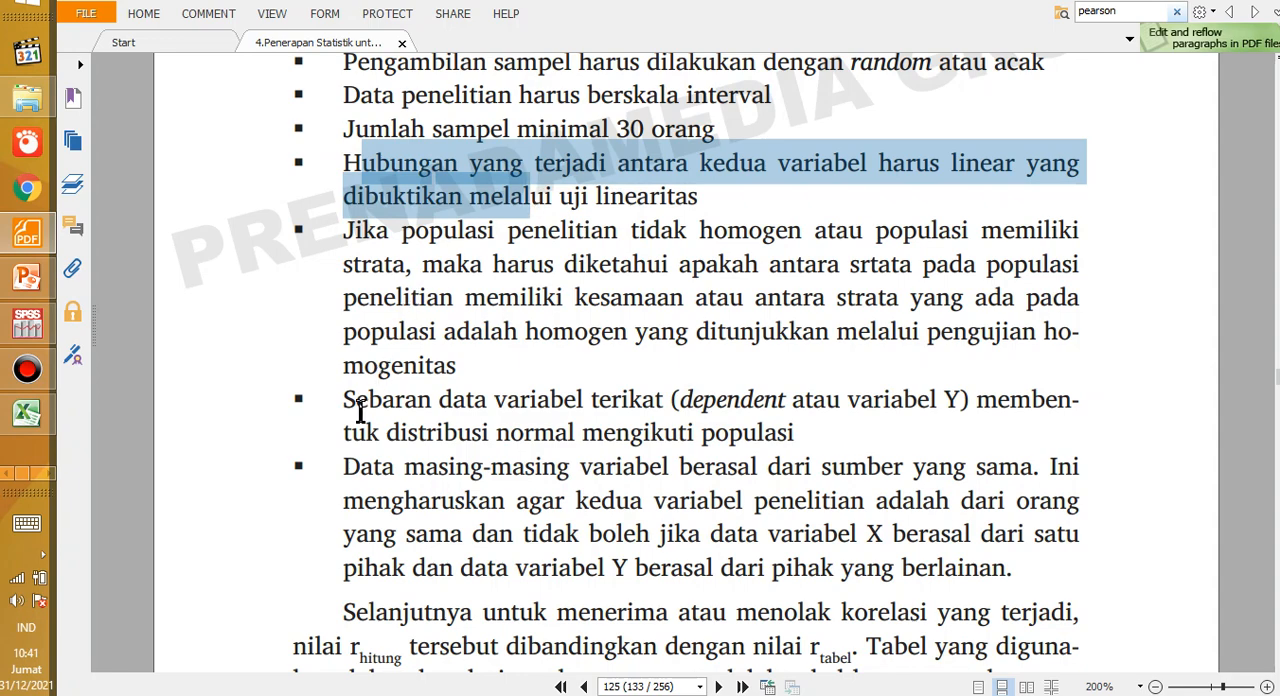
drag(346, 400, 707, 445)
drag(346, 466, 850, 578)
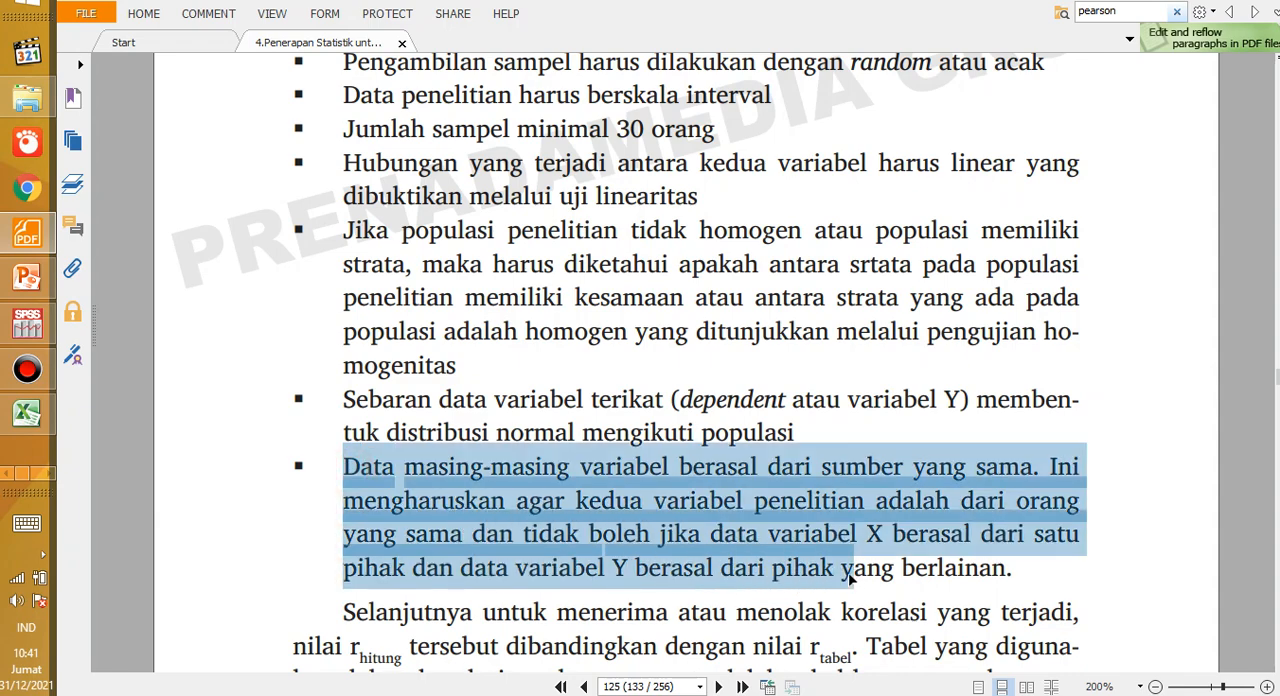
Step: Switch to Excel and examine whether each student in column B has both a motivation and an achievement score
click(18, 418)
drag(152, 272, 175, 350)
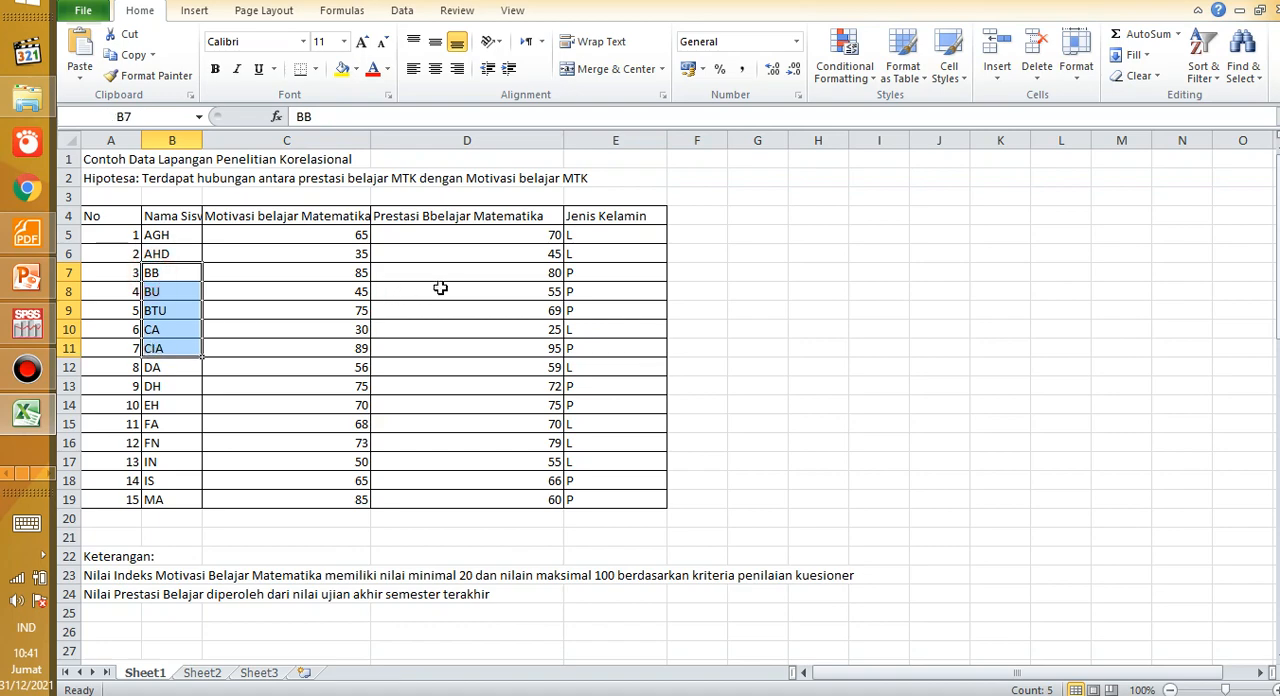
click(440, 288)
drag(438, 319, 440, 424)
drag(298, 294, 294, 423)
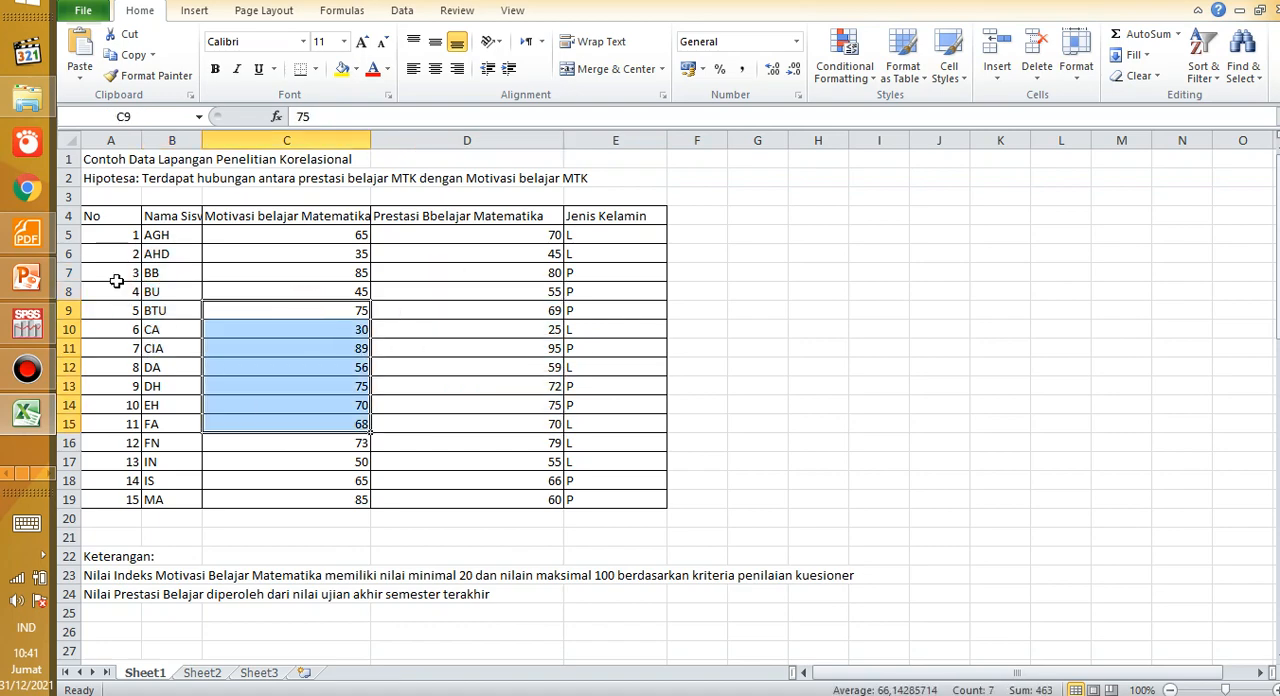
drag(146, 270, 158, 495)
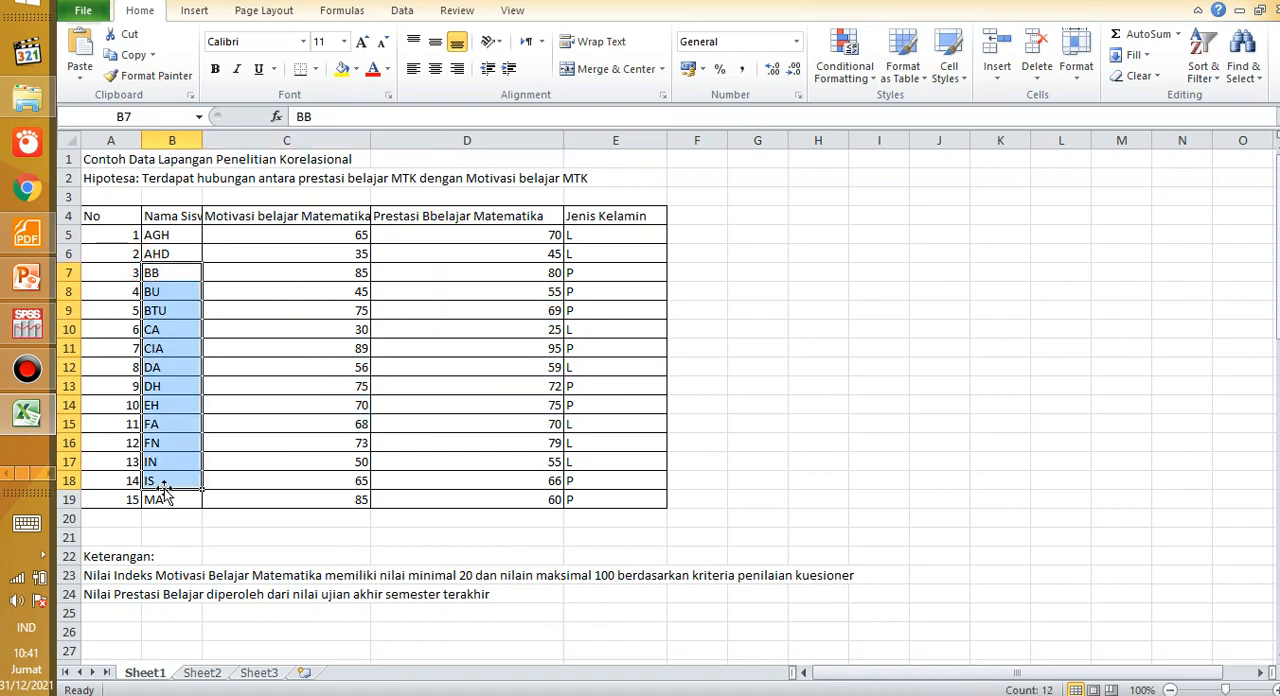
Step: Return to the PDF requirements list and switch to the PowerPoint slide on the parametric assumptions of product moment correlation
click(24, 415)
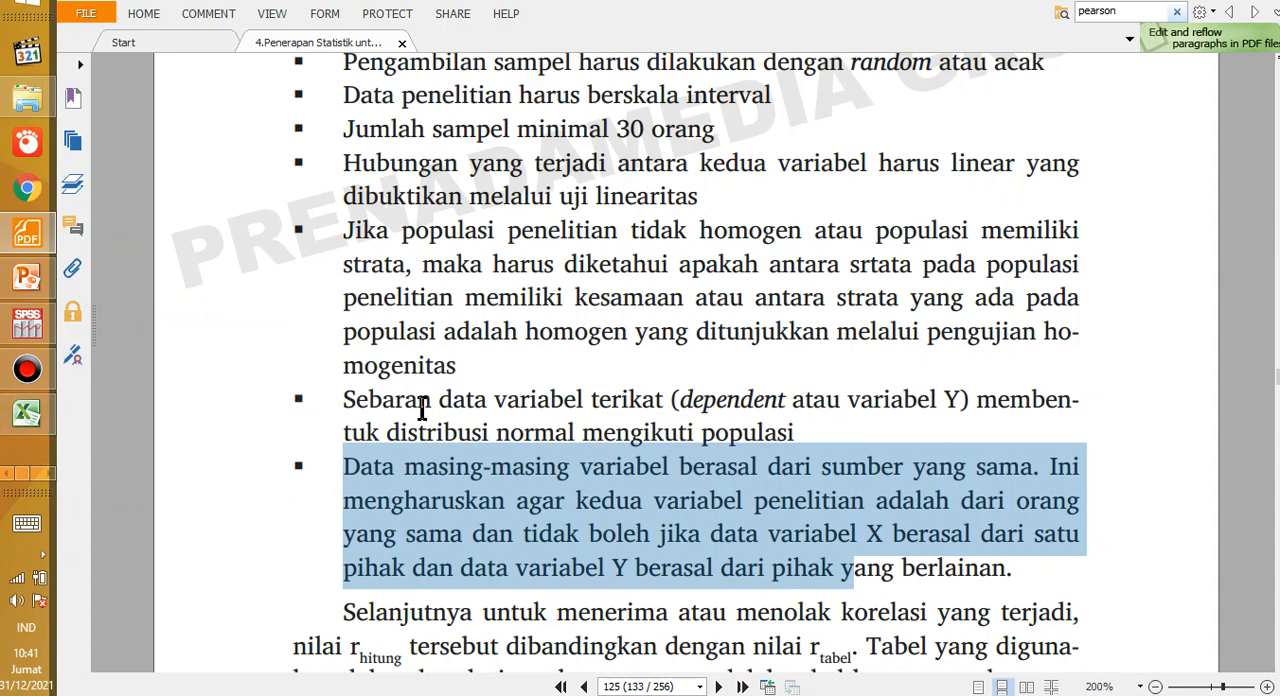
scroll(420, 408, up, 1)
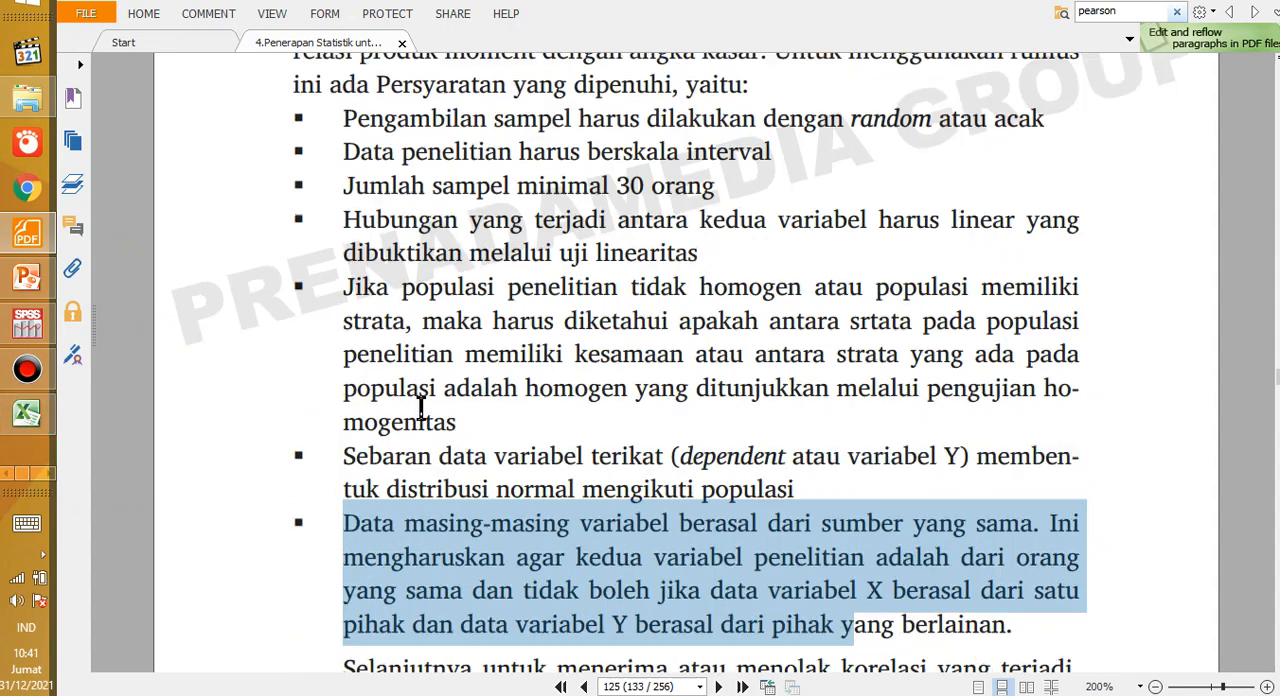
click(27, 280)
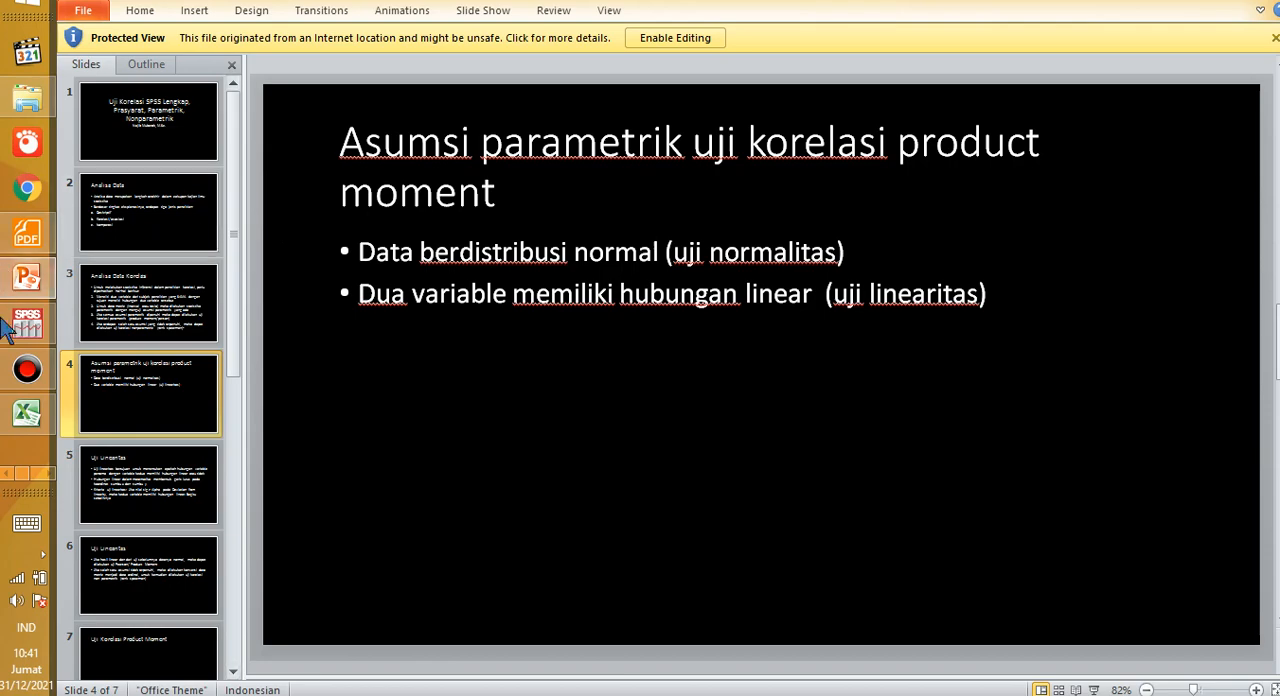
Step: Switch to Excel, compare the motivation scores with the achievement scores, and copy the achievement scores in D5:D16
click(30, 410)
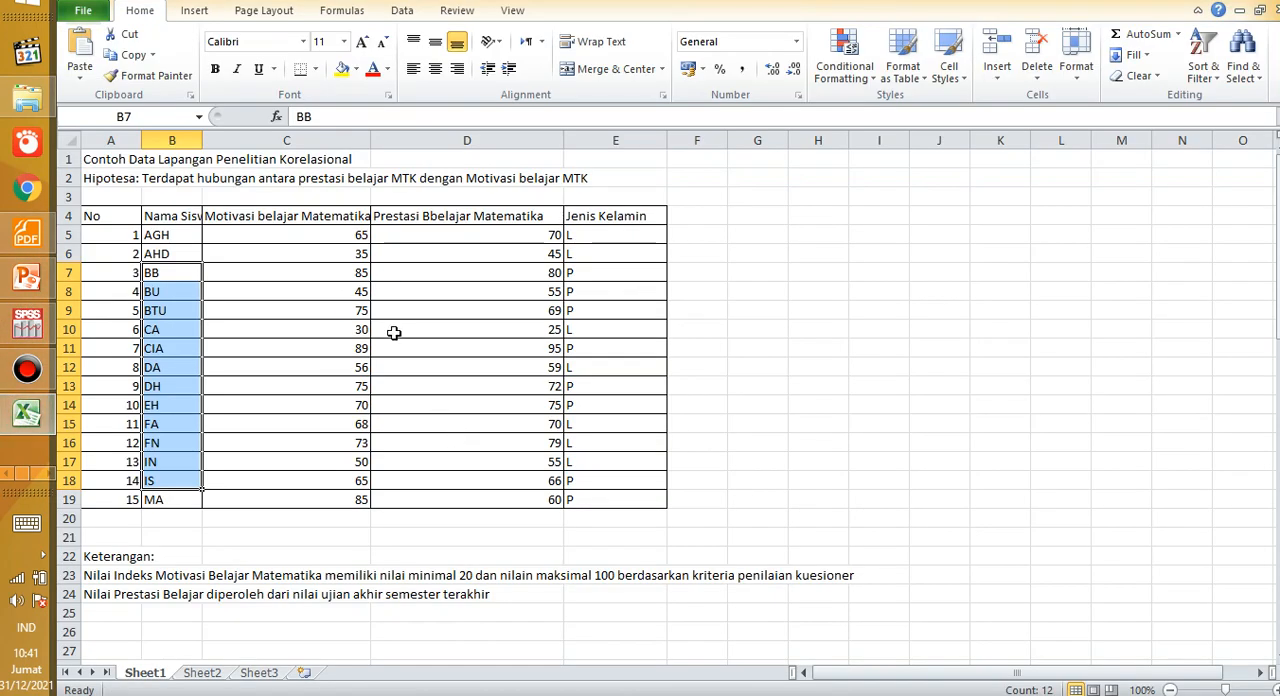
drag(265, 268, 360, 423)
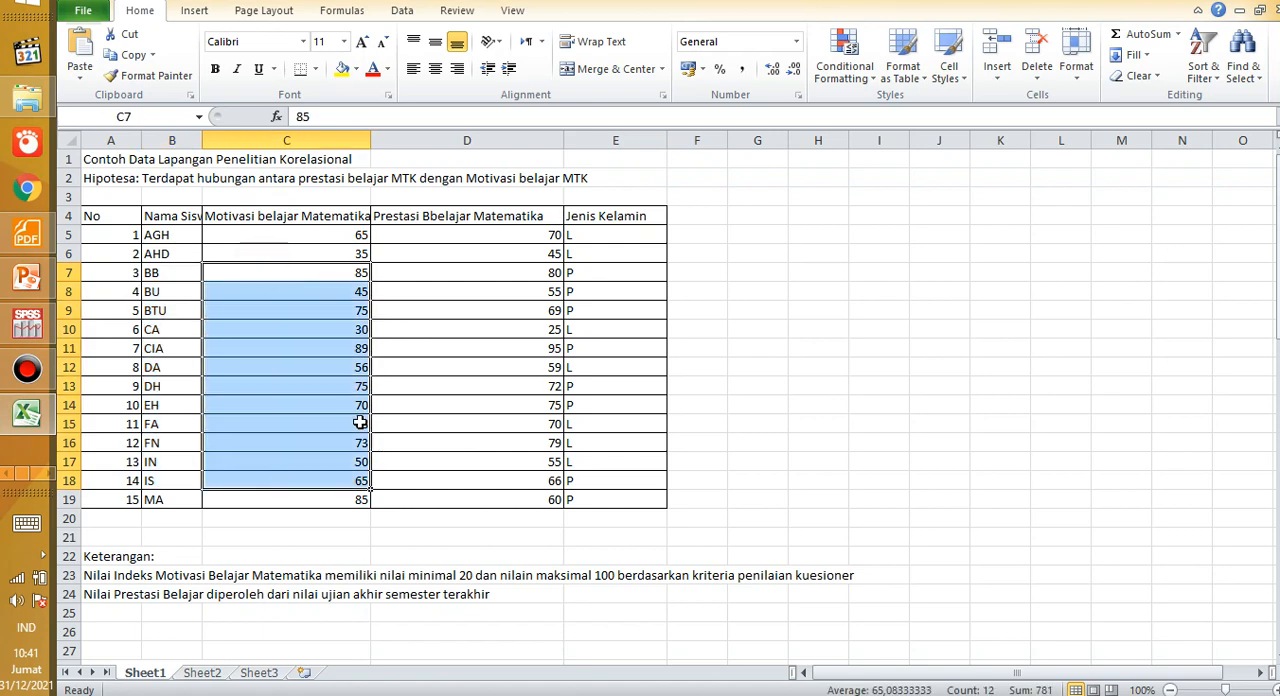
drag(466, 254, 474, 408)
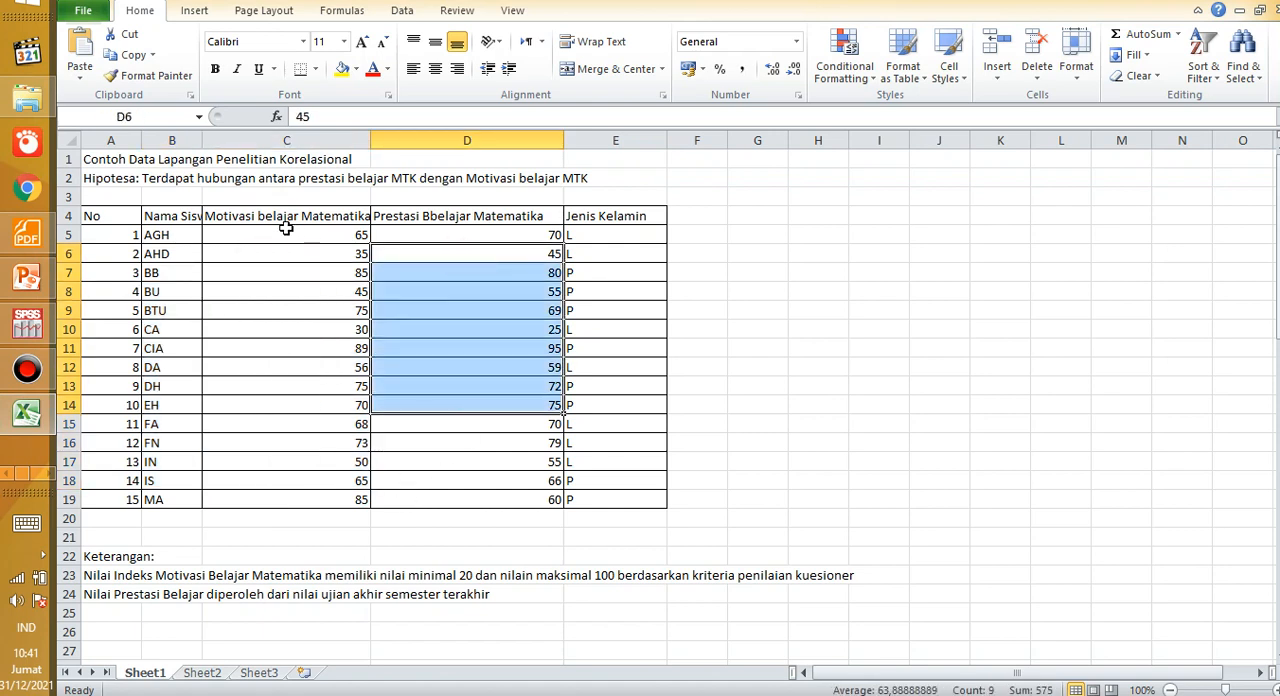
drag(286, 236, 286, 448)
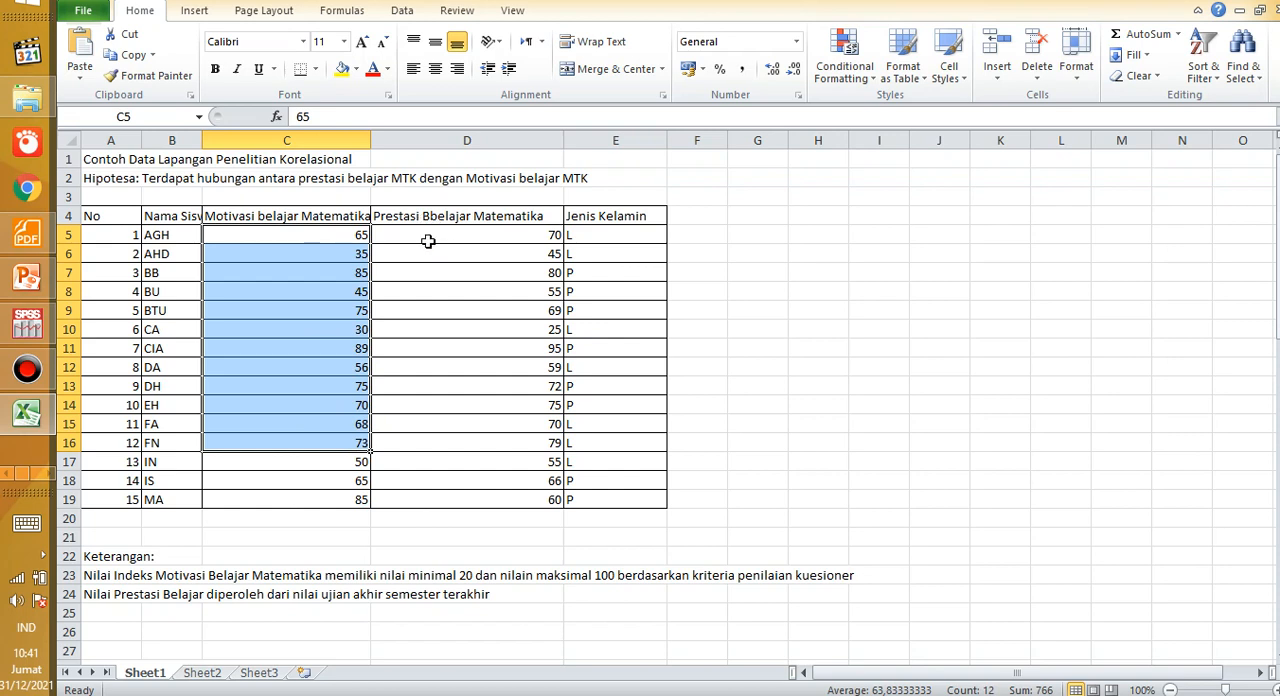
drag(429, 240, 474, 451)
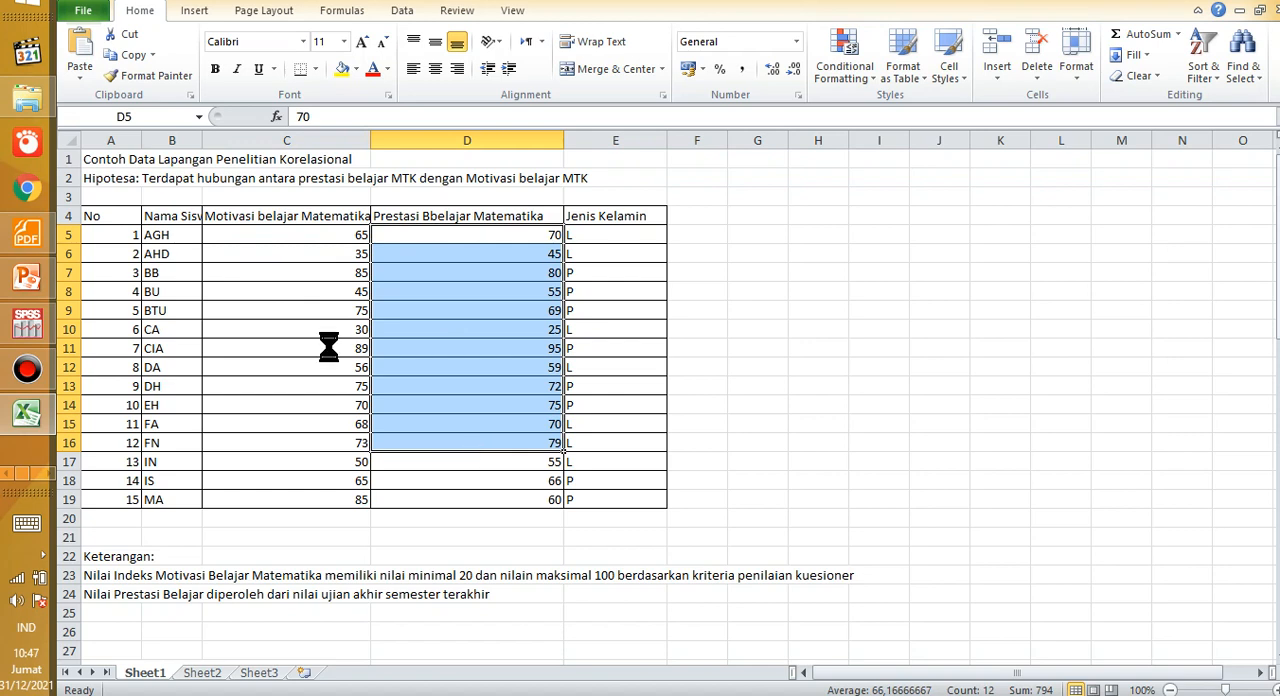
key(ctrl+c)
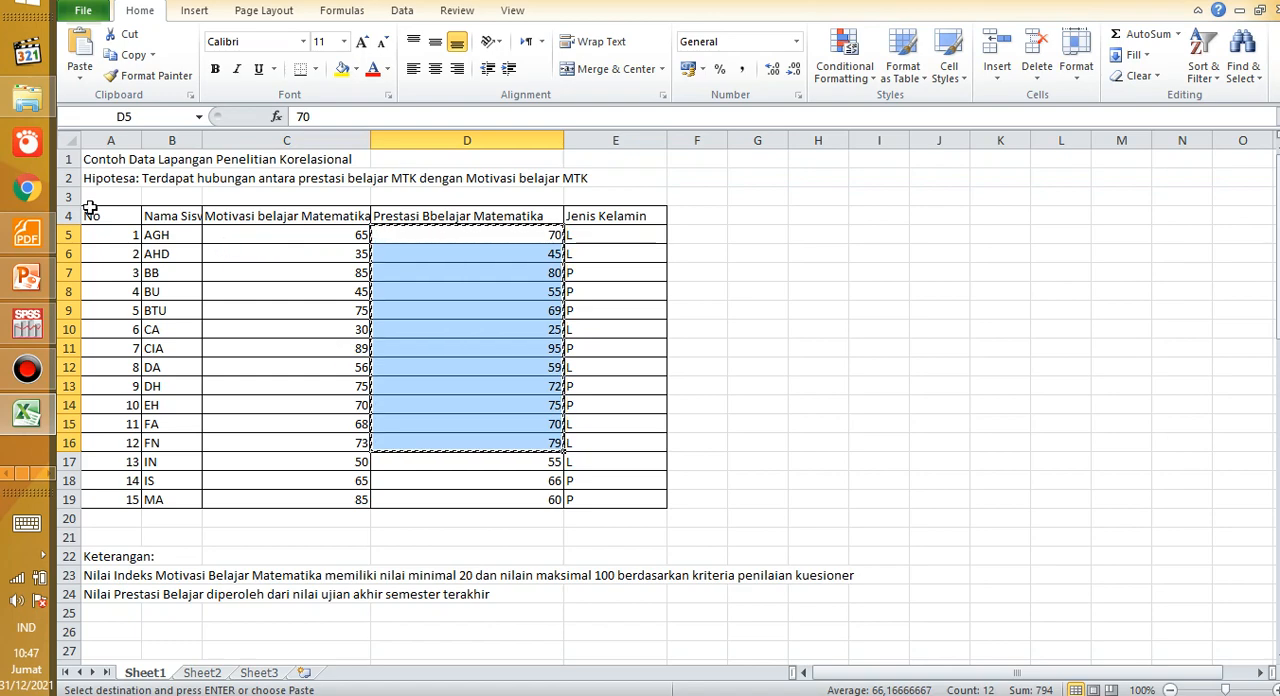
Step: Examine the full student data table, the names in column B and the paired scores in columns C and D
drag(110, 237, 573, 503)
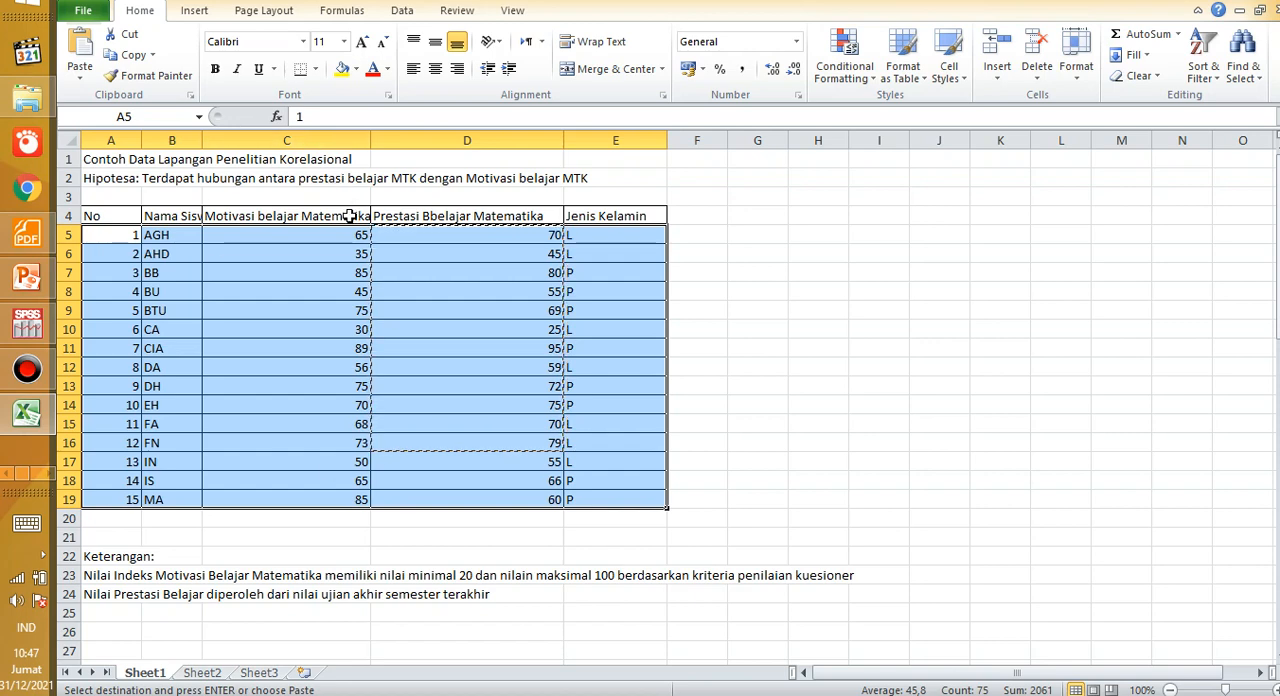
click(265, 367)
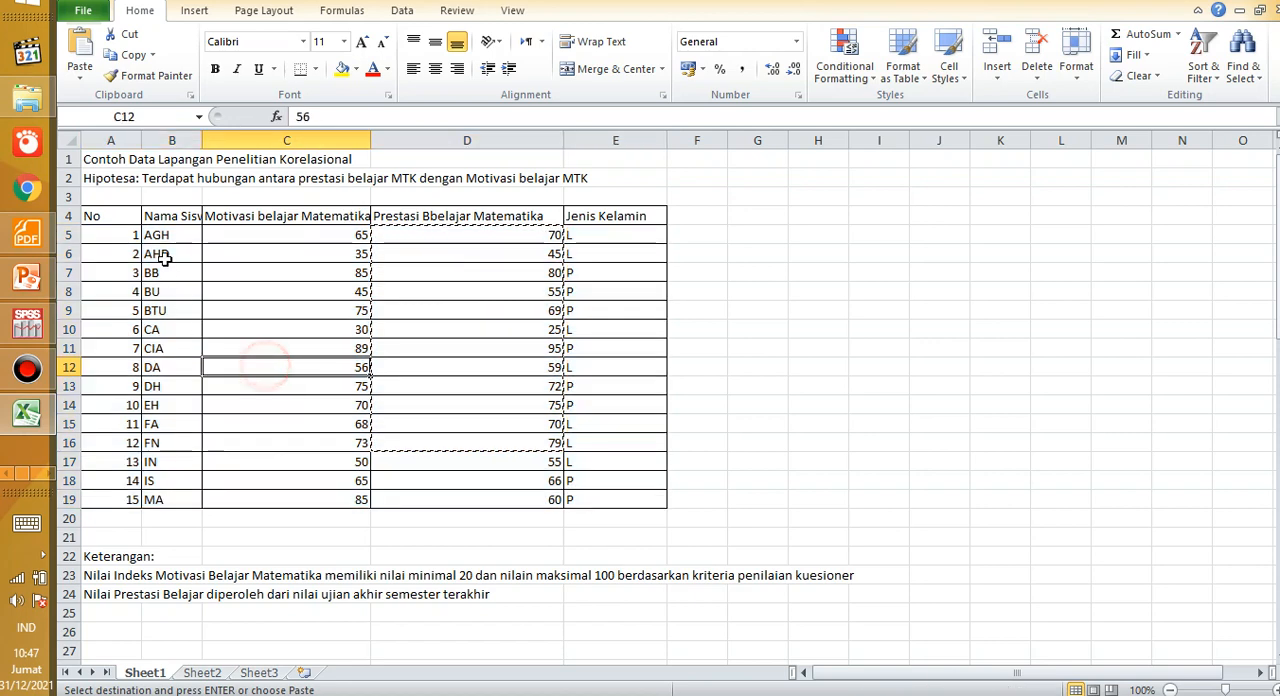
drag(160, 238, 163, 436)
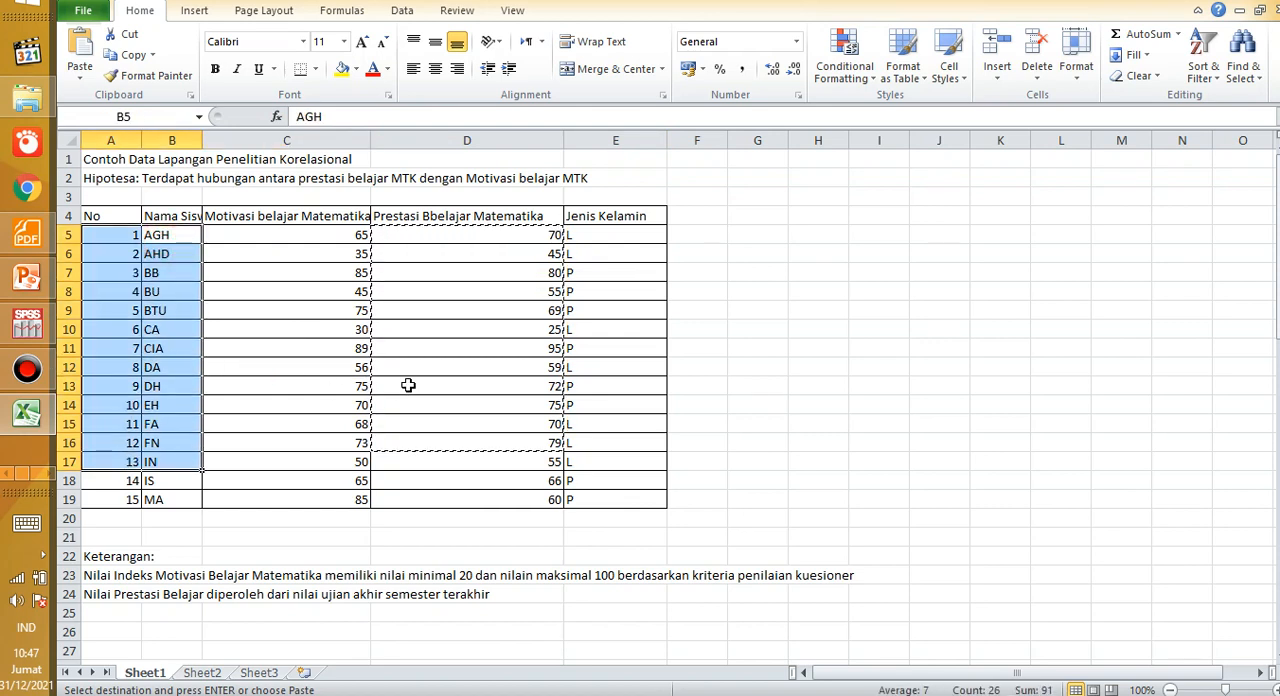
click(412, 337)
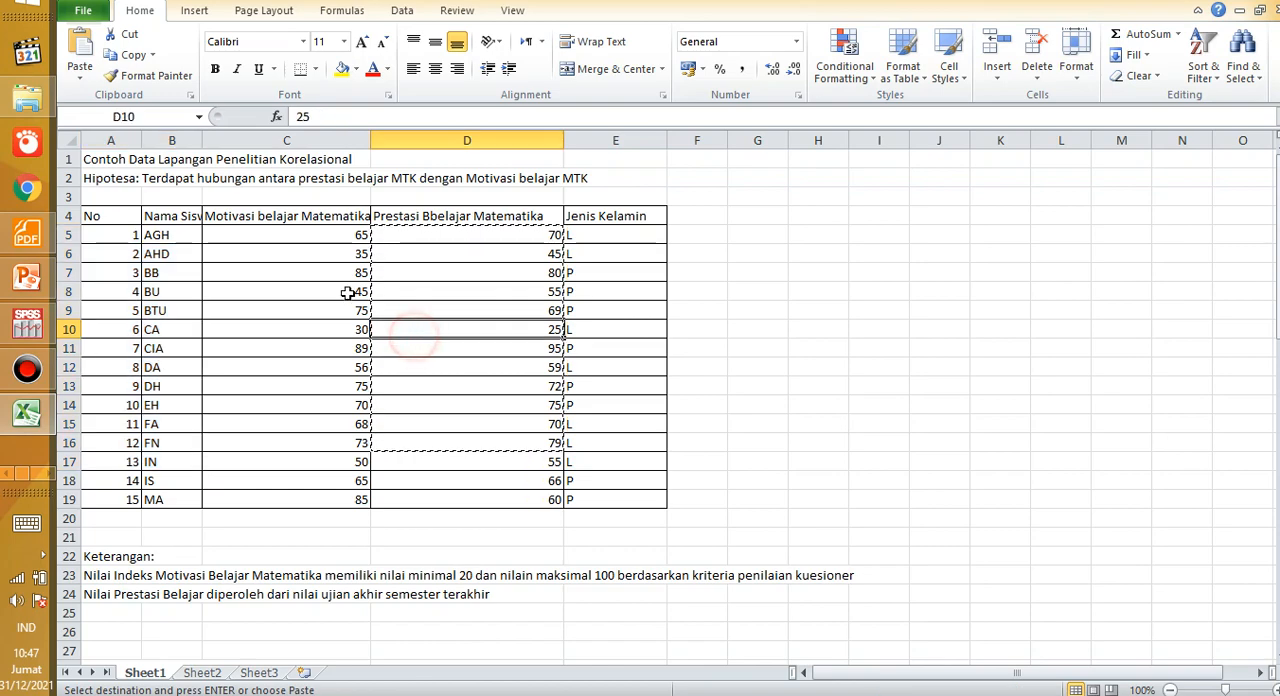
click(349, 289)
drag(349, 235, 458, 445)
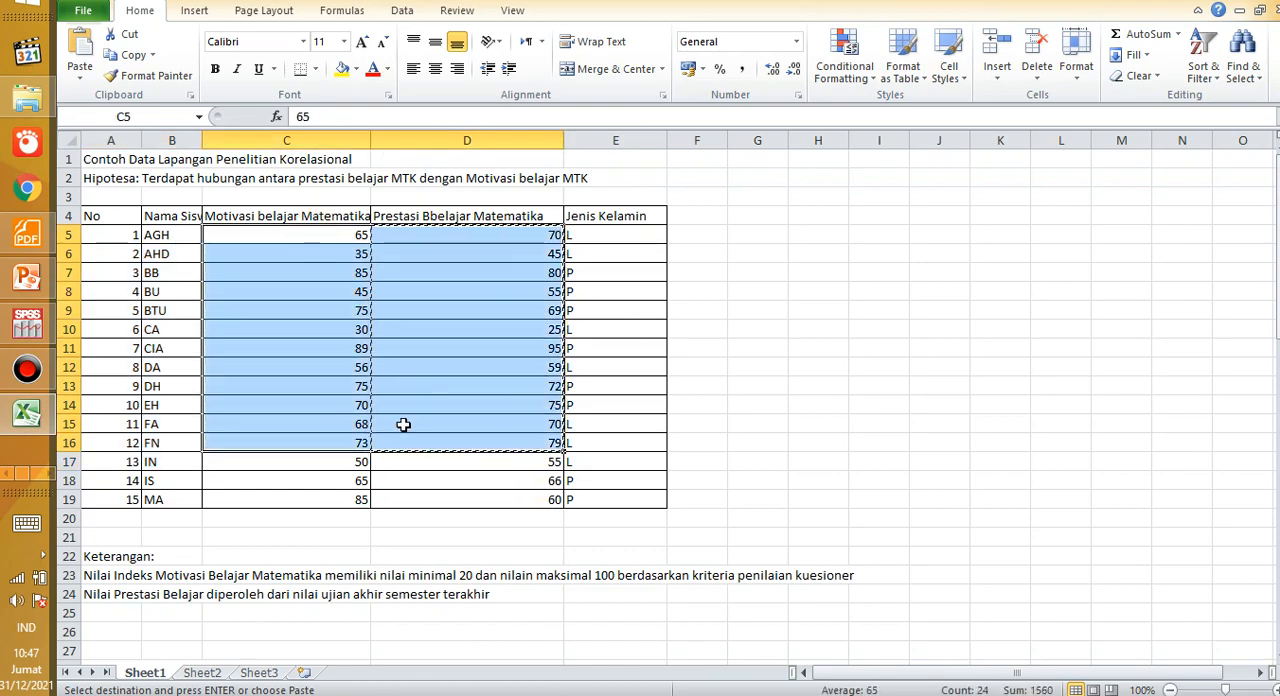
click(330, 334)
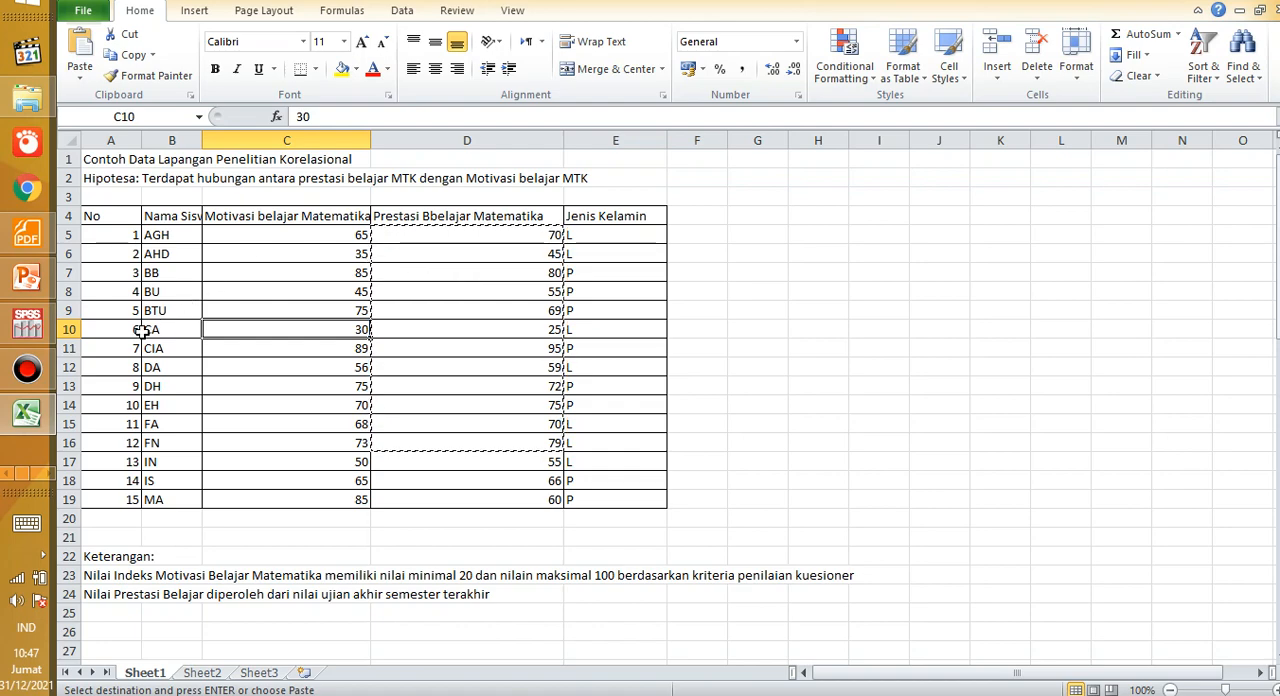
Step: Switch to SPSS and select the first row's cell in the first variable column of the empty data sheet
click(27, 326)
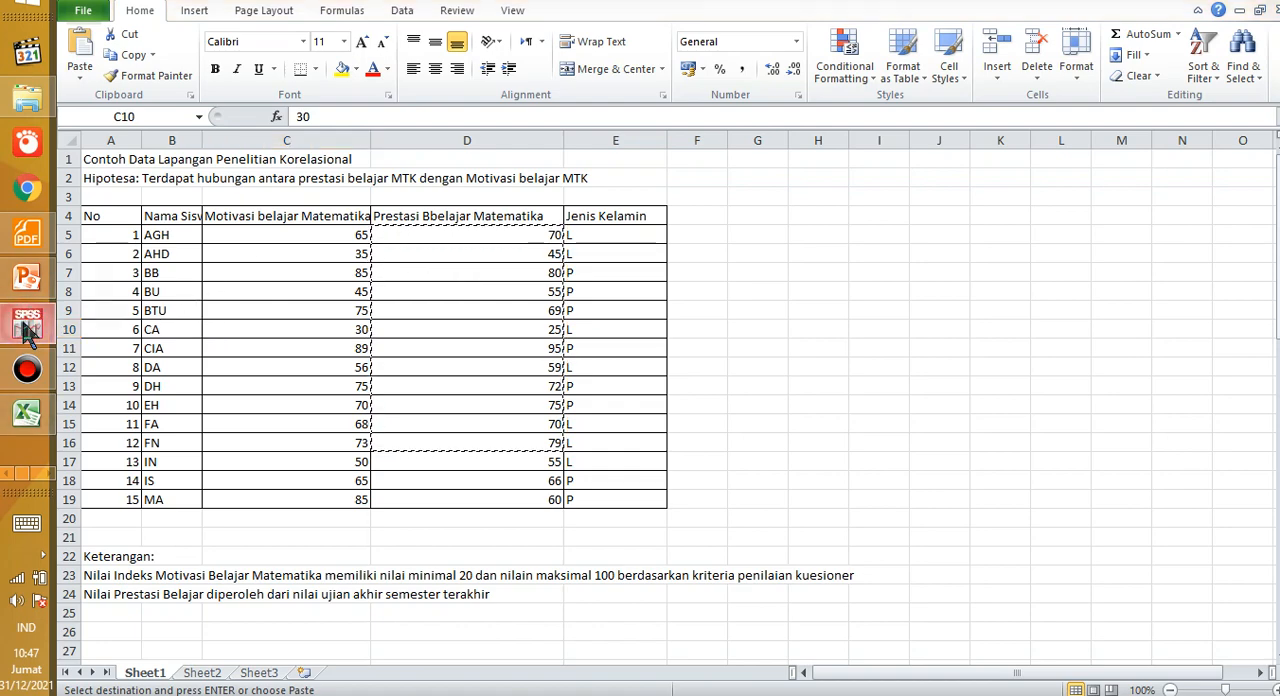
click(299, 287)
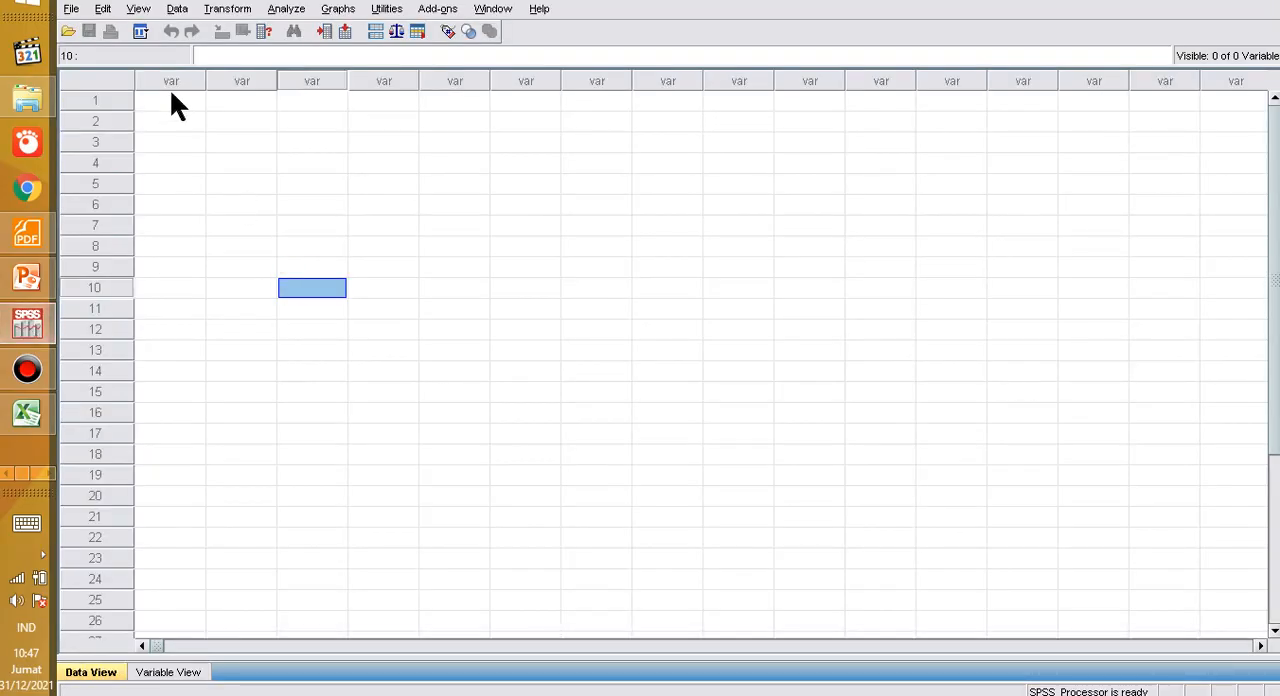
click(170, 98)
click(187, 126)
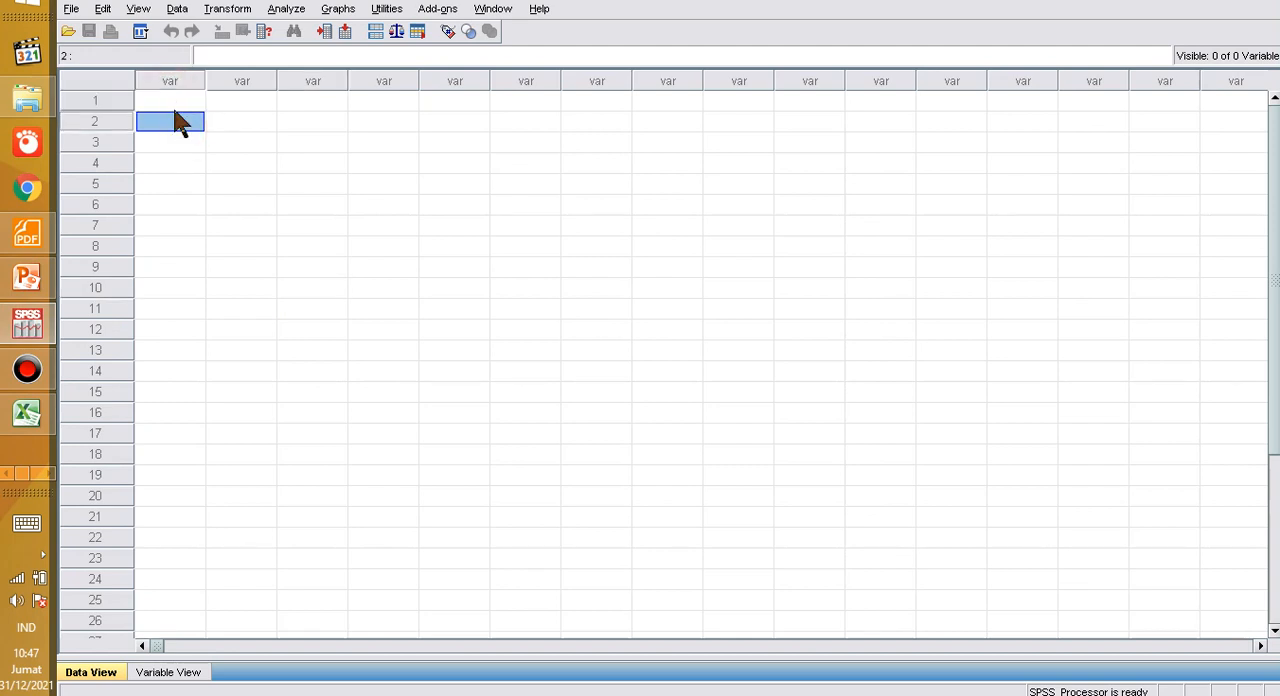
click(172, 100)
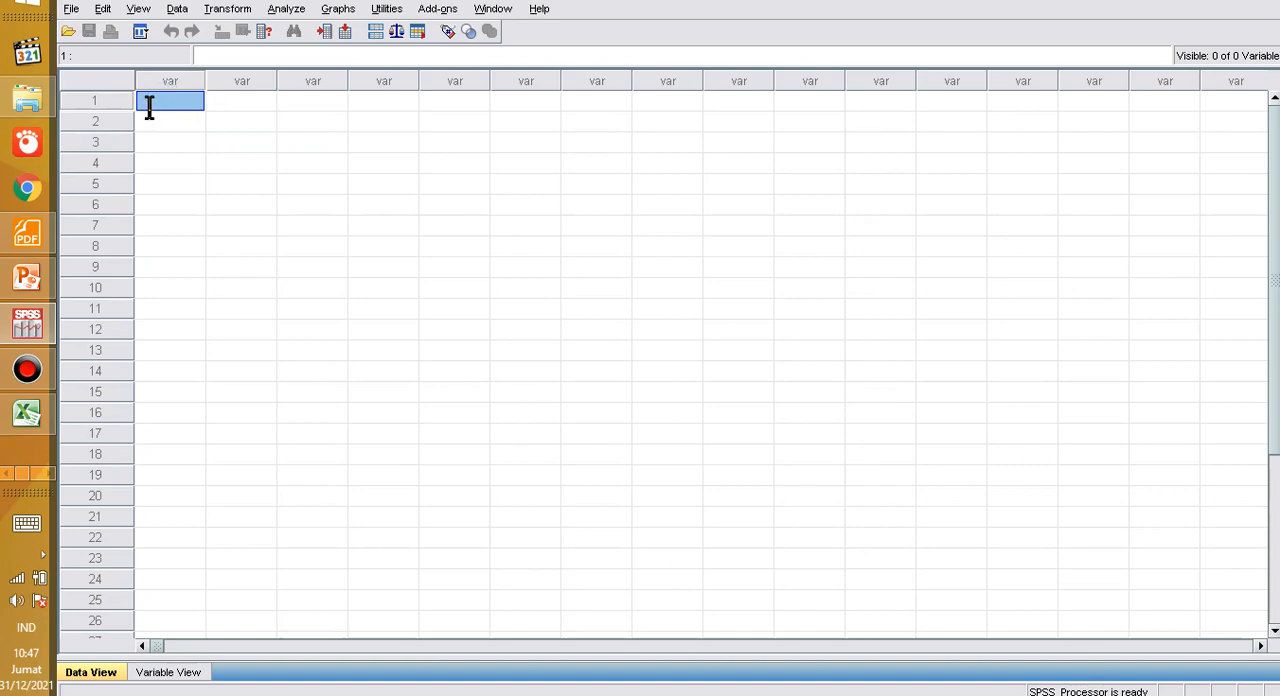
Step: Switch to Excel and examine the mathematics motivation header in C4 and the scores beneath it
click(24, 416)
click(292, 274)
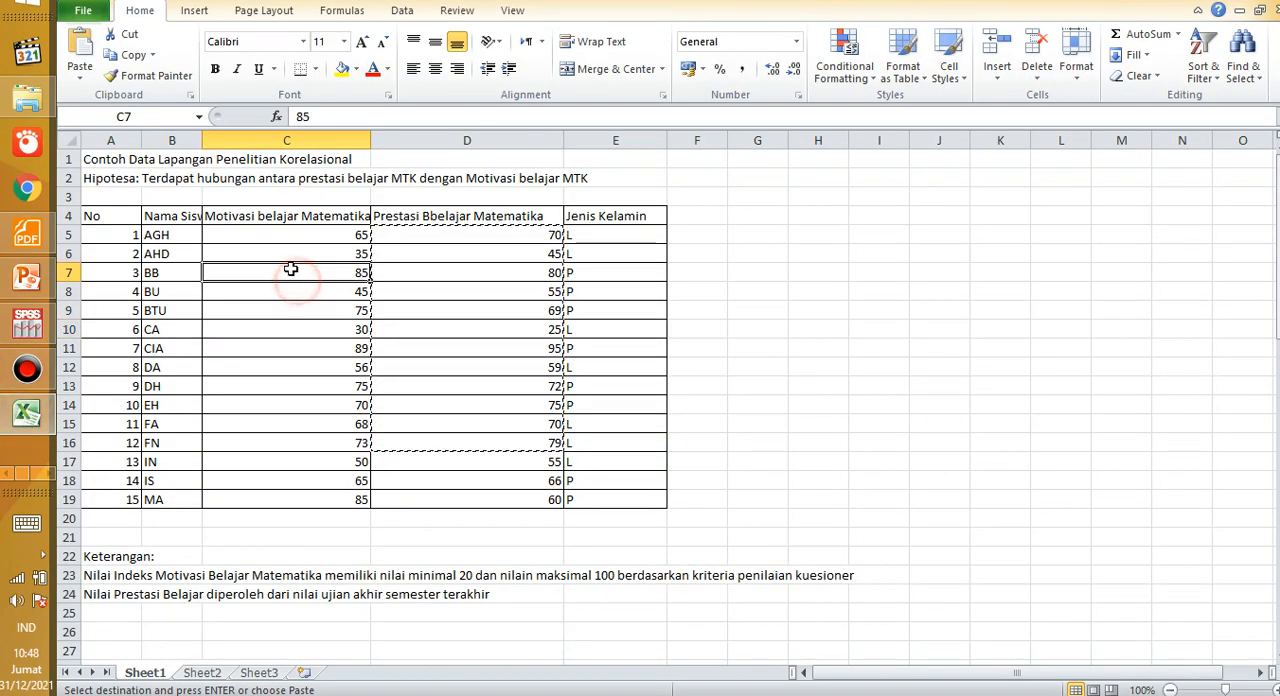
click(257, 214)
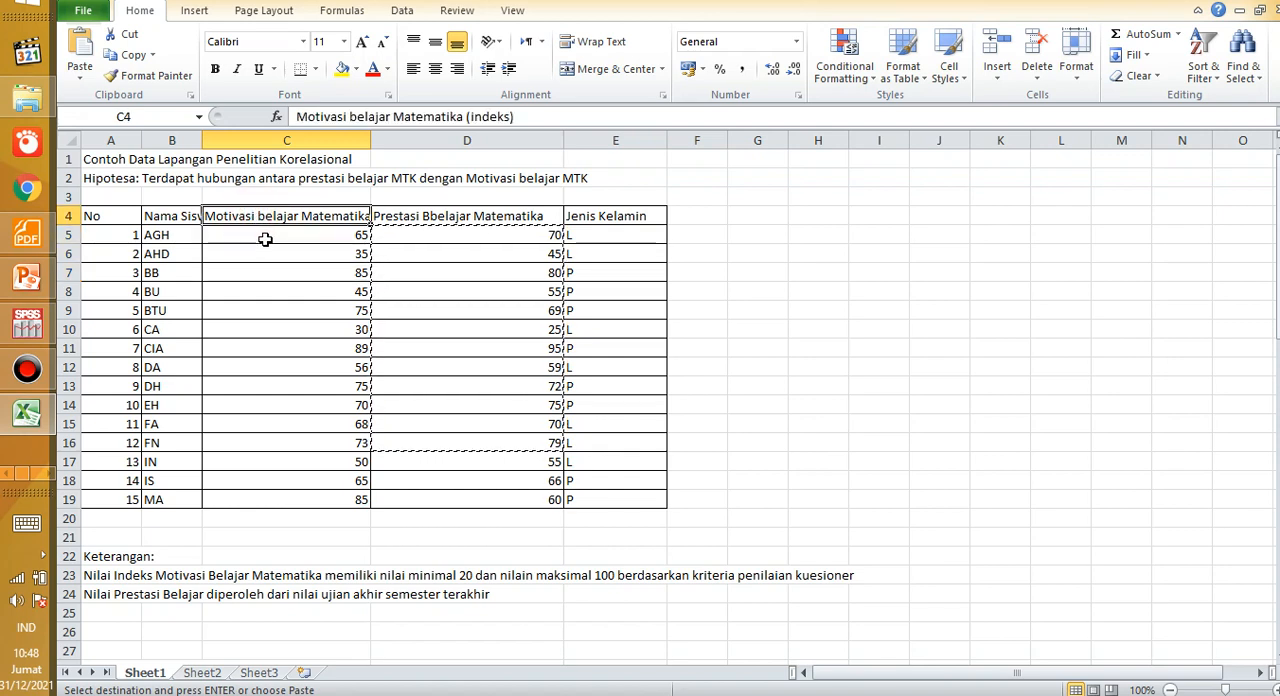
click(265, 240)
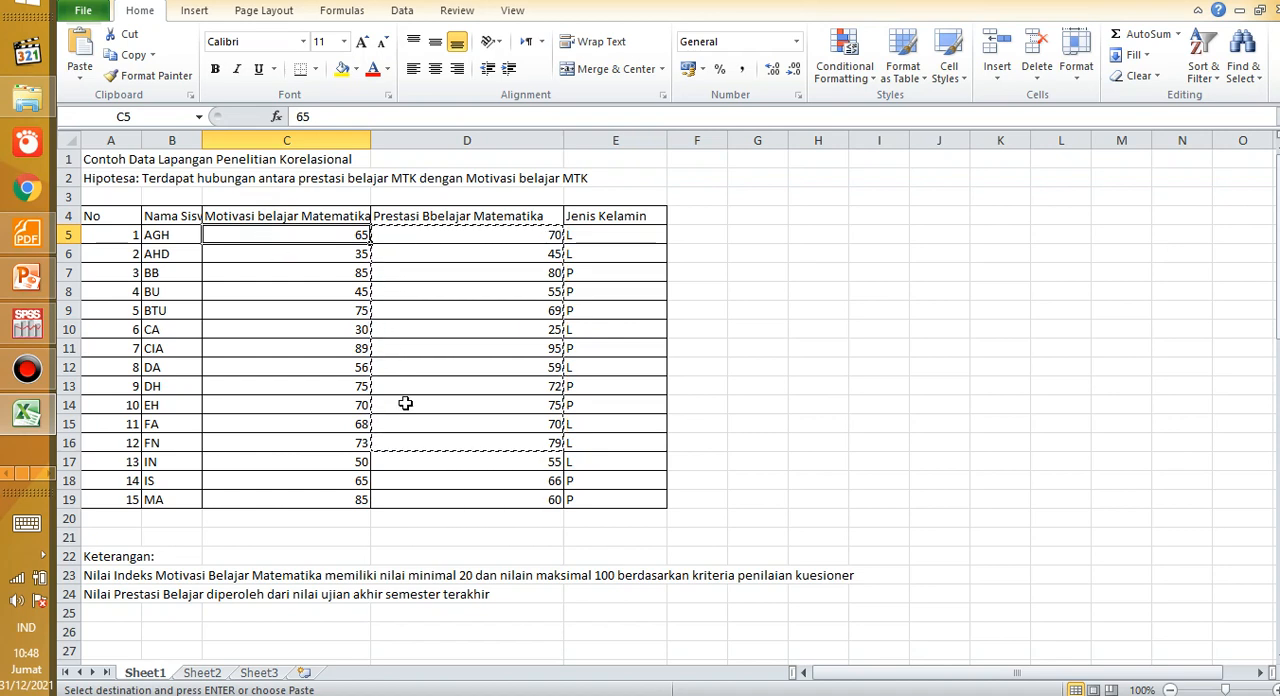
Step: Clear the pending copy selection and label the score columns Independent in C20 and Dependent in D20
click(397, 523)
click(309, 519)
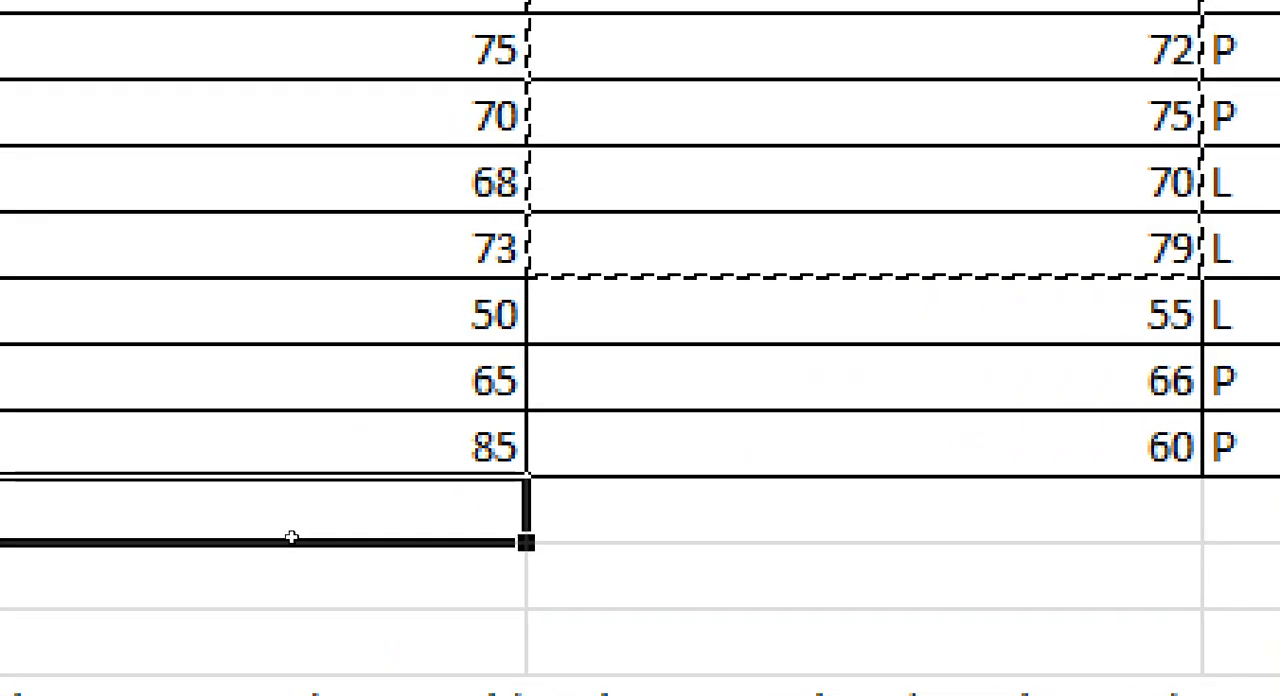
key(Escape)
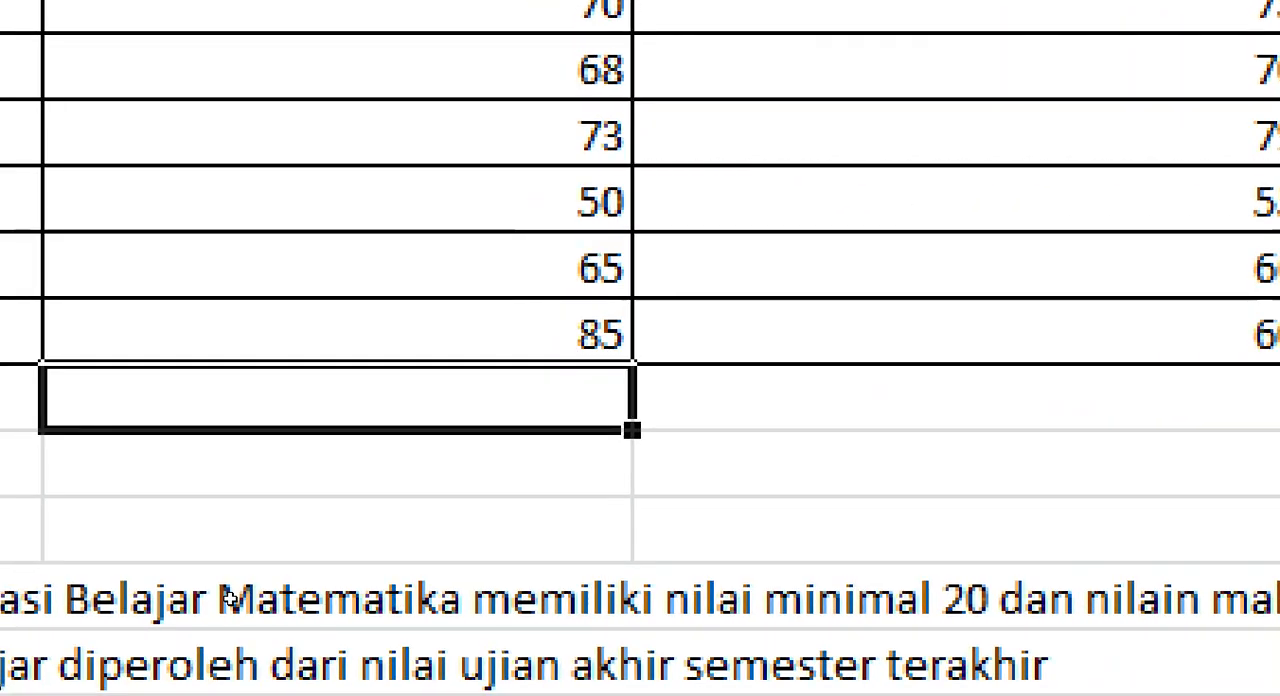
text(Independ)
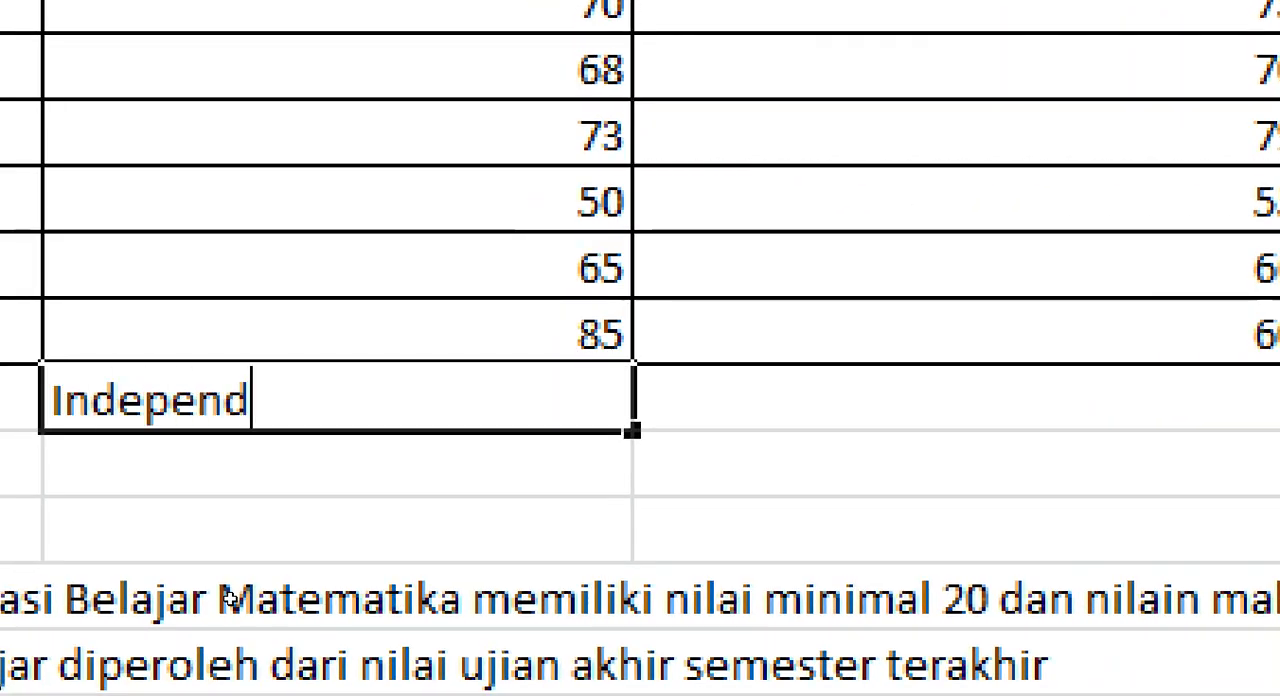
text(en)
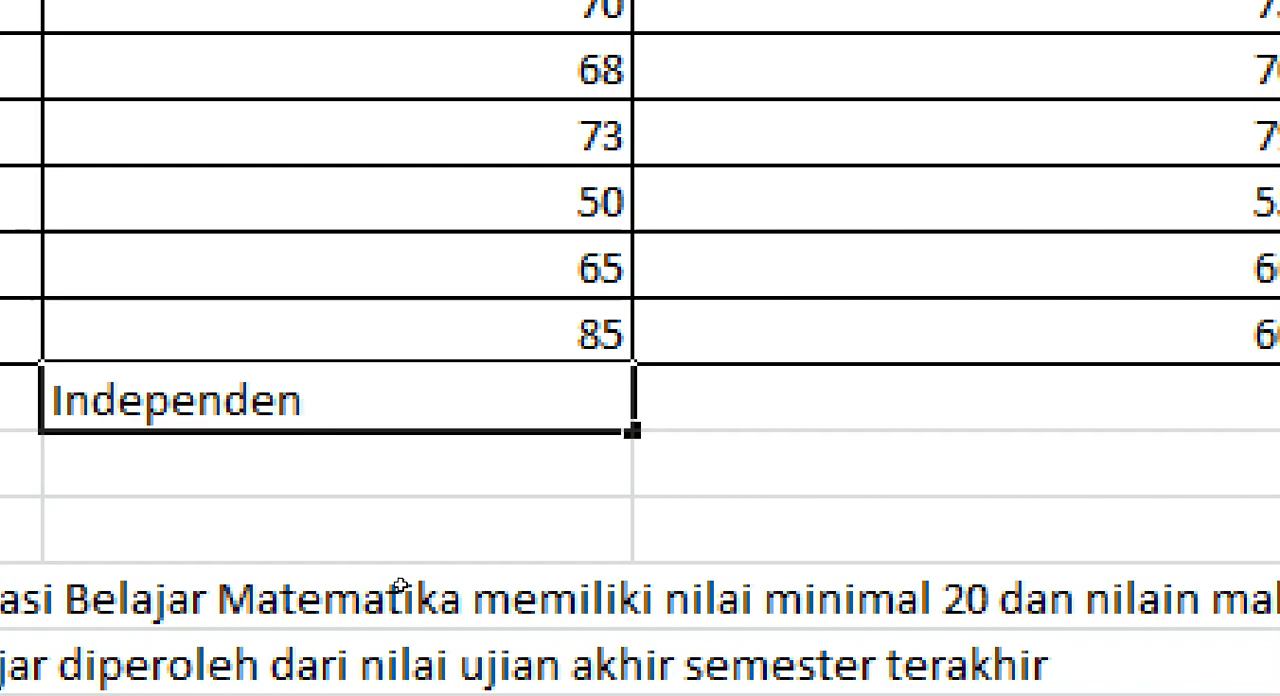
text(t)
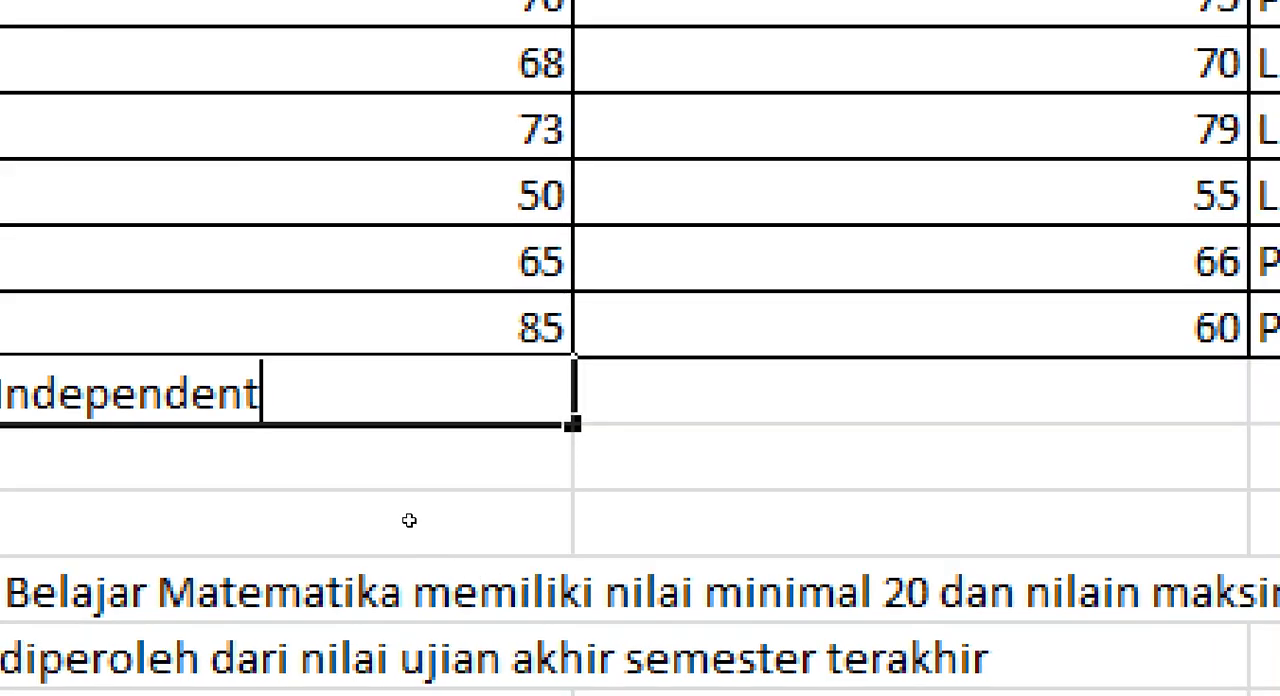
key(Tab)
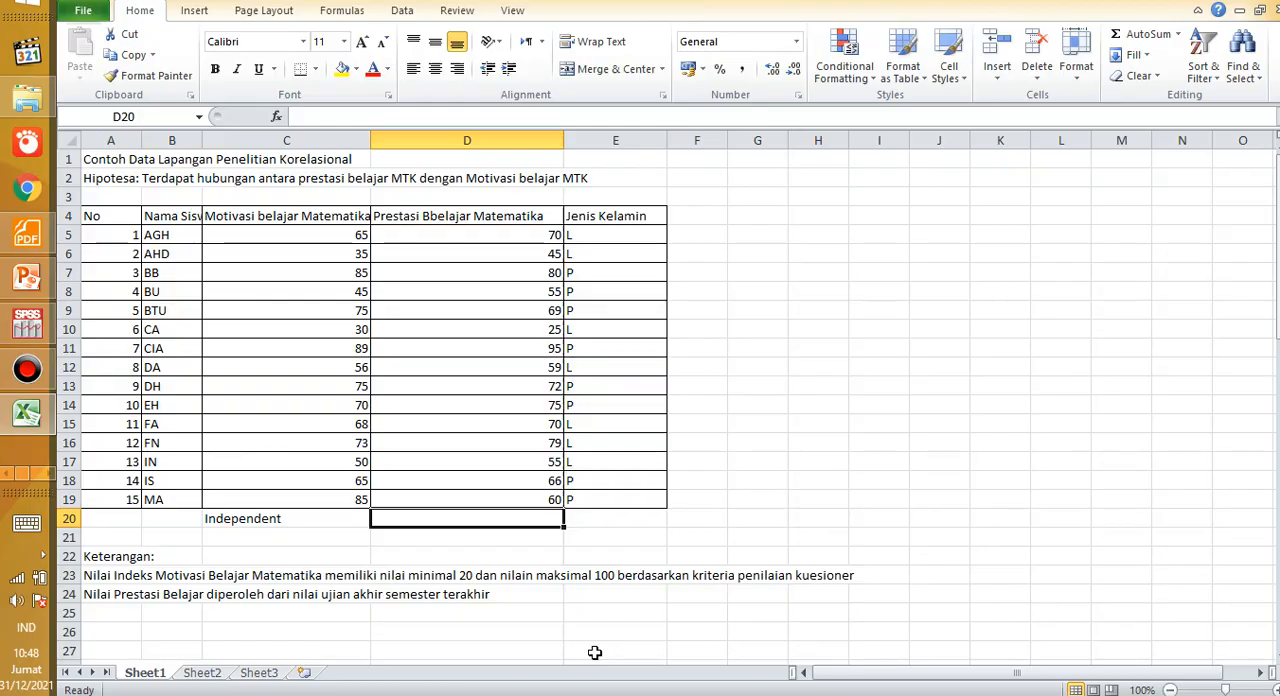
text(Dependent)
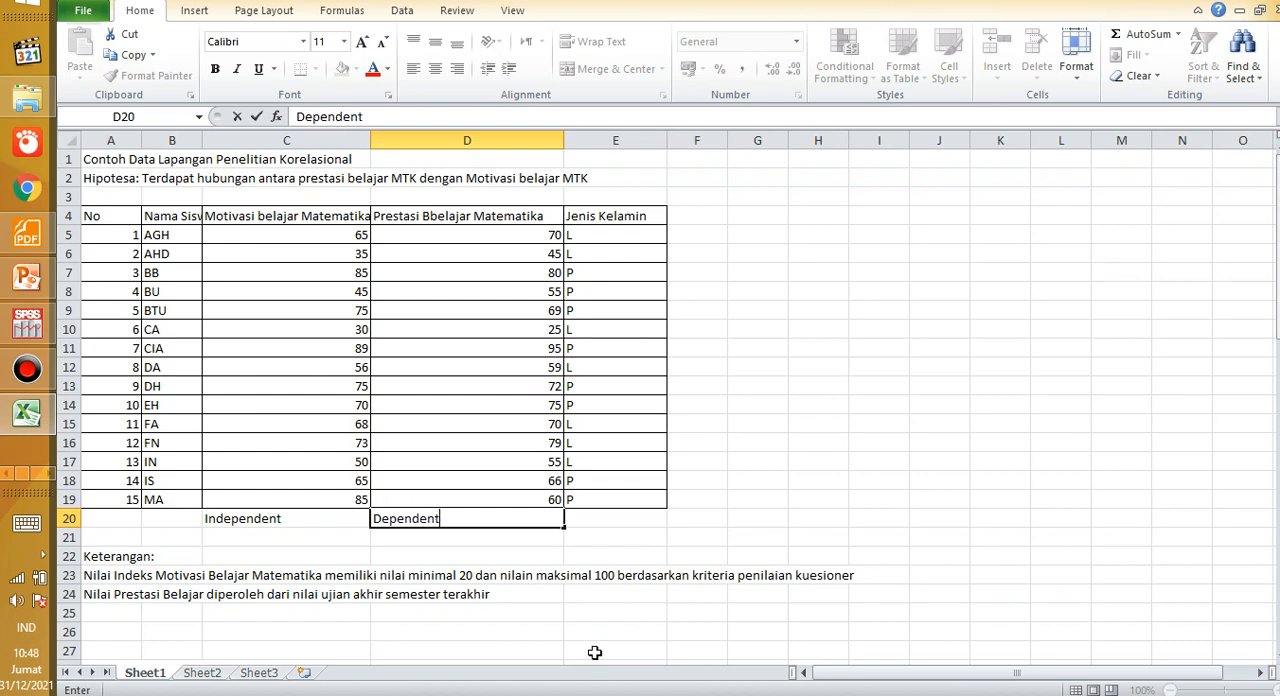
Step: Add the Indonesian labels under the variable types, entering Bebas in C21 and Terikat in D21
click(262, 543)
text(Be)
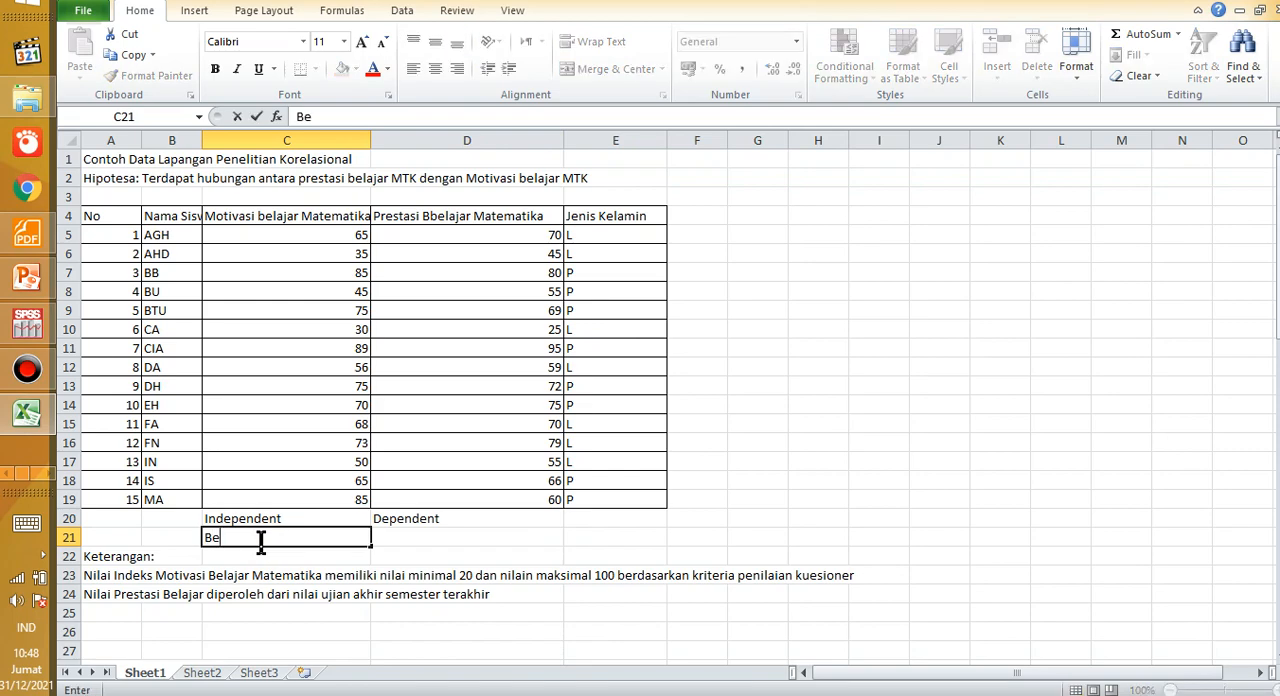
text(bas)
click(414, 534)
text(Terikat)
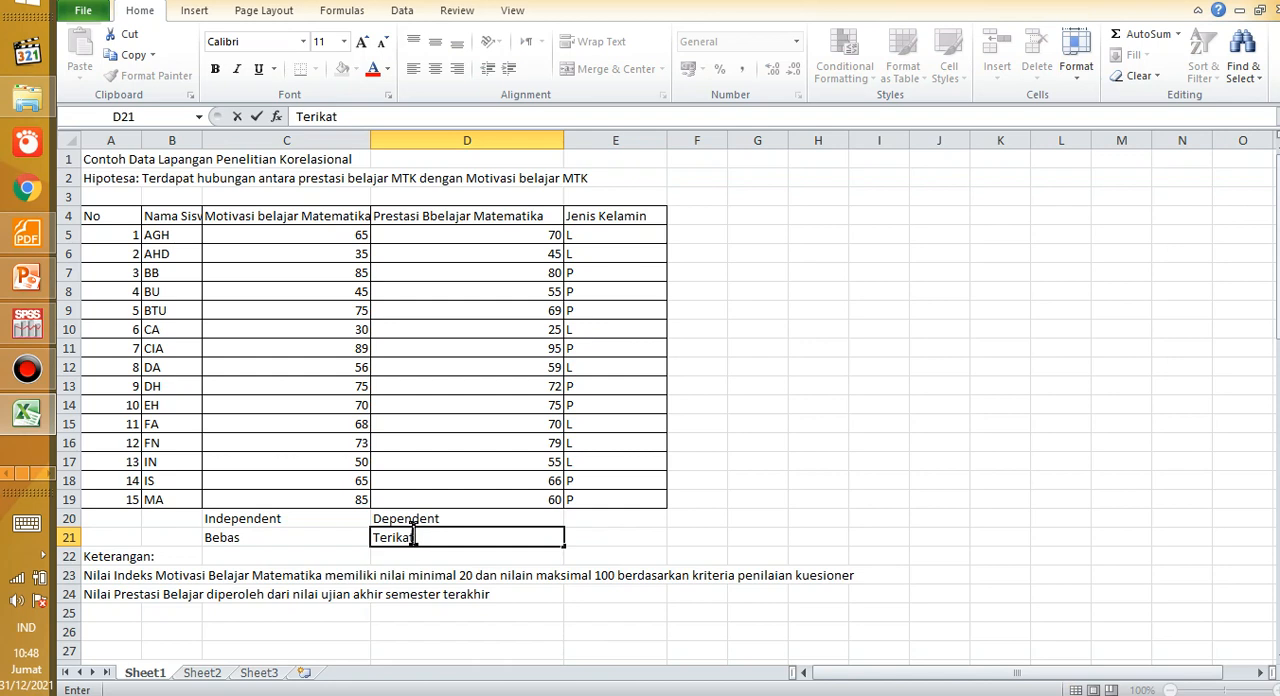
click(442, 482)
Step: Compare the motivation and achievement headers in C4 and D4 and examine the scores in both columns
click(302, 422)
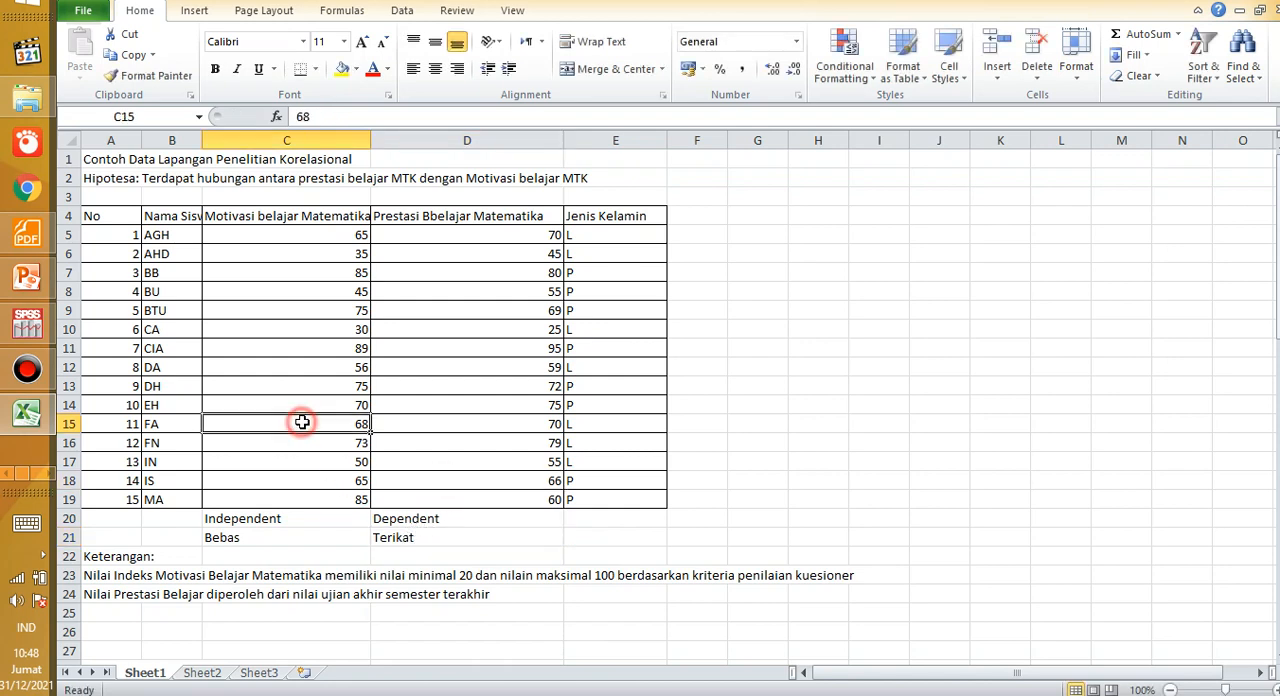
click(292, 220)
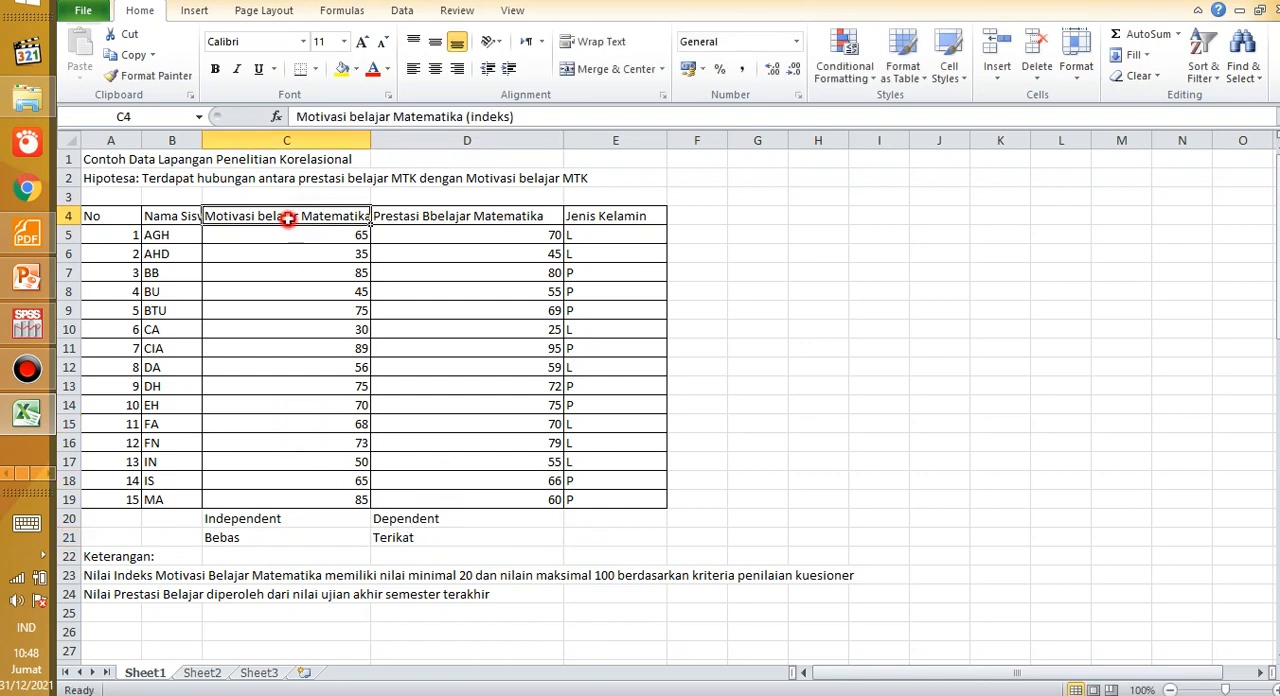
click(406, 231)
click(401, 214)
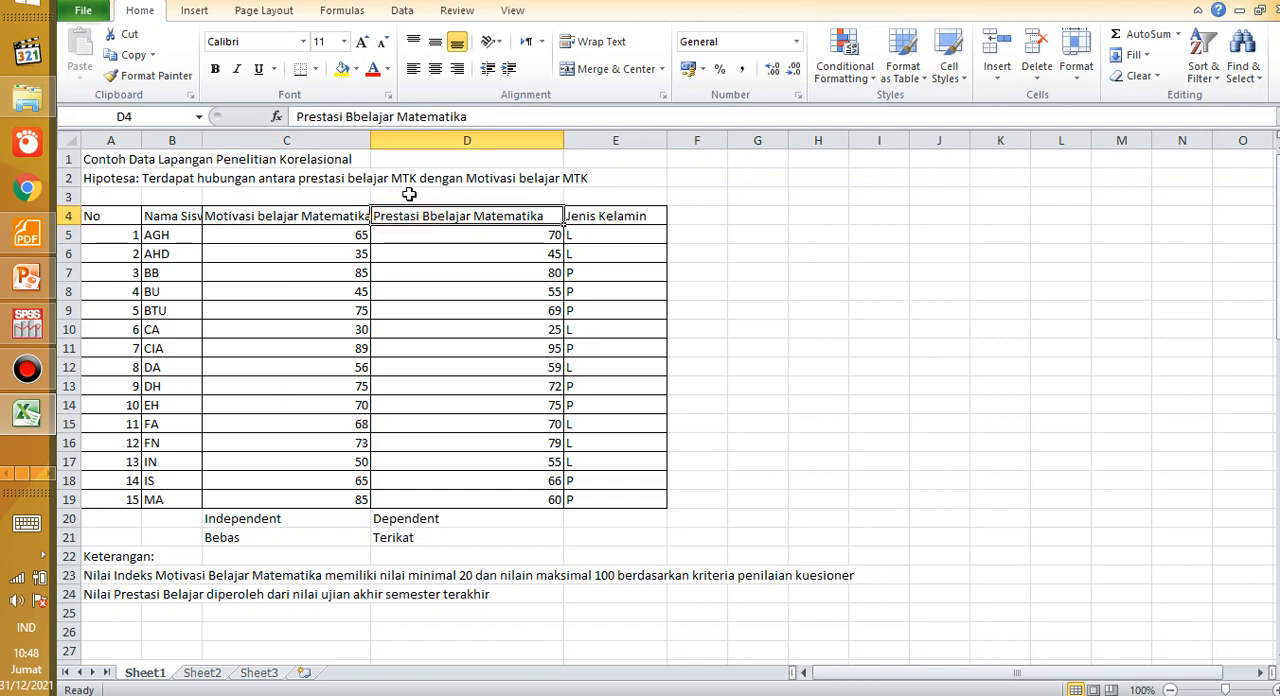
click(289, 215)
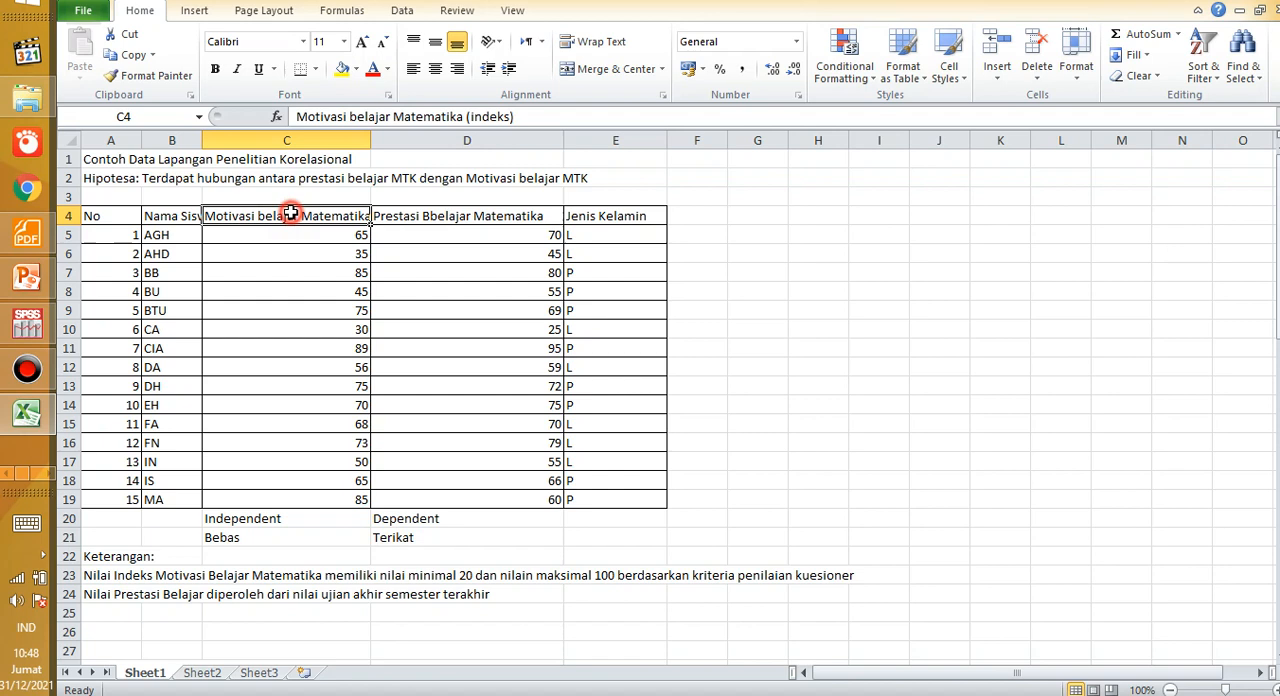
click(416, 221)
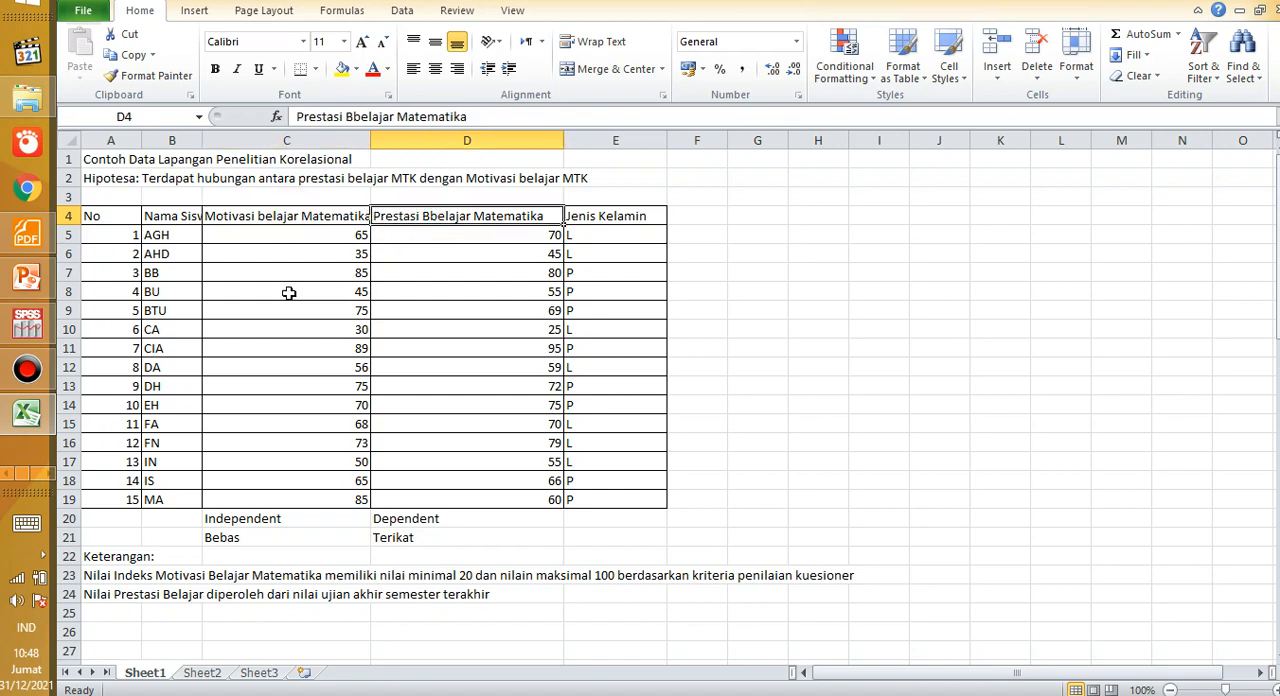
drag(291, 216, 276, 375)
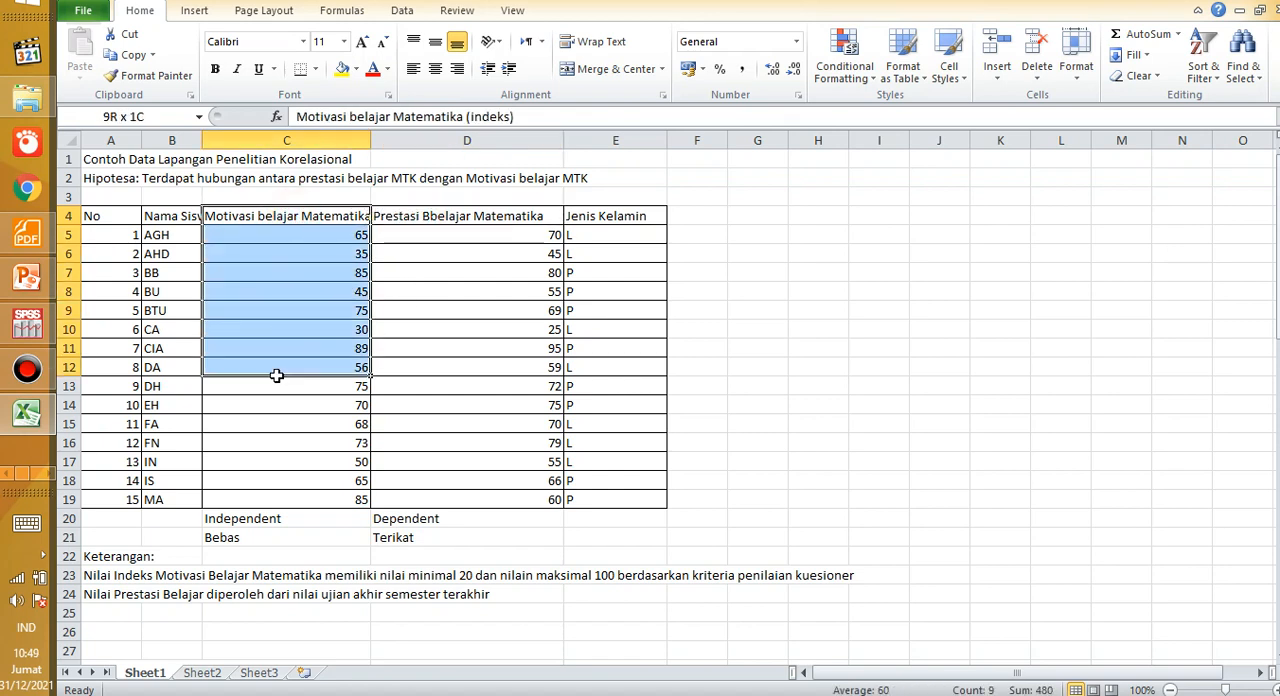
click(394, 274)
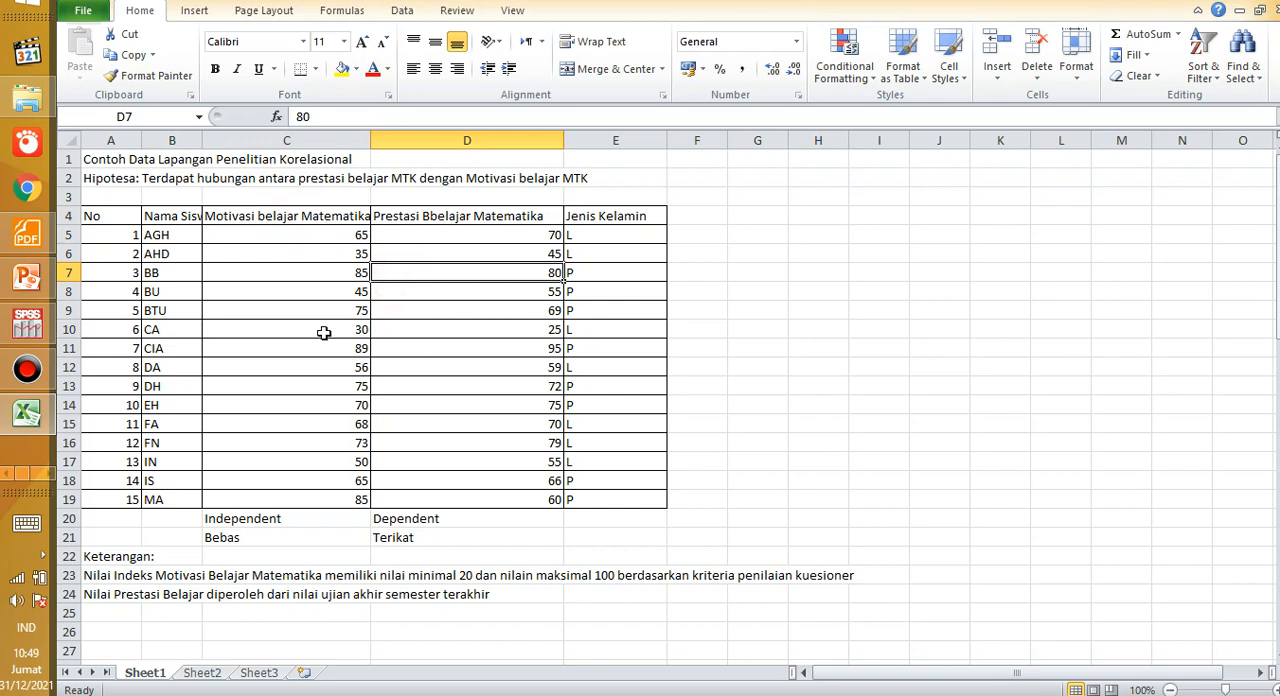
click(345, 293)
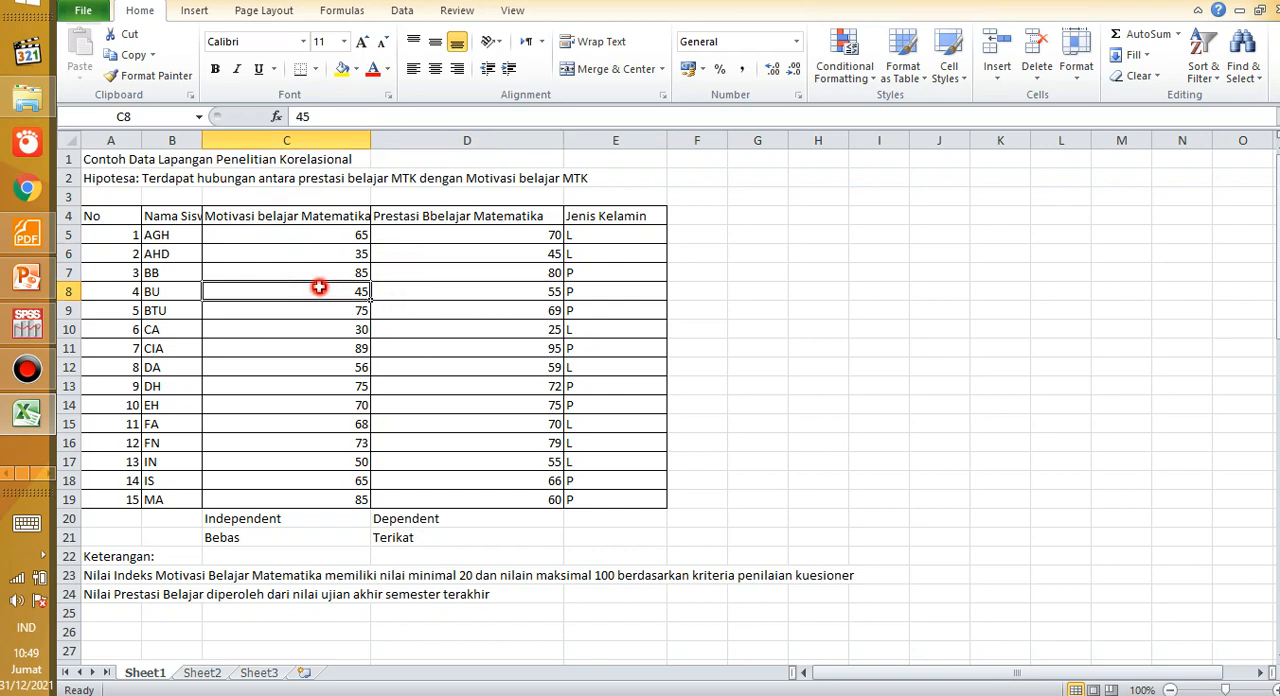
Step: Match the motivation header in C4 with its Independent label and the achievement header in D4 with its Dependent label
click(282, 216)
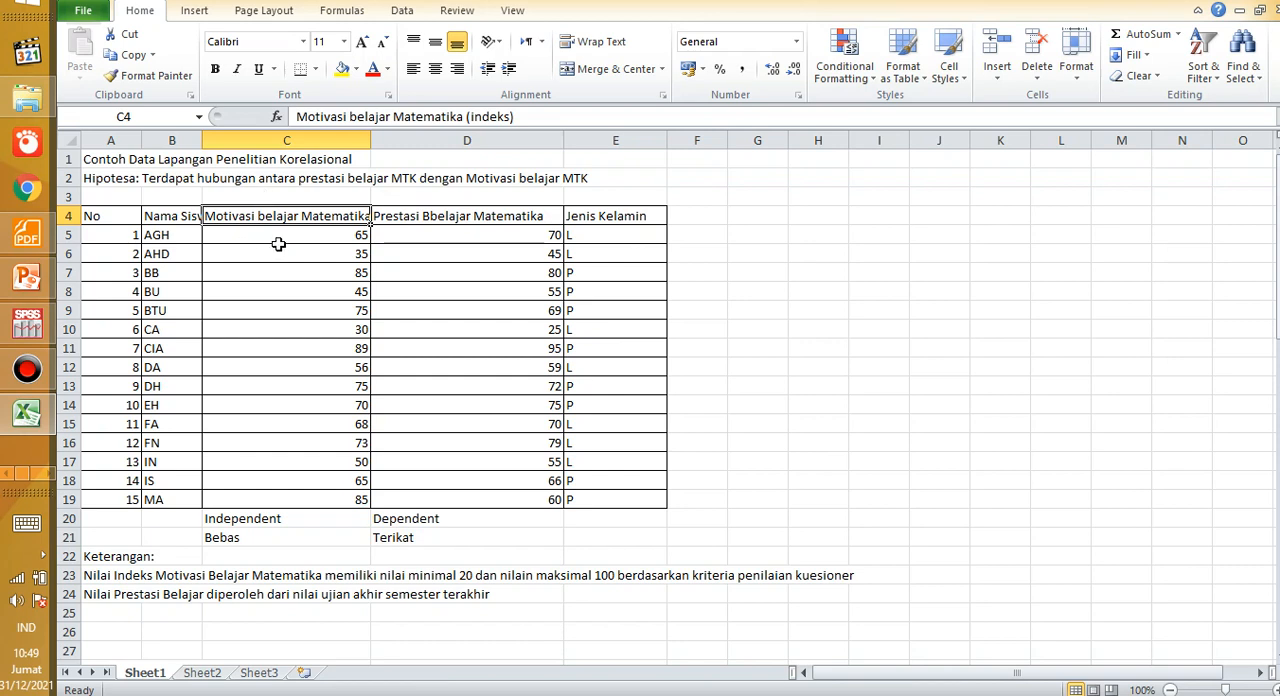
click(430, 232)
click(294, 216)
click(428, 222)
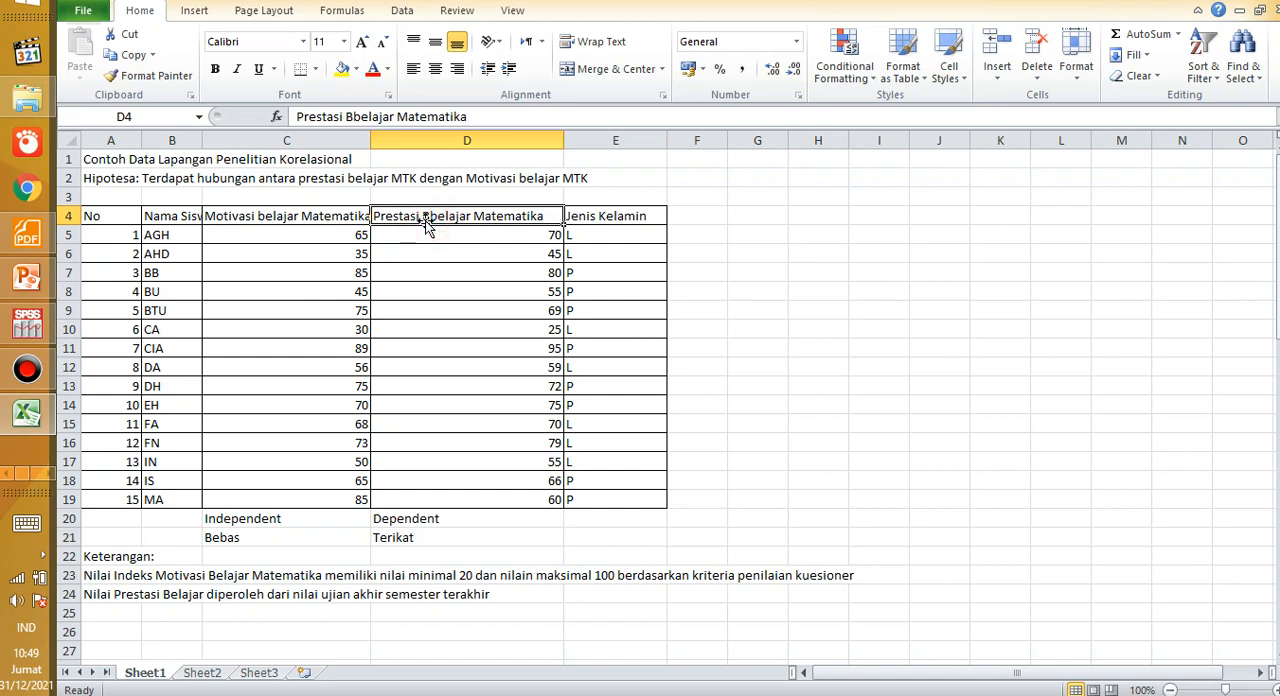
click(266, 219)
click(252, 238)
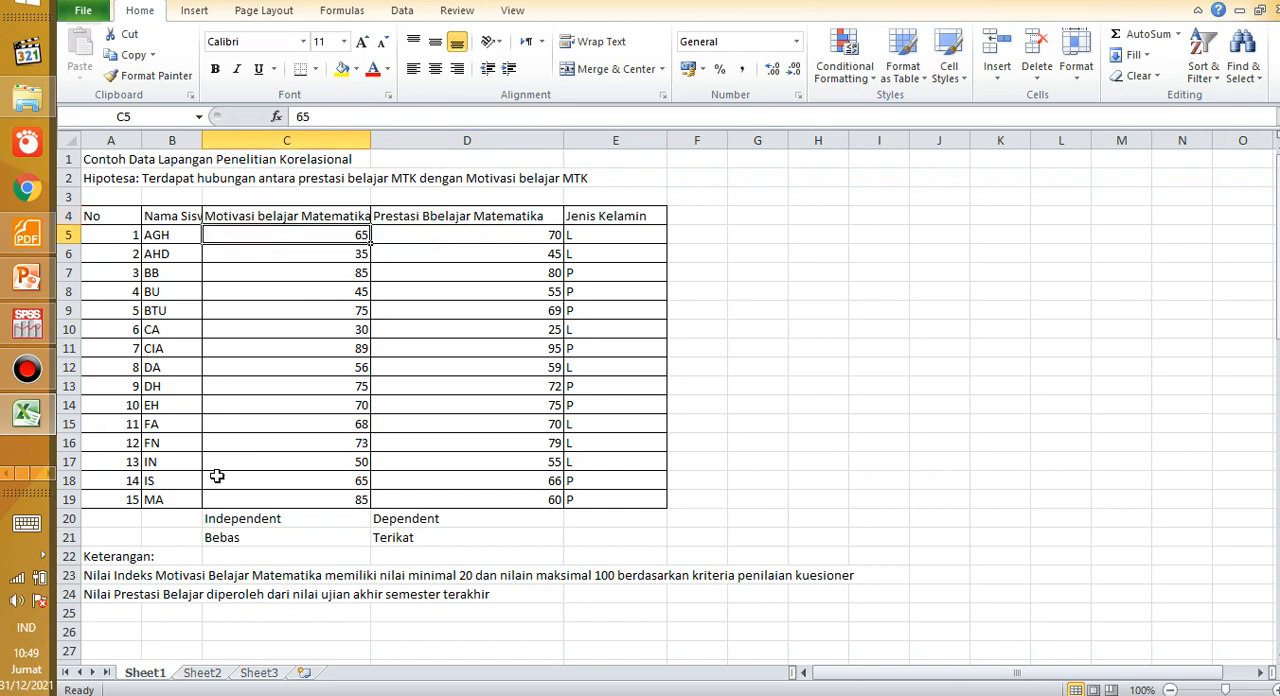
click(220, 521)
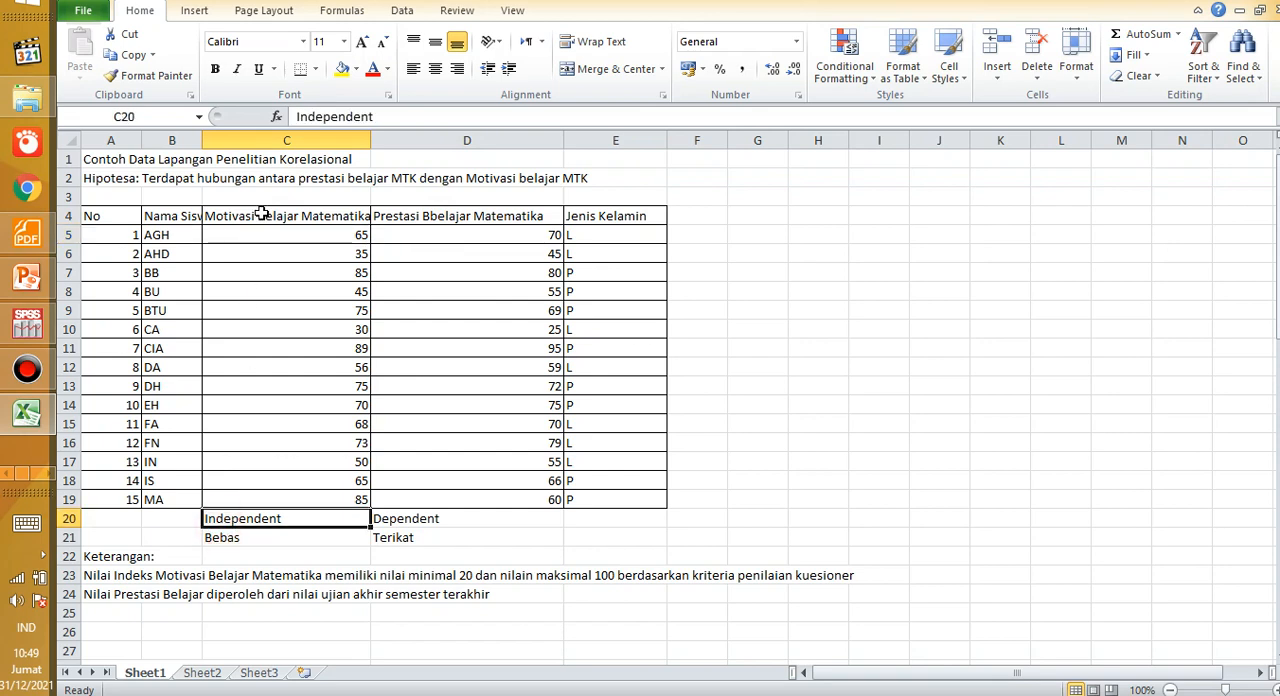
click(256, 216)
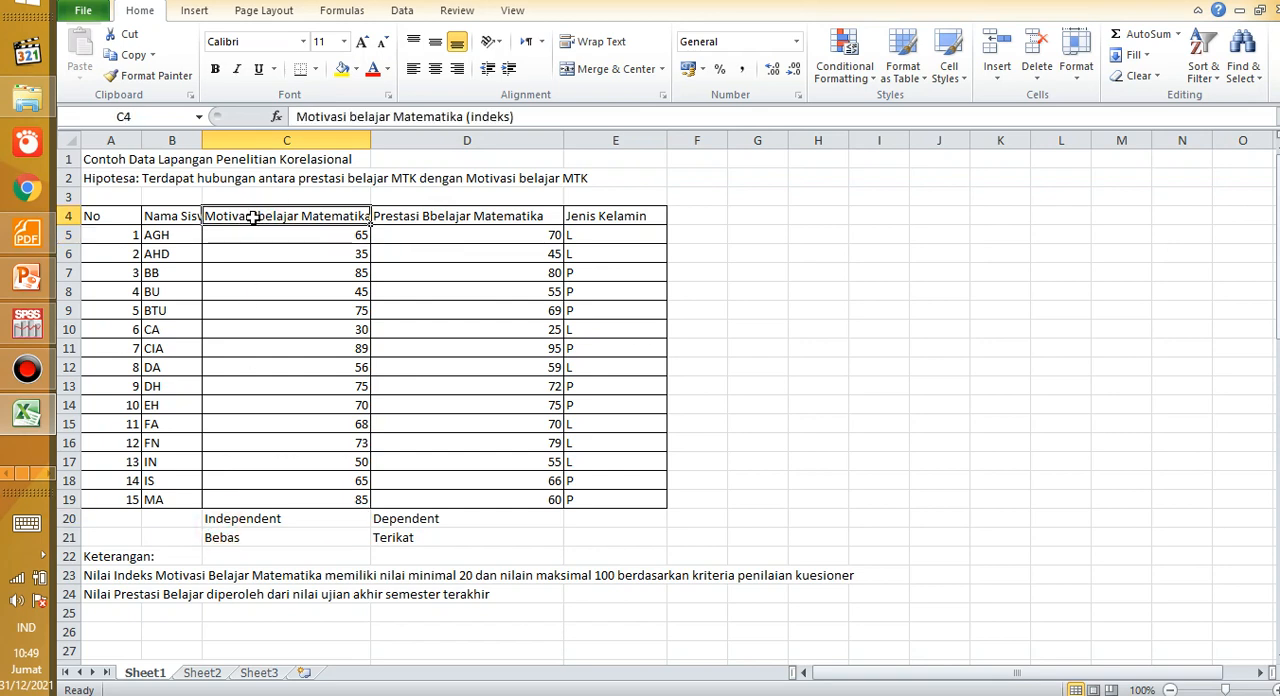
click(226, 525)
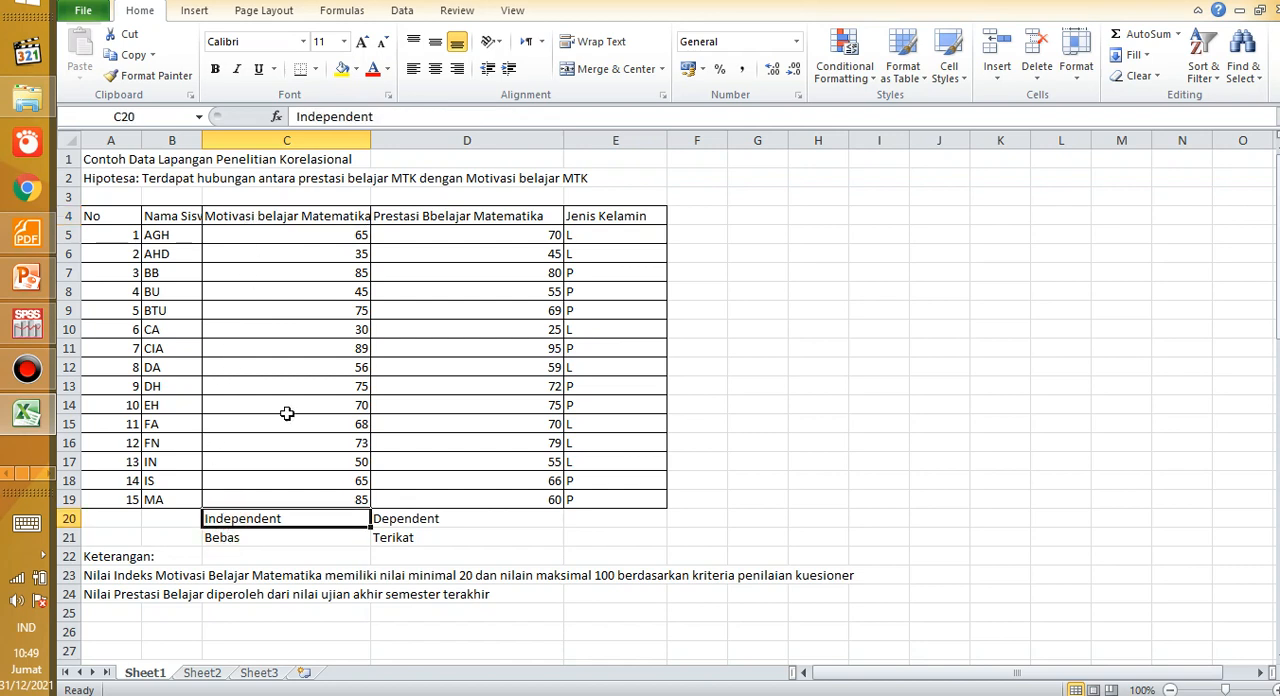
click(404, 217)
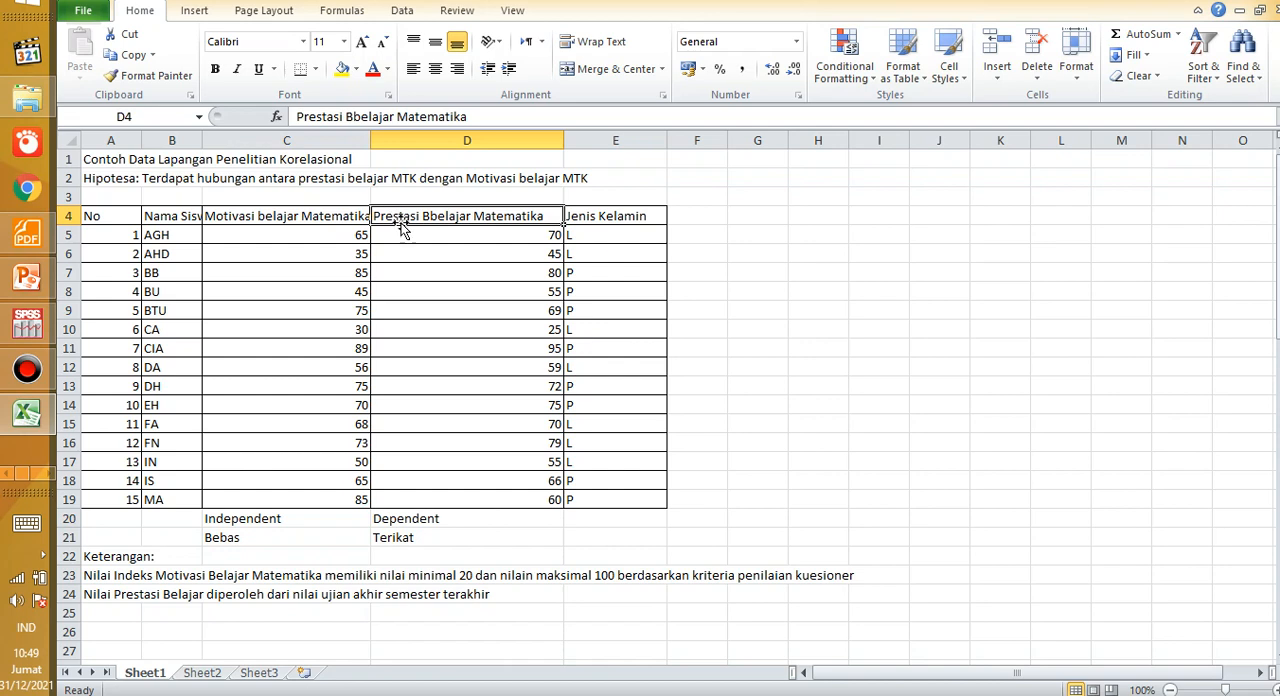
click(400, 518)
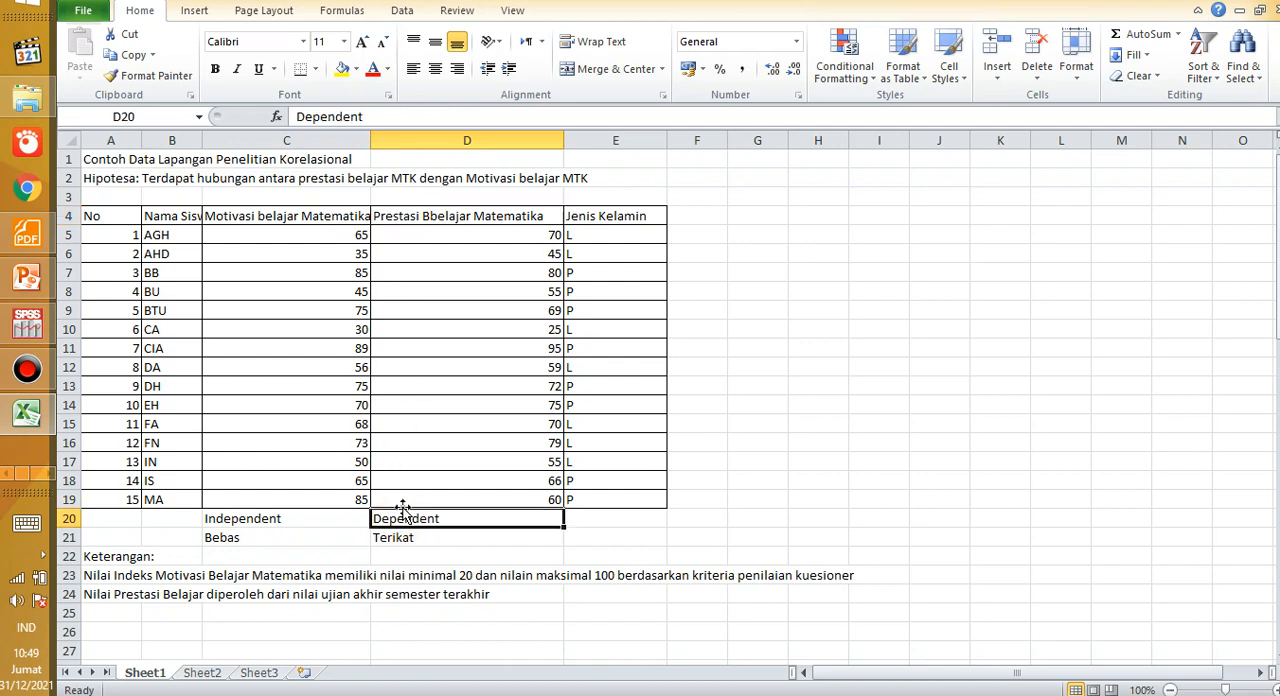
click(405, 498)
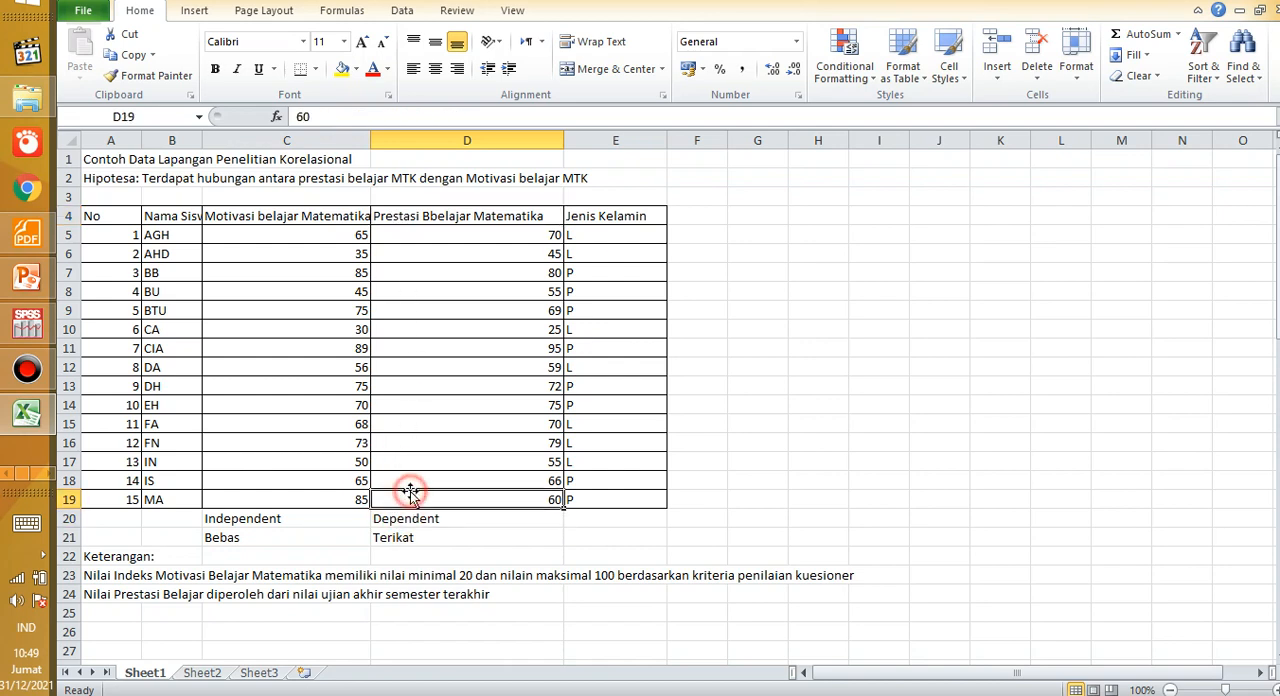
Step: Switch to the PDF e-book, 4.Penerapan Statistik, at the list of product moment correlation requirements
click(27, 234)
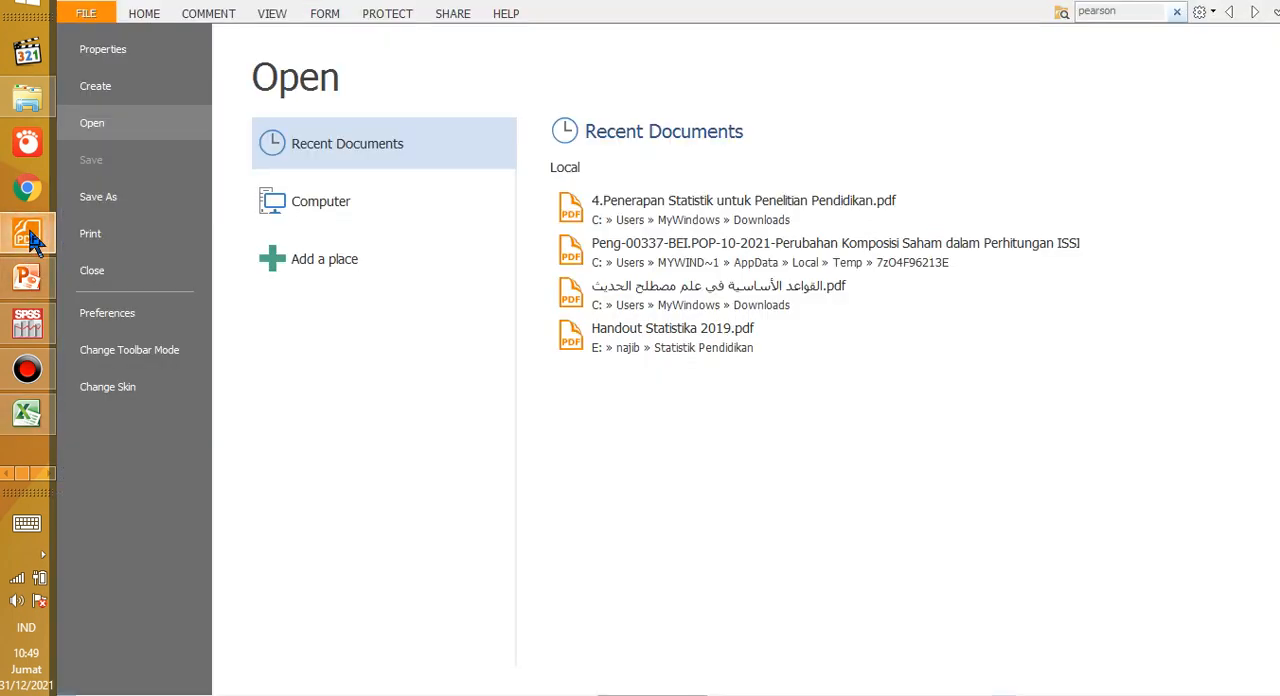
click(34, 241)
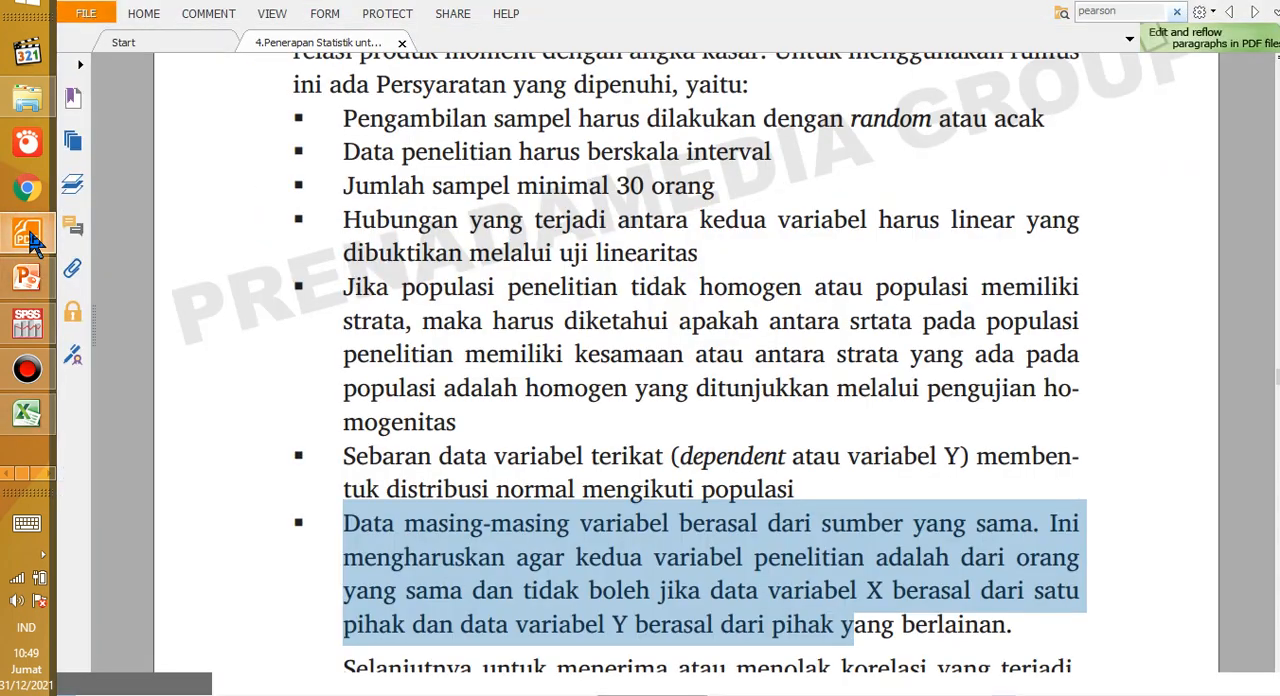
Step: Clear the highlighted requirement in the e-book and switch to Excel to examine the achievement scores in D5:D19
click(492, 374)
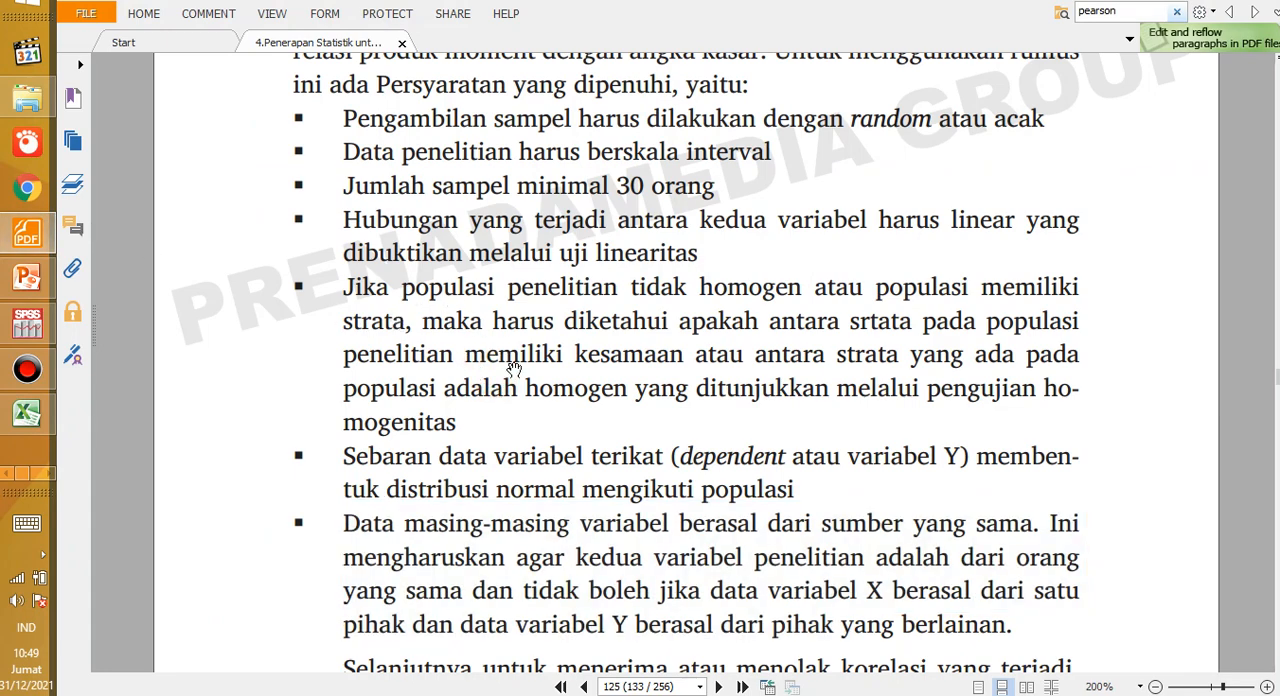
click(605, 442)
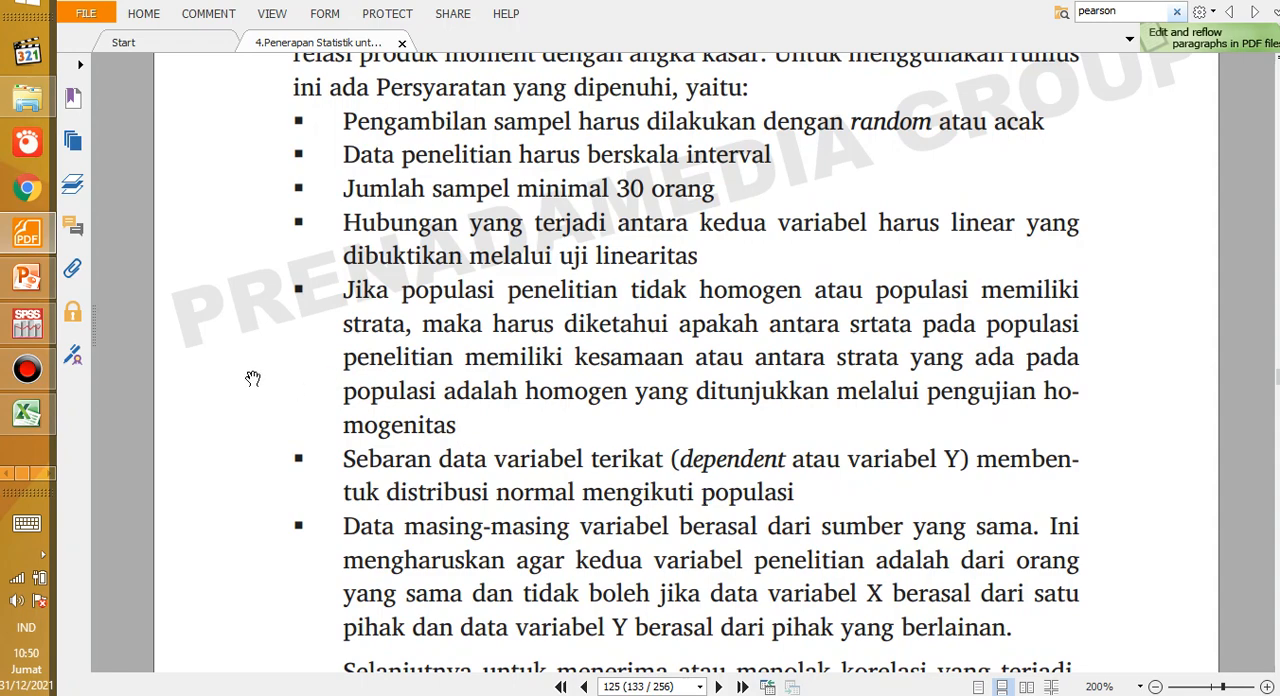
click(27, 412)
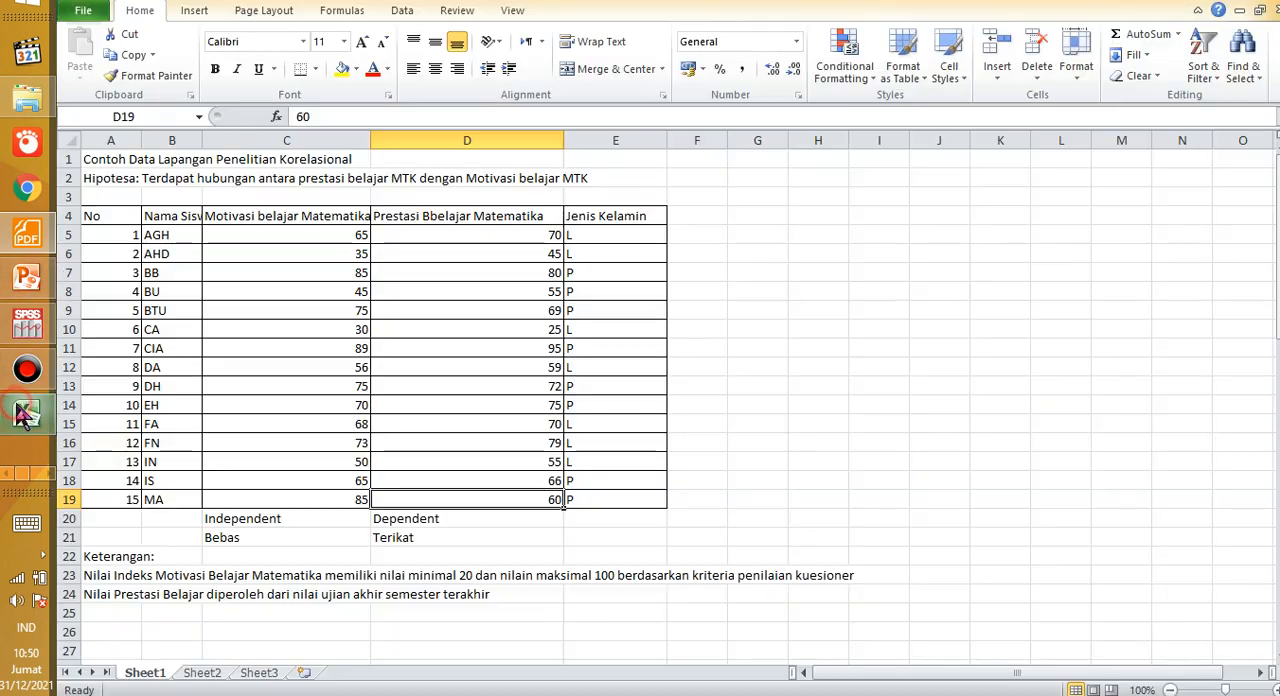
drag(455, 228, 422, 499)
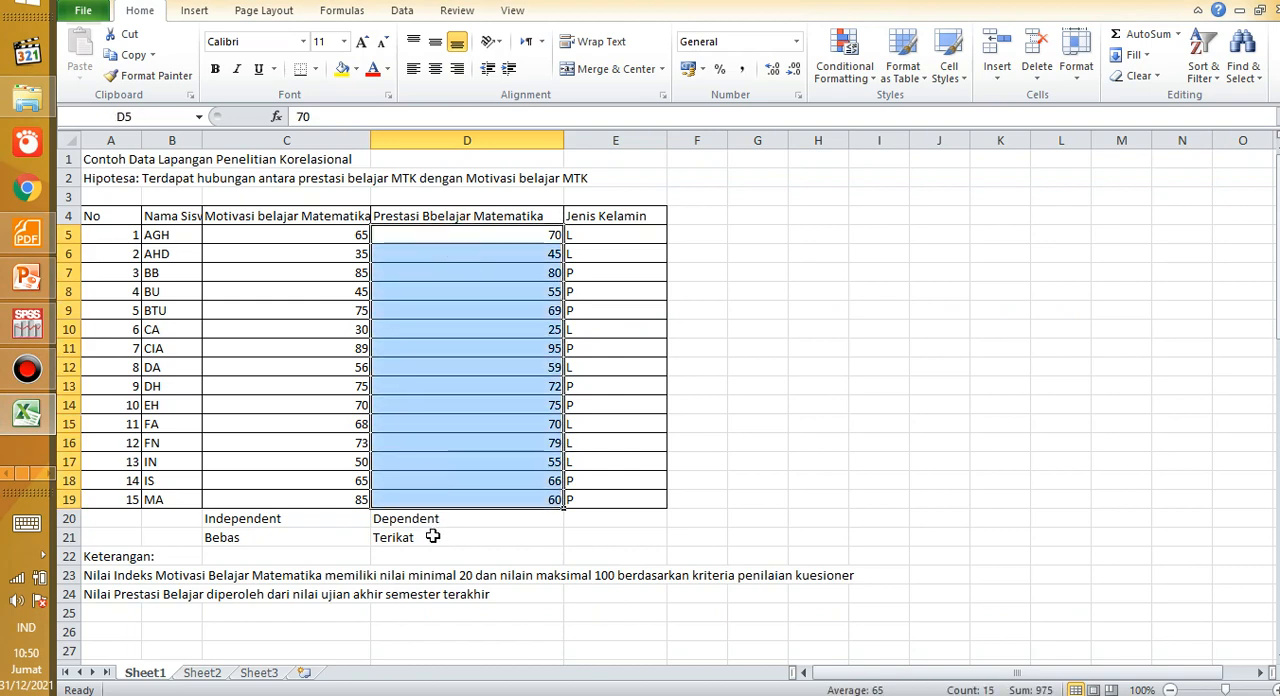
click(451, 303)
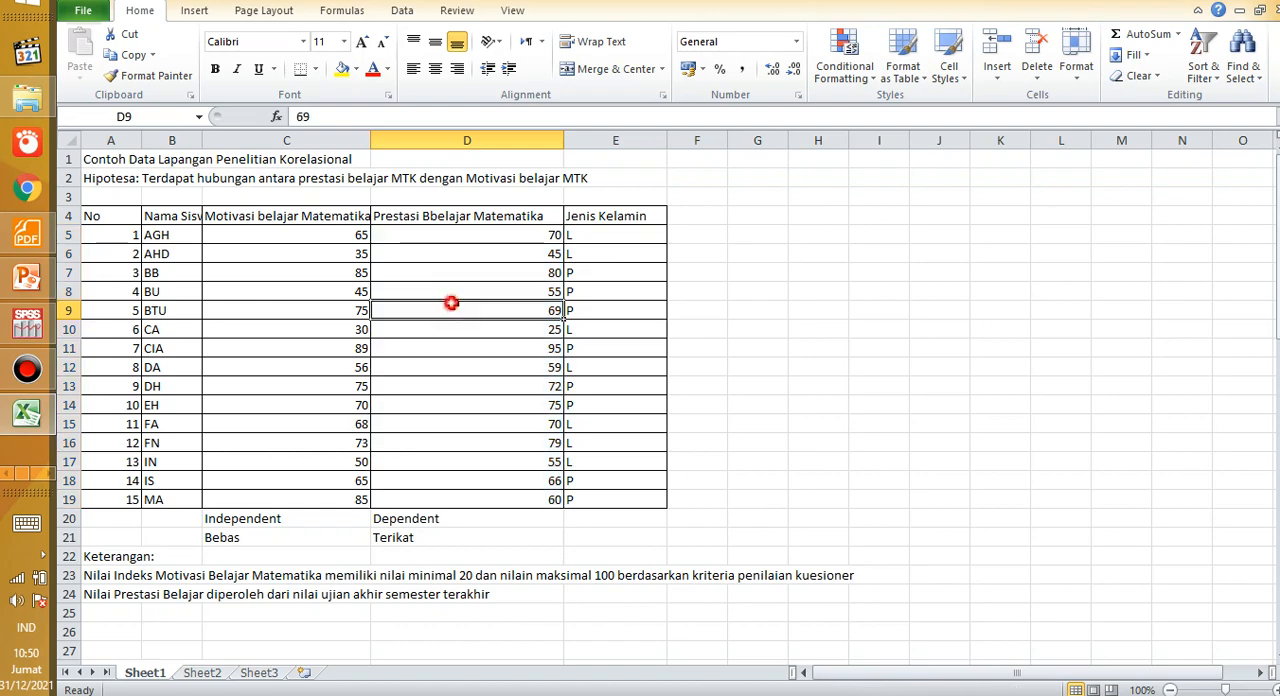
Step: Switch to SPSS and open the data file Input_data.sav from the Documents folder
click(27, 325)
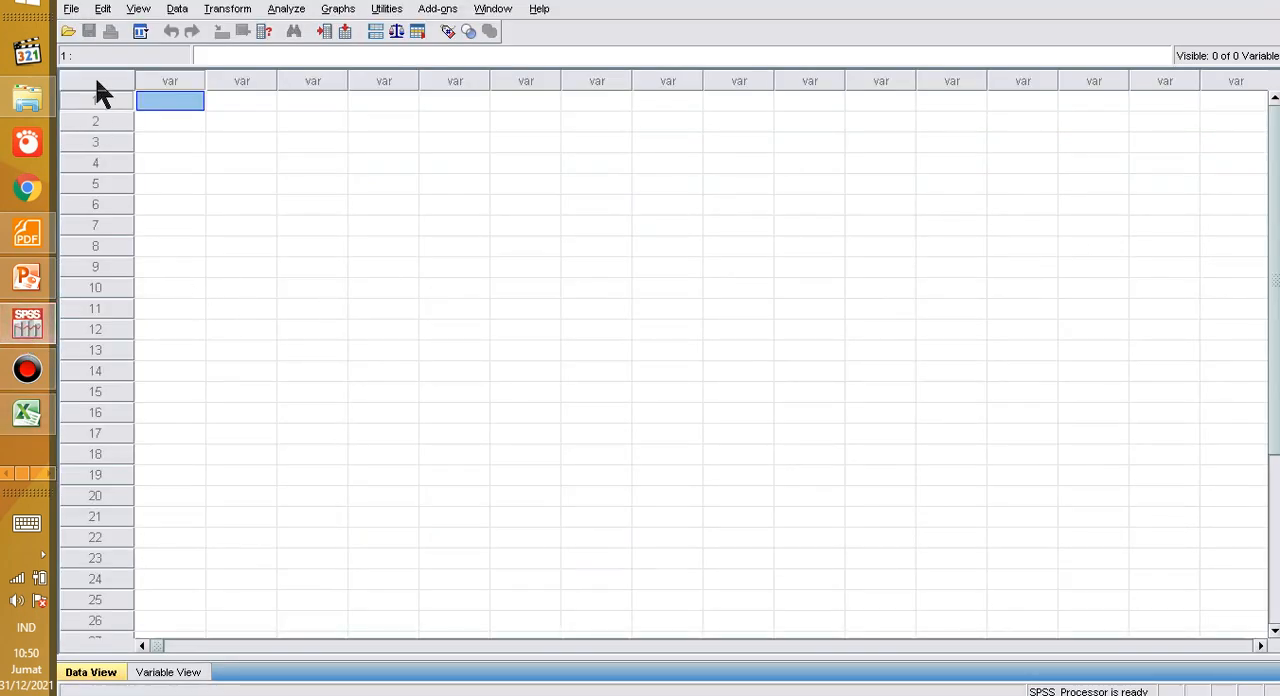
click(71, 9)
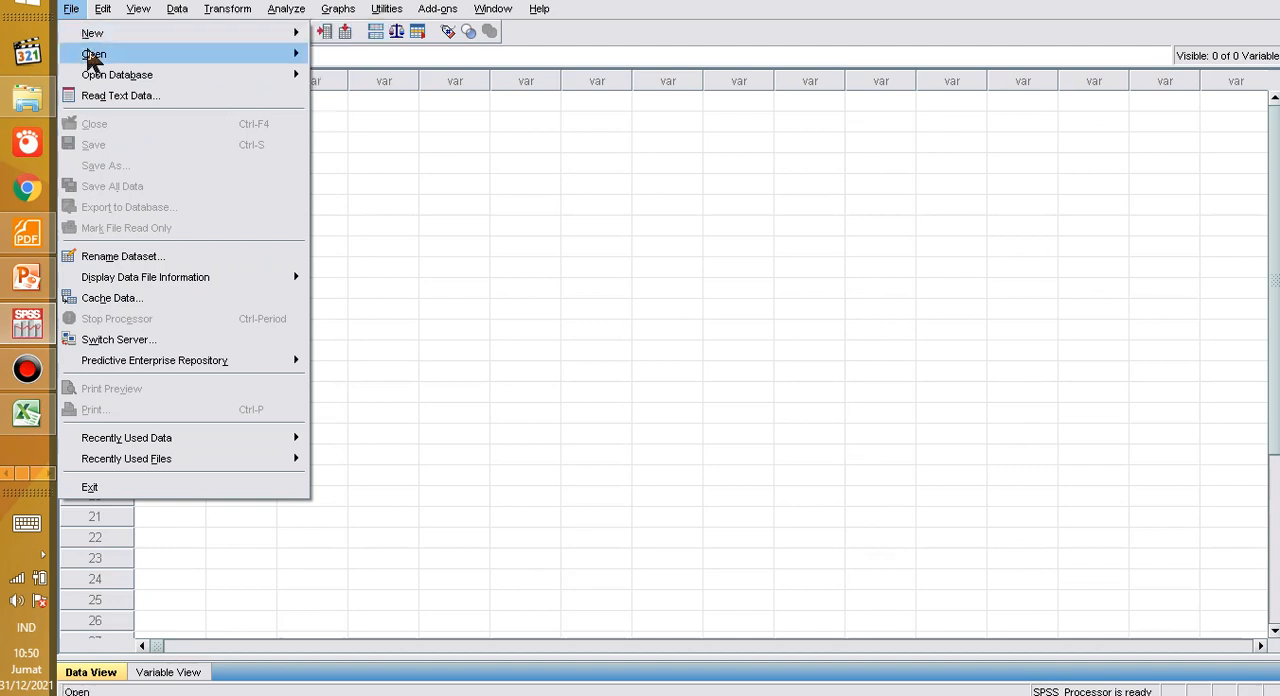
mouse_move(93, 58)
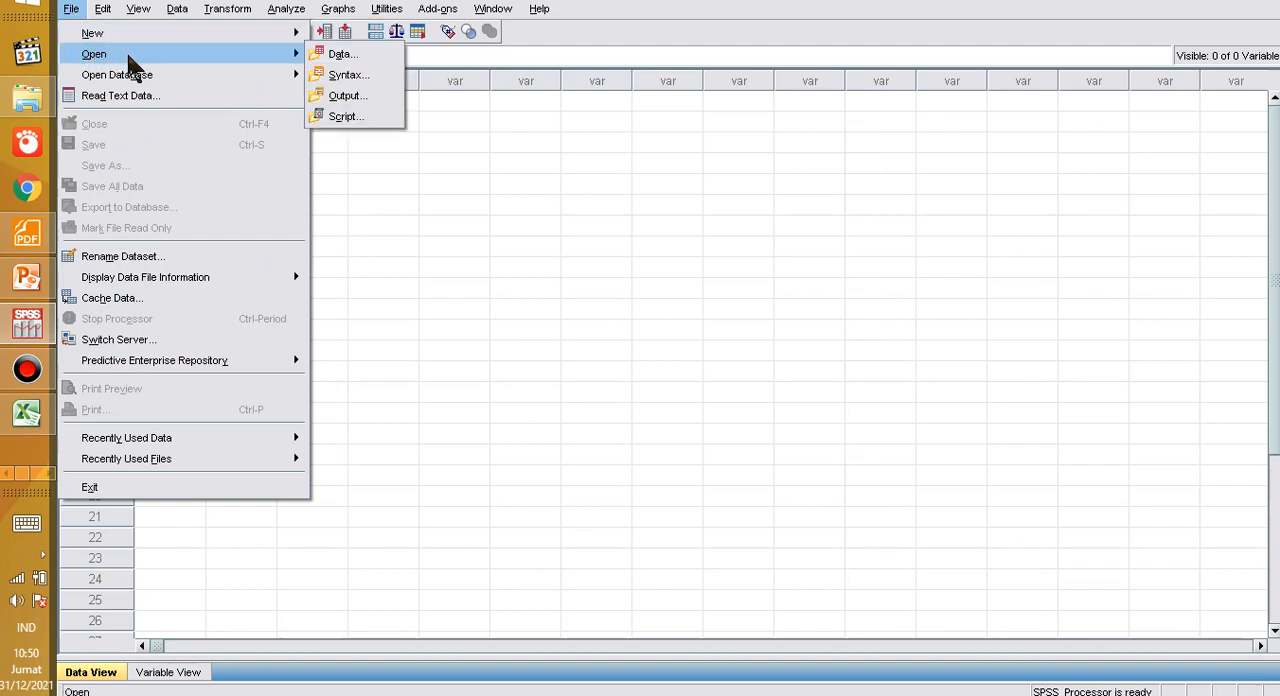
click(337, 54)
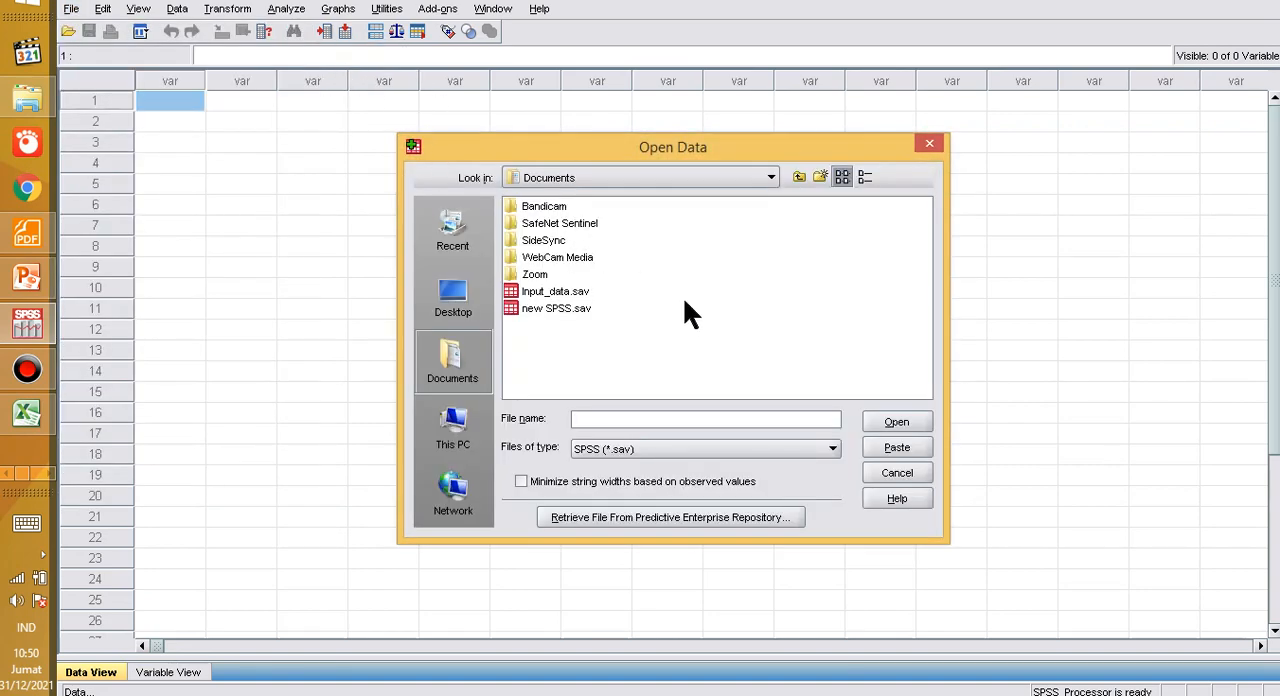
double_click(552, 291)
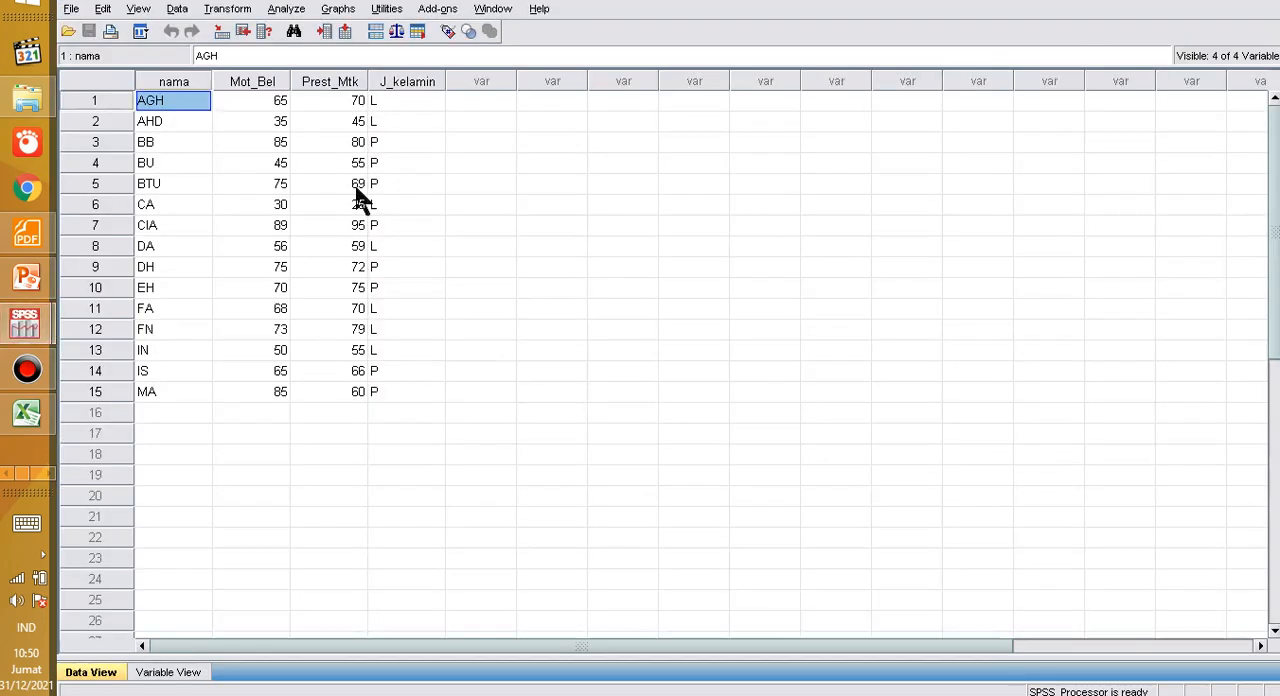
Step: Examine the Mot_Bel, Prest_Mtk and J_kelamin variables of the opened dataset one after another
click(314, 207)
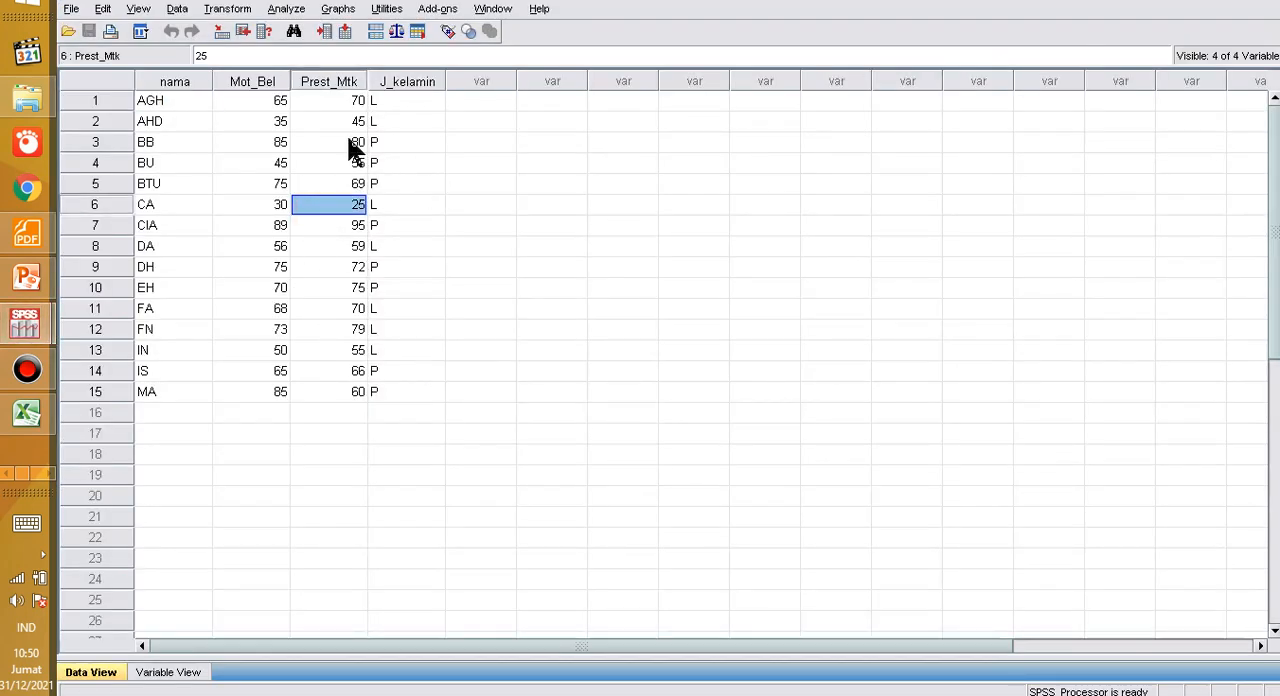
click(266, 84)
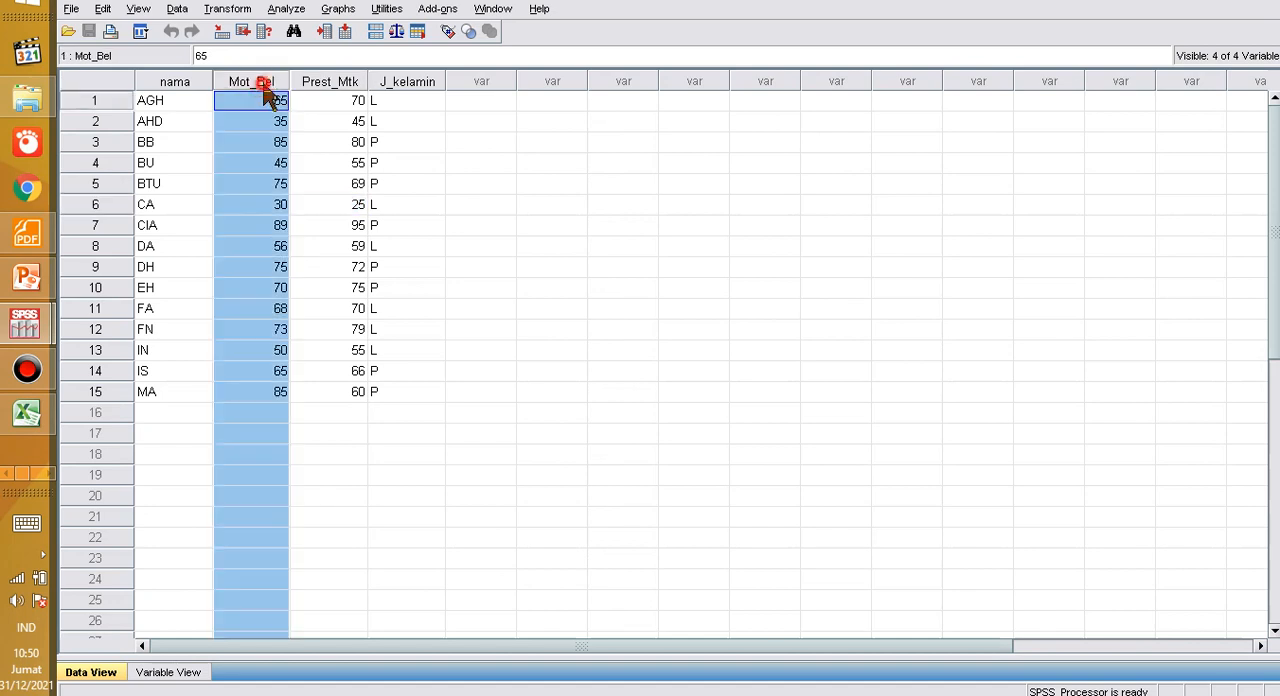
click(330, 84)
click(394, 84)
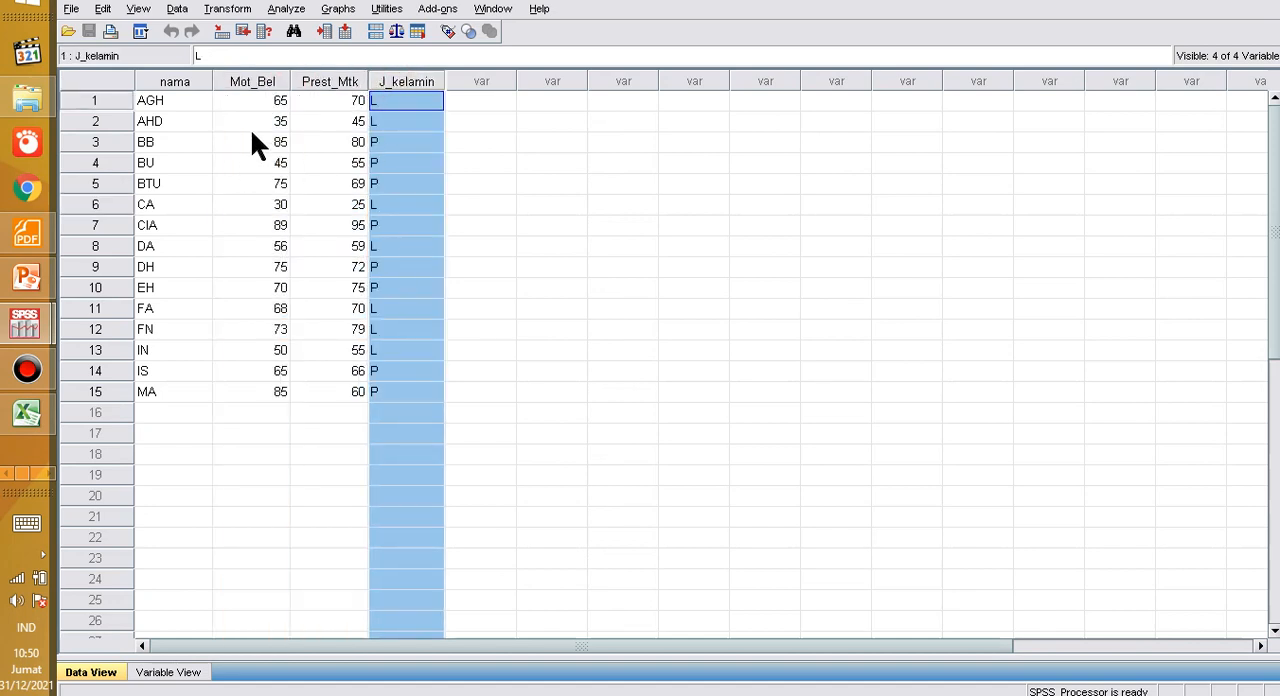
Step: Switch to Excel to check the source table and return to the Input_data.sav dataset in SPSS
click(27, 412)
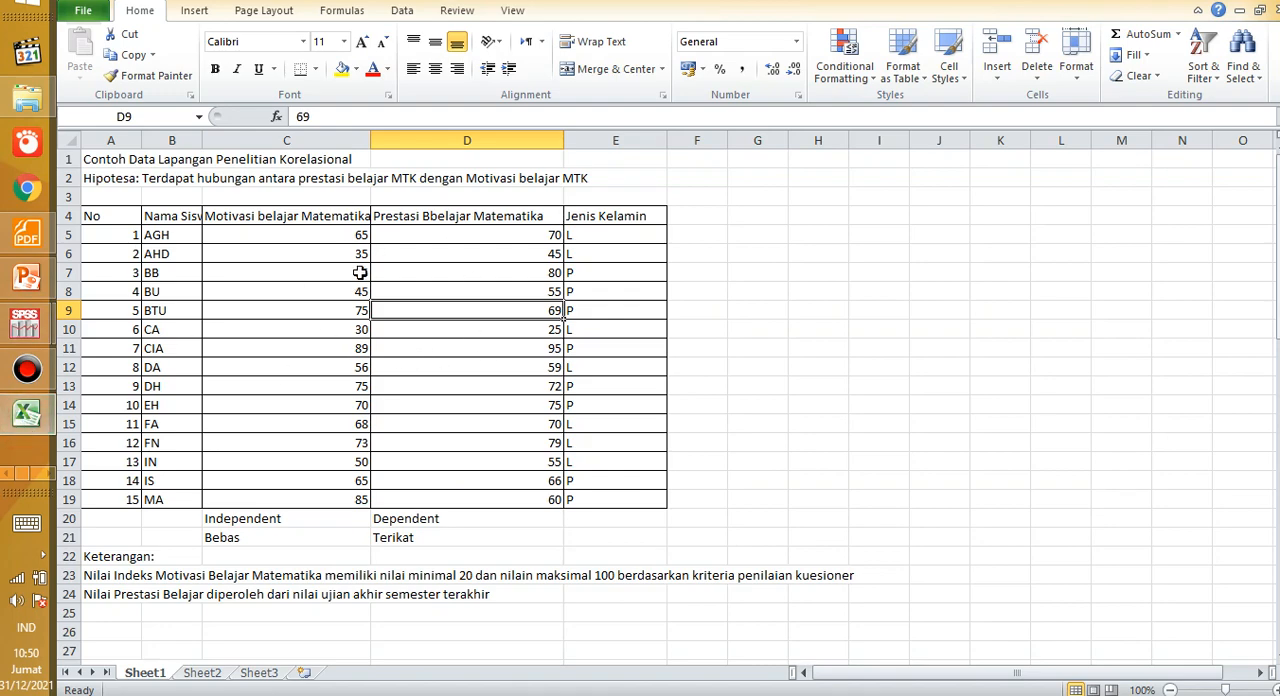
mouse_move(30, 418)
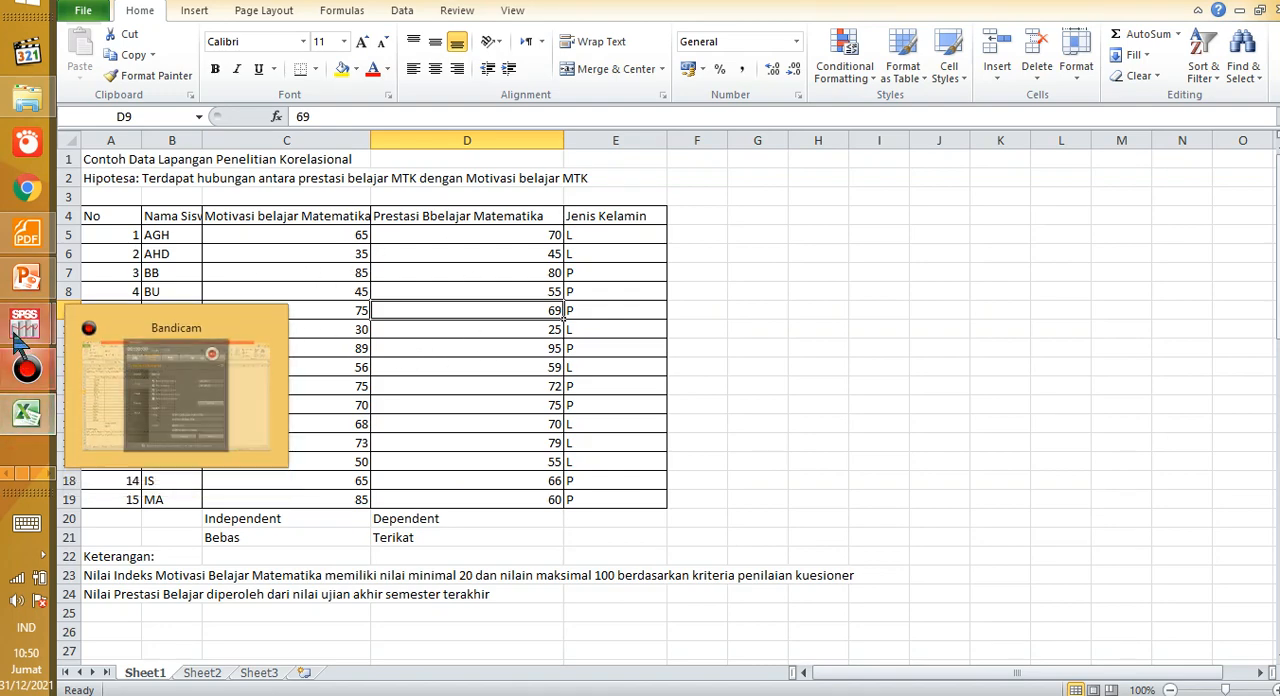
mouse_move(25, 323)
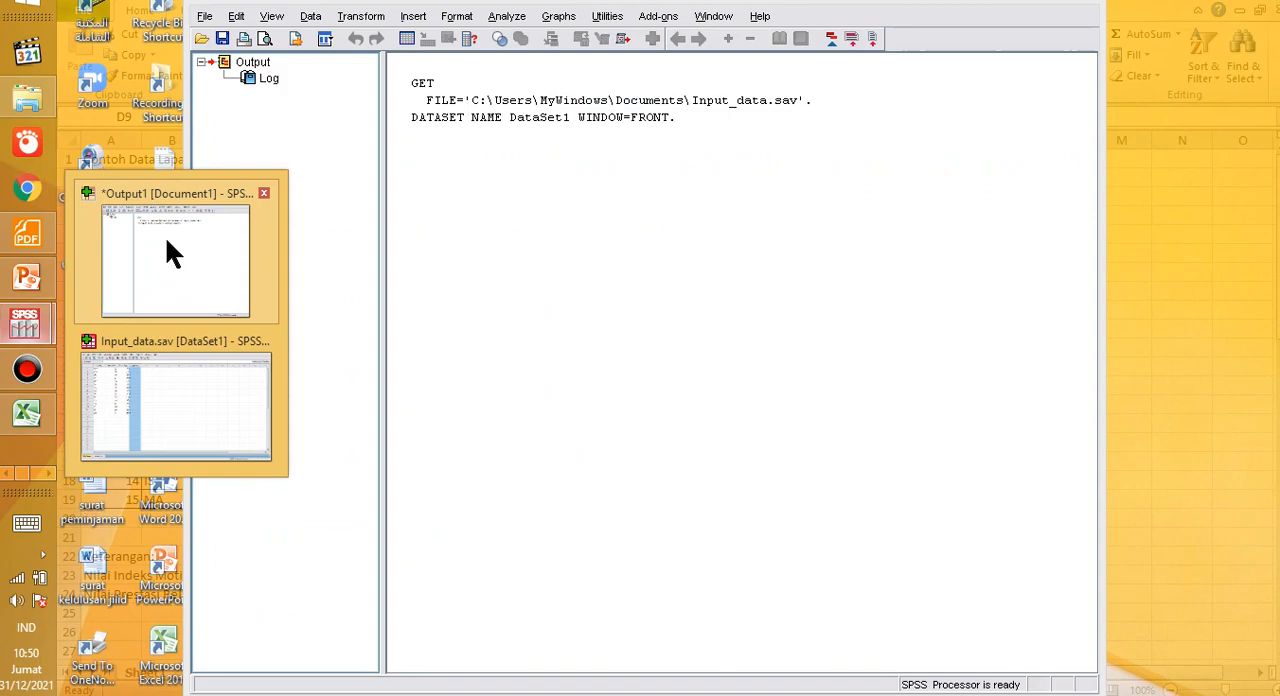
click(167, 240)
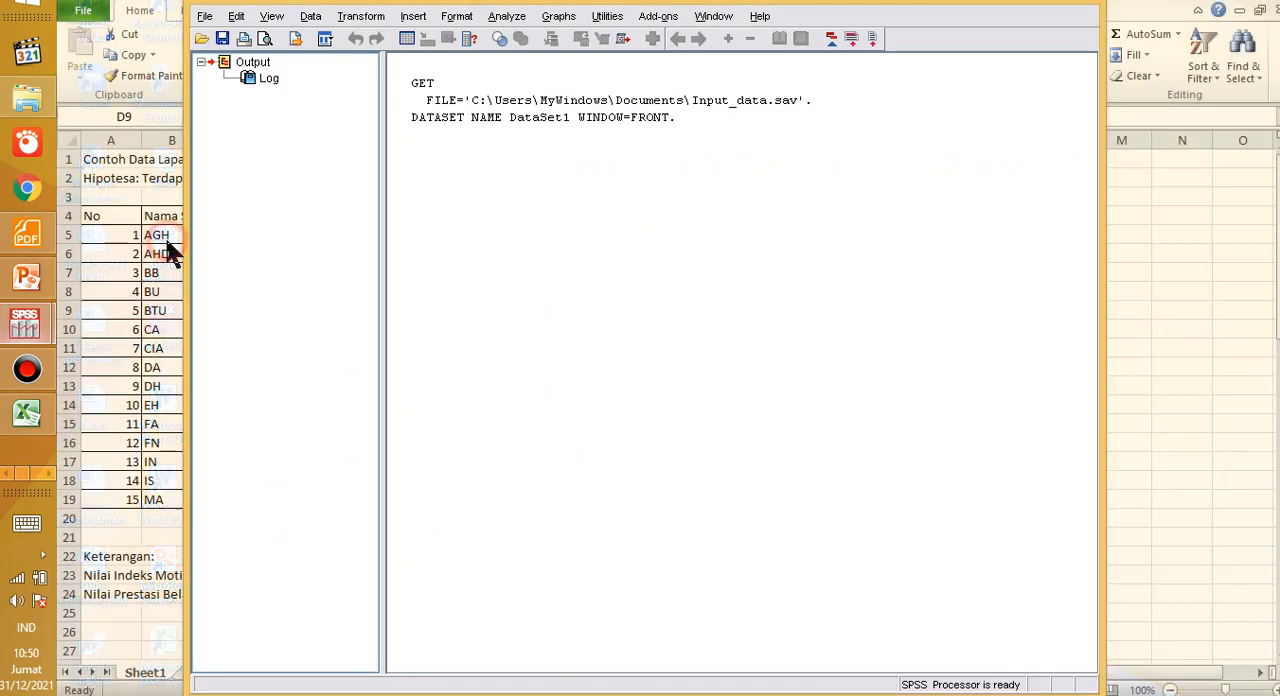
key(alt+Tab)
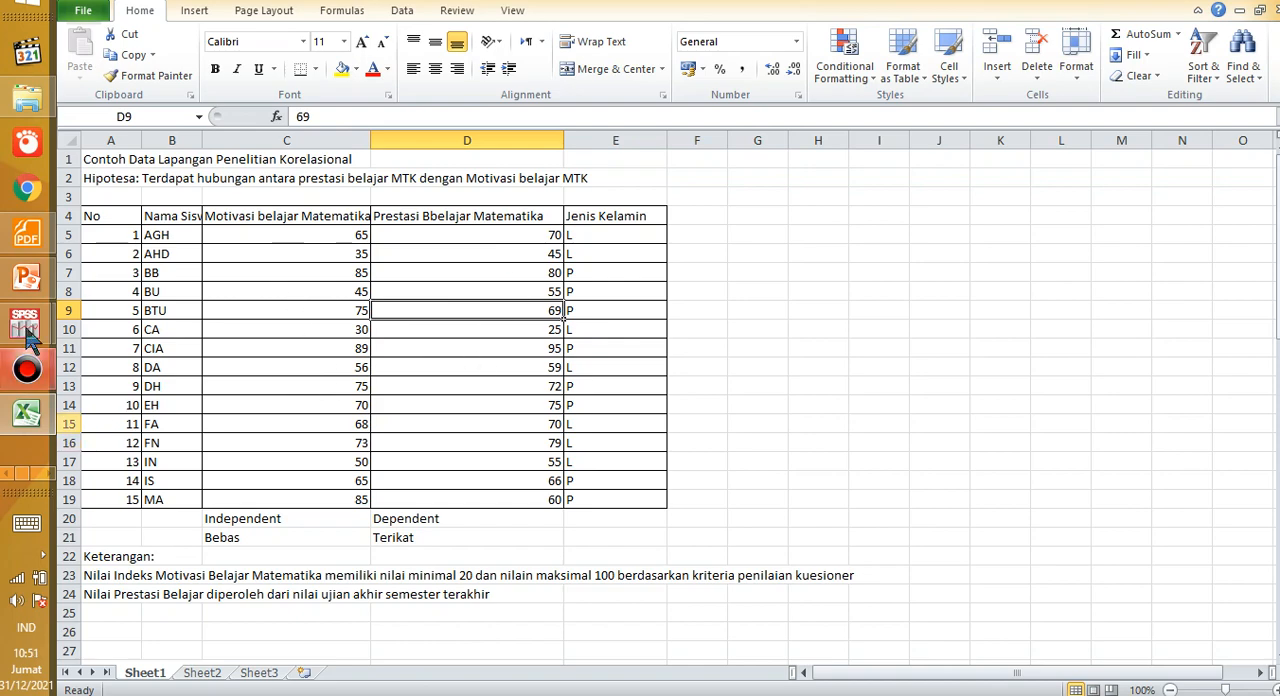
mouse_move(27, 340)
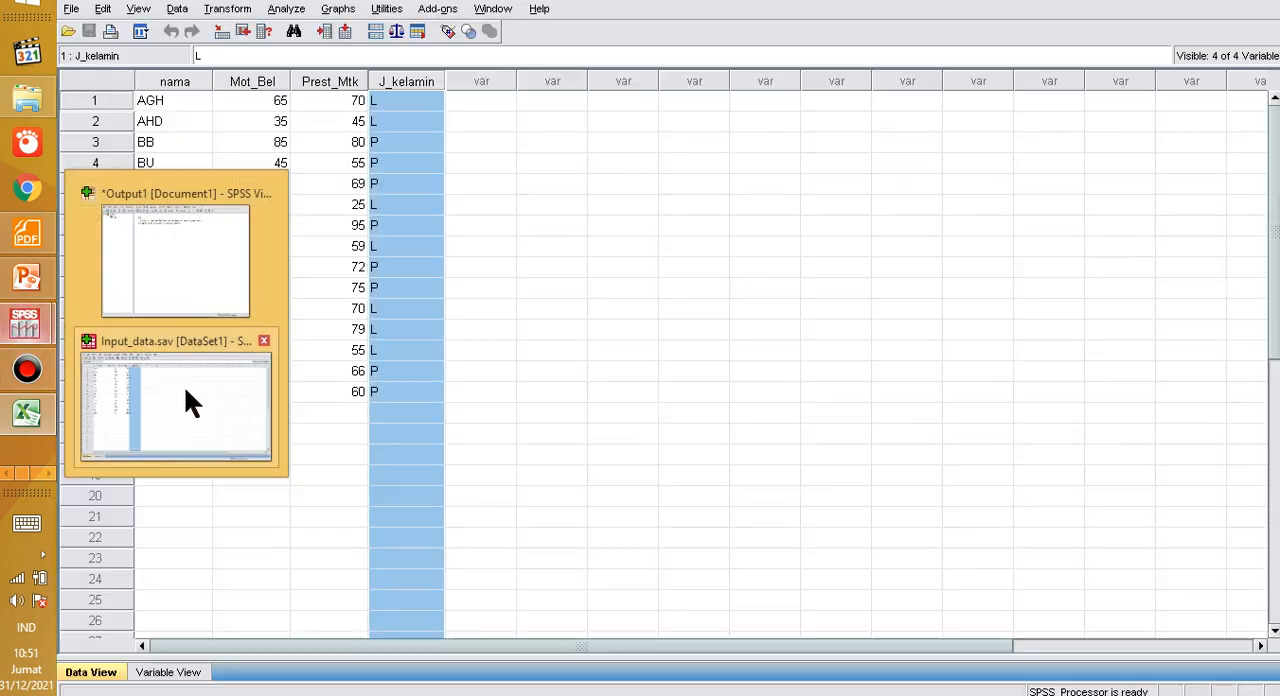
click(185, 390)
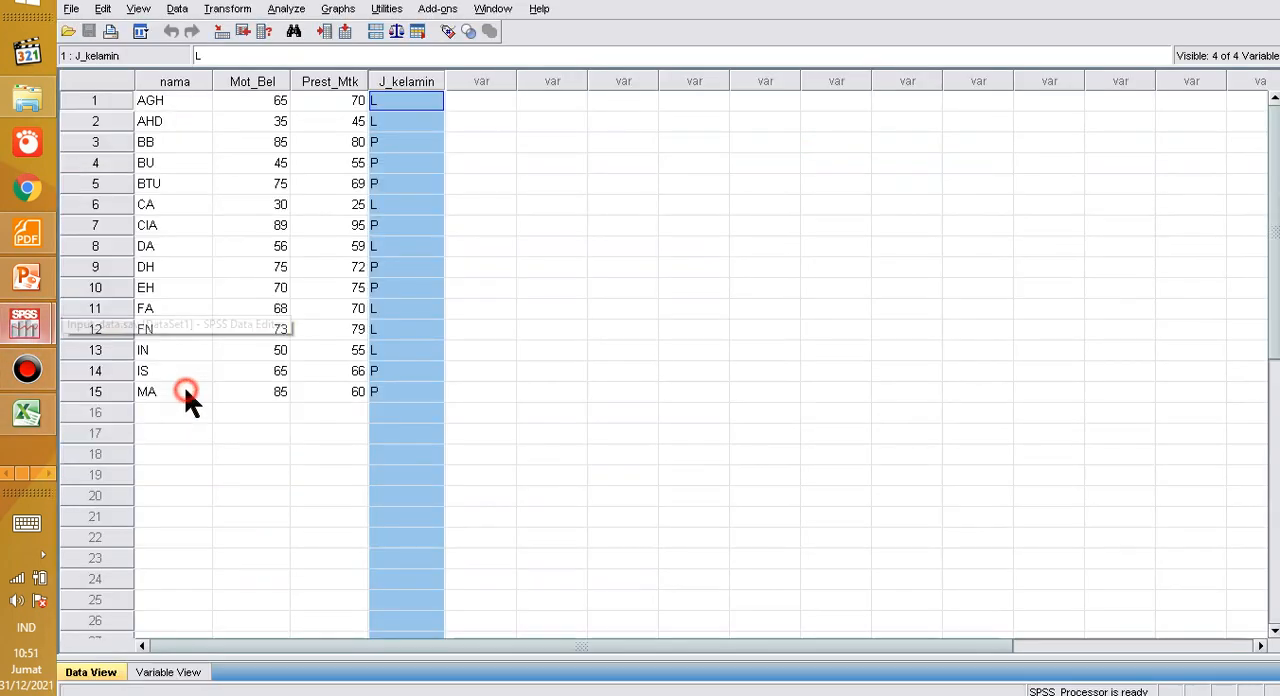
Step: Examine the dependent variable's scores in the Prest_Mtk column for cases 1 to 15
click(325, 287)
click(522, 225)
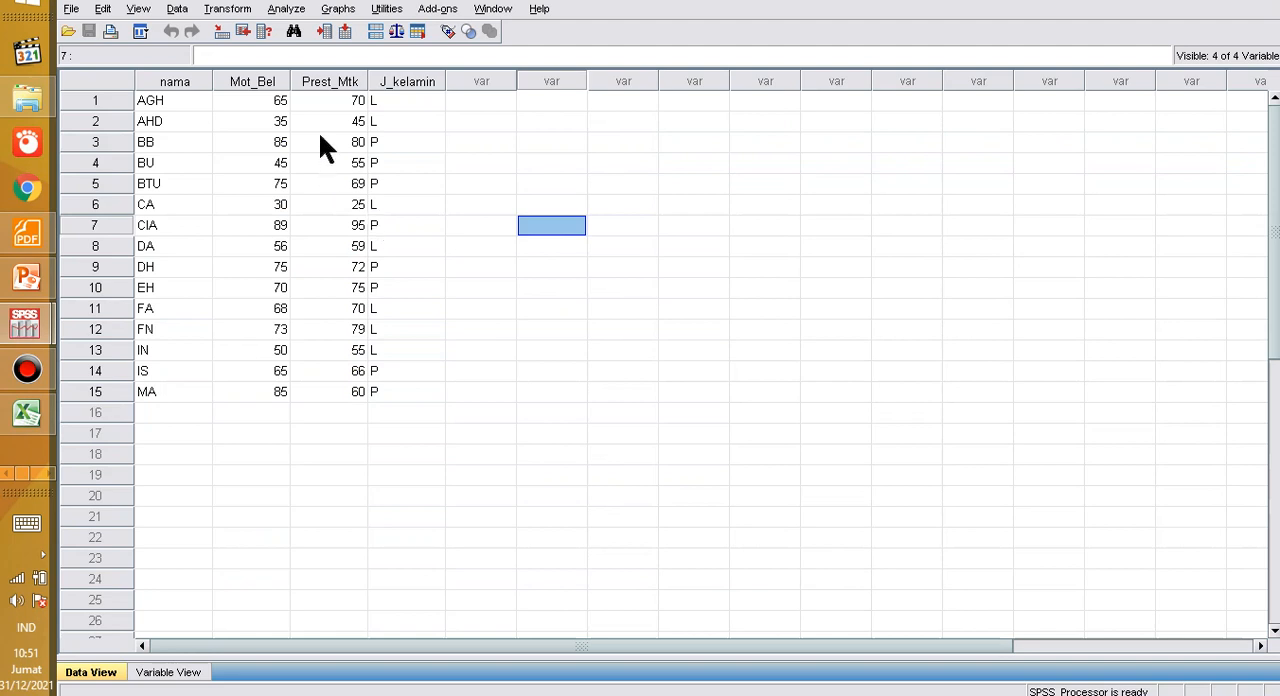
drag(331, 100, 331, 391)
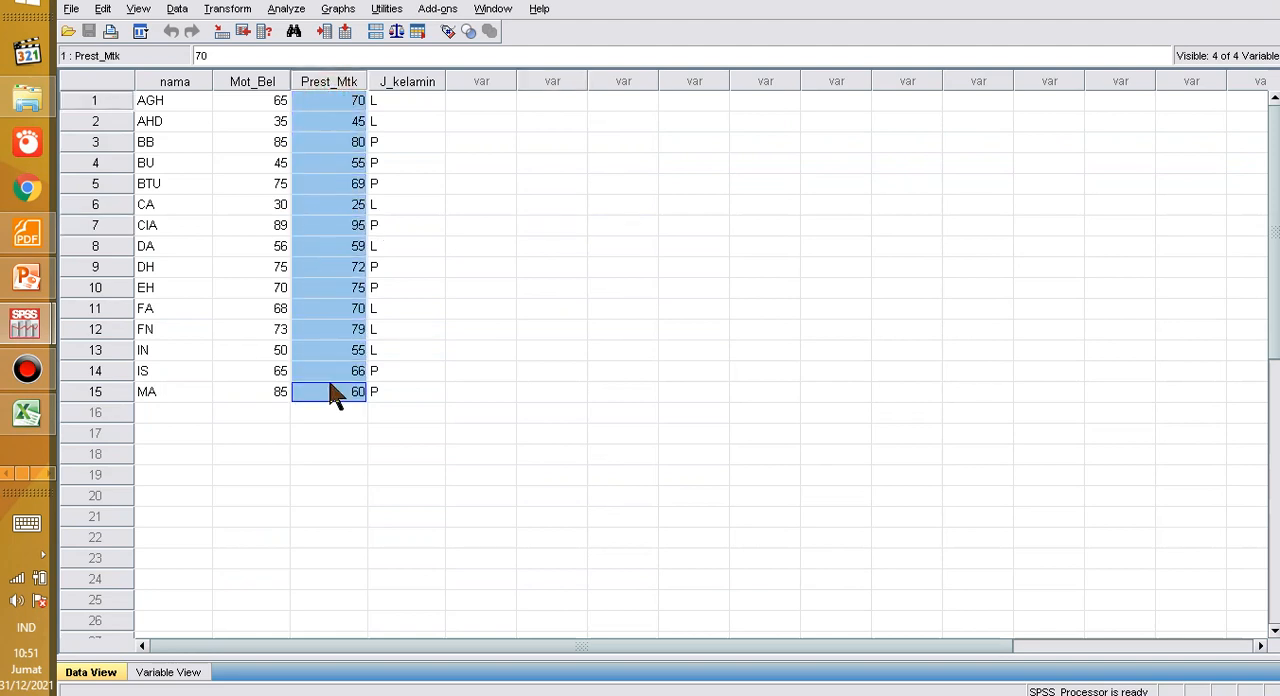
click(310, 227)
click(218, 205)
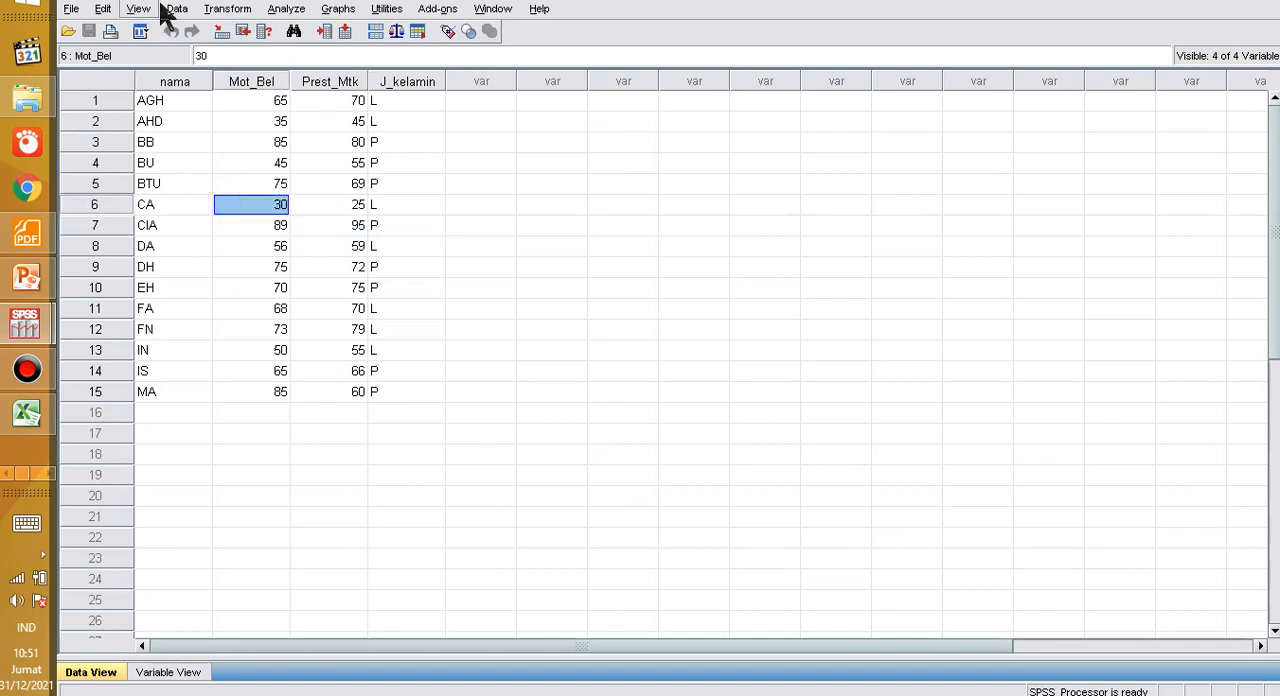
Step: Set up an Explore analysis from Descriptive Statistics with Prestasi Belajar Siswa in the Dependent List
click(286, 12)
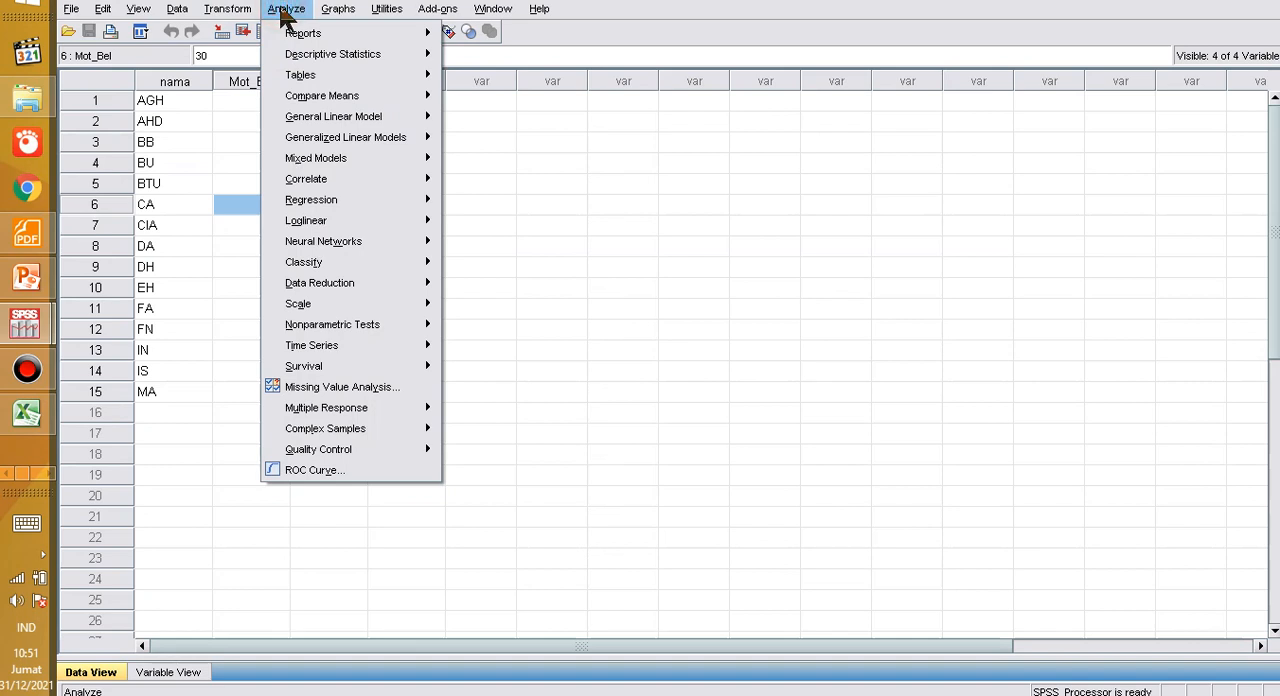
mouse_move(356, 57)
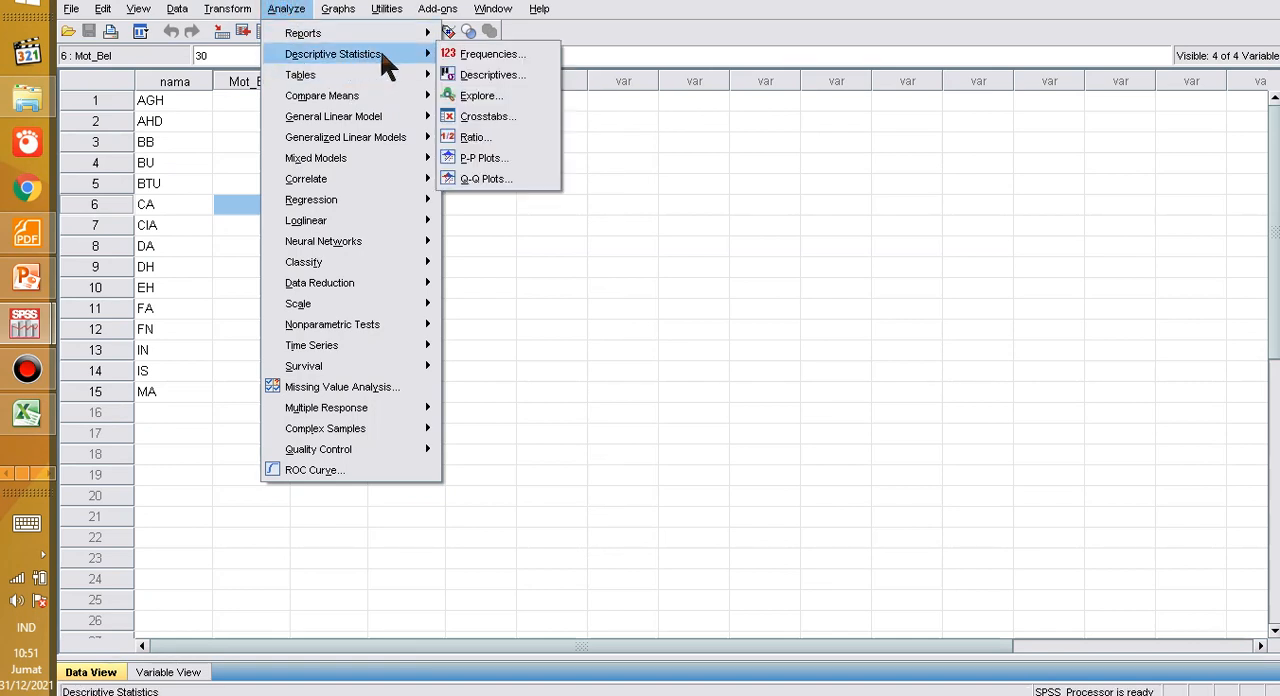
click(485, 96)
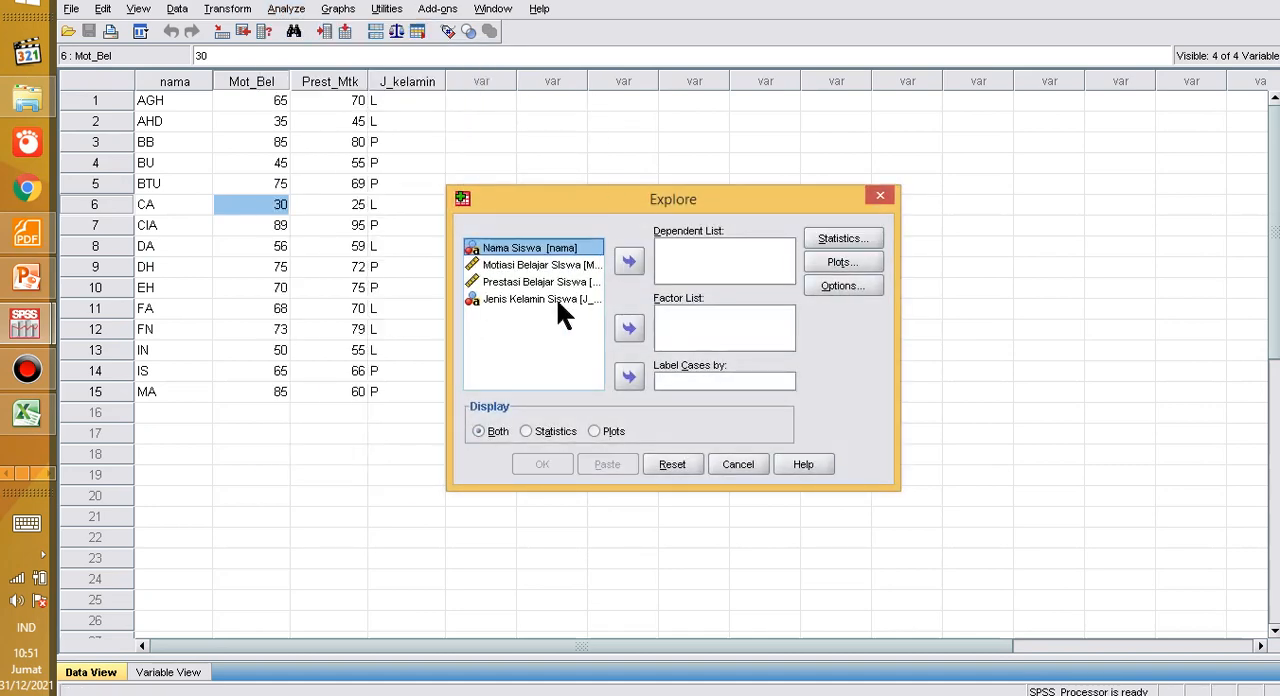
click(515, 282)
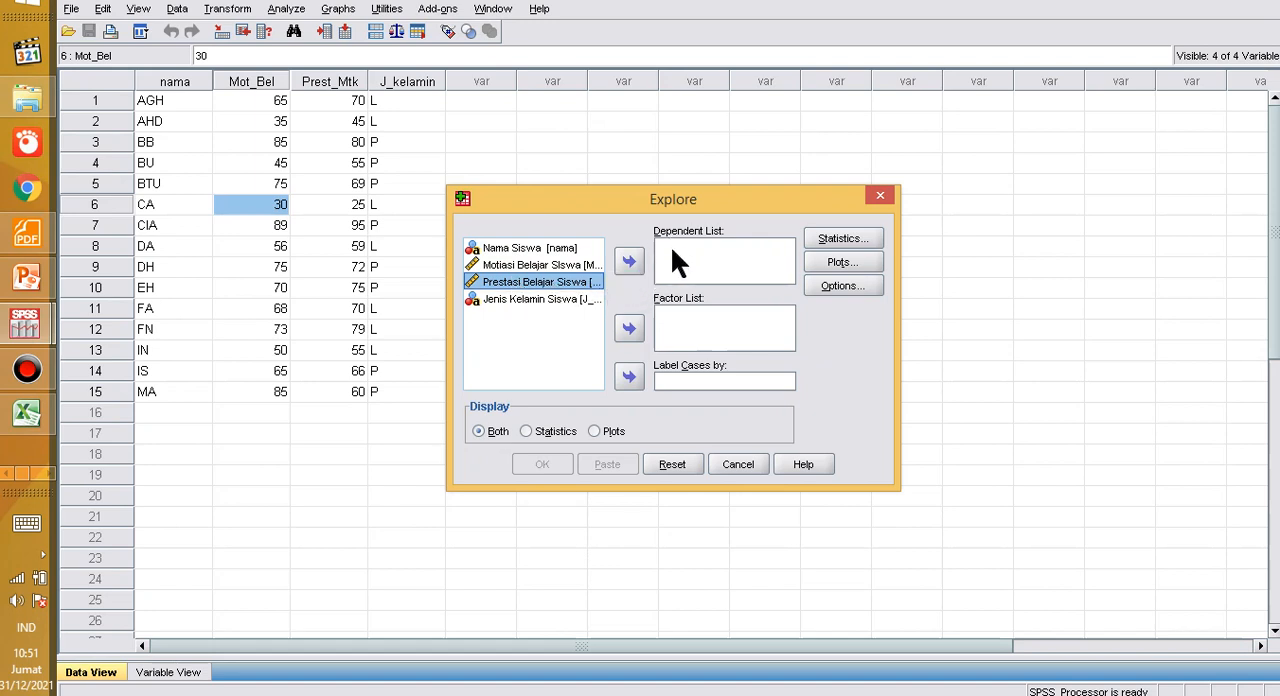
click(629, 262)
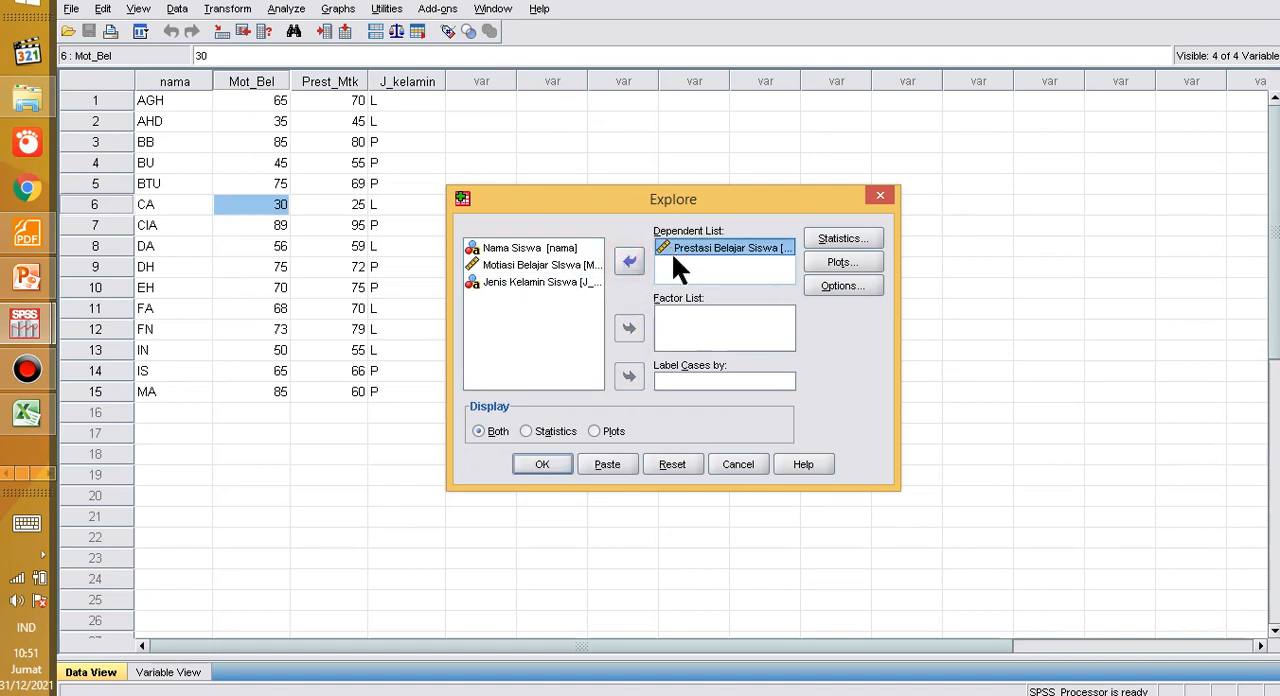
Step: Keep Descriptives with a 95% confidence interval for the mean and enable normality plots with tests
click(828, 245)
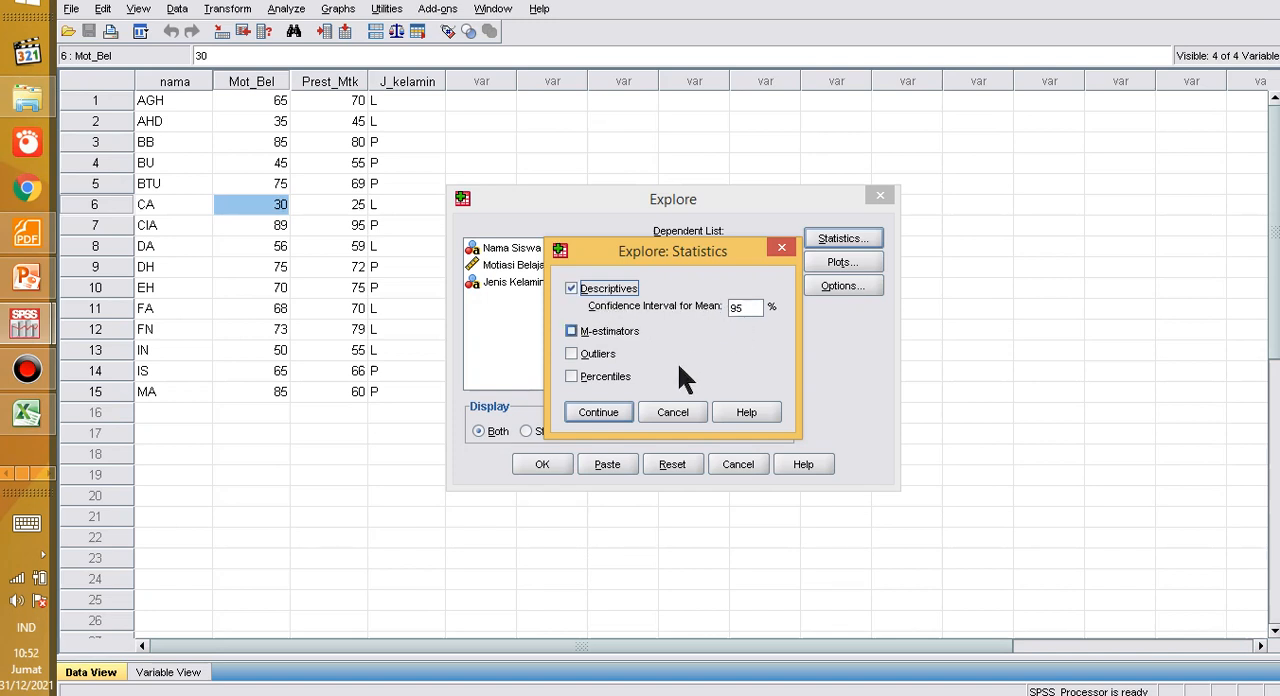
click(589, 418)
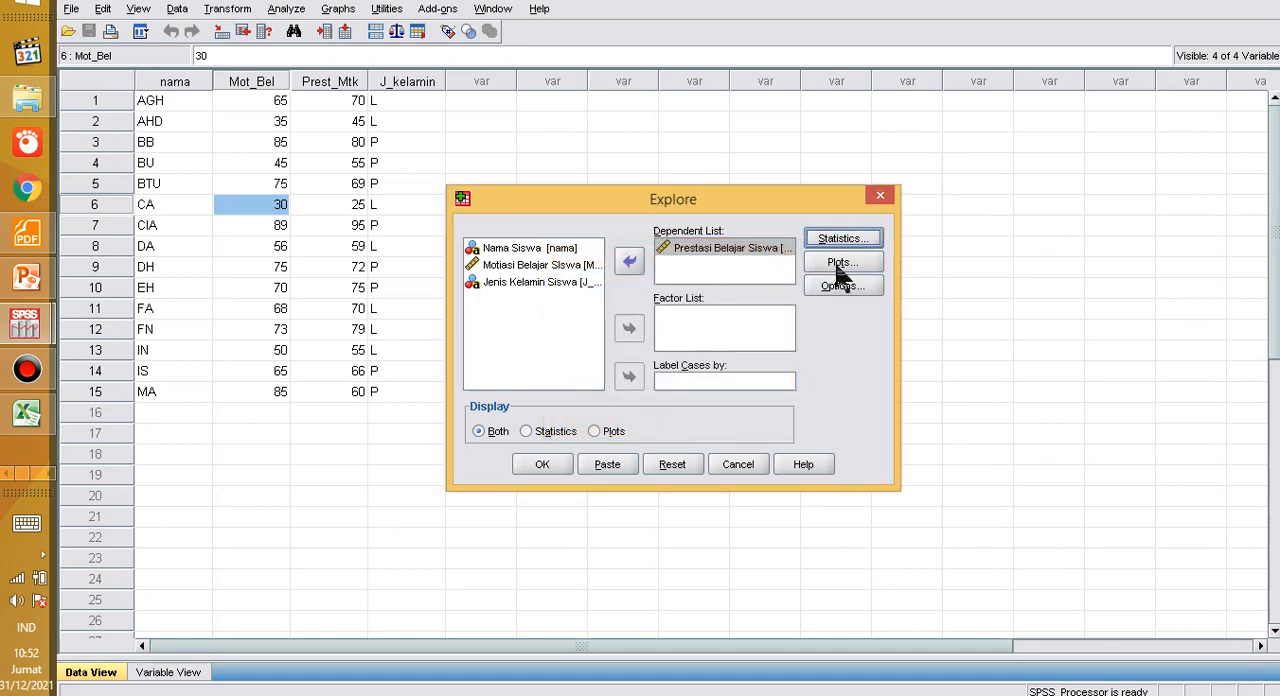
click(840, 263)
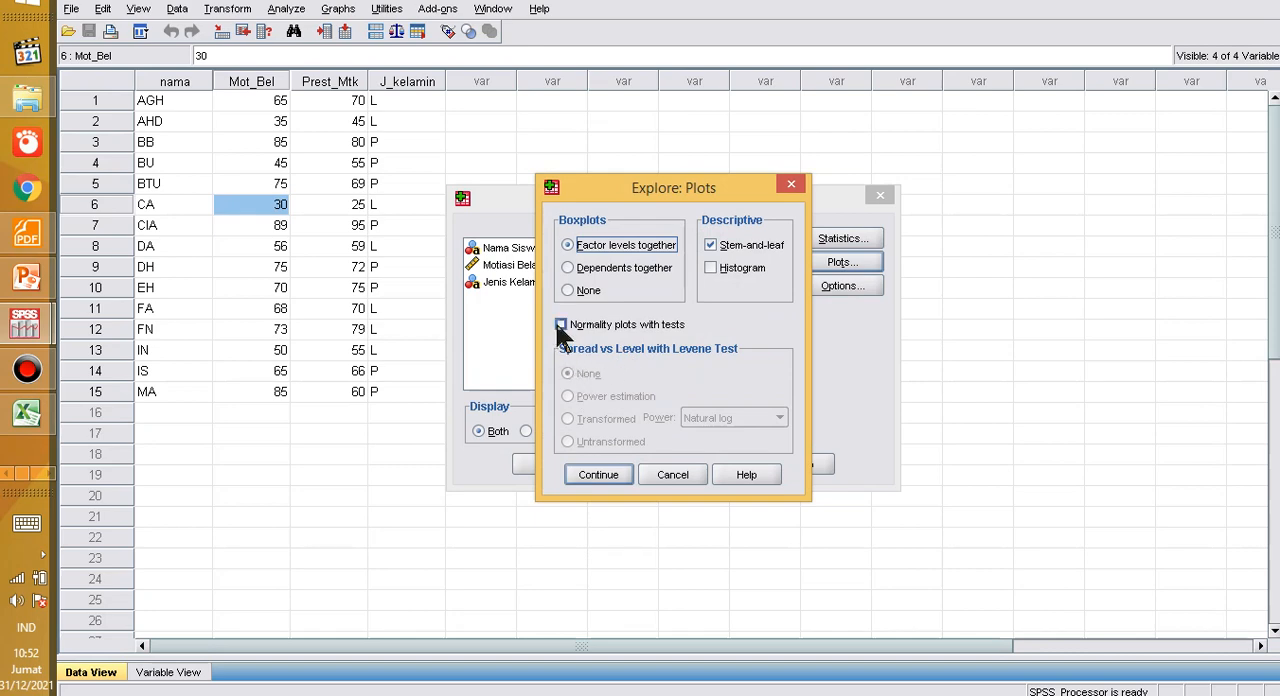
click(561, 326)
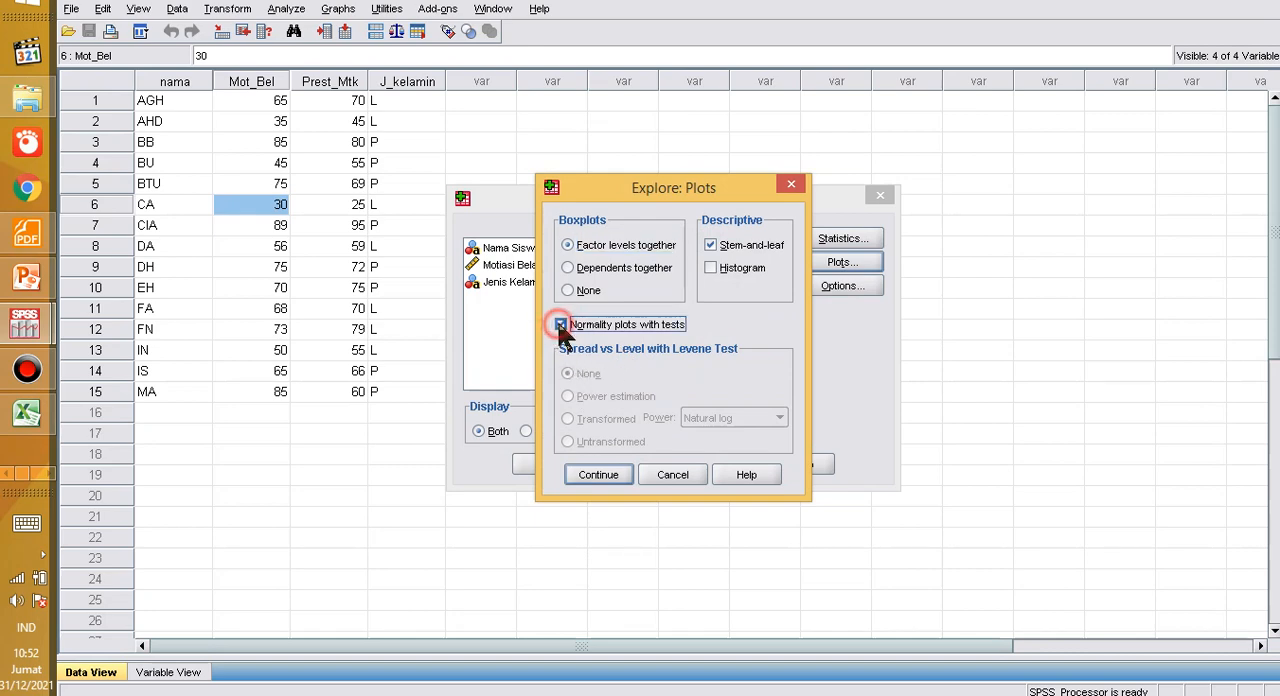
click(587, 476)
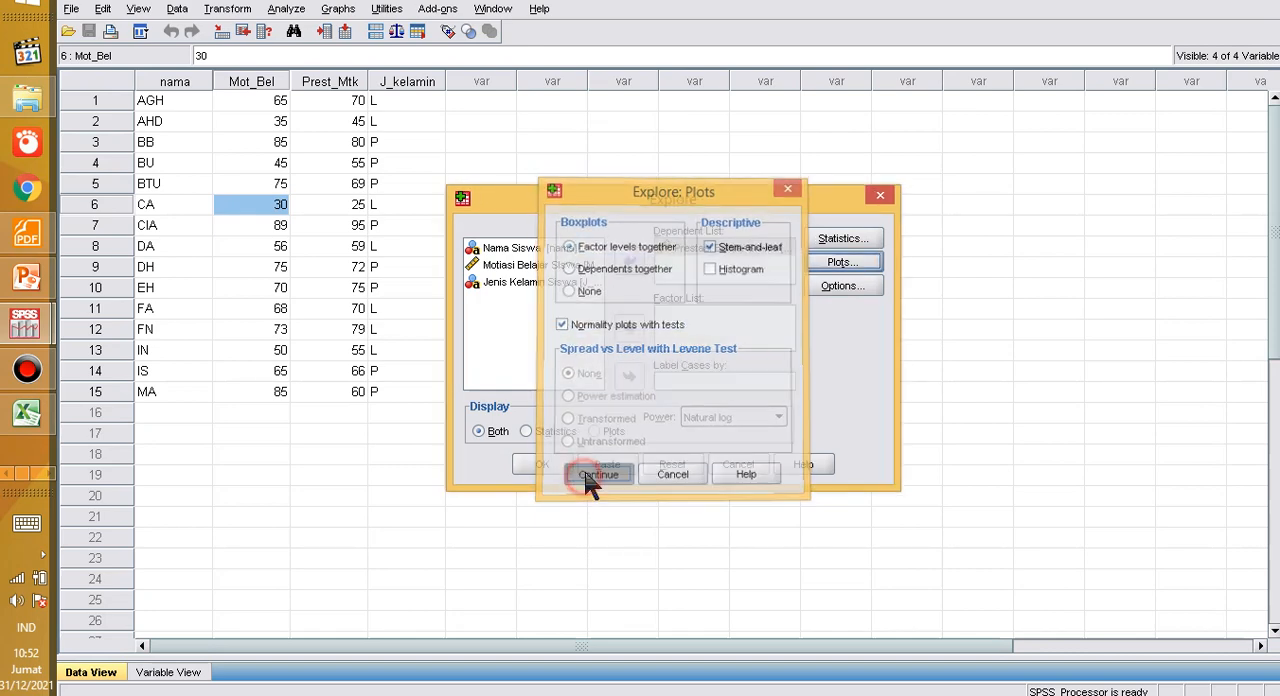
Step: Run the Explore analysis with cases excluded listwise and look through the normality test tables and plots
click(840, 287)
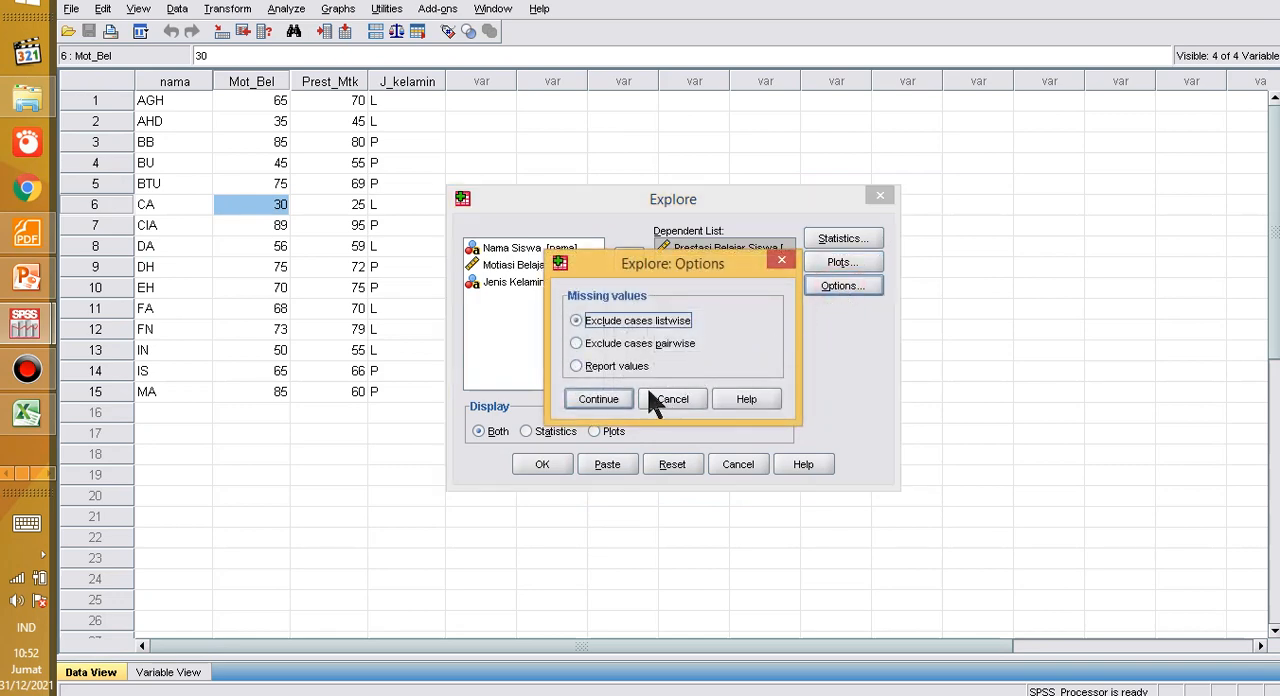
click(600, 401)
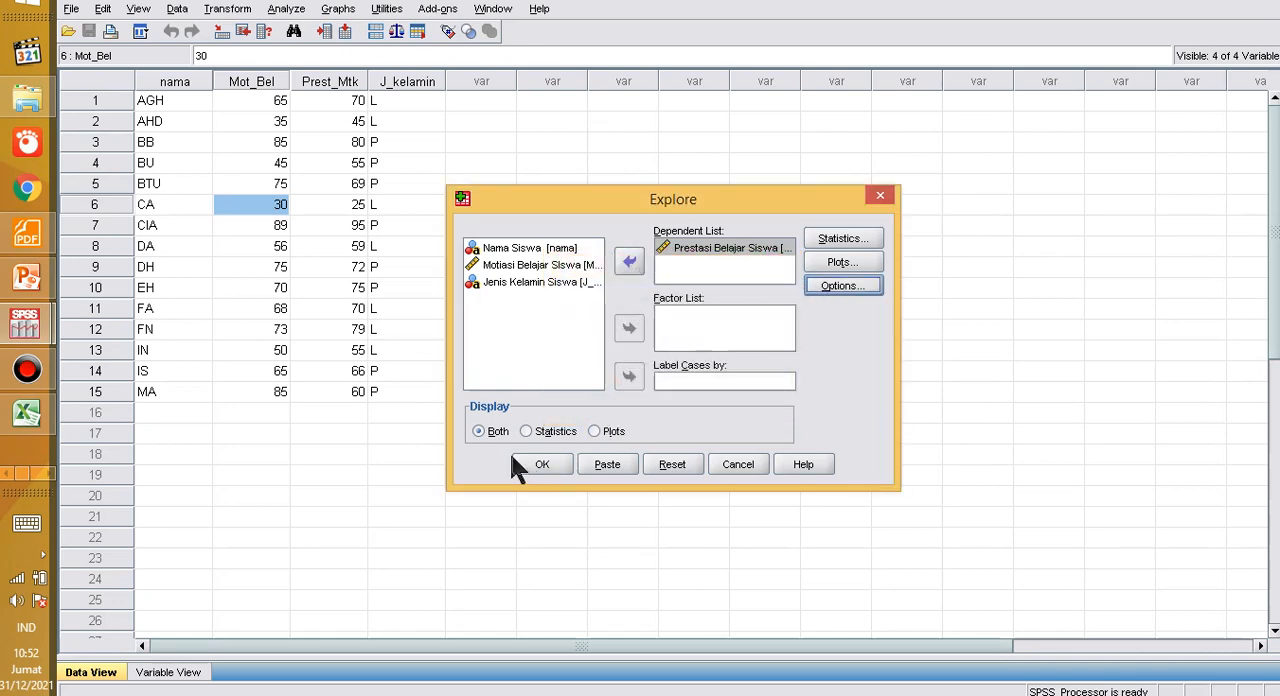
click(536, 465)
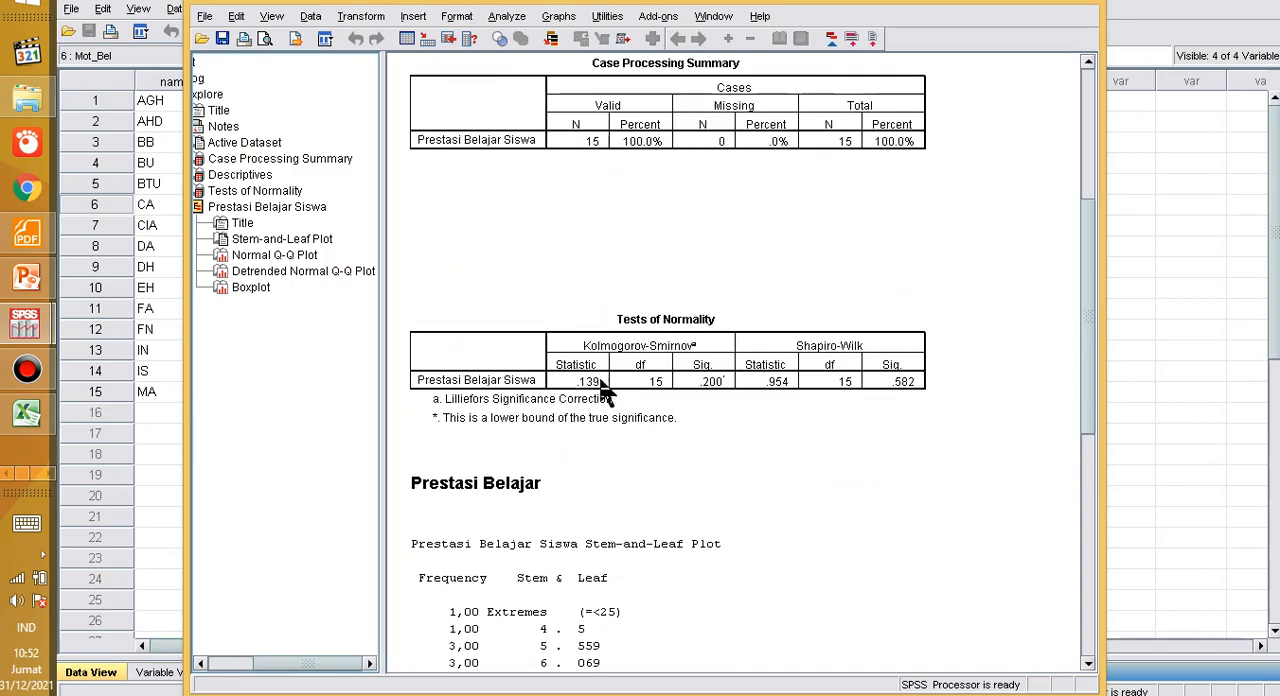
scroll(621, 361, down, 1)
scroll(621, 361, up, 2)
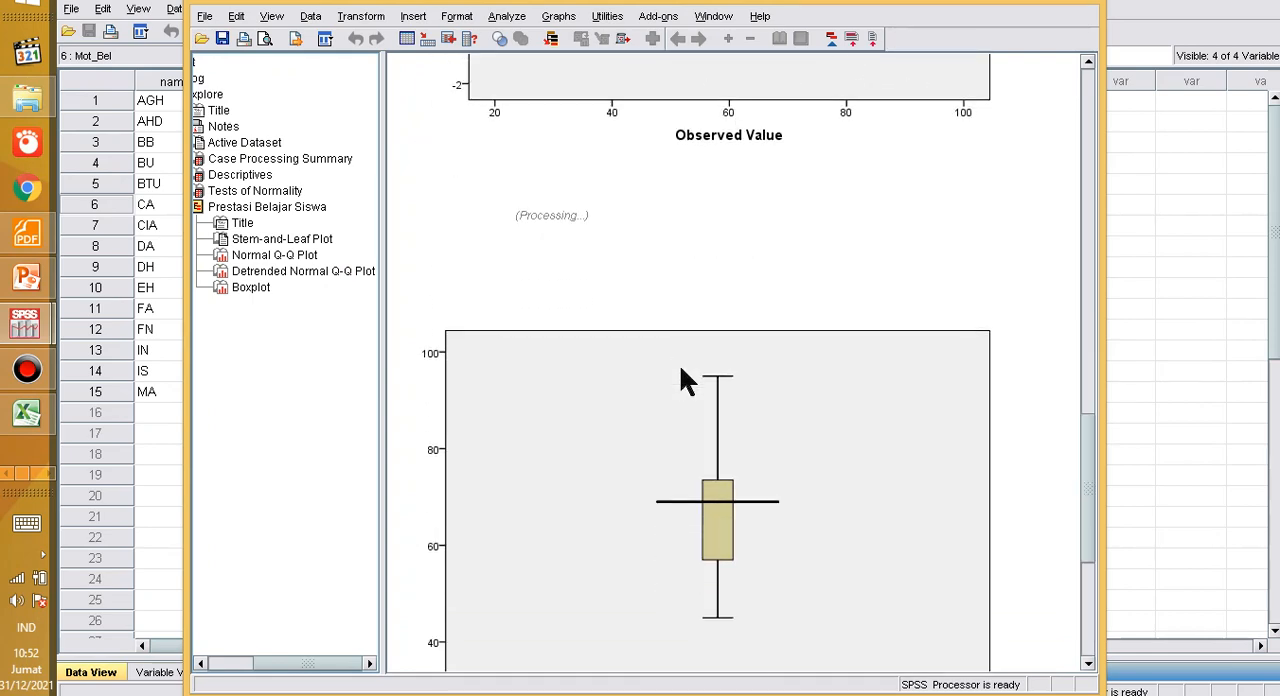
Step: Copy the Tests of Normality table from the SPSS output and paste it into the blank Word document
scroll(680, 368, down, 3)
scroll(681, 367, up, 5)
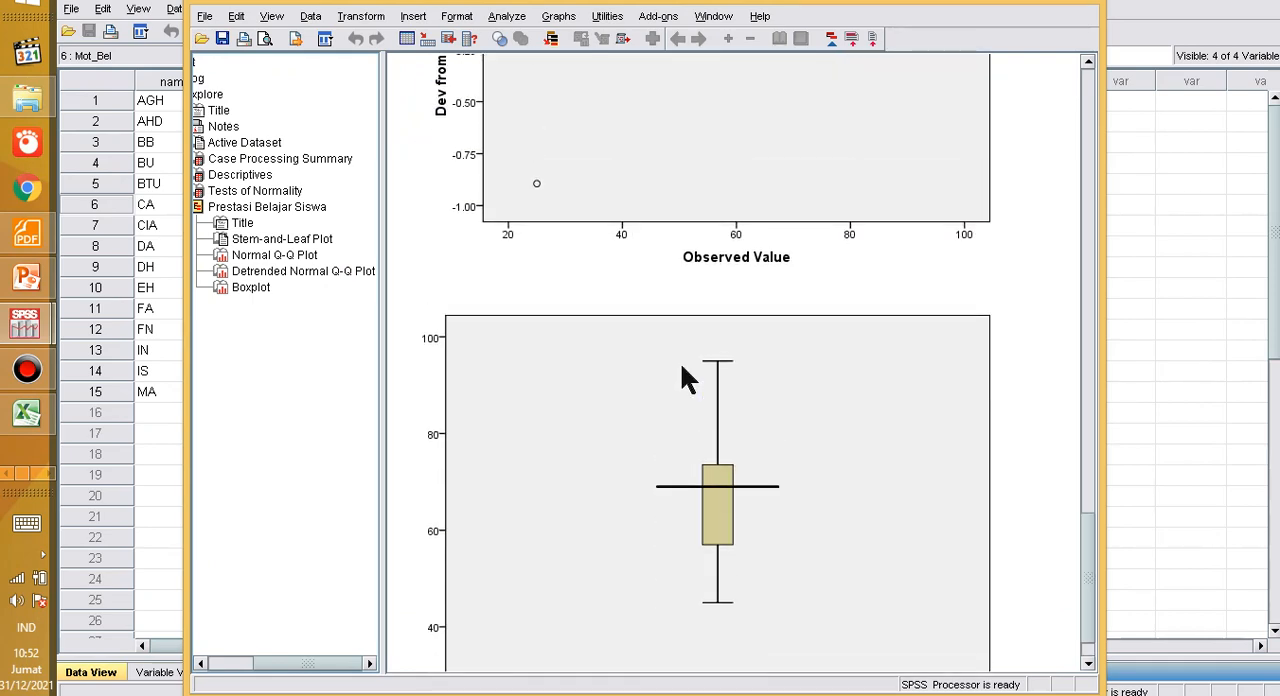
scroll(681, 367, up, 15)
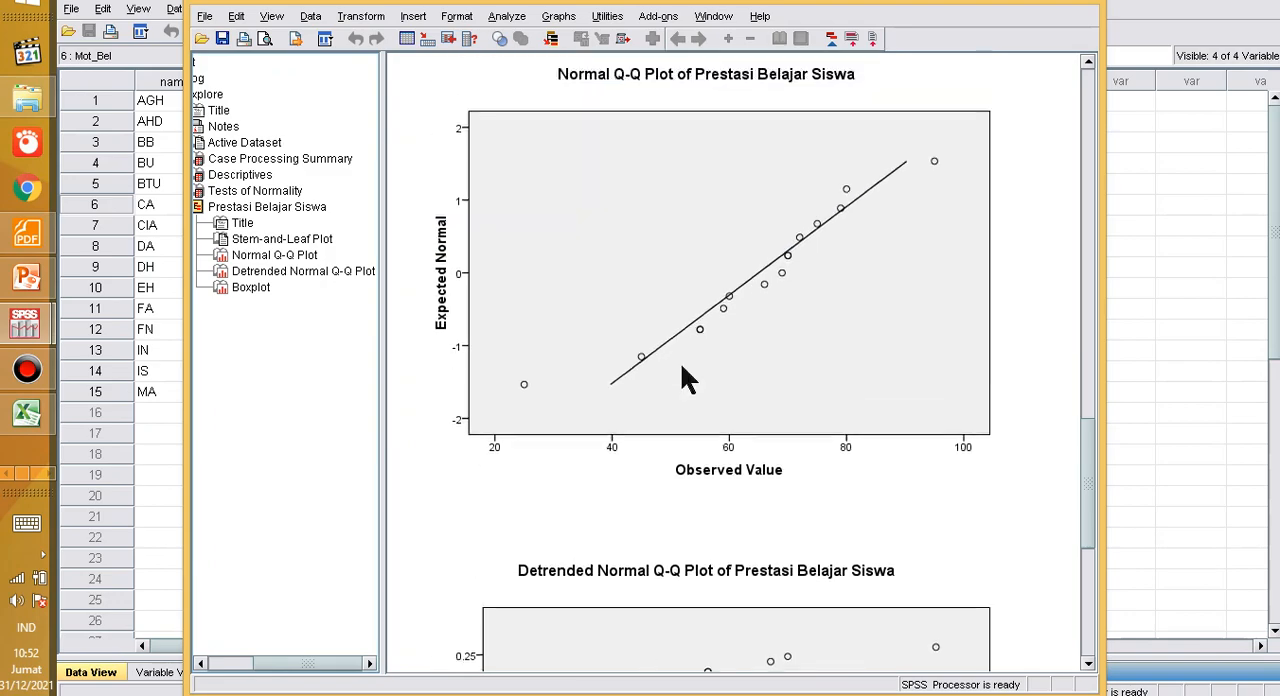
scroll(681, 367, down, 6)
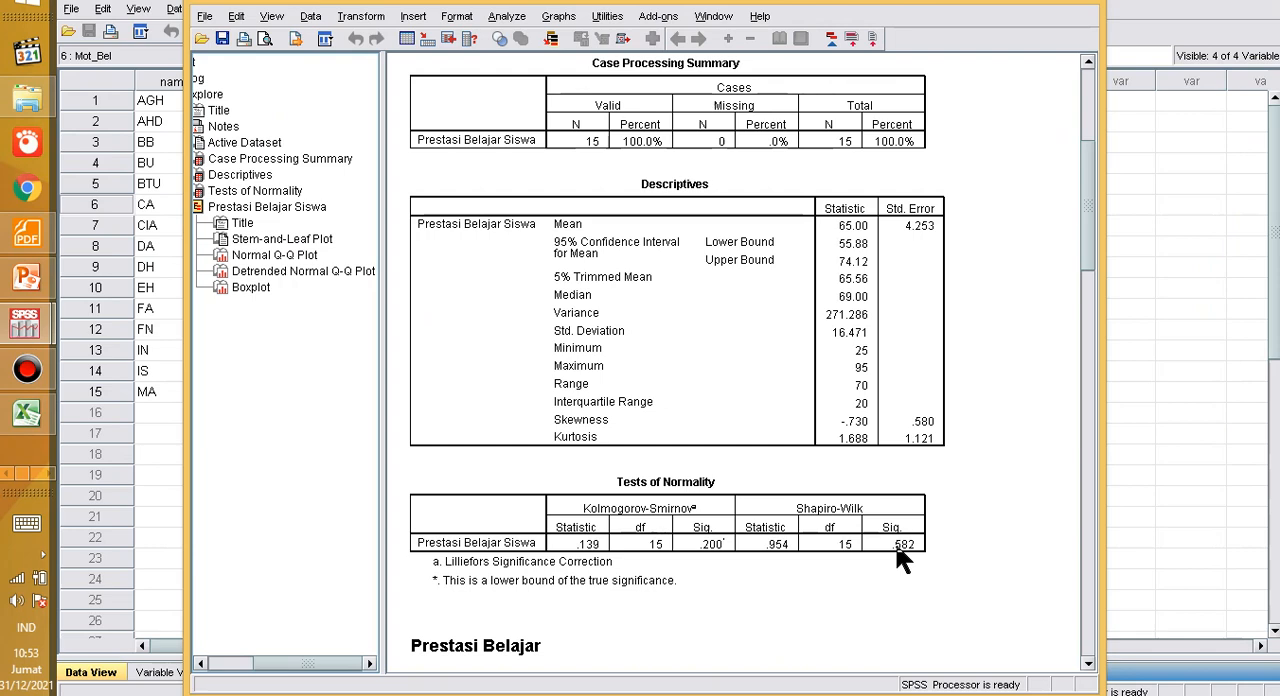
click(673, 519)
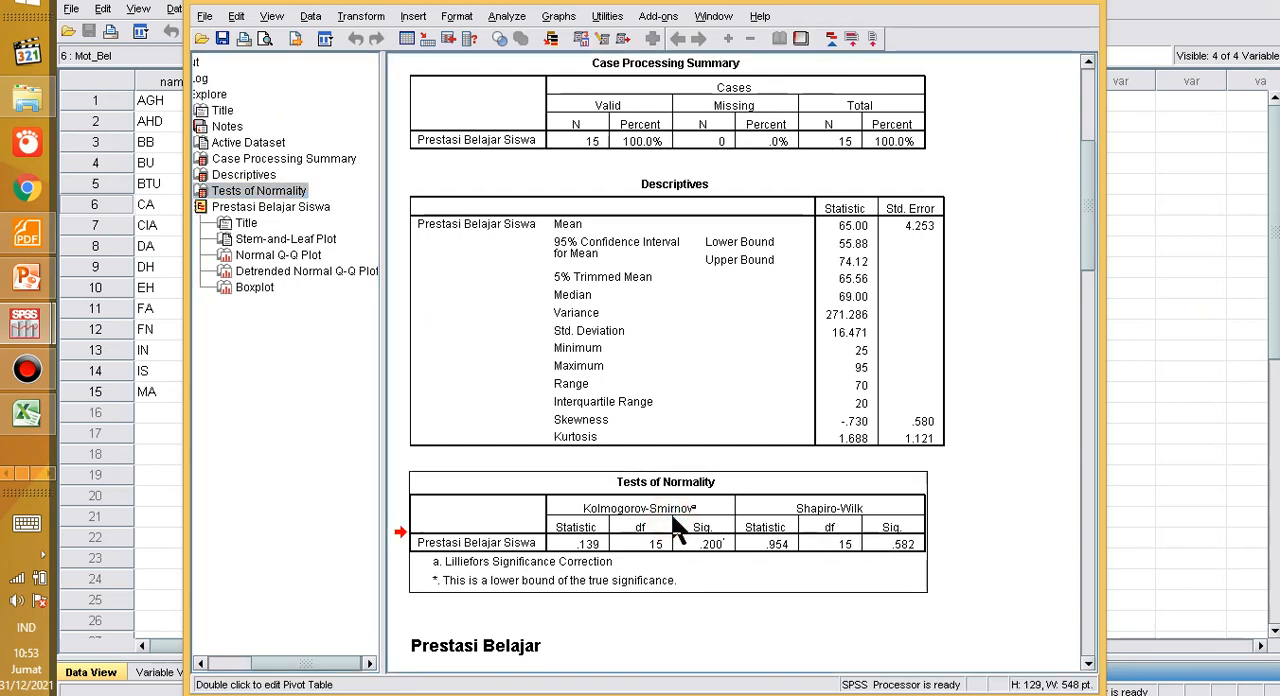
right_click(673, 520)
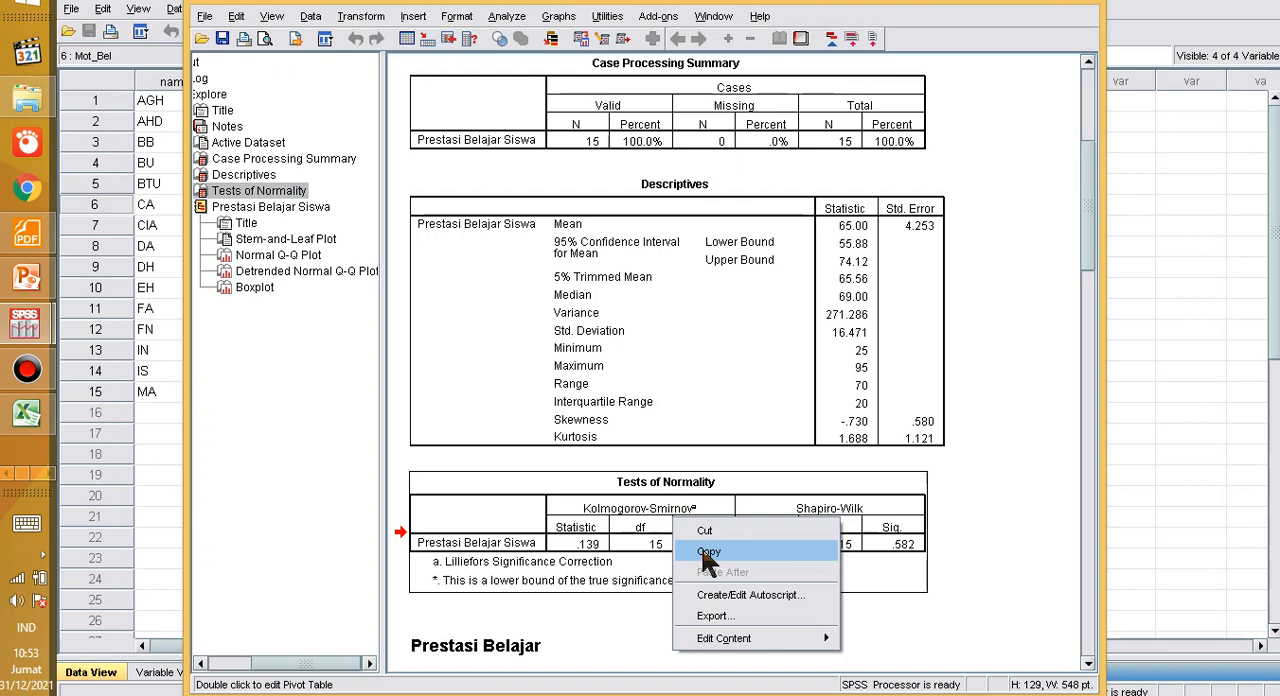
click(708, 552)
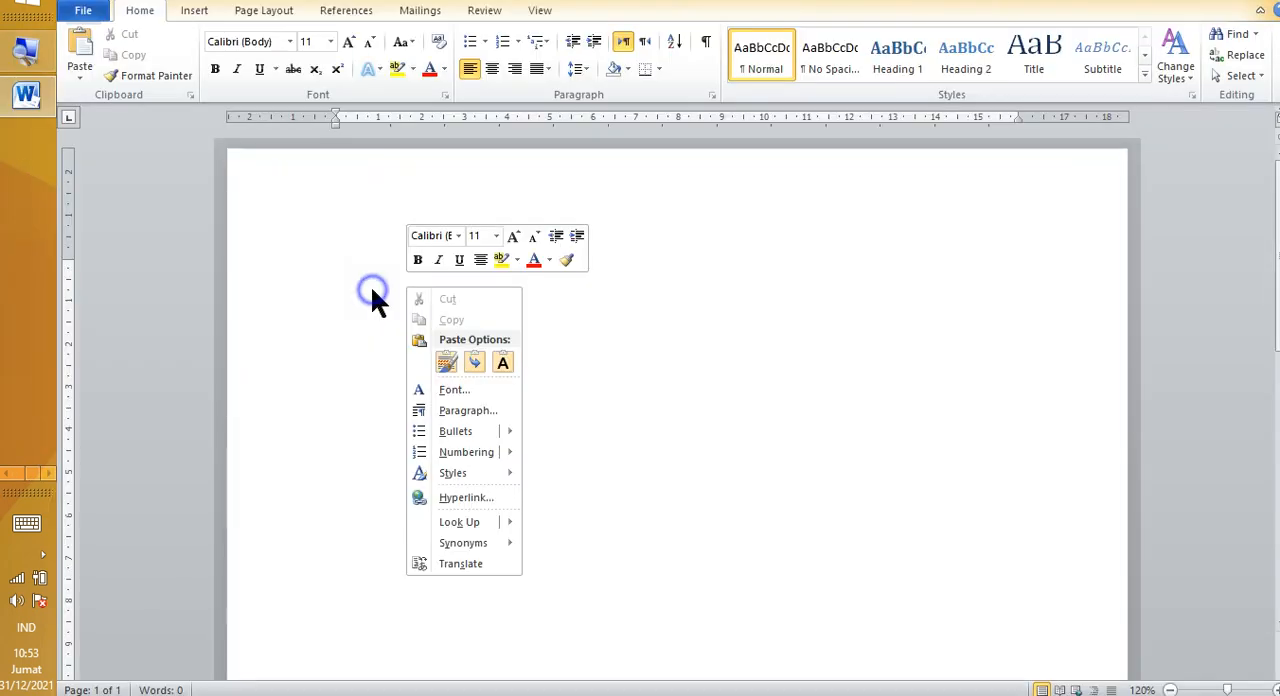
click(447, 360)
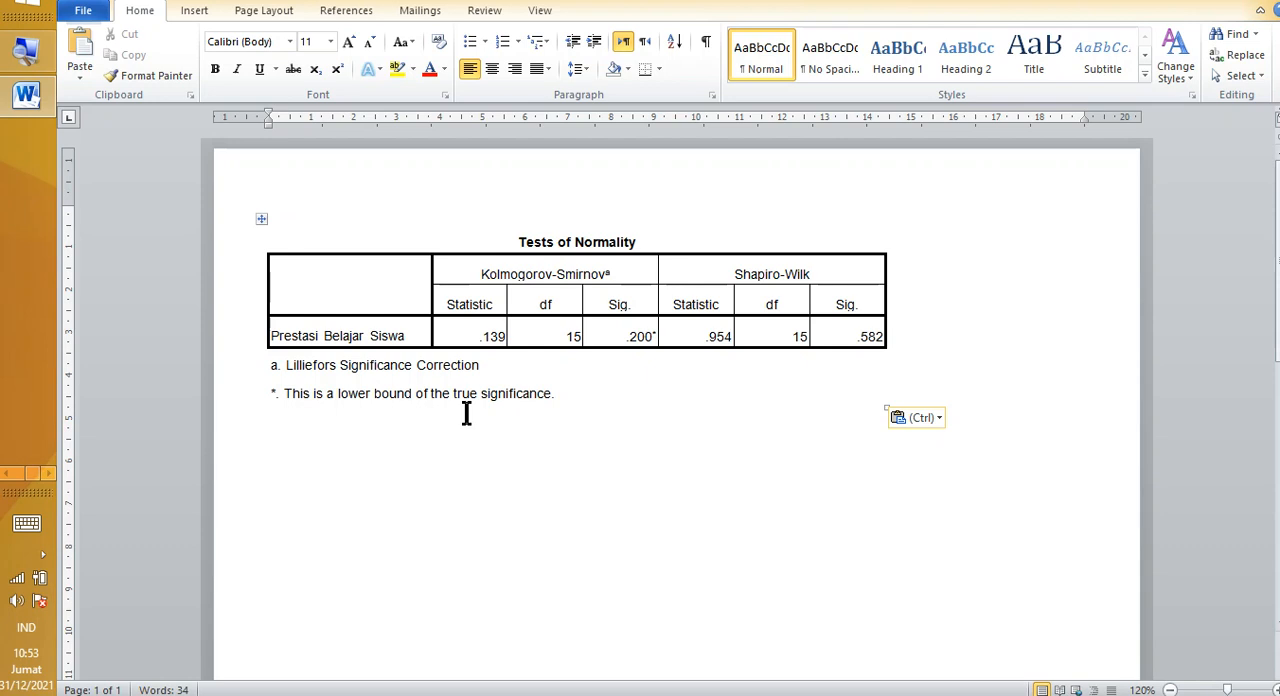
Step: Add the line "Keteragan:" below the pasted Tests of Normality table and start a new paragraph
text(Keteragan:)
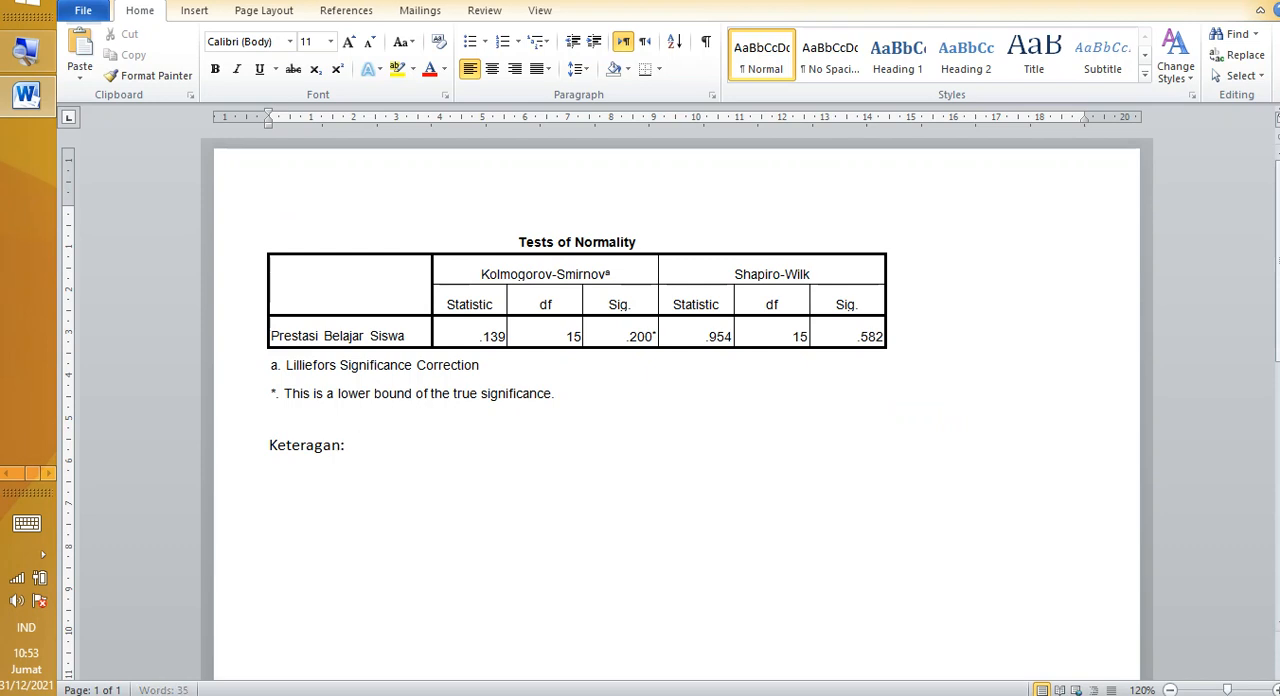
key(Return)
Step: Switch to the PDF book and examine the requirement that the relationship between both variables be linear, shown by a linearity test
click(8, 475)
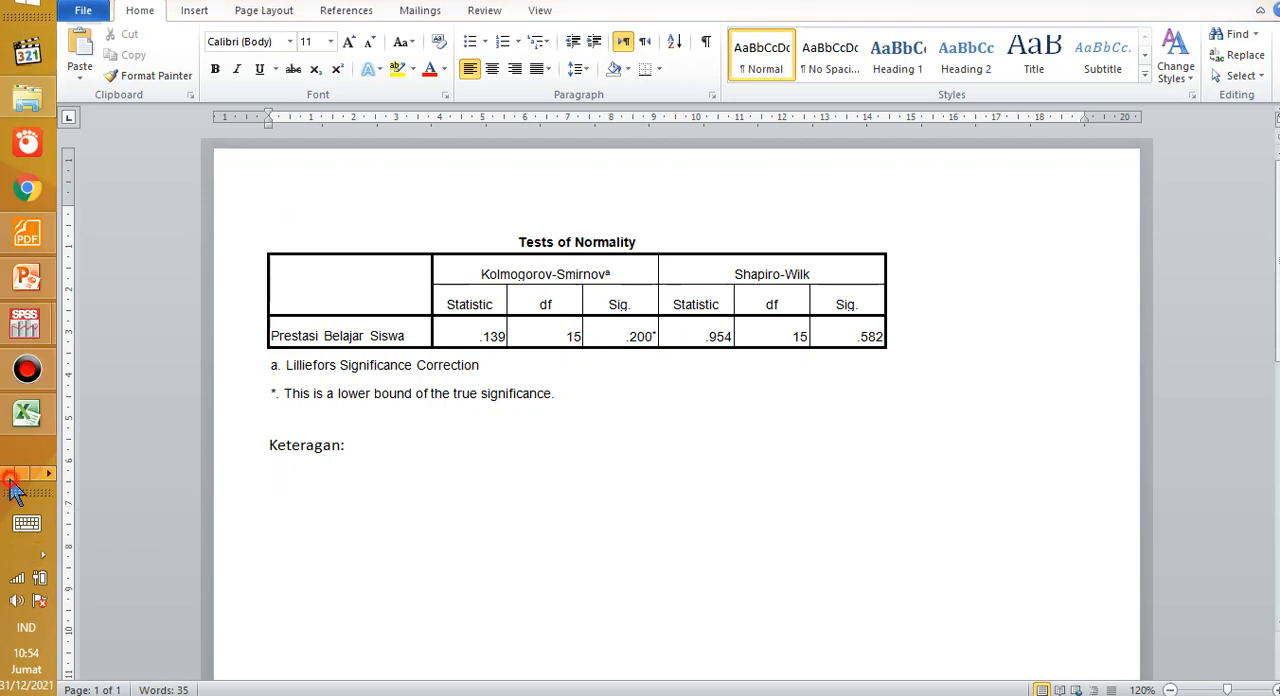
click(27, 233)
scroll(660, 316, up, 1)
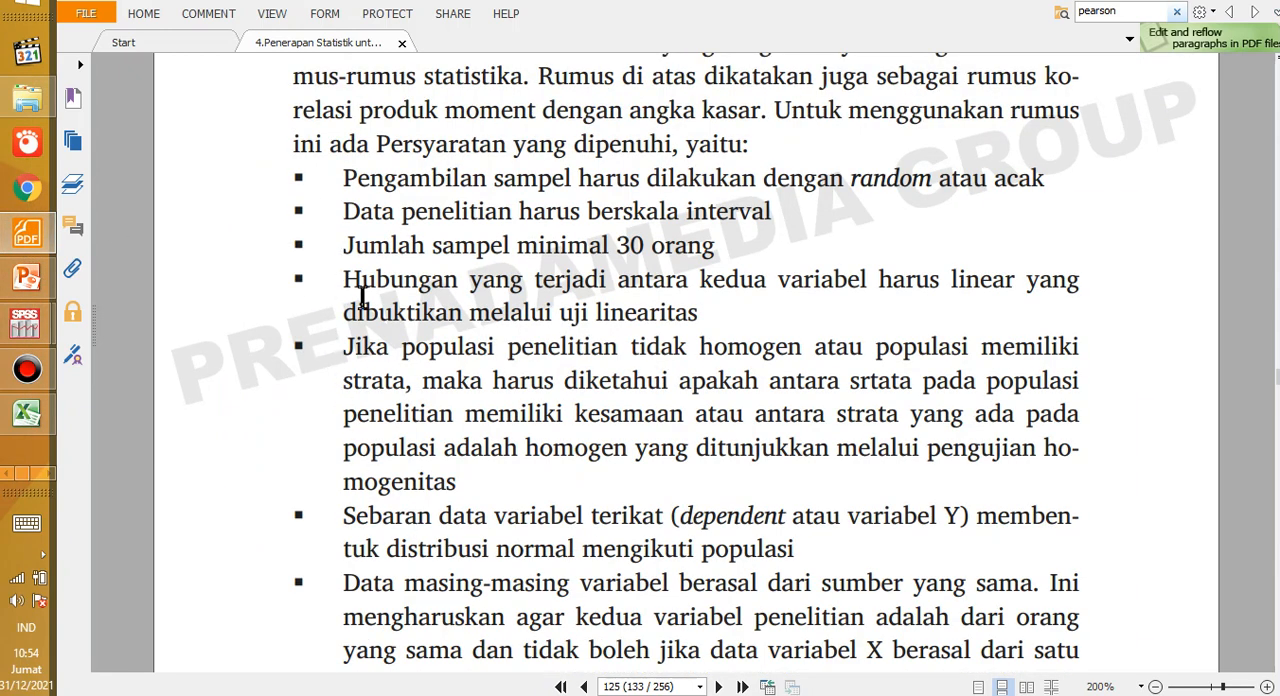
drag(345, 281, 700, 318)
click(703, 317)
Step: Switch to the Excel sheet and examine the mathematics motivation and achievement columns, selecting C4:D19
click(27, 413)
click(300, 286)
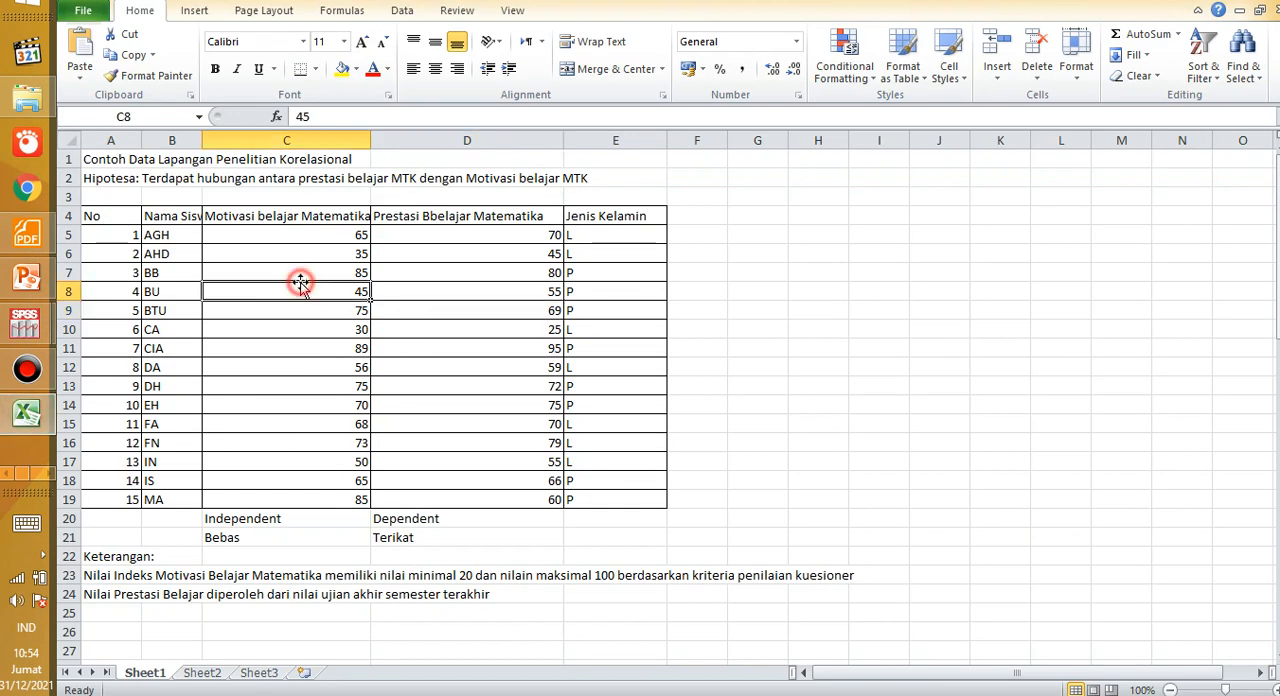
click(470, 295)
drag(283, 222, 389, 497)
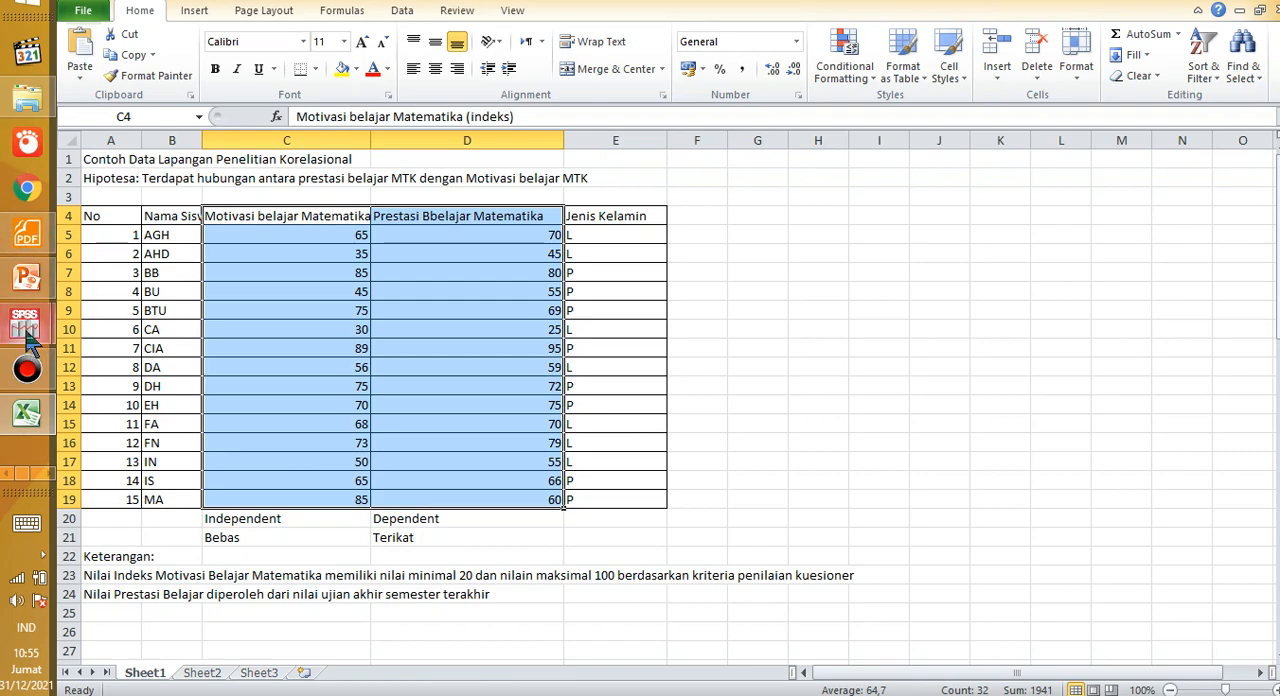
Step: In the SPSS data file, set up a Compare Means analysis with Prestasi Belajar Siswa as dependent and Motiasi Belajar SIswa as independent
mouse_move(29, 342)
click(166, 372)
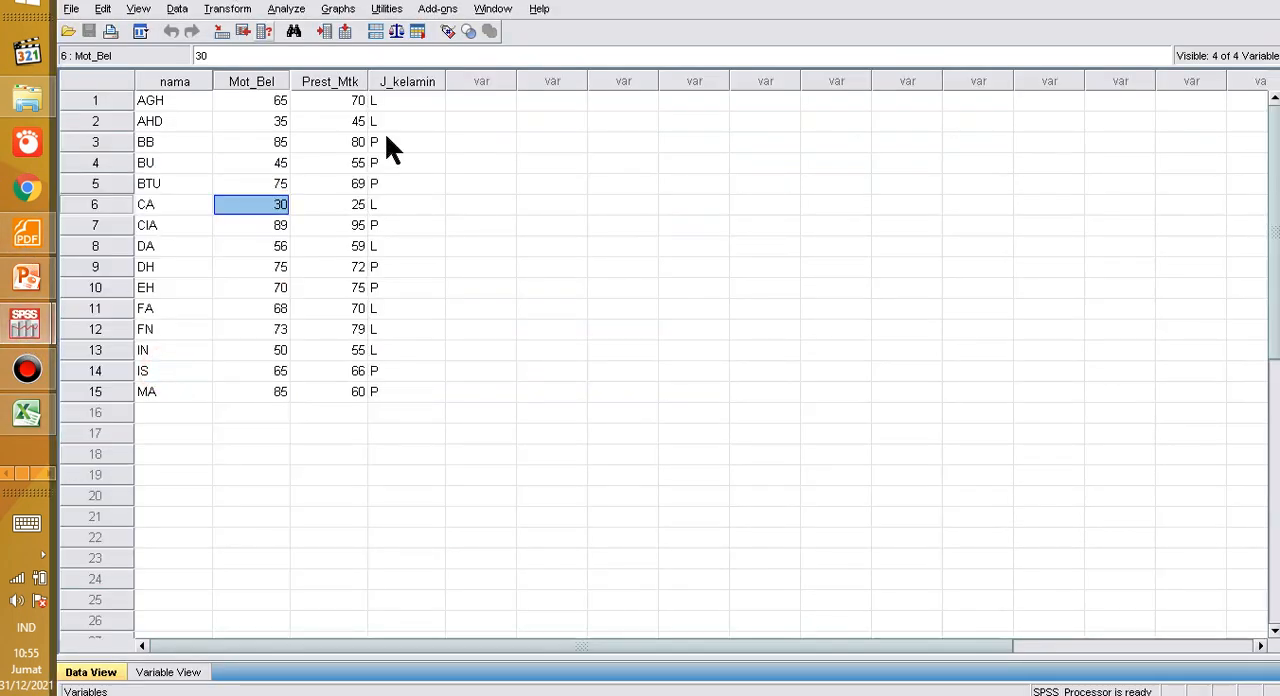
click(472, 164)
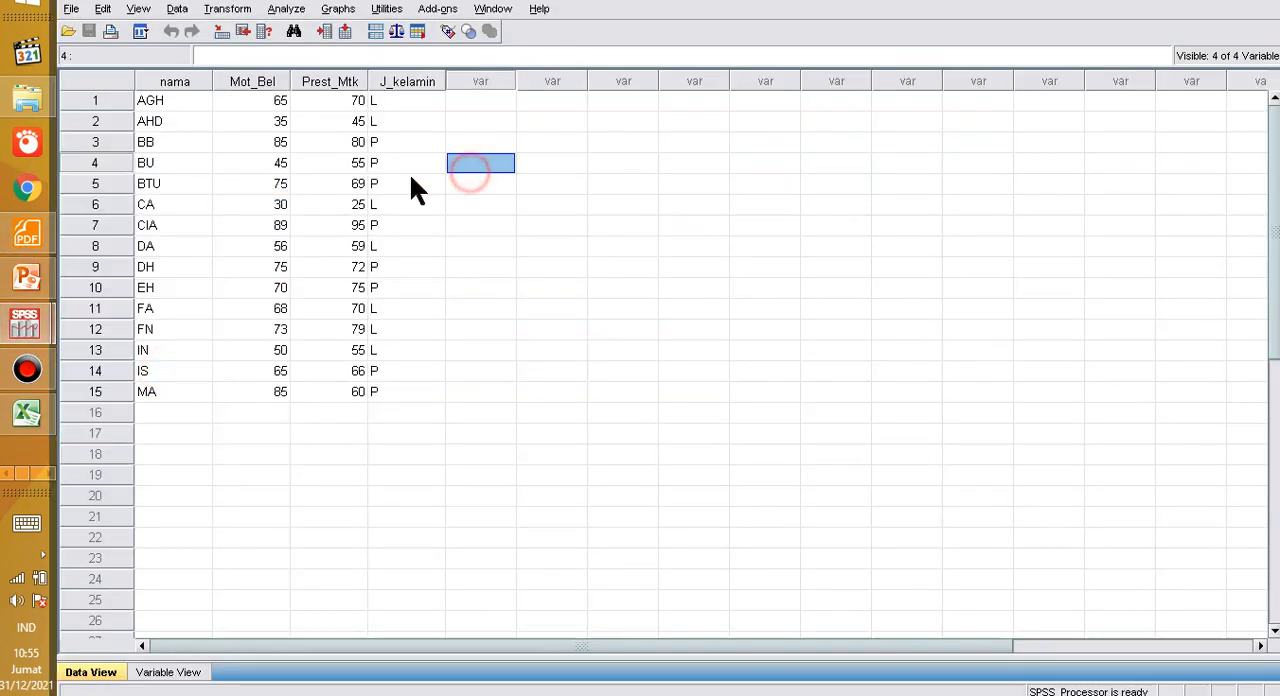
click(290, 10)
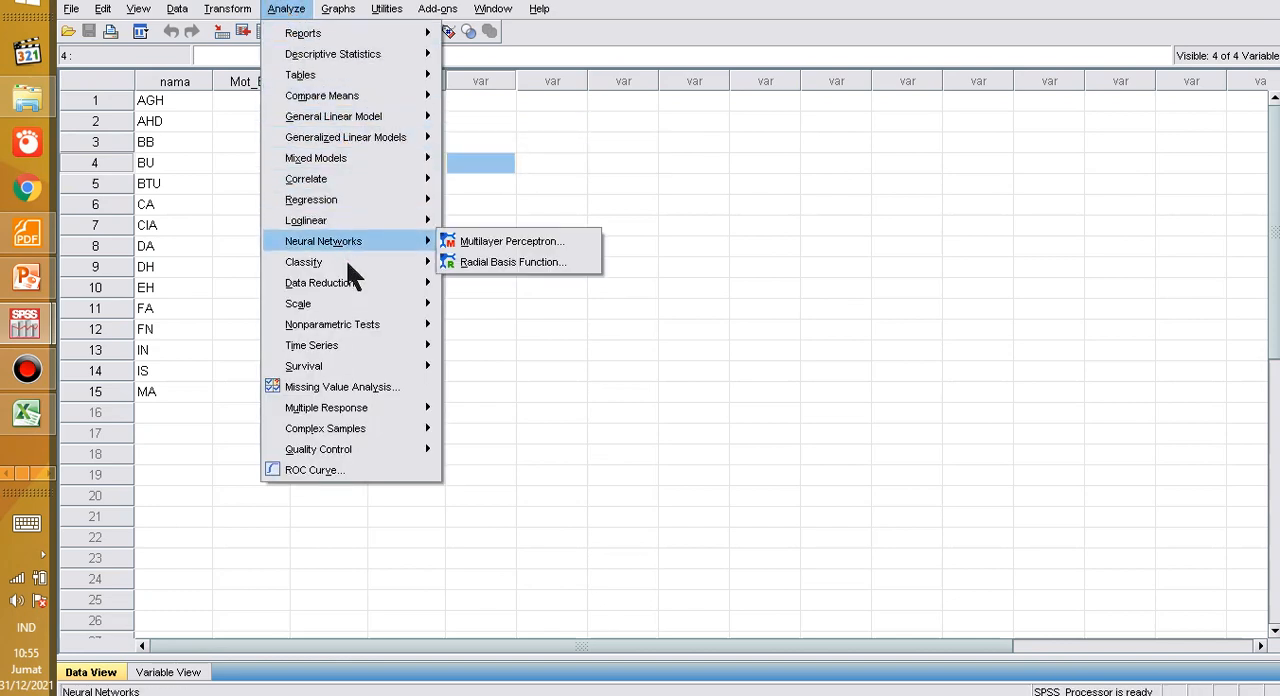
mouse_move(353, 168)
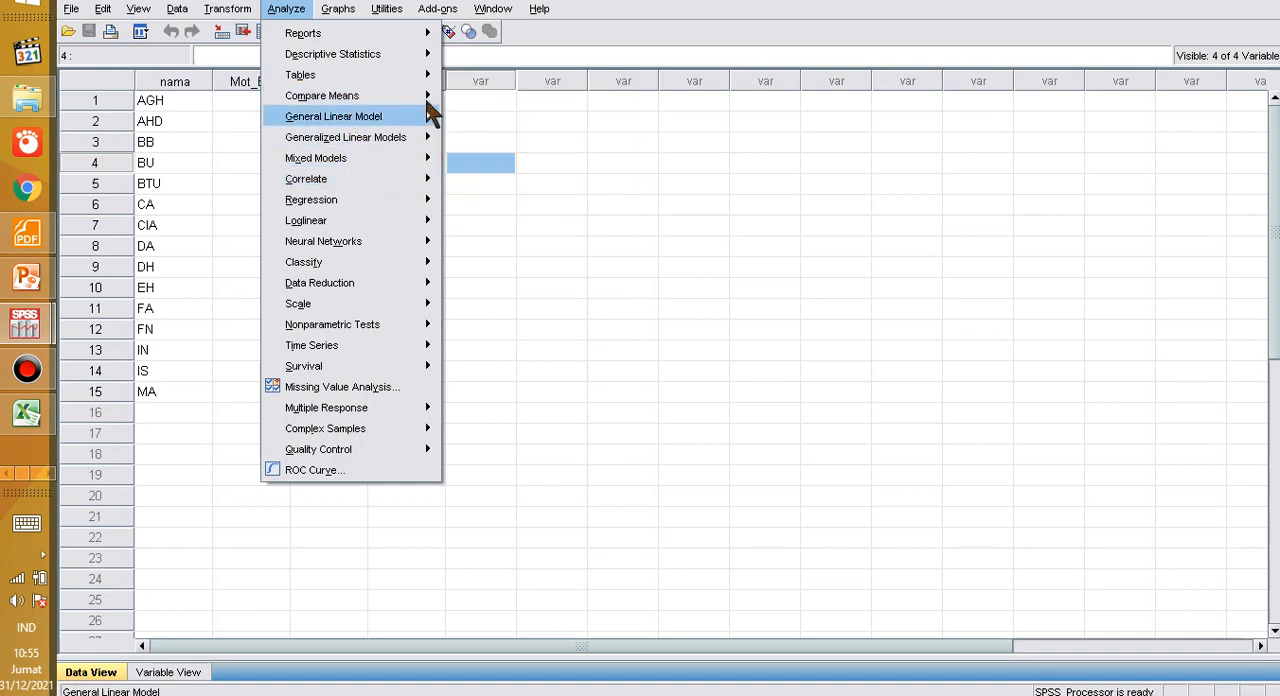
mouse_move(437, 98)
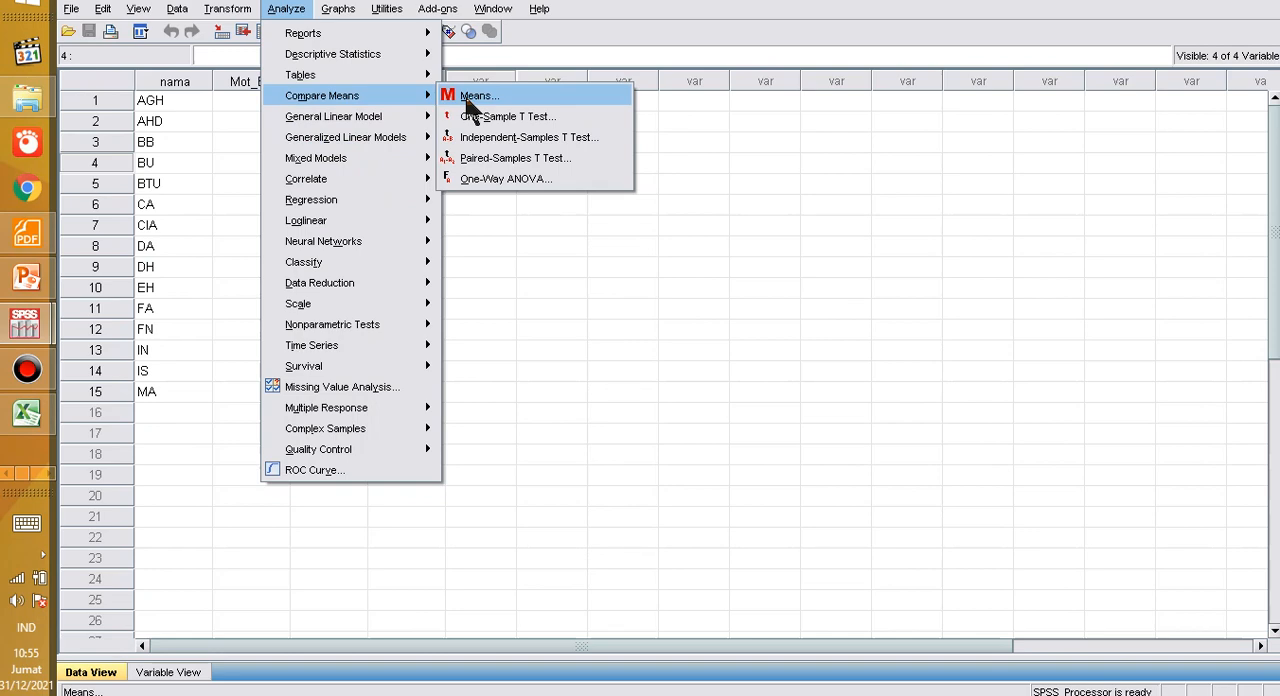
click(465, 97)
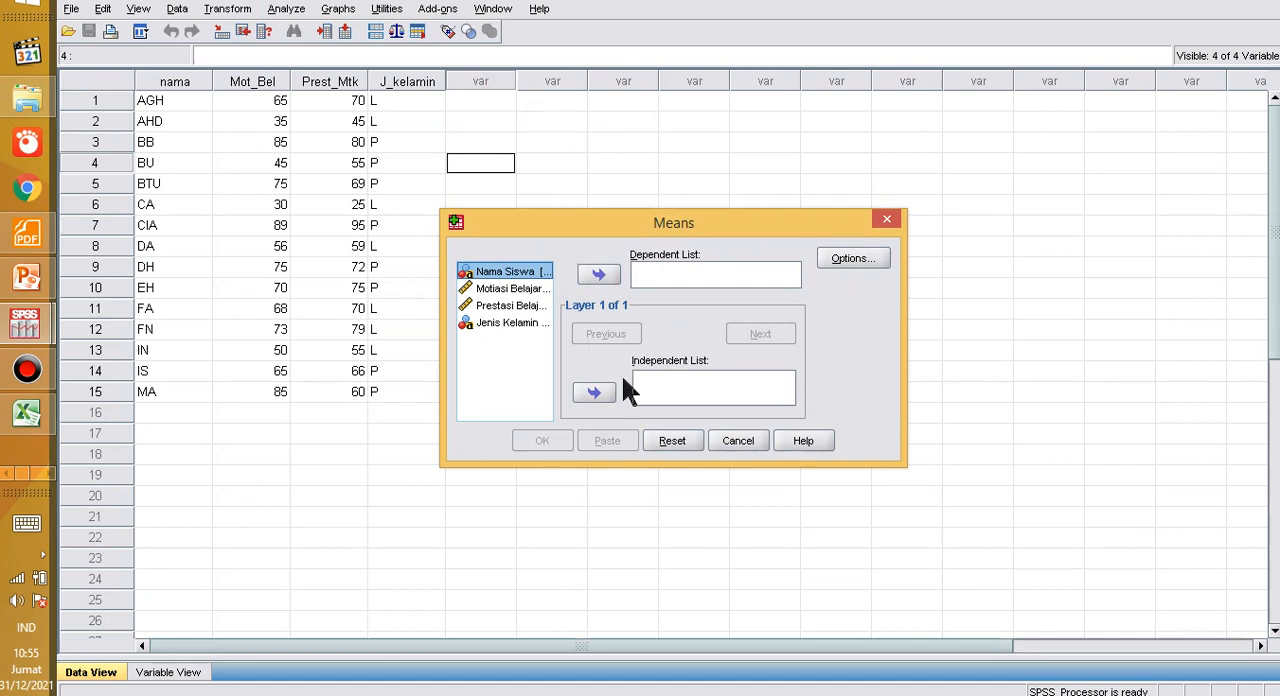
click(492, 290)
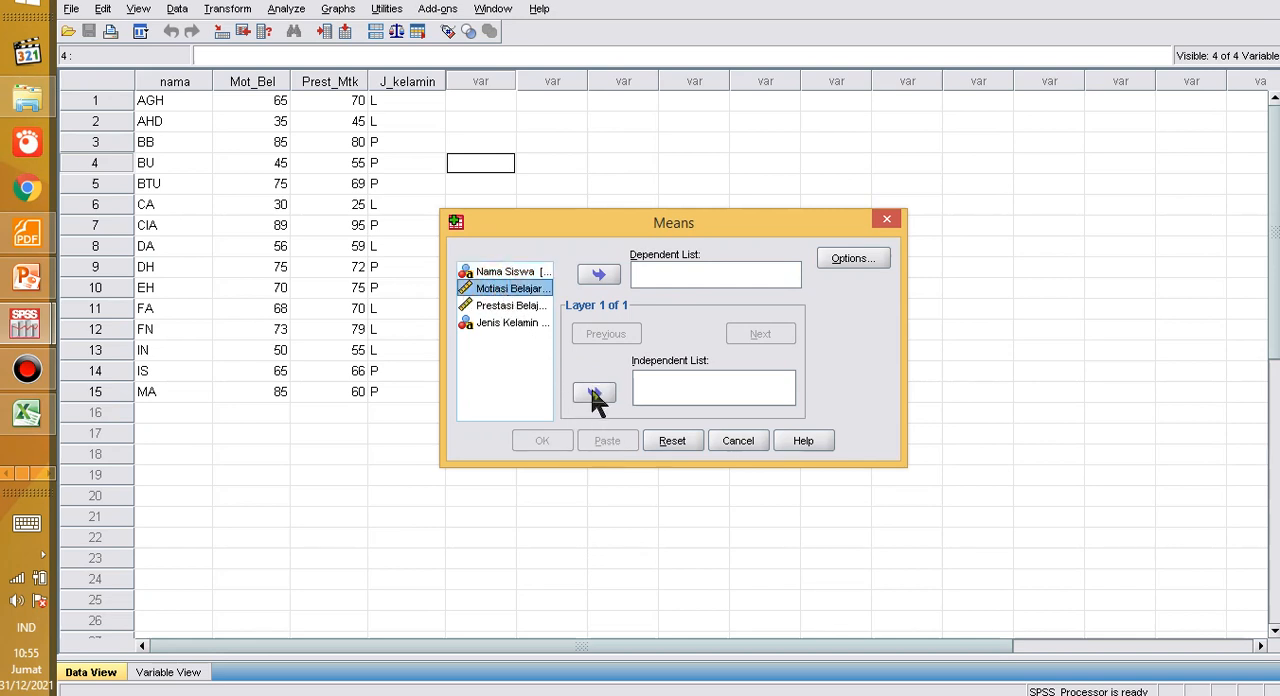
click(594, 393)
click(494, 290)
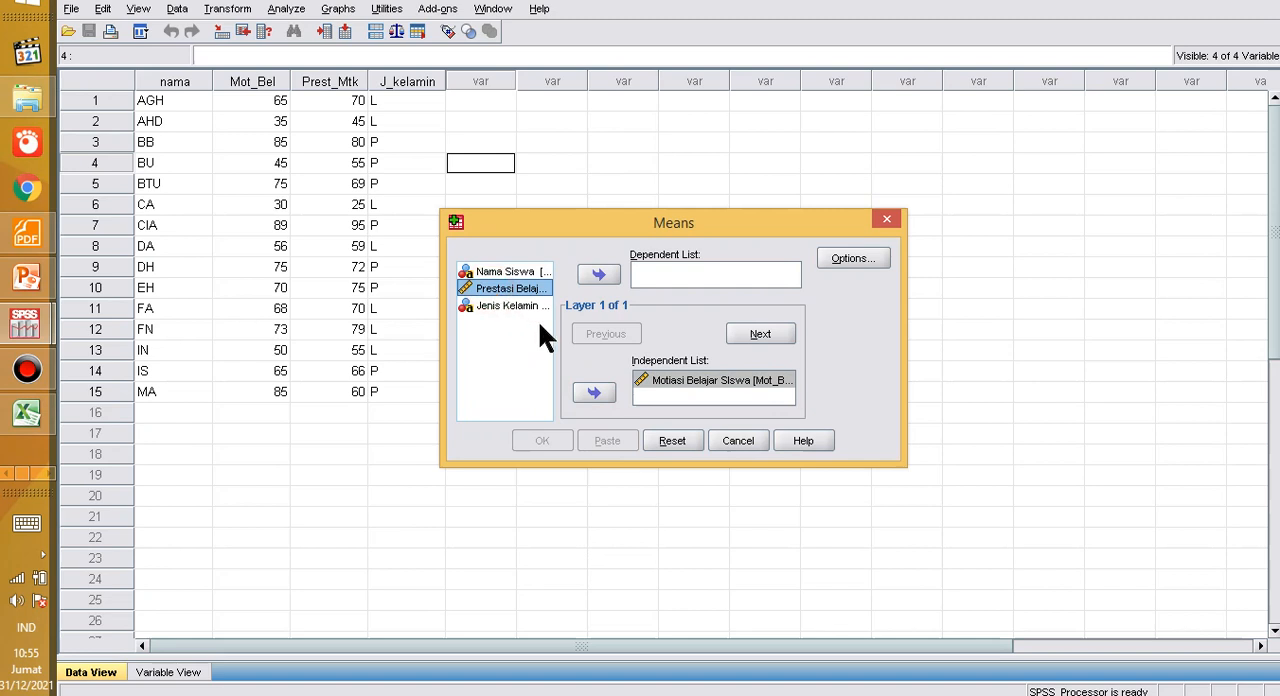
click(598, 274)
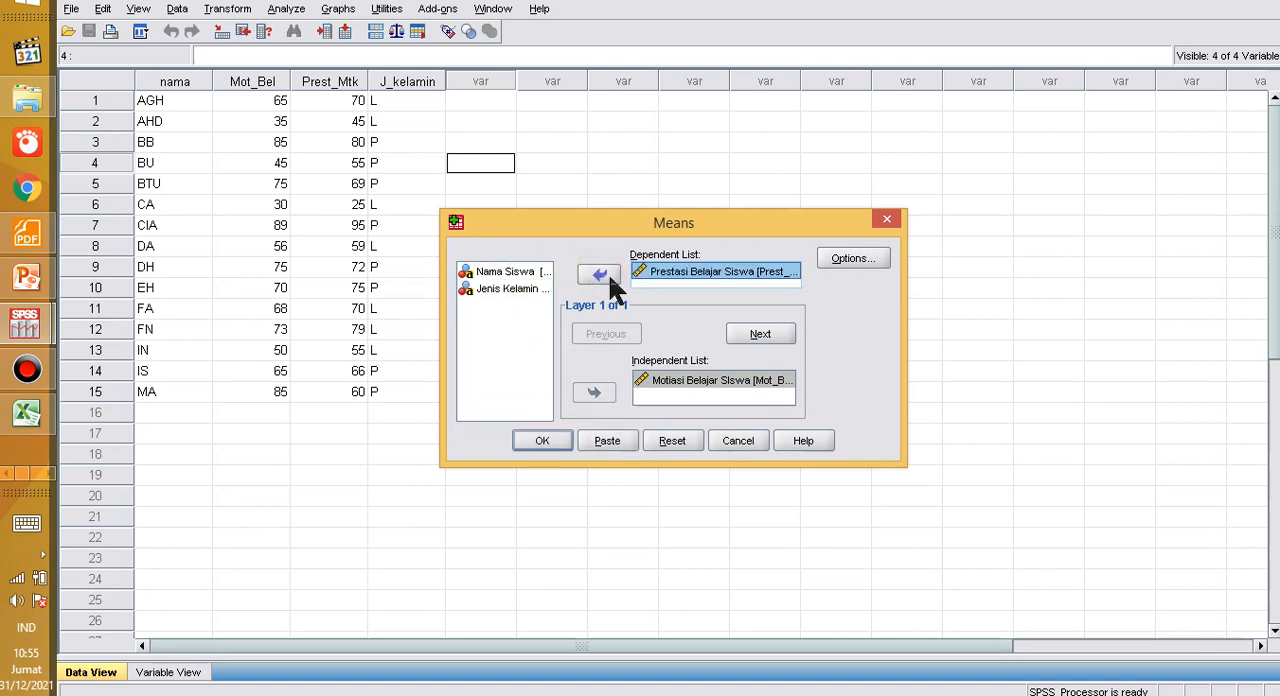
Step: Enable Test for linearity for the first layer, run the Means analysis and look through its output tables
click(845, 259)
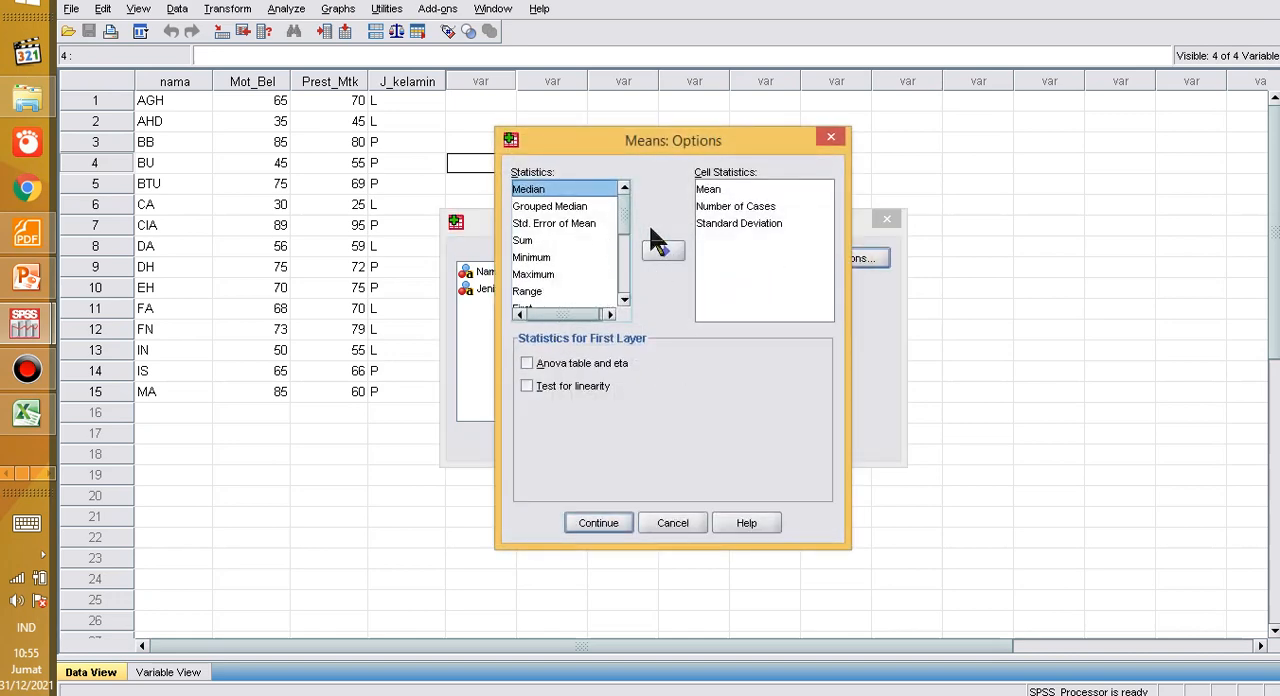
click(526, 386)
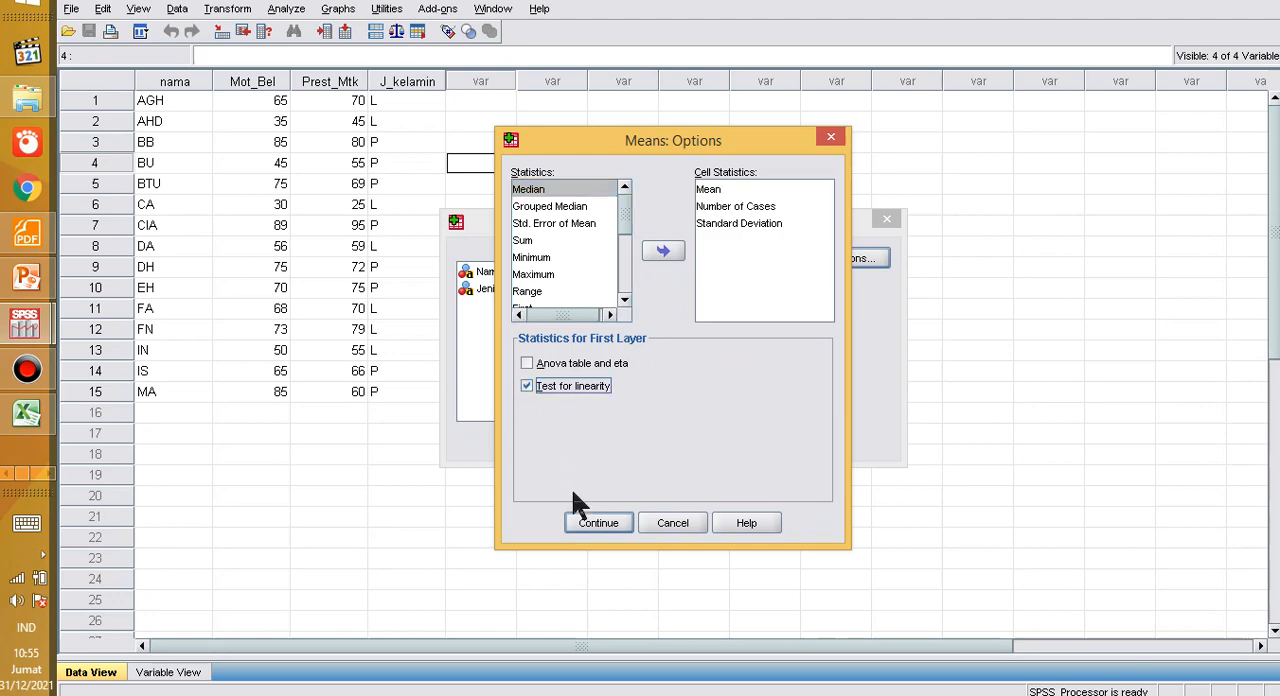
click(587, 530)
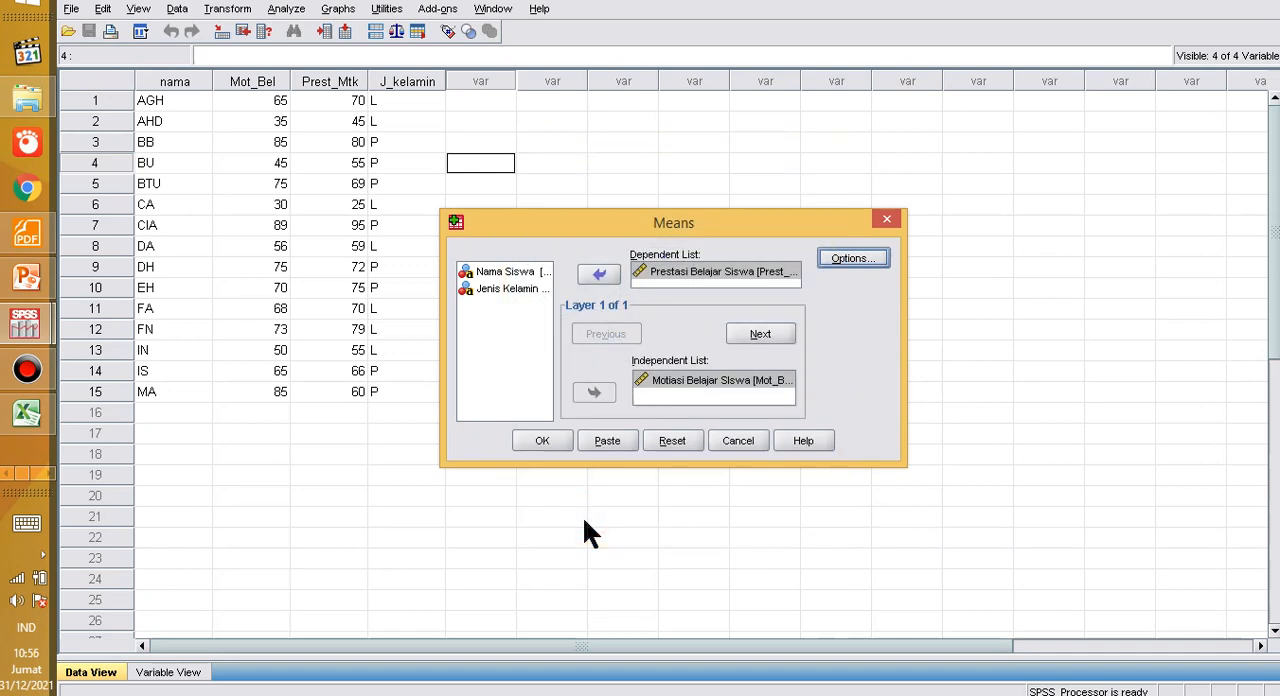
click(540, 438)
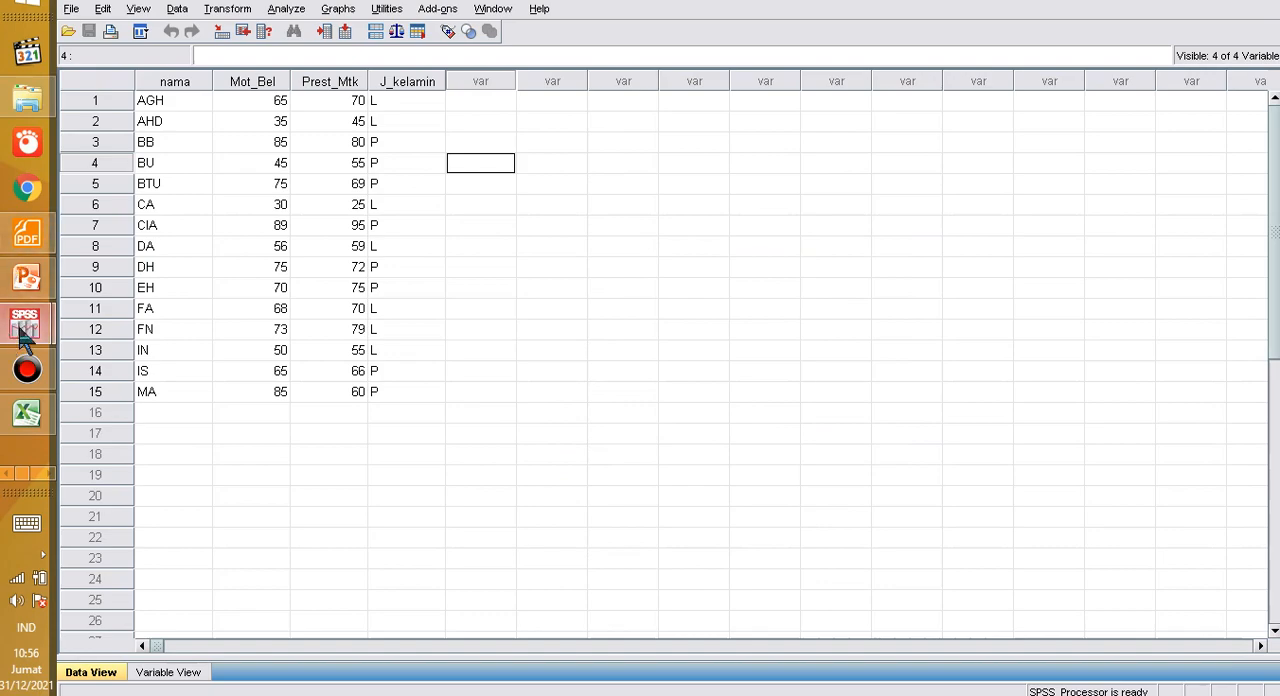
mouse_move(24, 336)
click(125, 262)
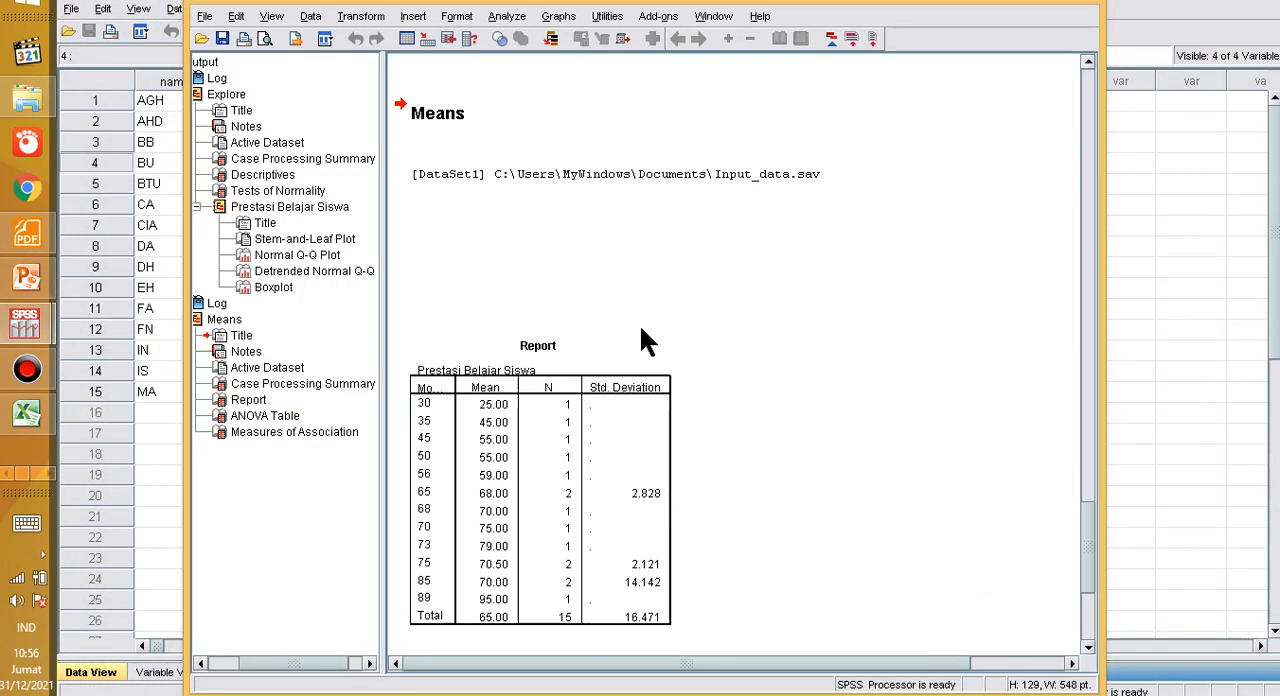
scroll(641, 330, down, 5)
scroll(641, 330, up, 8)
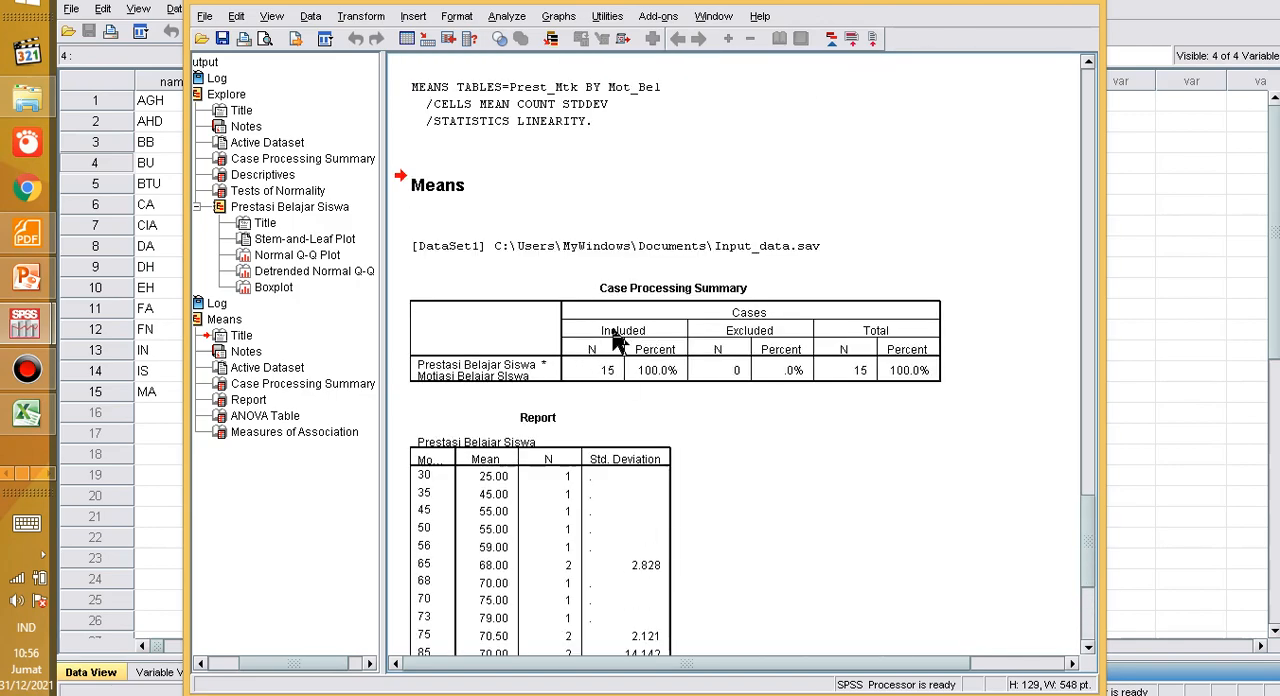
scroll(617, 342, down, 6)
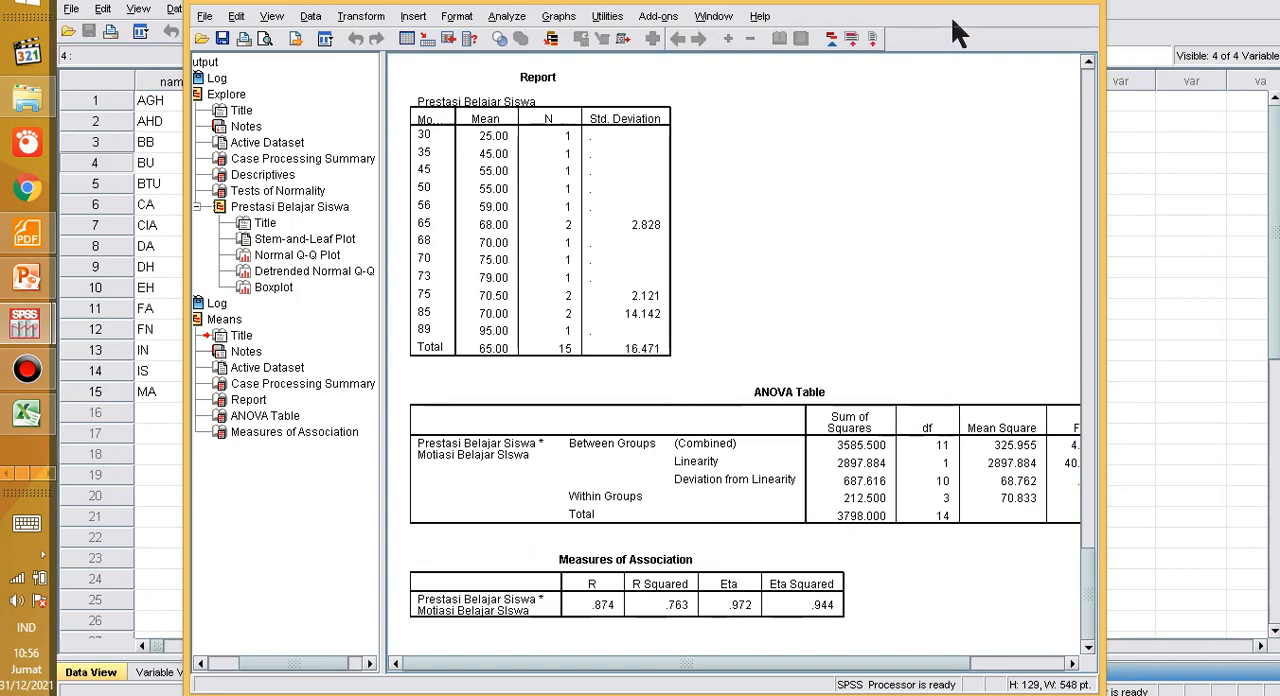
Step: Copy the ANOVA Table from the Means output and paste it below "Keteragan:" in the Word document
click(765, 428)
right_click(767, 436)
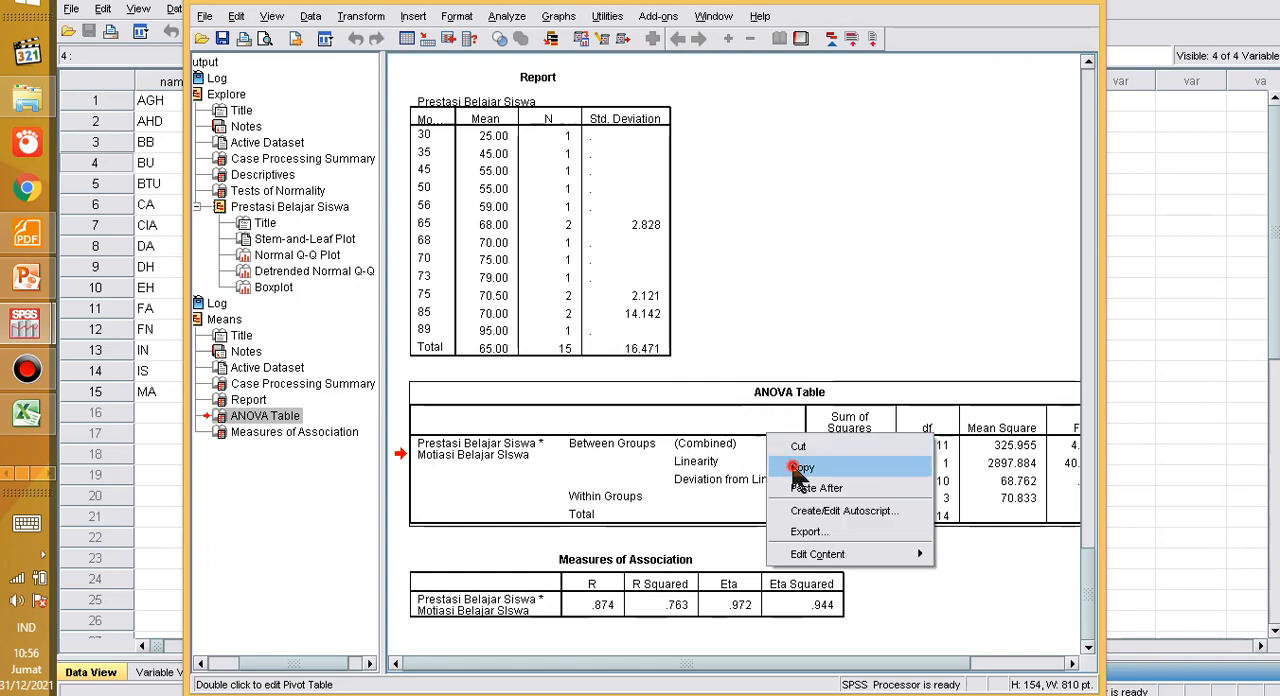
click(795, 467)
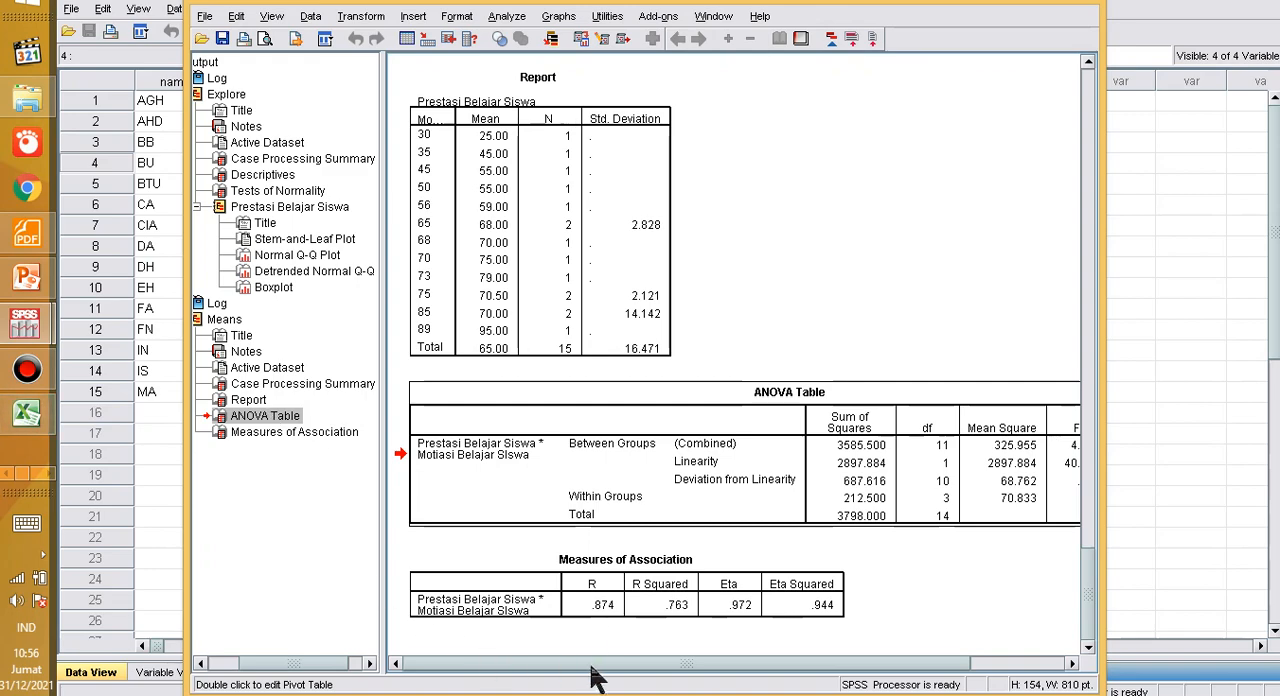
drag(552, 665, 717, 684)
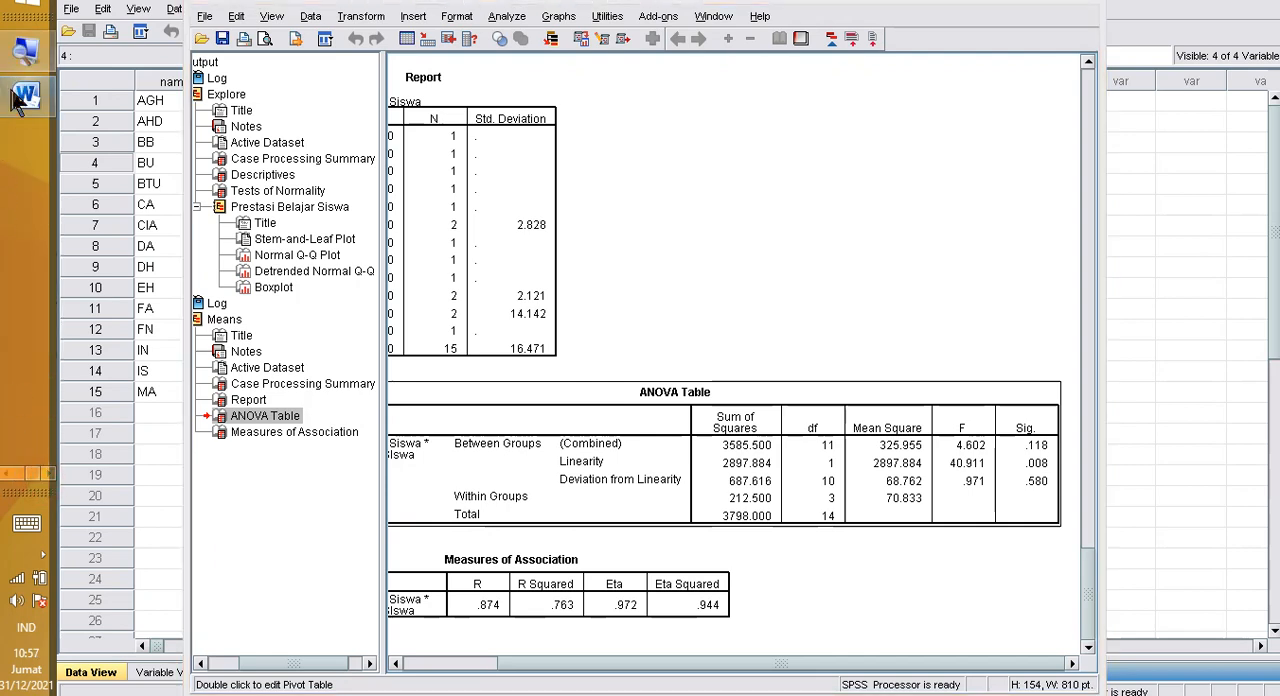
click(20, 98)
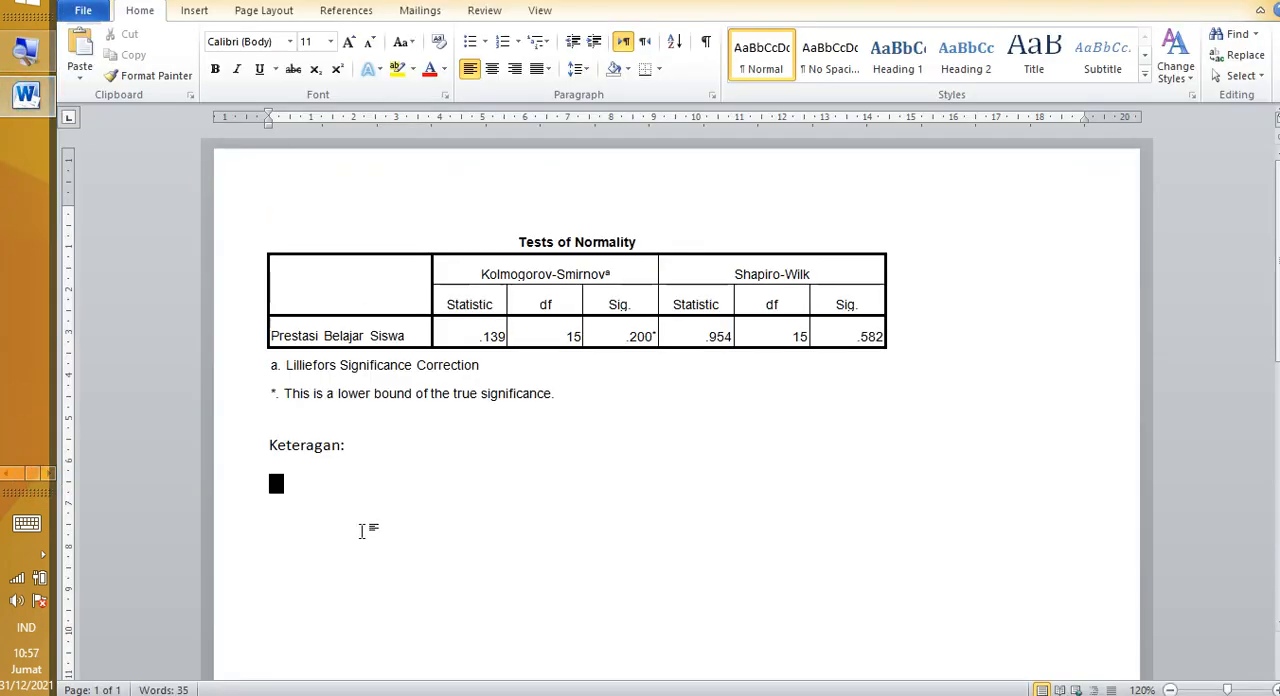
right_click(308, 503)
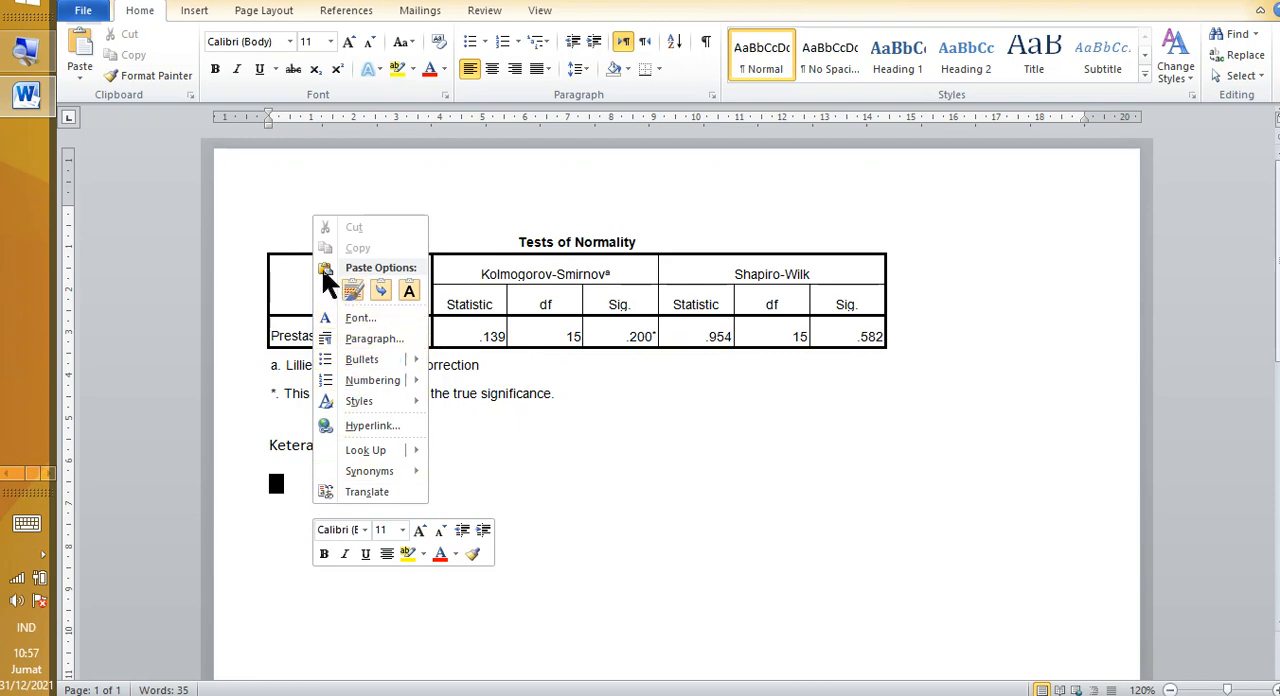
click(352, 291)
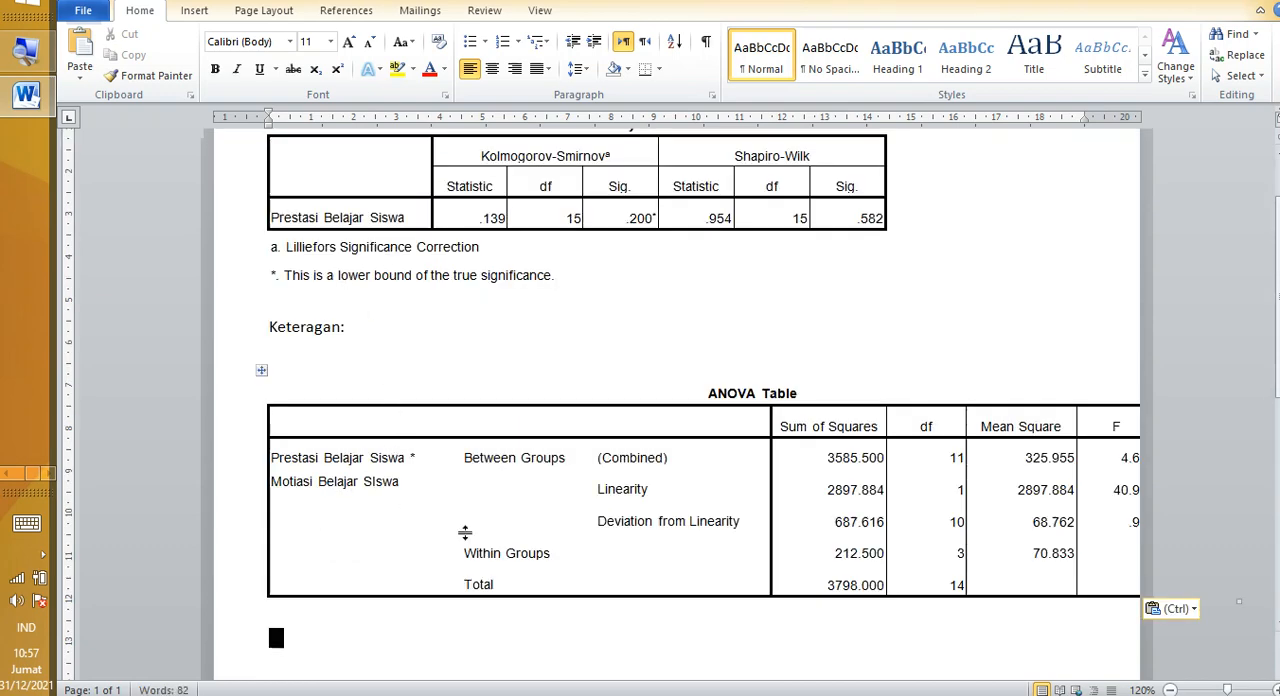
Step: Change the Word document's page orientation to landscape so the full width of the ANOVA Table fits
scroll(1003, 511, down, 1)
click(335, 444)
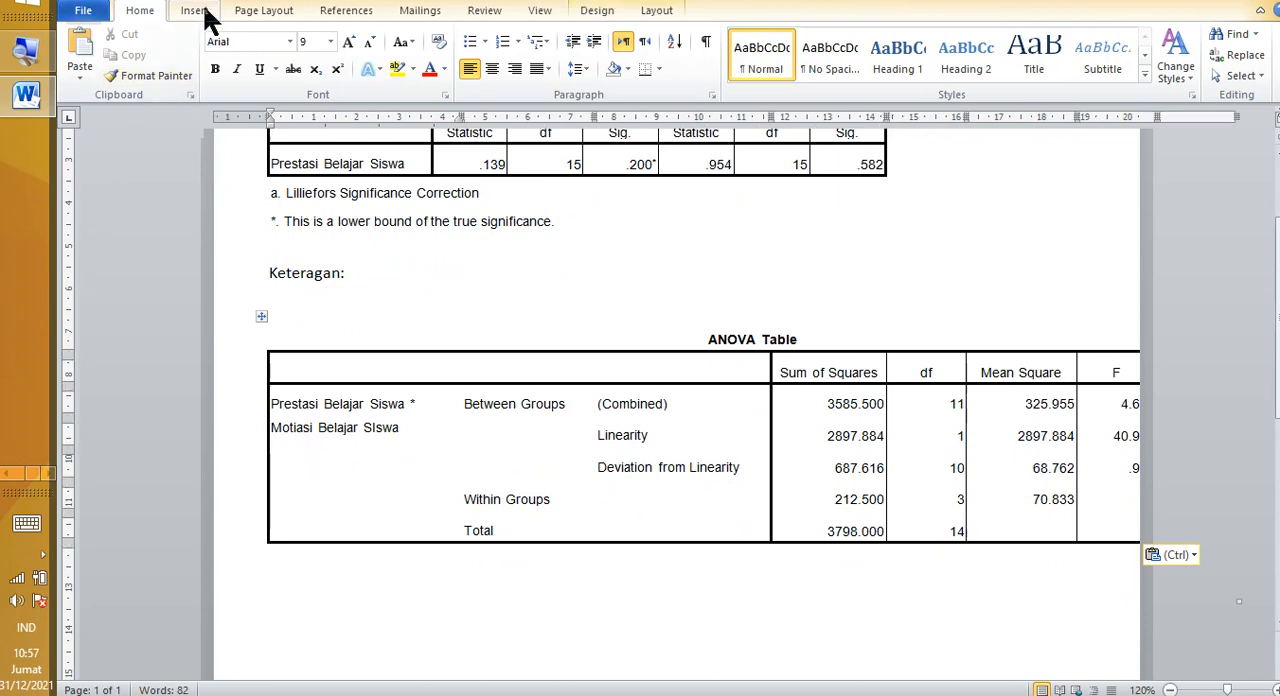
click(256, 11)
click(251, 52)
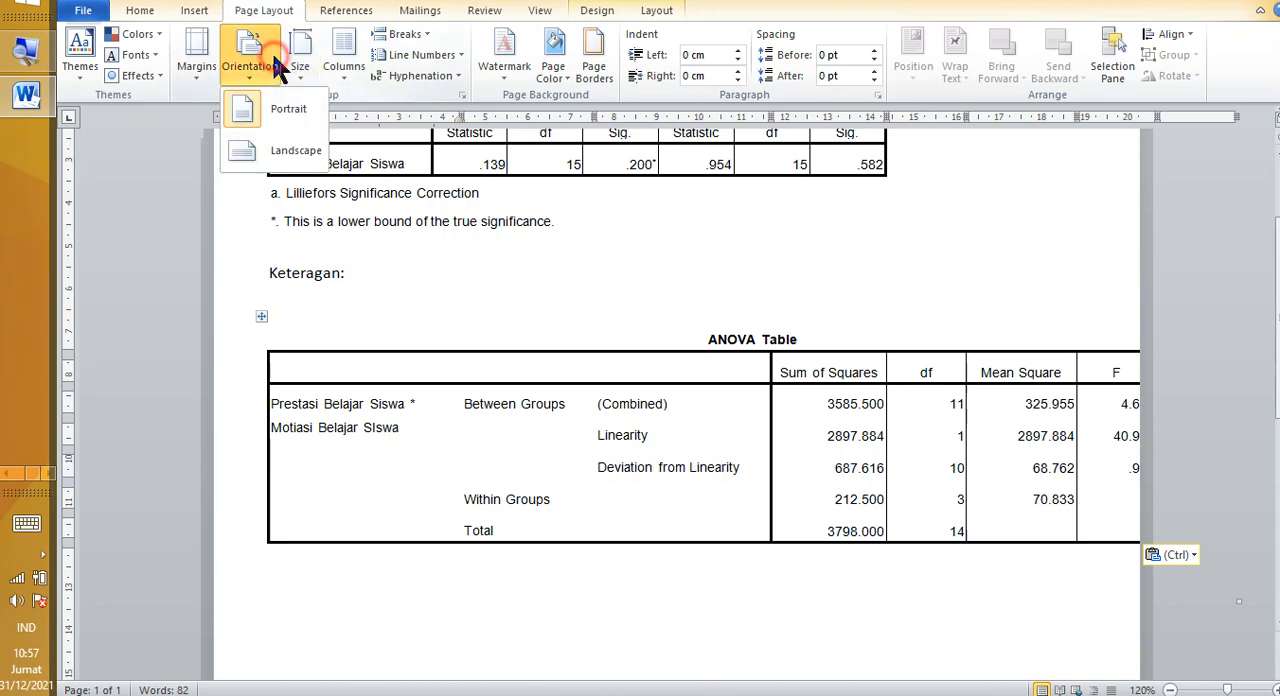
click(285, 155)
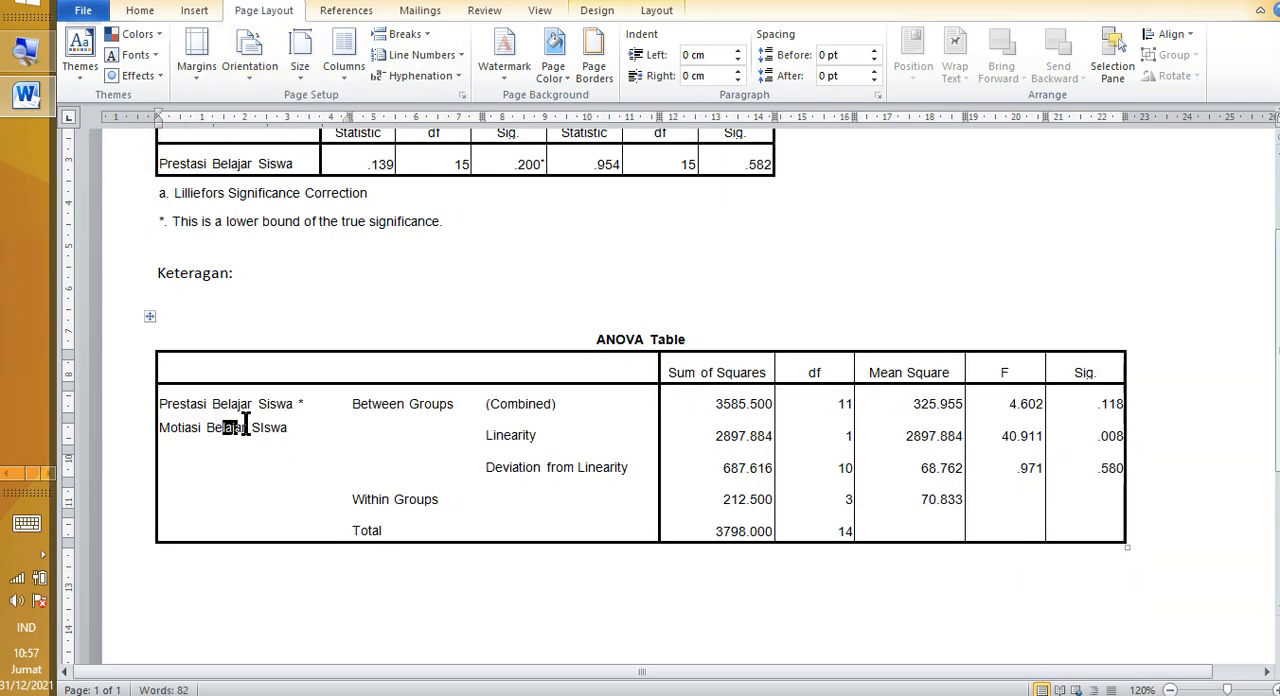
Step: Add the text "Keterangan:" below the ANOVA Table
scroll(235, 475, down, 3)
click(208, 472)
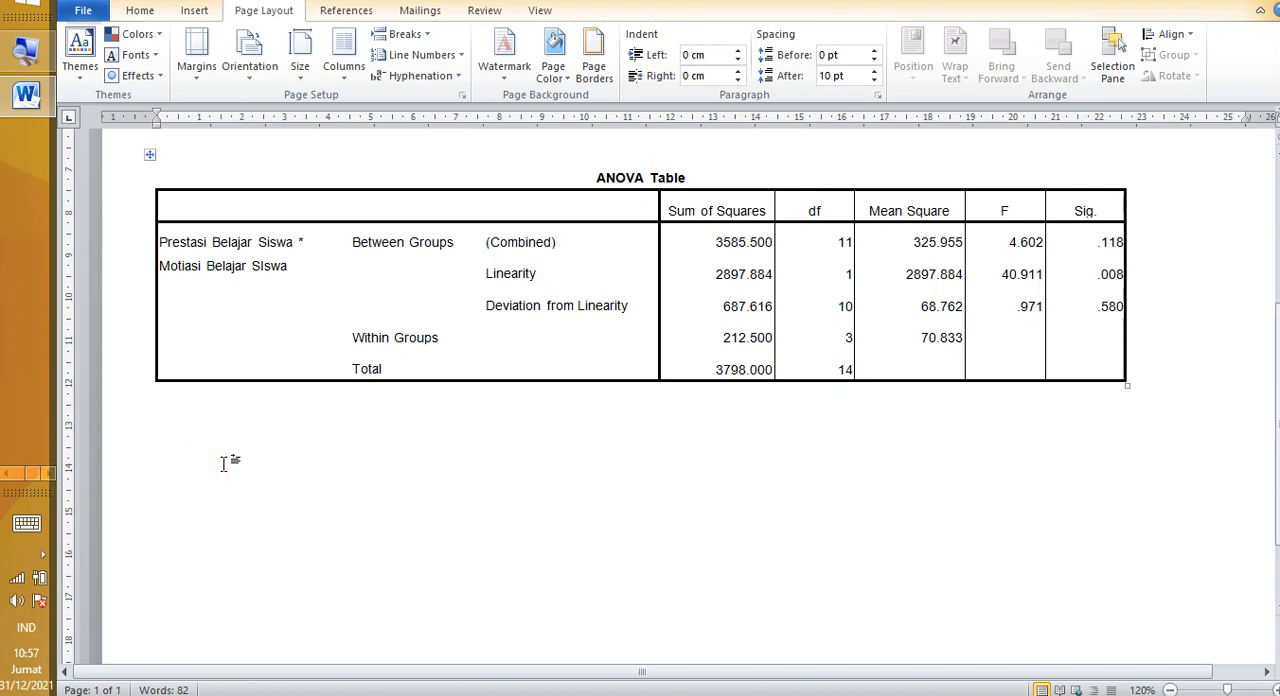
text(Keterangan:)
Step: Select the Deviation from Linearity row of the ANOVA Table and examine its values up to Sig
scroll(222, 458, up, 7)
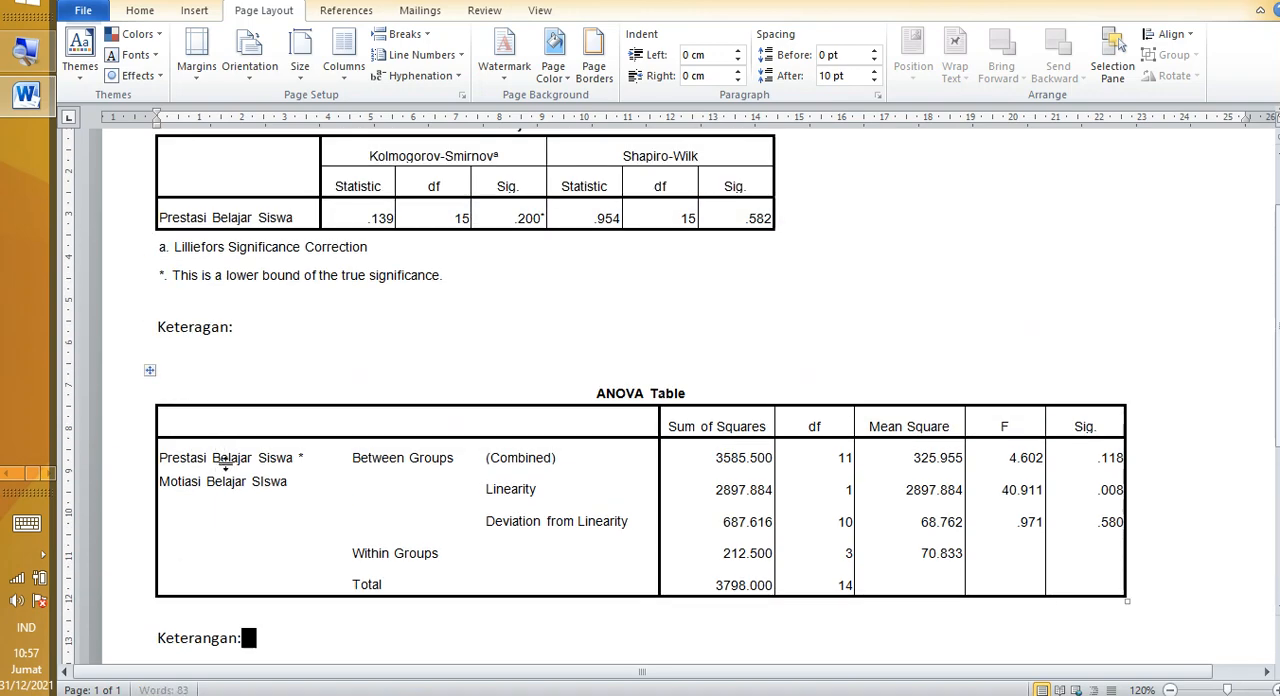
scroll(174, 371, down, 6)
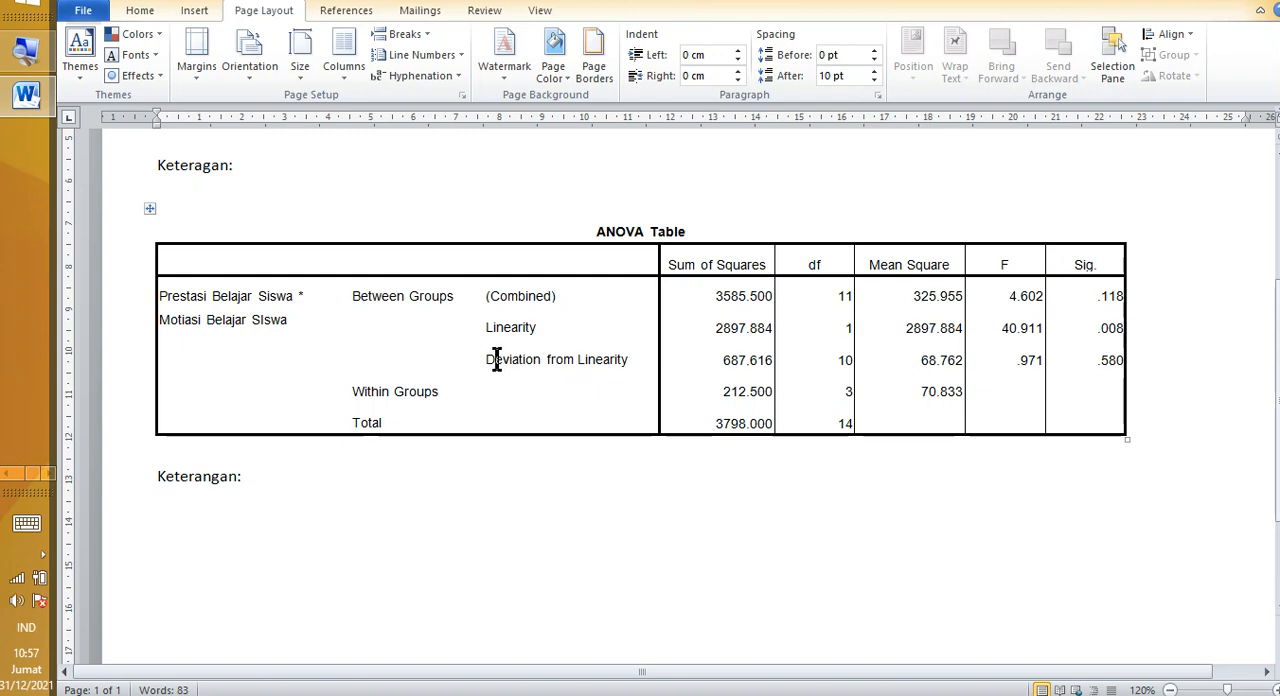
drag(497, 360, 1149, 359)
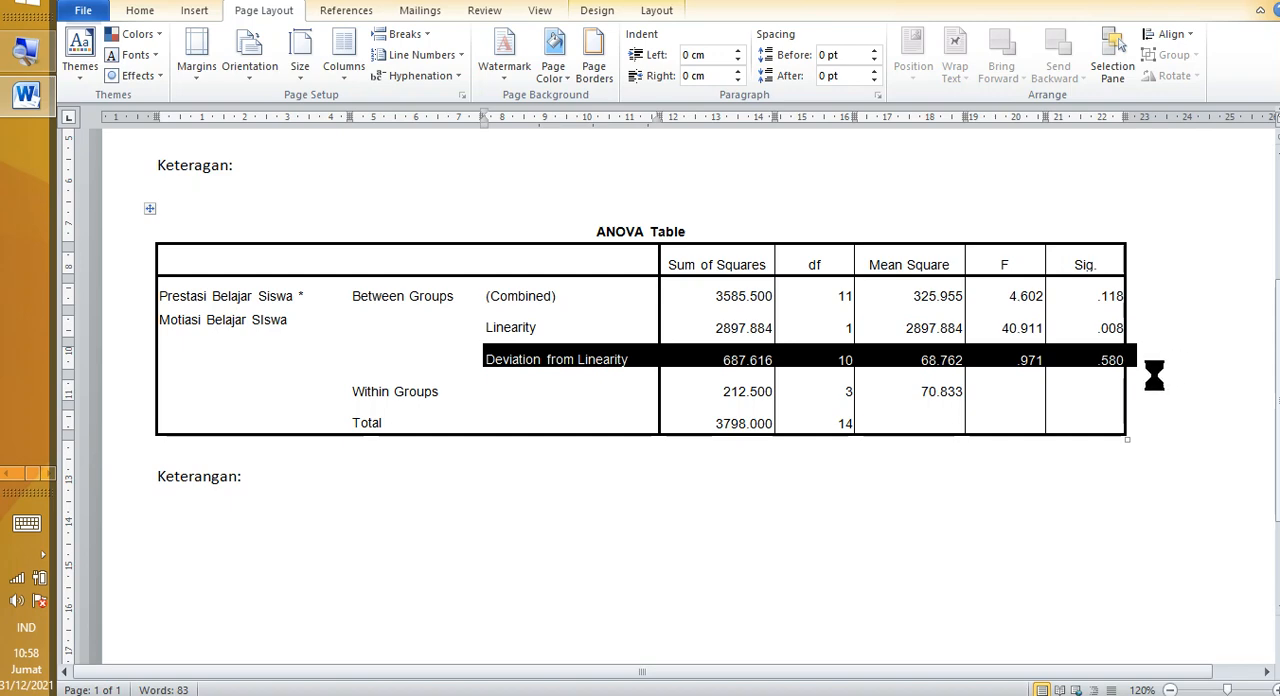
Step: Switch to the statistics PDF, highlight the bulleted list of product moment correlation requirements to review it, and return to the Word document
click(6, 473)
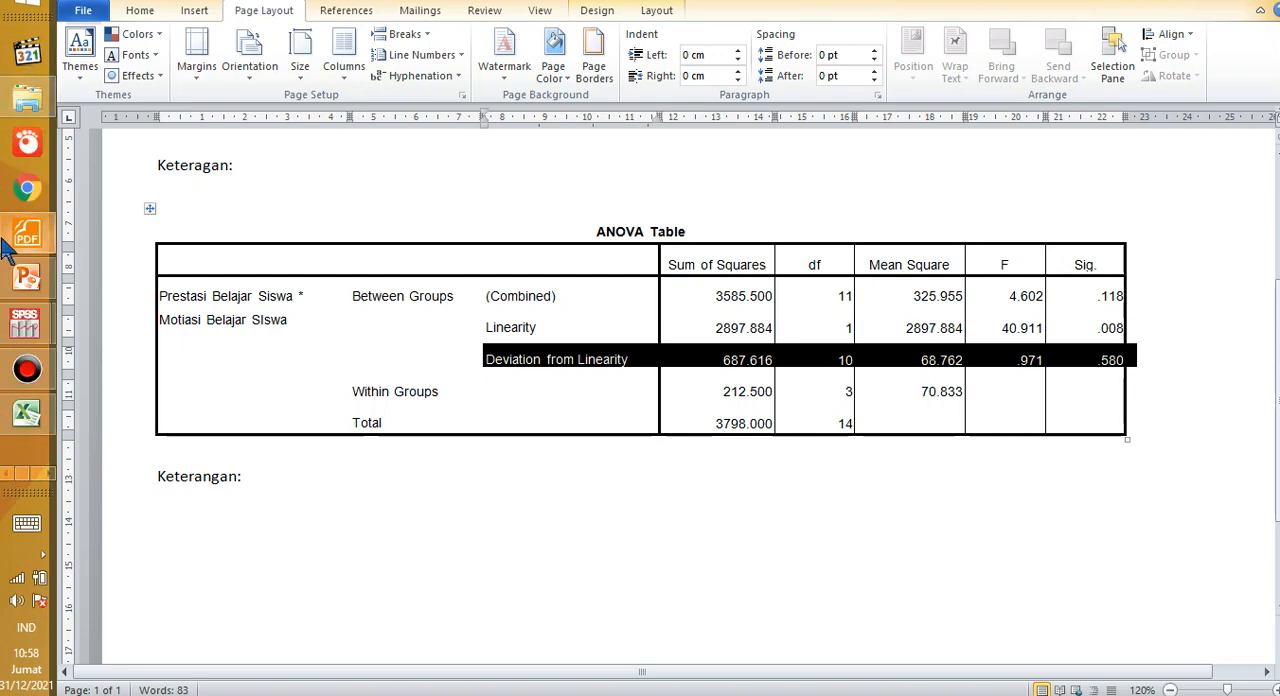
mouse_move(27, 246)
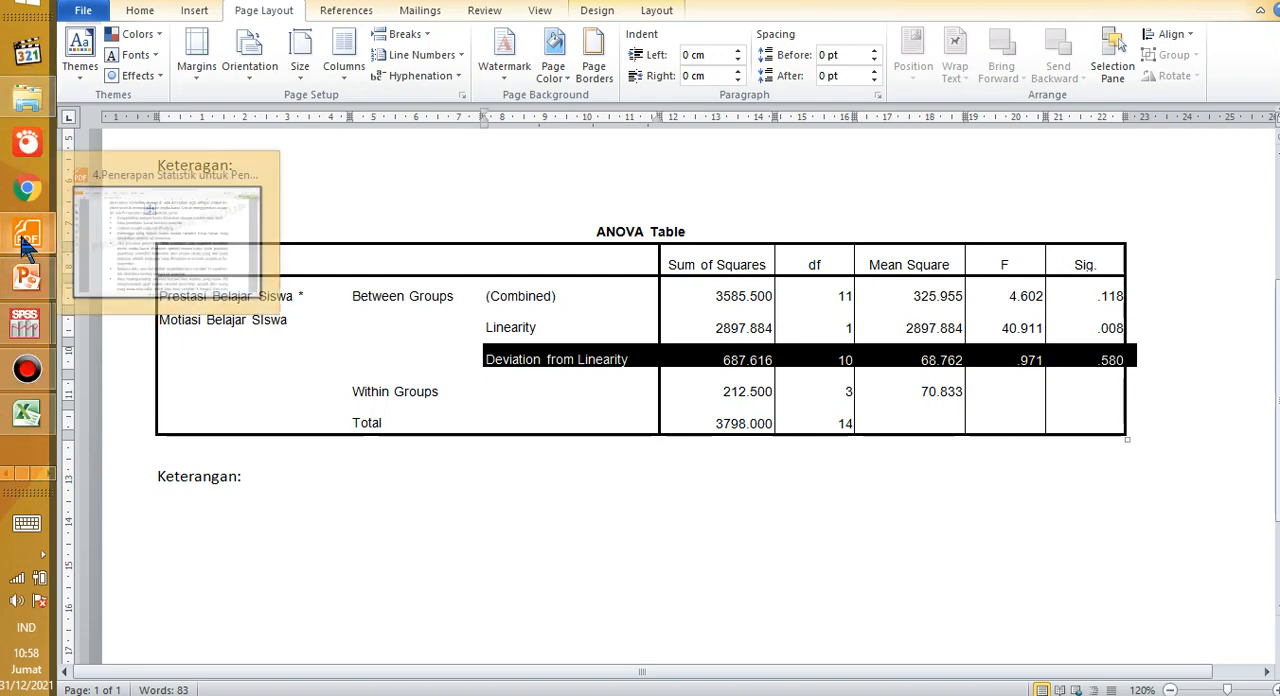
click(190, 232)
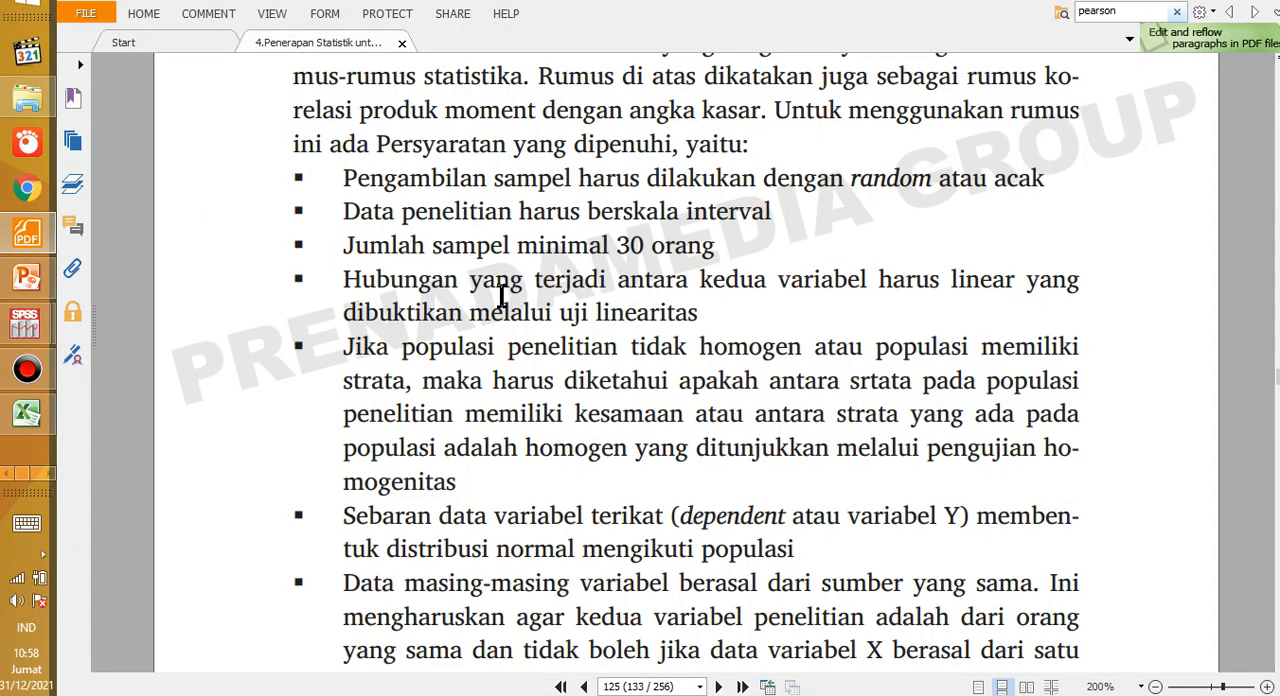
scroll(502, 296, up, 1)
drag(340, 236, 1023, 573)
scroll(500, 315, down, 3)
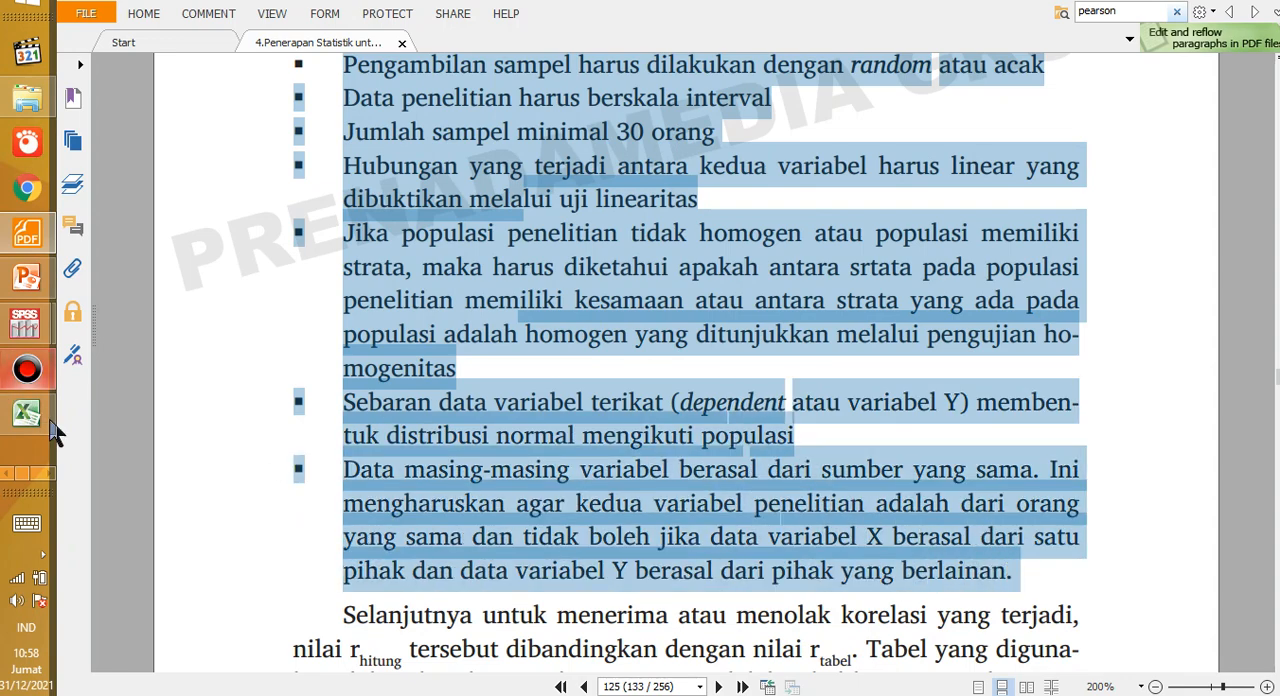
click(44, 472)
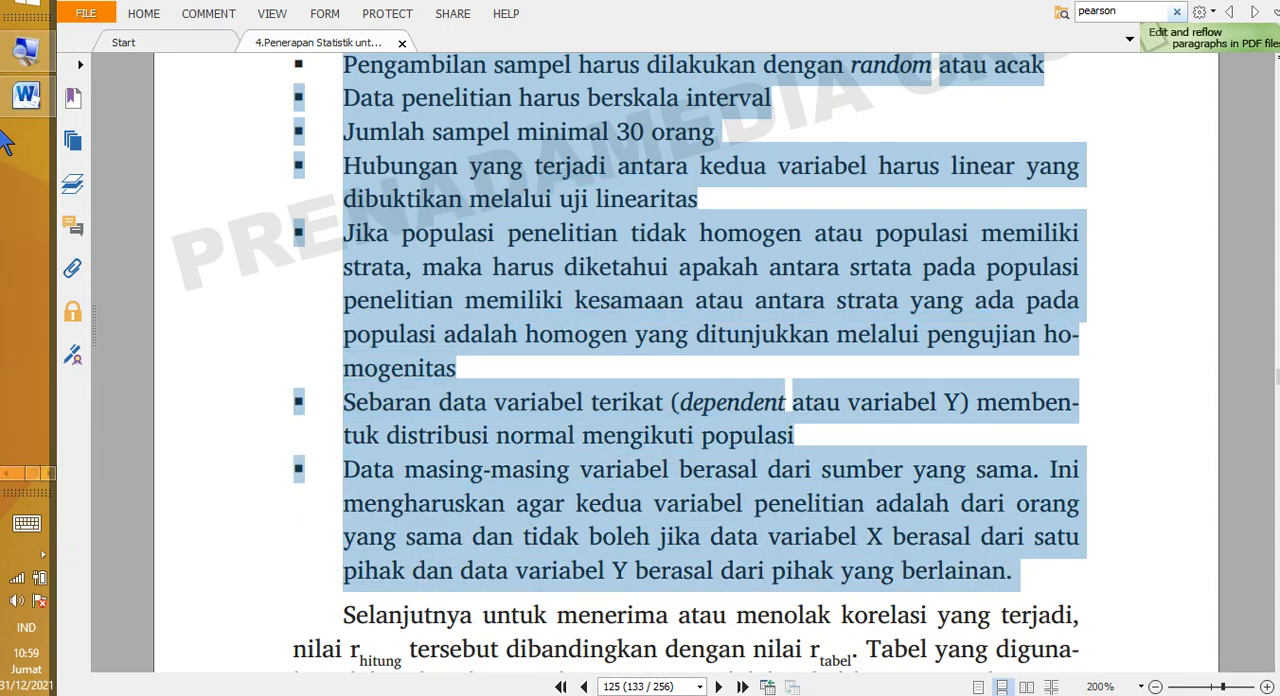
click(20, 98)
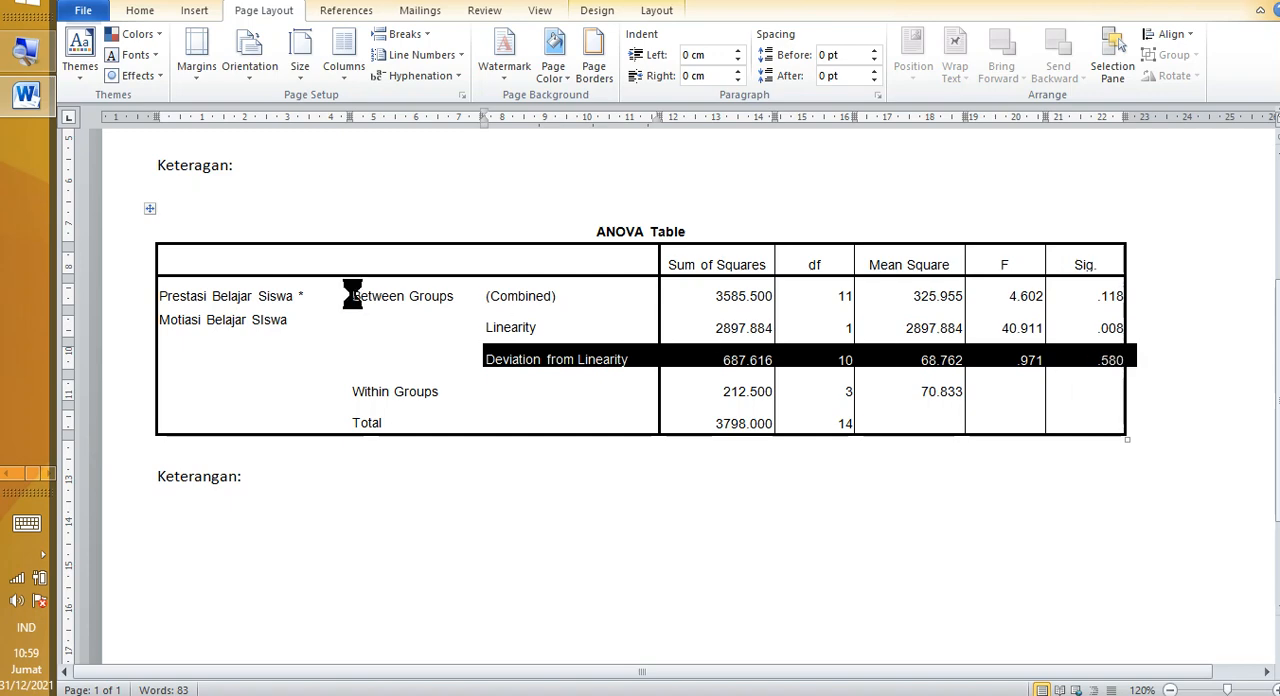
Step: Switch to Input_data.sav in SPSS and compare the paired Mot_Bel and Prest_Mtk values across the first eight cases
click(5, 472)
mouse_move(6, 245)
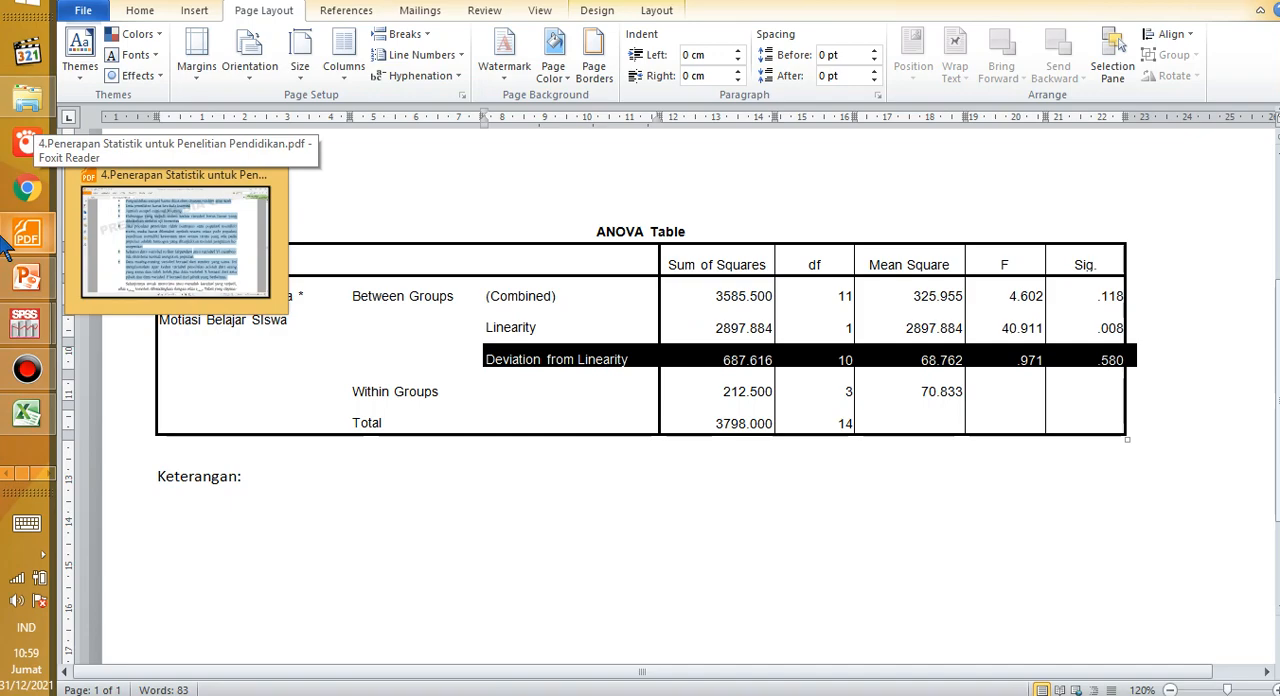
mouse_move(27, 340)
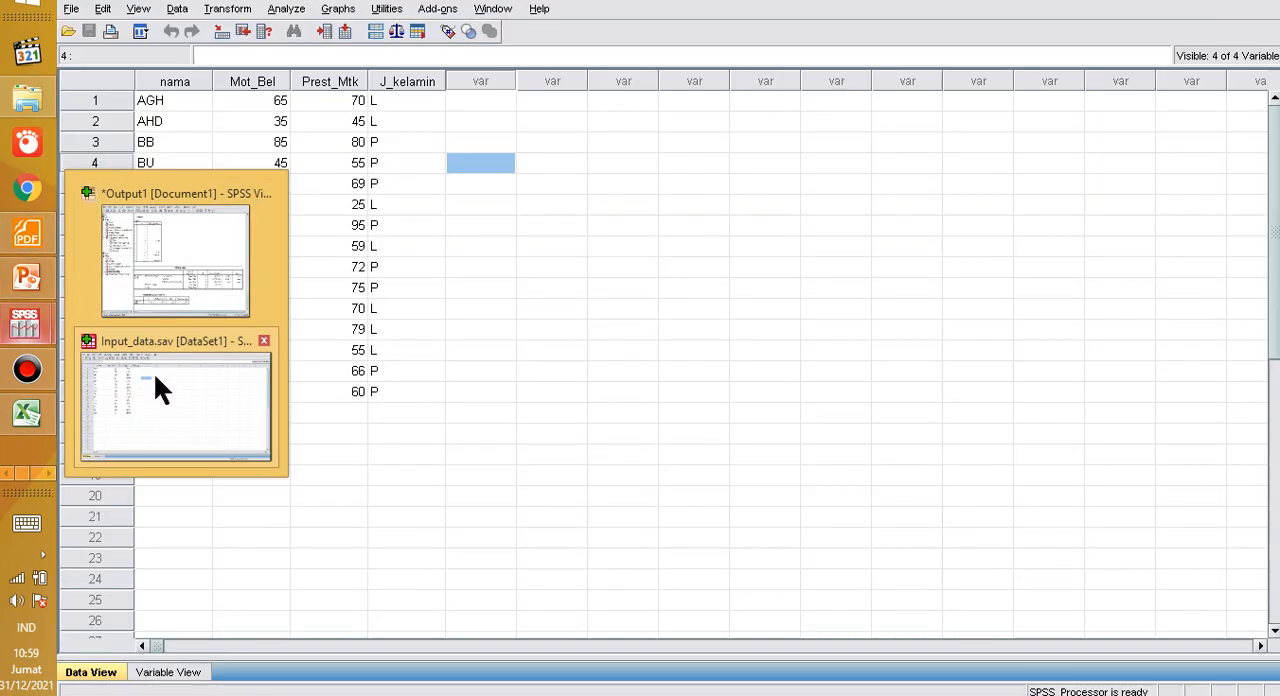
click(153, 371)
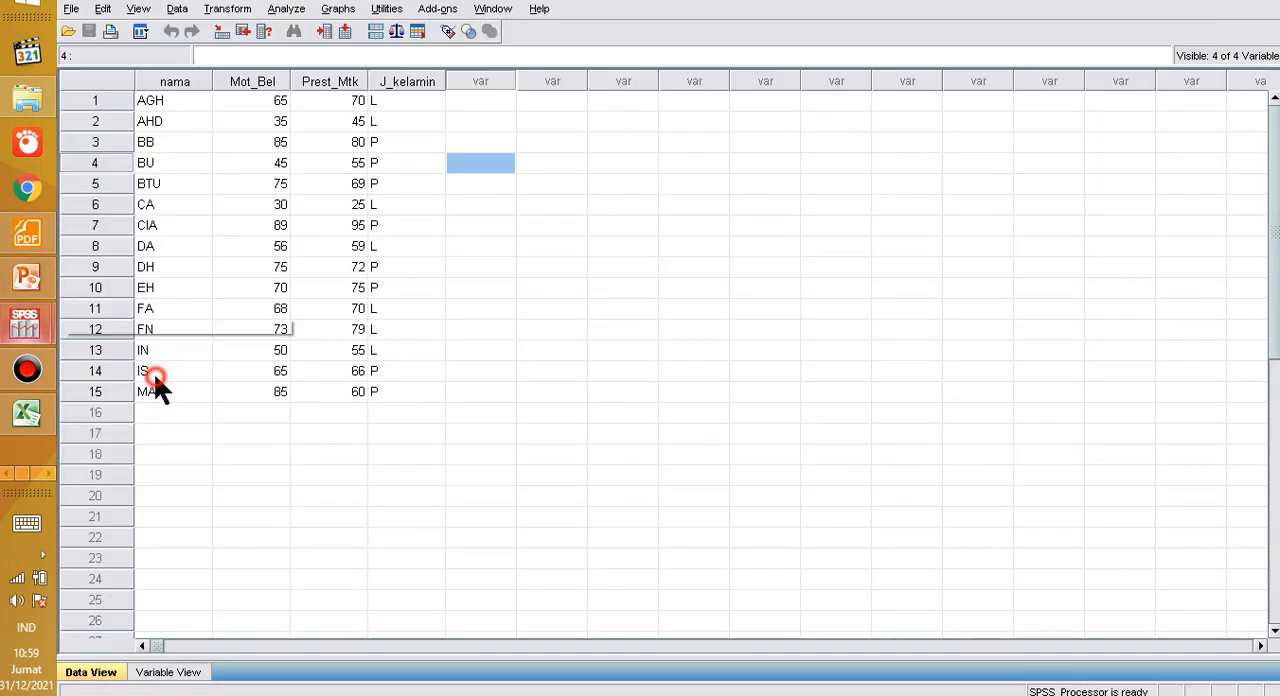
click(250, 247)
click(224, 164)
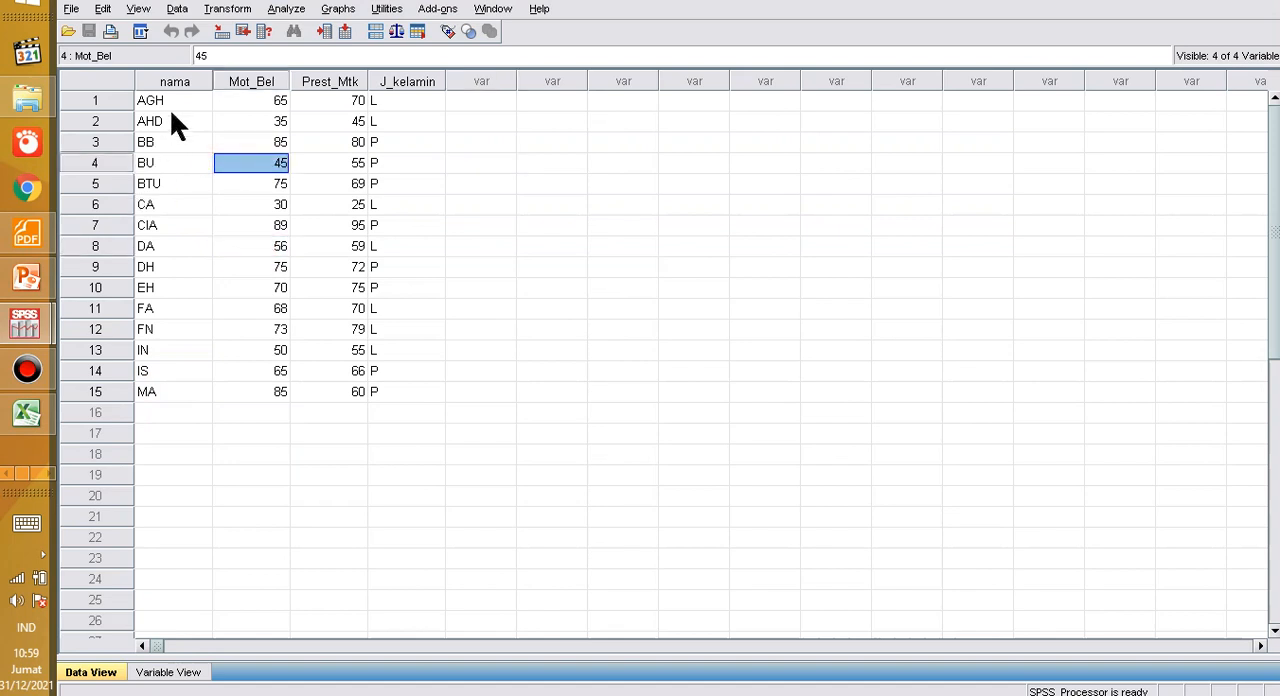
click(258, 100)
click(316, 101)
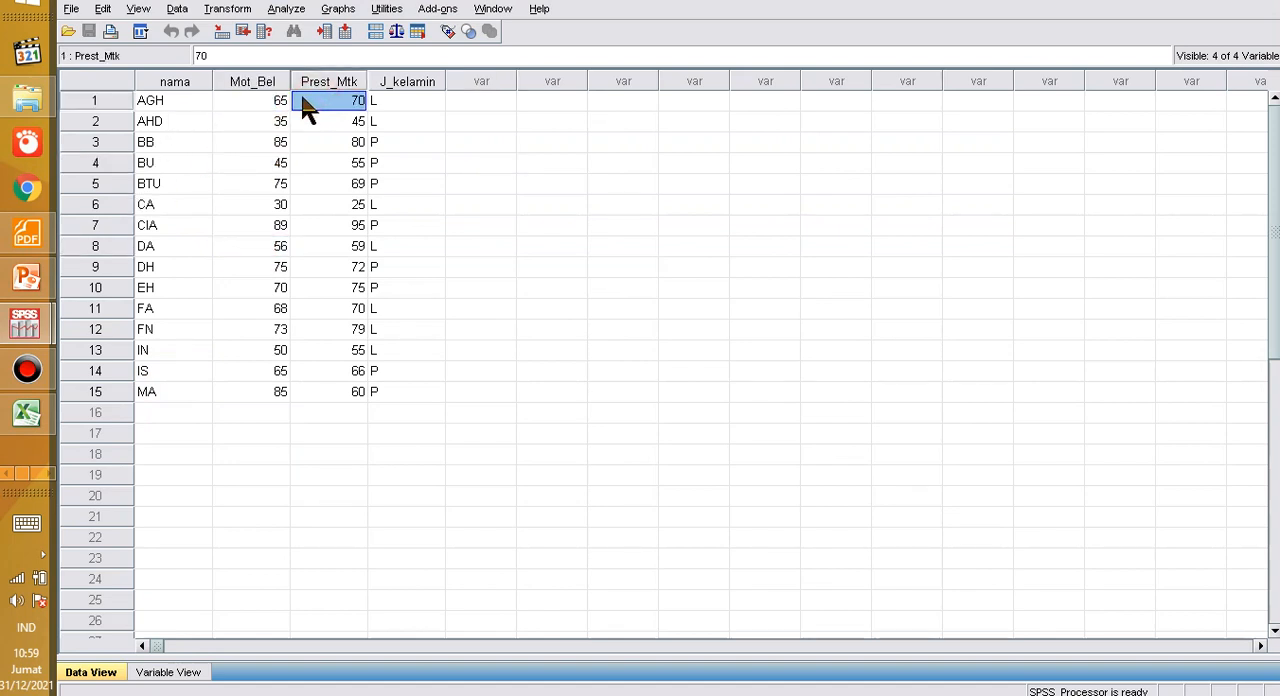
click(226, 140)
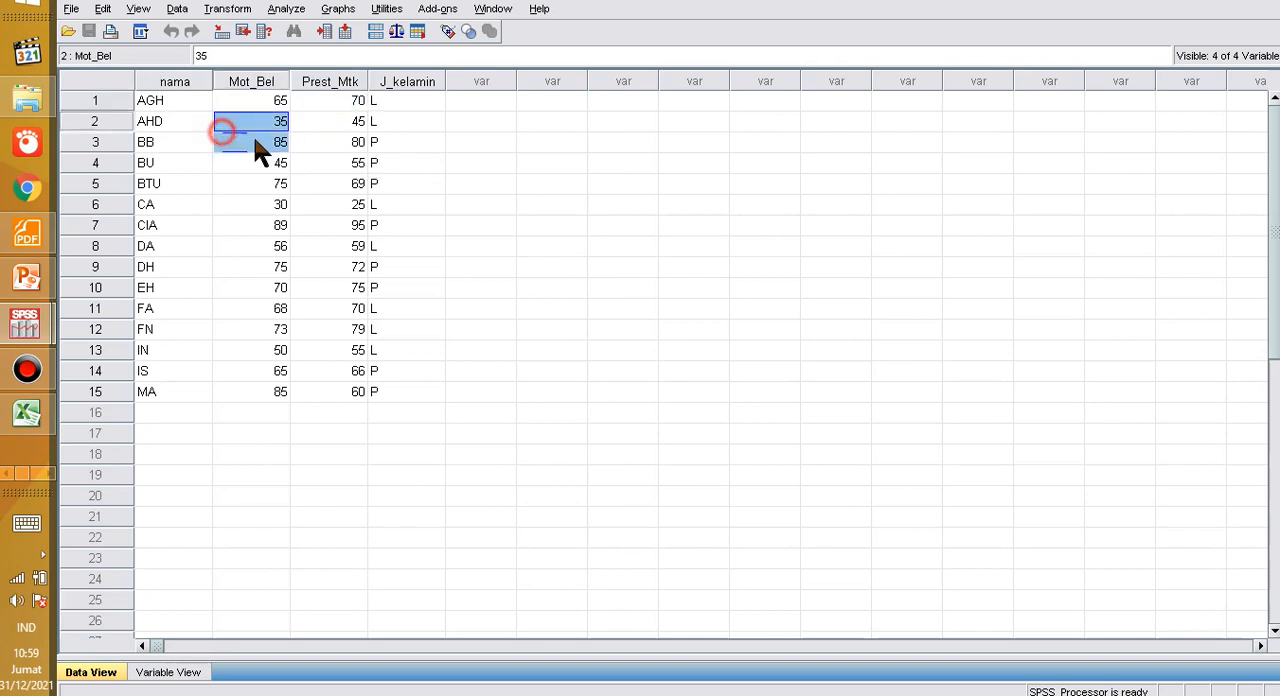
click(318, 141)
click(312, 166)
click(276, 185)
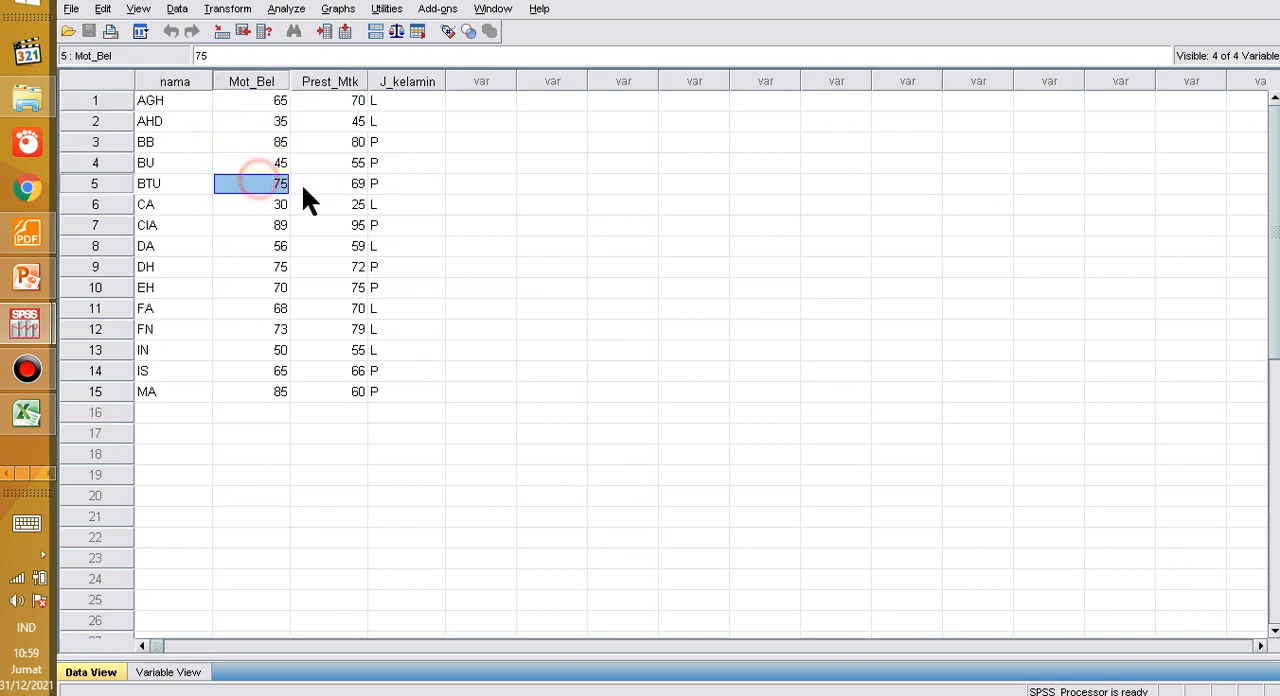
click(303, 184)
click(282, 204)
click(306, 208)
click(312, 224)
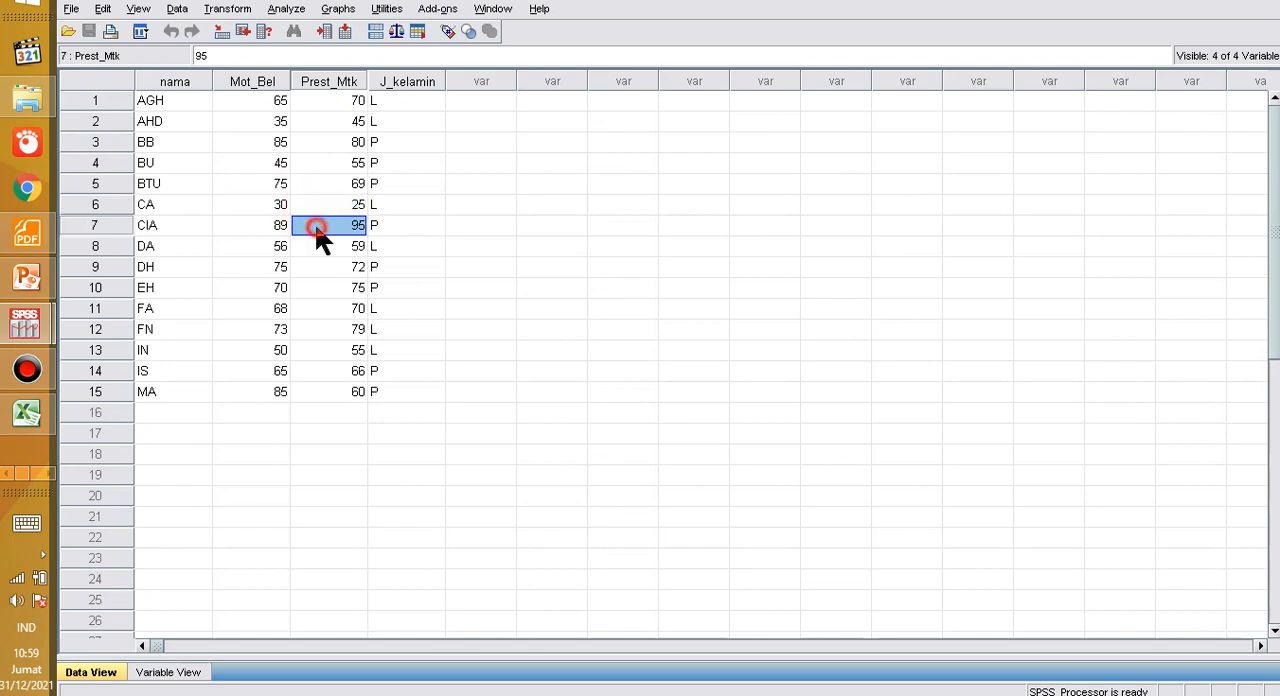
click(277, 230)
click(248, 247)
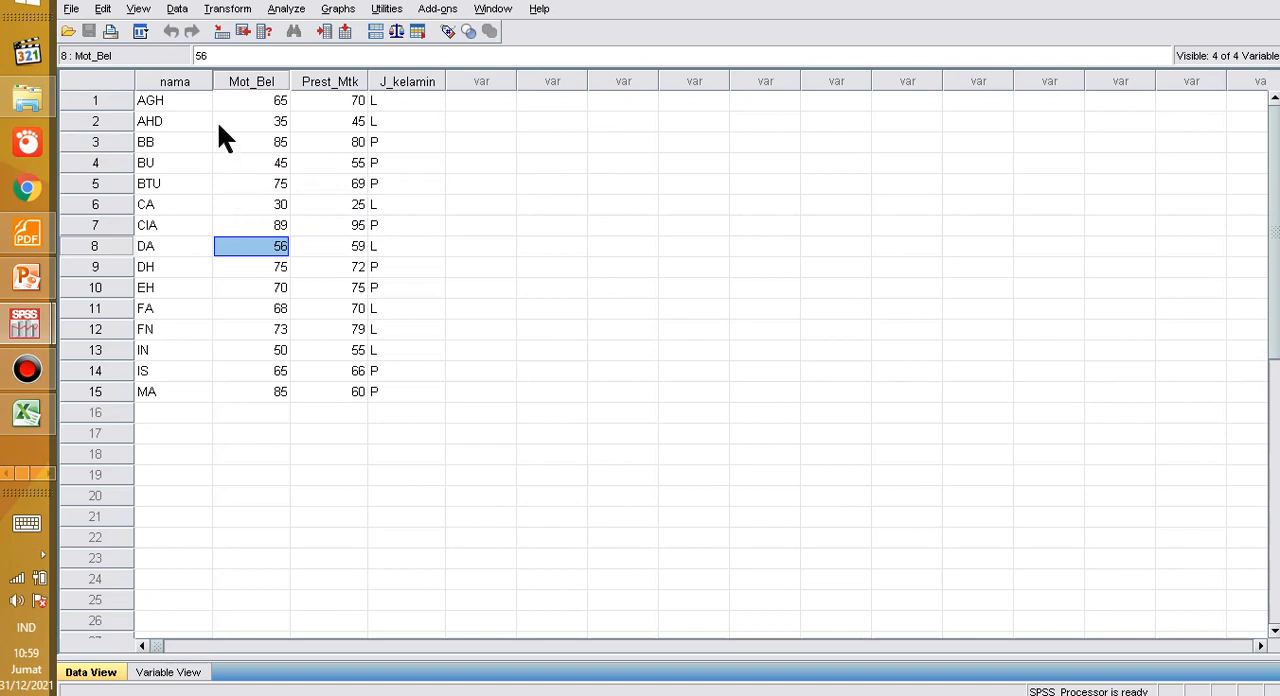
click(286, 10)
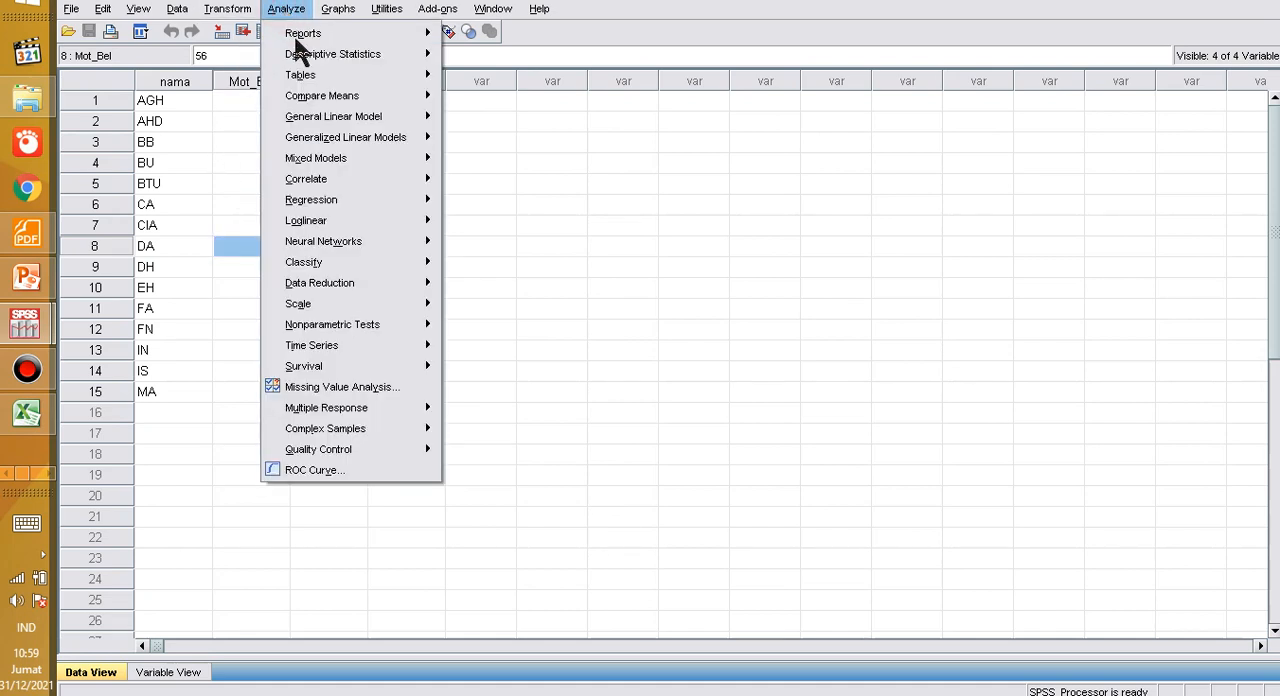
mouse_move(364, 182)
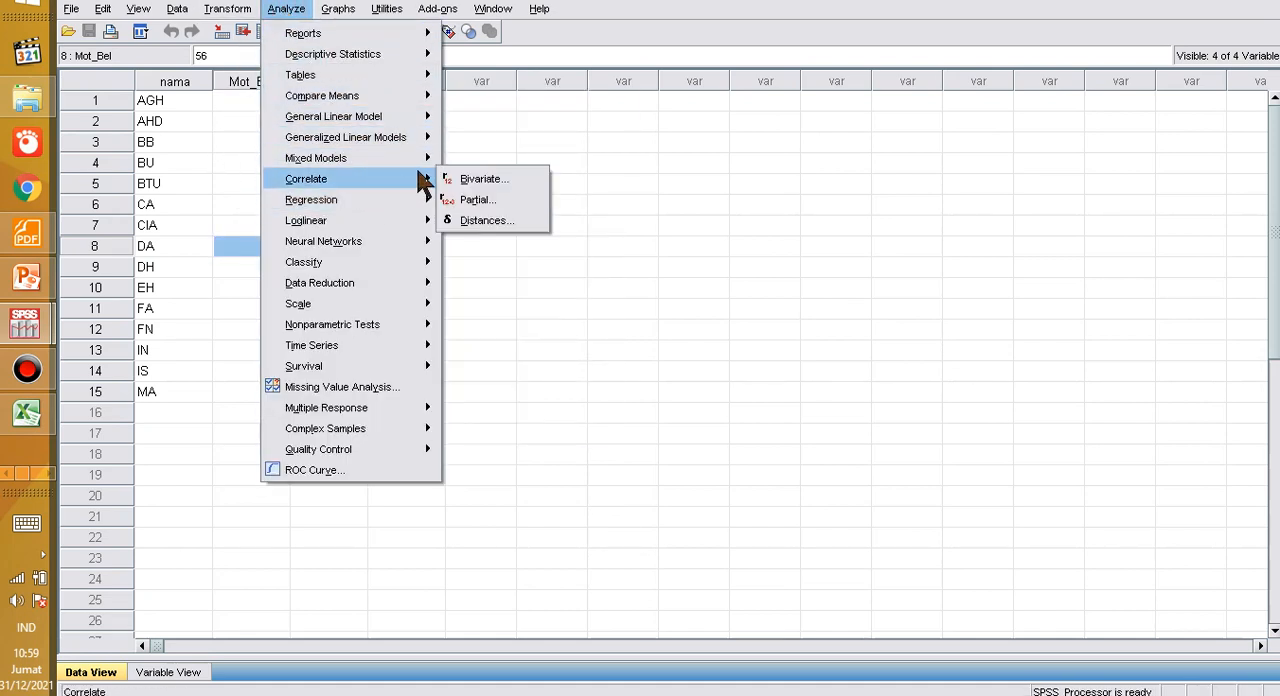
click(478, 179)
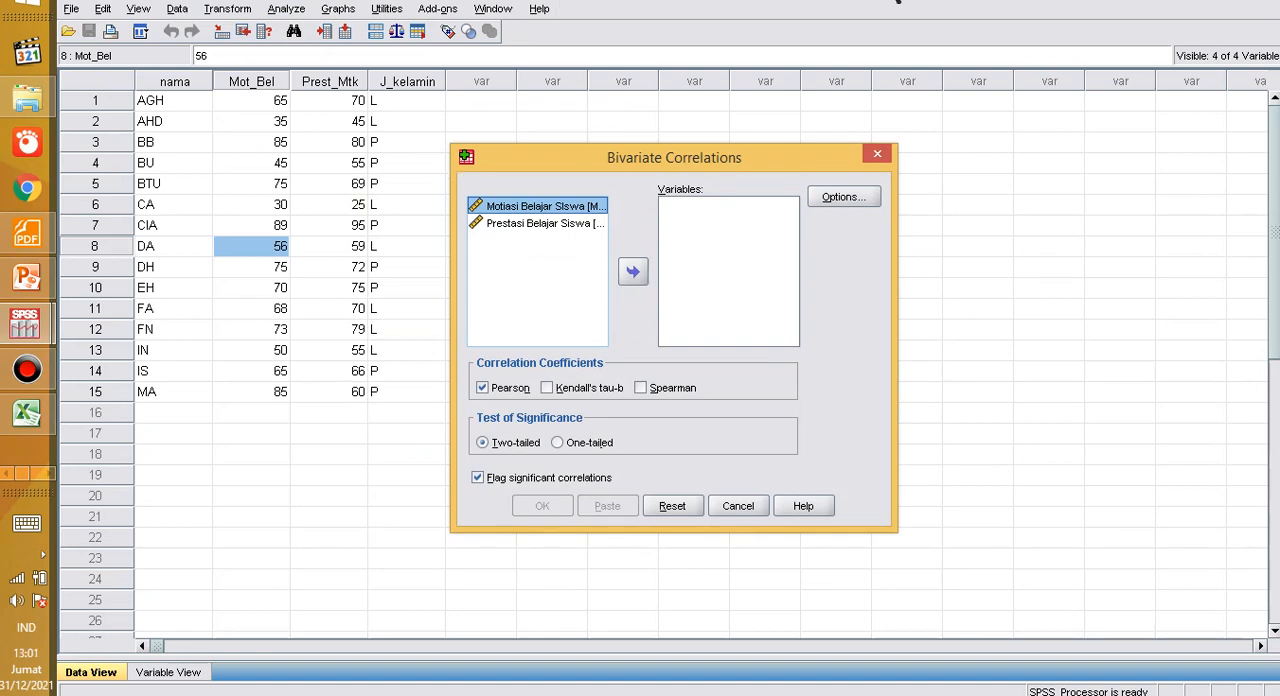
click(884, 155)
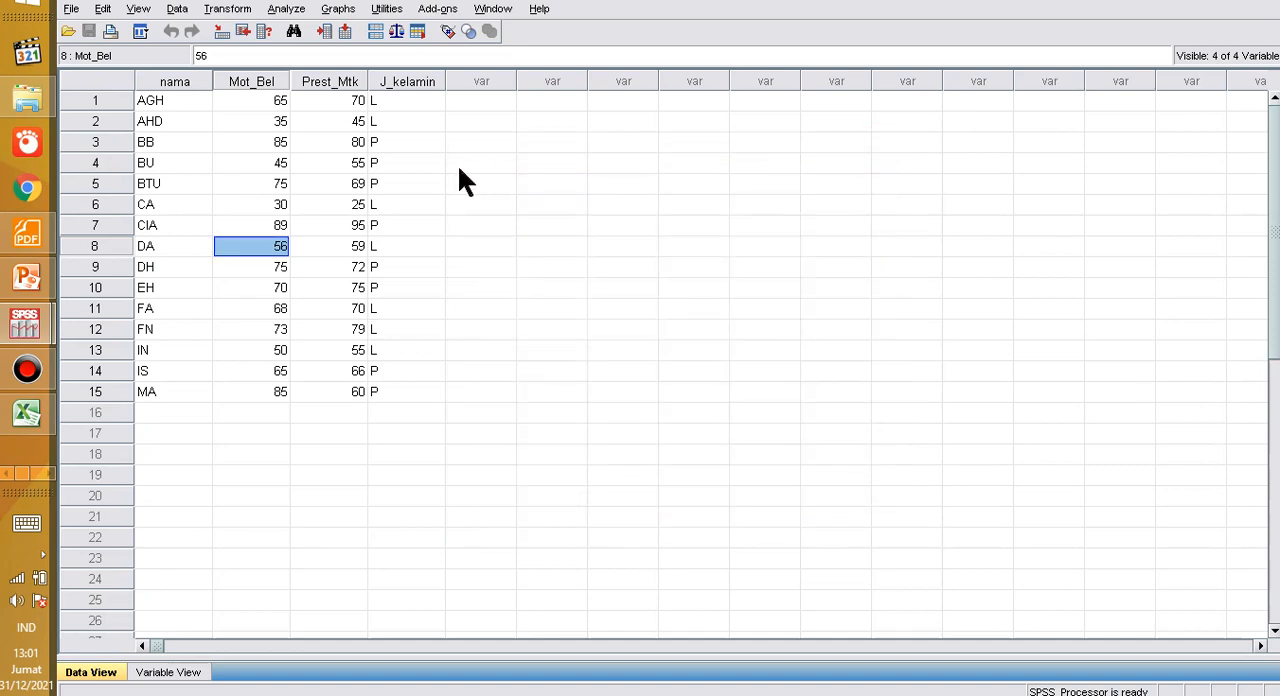
Step: Set up a bivariate correlation with Prestasi Belajar Siswa and Motiasi Belajar SIswa as the variables
click(288, 12)
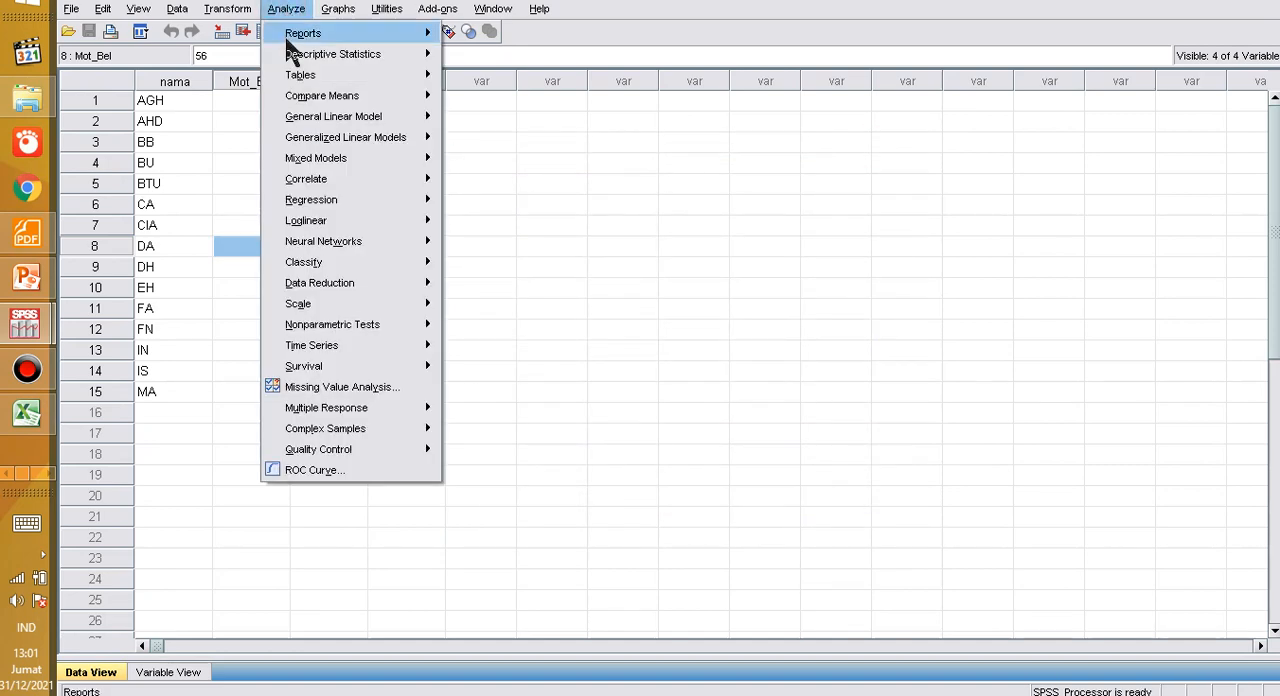
mouse_move(305, 57)
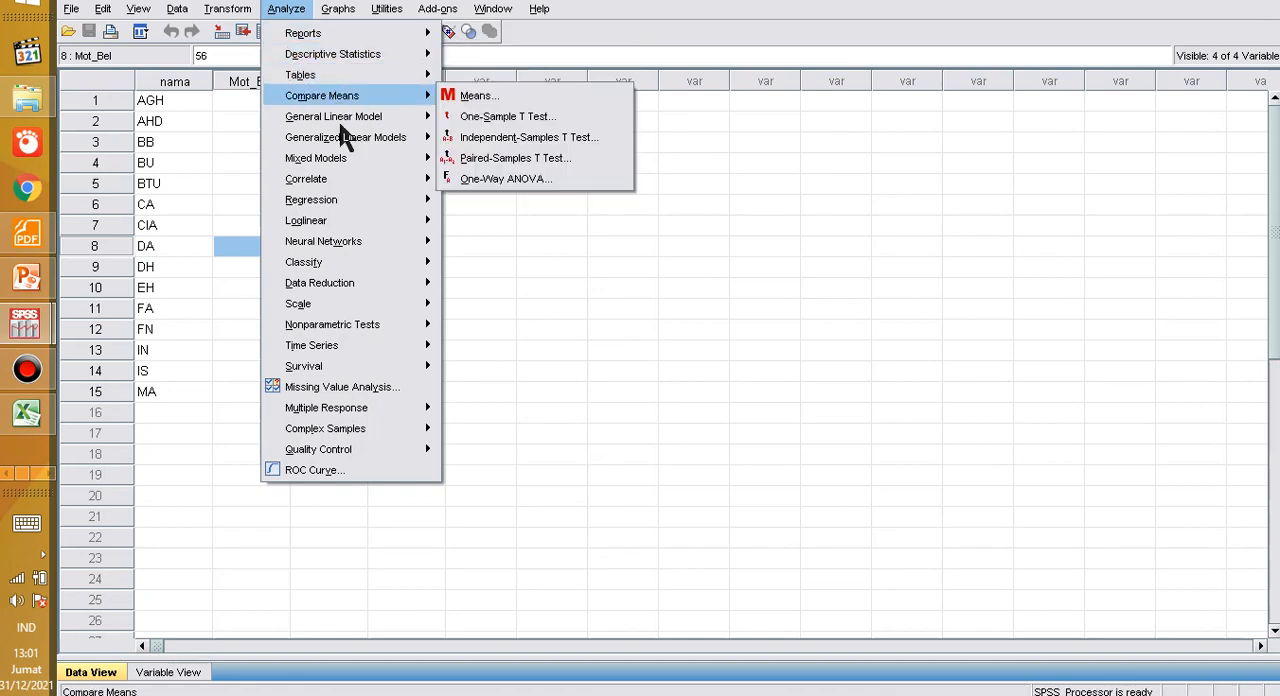
mouse_move(401, 179)
click(455, 185)
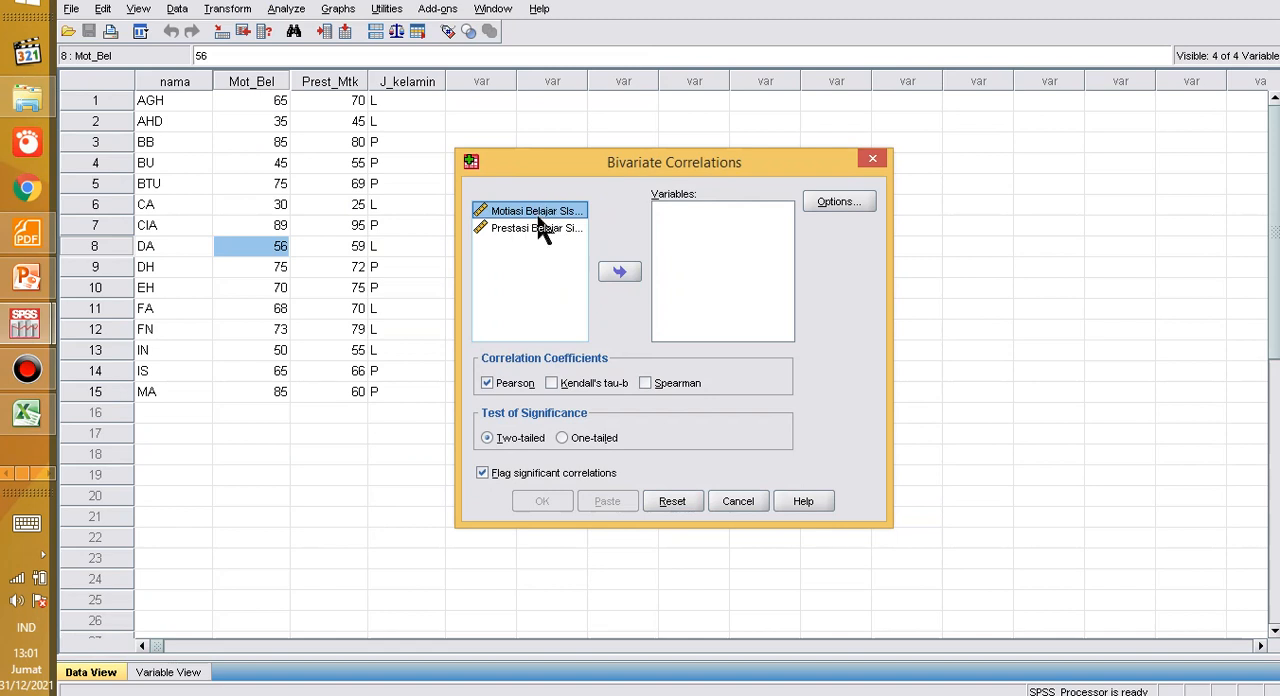
click(531, 228)
click(525, 212)
click(520, 228)
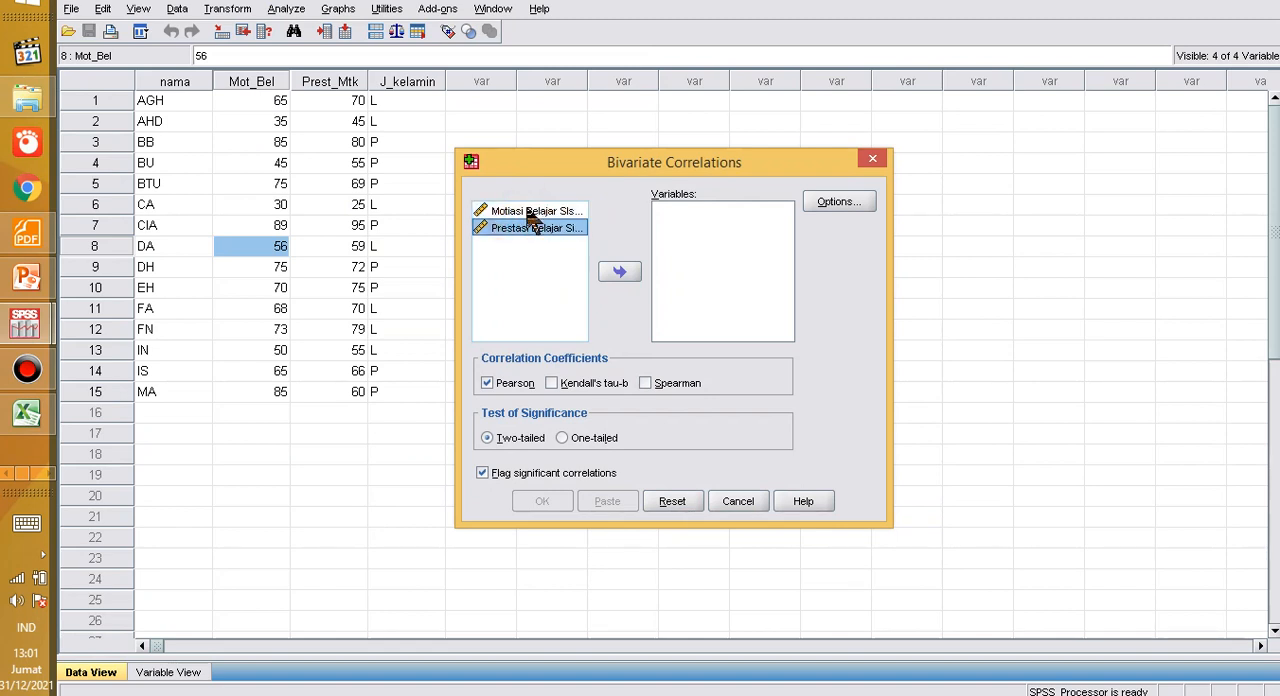
click(515, 211)
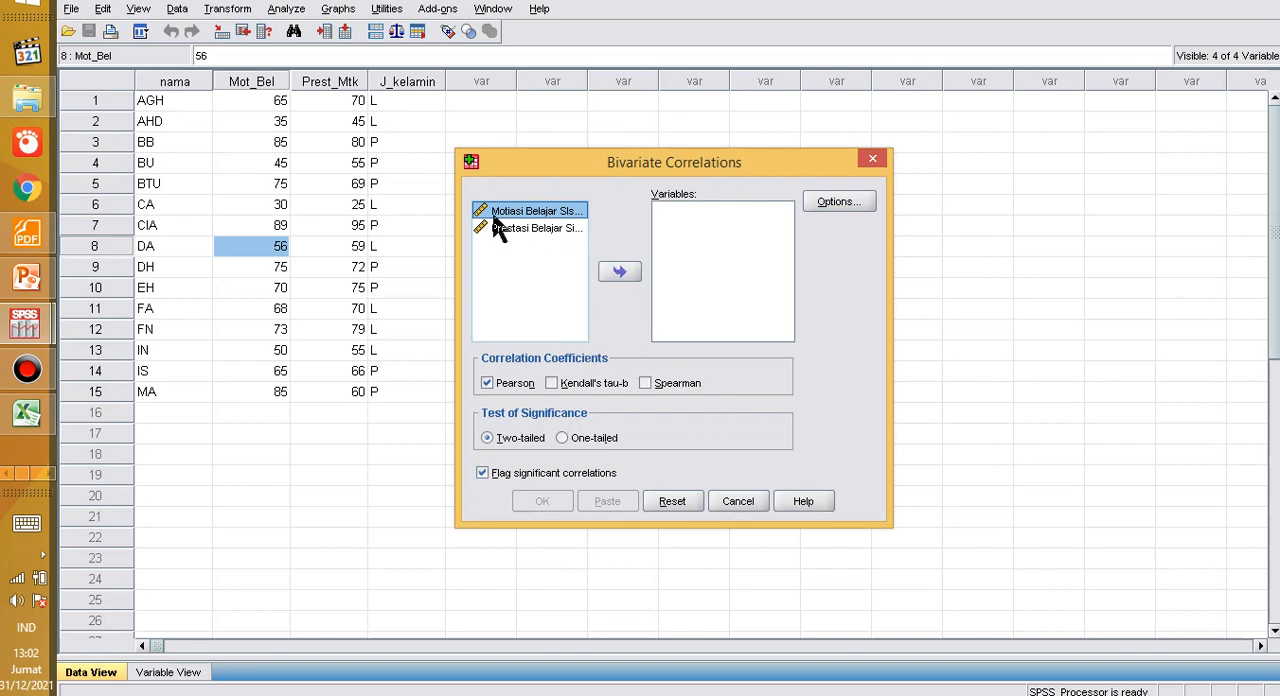
click(514, 228)
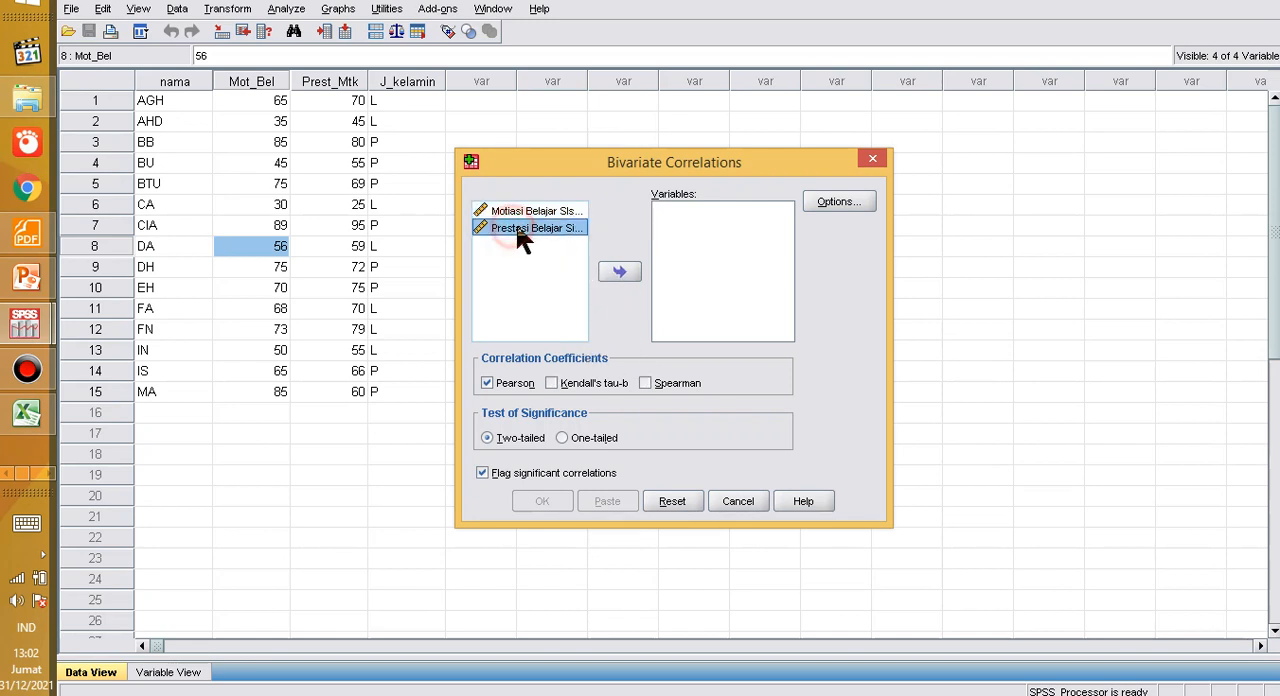
click(619, 271)
click(533, 218)
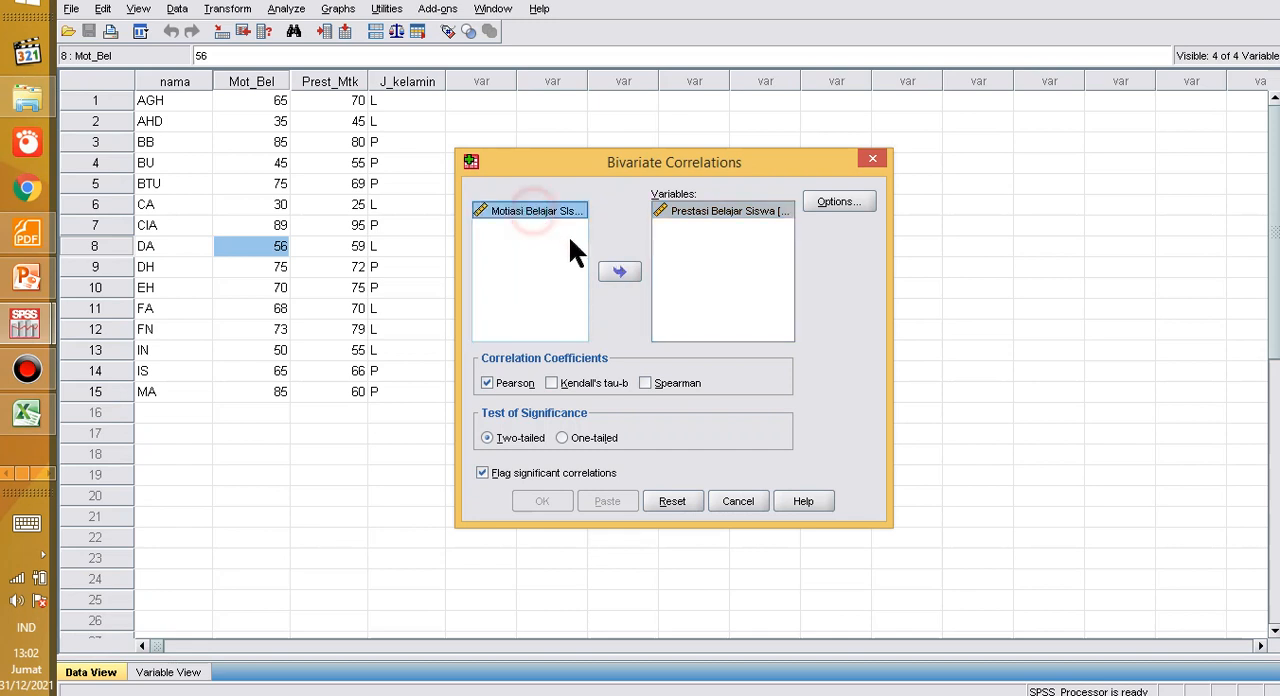
click(619, 271)
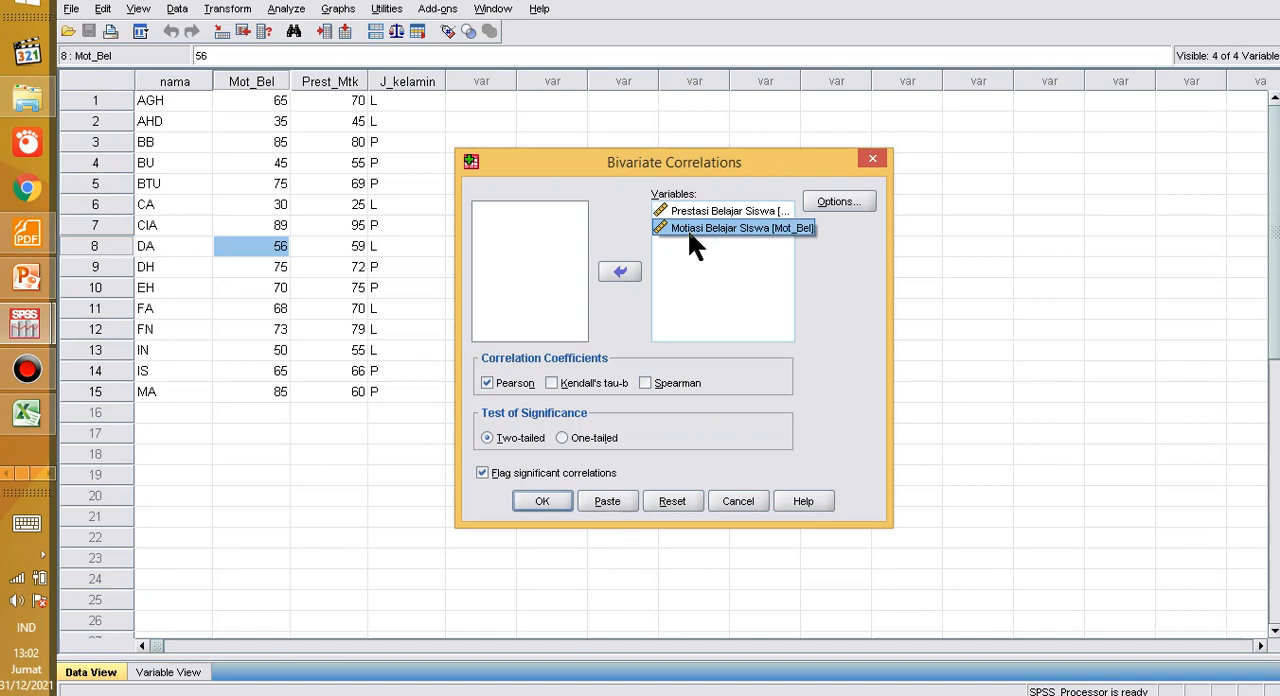
Step: Accept the correlation options with cases excluded pairwise, and run the two-tailed Pearson correlation with significant correlations flagged
click(840, 201)
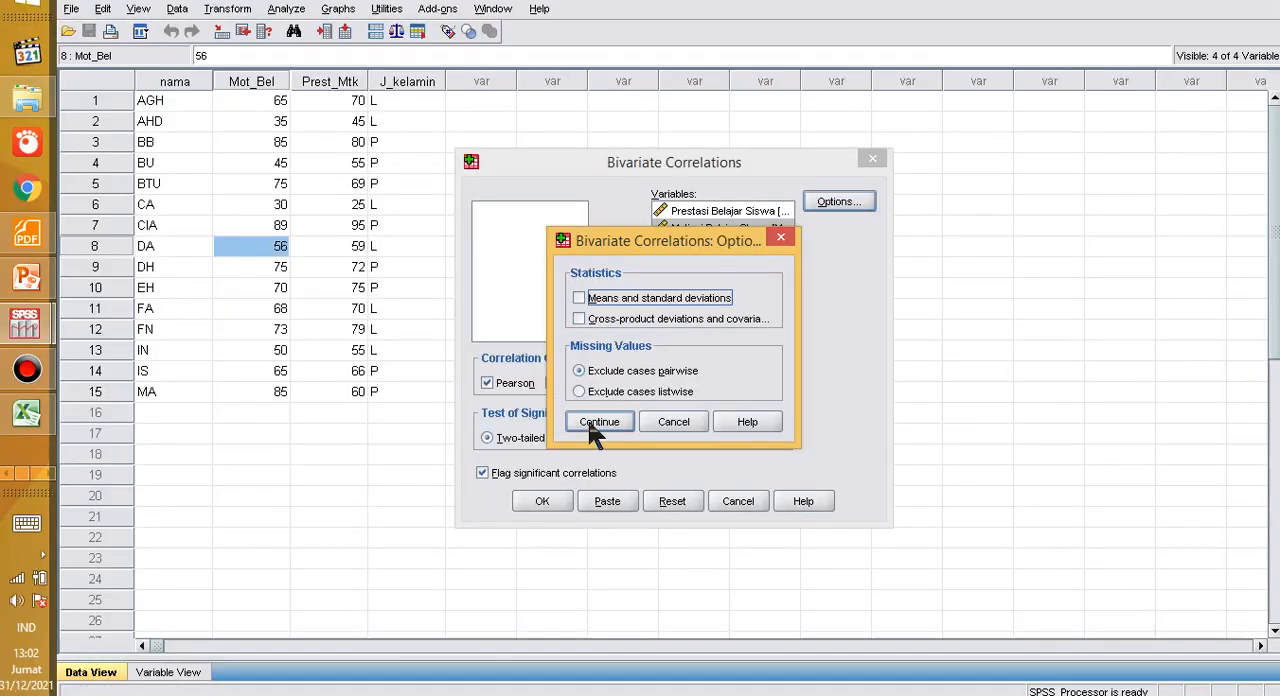
click(596, 422)
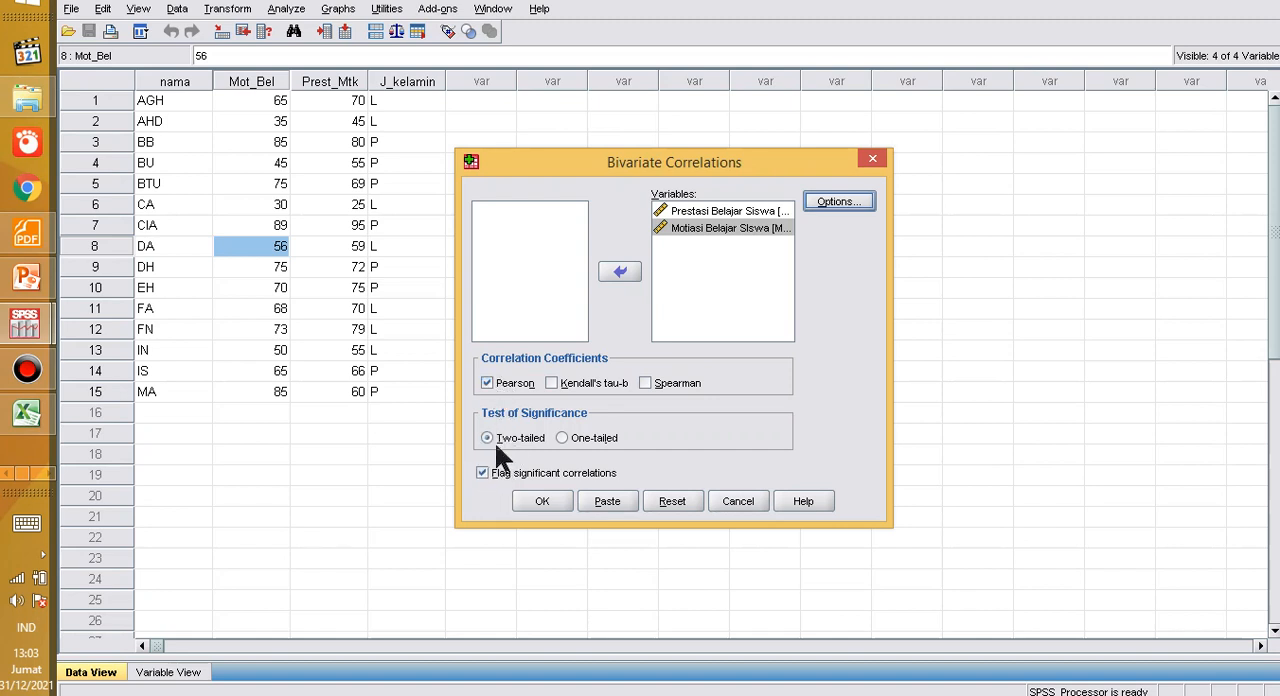
click(538, 506)
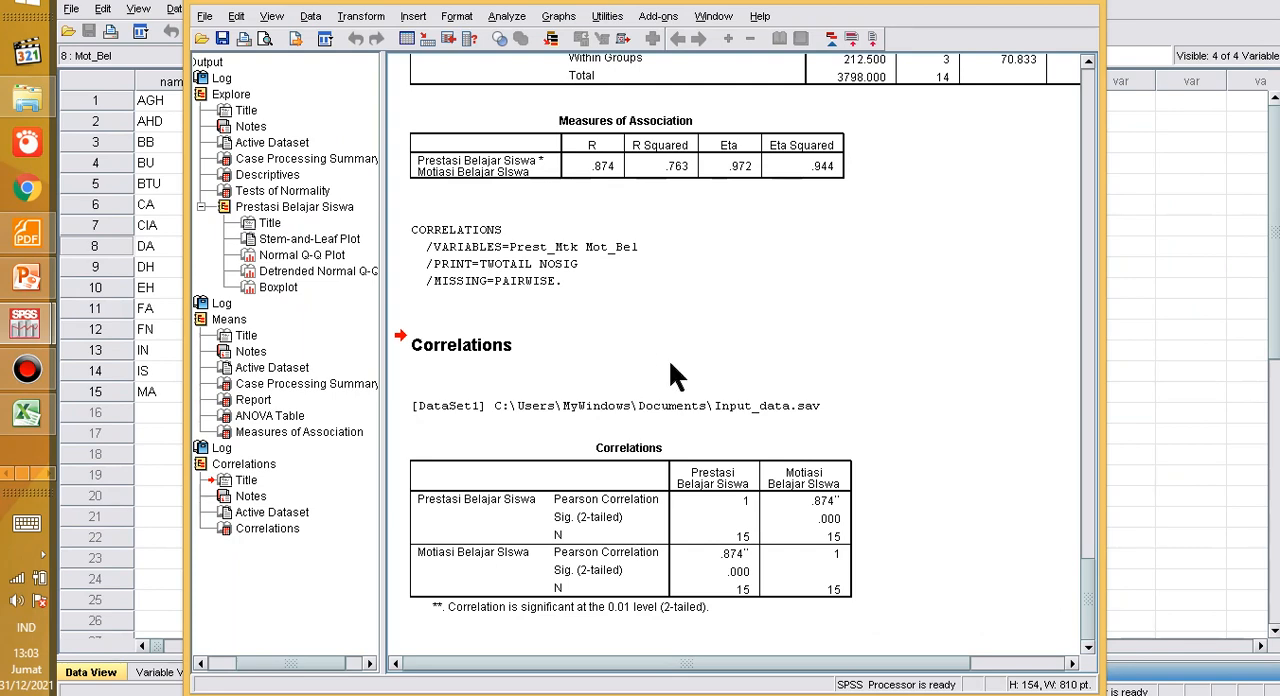
Step: Switch to the Word document and insert a page break below the "Keterangan:" text under the ANOVA Table
click(590, 508)
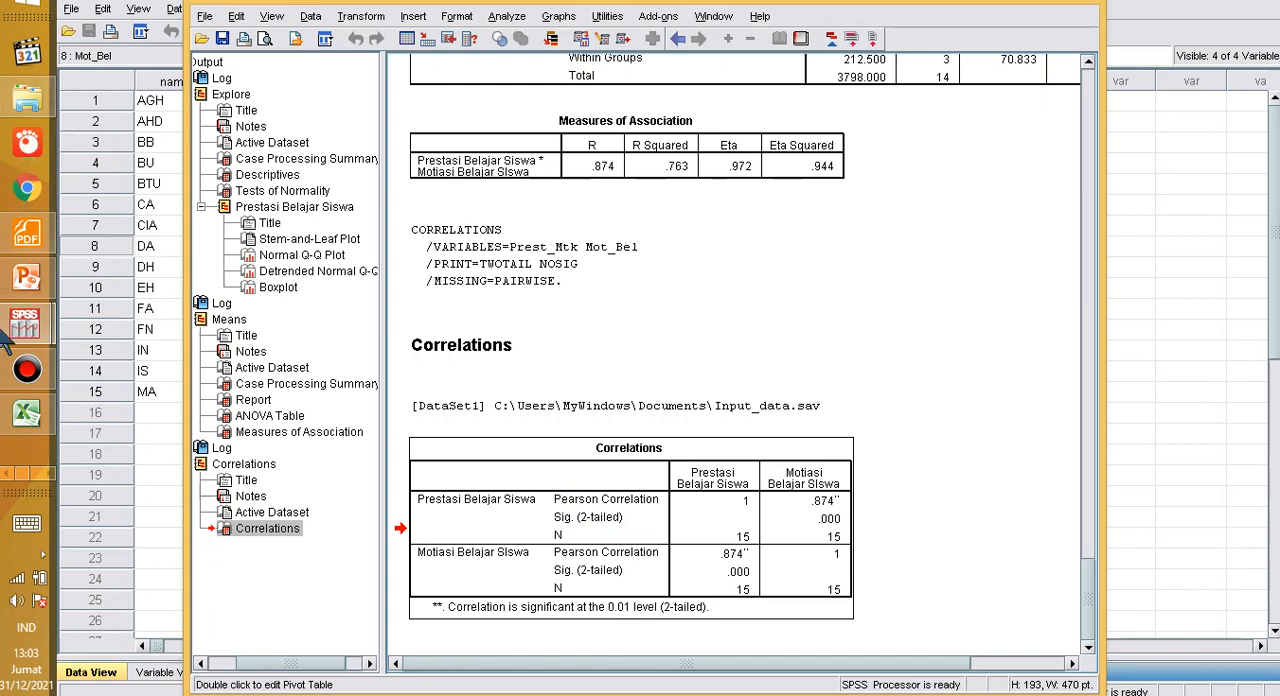
click(33, 459)
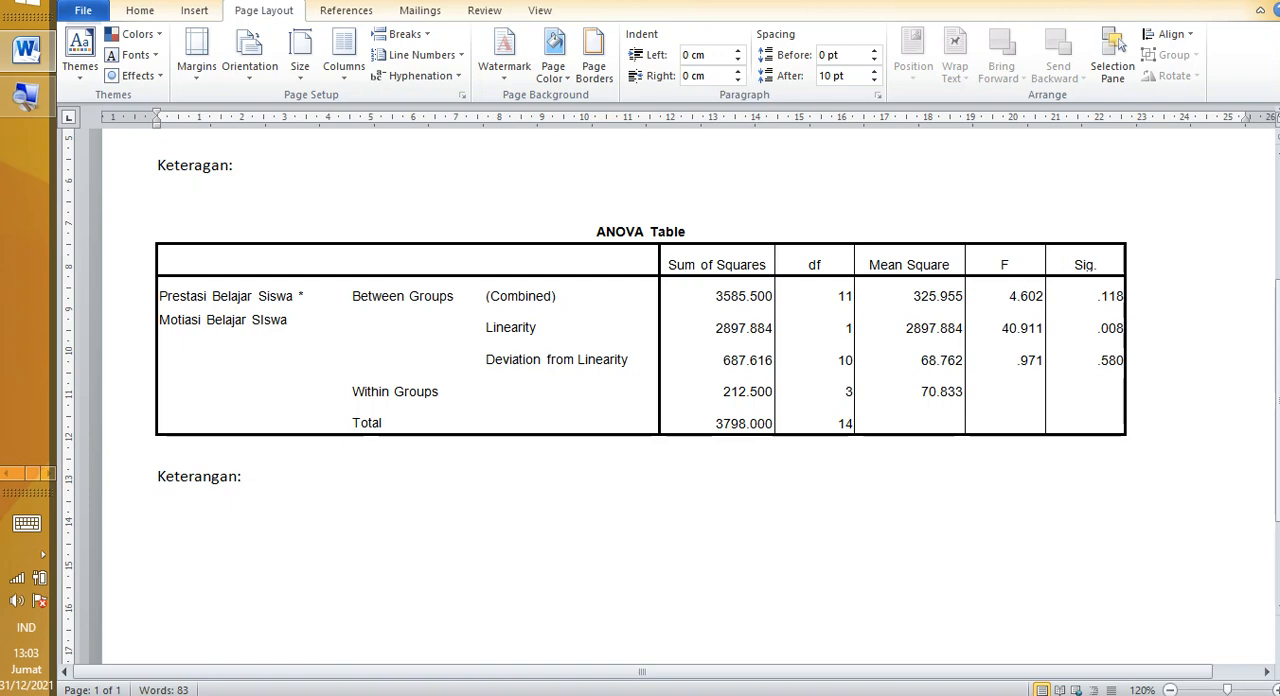
scroll(334, 504, down, 3)
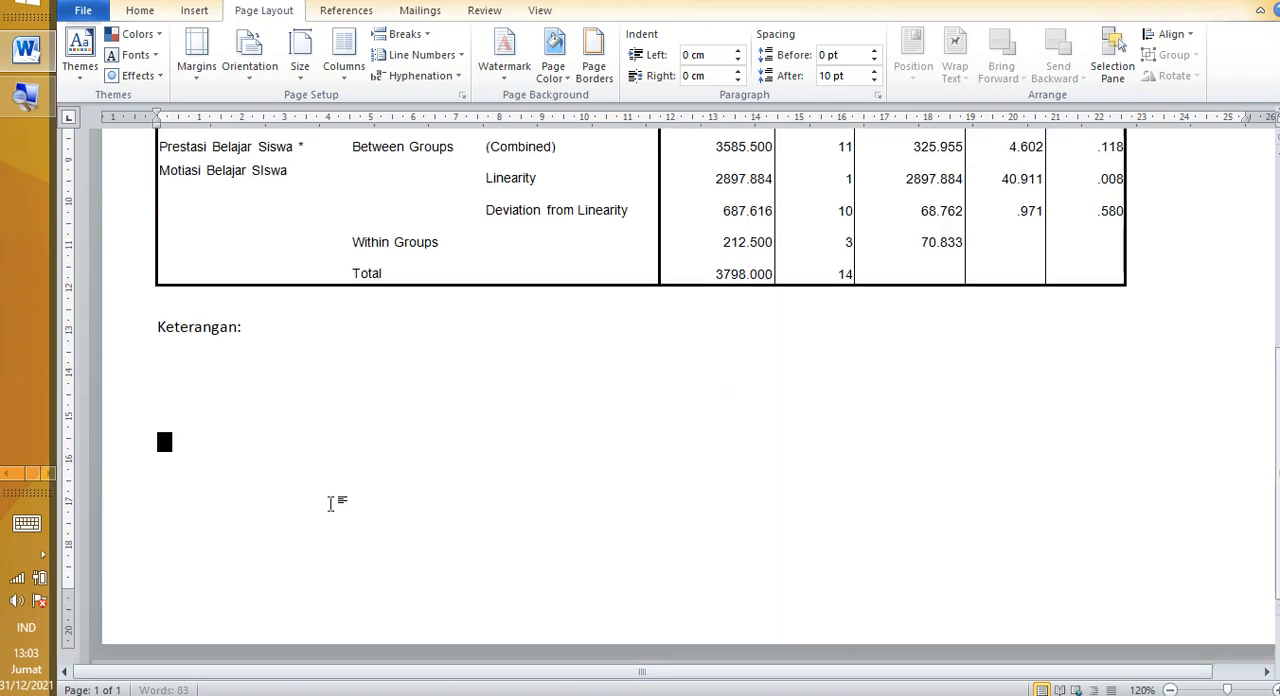
click(330, 503)
key(ctrl+Return)
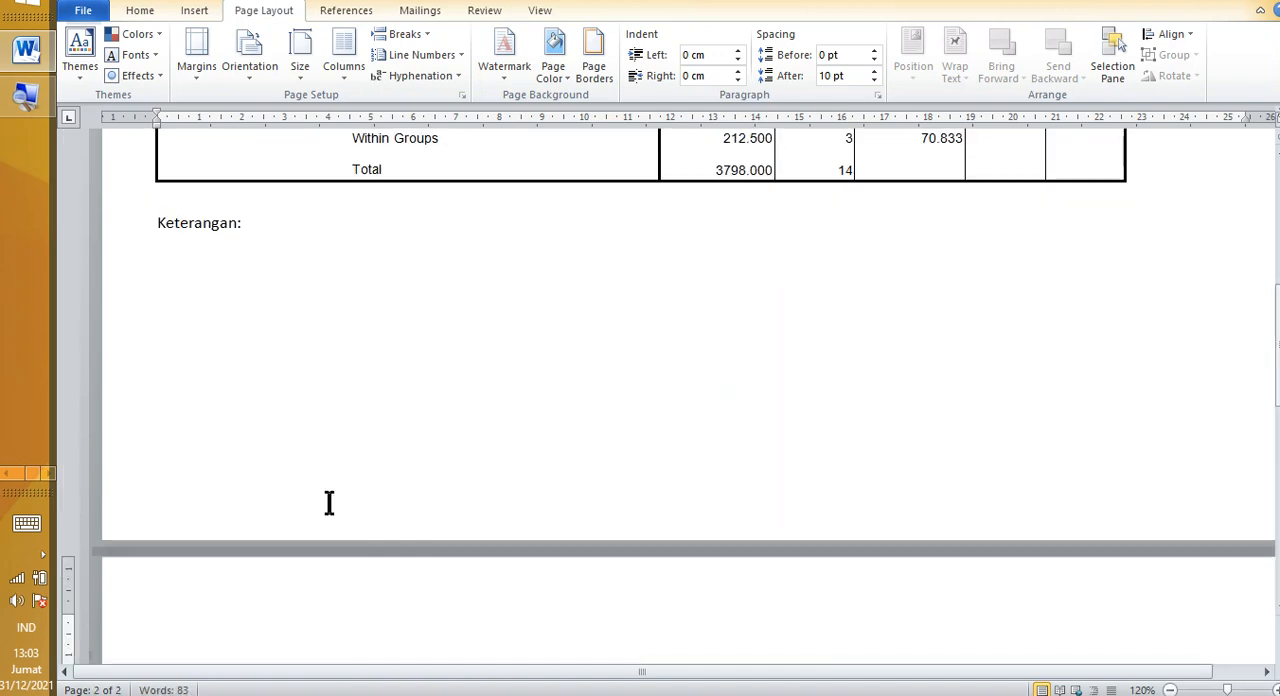
Step: Copy the Correlations table from the SPSS output and paste it onto the new Word page, keeping source formatting
key(alt+Tab)
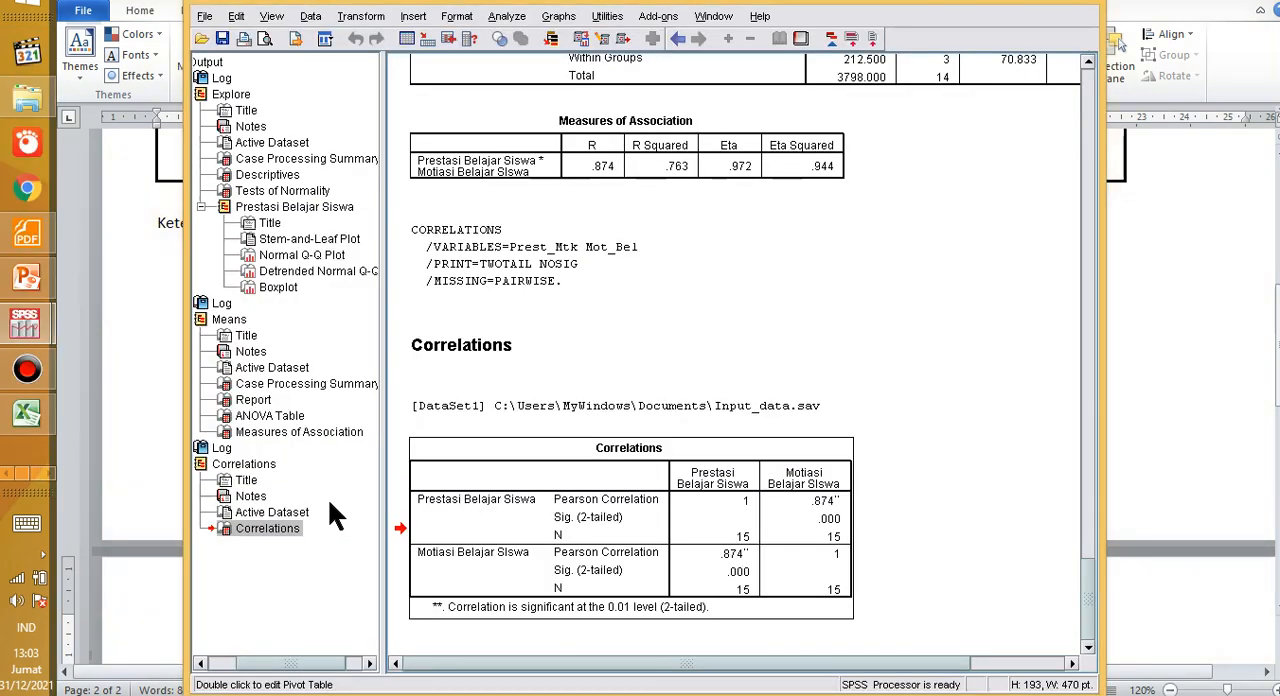
right_click(523, 522)
click(558, 555)
key(alt+Tab)
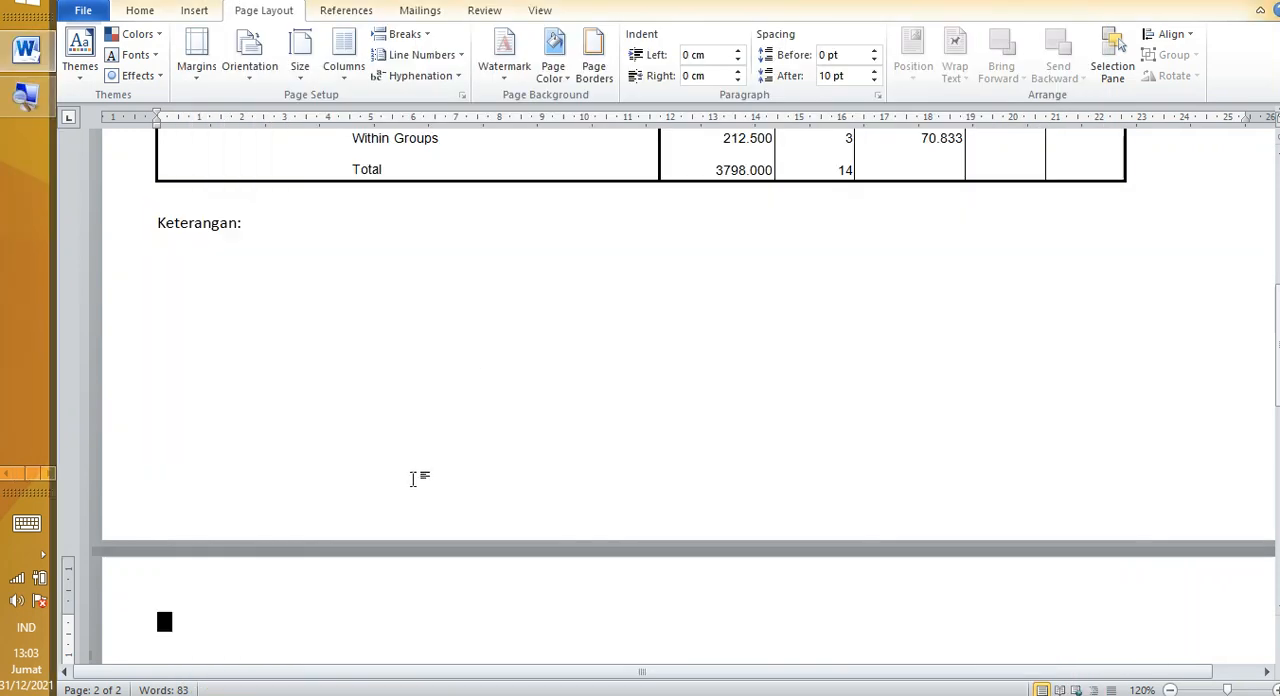
right_click(228, 642)
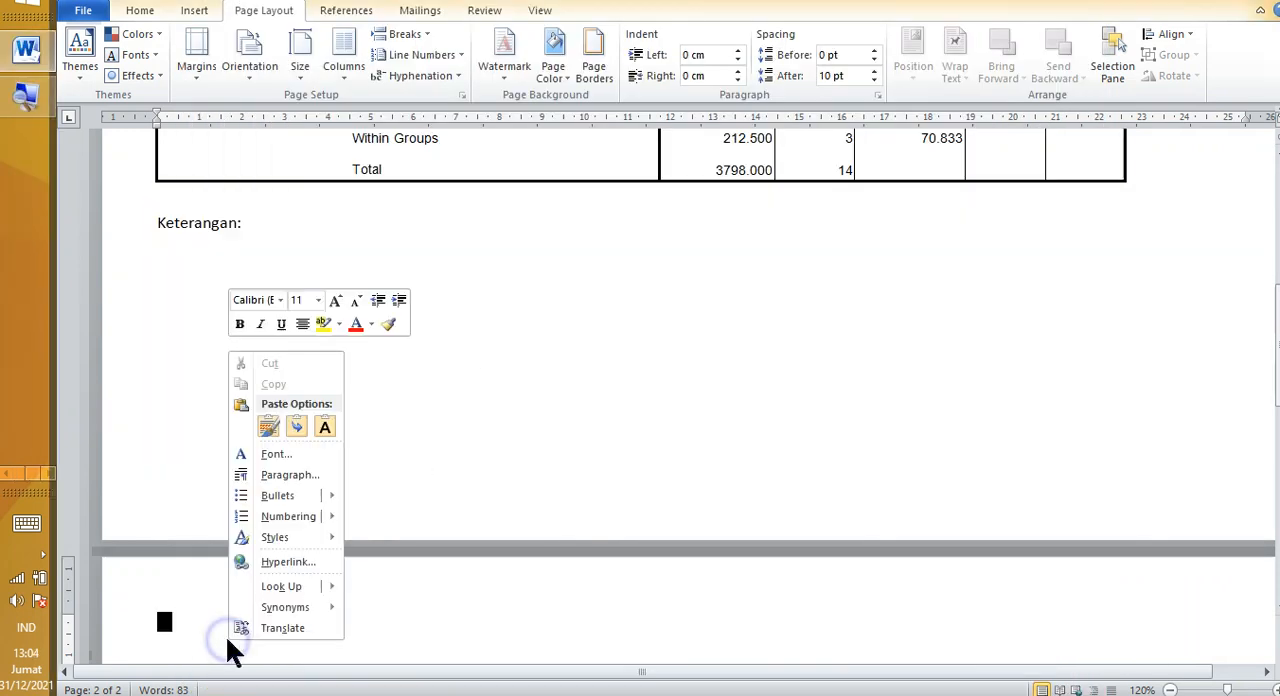
click(264, 422)
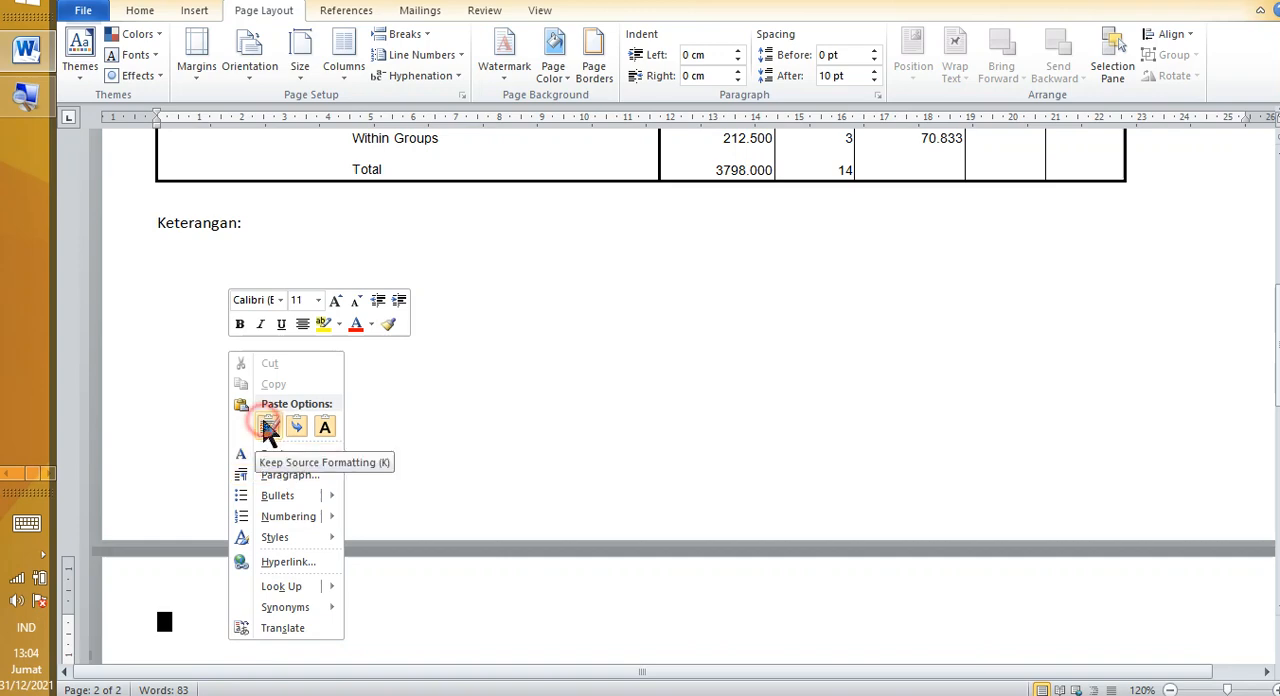
scroll(263, 425, down, 2)
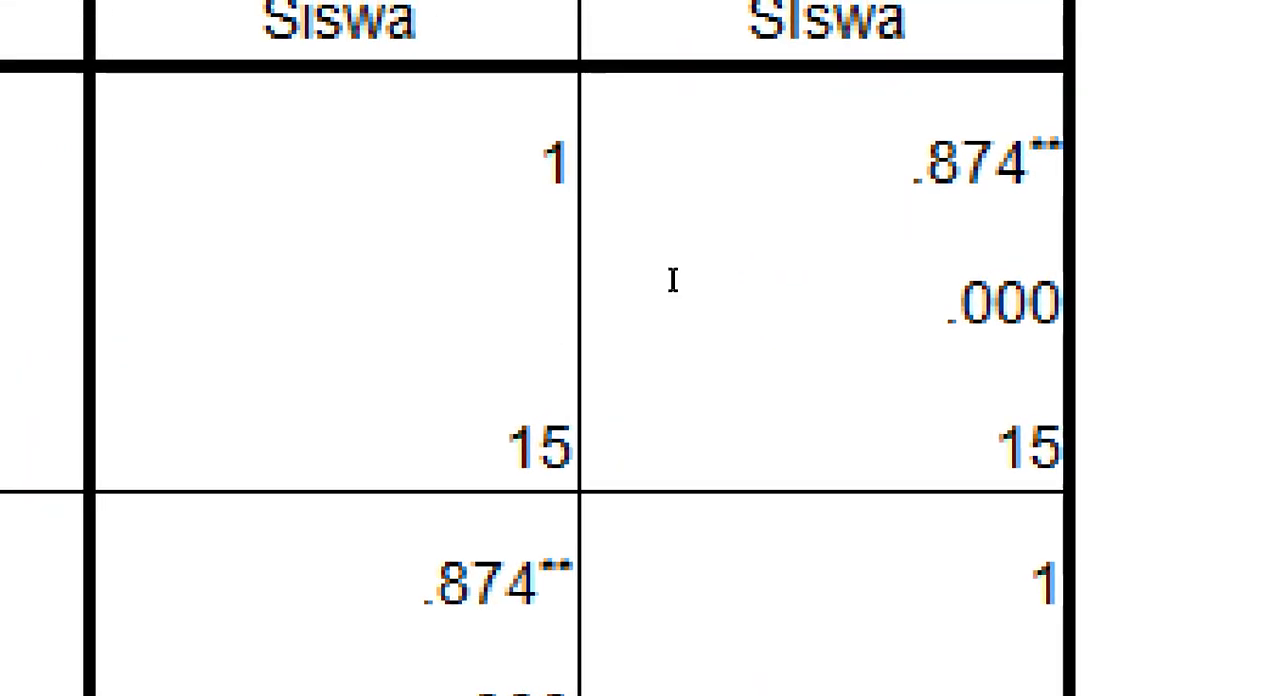
Step: Highlight the Pearson Correlation coefficient between Motiasi Belajar SIswa and Prestasi Belajar Siswa to examine it
click(642, 280)
click(520, 372)
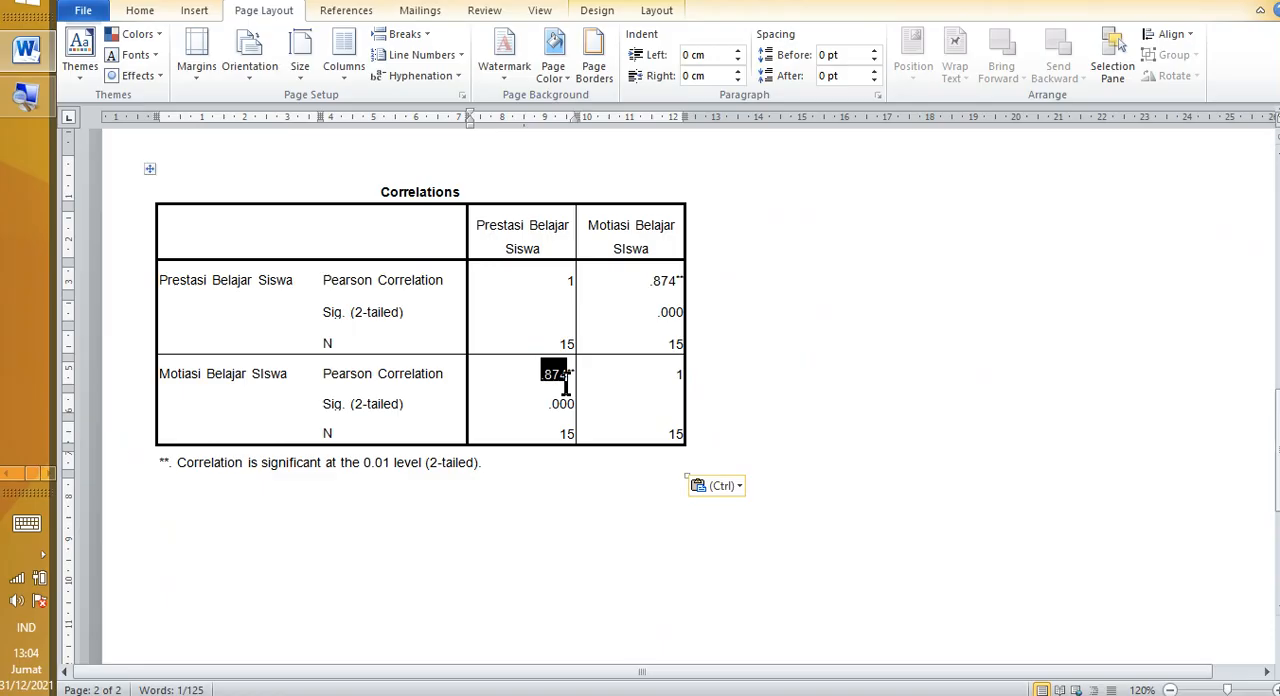
click(531, 376)
double_click(540, 376)
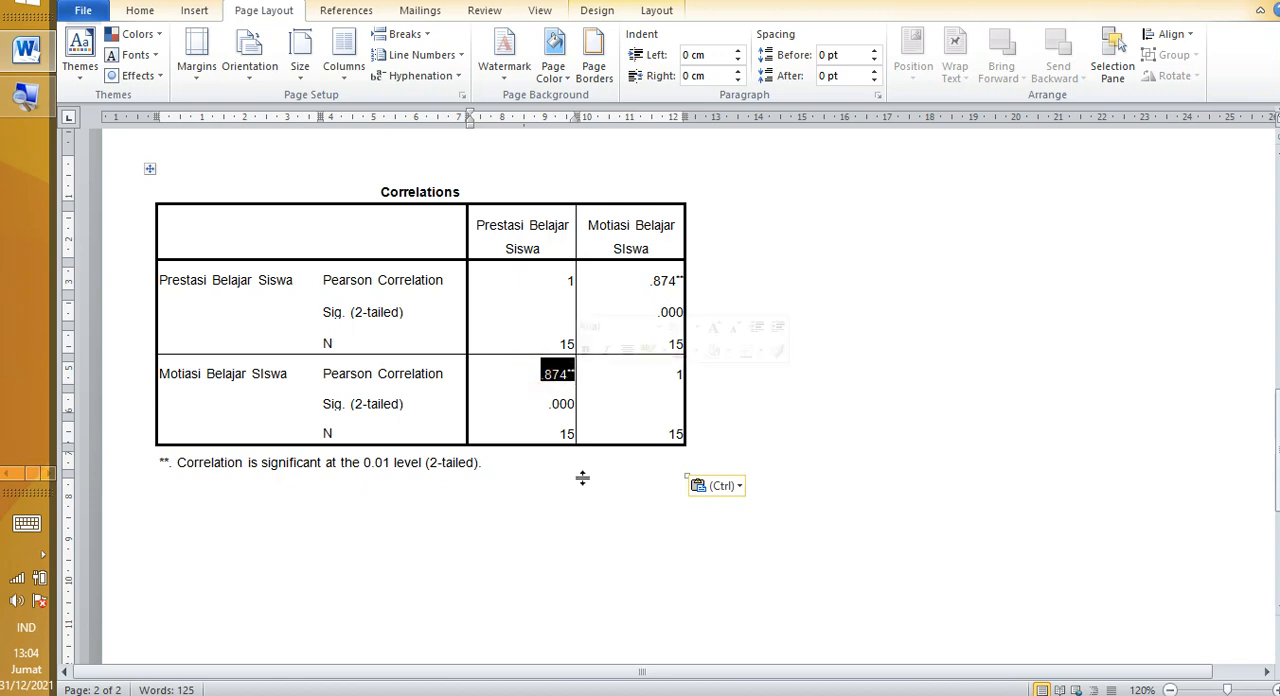
Step: Add the text "r_xy" on the line below the Correlations table's significance note
click(532, 476)
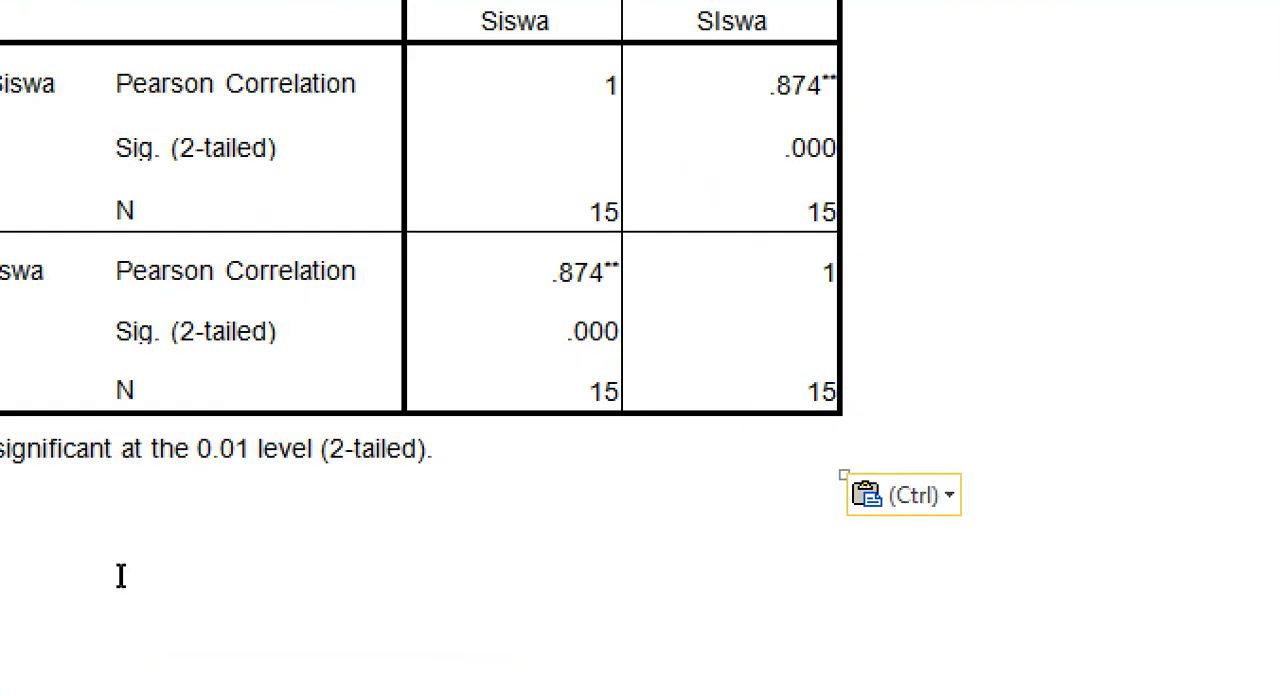
text(r)
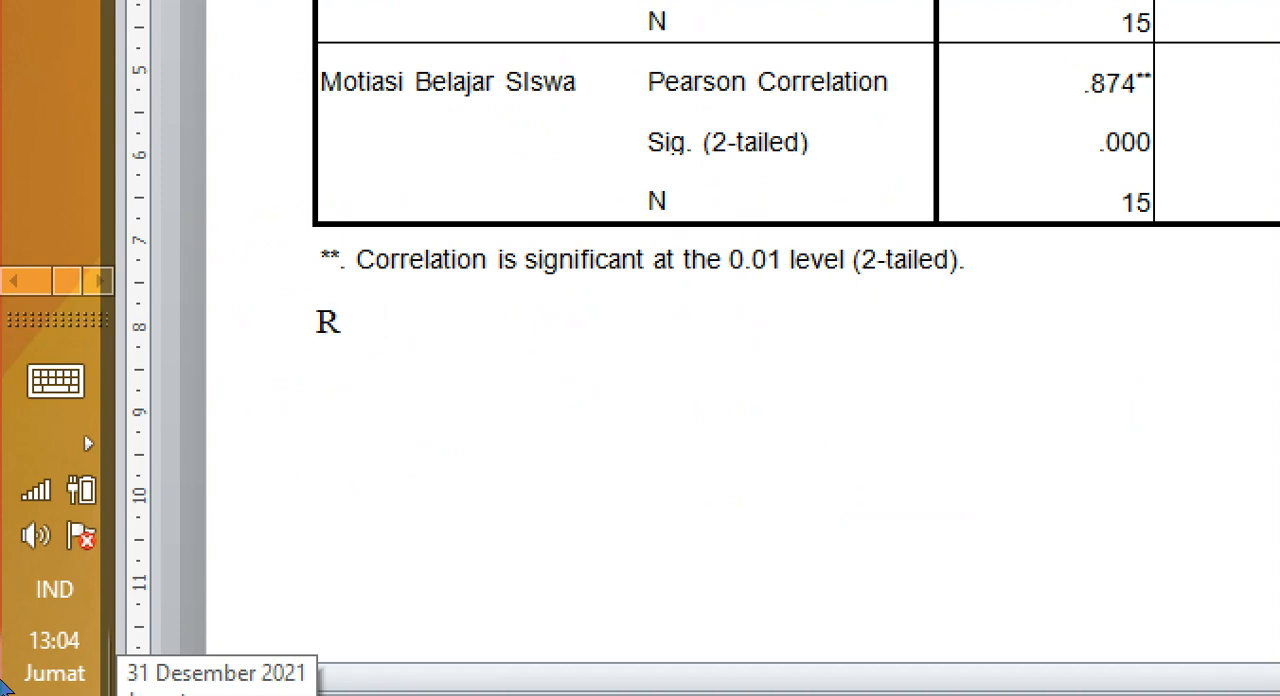
key(BackSpace)
key(BackSpace)
text(r)
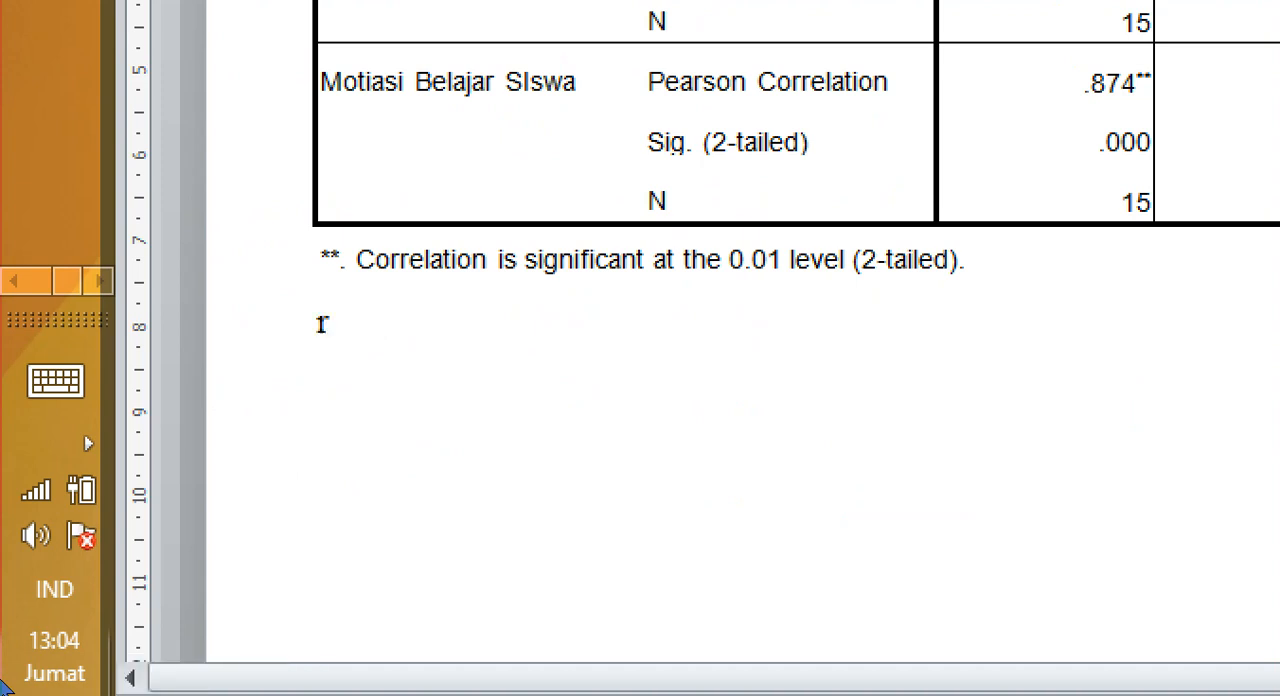
text(_xy)
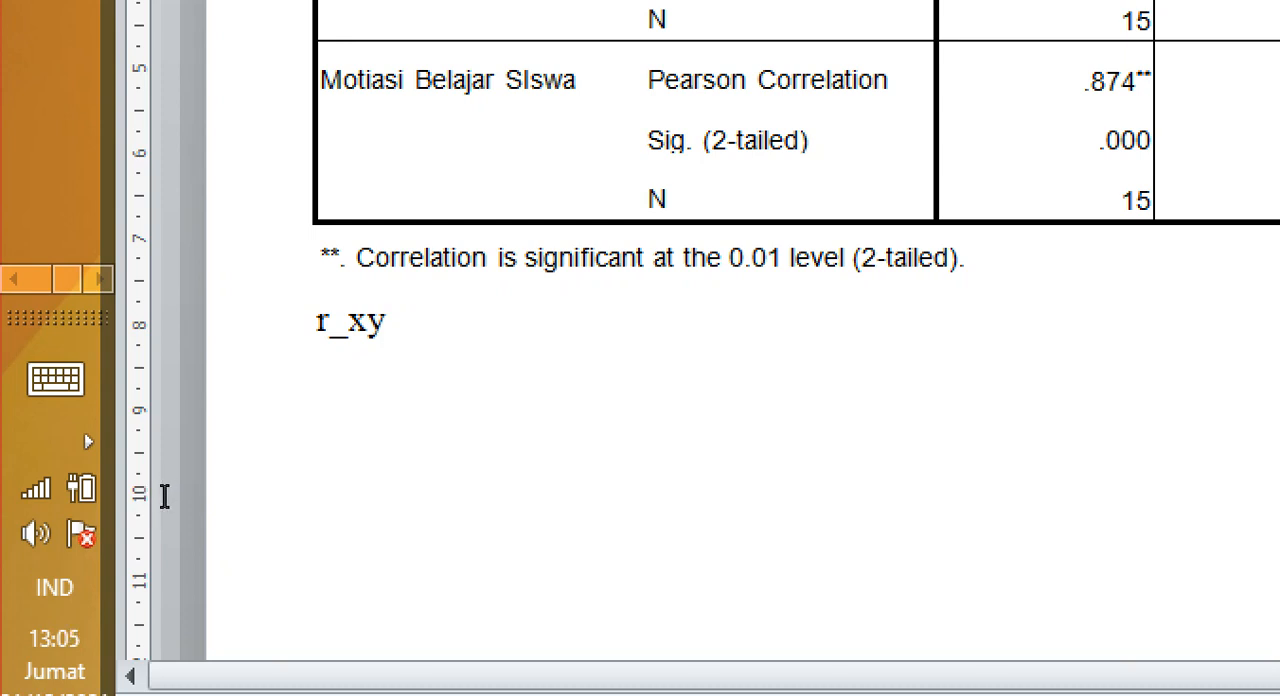
Step: Complete the r_xy line with the correlation value "= 0,874"
double_click(176, 497)
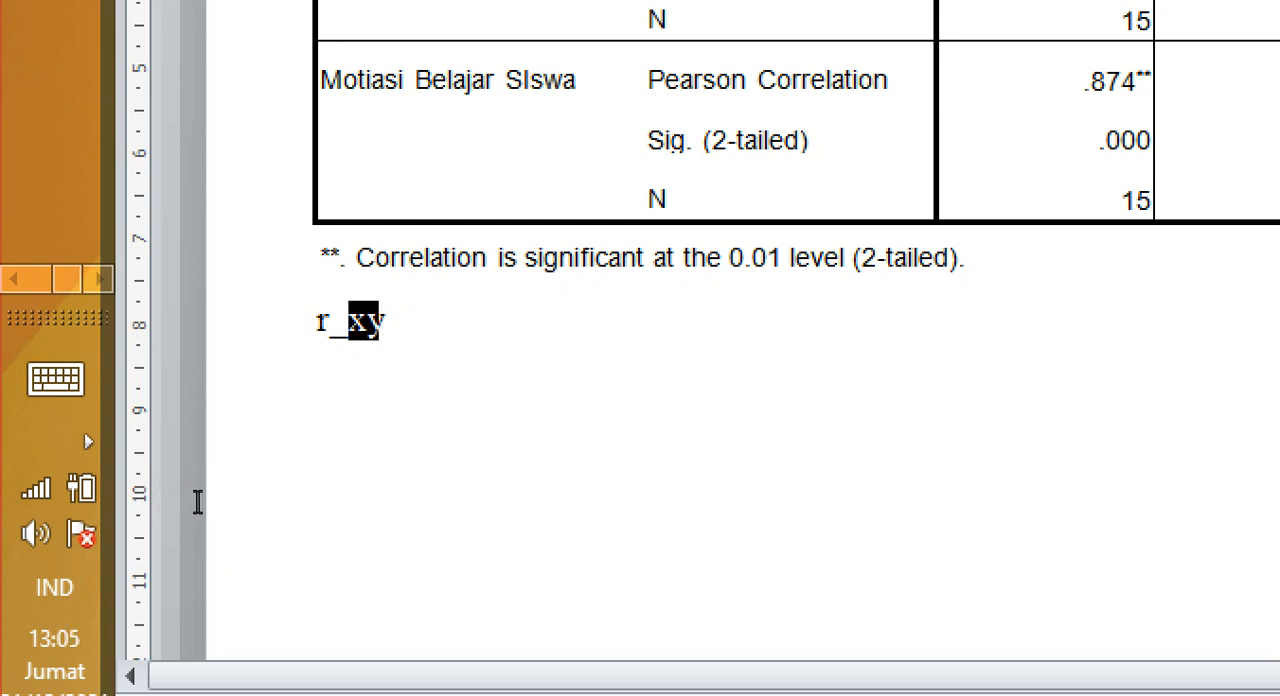
double_click(198, 499)
double_click(175, 497)
click(191, 503)
click(192, 503)
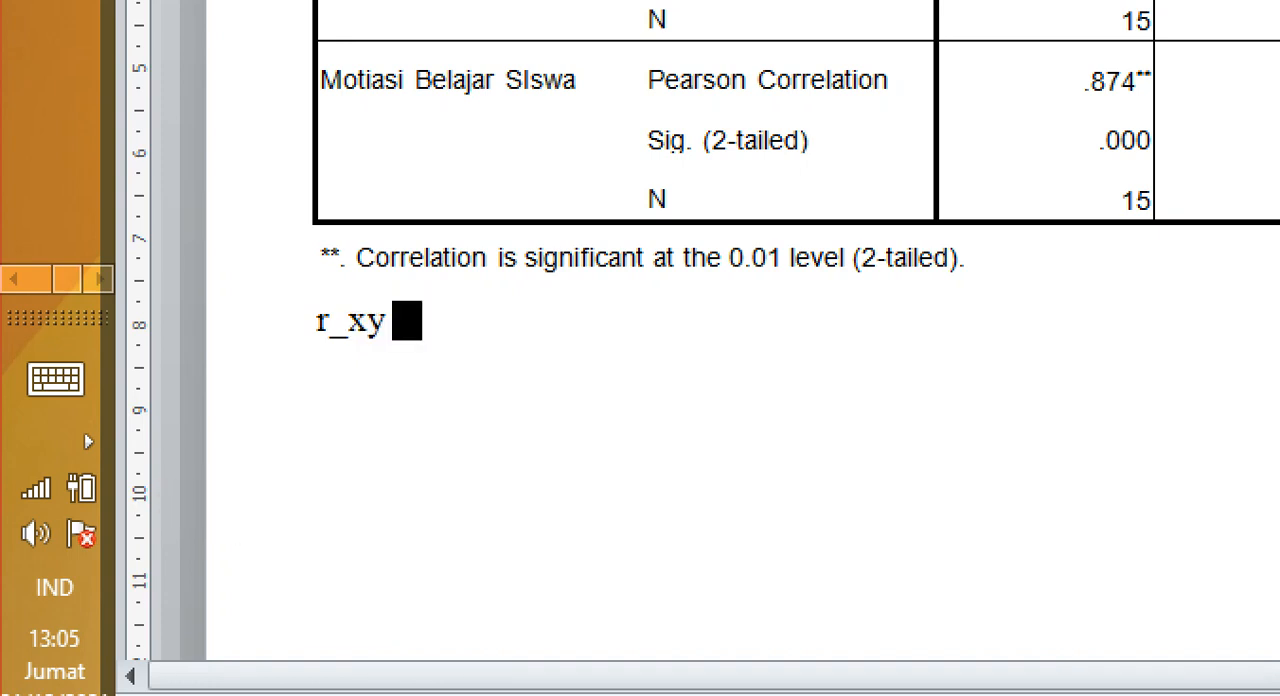
text(= 0,874)
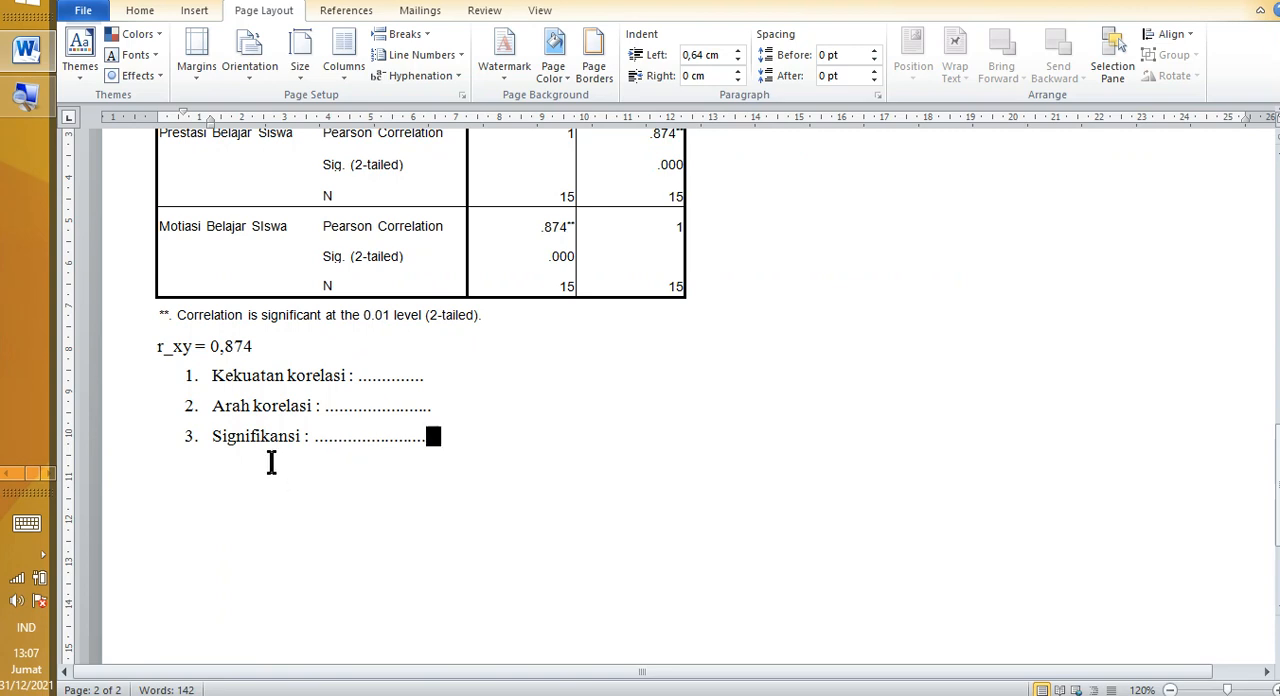
Step: Highlight the list items Kekuatan korelasi, Arah korelasi and Signifikansi in turn to review what must be interpreted
mouse_move(212, 376)
mouse_down()
mouse_move(286, 400)
mouse_move(292, 385)
mouse_up()
drag(214, 405, 284, 412)
drag(216, 444, 263, 451)
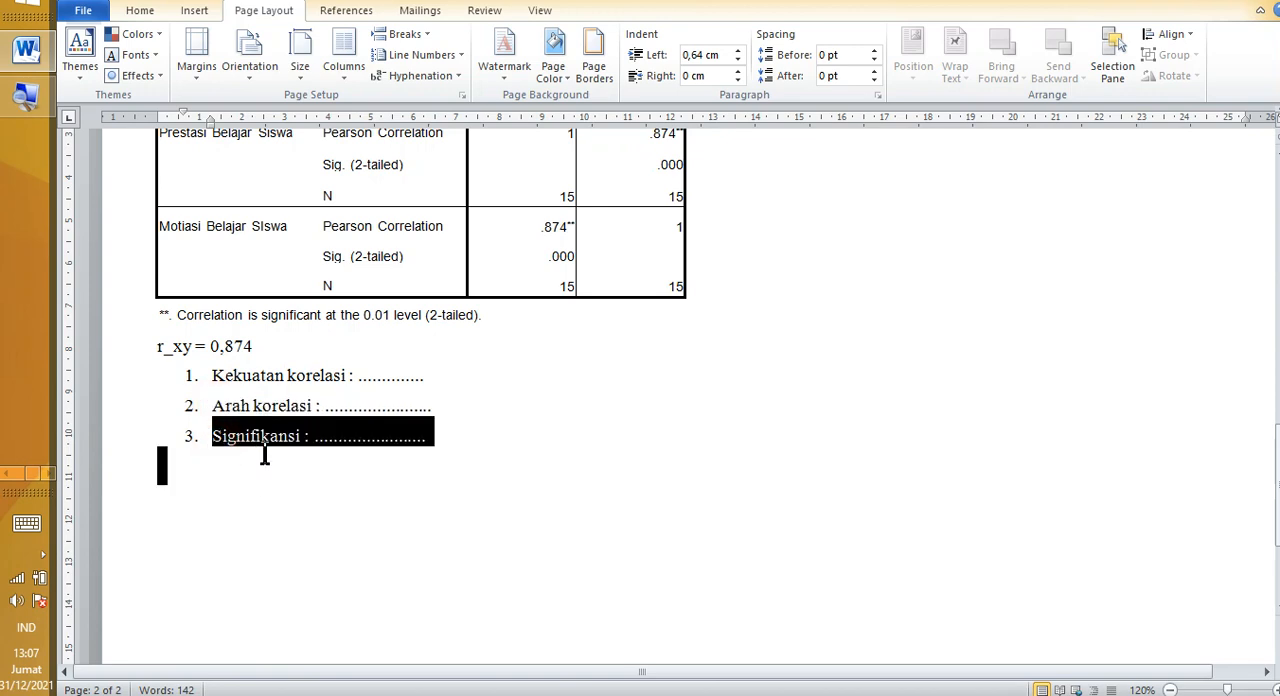
click(274, 491)
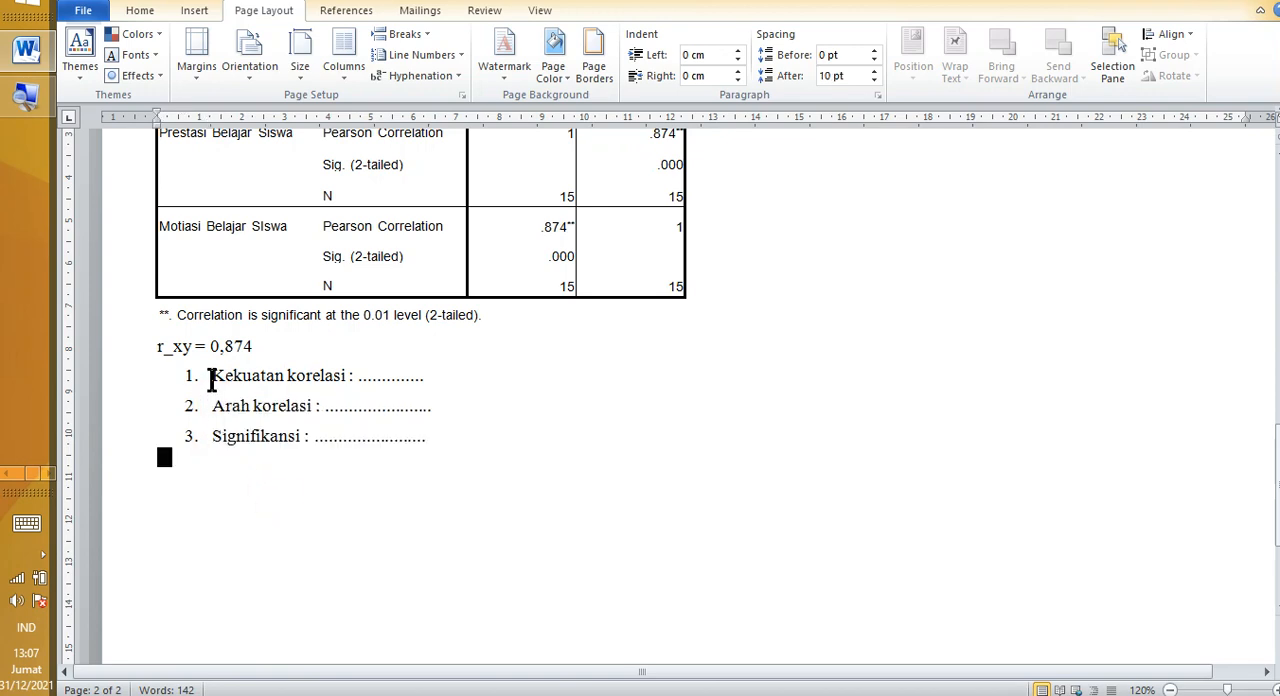
drag(212, 375, 360, 380)
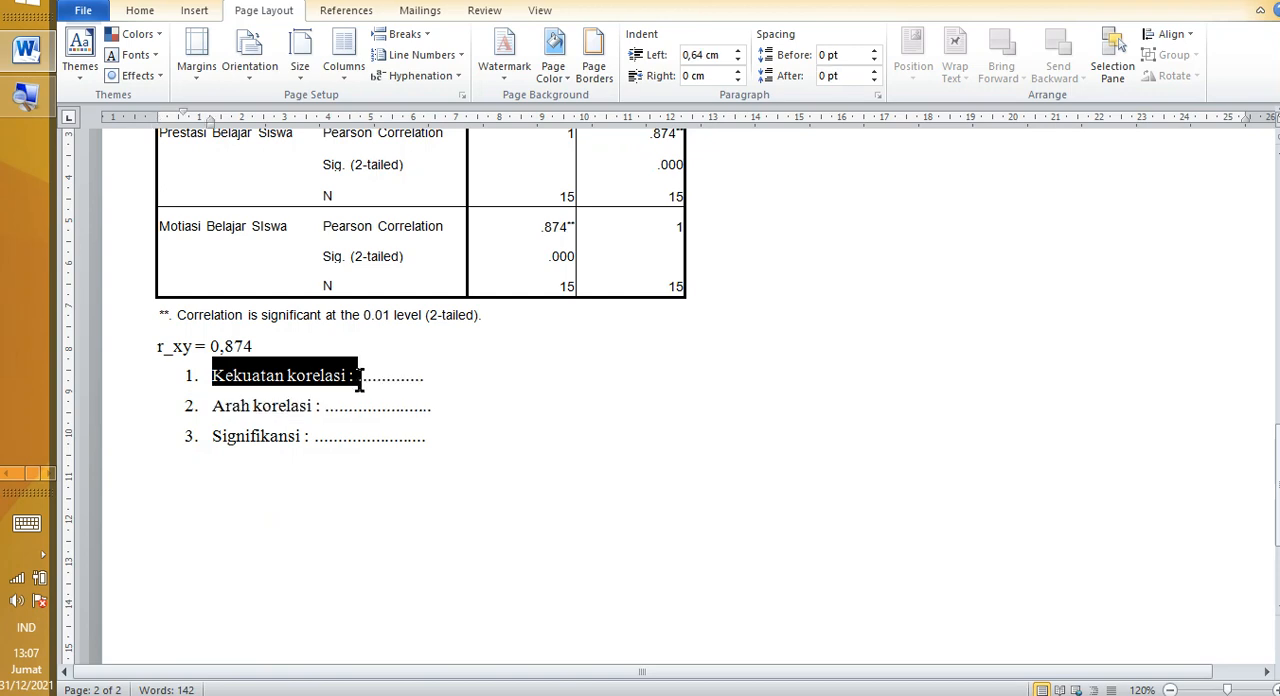
scroll(357, 380, up, 1)
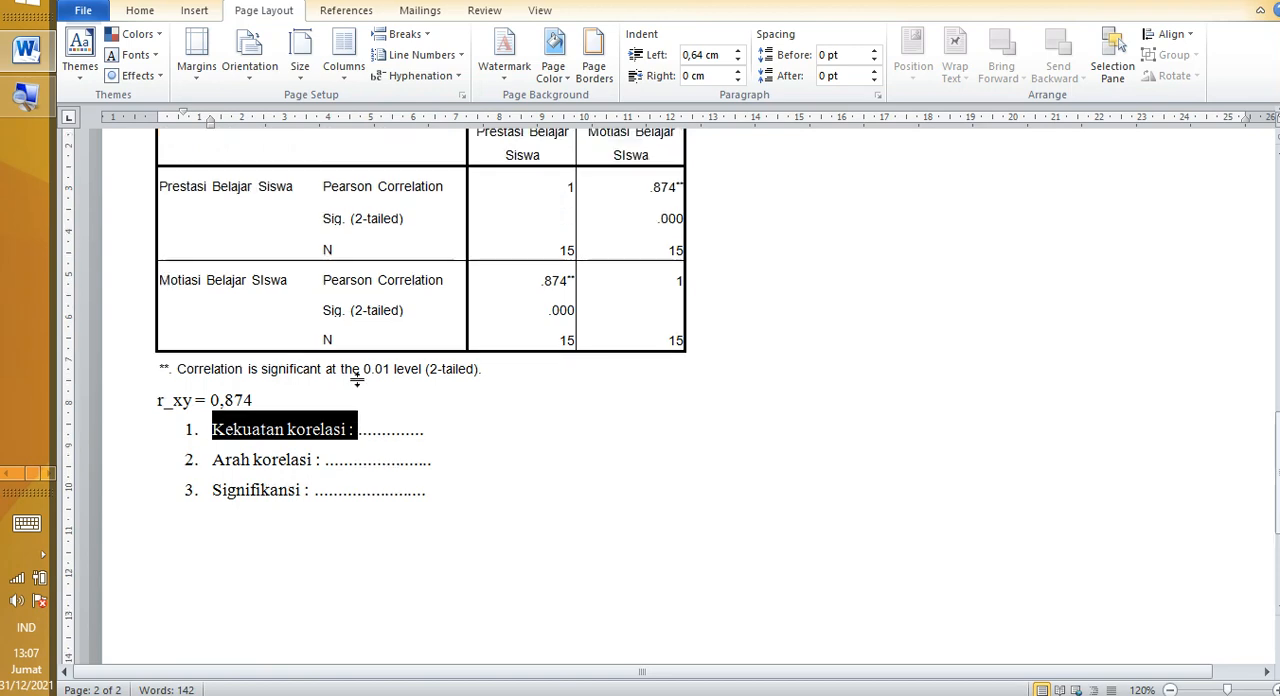
click(258, 432)
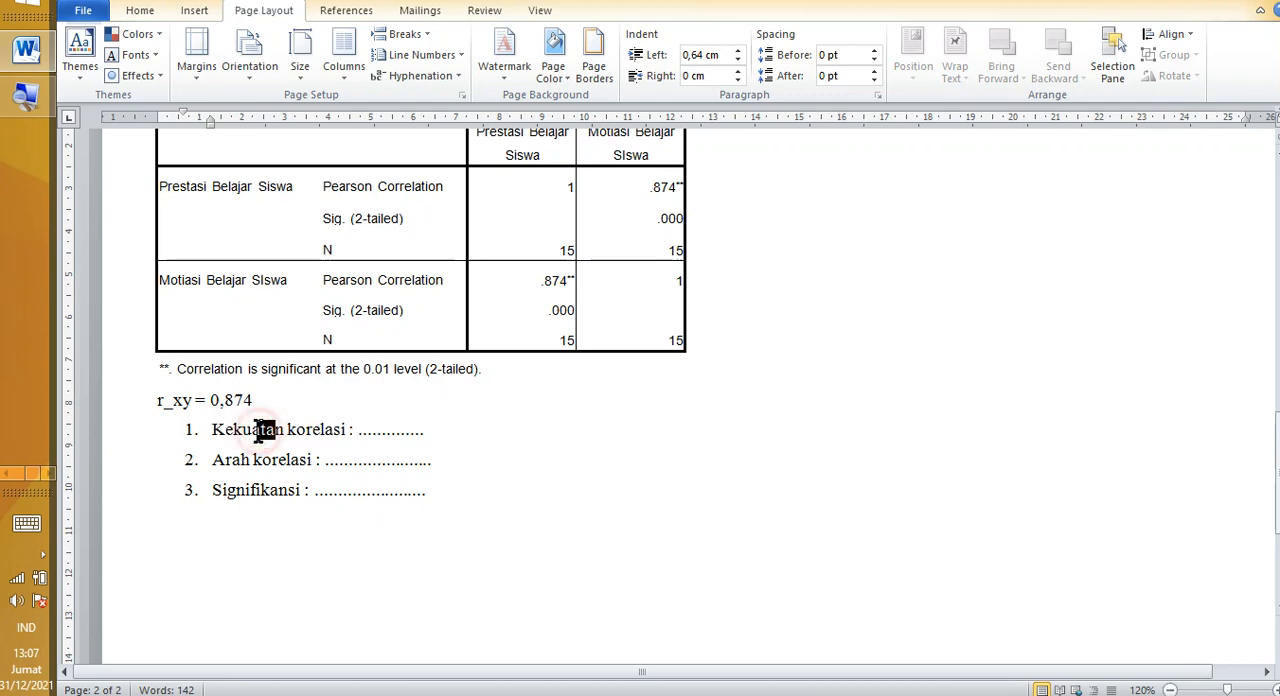
drag(213, 461, 277, 474)
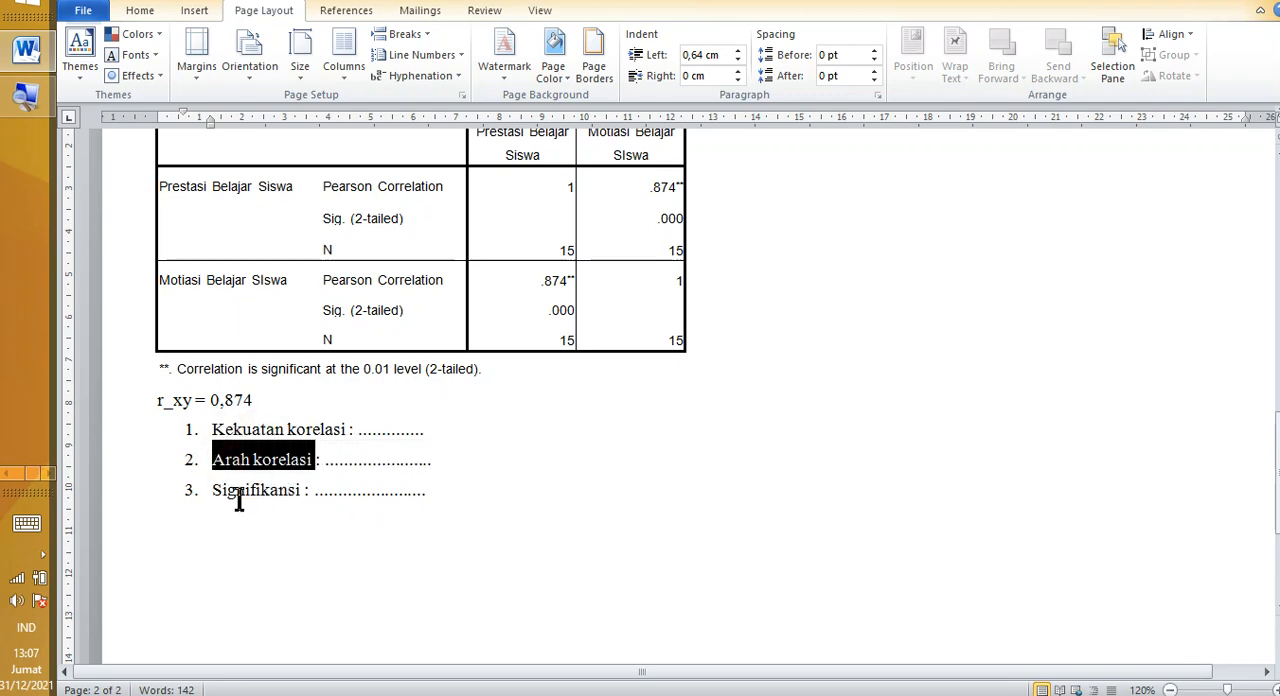
Step: Highlight the third list item, Signifikansi, to finish reviewing what must be interpreted, and clear the selection
drag(205, 490, 273, 505)
click(274, 543)
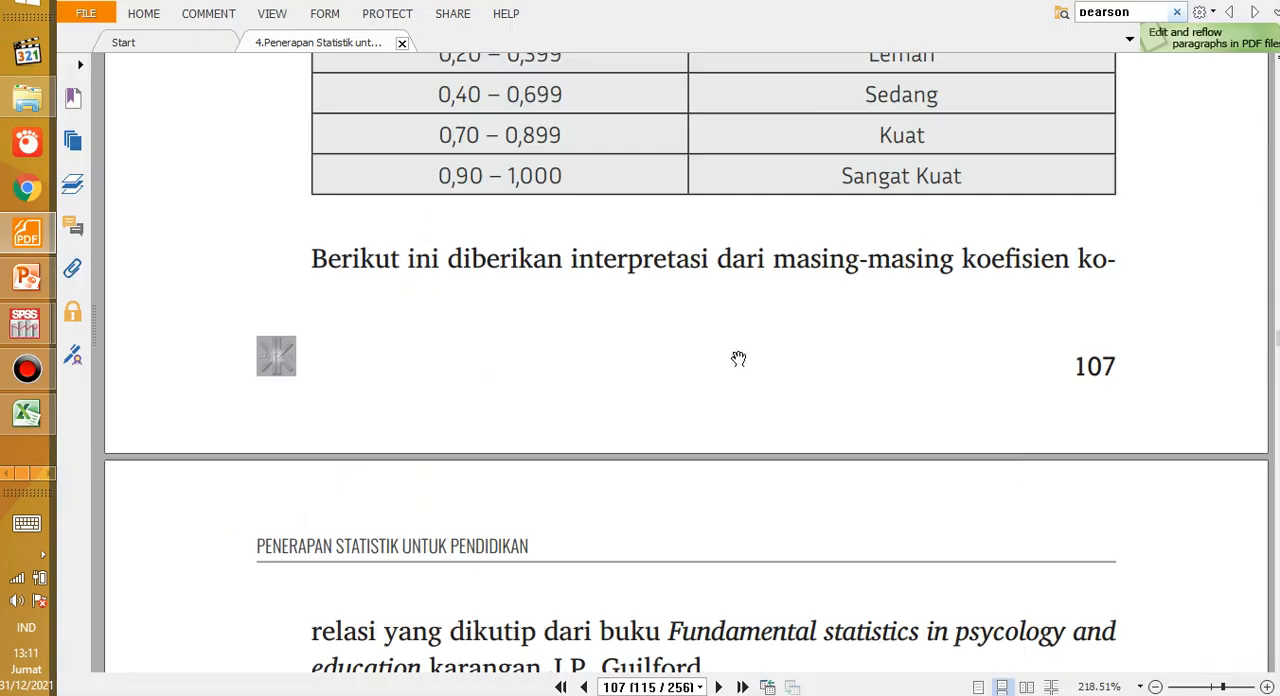
Step: In the statistics PDF in Foxit Reader, examine Tabel 6.2.a on page 107 and highlight the 0,70 – 0,899 Kuat row
scroll(649, 344, up, 3)
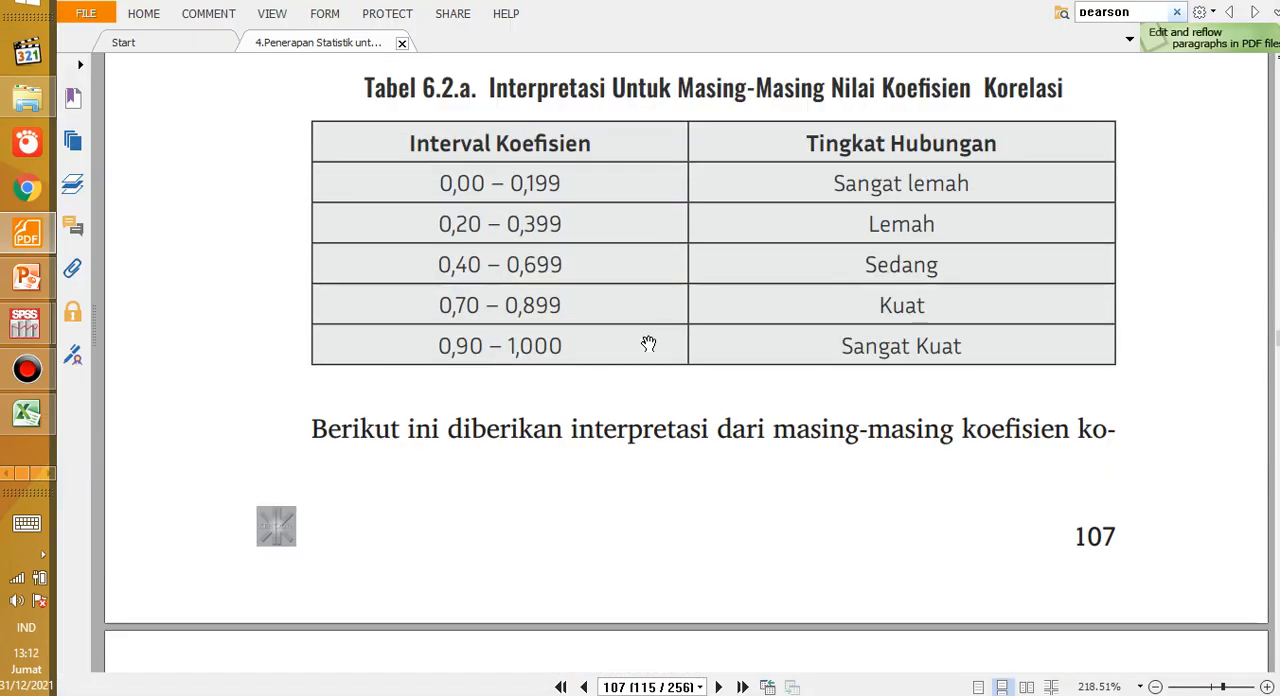
scroll(649, 344, up, 1)
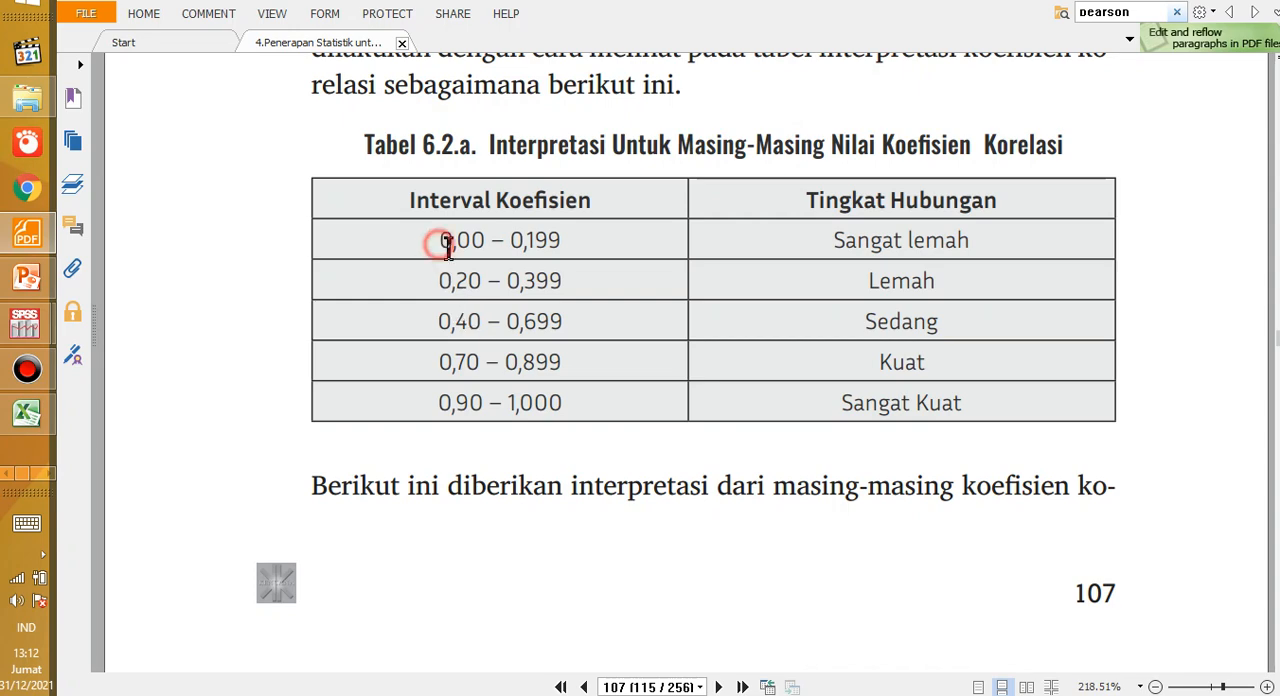
drag(437, 242, 457, 242)
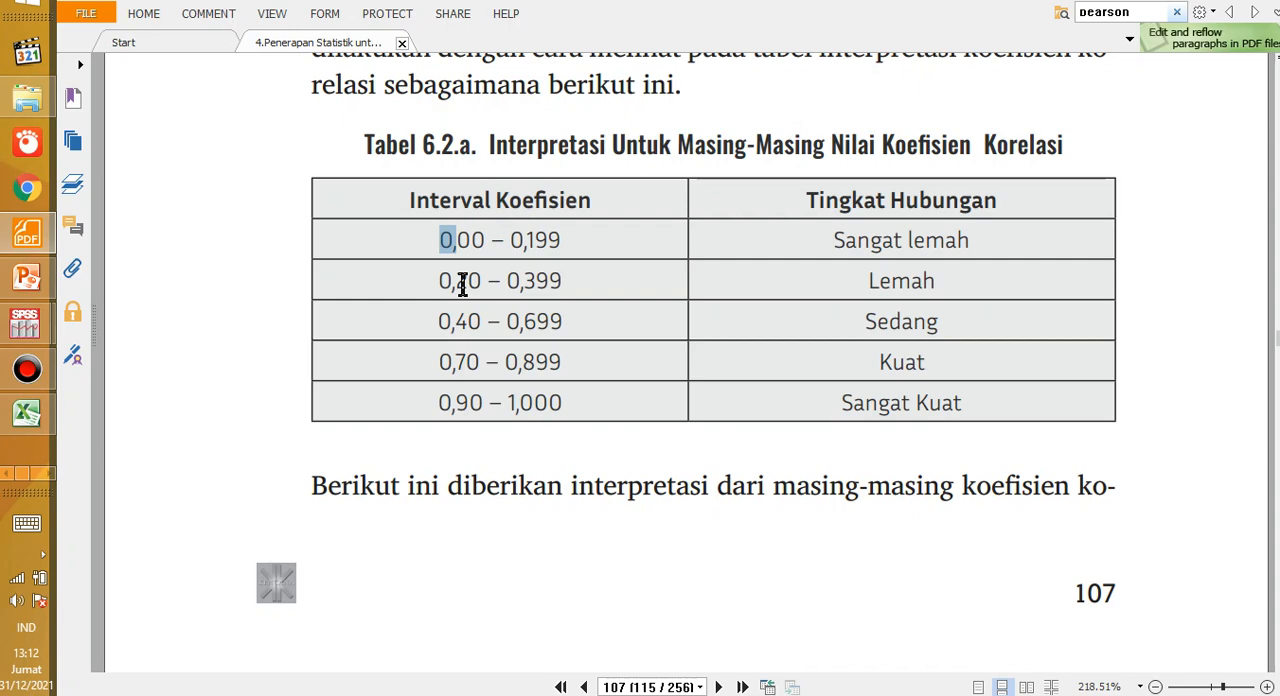
drag(486, 281, 501, 281)
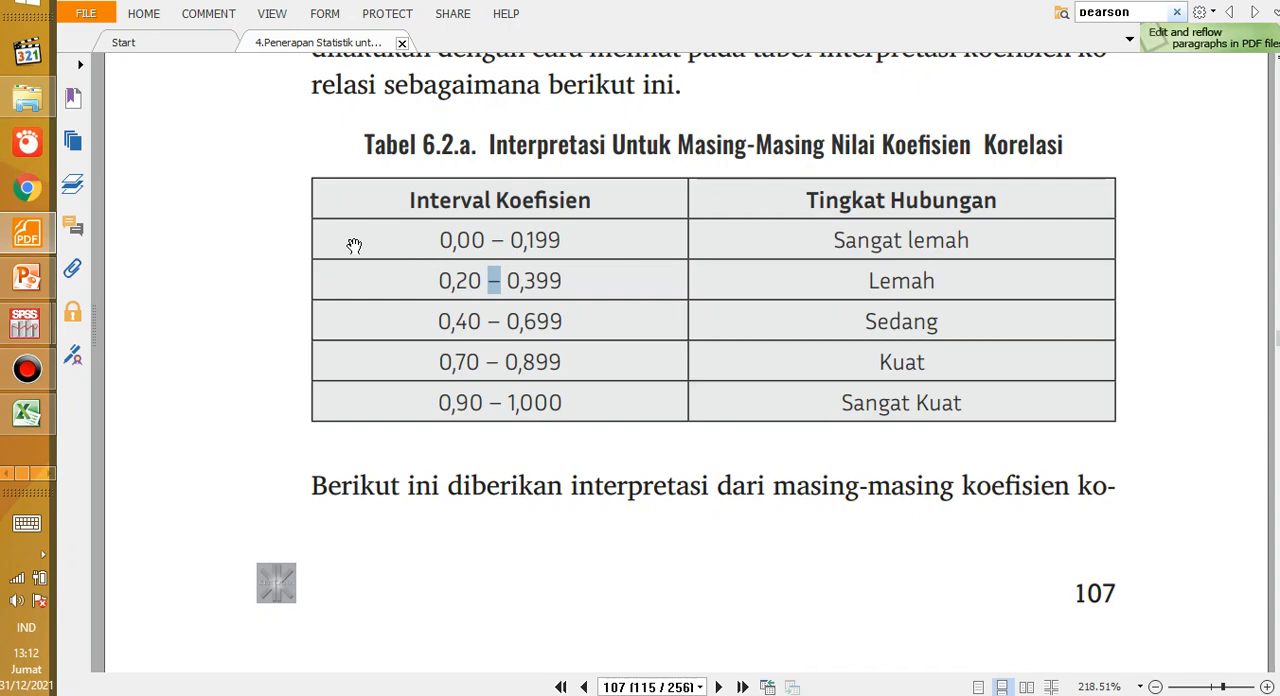
click(412, 269)
click(674, 351)
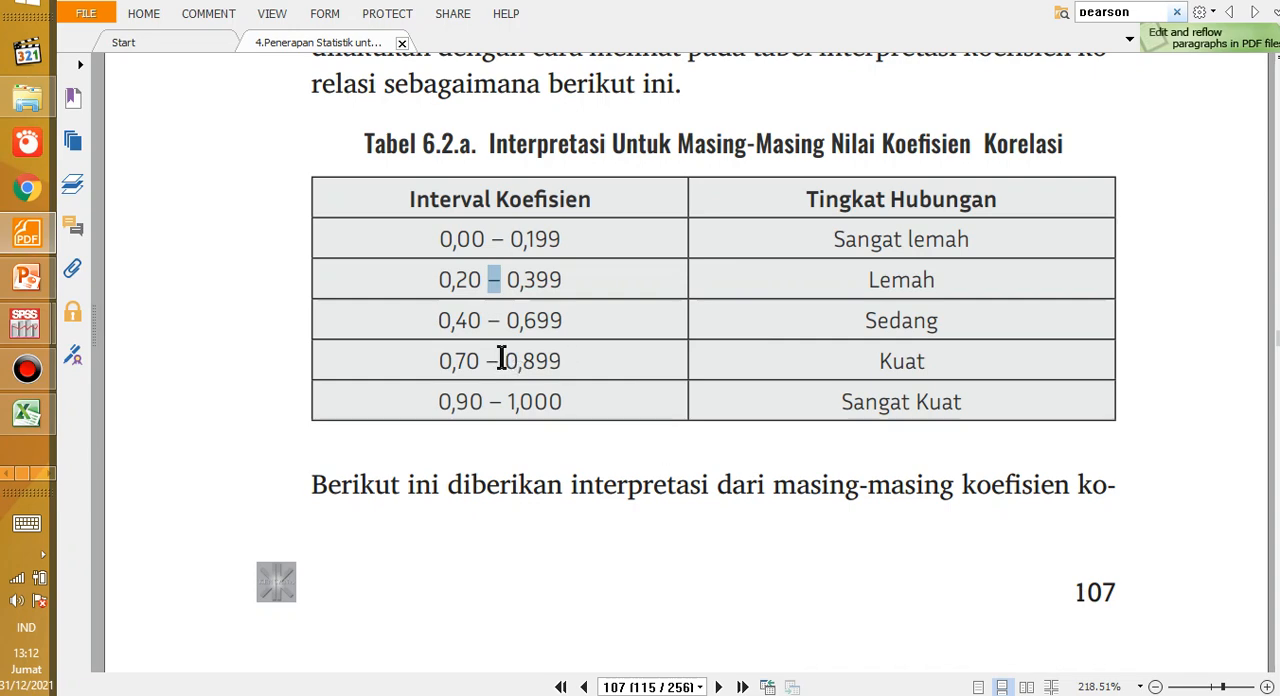
drag(452, 360, 963, 357)
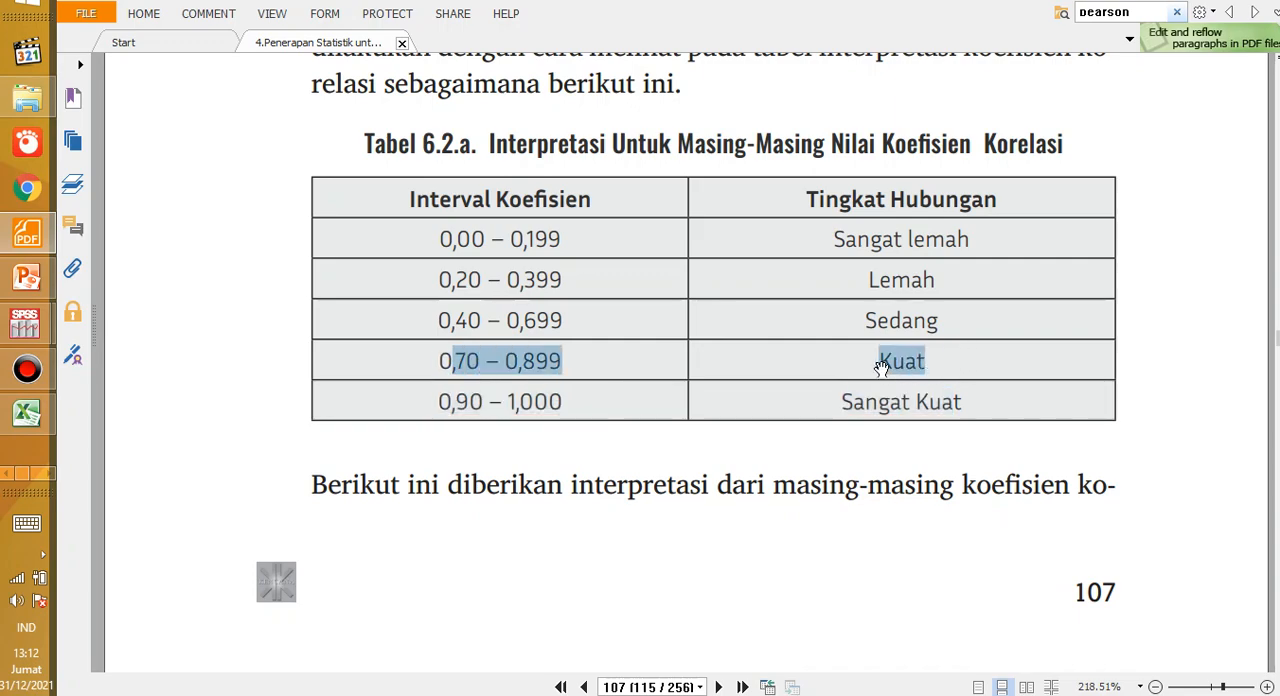
Step: Examine Tabel 6.2.b on page 108, highlighting the 0,70 – 0,89 and 0,90 – 1,000 rows in turn
scroll(843, 394, down, 8)
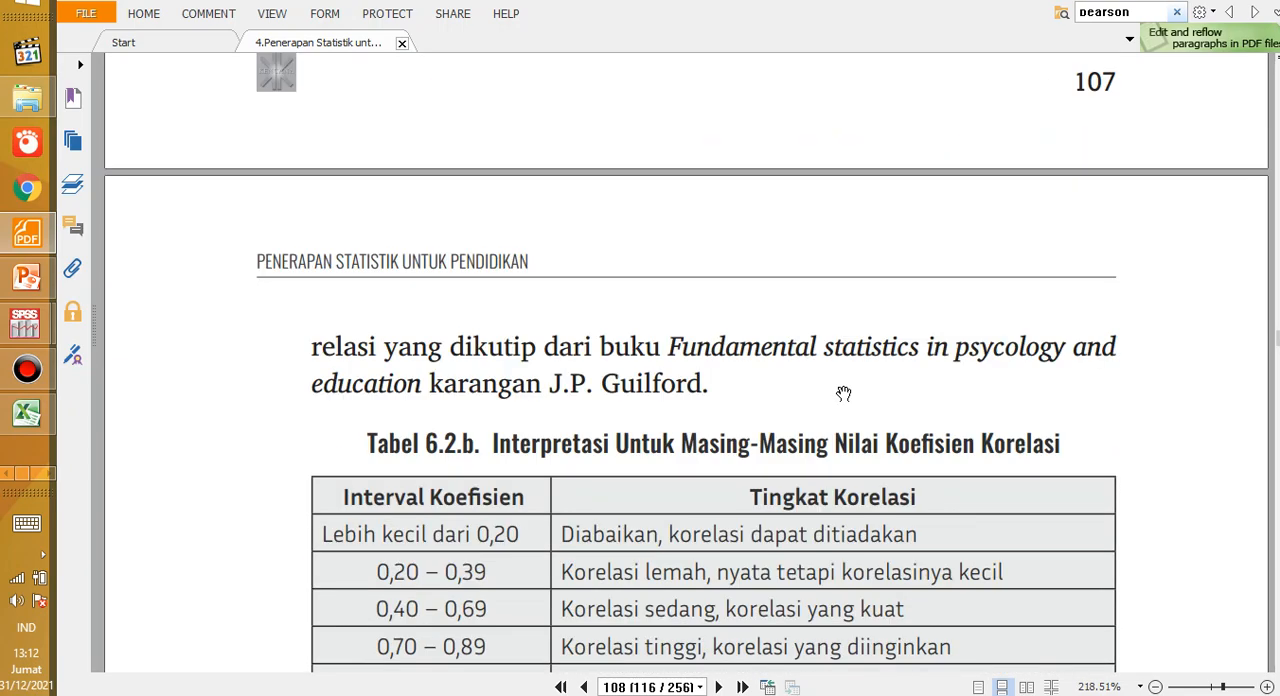
click(362, 422)
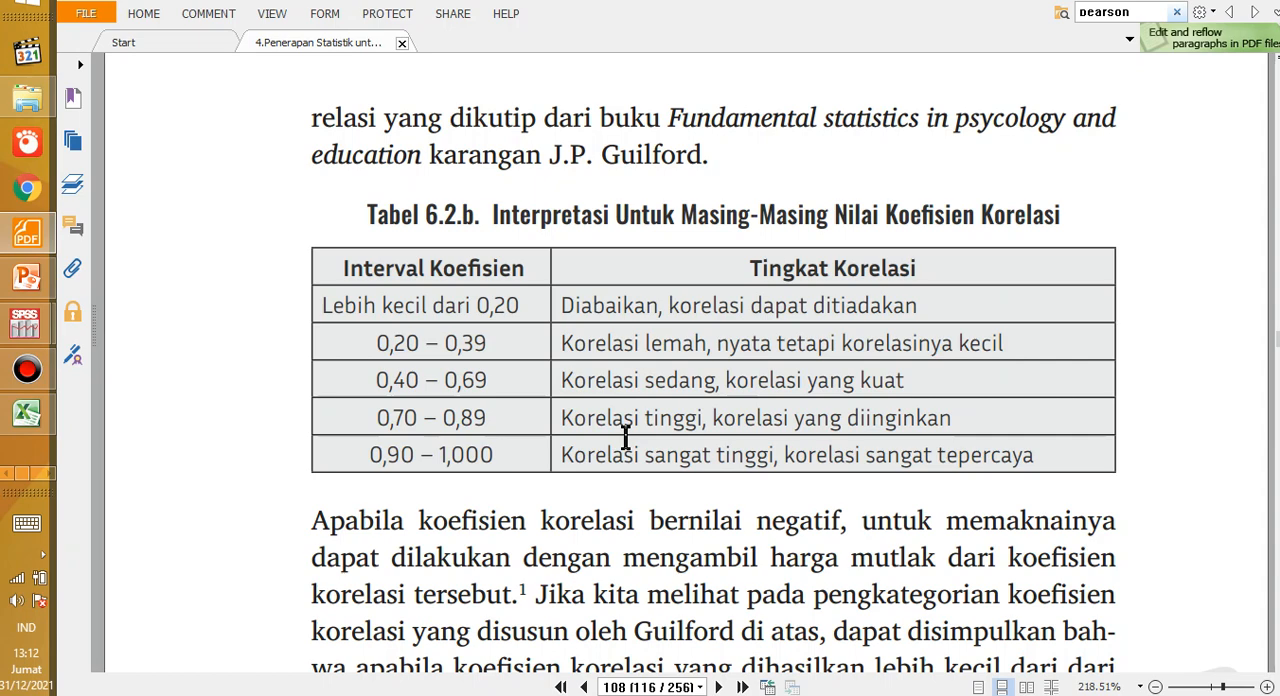
drag(371, 423, 405, 430)
double_click(436, 431)
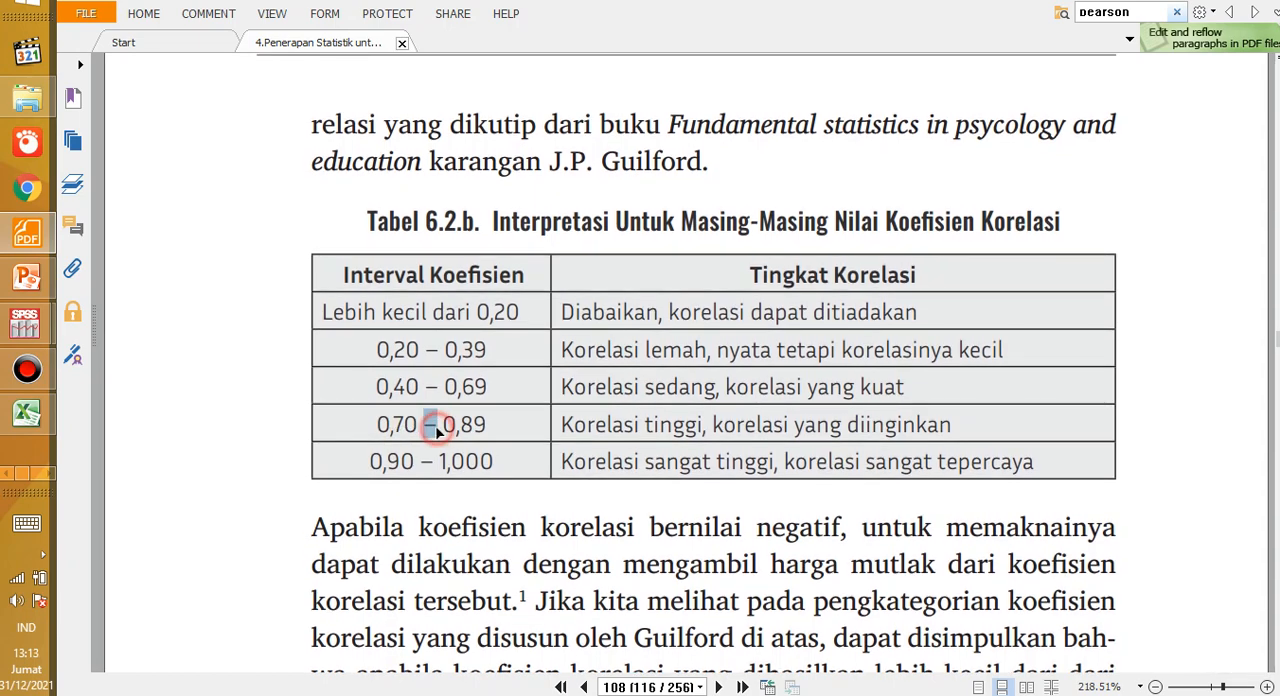
triple_click(590, 426)
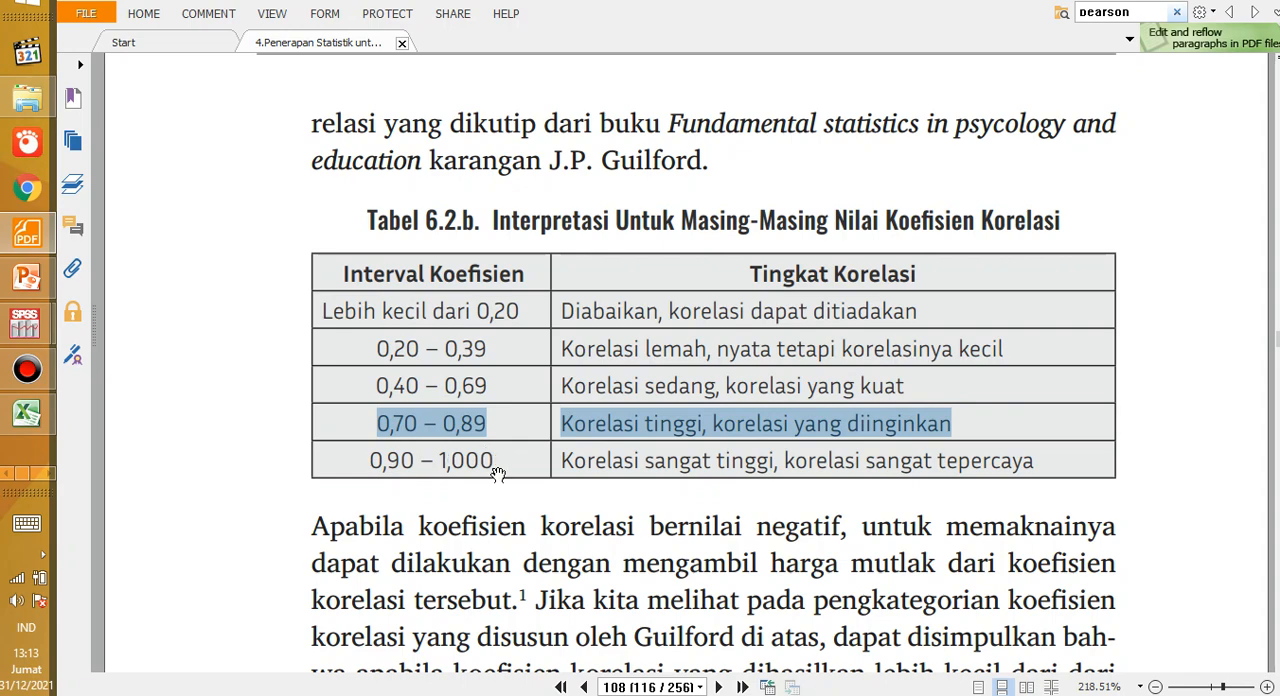
triple_click(594, 461)
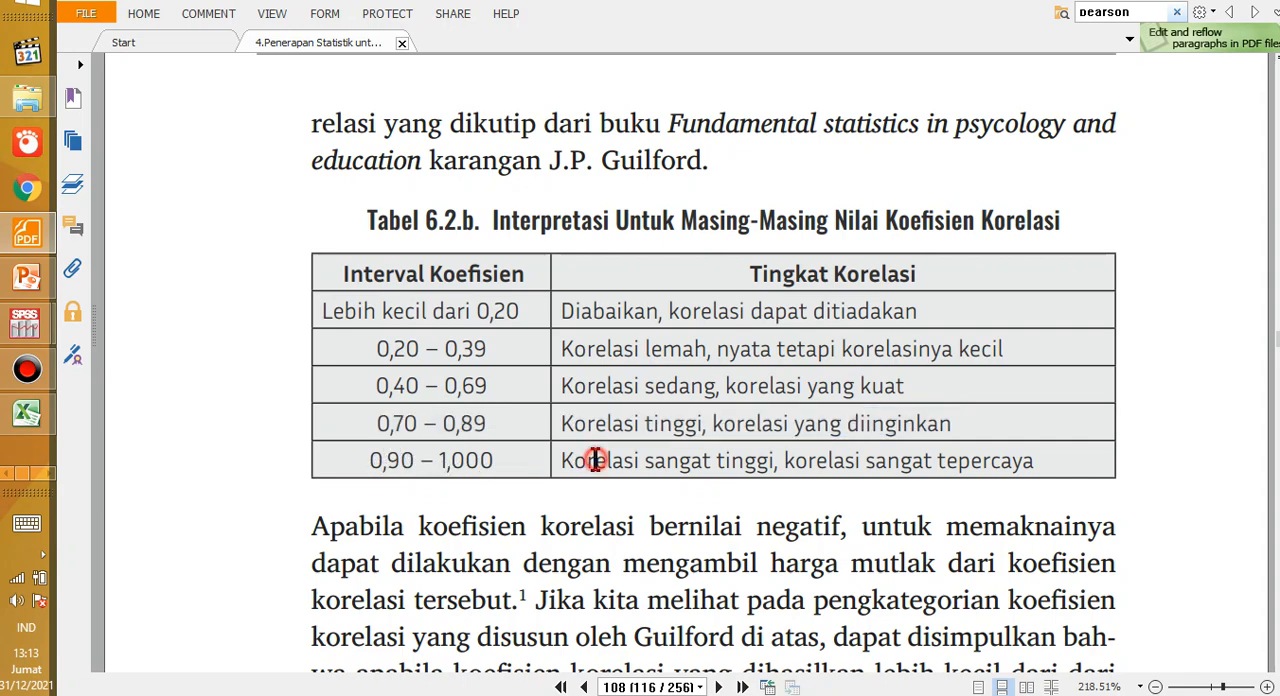
click(451, 461)
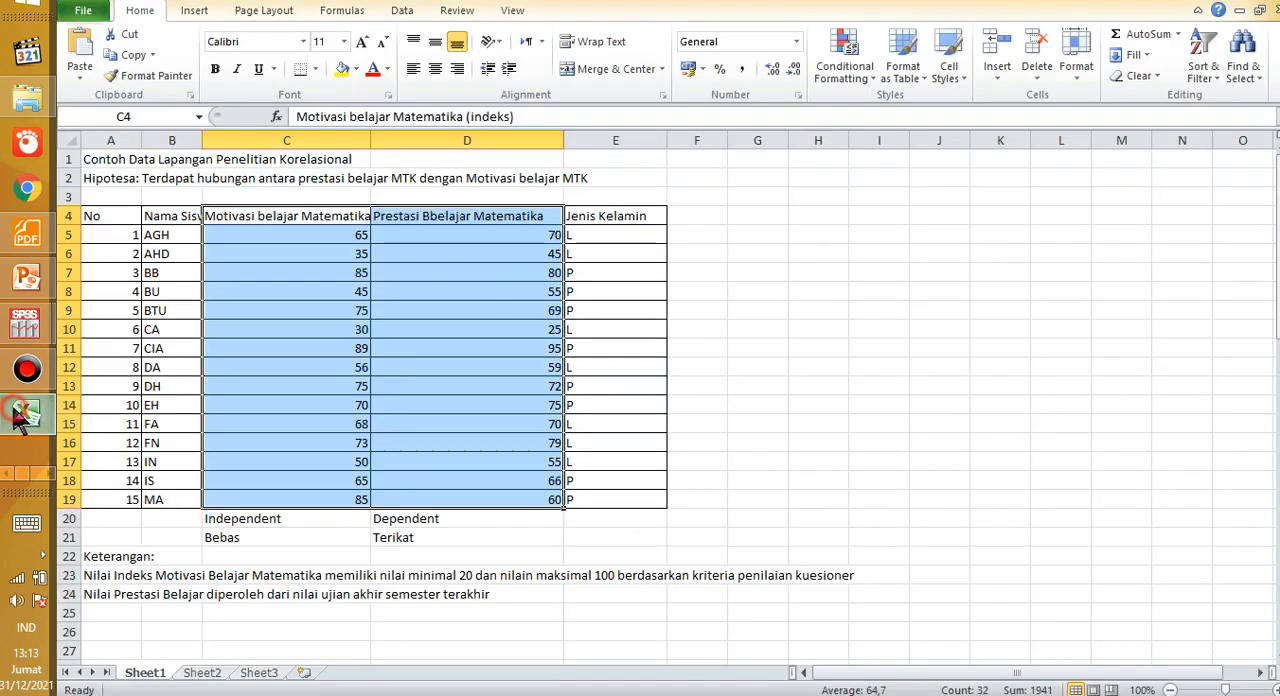
Step: Switch to the Excel data sheet and compare the Motivasi and Prestasi scores of several students row by row
click(27, 413)
click(269, 332)
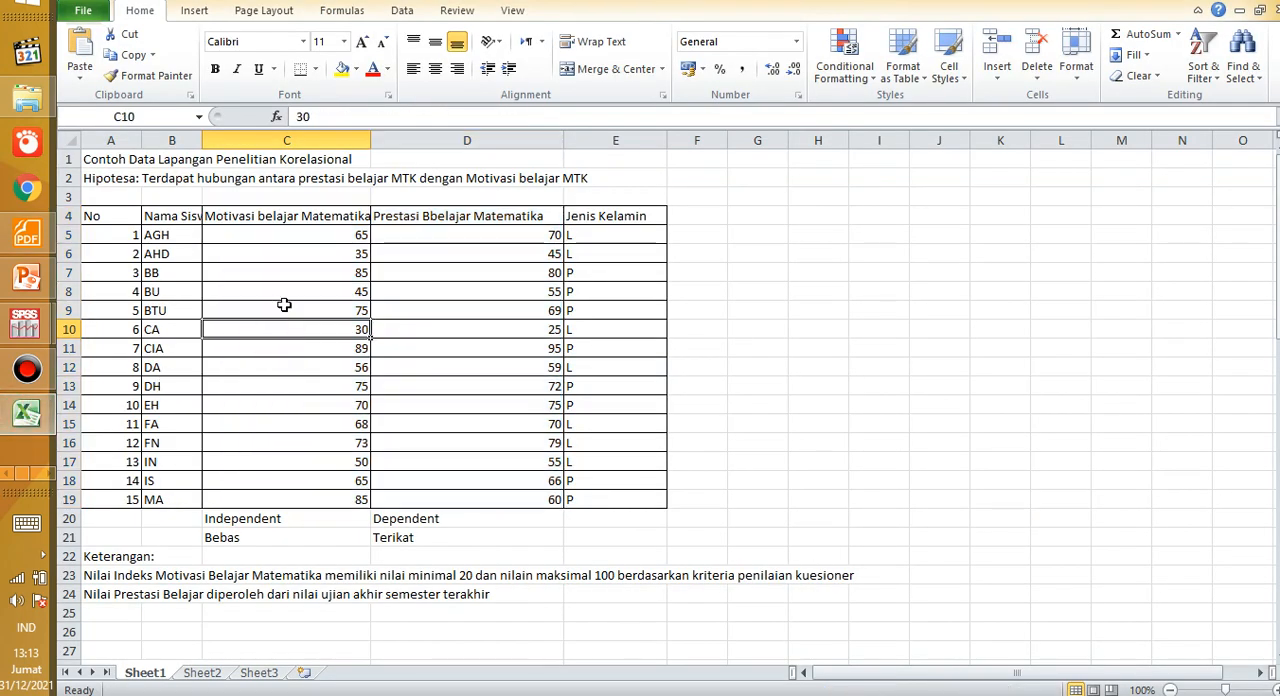
click(417, 331)
click(336, 298)
click(420, 298)
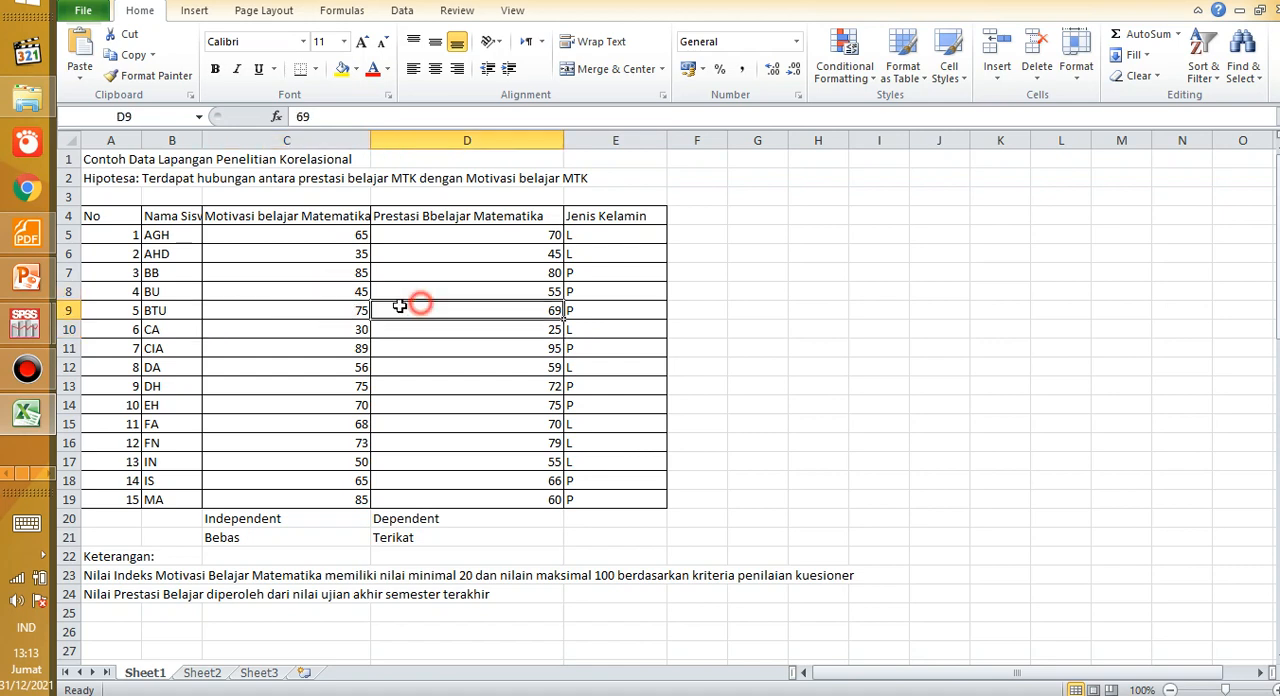
click(323, 315)
click(401, 318)
click(309, 332)
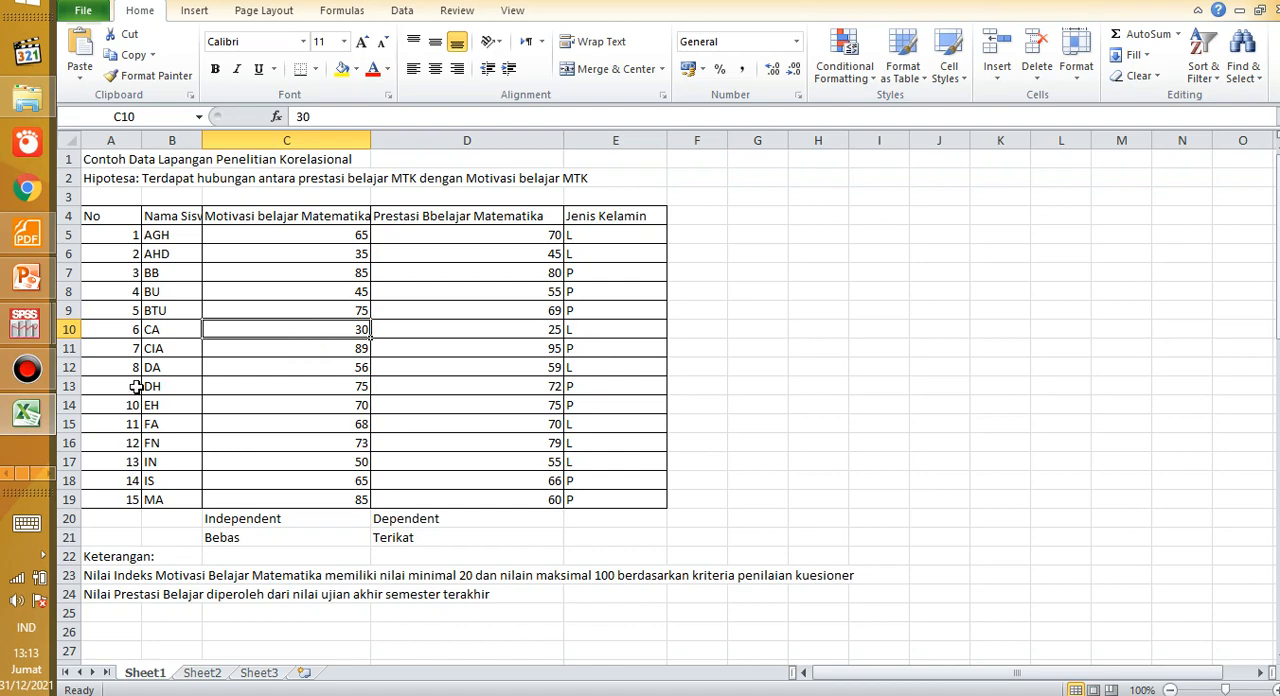
Step: Switch back to the Word document and highlight the Kekuatan korelasi blank and the Arah korelasi label for review
key(alt+Tab)
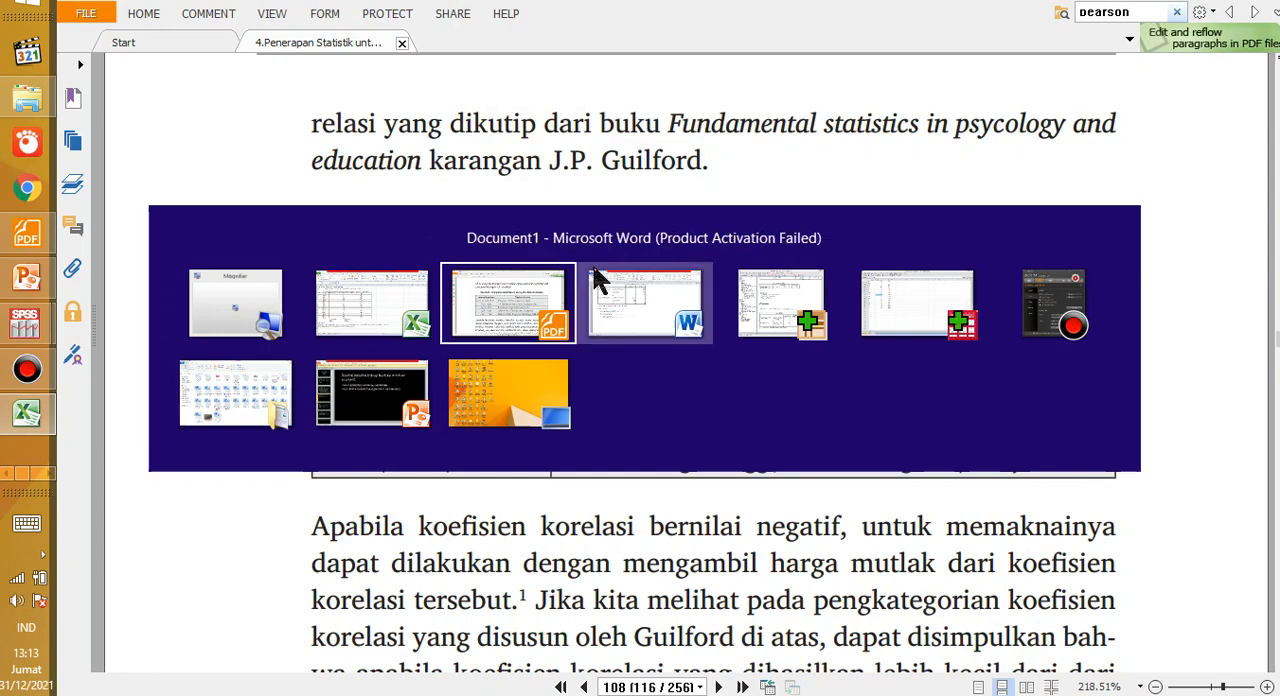
click(613, 288)
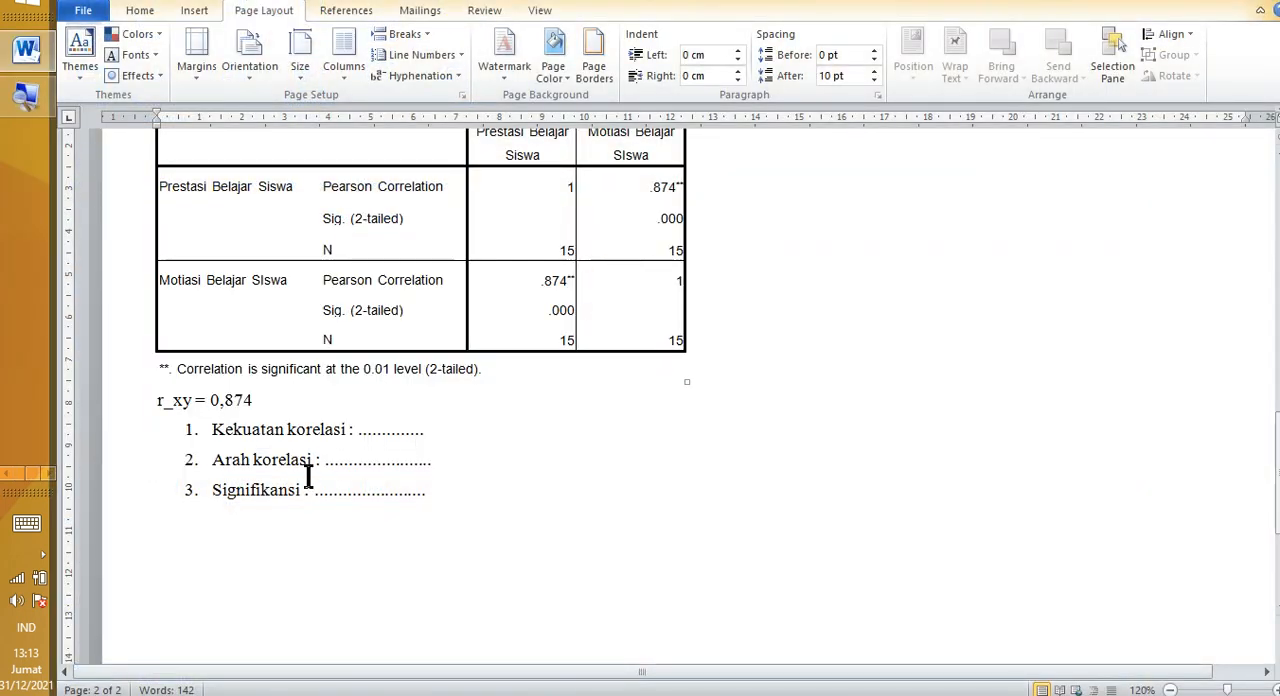
click(362, 432)
drag(362, 432, 669, 431)
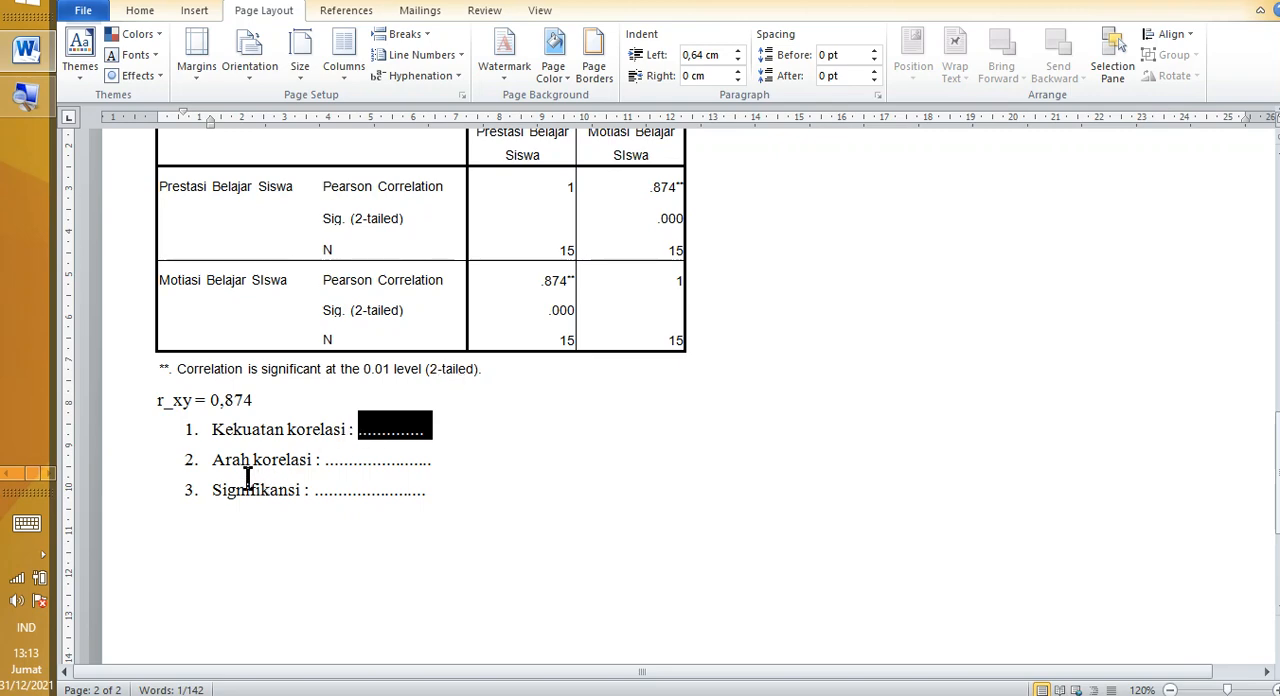
drag(215, 459, 288, 465)
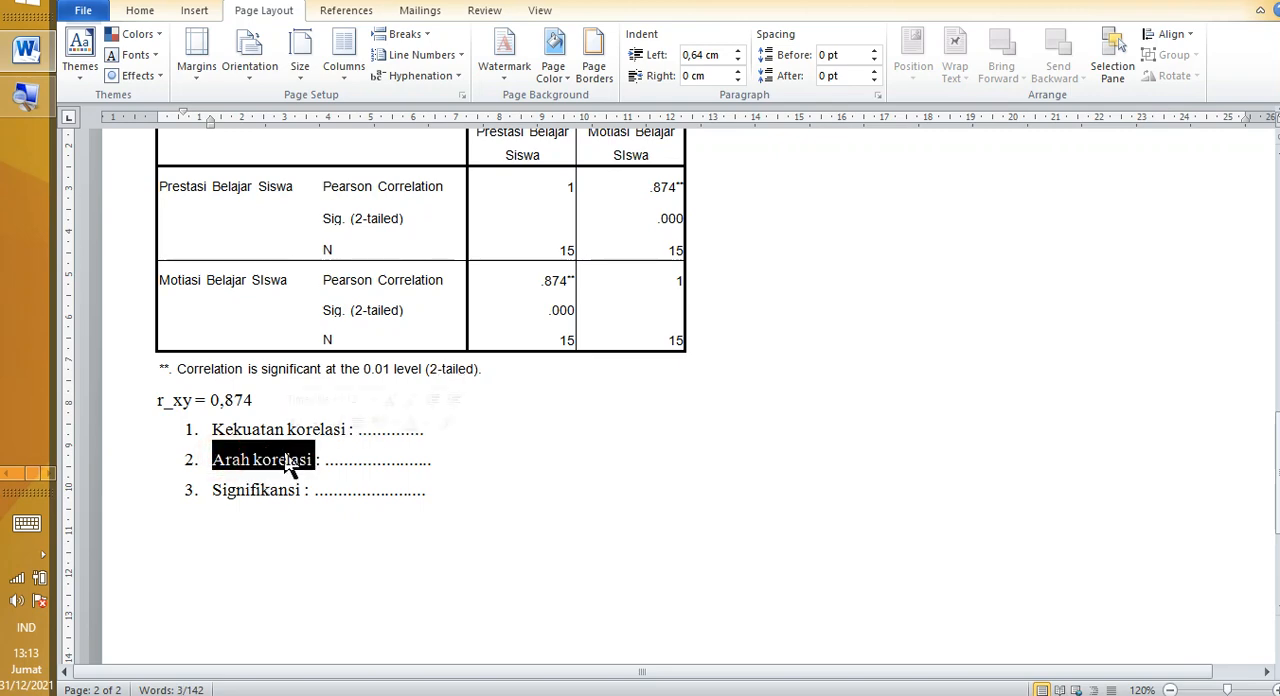
Step: Add the options "positif/ negatif" after the dotted blank of Arah korelasi and highlight each option in turn
click(462, 463)
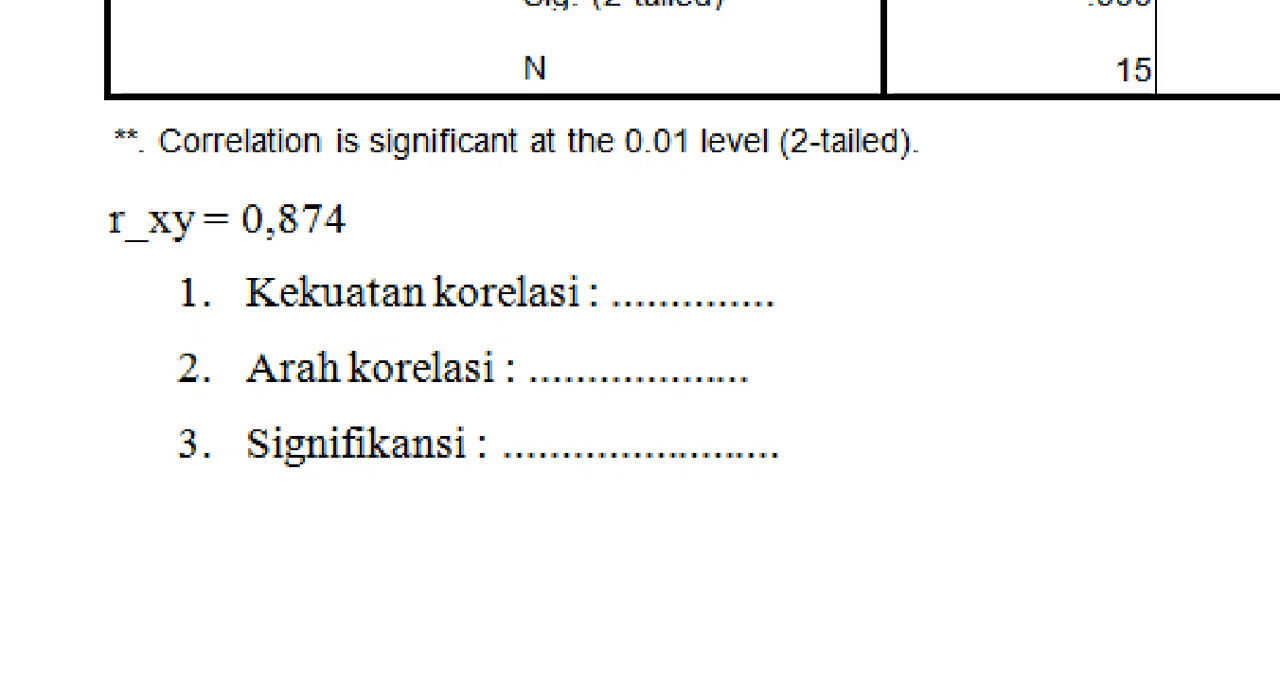
text(+)
text(=)
key(BackSpace)
text(+)
key(BackSpace)
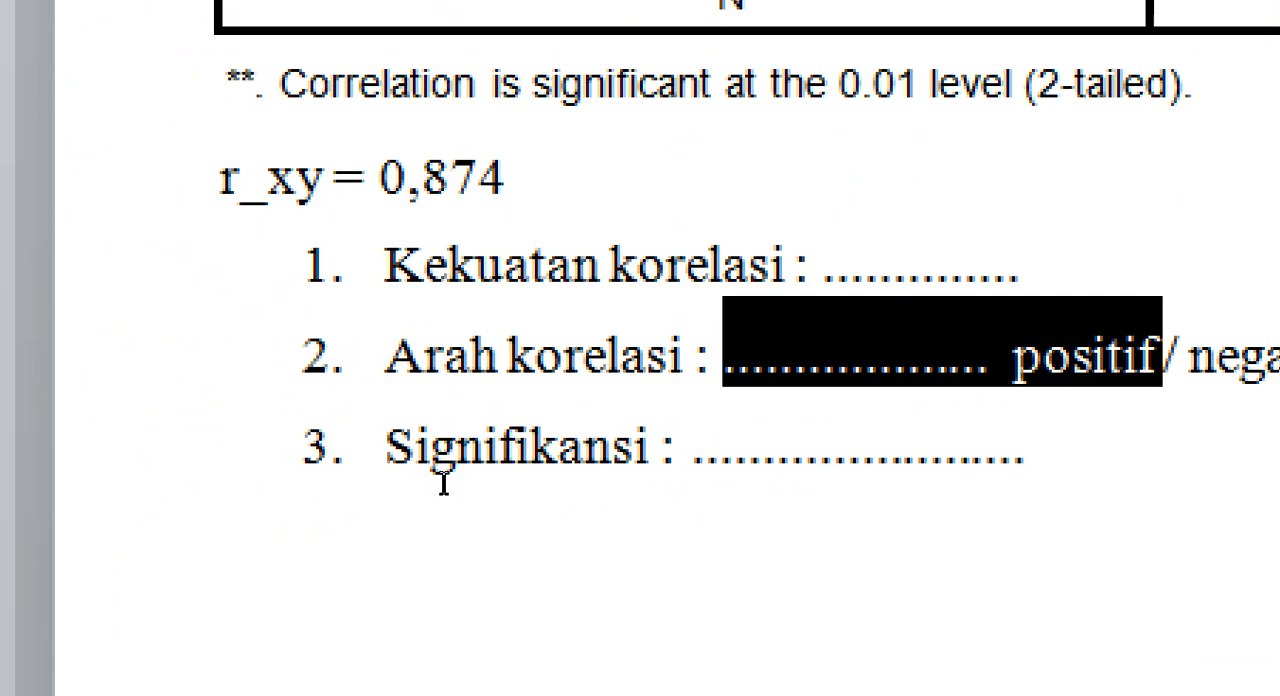
drag(546, 461, 483, 457)
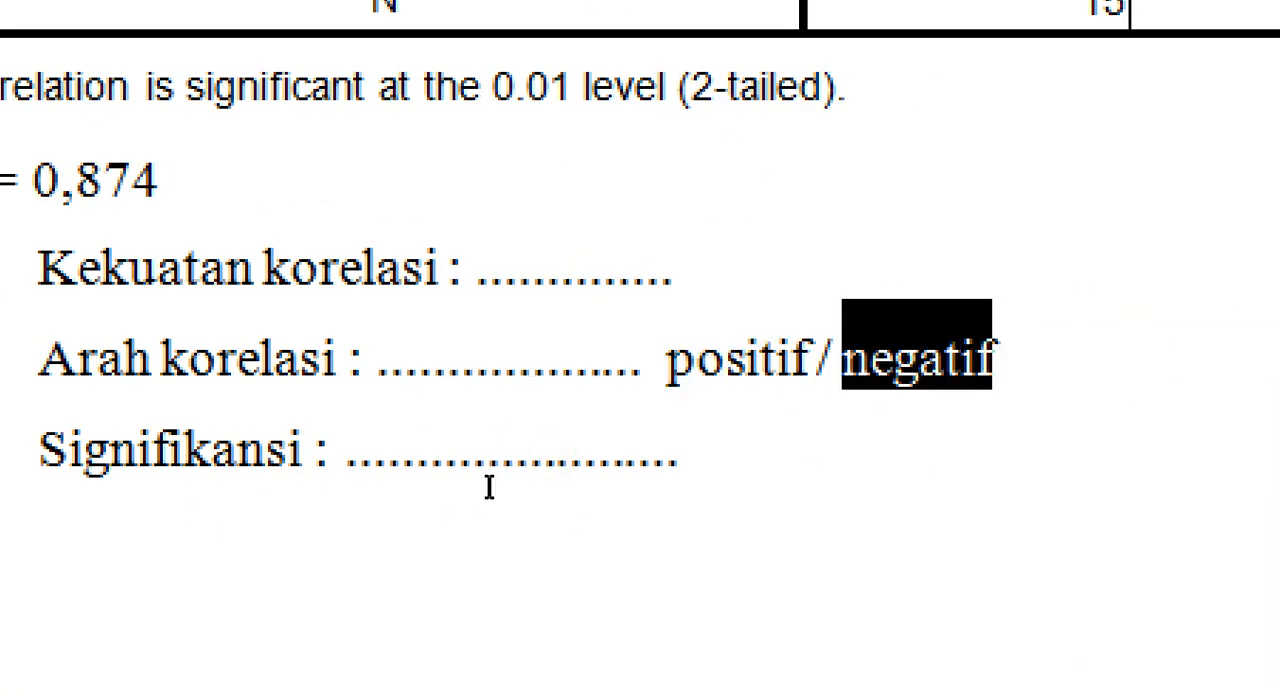
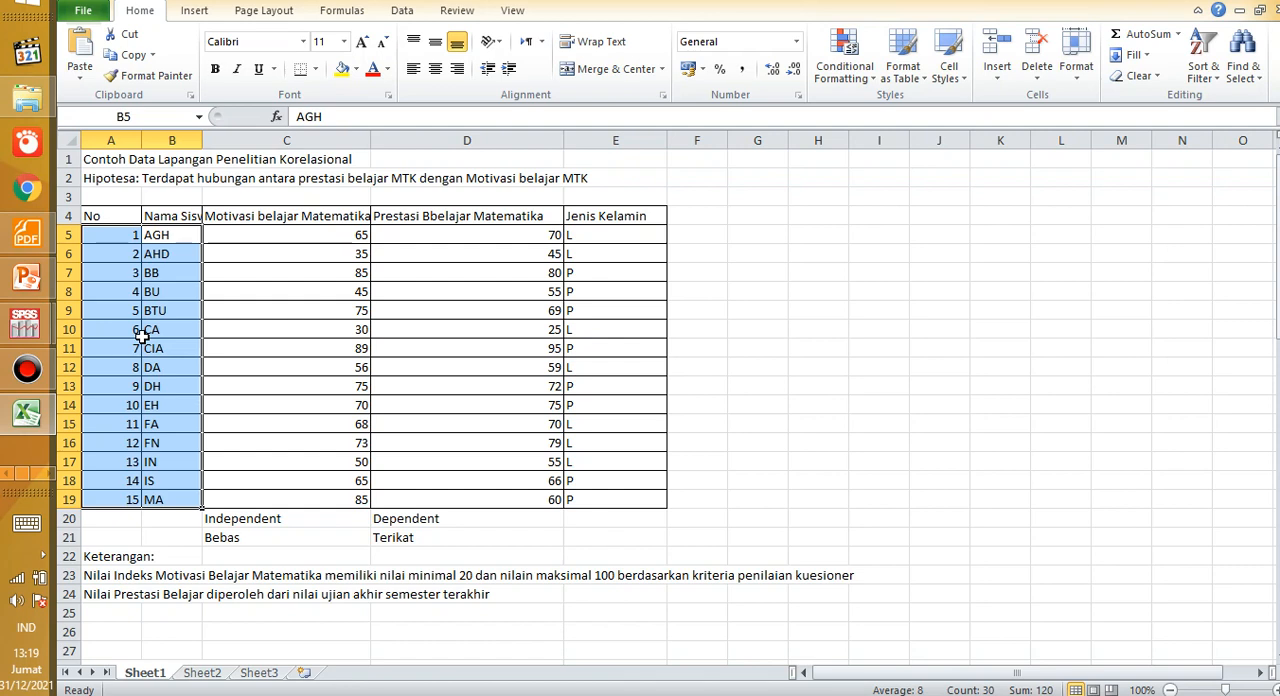
Step: Switch back to the Word document and place the text cursor at the end of the Keyakinan 0,95 line
click(42, 478)
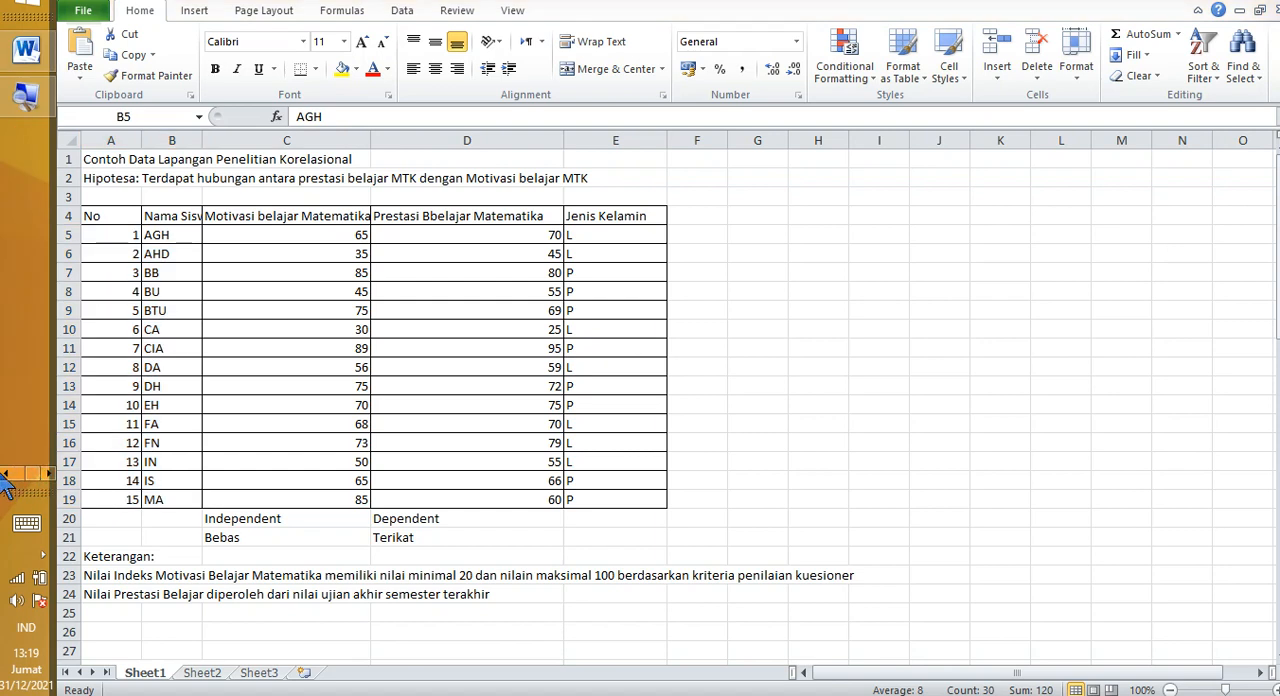
key(alt+Tab)
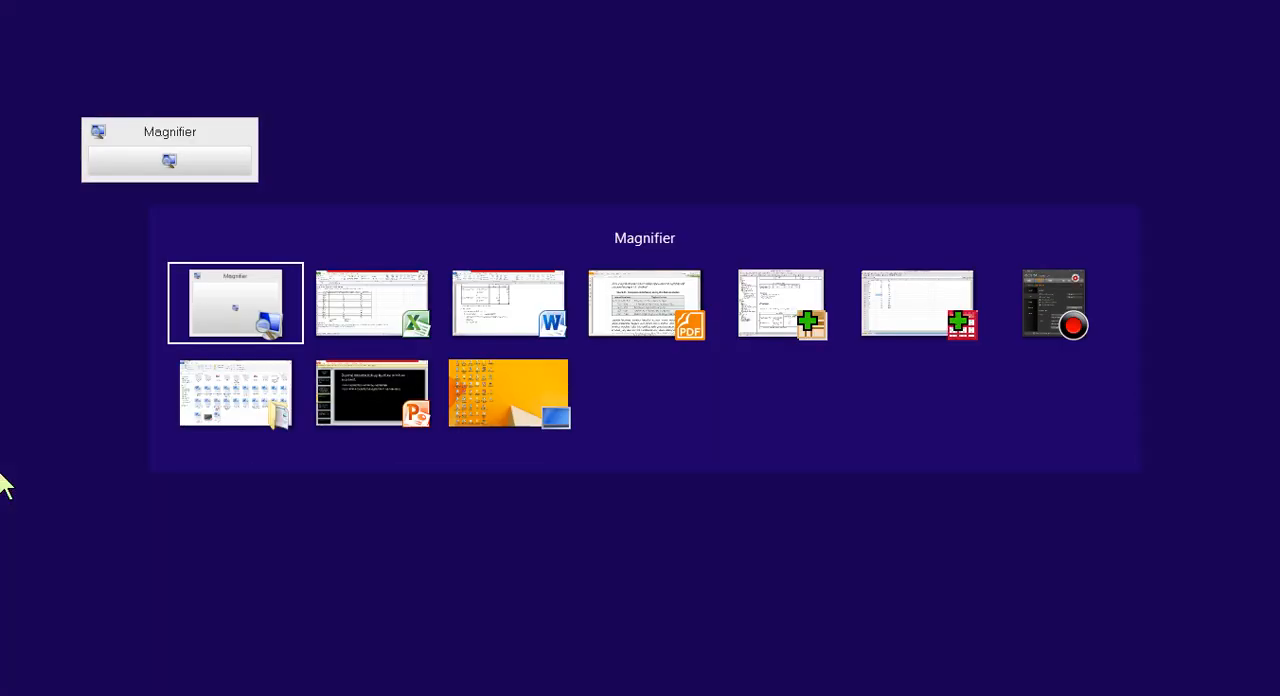
key(alt+shift+Tab)
key(alt+shift+Tab)
key(alt+shift+Tab)
key(alt+shift+Tab)
key(alt+shift+Tab)
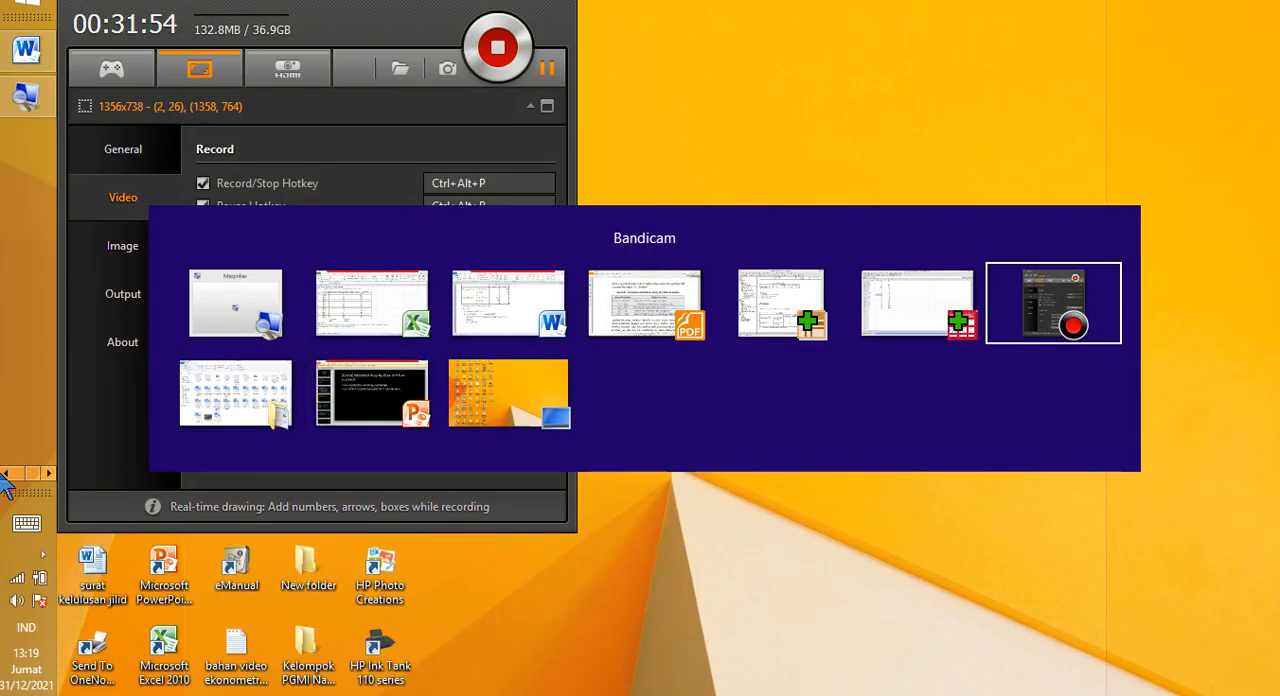
key(alt+shift+Tab)
key(alt+shift+Tab)
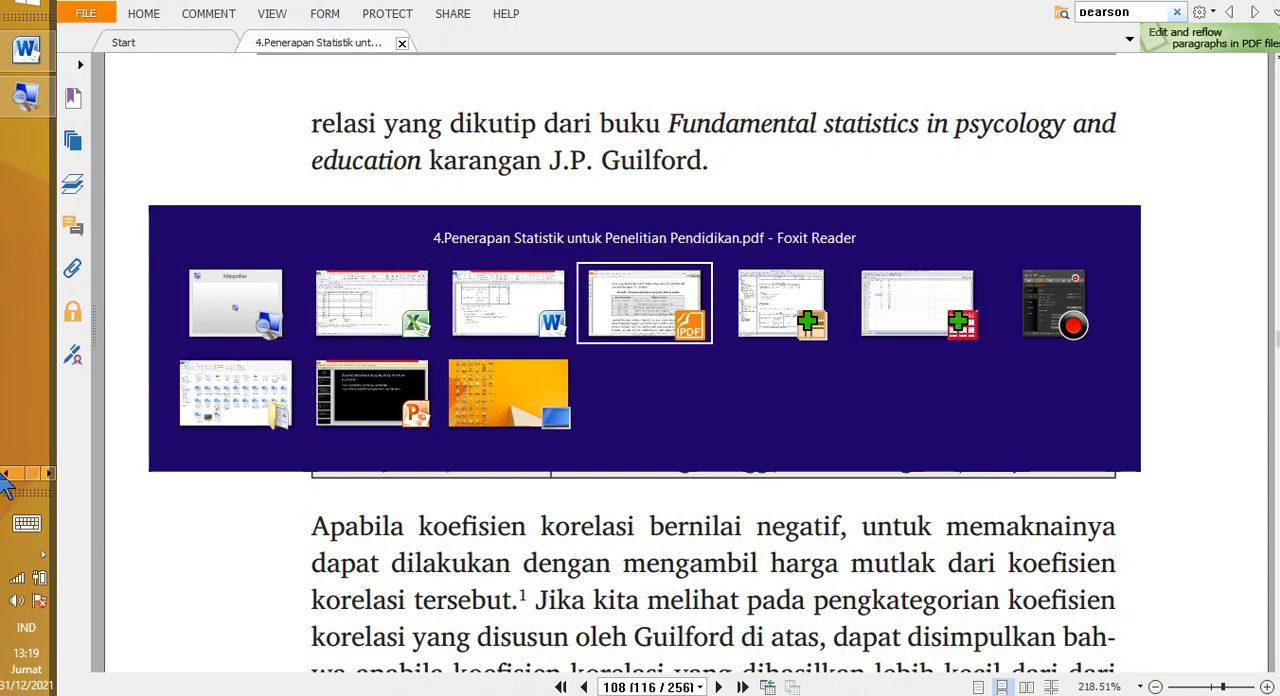
key(alt+shift+Tab)
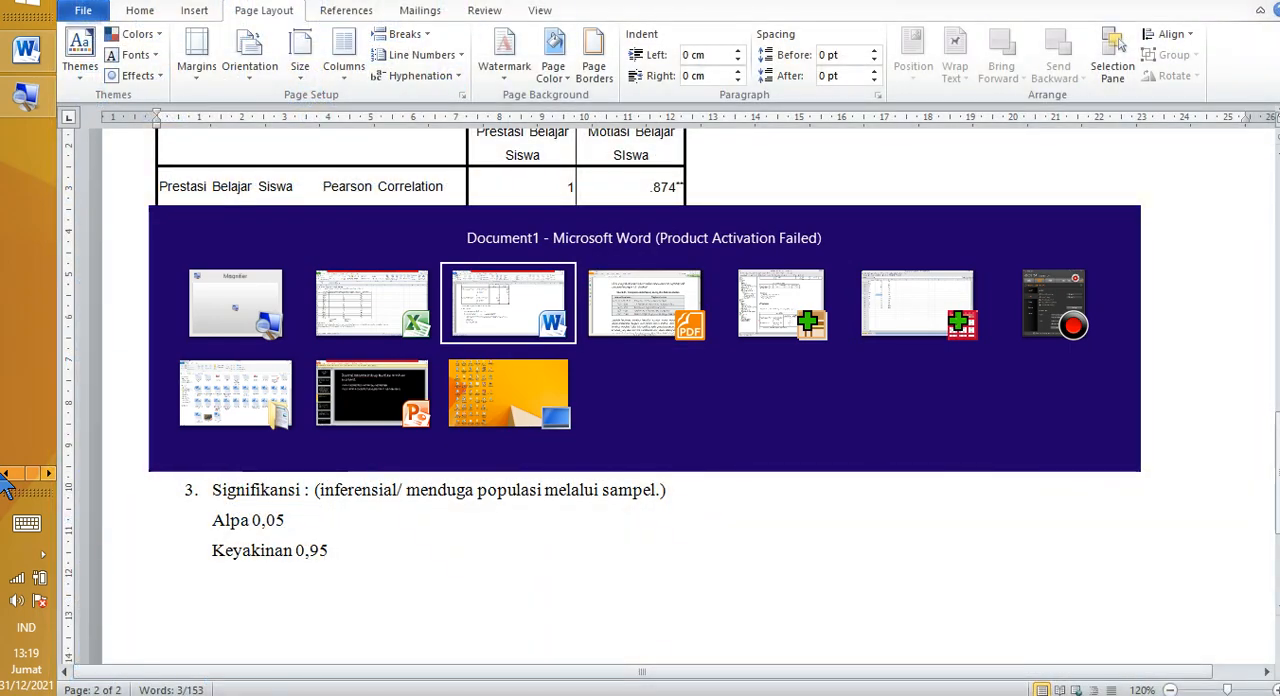
key(alt+shift+Tab)
key(alt+shift+Tab)
key(alt+shift+Tab)
key(alt+shift+Tab)
key(alt+shift+Tab)
key(alt+shift+Tab)
key(alt+shift+Tab)
key(alt+shift+Tab)
key(alt+shift+Tab)
key(alt+shift+Tab)
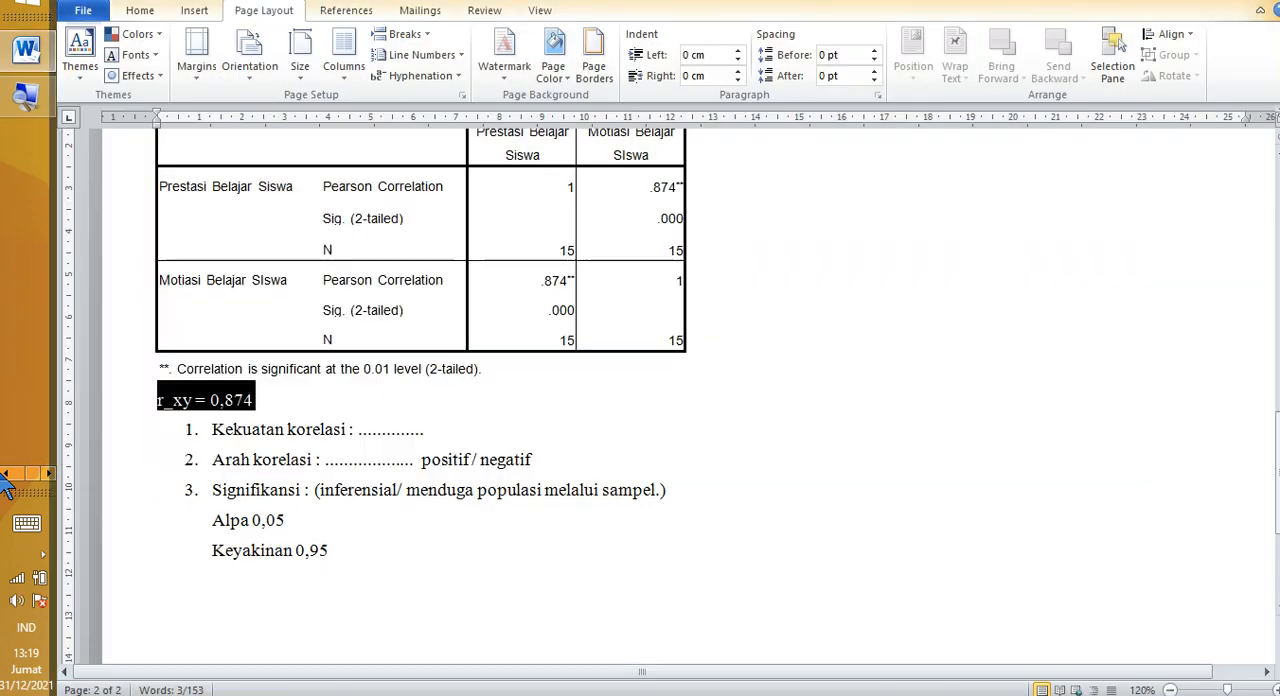
click(364, 548)
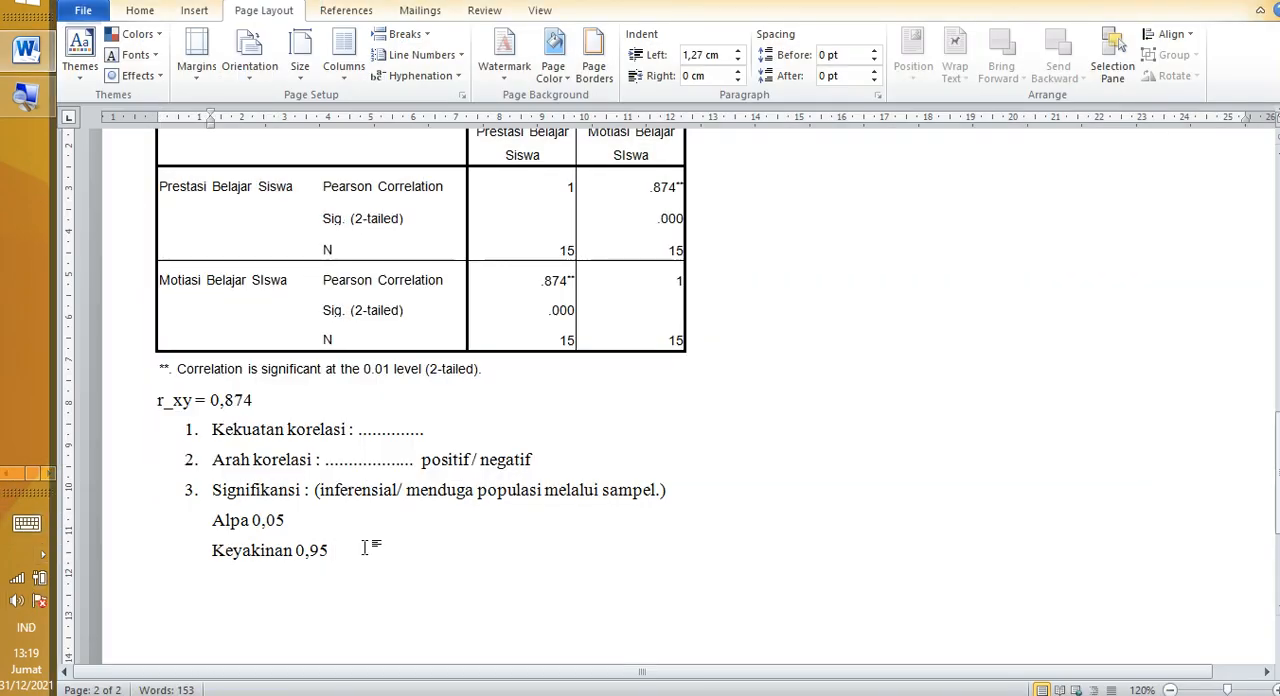
Step: Highlight the Pearson Correlation label, the Sig. (2-tailed) label and its significance value in the Prestasi Belajar Siswa rows of the Correlations table
scroll(400, 560, up, 2)
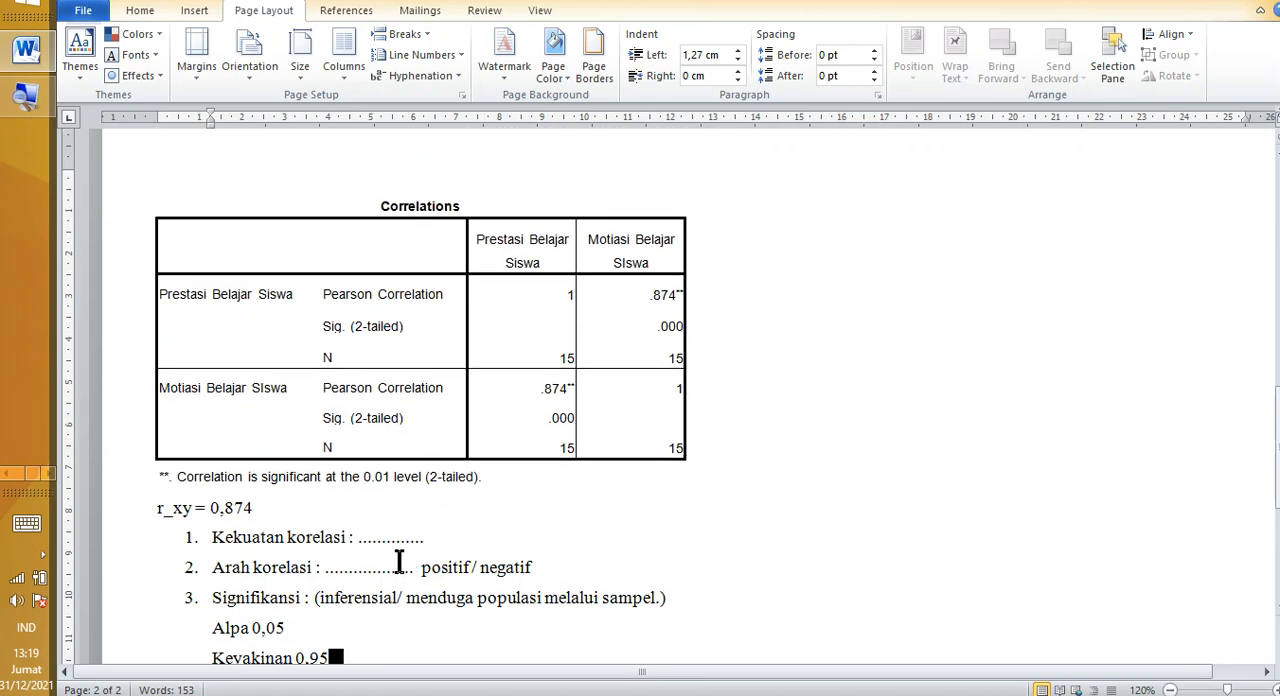
drag(321, 294, 418, 296)
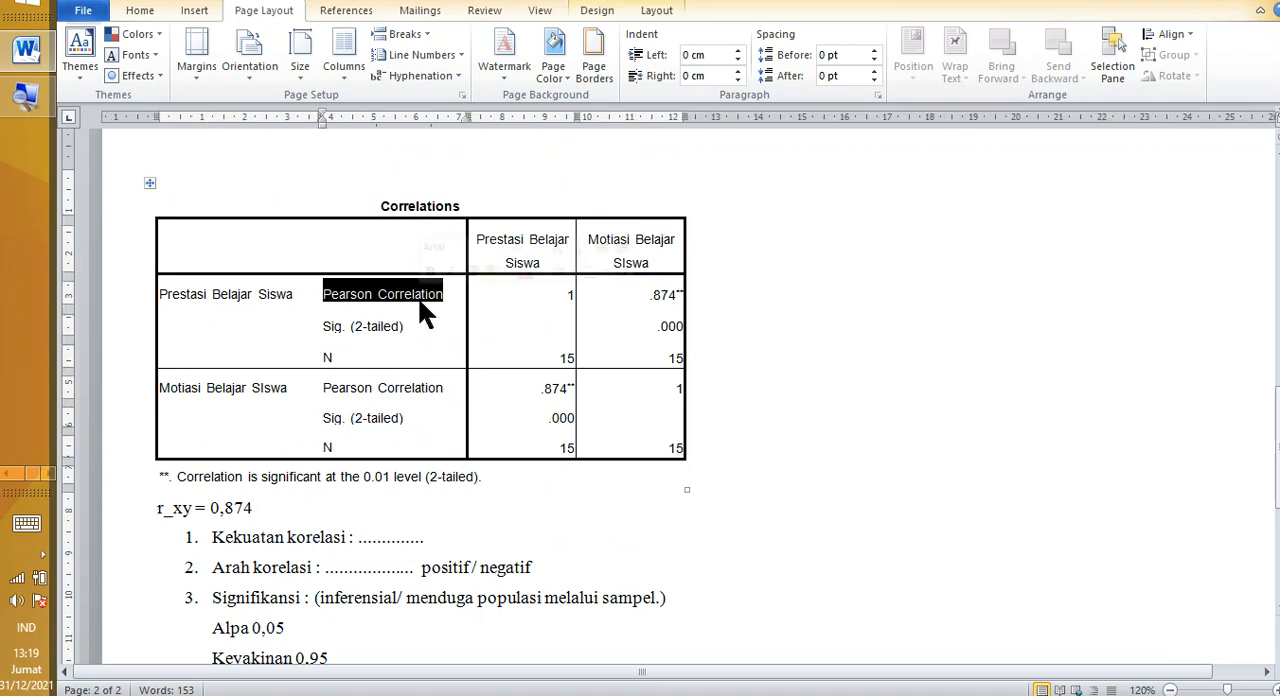
drag(329, 333, 353, 333)
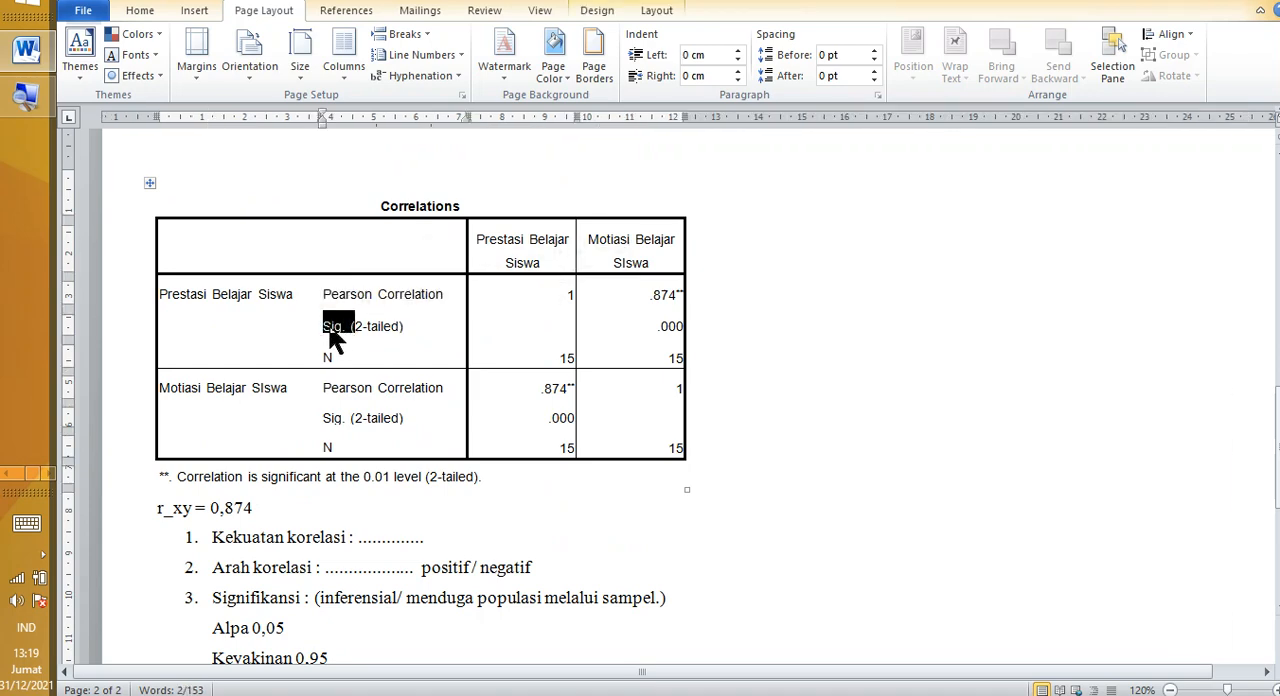
drag(402, 330, 400, 328)
drag(590, 333, 711, 331)
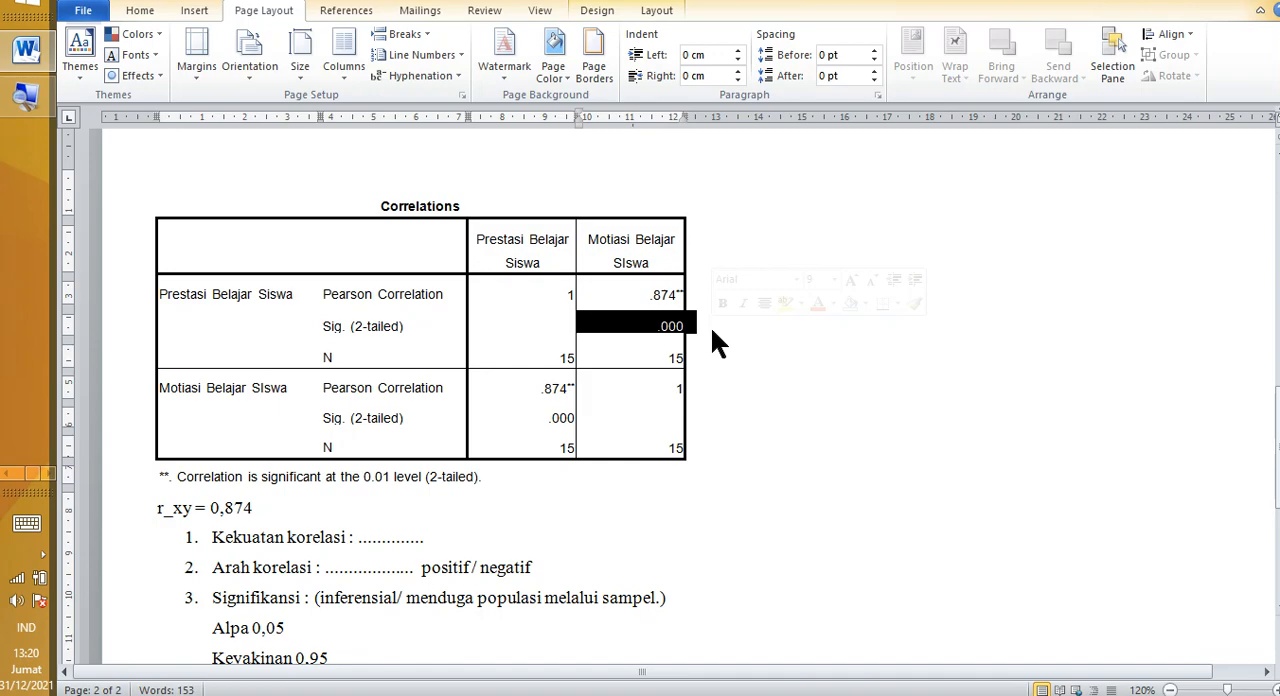
Step: Switch to the SPSS Viewer output and copy the Correlations table
key(alt+Tab)
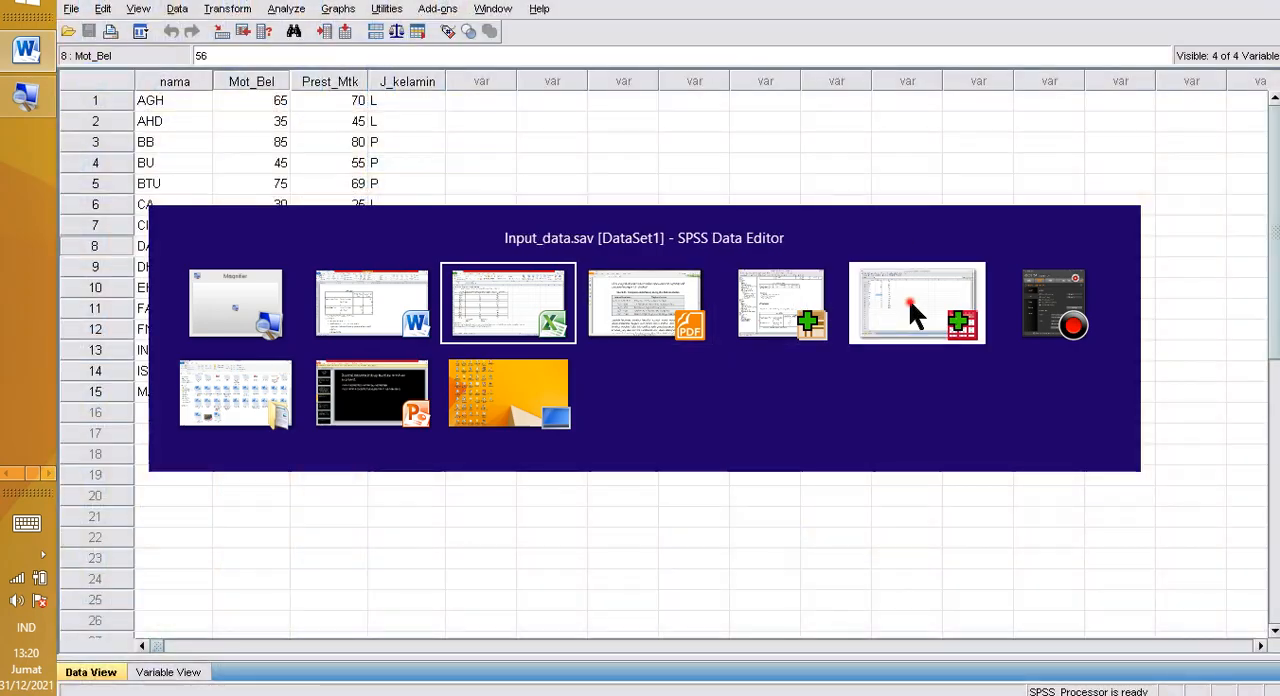
click(908, 297)
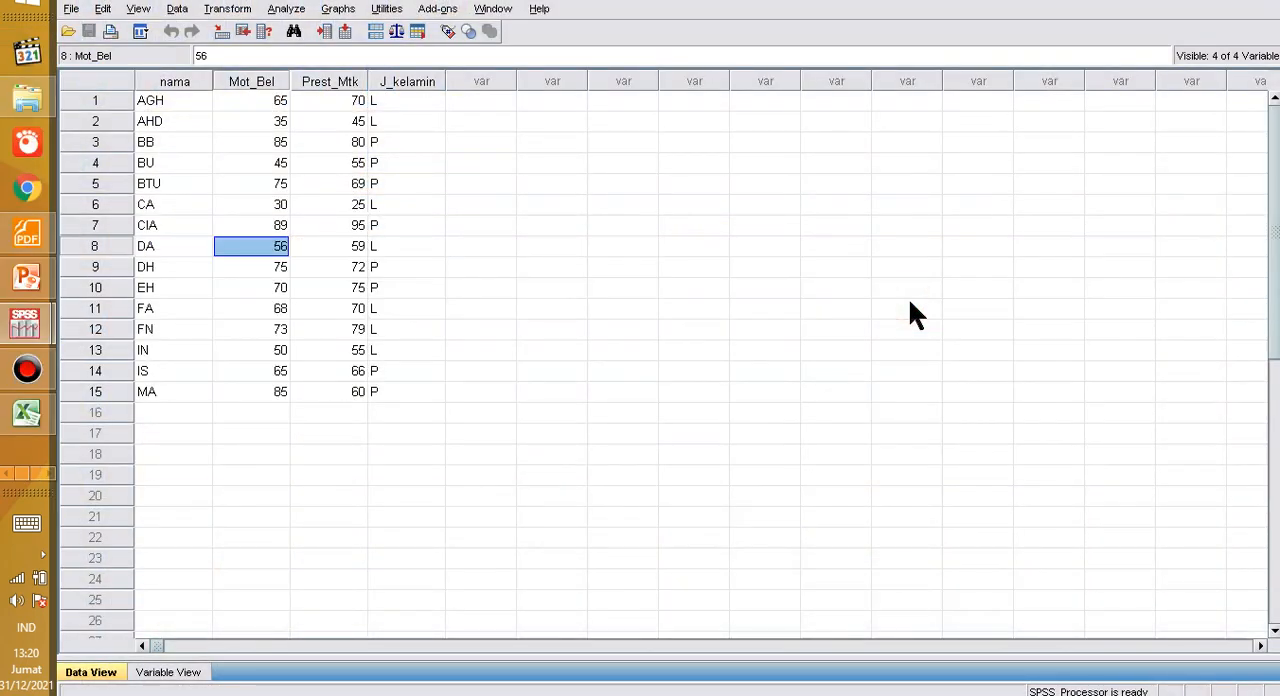
key(alt+Tab)
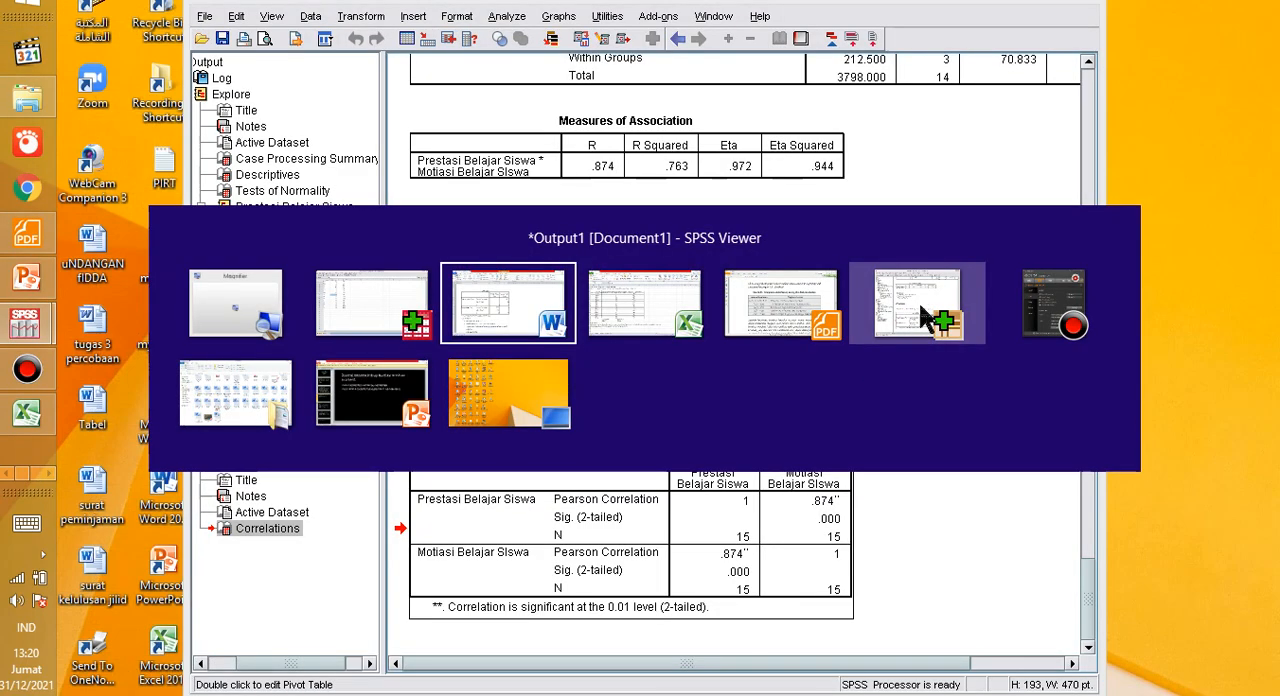
click(918, 300)
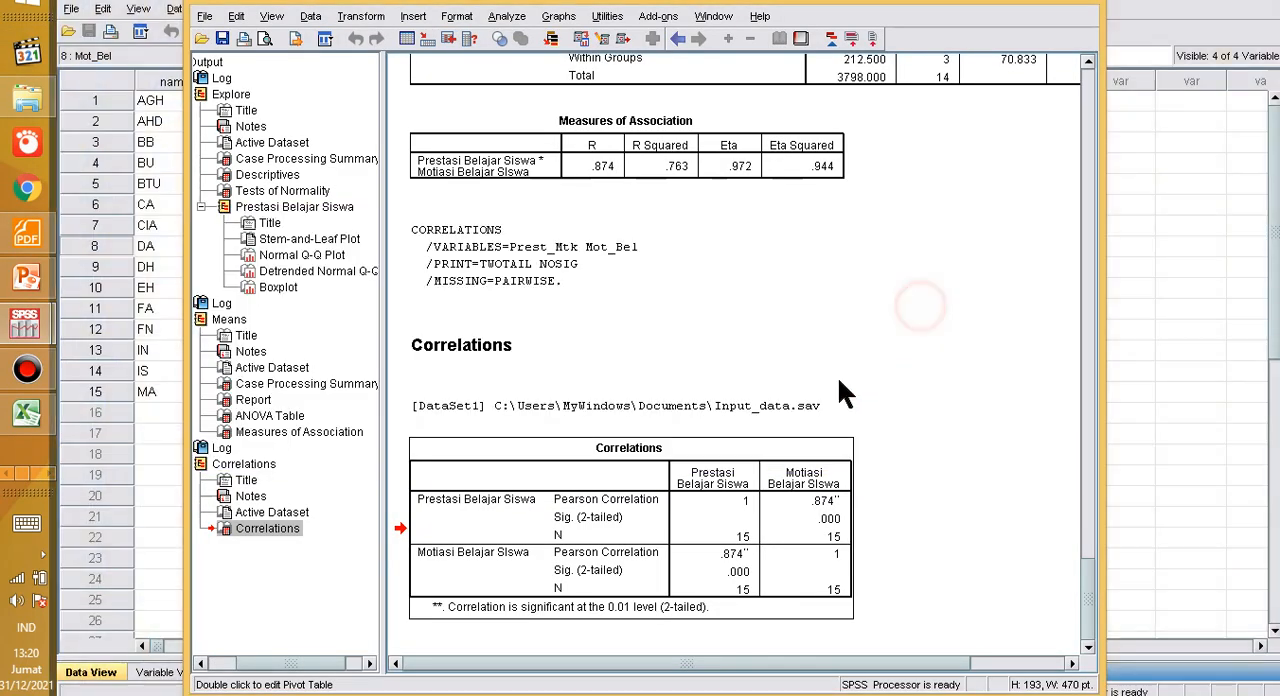
right_click(622, 497)
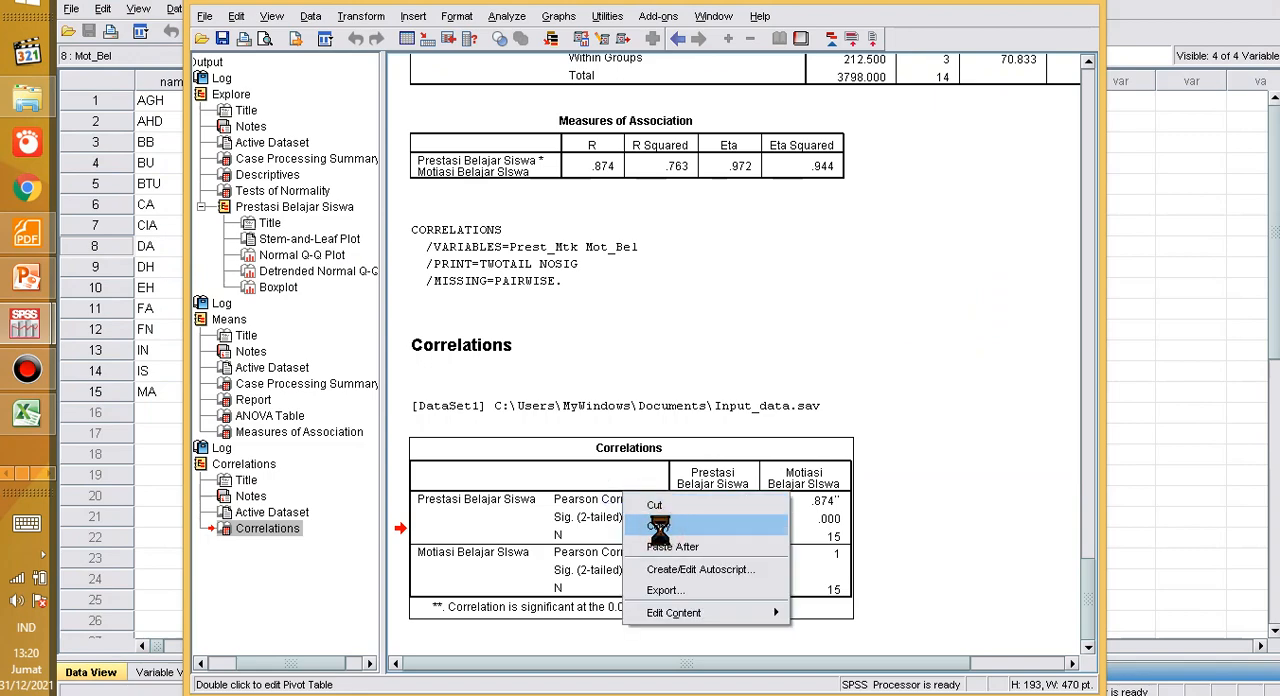
click(655, 528)
Step: Switch to Excel and paste the Correlations table into a blank workbook starting at cell D8
click(27, 410)
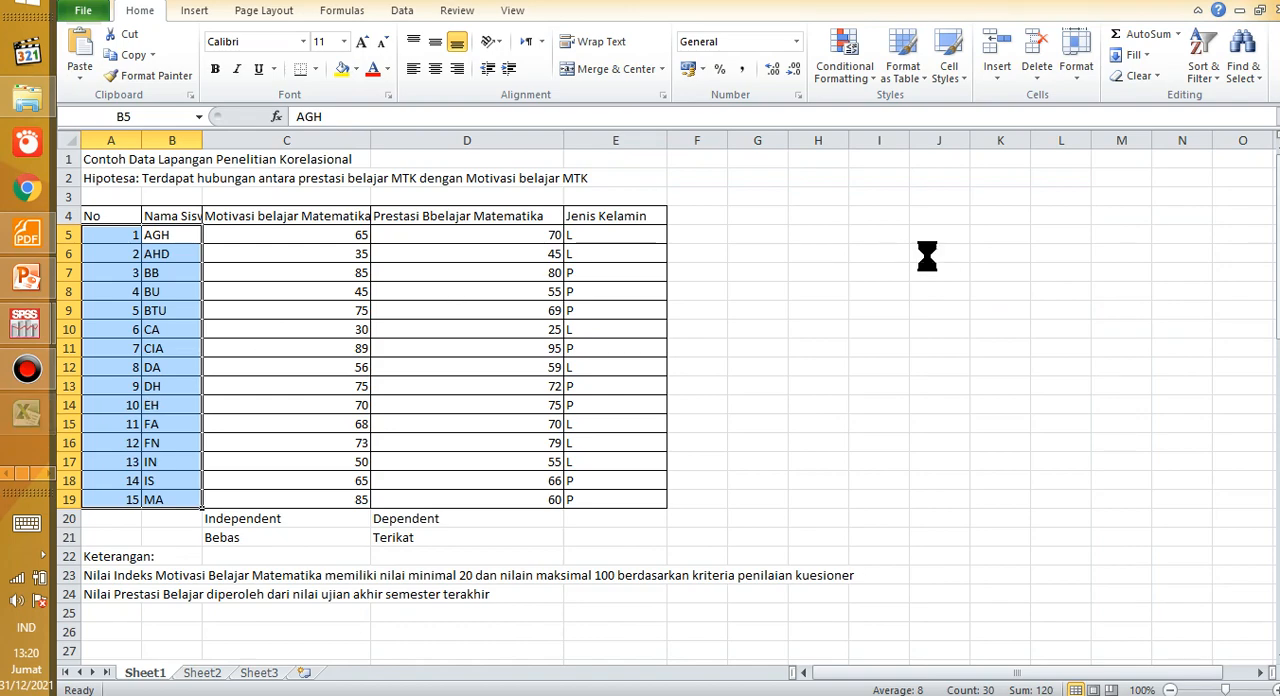
click(303, 289)
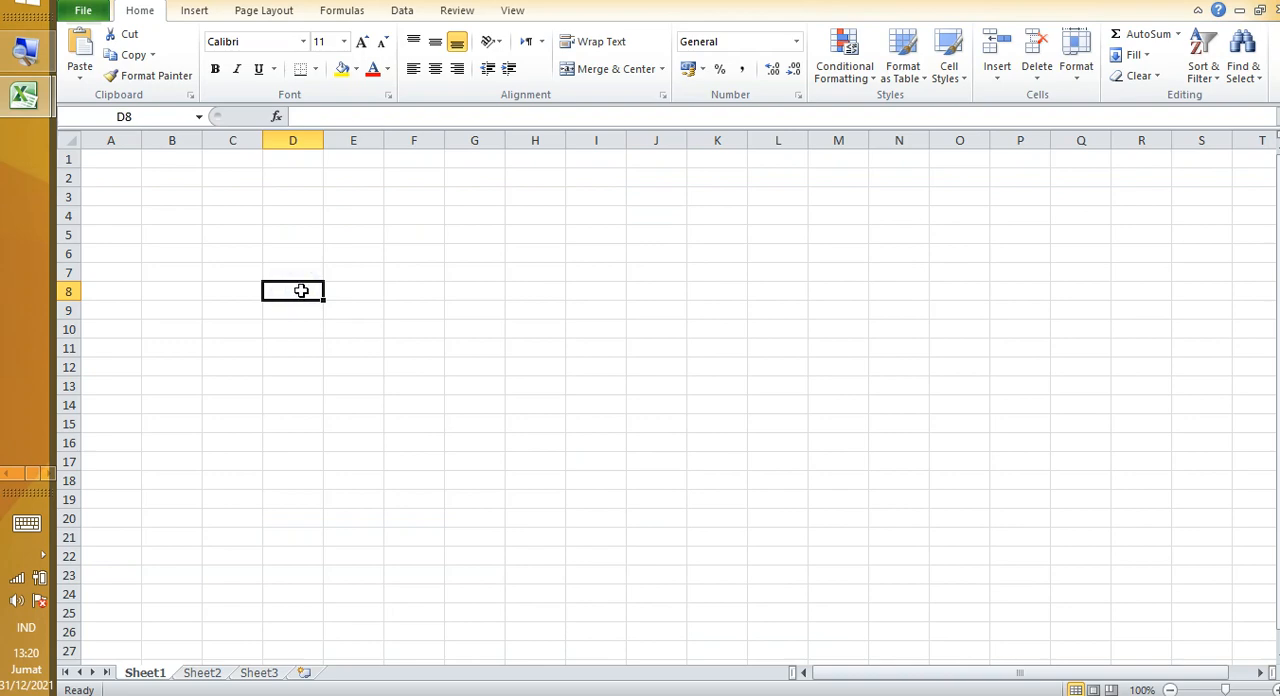
right_click(300, 290)
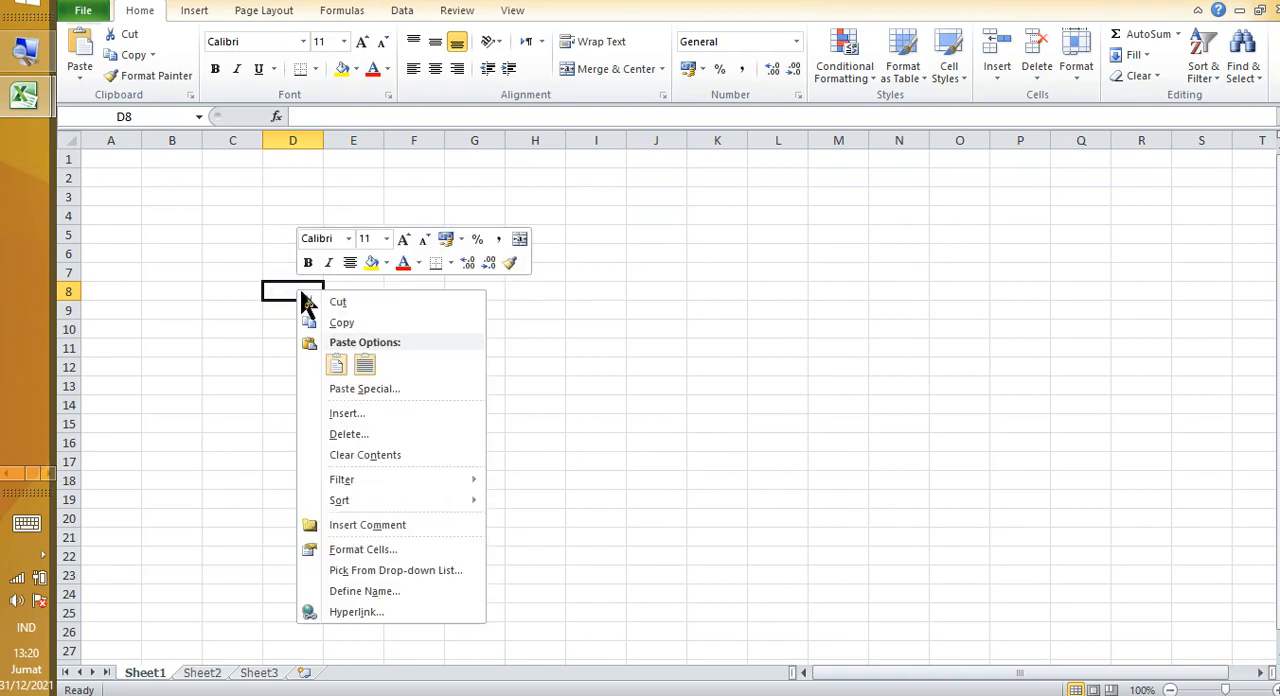
click(336, 368)
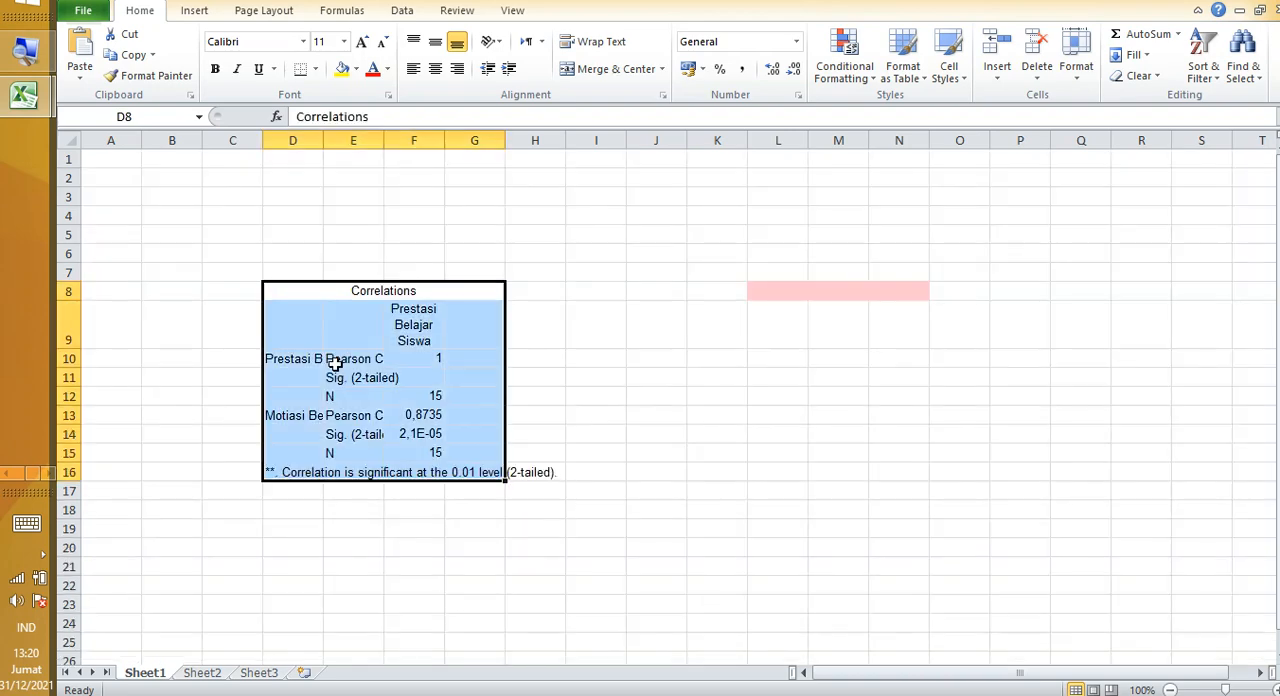
Step: Open cell F14, the Sig. (2-tailed) value for Motivasi Belajar, to read its full decimal form
click(390, 398)
click(473, 399)
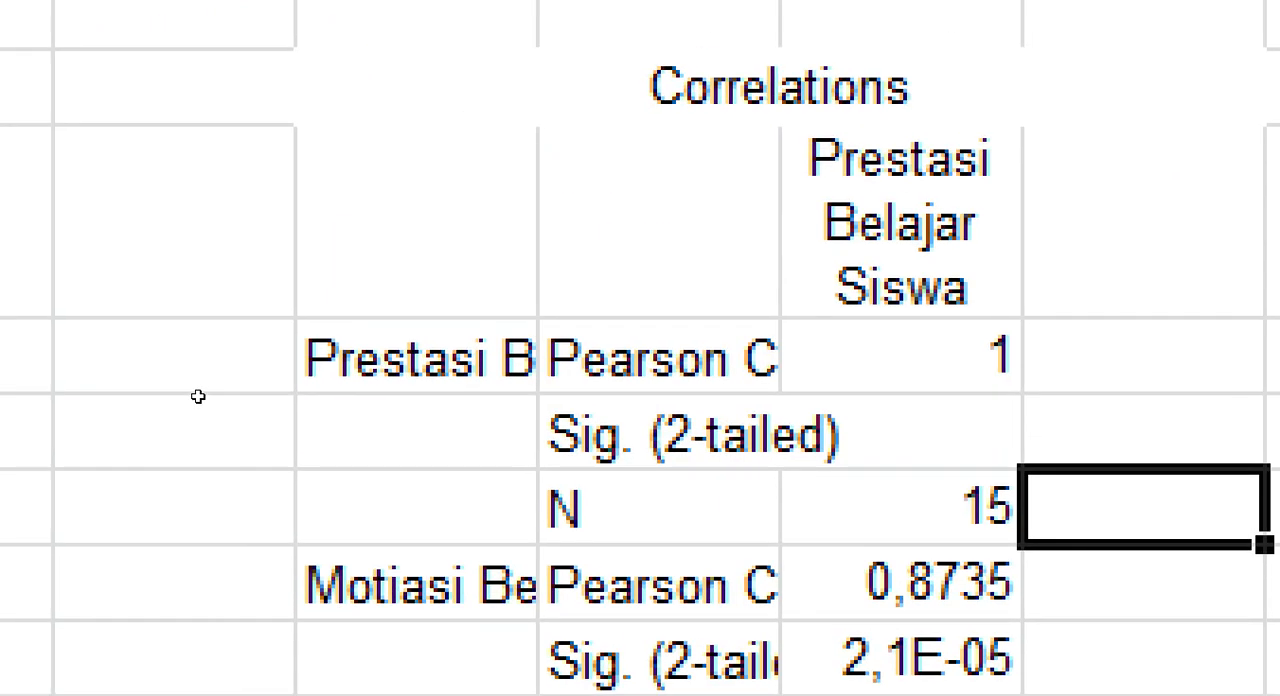
click(33, 506)
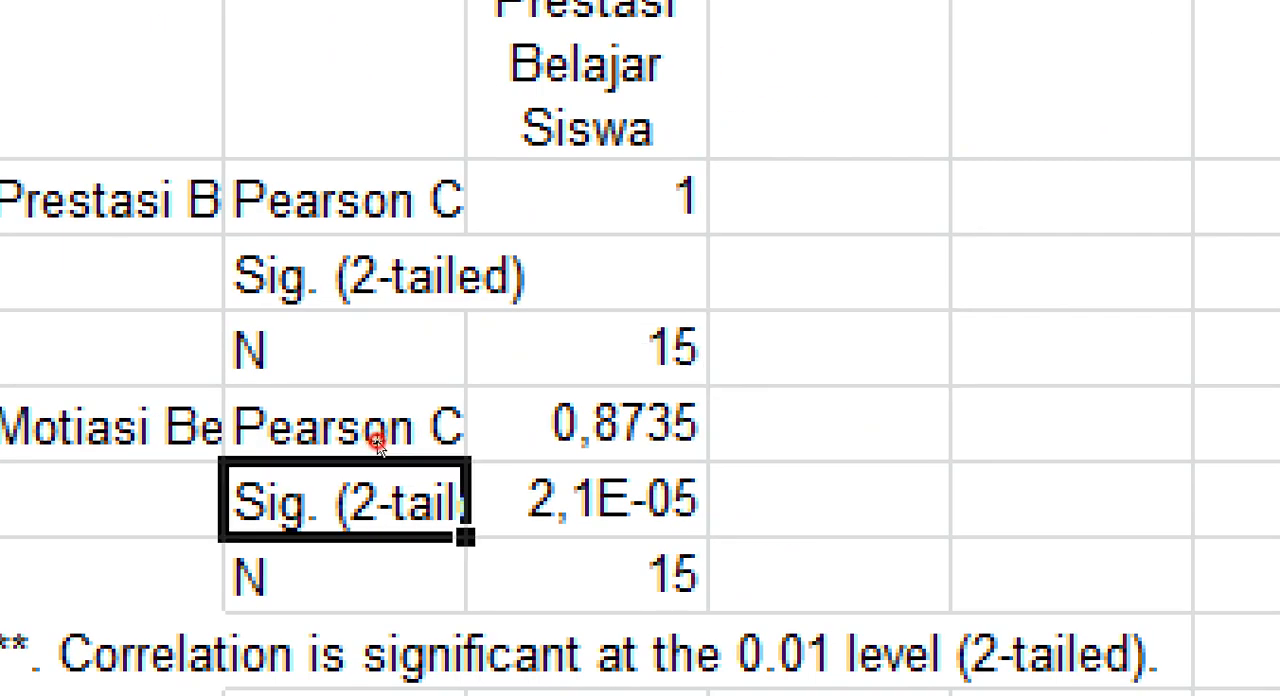
click(494, 550)
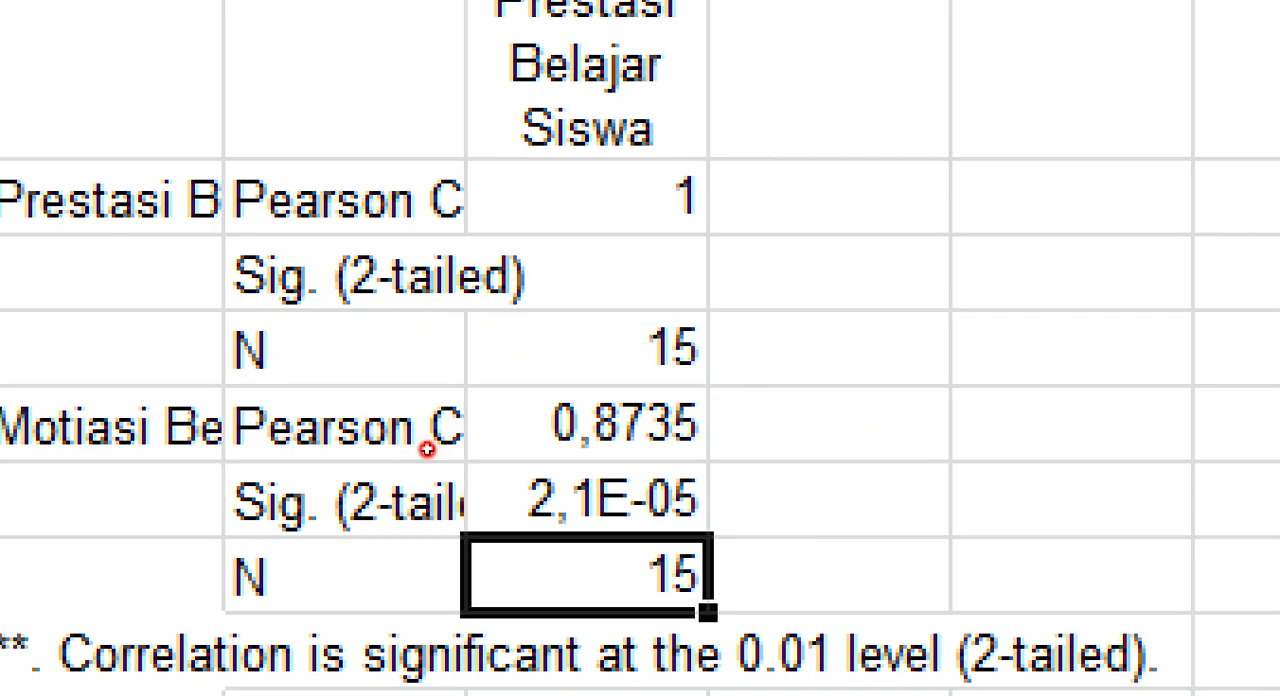
click(494, 523)
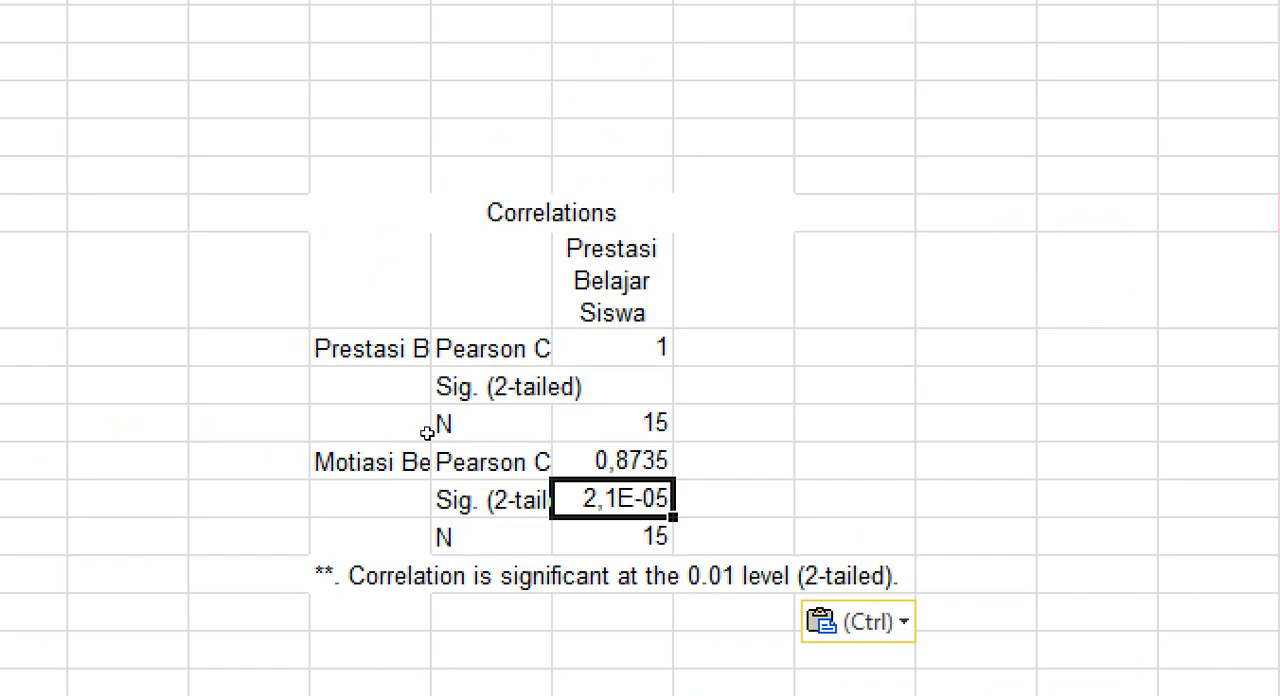
key(F2)
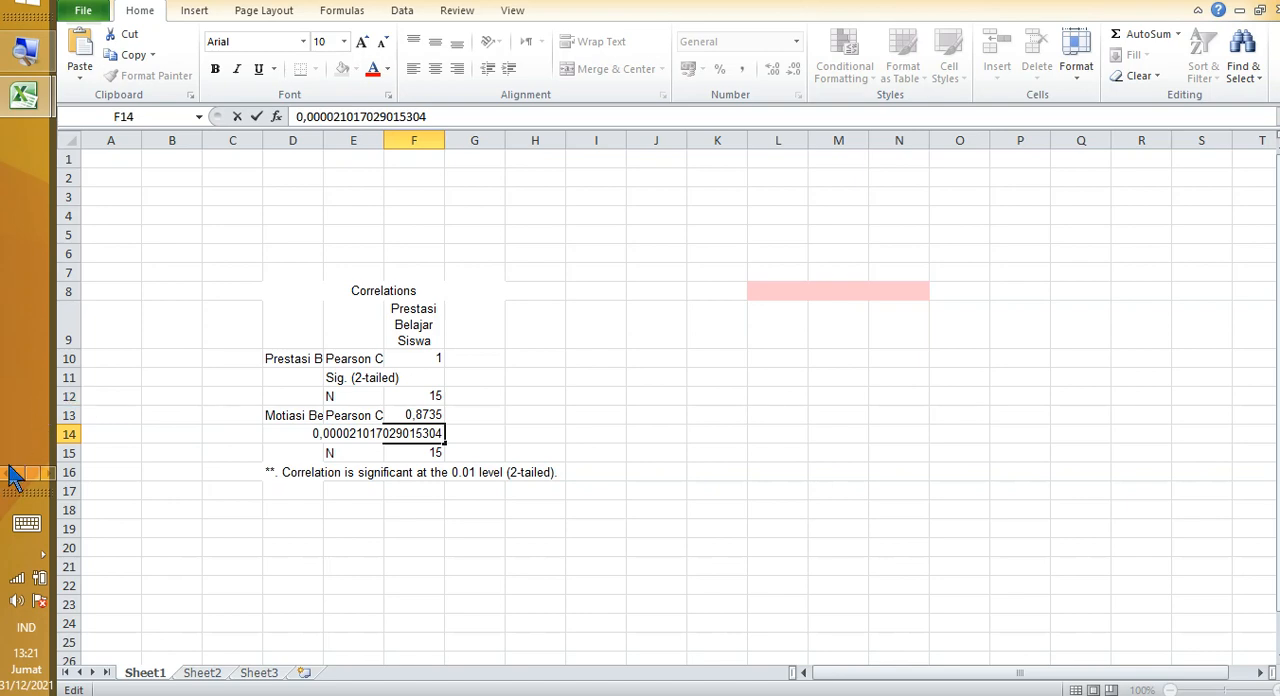
Step: Switch to Word and add under Keyakinan 0,95 the Hipotesa lines H0 (nihil), "Tidak terdapat korelasi", and H1 (aksi), "Terdapat korelasi", with dotted blanks and "secara signifikan"
key(alt+Tab)
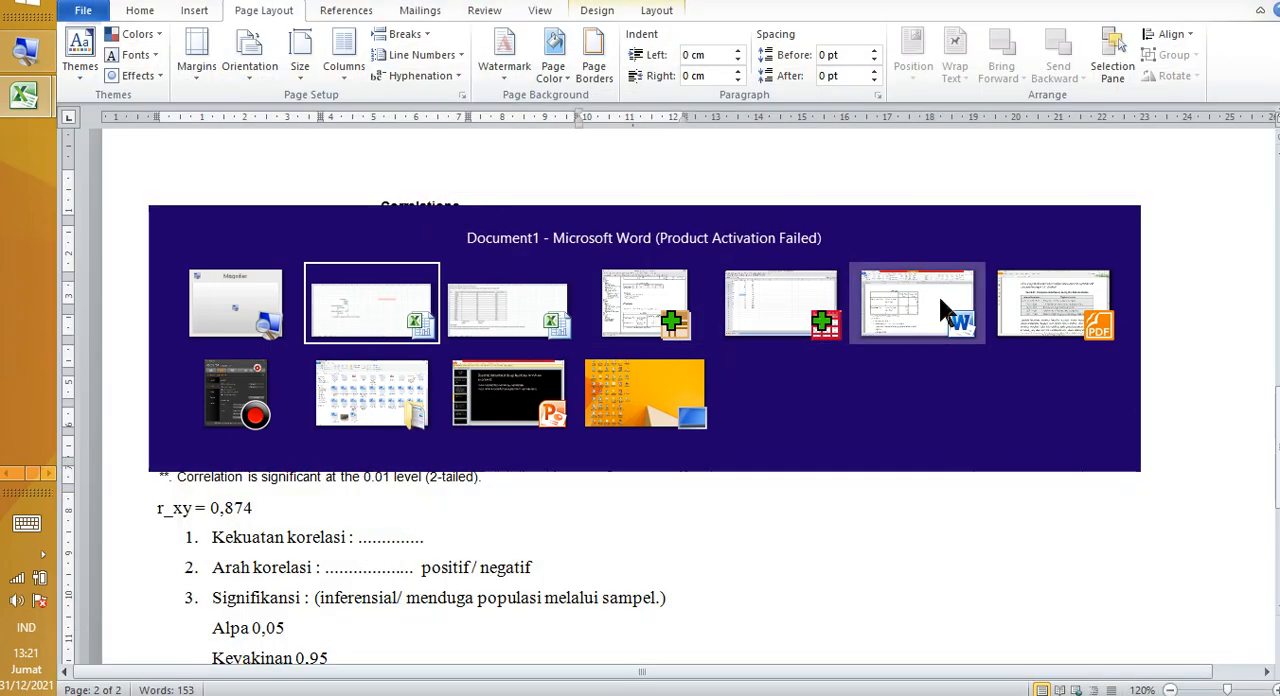
click(926, 300)
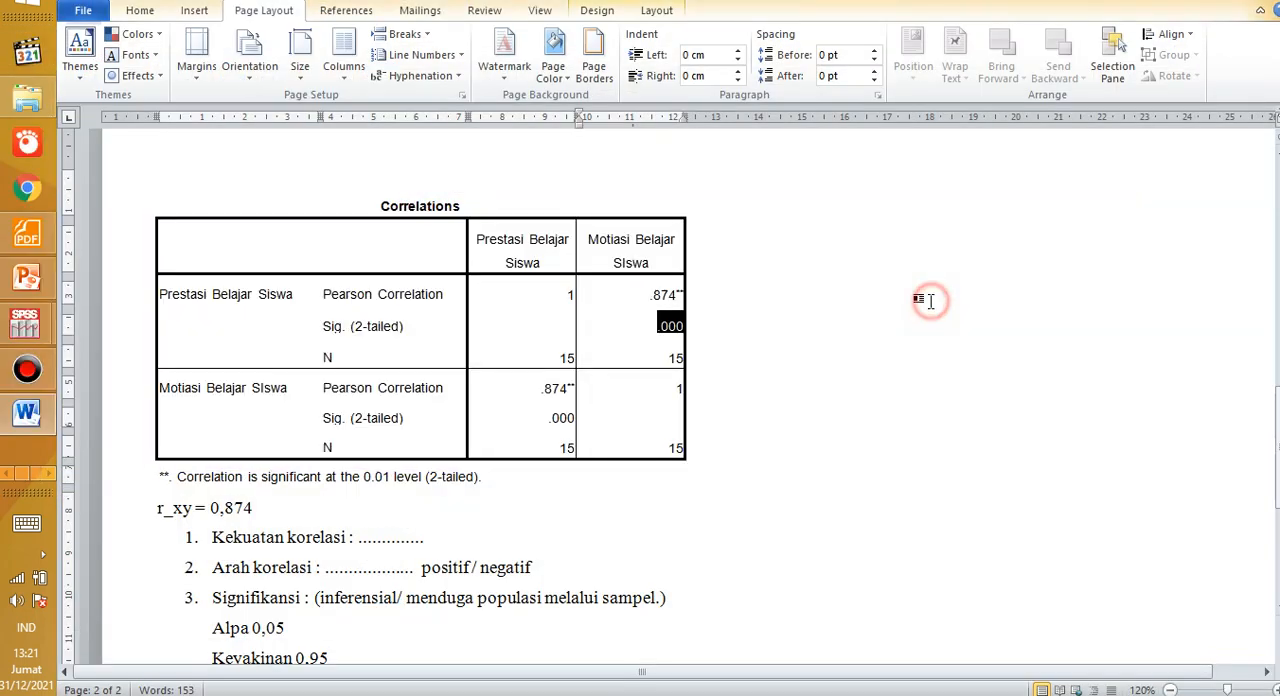
scroll(412, 450, down, 3)
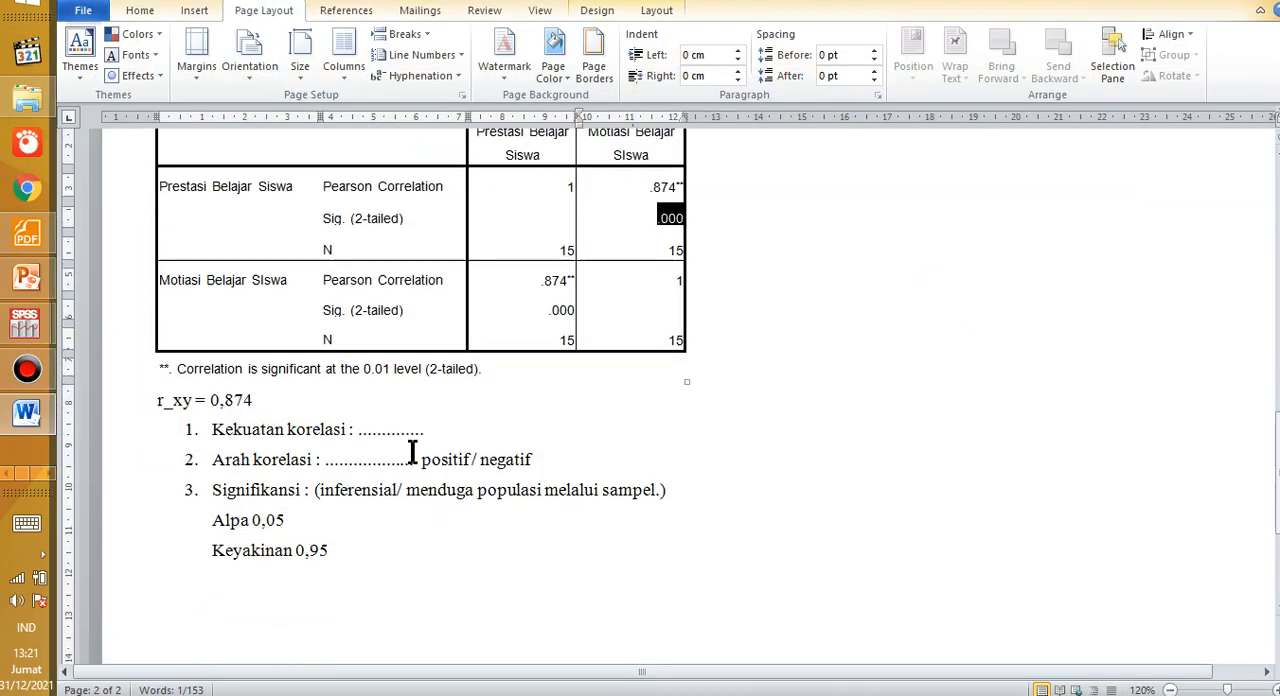
click(378, 498)
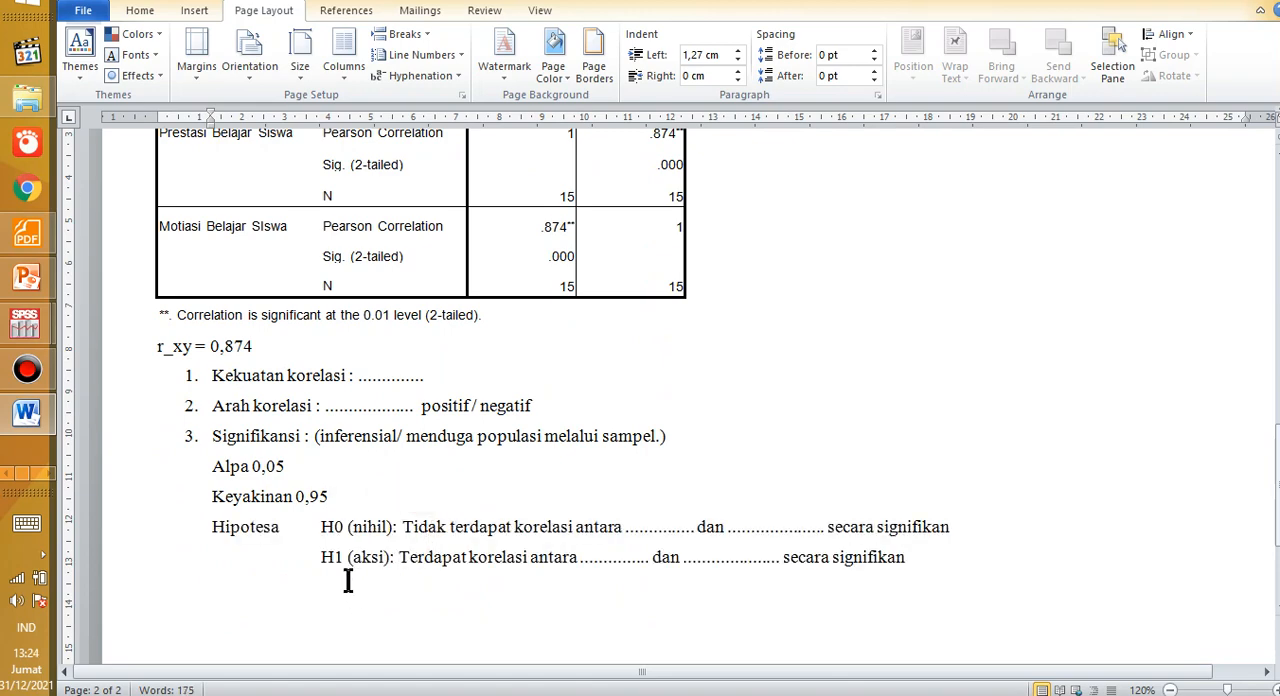
Step: Examine the H0 (nihil) and H1 (aksi) statements in an enlarged view, highlighting "secara signifikan", "H1" and "Terdapat" in turn
drag(349, 528, 383, 557)
click(362, 526)
click(368, 575)
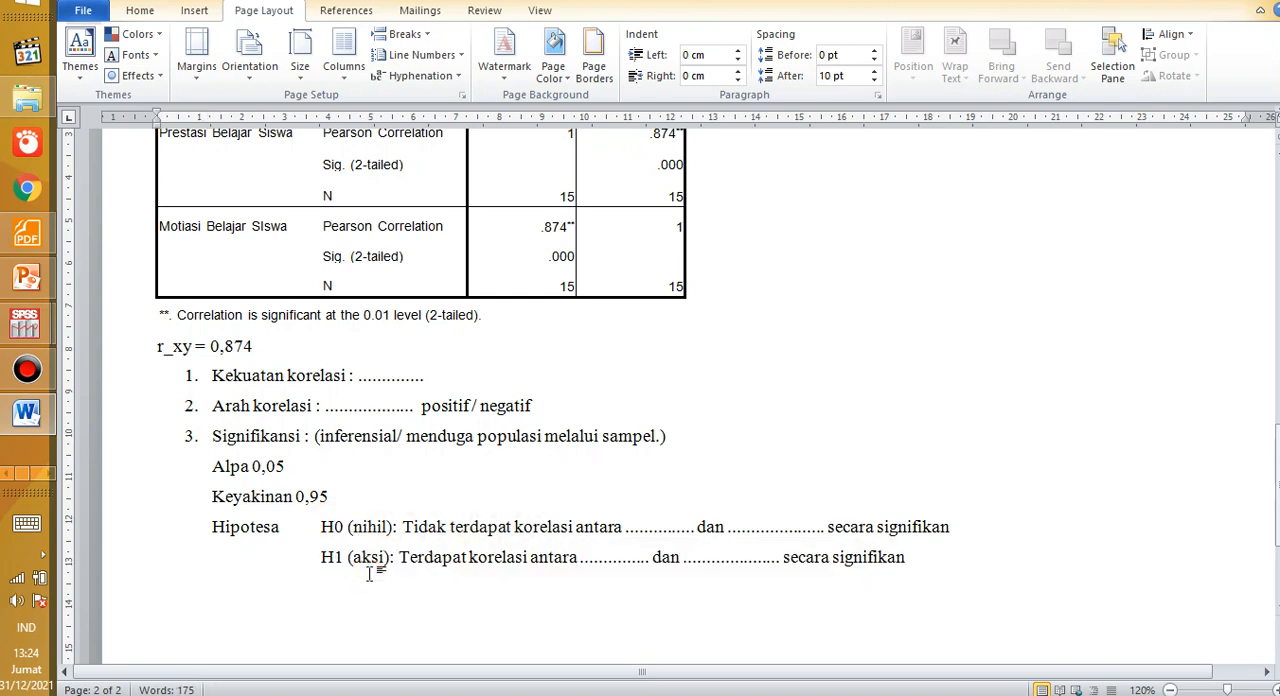
ctrl+scroll(370, 565, up, 1)
scroll(363, 396, up, 1)
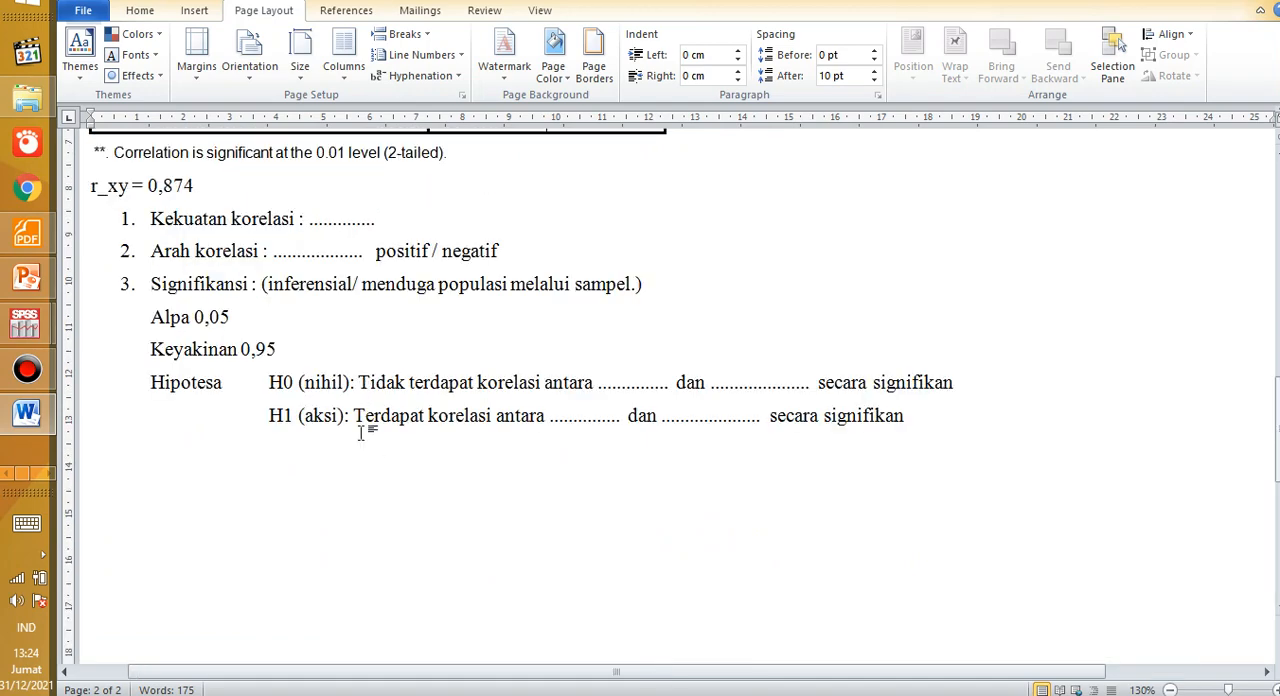
ctrl+scroll(362, 433, up, 1)
scroll(361, 433, up, 1)
scroll(361, 433, up, 1)
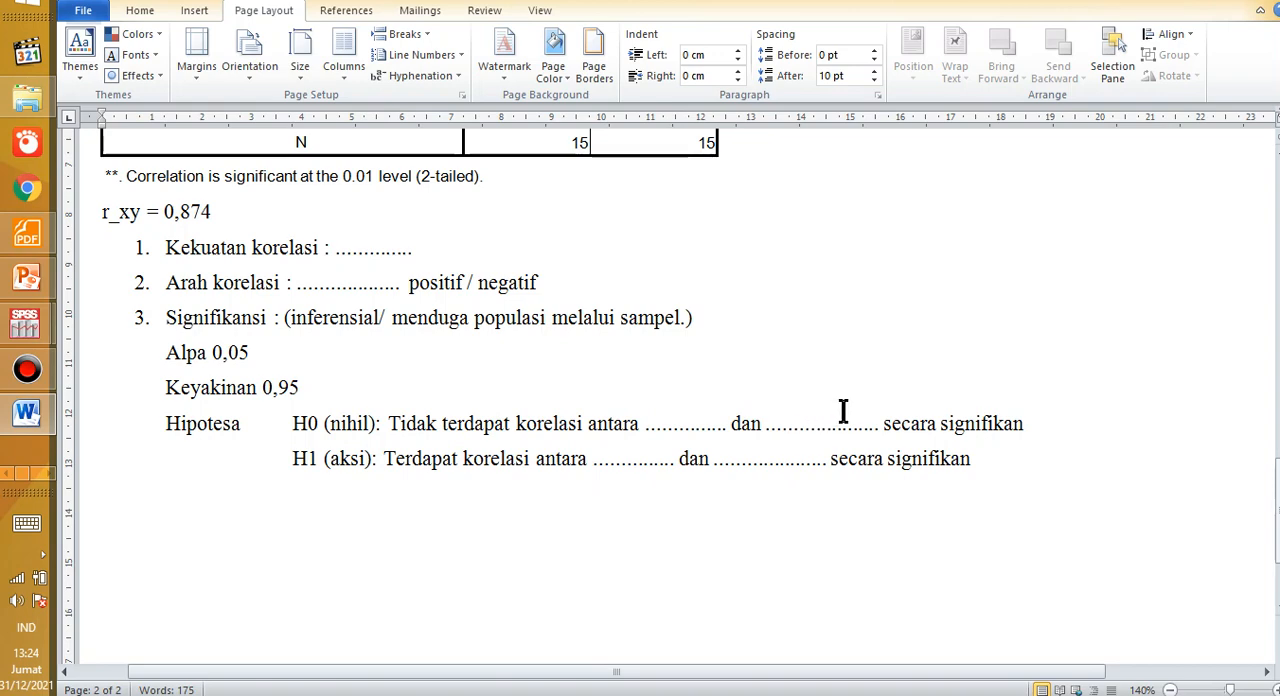
drag(895, 420, 1022, 423)
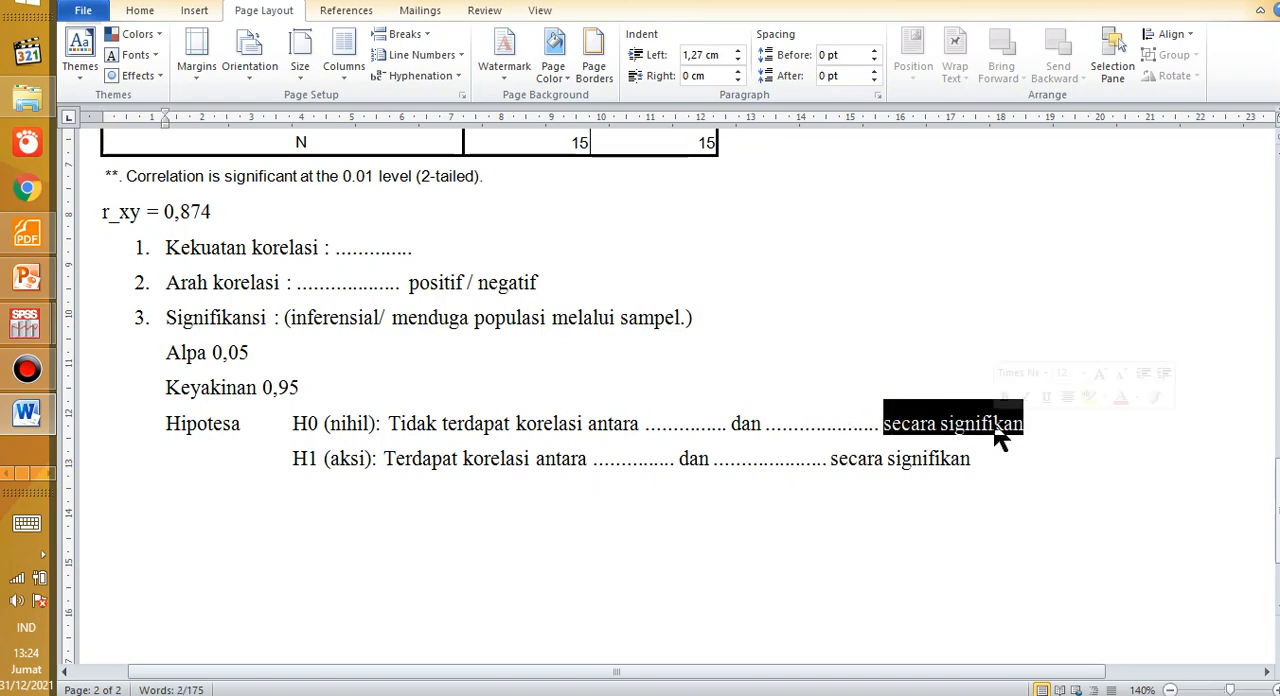
double_click(300, 457)
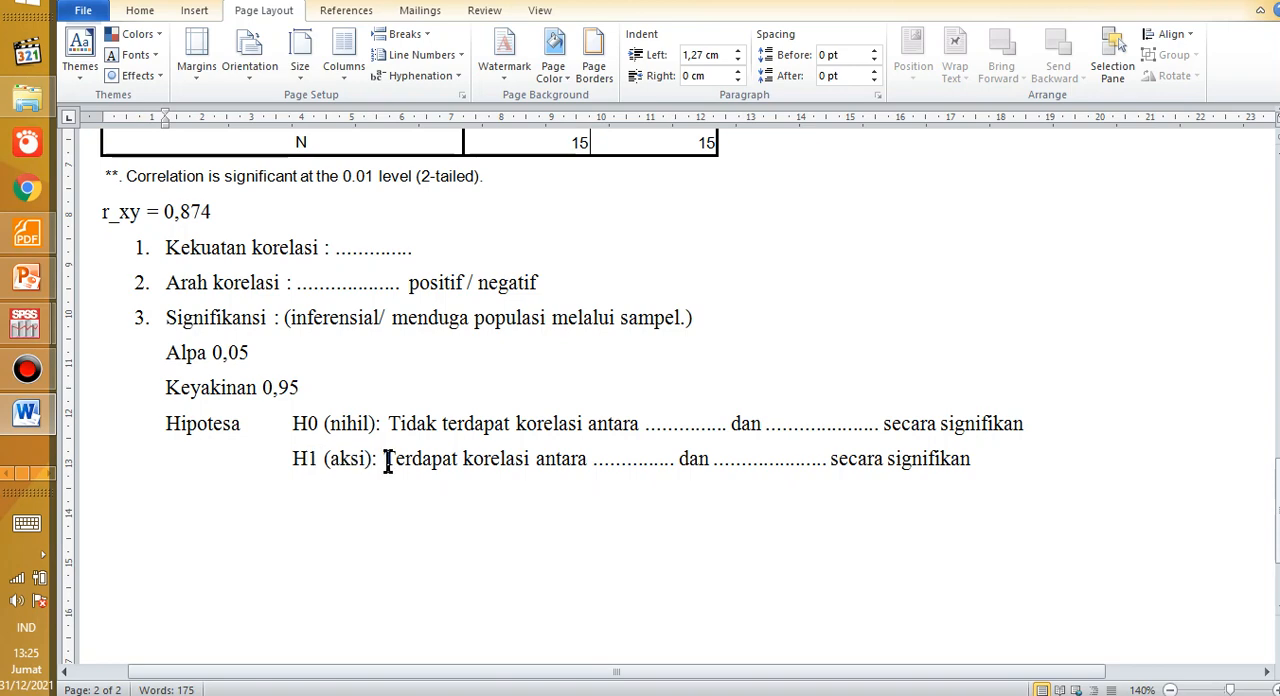
drag(394, 462, 454, 468)
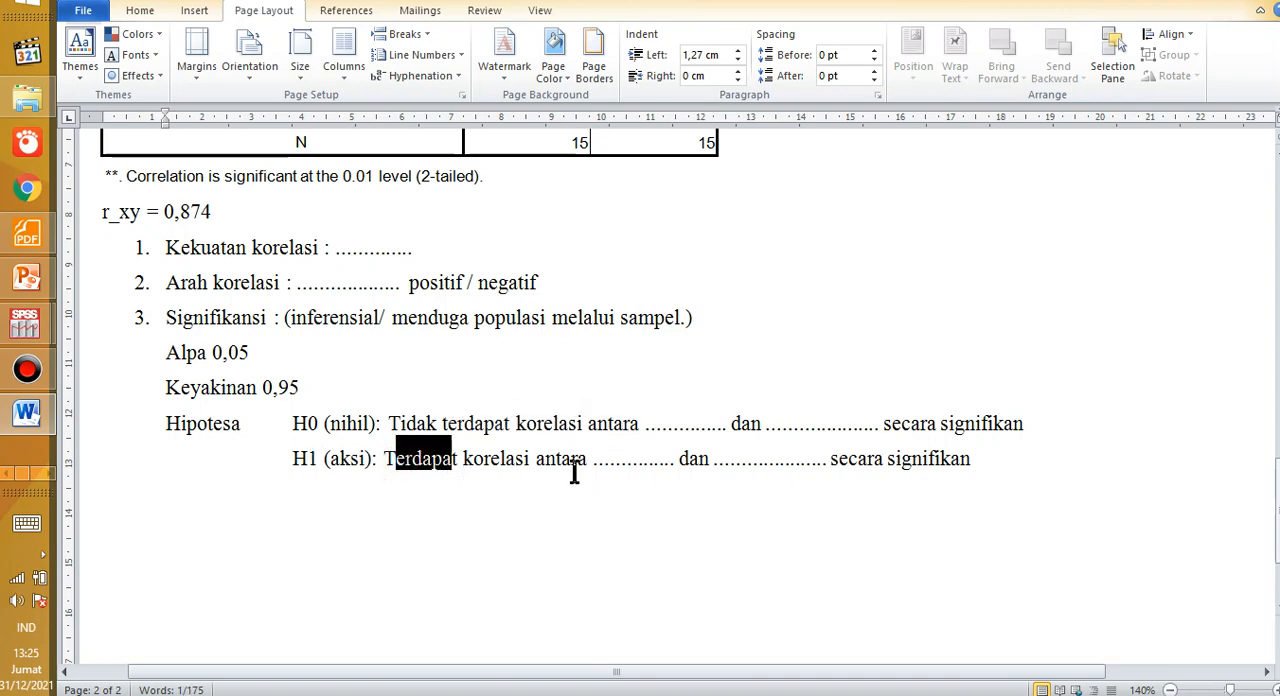
click(472, 466)
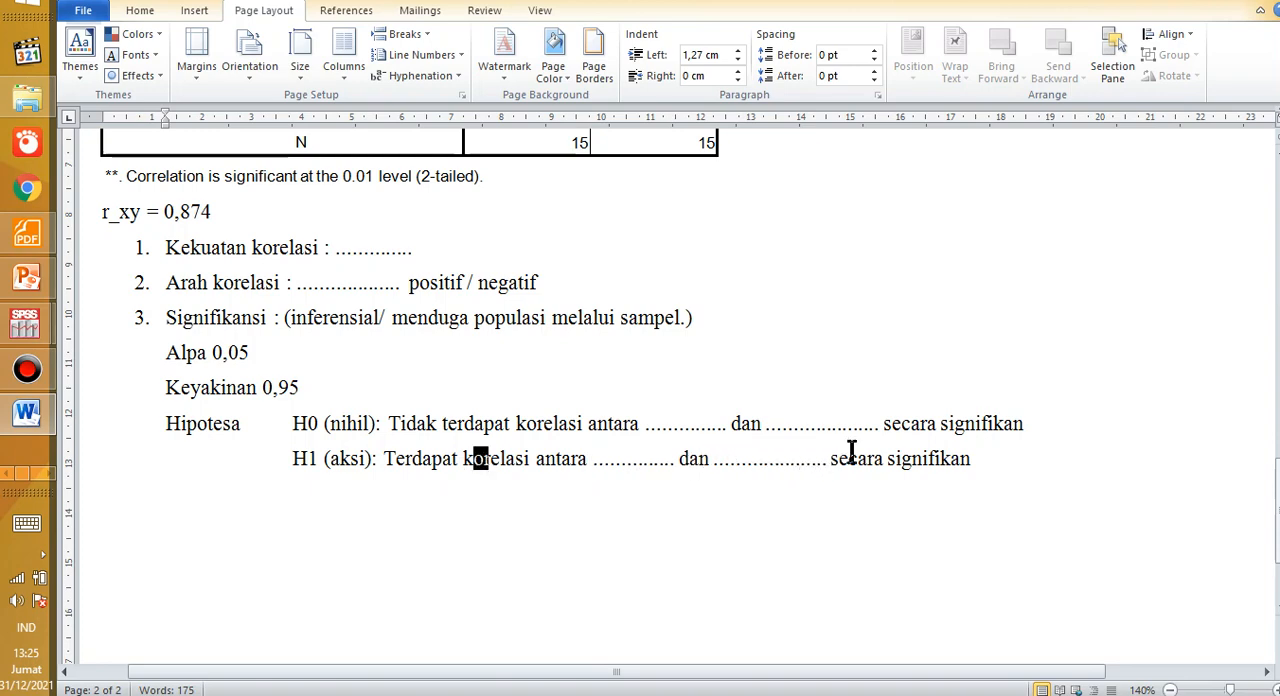
Step: Review the Hipotesa section and the Alpa 0,05 line, highlighting the alpha line and the H0 label
click(930, 462)
click(168, 425)
drag(170, 425, 235, 455)
click(237, 470)
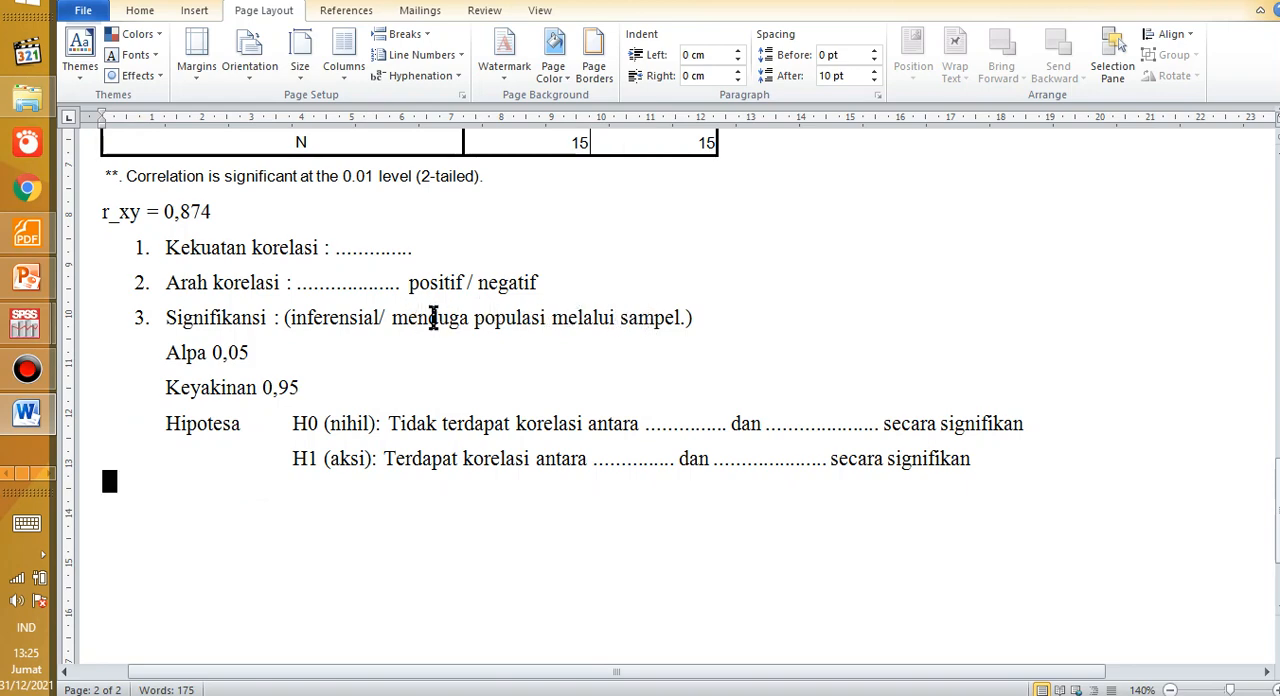
click(187, 353)
triple_click(220, 355)
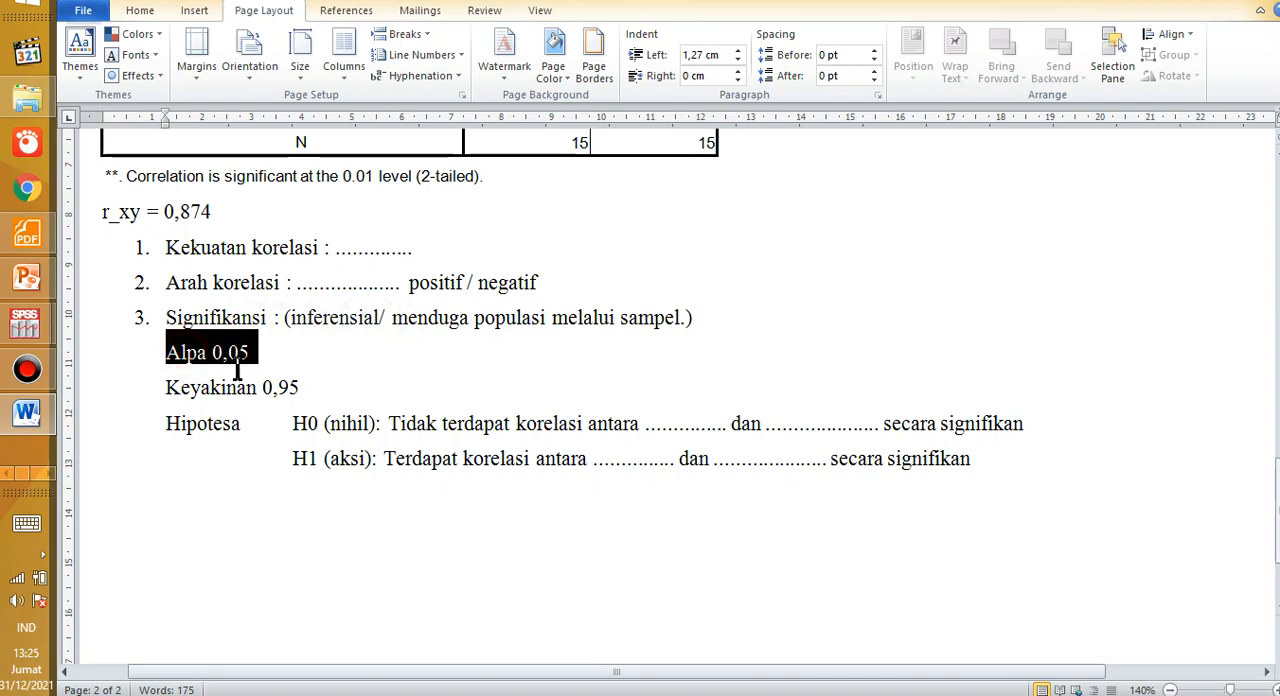
click(200, 365)
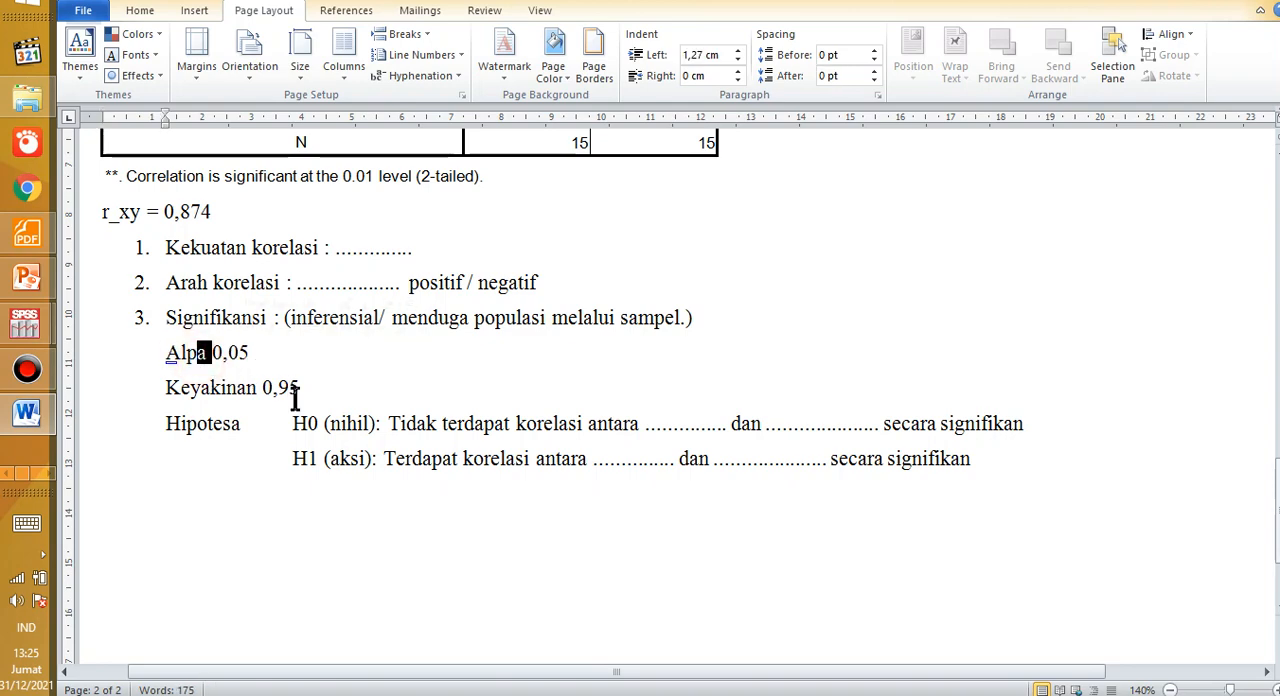
click(305, 423)
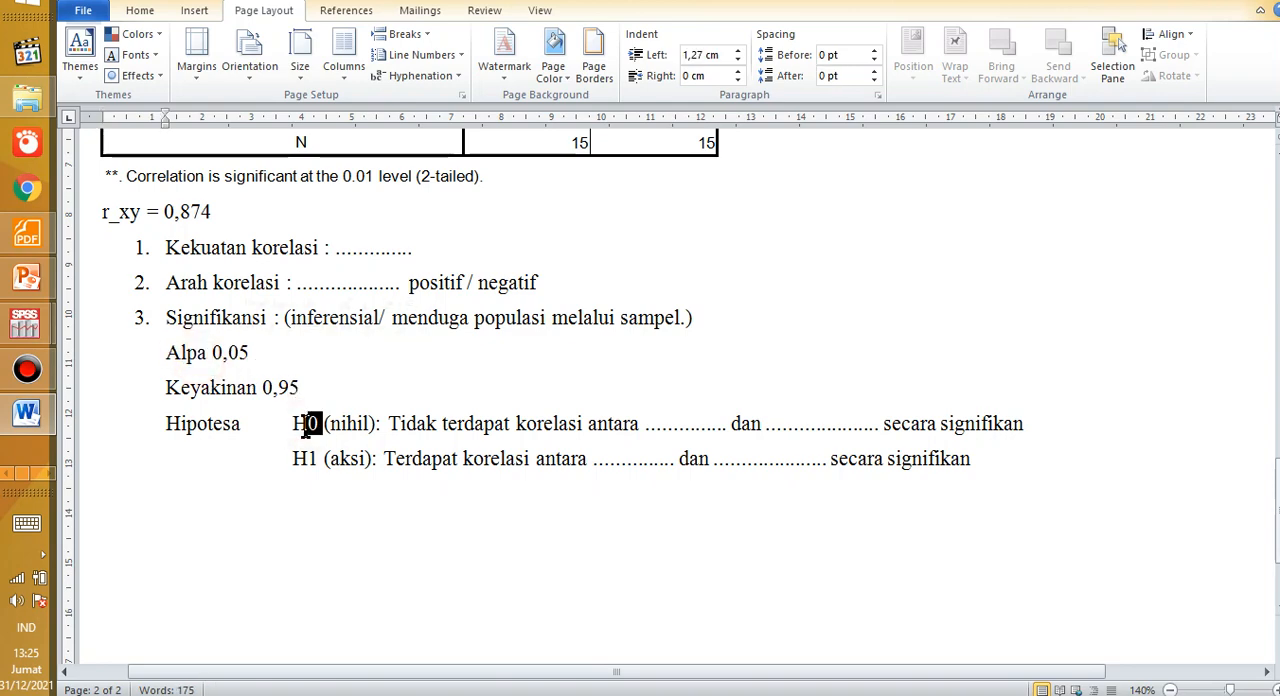
Step: Compare the H0 (nihil) and H1 (aksi) statements, highlighting "Tidak terdapat" and the H1 label
click(170, 425)
drag(175, 430, 249, 434)
click(251, 456)
drag(282, 428, 452, 430)
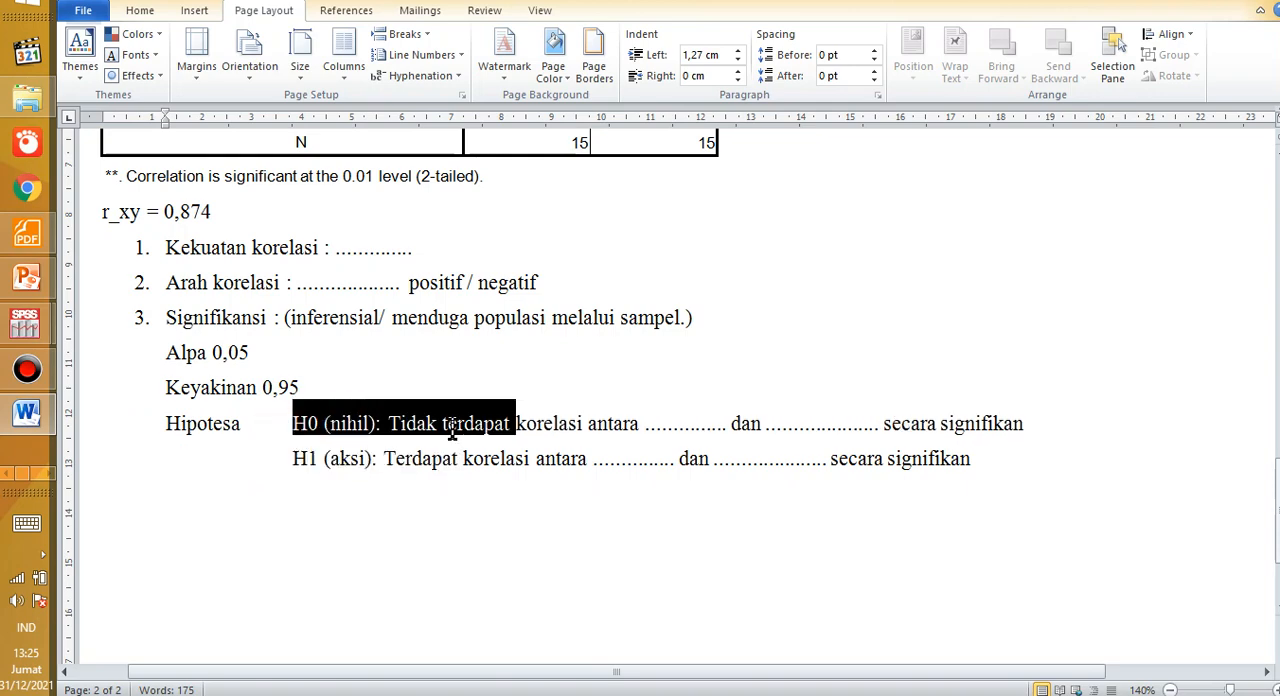
drag(288, 458, 318, 461)
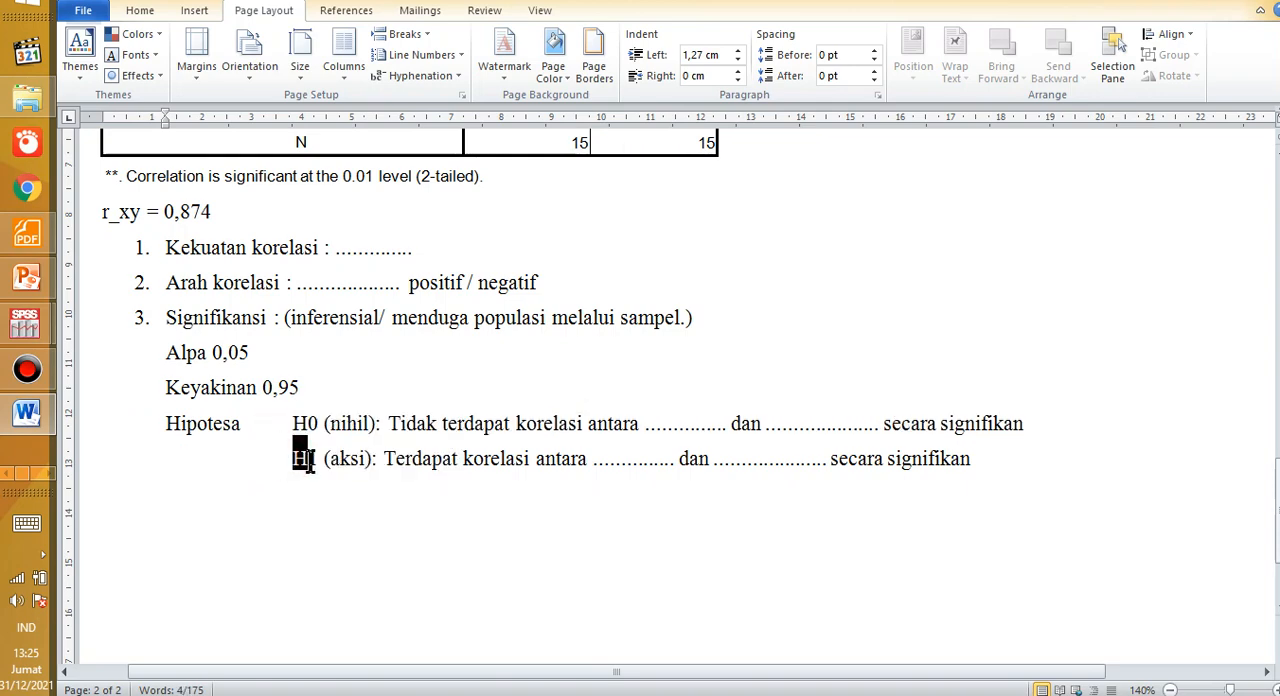
click(312, 492)
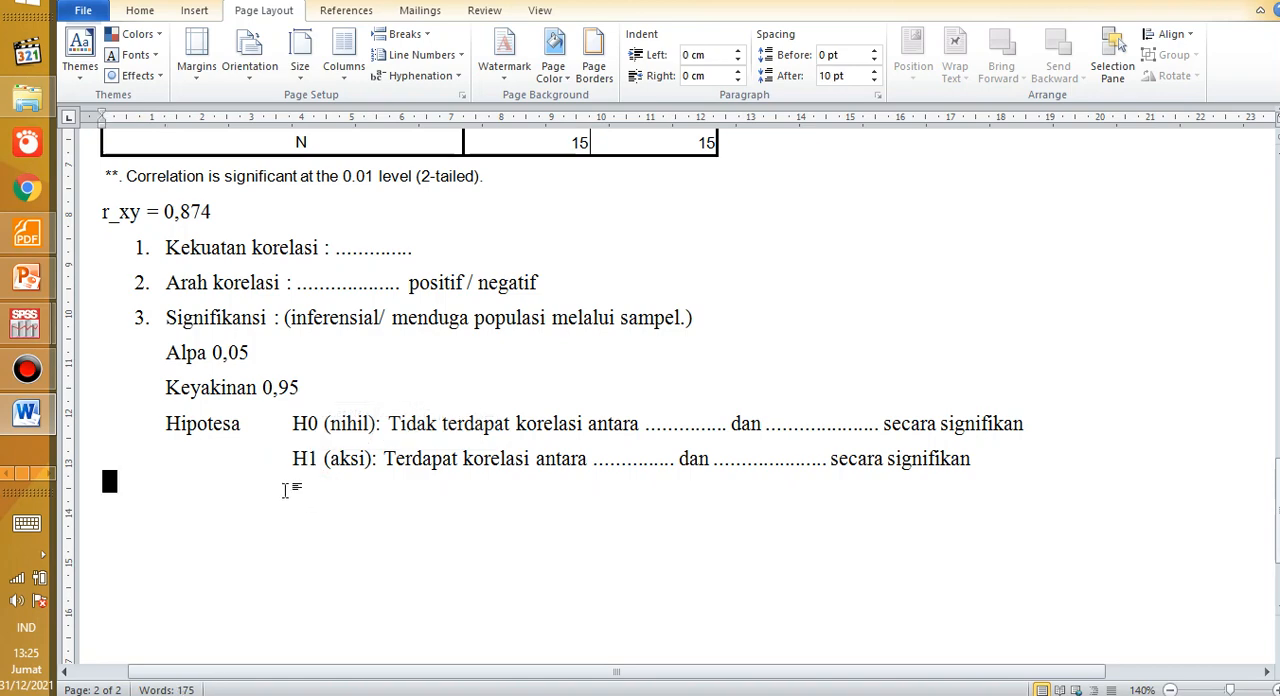
drag(280, 458, 316, 470)
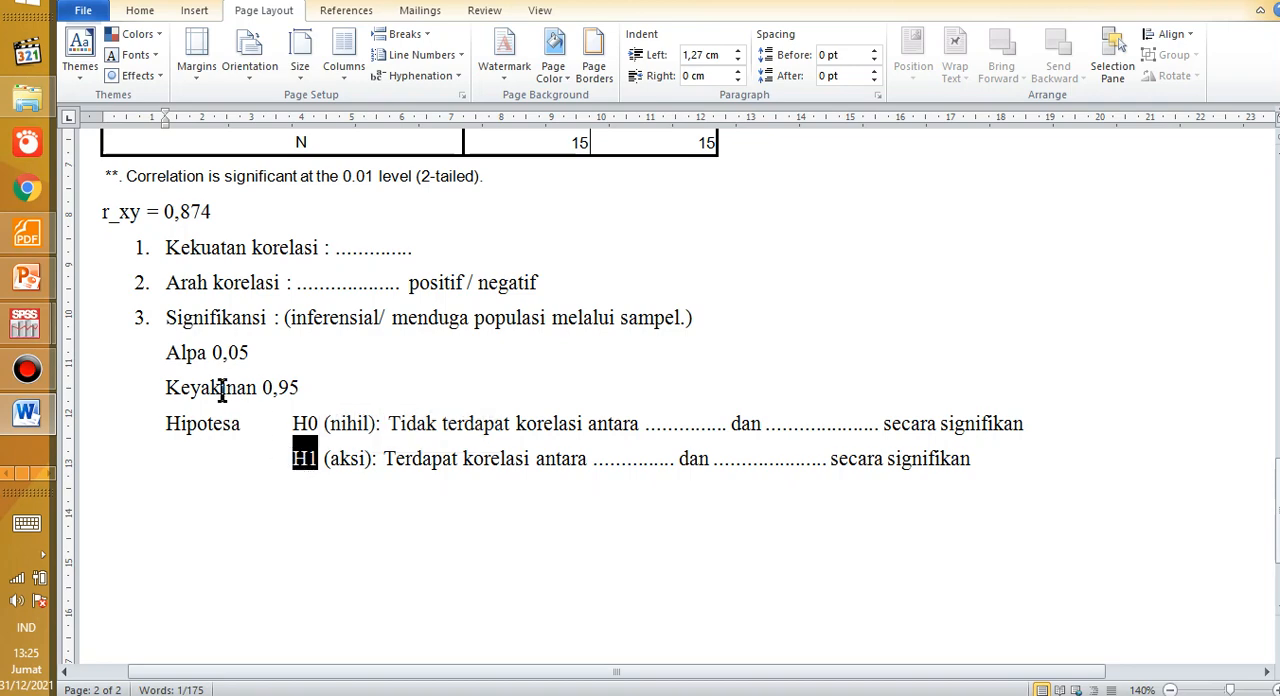
Step: Review the Keyakinan 0,95, Alpa 0,05 and Hipotesa entries and the Signifikansi note about inferring the population from the sample
drag(262, 388, 306, 388)
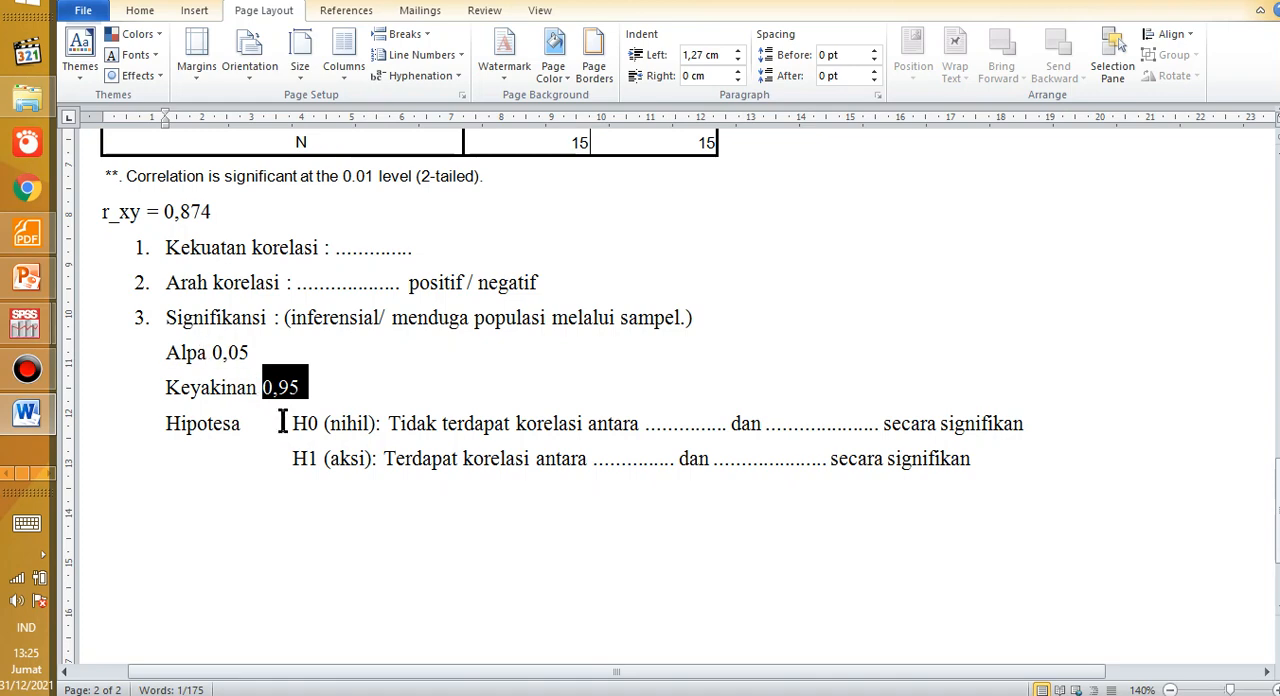
drag(227, 362, 257, 362)
drag(163, 427, 244, 424)
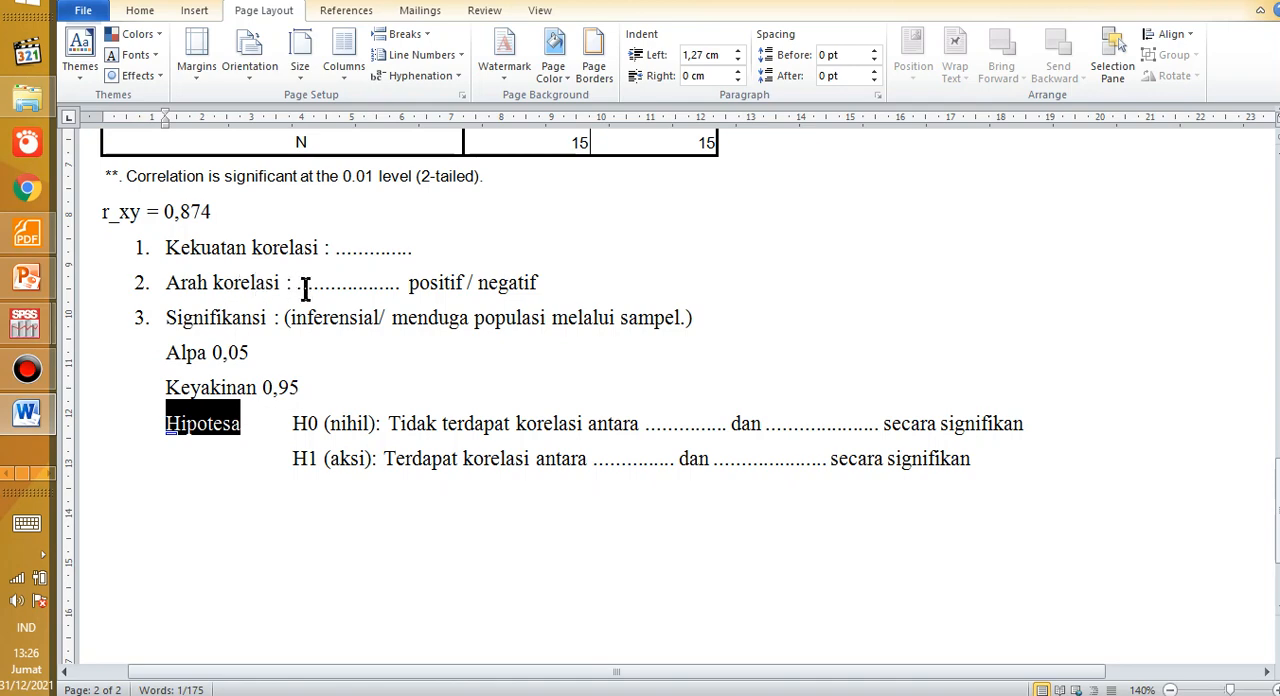
drag(481, 317, 629, 318)
click(640, 330)
drag(337, 330, 338, 330)
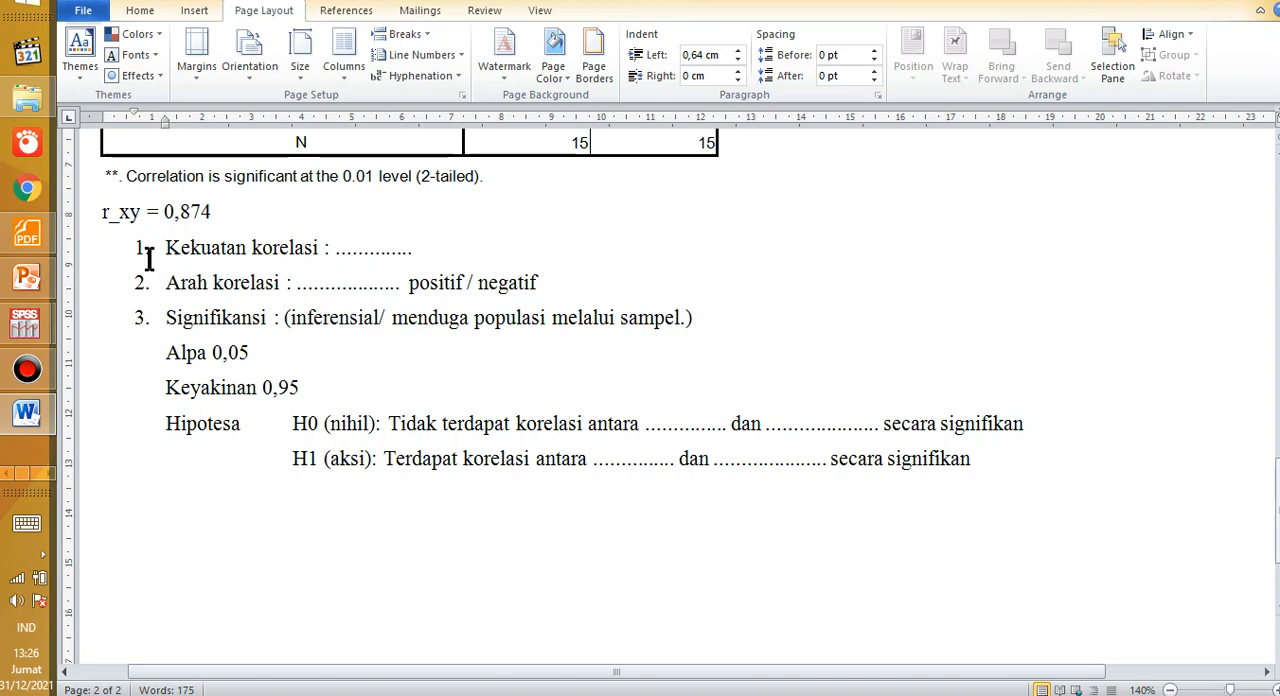
Step: Check the r_xy value against the alpha level and the H0 and H1 labels, highlighting each one
drag(174, 211, 222, 211)
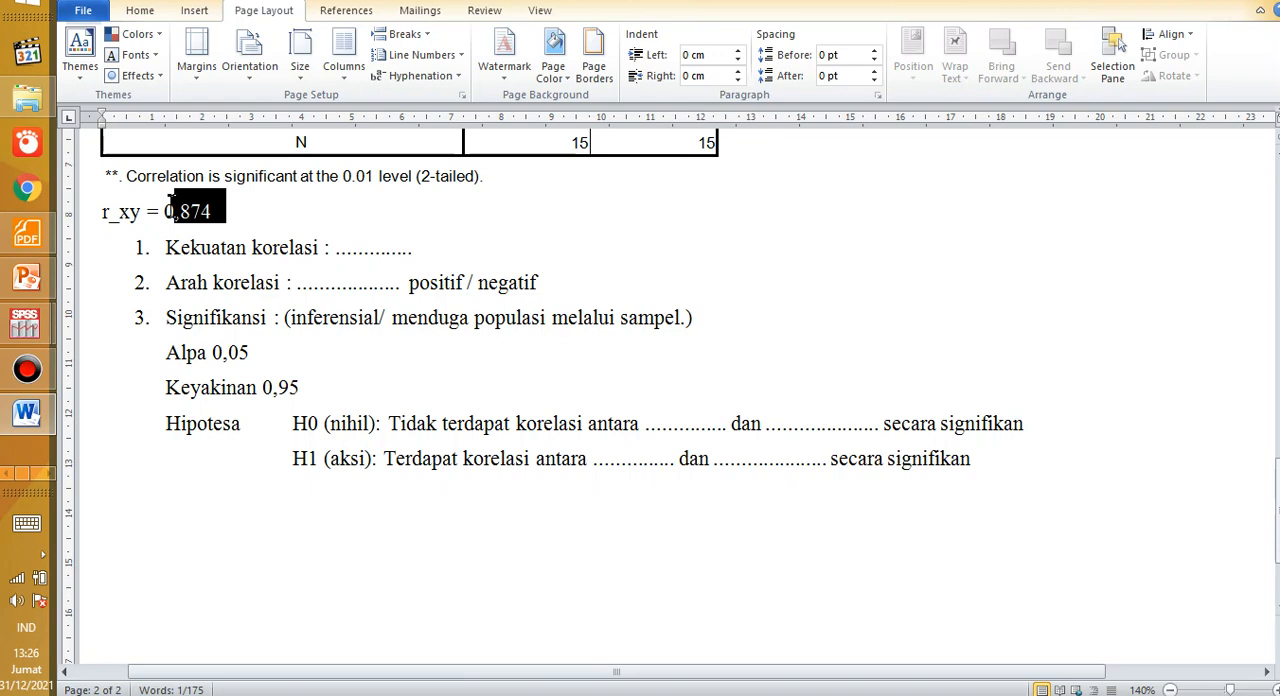
drag(222, 352, 253, 351)
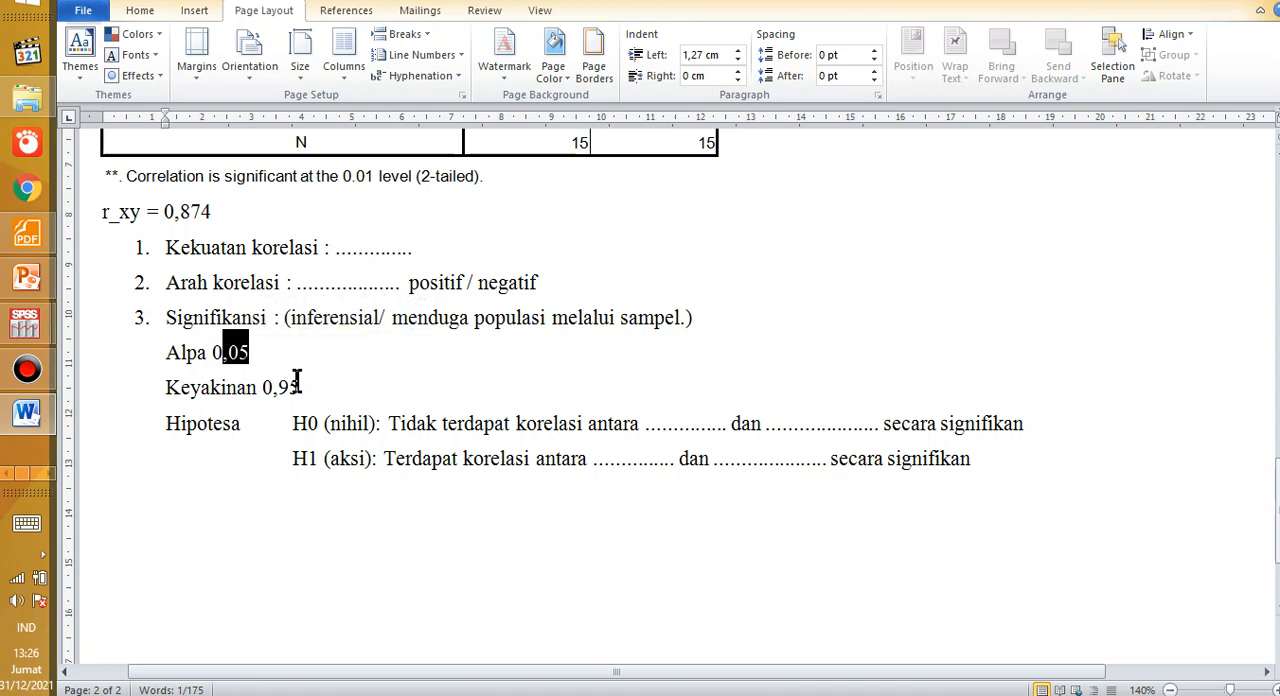
drag(292, 423, 321, 464)
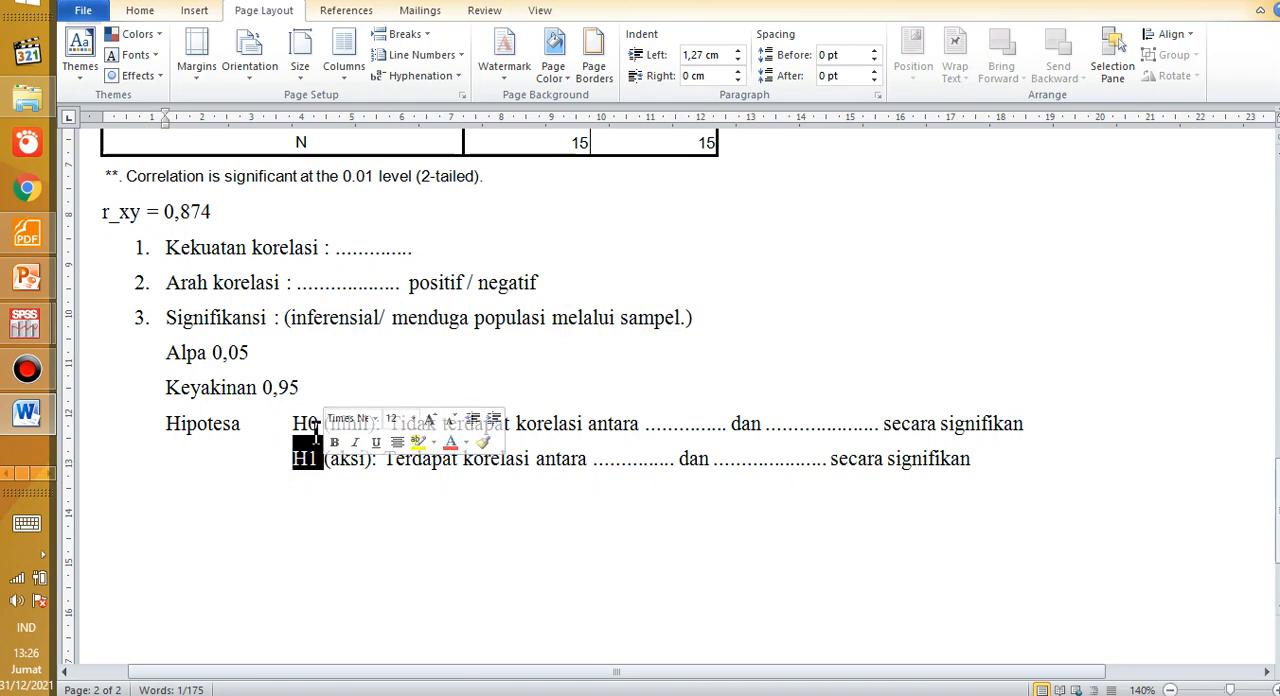
click(286, 483)
click(295, 423)
drag(297, 423, 319, 466)
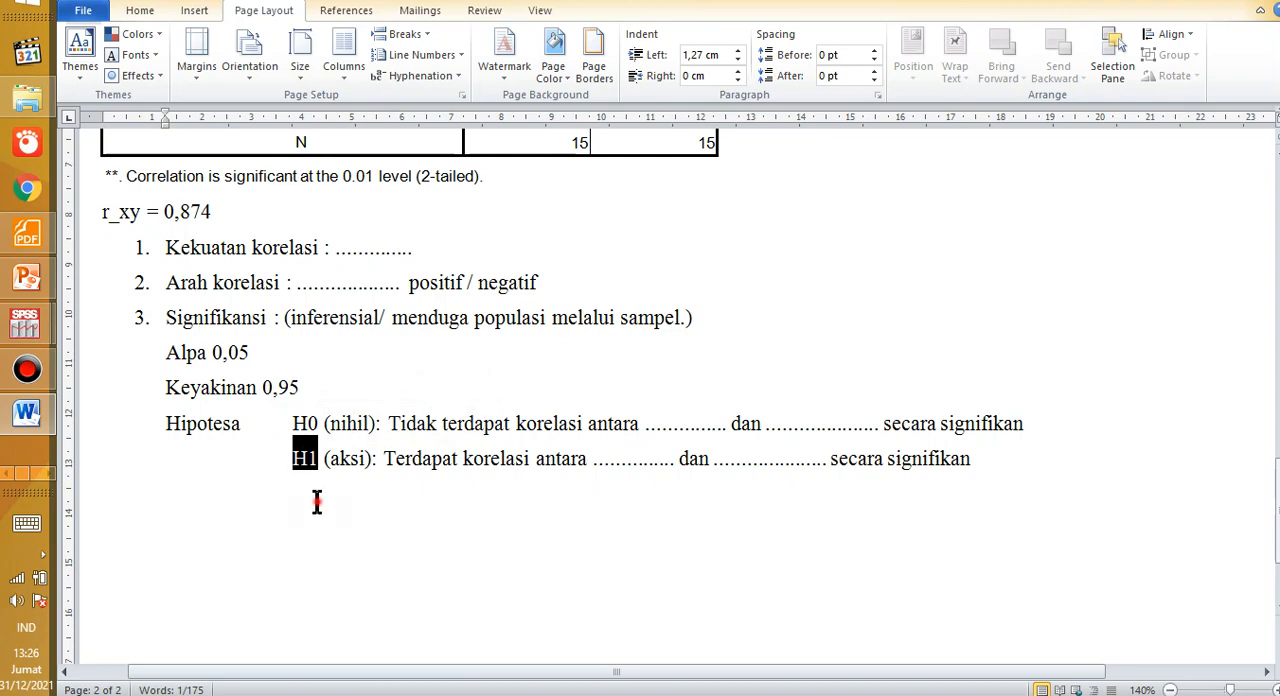
Step: Add an indented line reading "Sig 0,00002 < 0,05" below the H1 (aksi) statement
click(316, 502)
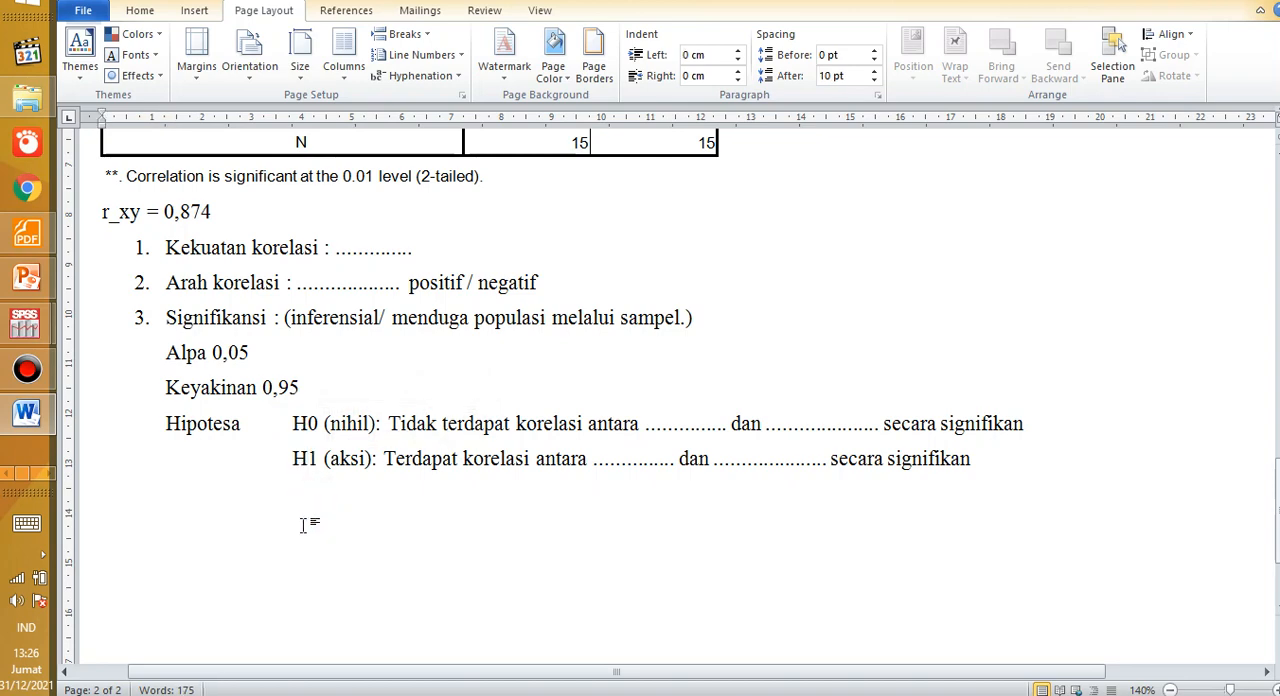
key(Tab)
text(sig)
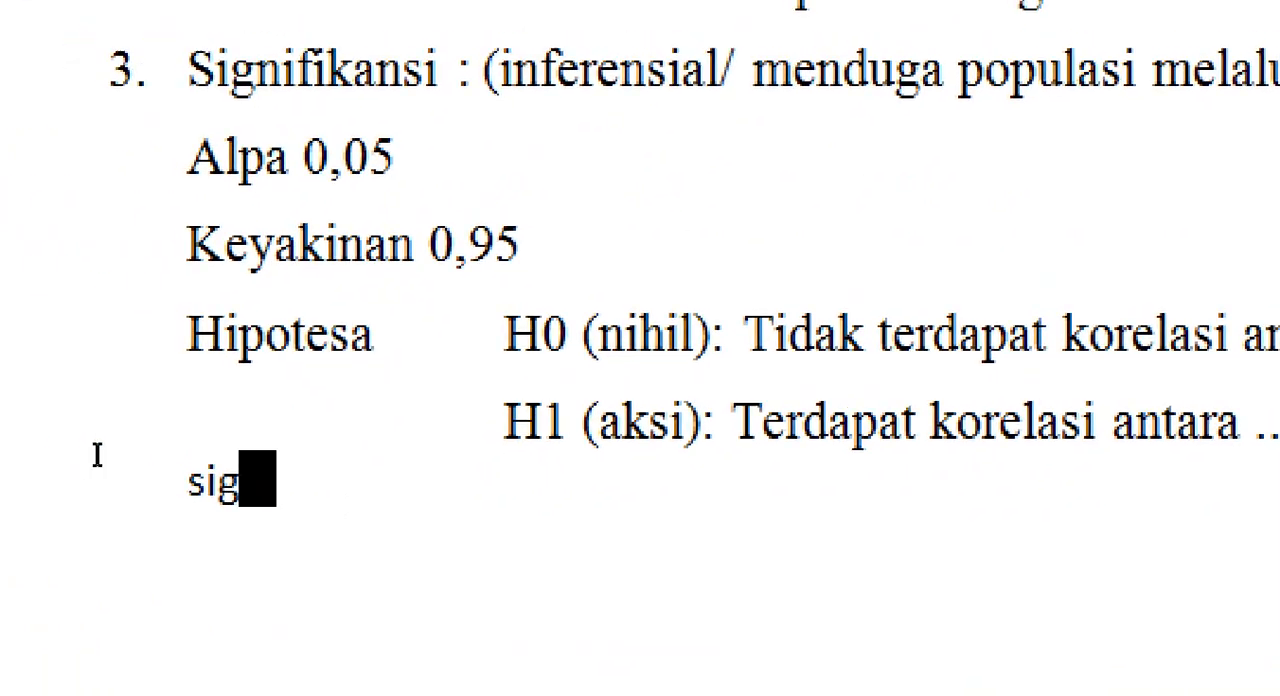
text( 0,000)
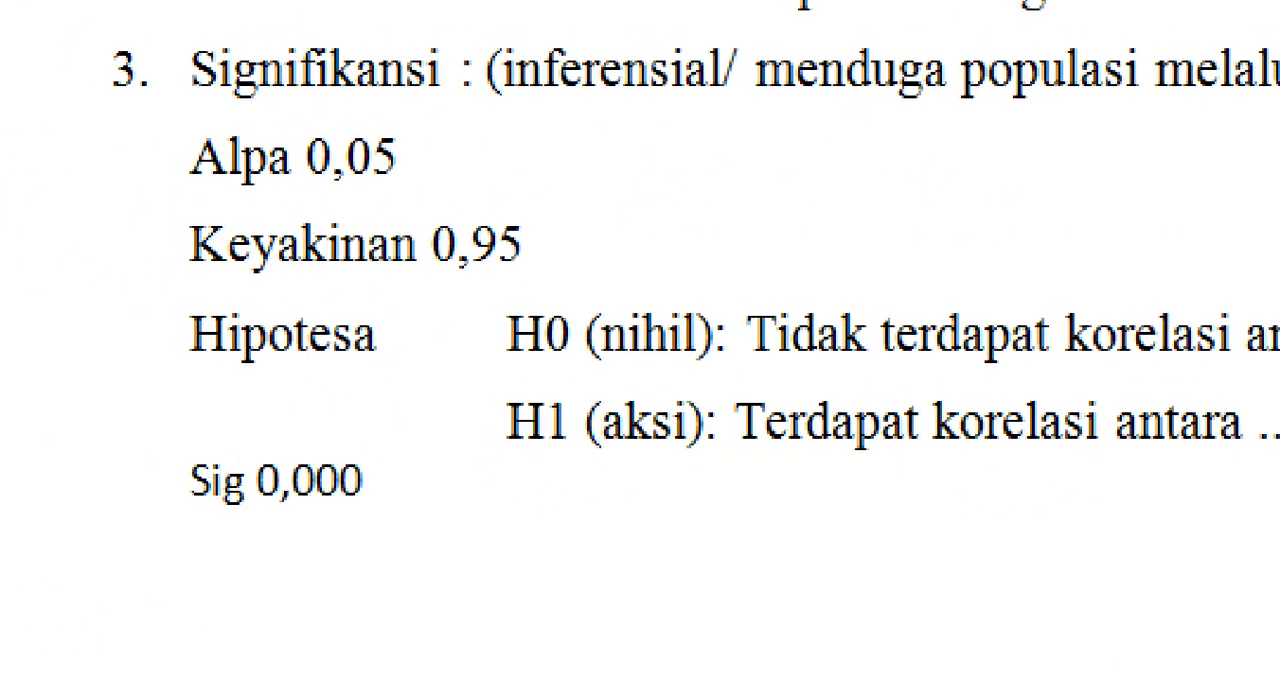
text(02)
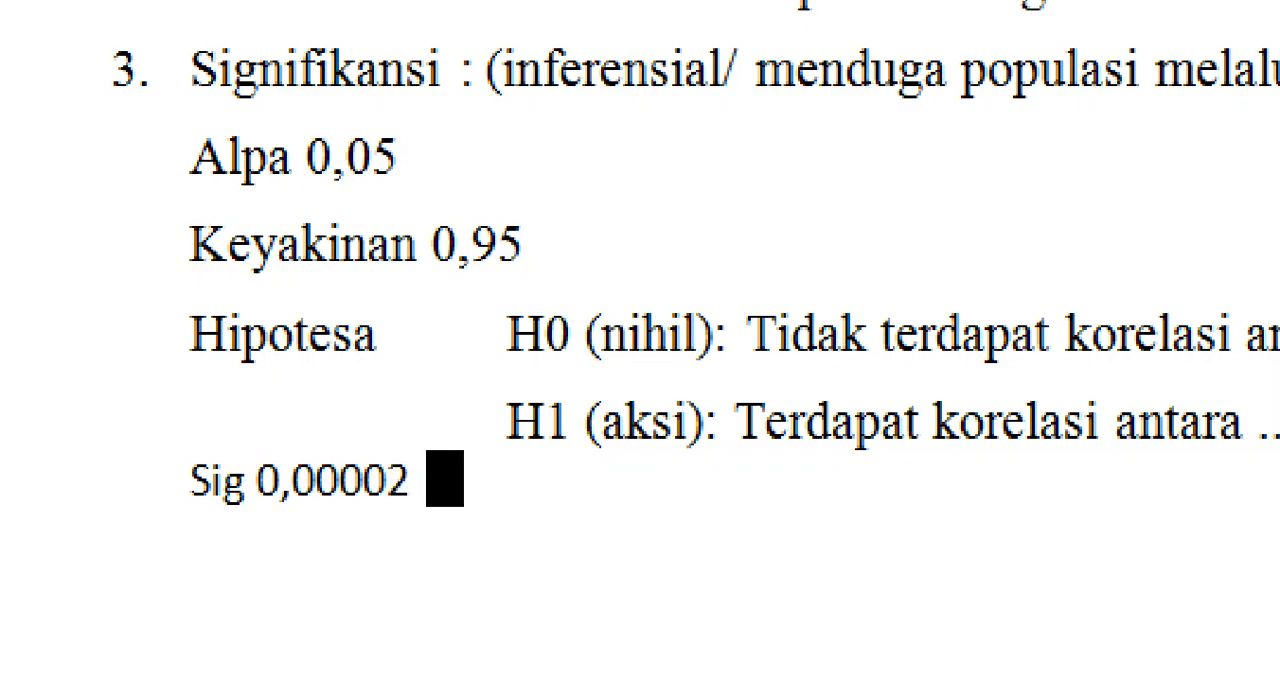
text( >)
key(BackSpace)
text(< 0,05)
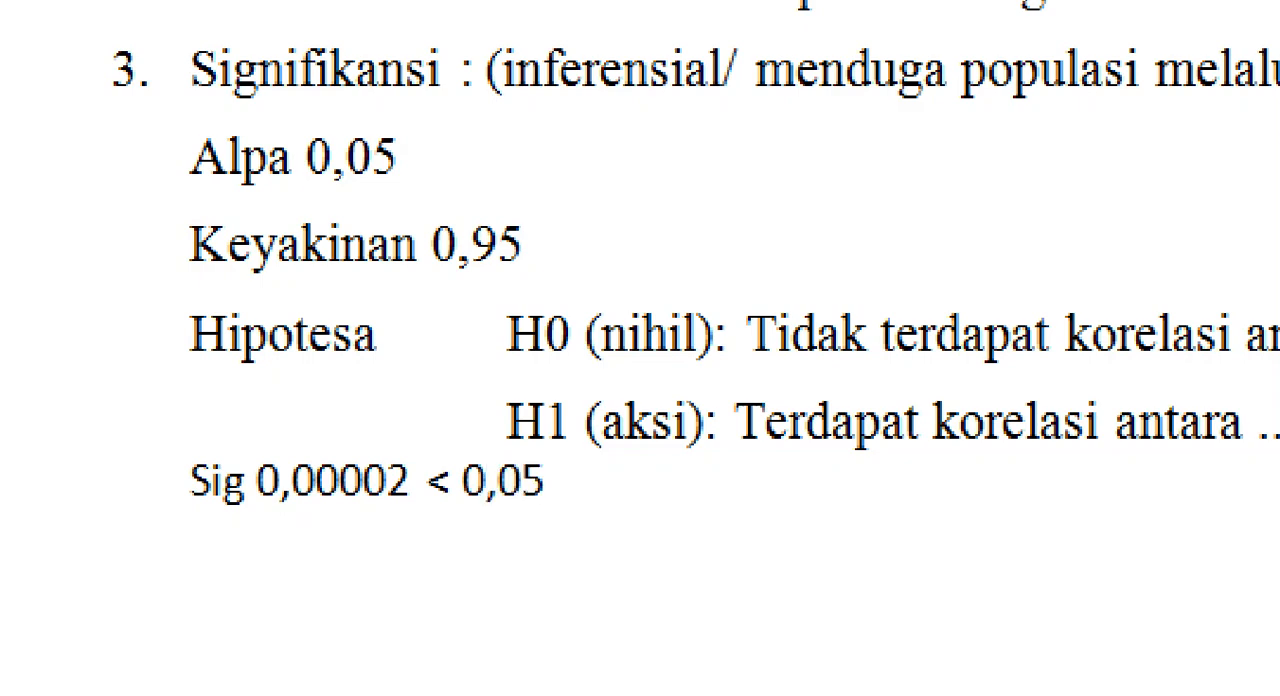
Step: Add the decision rule "(jika sig < alpa maka H1 diterima (H0 ditolak)" on an indented line below the Sig comparison
key(Return)
key(Tab)
text((jika si)
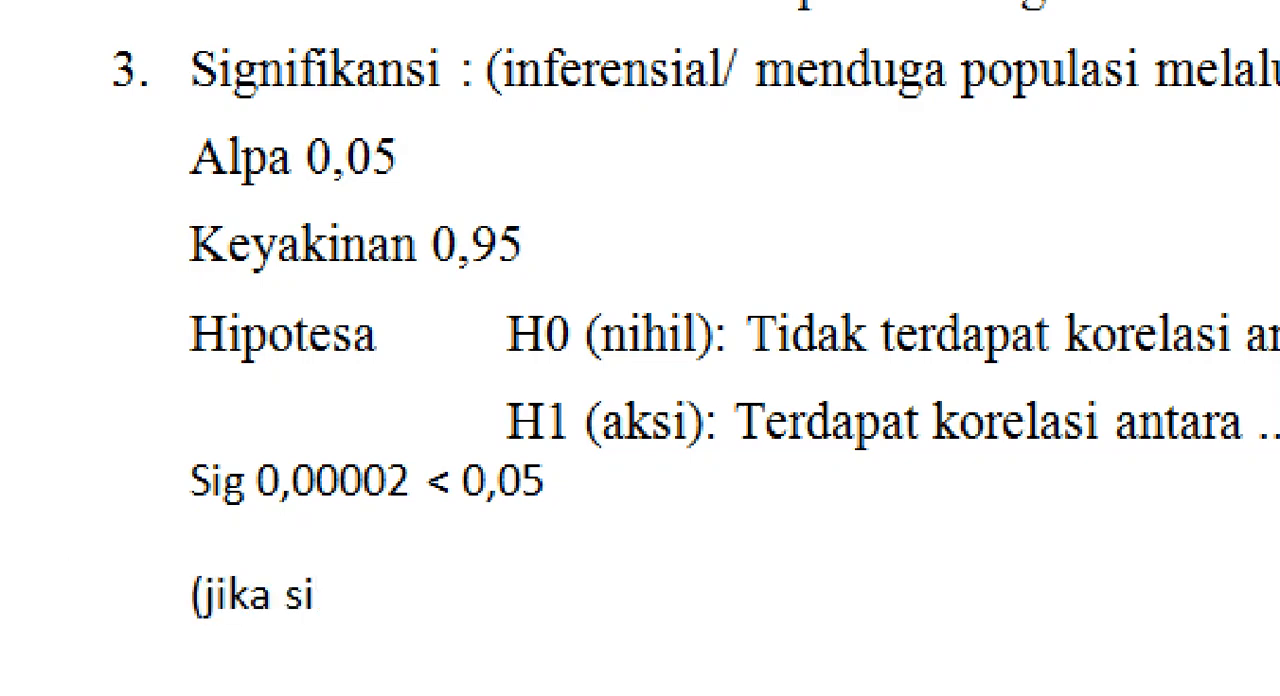
text(g < alpa maka H1 diterima (H0 ditolak)
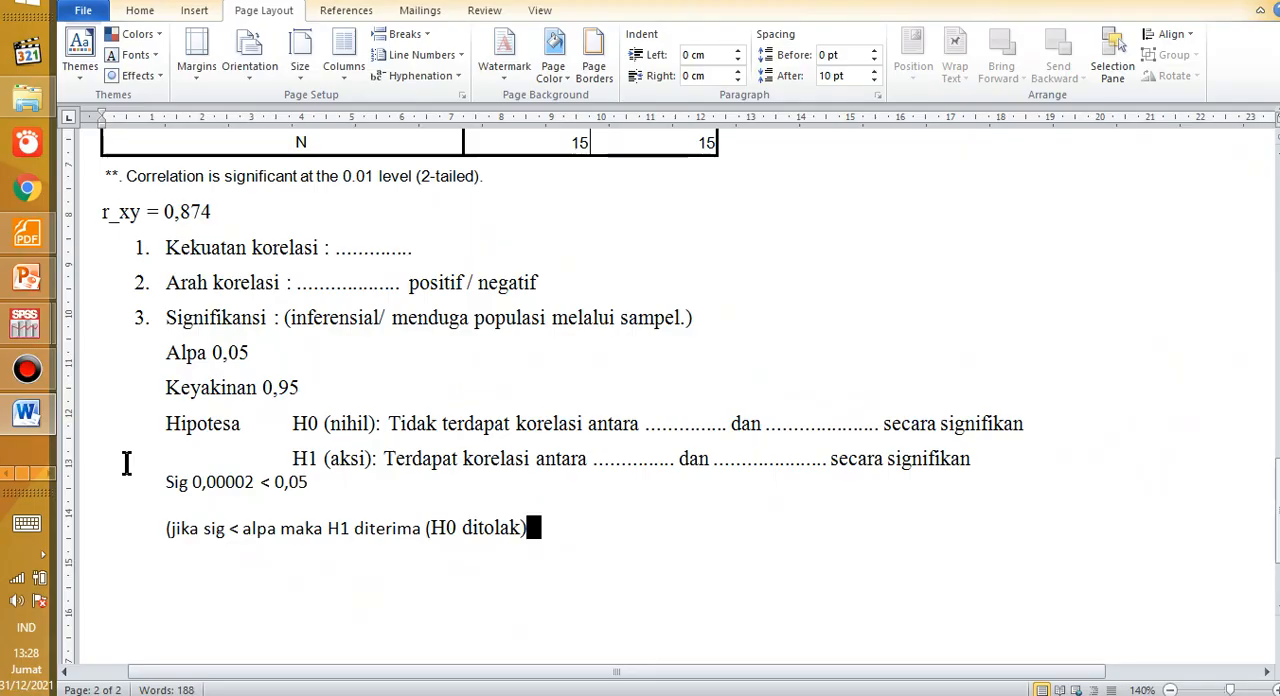
Step: Review the Sig comparison and the decision rule against the H1 (aksi) hypothesis, highlighting each part
drag(156, 490, 200, 491)
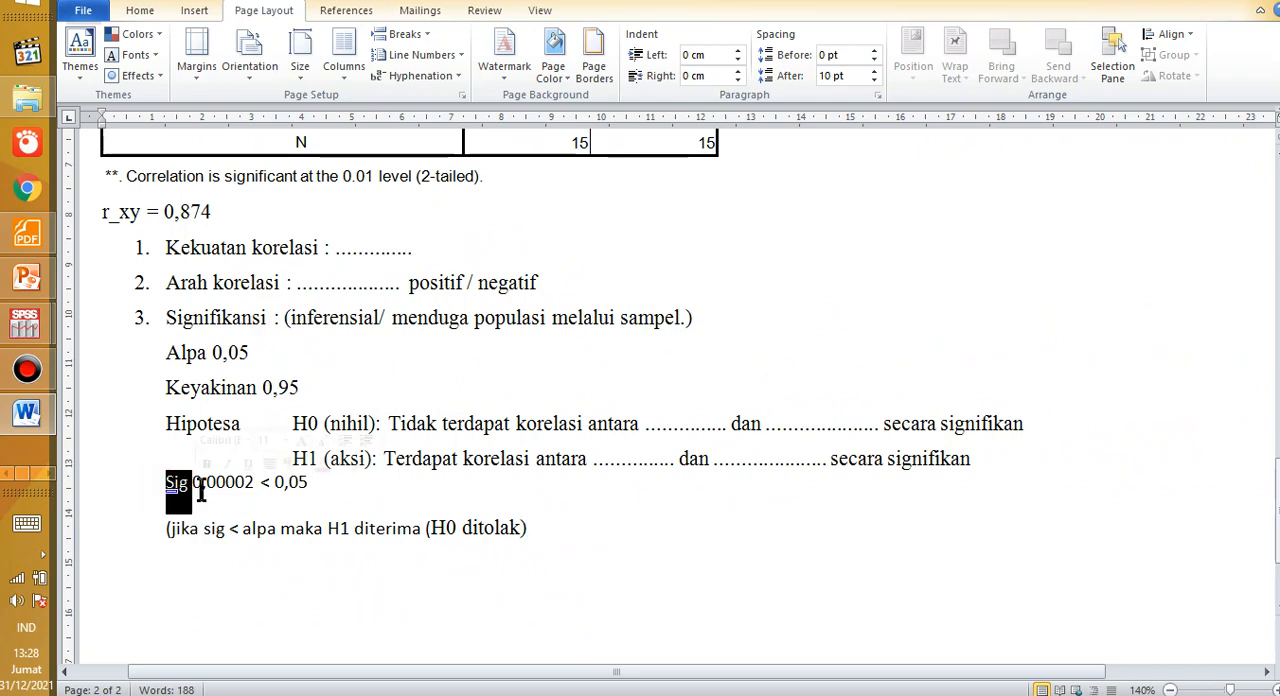
click(292, 488)
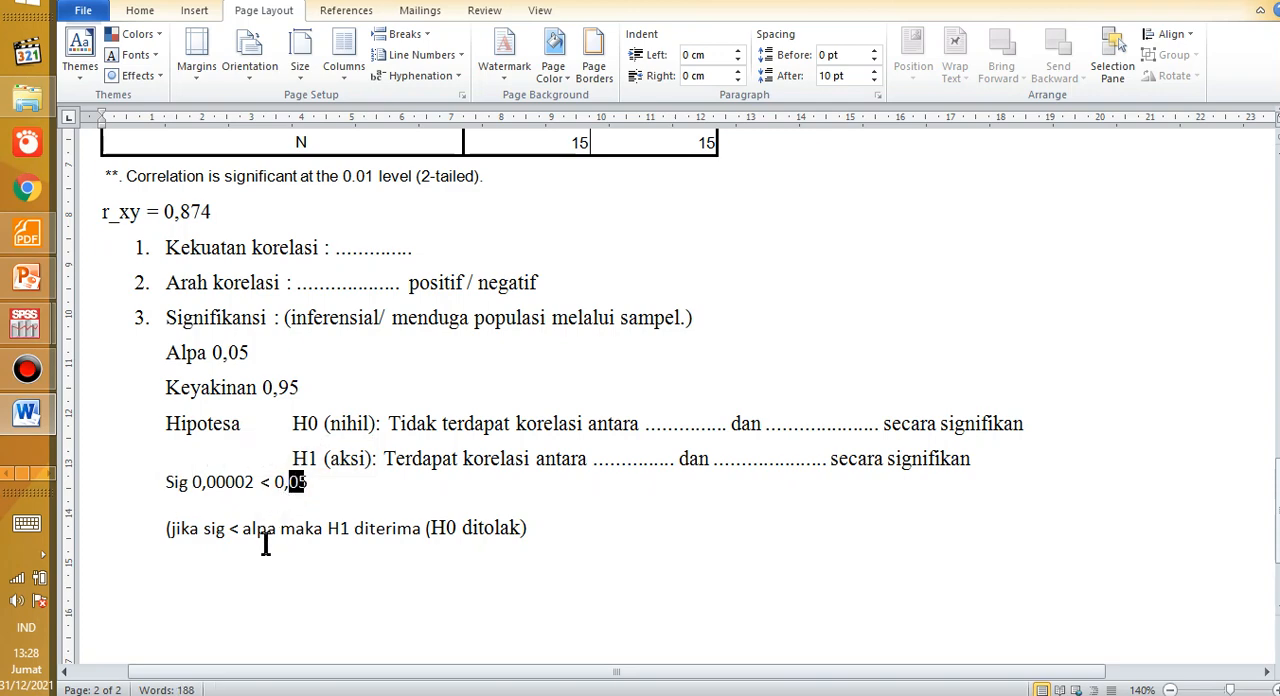
drag(165, 528, 528, 562)
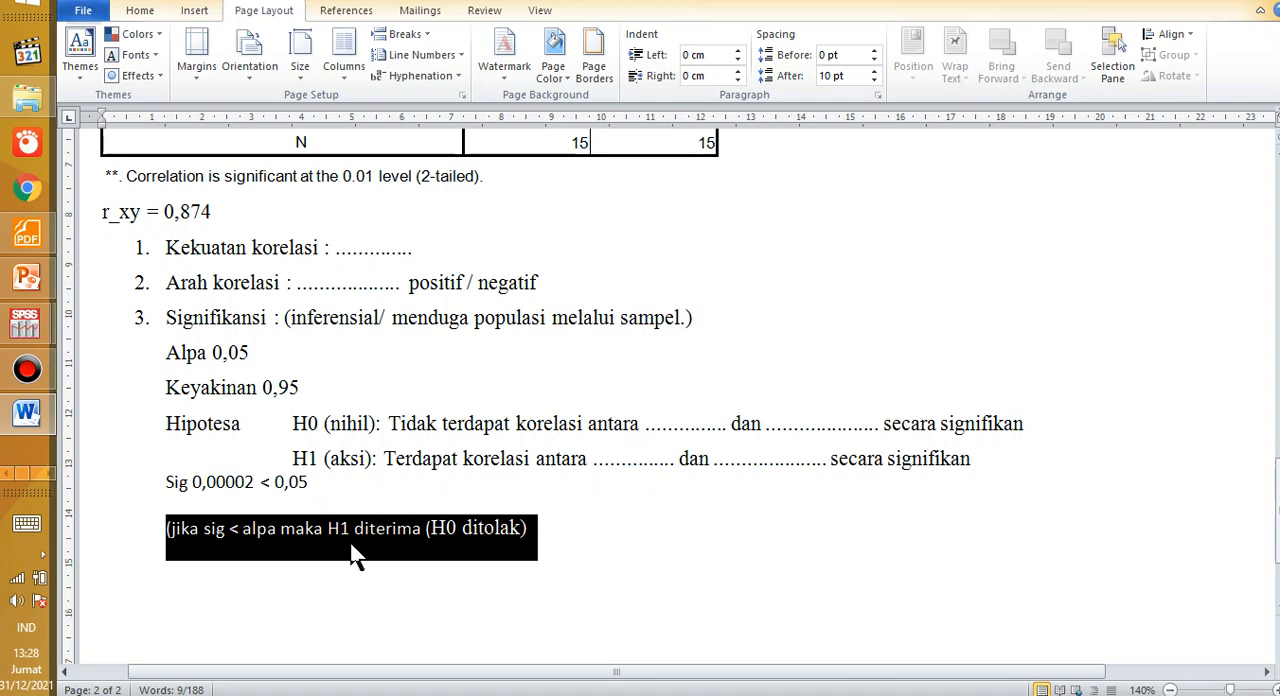
drag(288, 458, 364, 458)
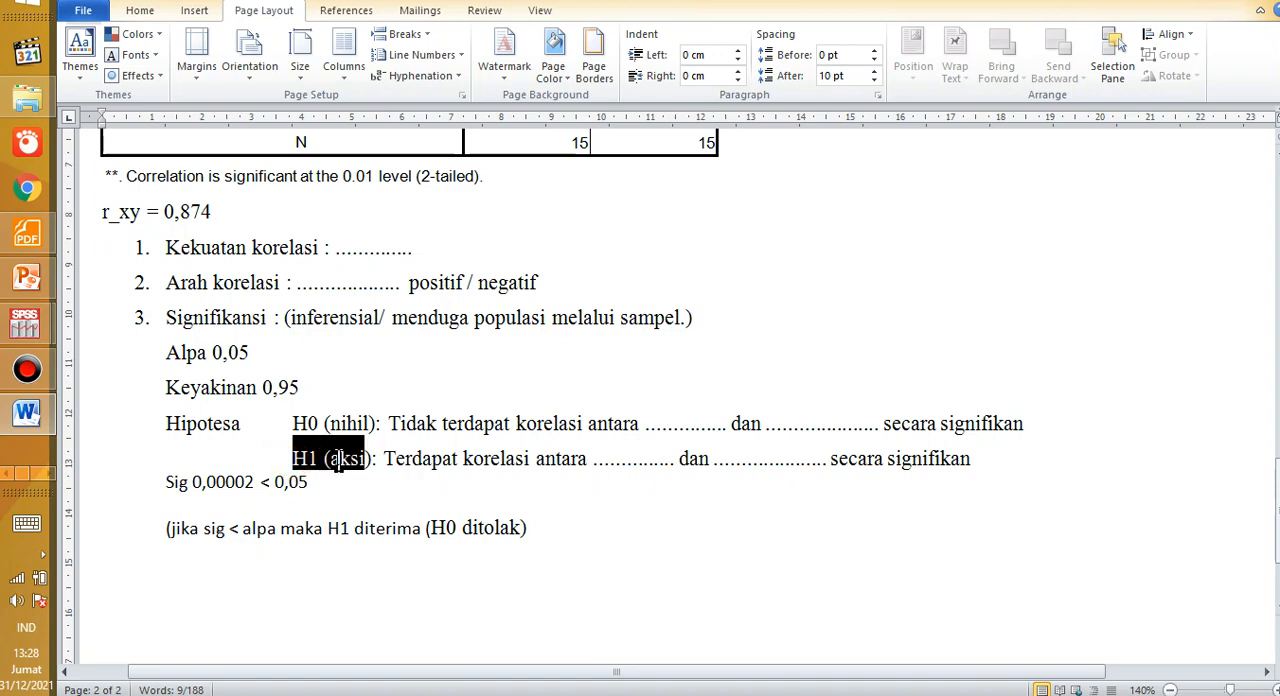
click(340, 535)
drag(163, 528, 547, 535)
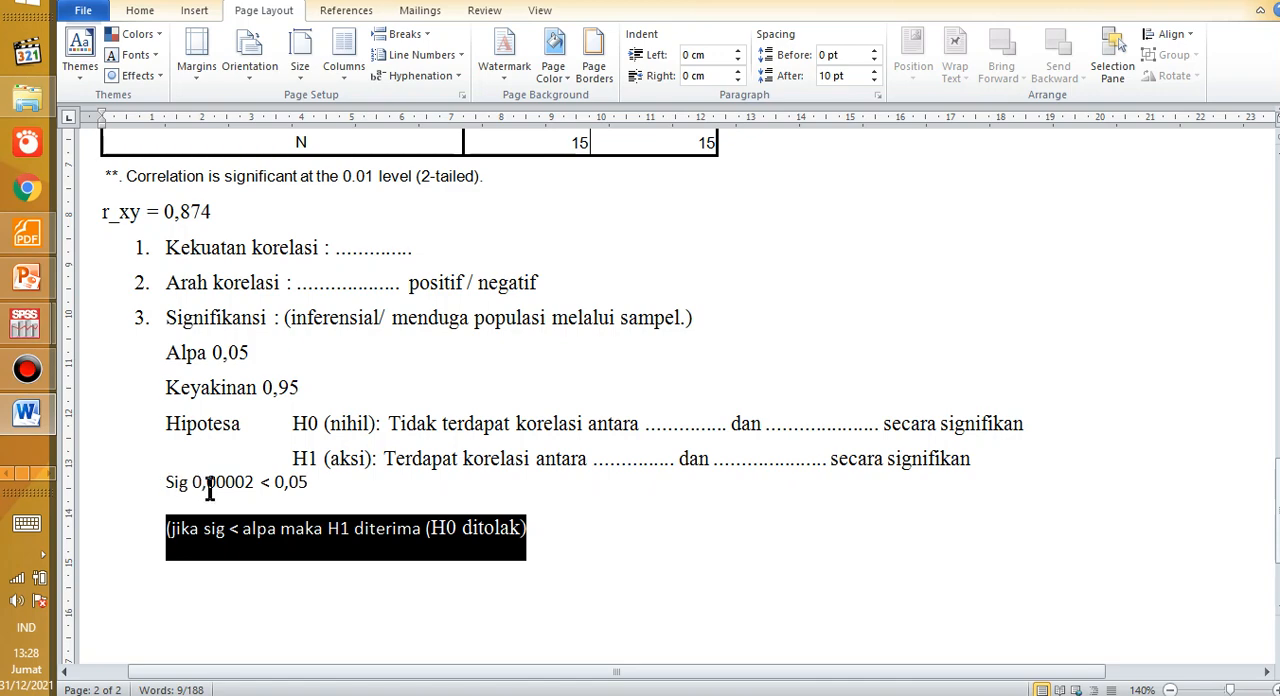
Step: Complete the Sig 0,00002 < 0,05 line with ", maka H1 diterima", copying "H1 diterima" from the decision rule
click(378, 478)
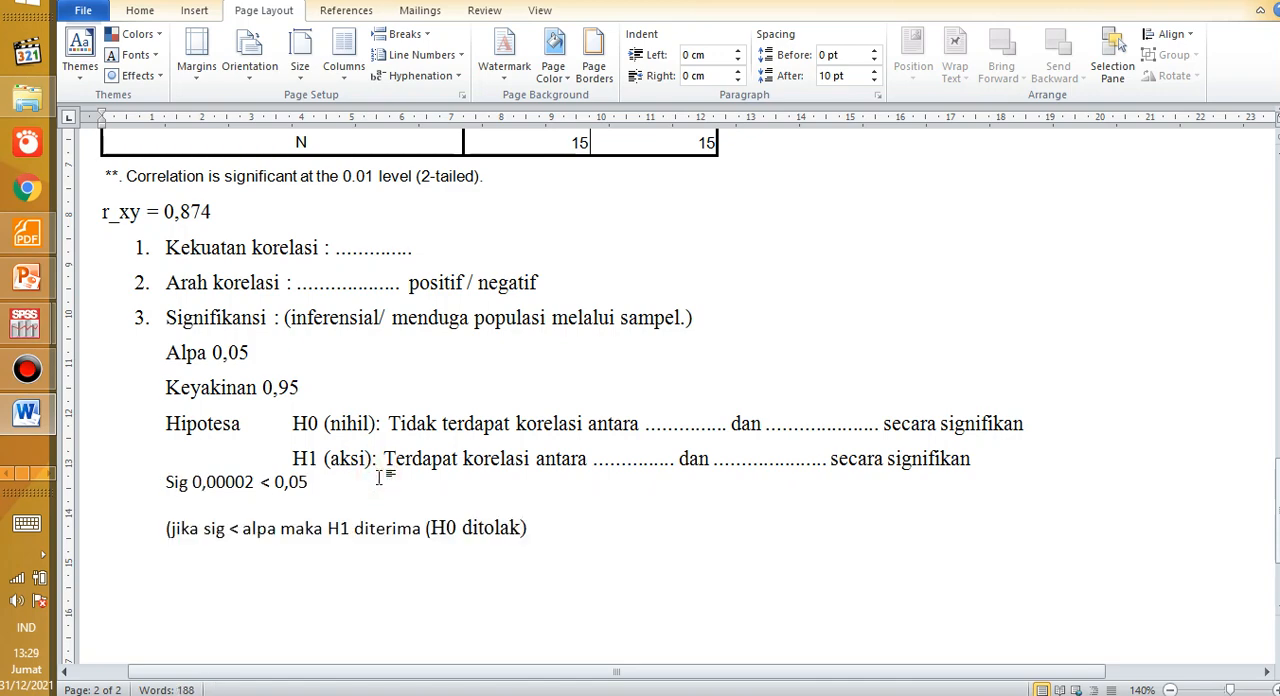
text(,)
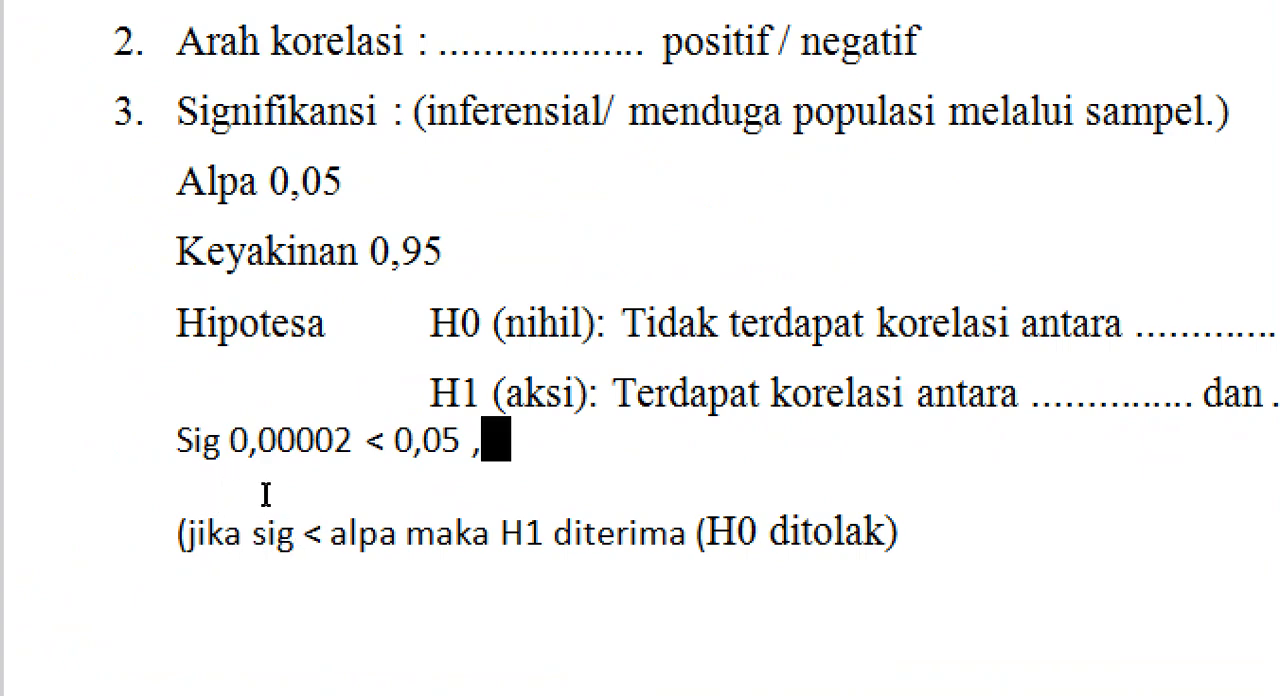
text(maka)
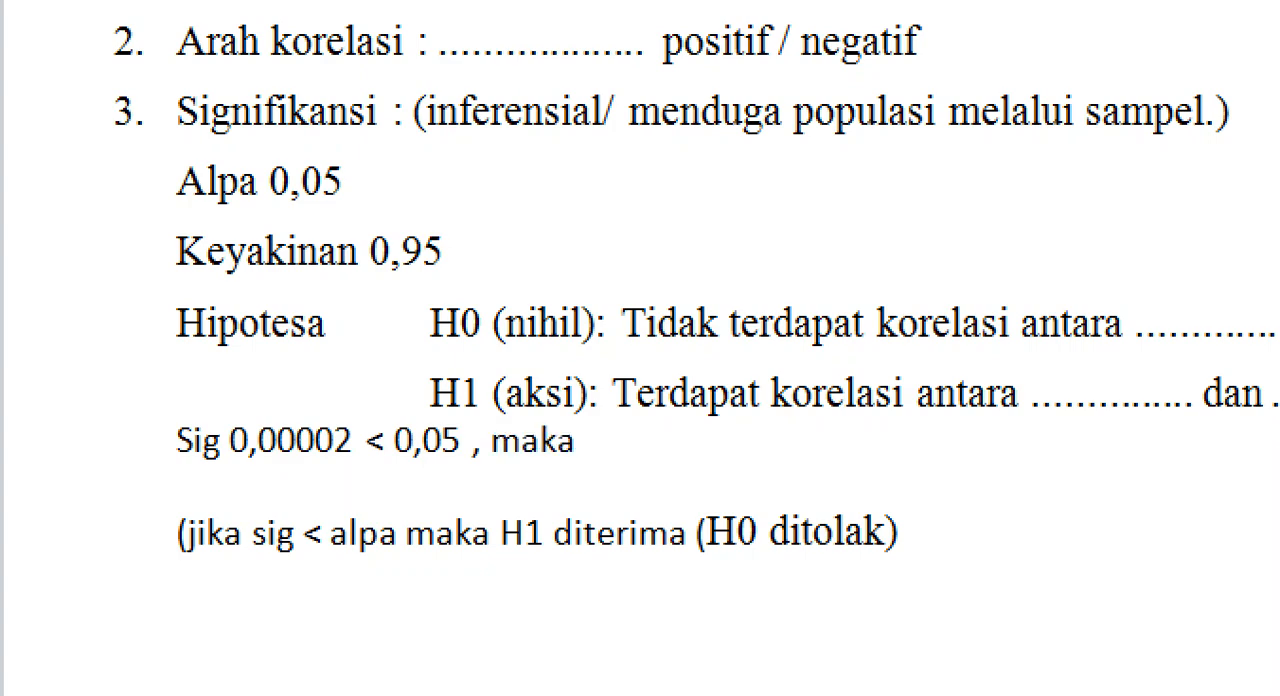
drag(328, 522, 390, 520)
key(ctrl+c)
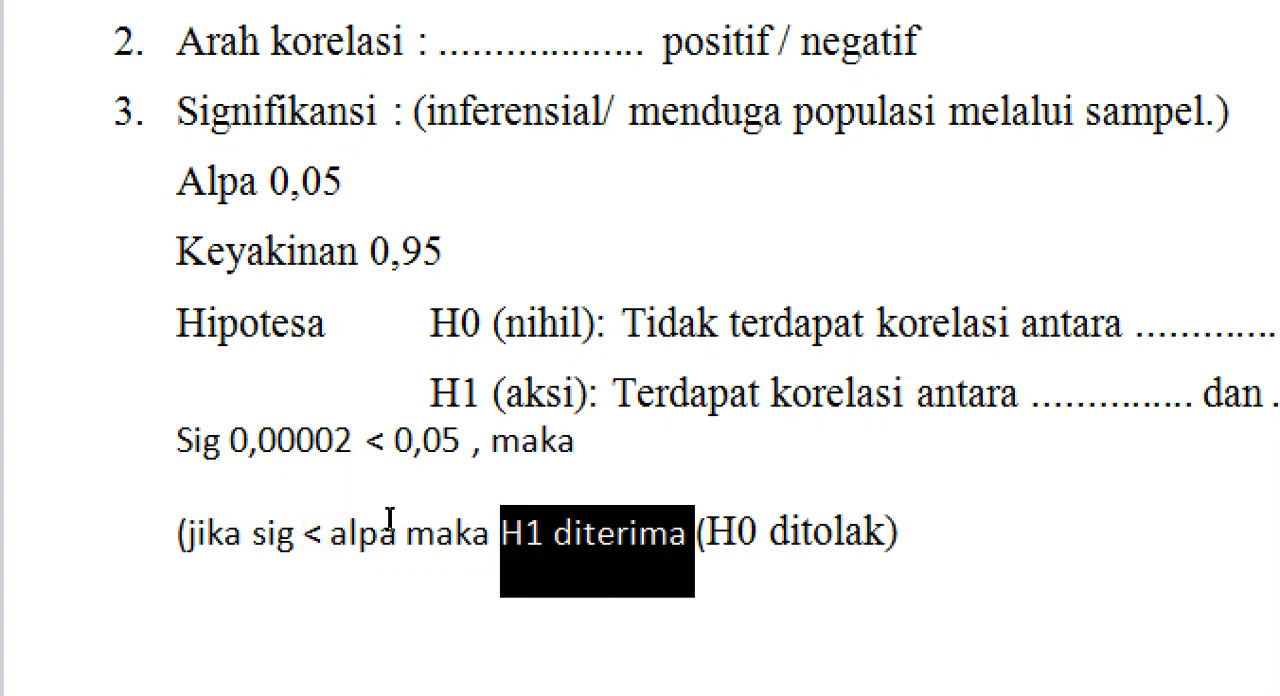
right_click(387, 533)
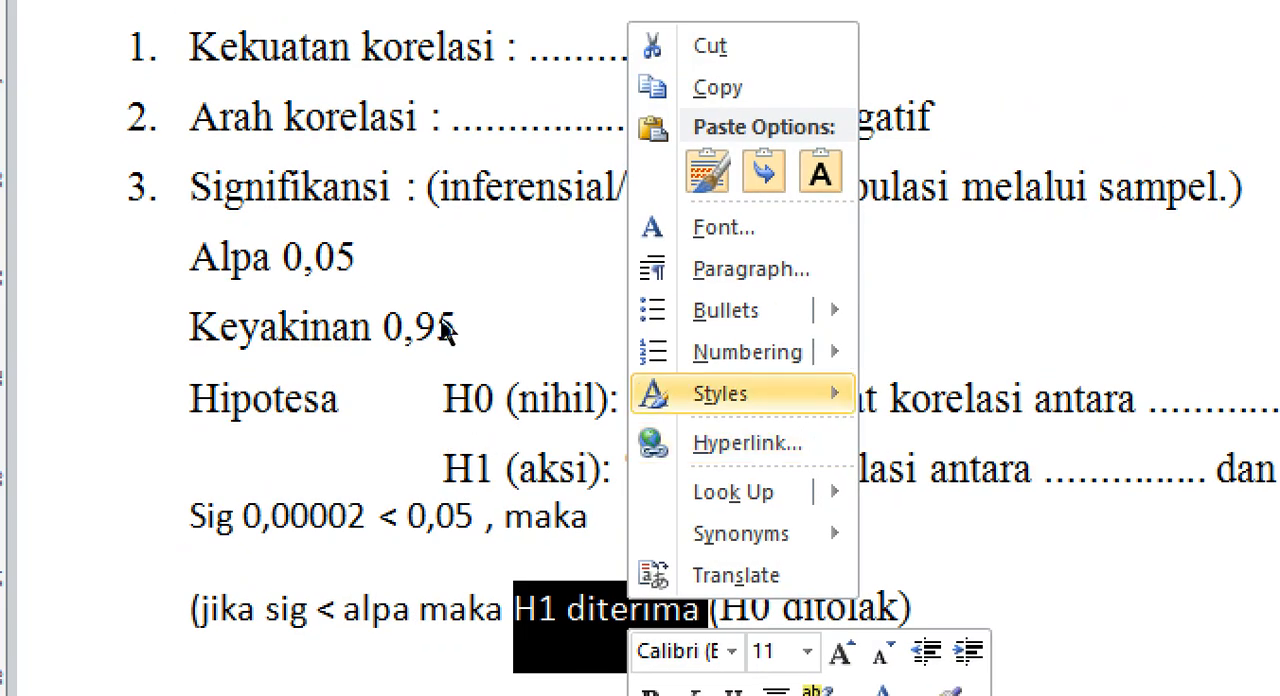
click(428, 268)
click(433, 477)
right_click(431, 481)
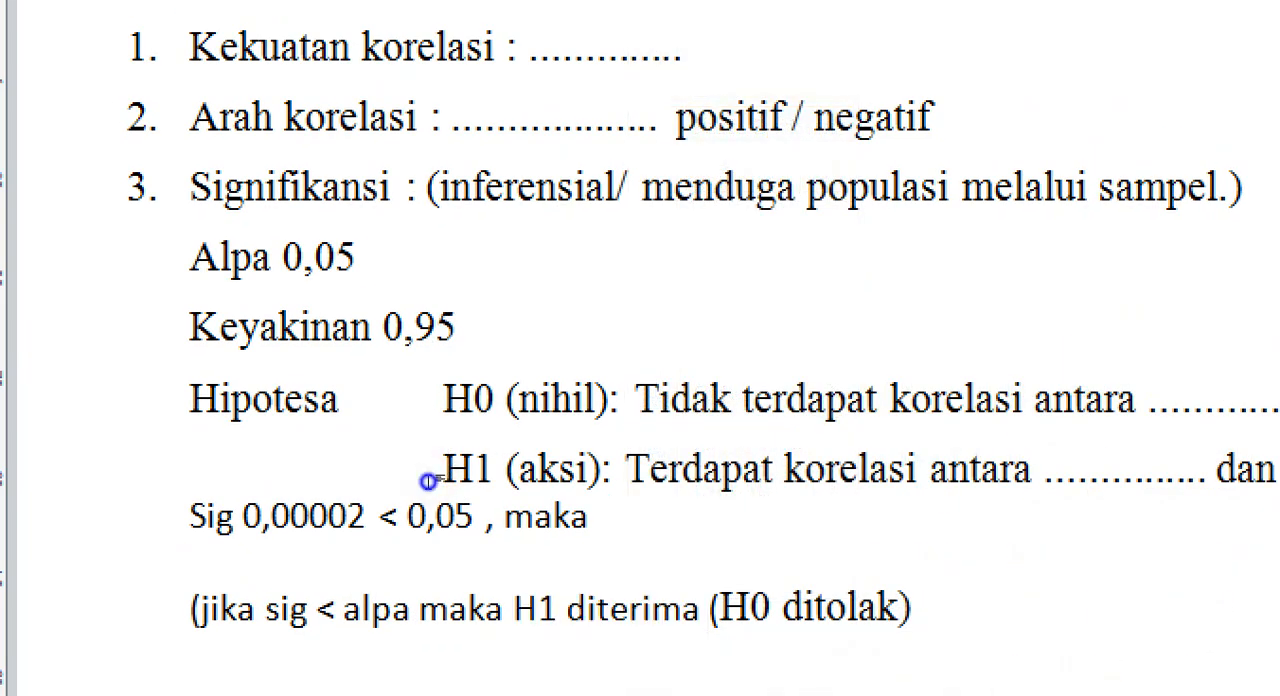
click(452, 277)
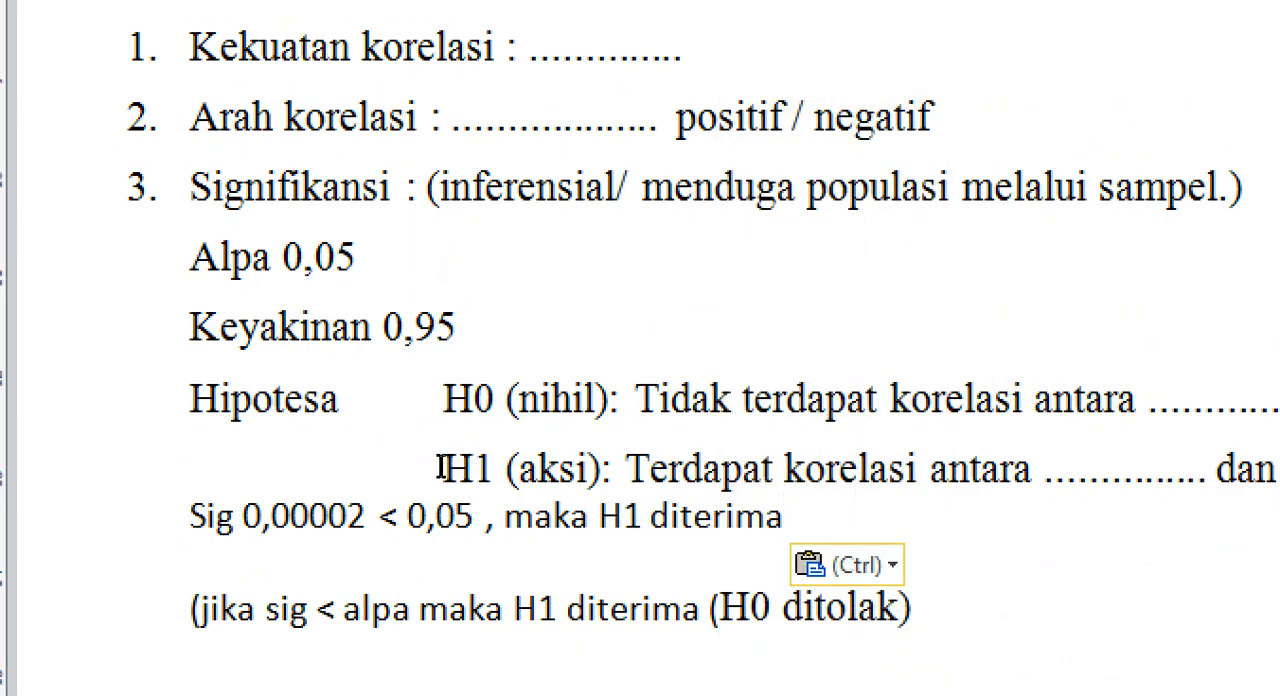
Step: Examine the H1 (aksi) statement alongside the r_xy value, the Sig comparison and the decision rule, highlighting each in turn
drag(405, 460, 590, 448)
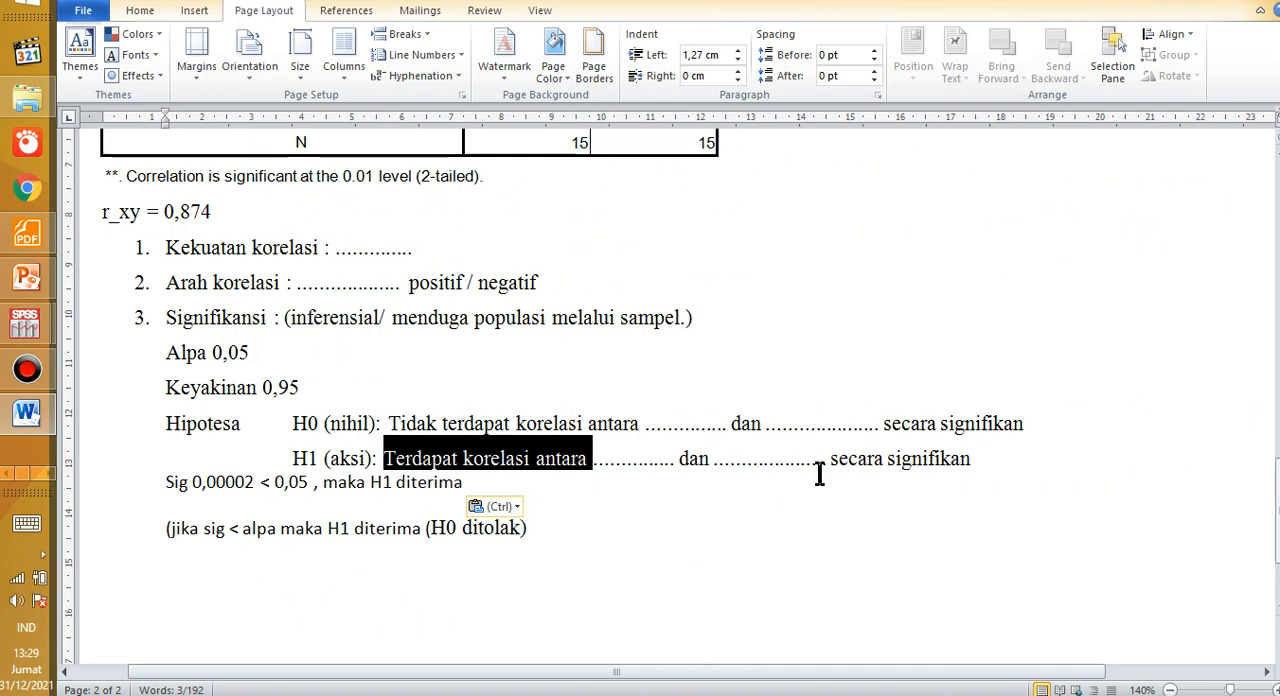
drag(1000, 450, 891, 475)
double_click(920, 465)
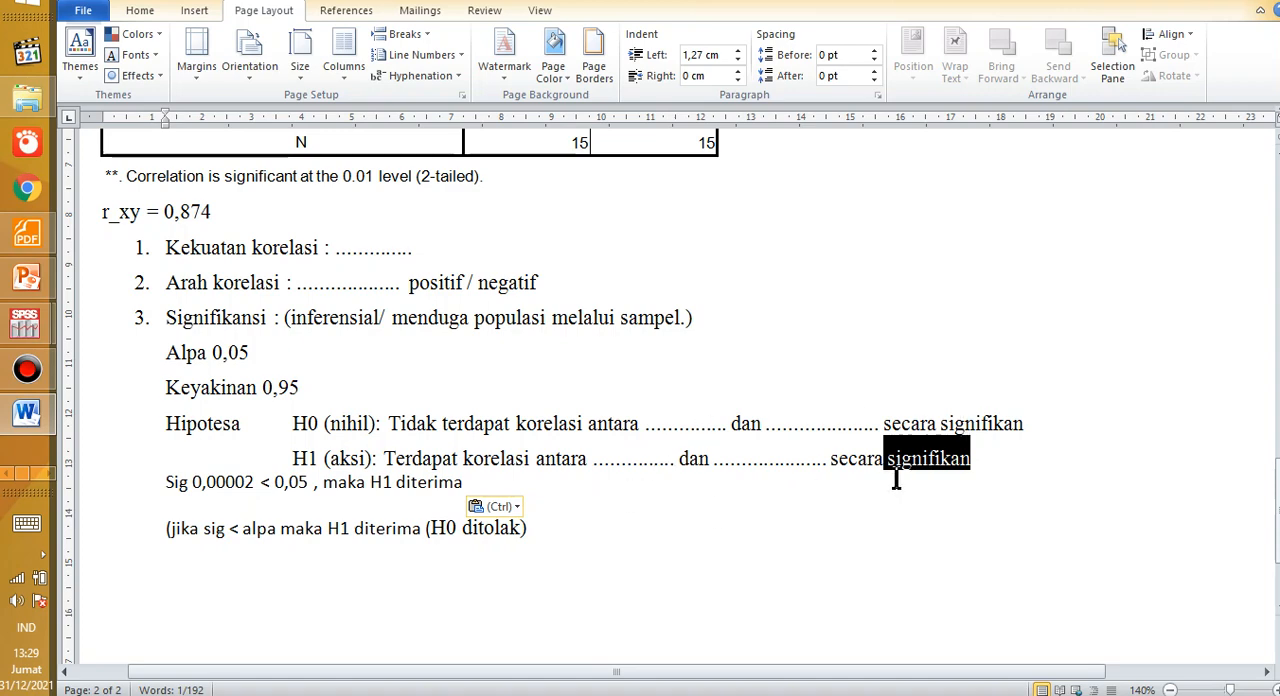
drag(270, 458, 1006, 462)
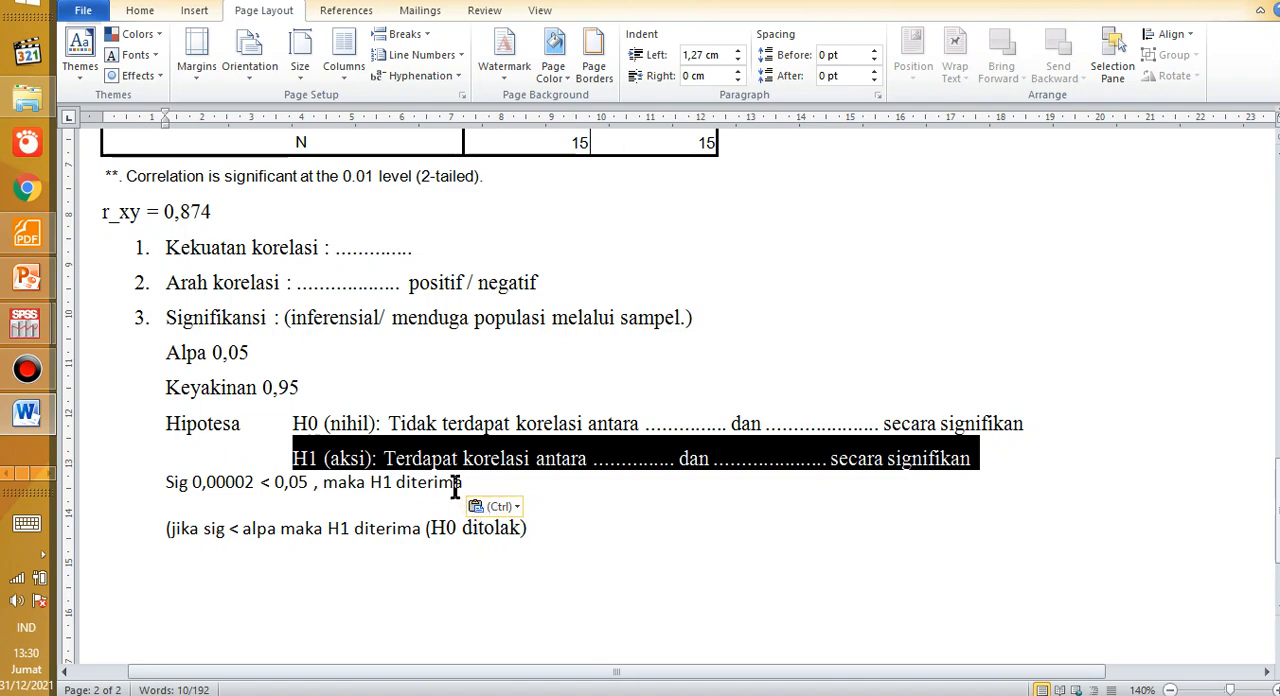
drag(110, 212, 220, 205)
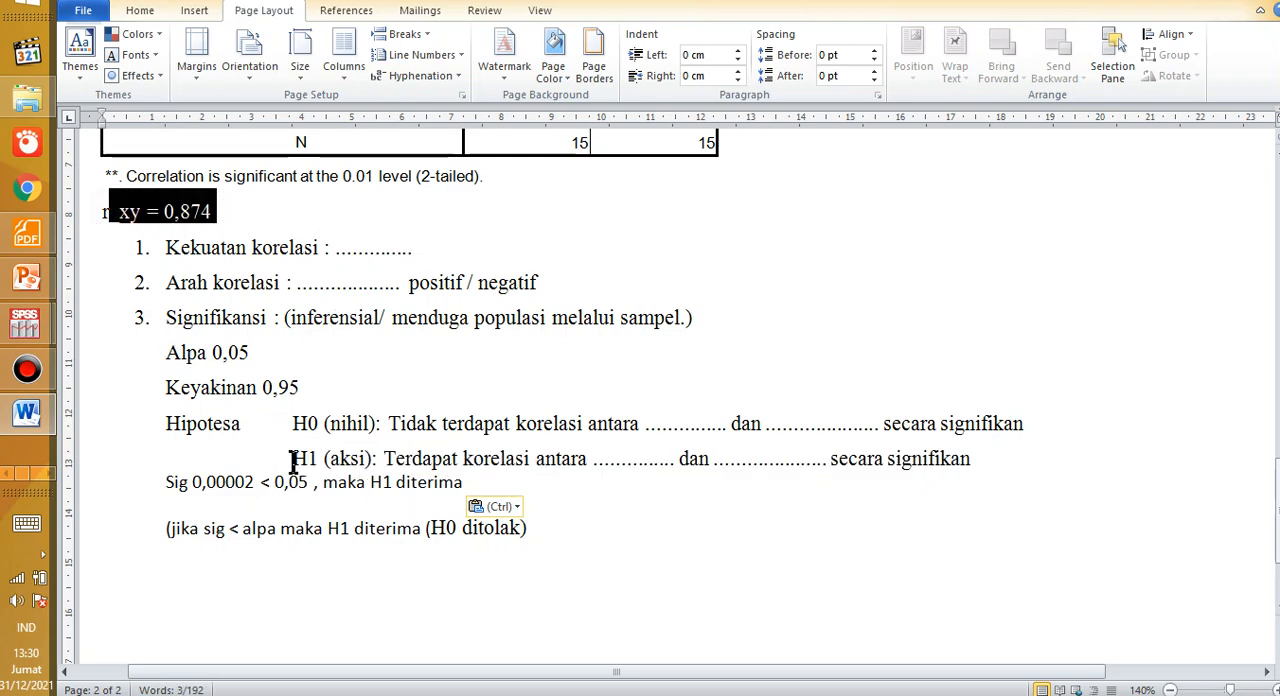
drag(289, 460, 957, 466)
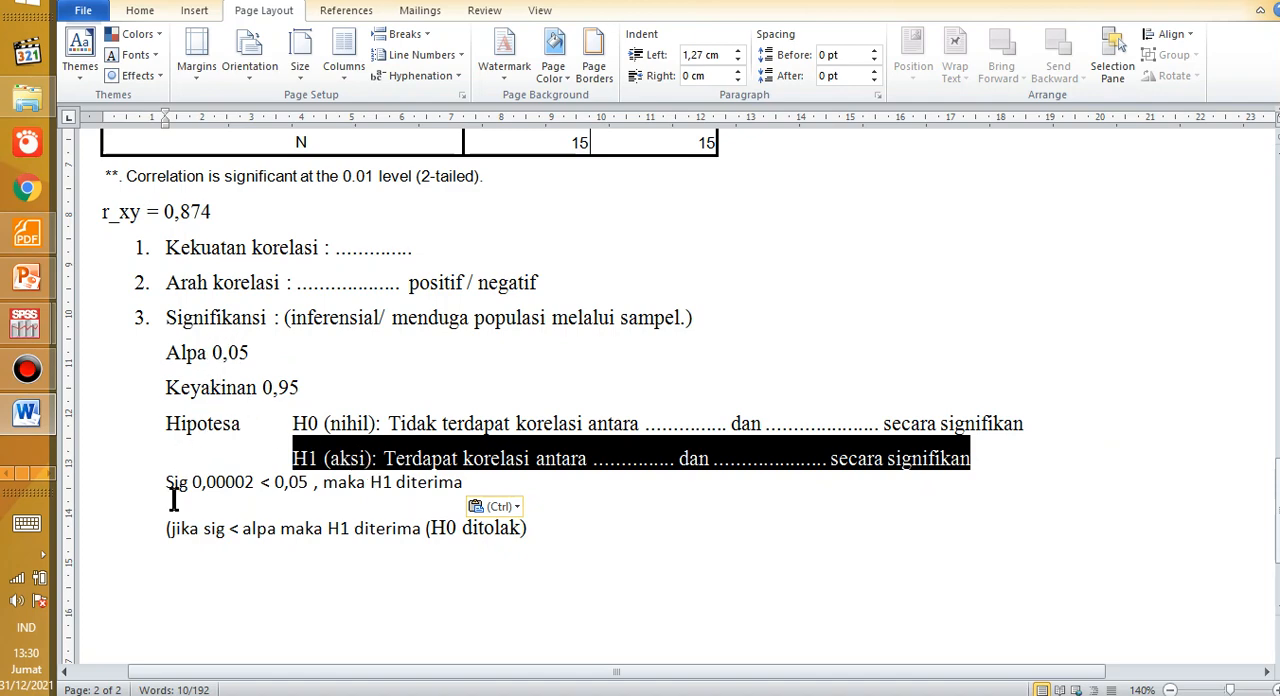
drag(165, 482, 278, 488)
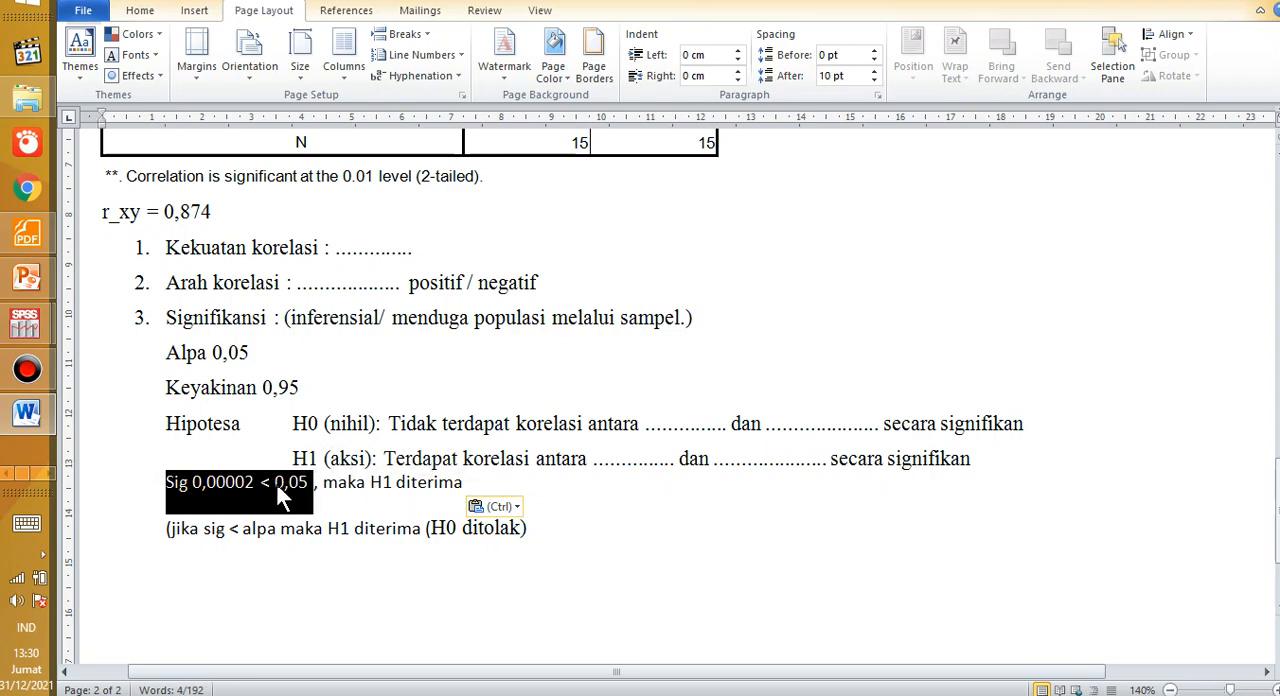
drag(258, 530, 272, 530)
drag(168, 547, 529, 580)
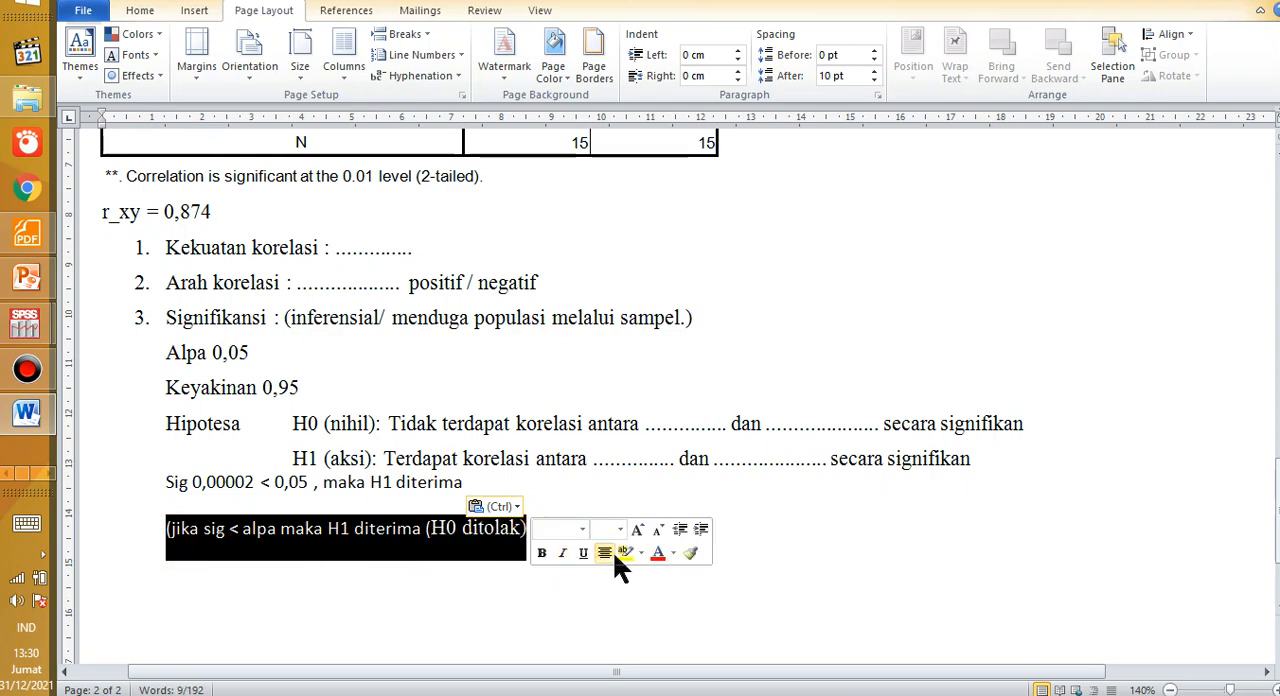
drag(474, 603, 467, 603)
Step: Switch to the PowerPoint slide show and display the slide "Asumsi parametrik uji korelasi product moment"
key(alt+Tab)
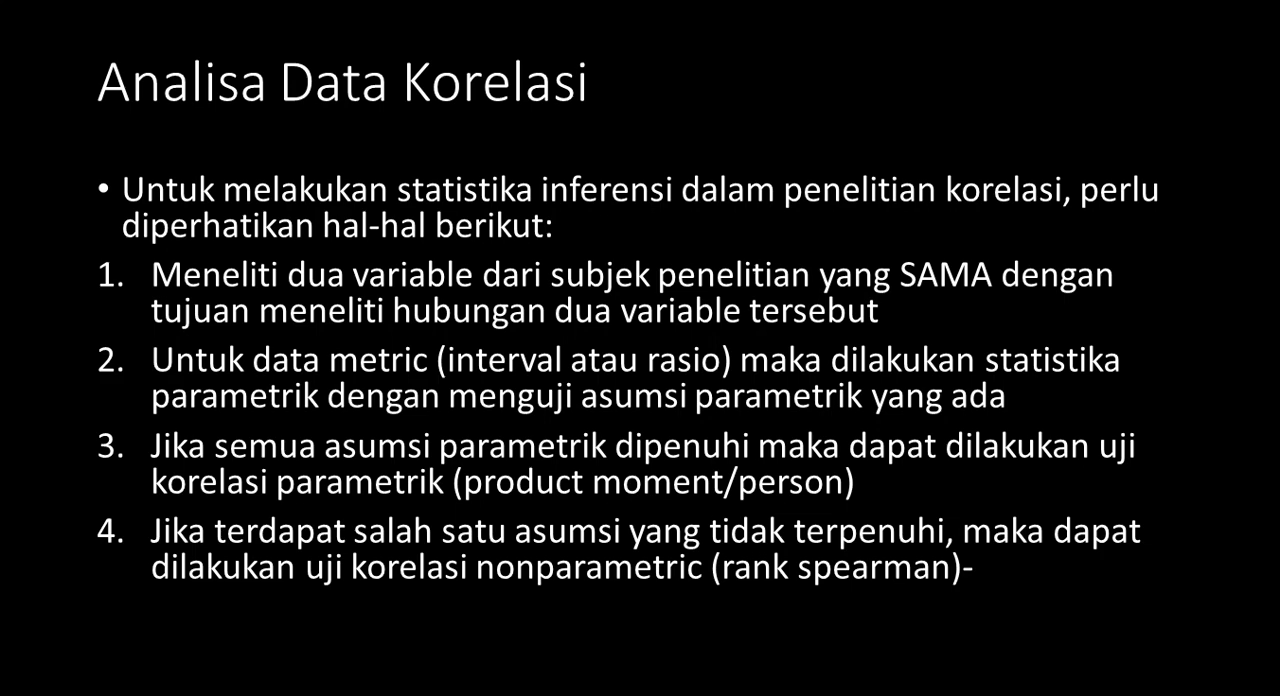
key(Right)
key(Right)
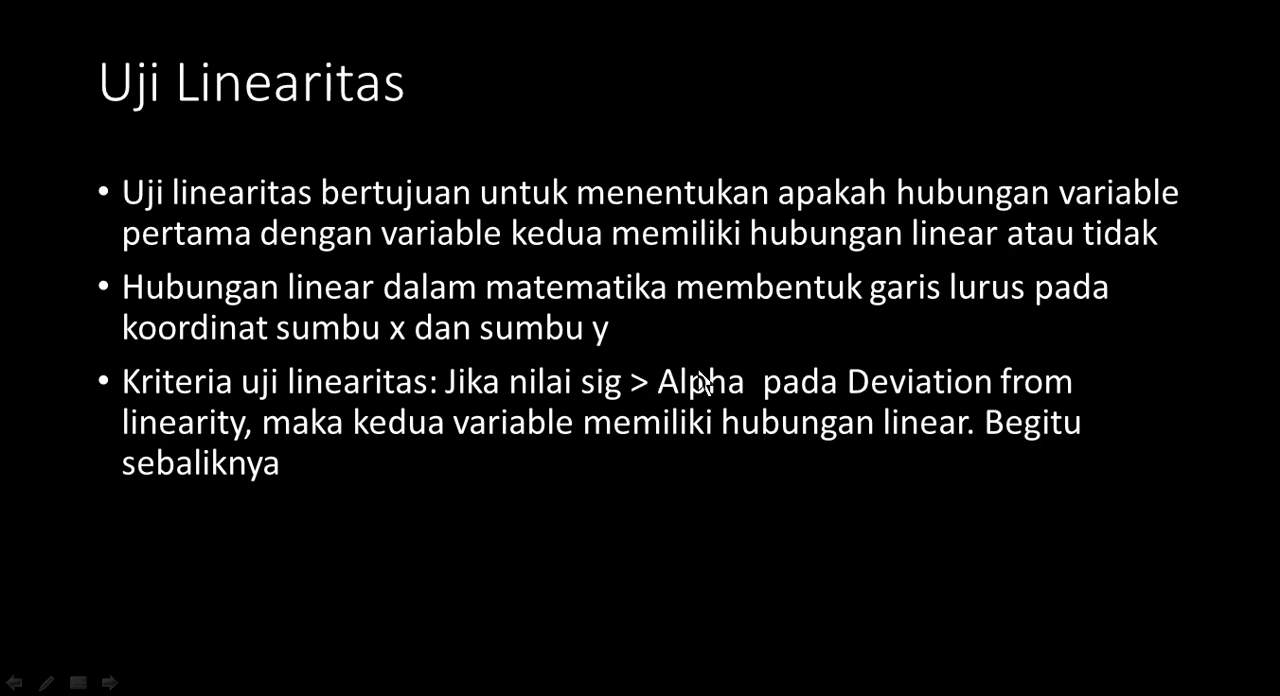
key(Left)
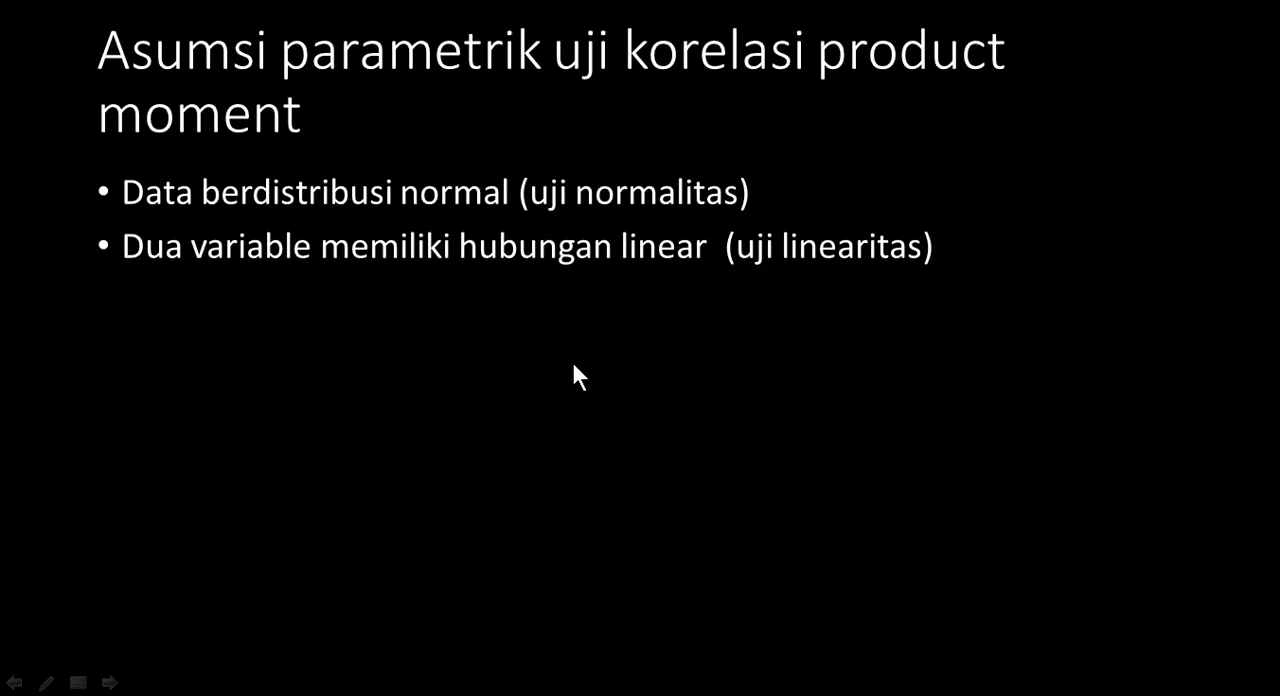
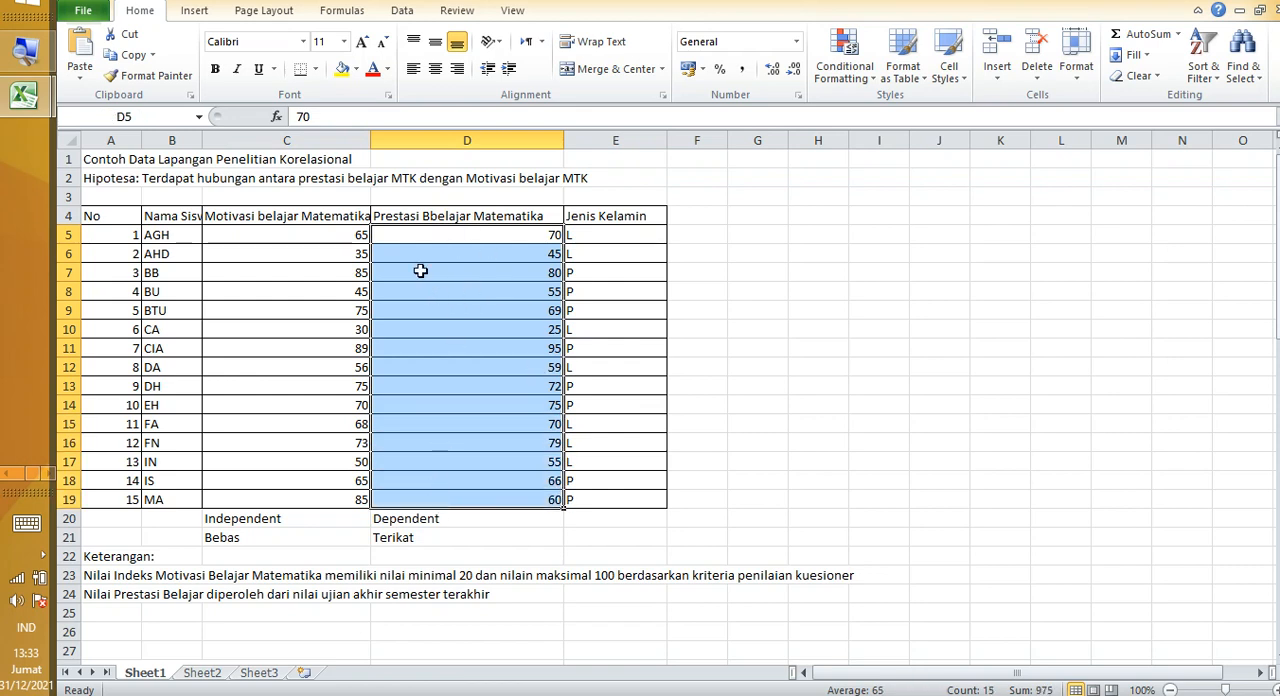
Step: Enter the note "tidak linear" in cell H9 beside the data table
click(333, 281)
click(432, 278)
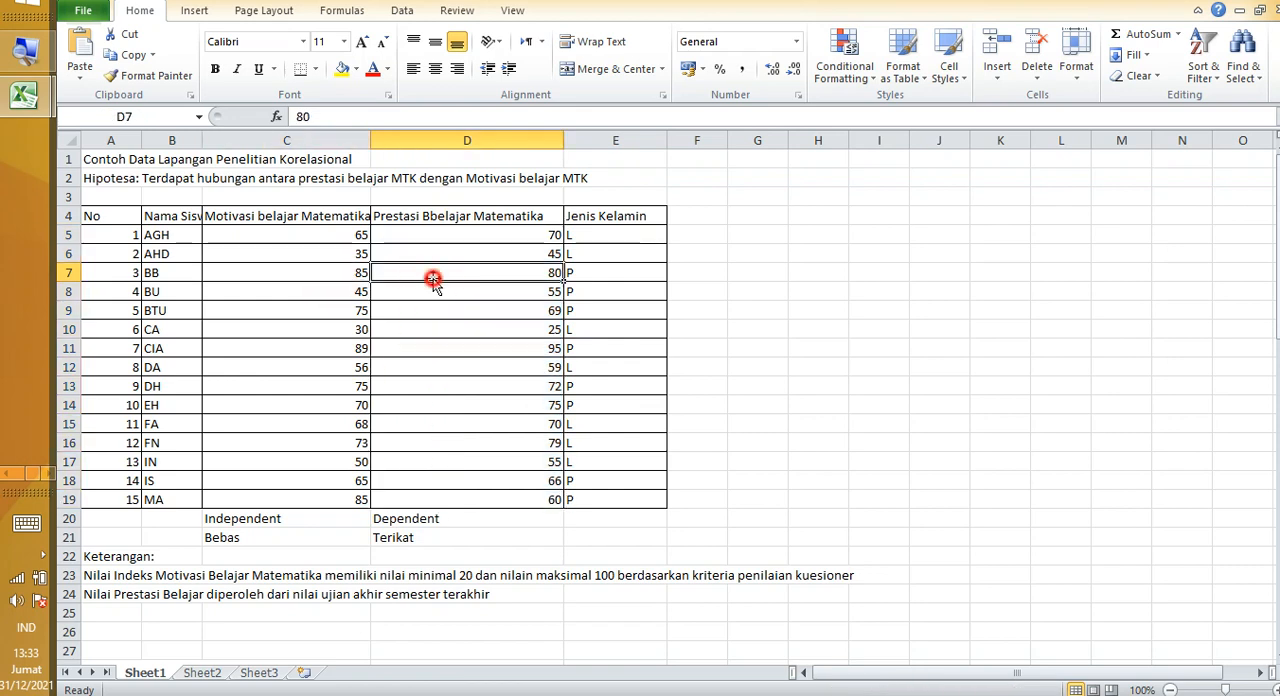
click(794, 312)
text(t)
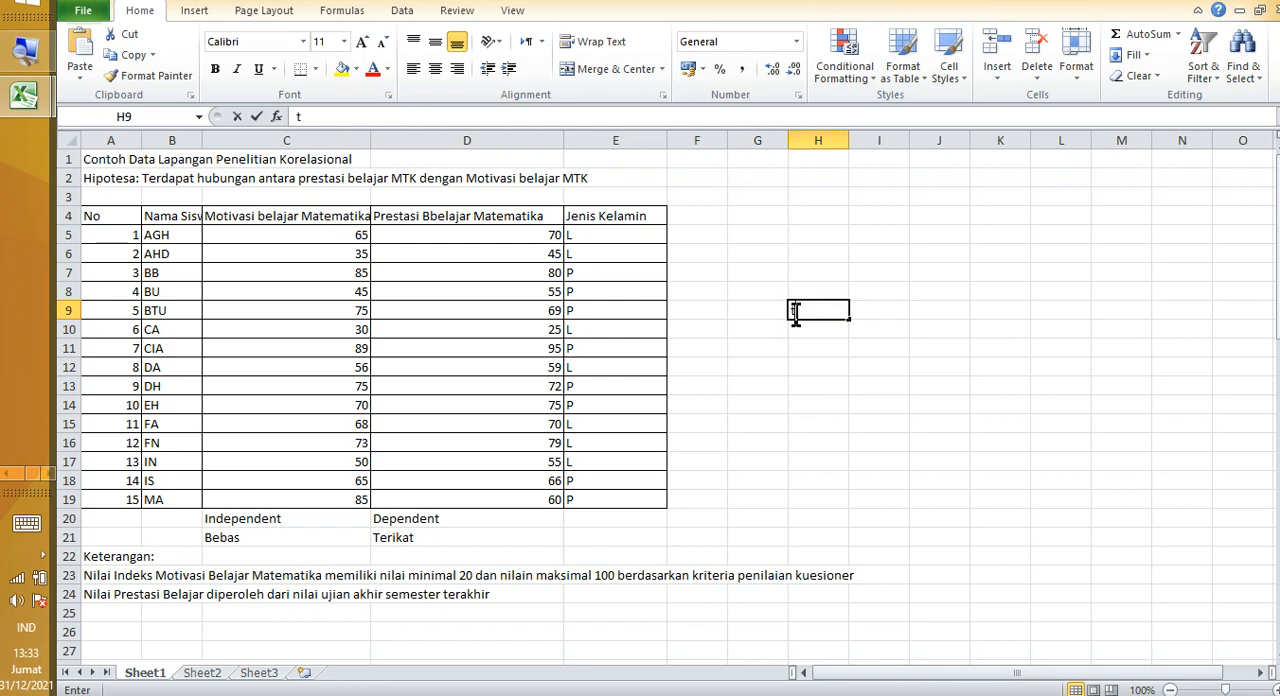
text(idak linear)
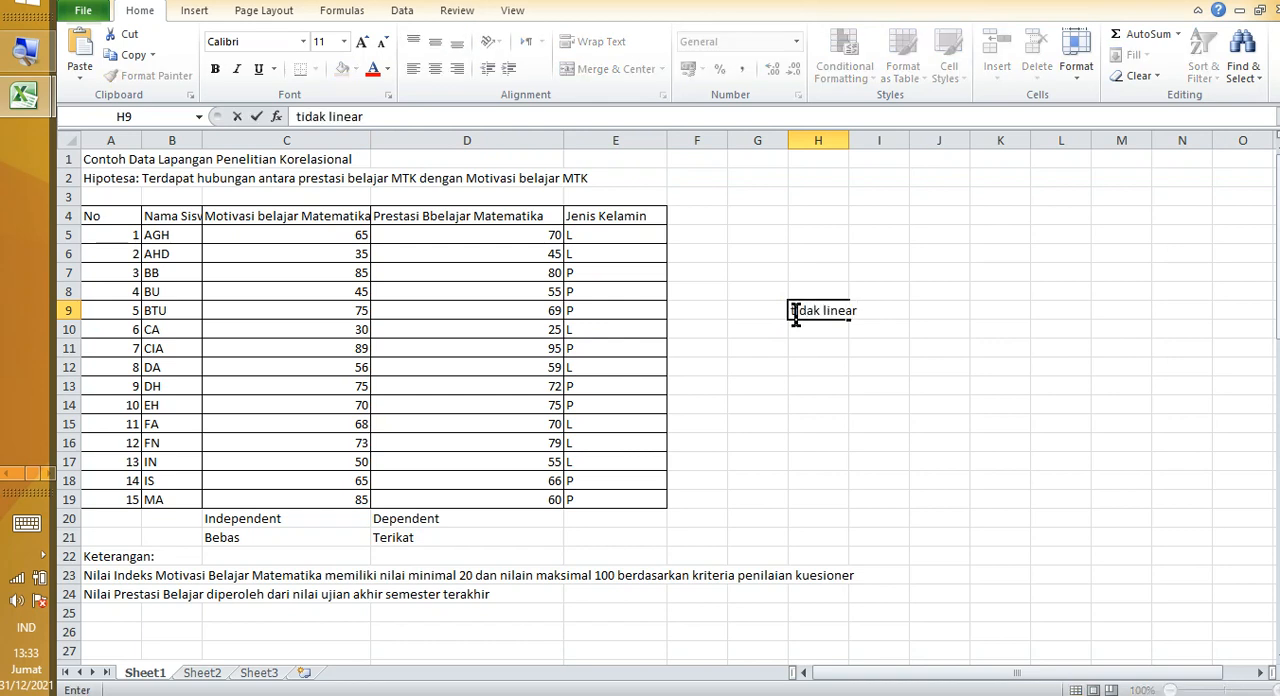
key(Return)
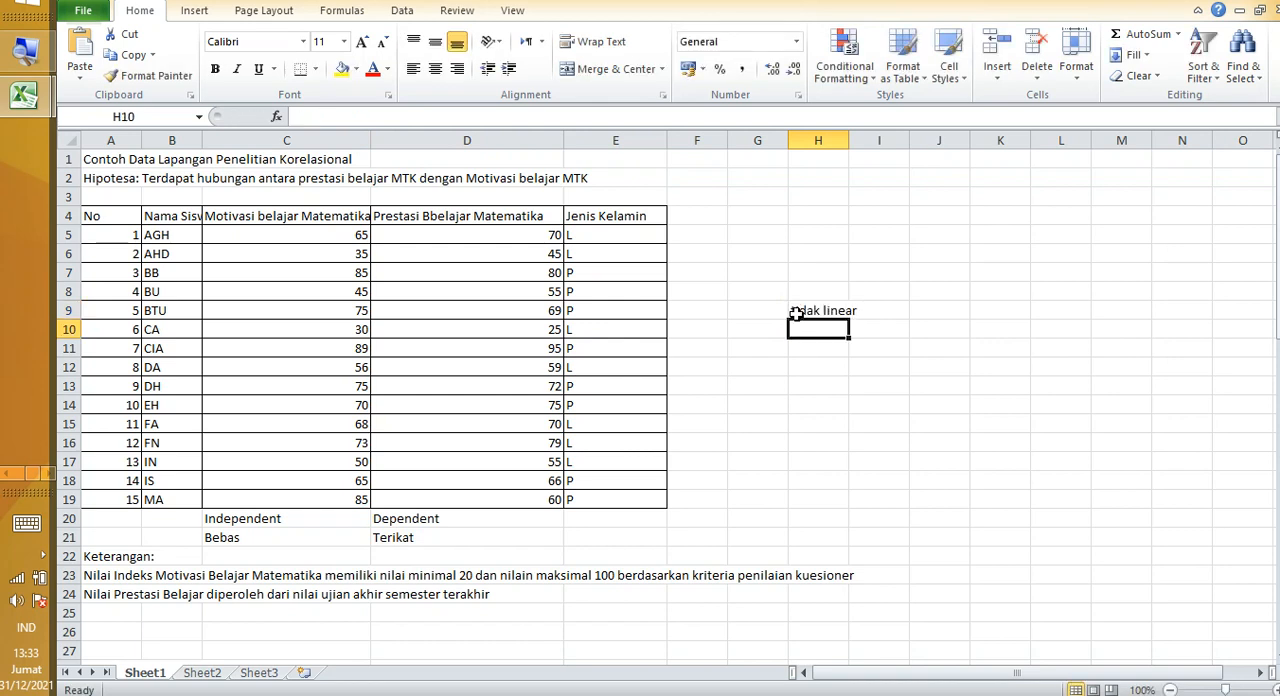
Step: Enter "nonparametrik" in H10 and "rank spearman" in H11, below the "tidak linear" note
text(non)
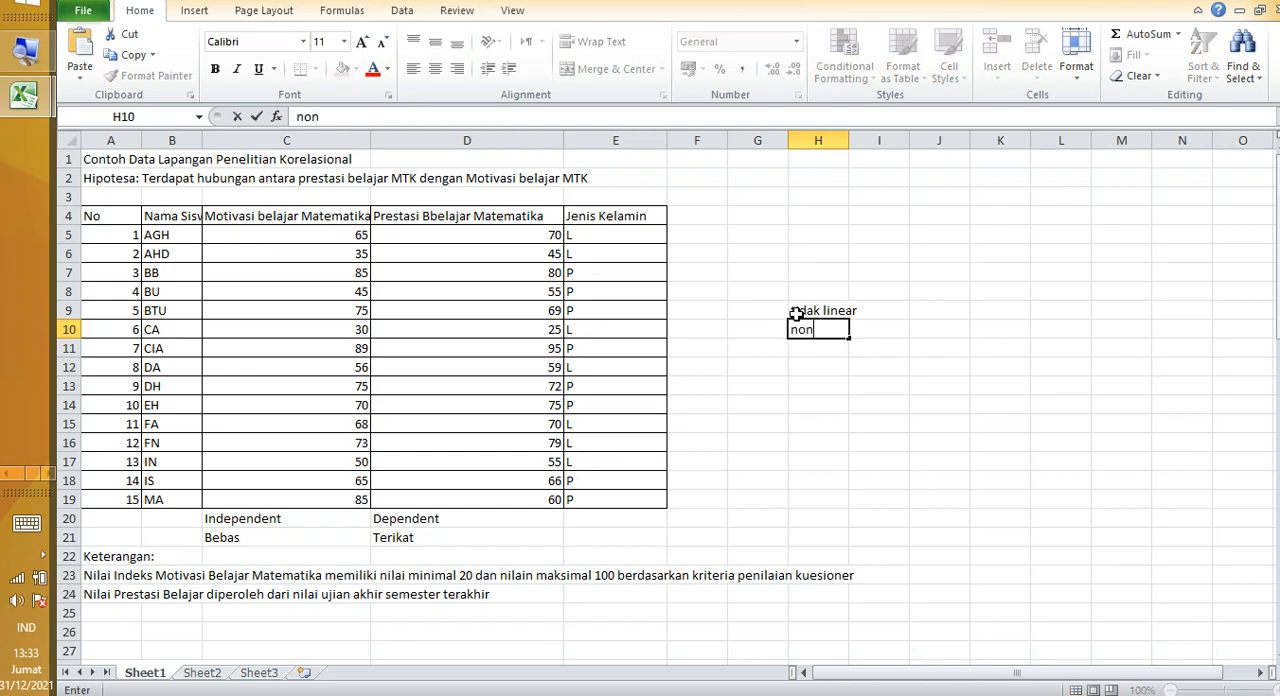
text(paramet)
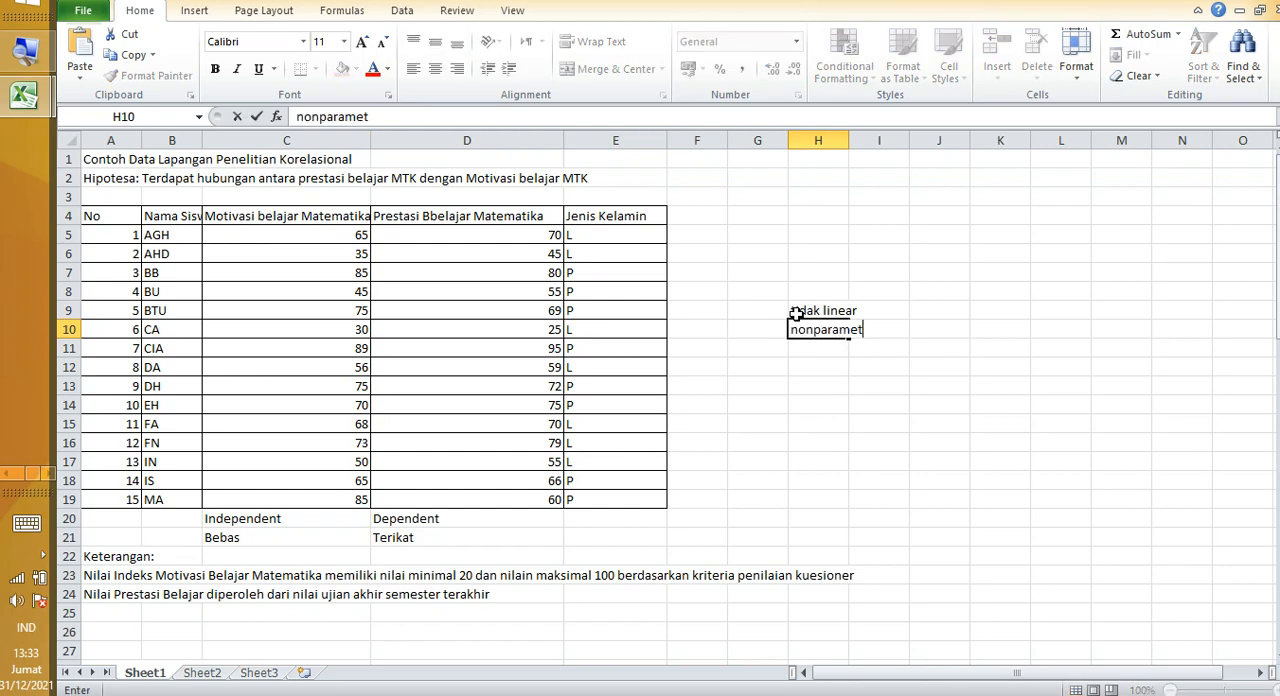
text(rik)
key(Return)
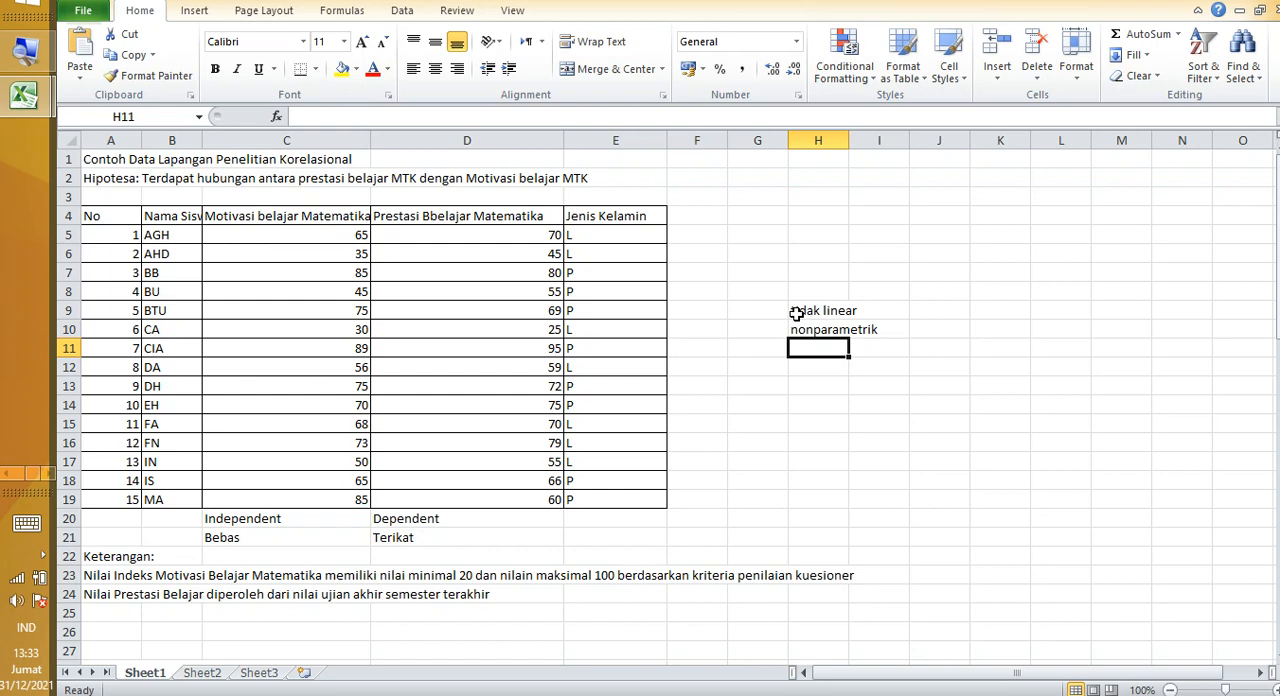
text(rank s)
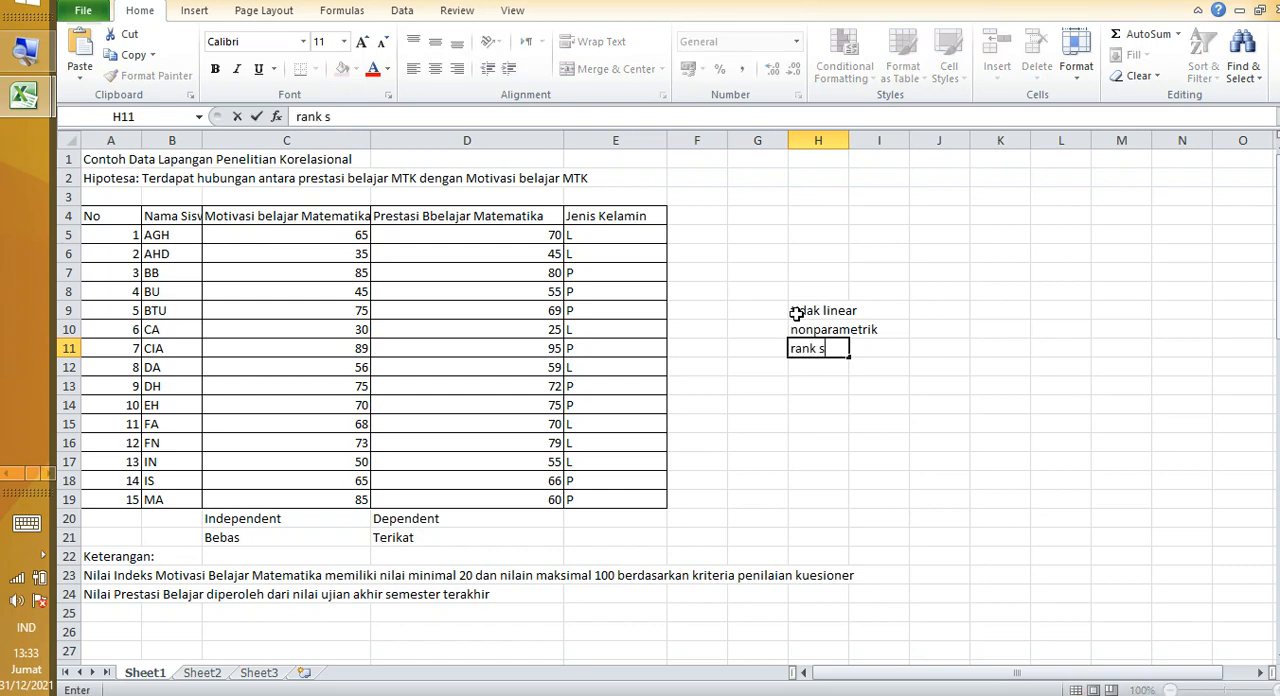
text(pearman)
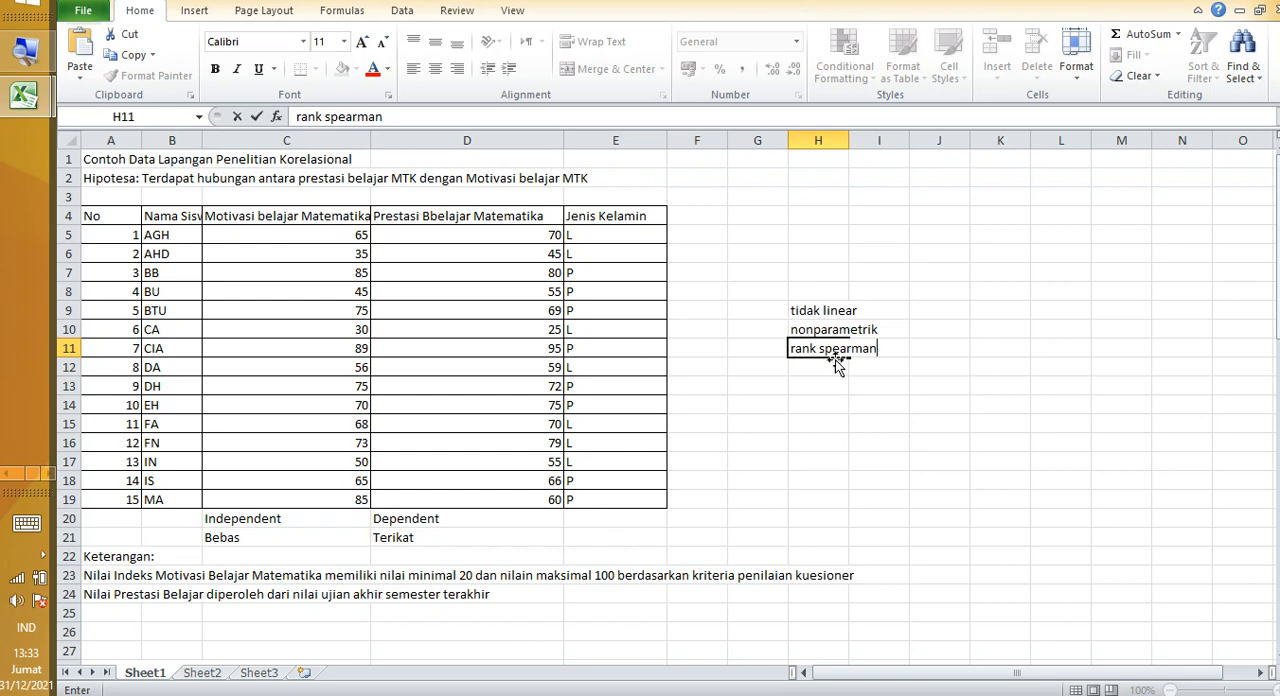
click(838, 369)
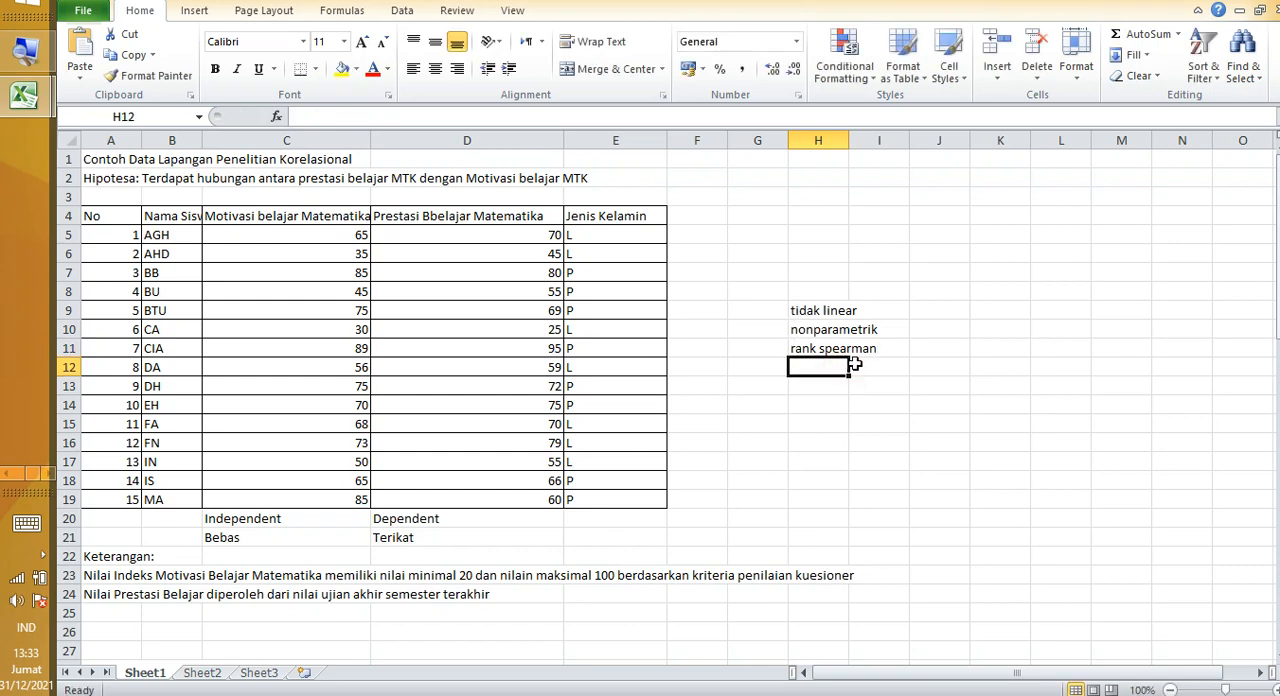
Step: Enter "nonmetrik (nominal/ordinal)" in H12 and highlight the motivation and achievement scores for comparison with the note
text(no)
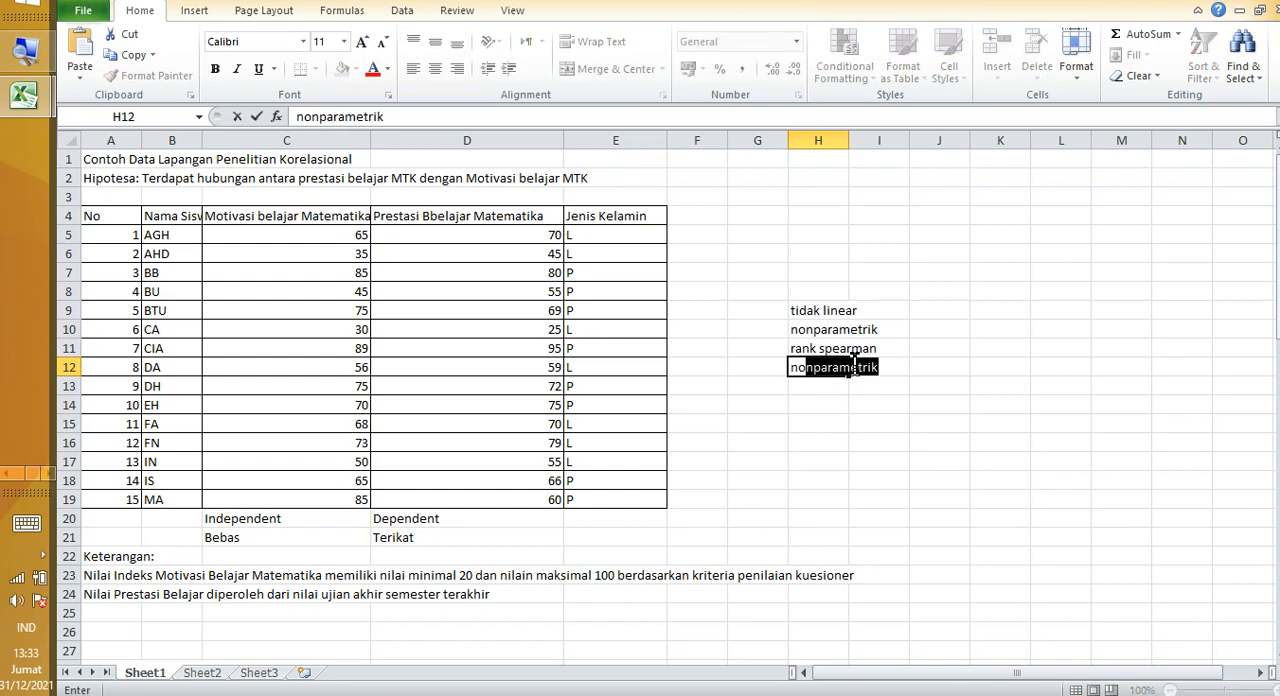
text(nmetrik)
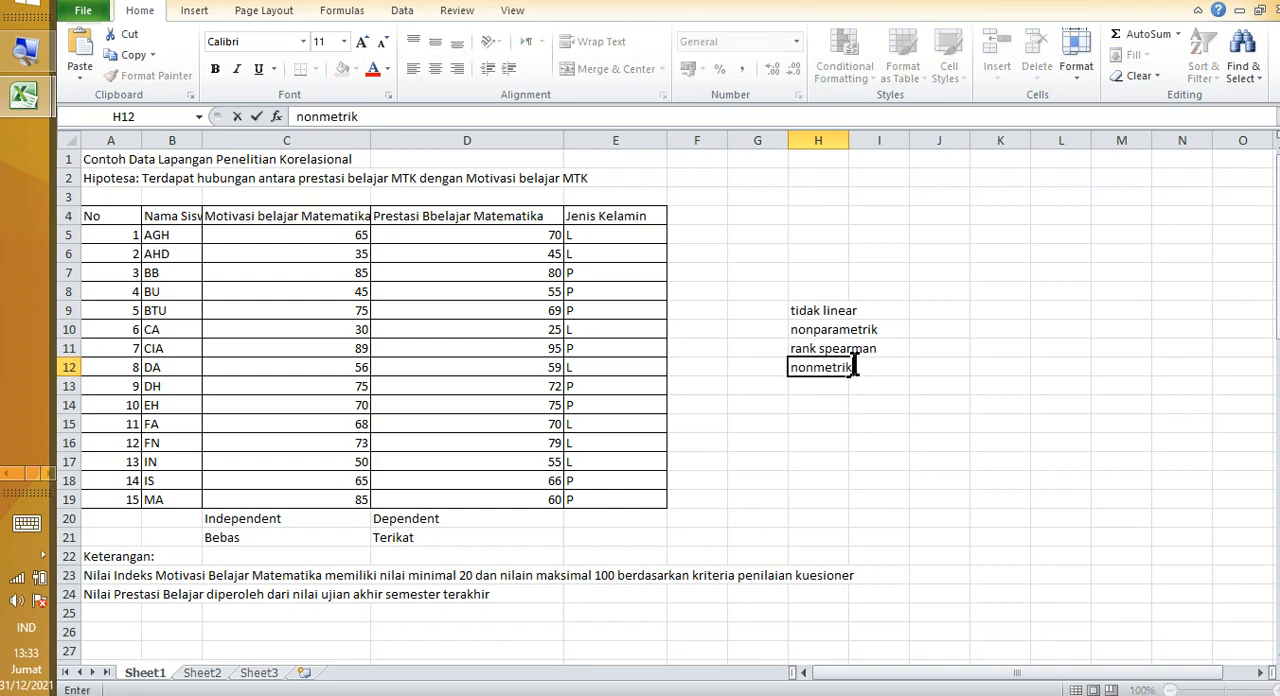
text( (nominal/ordina)
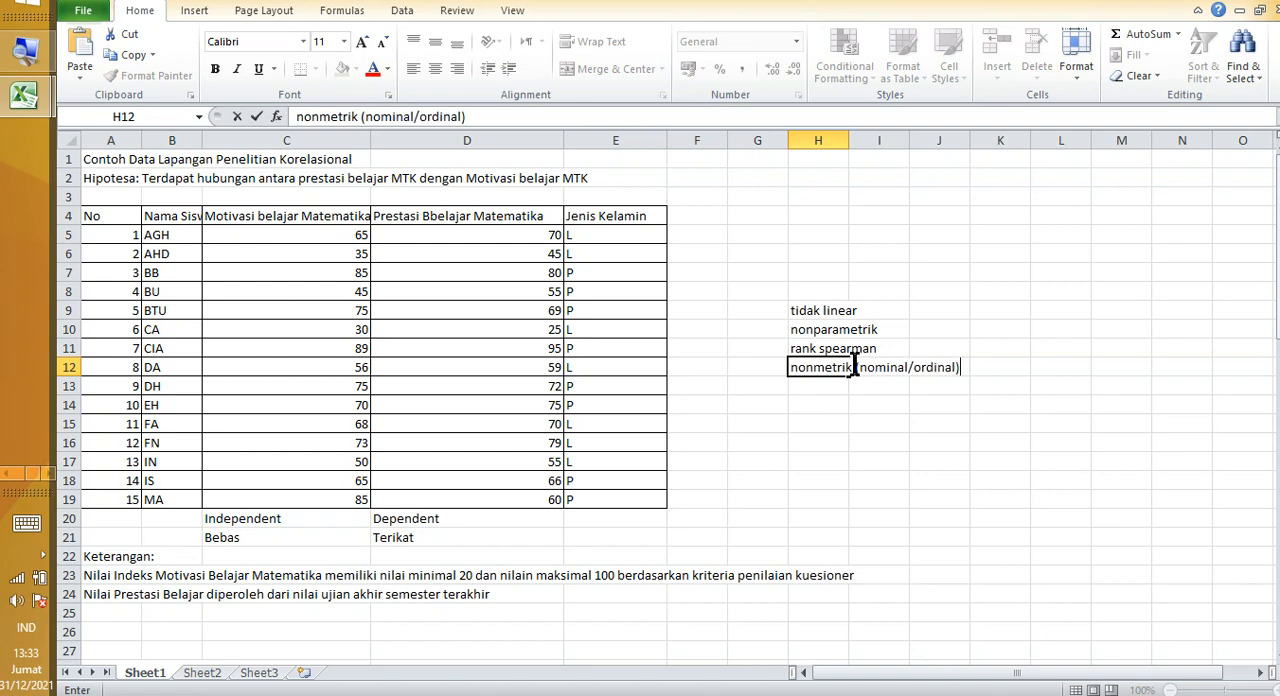
text(l))
drag(284, 234, 417, 502)
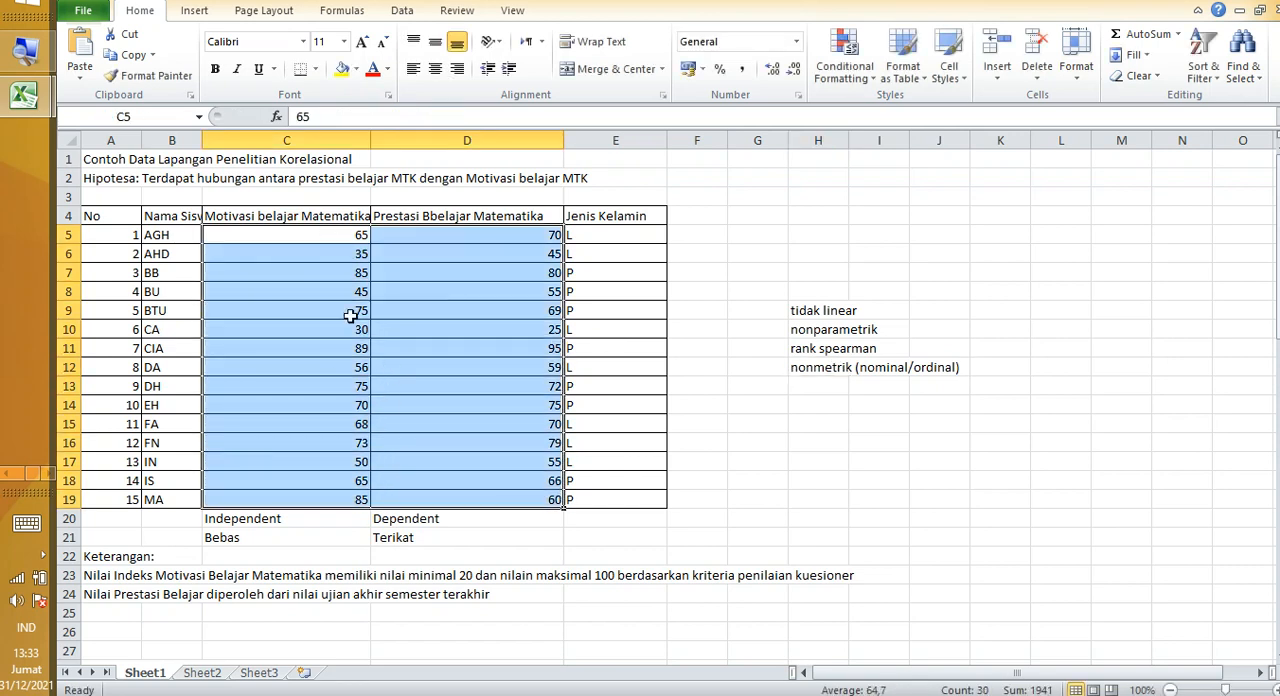
click(822, 370)
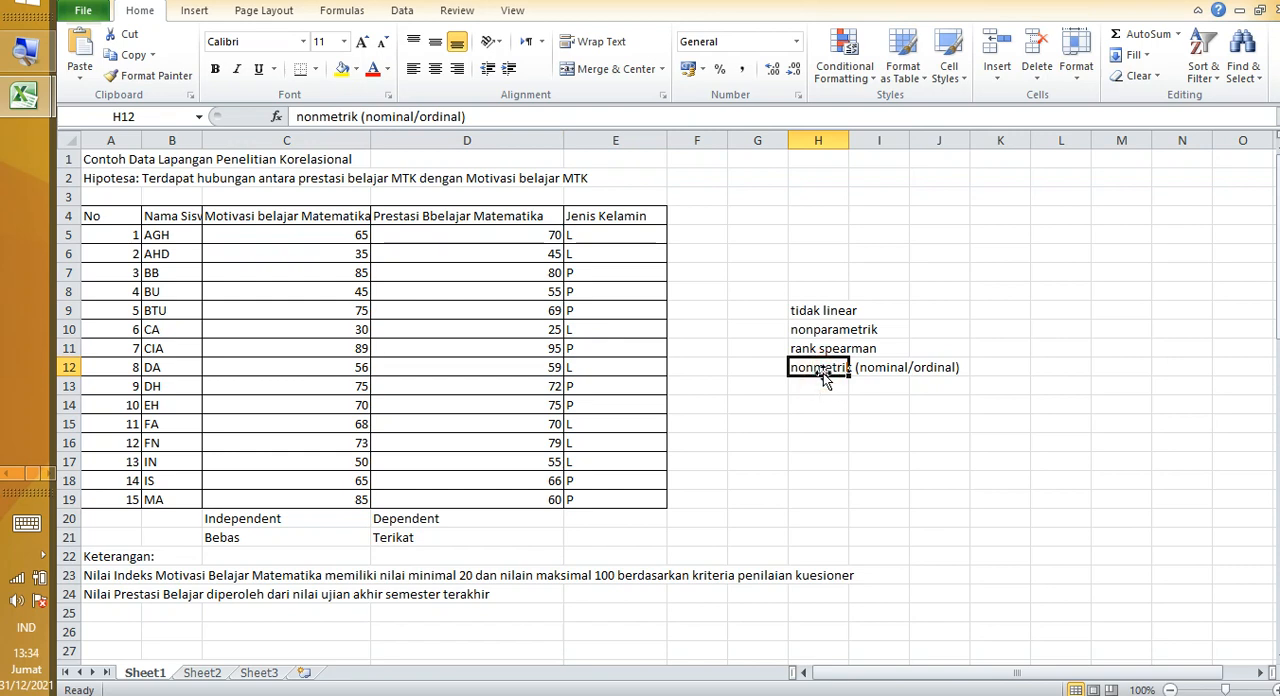
click(916, 367)
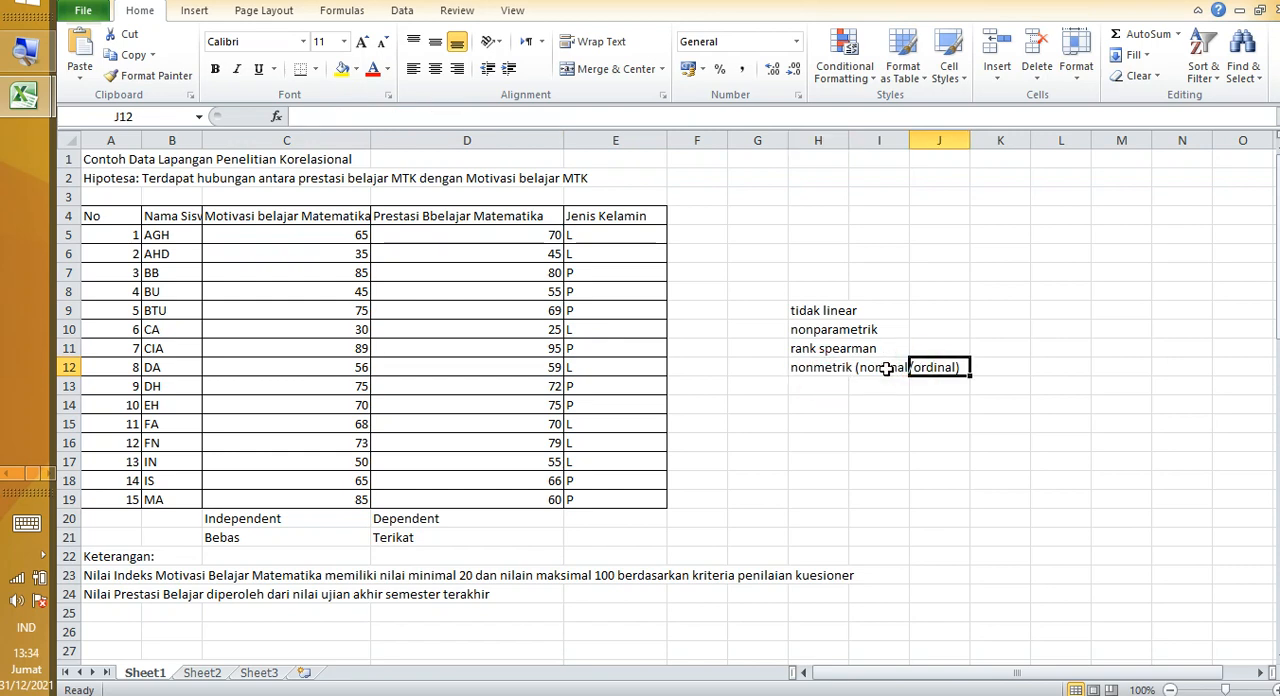
click(886, 368)
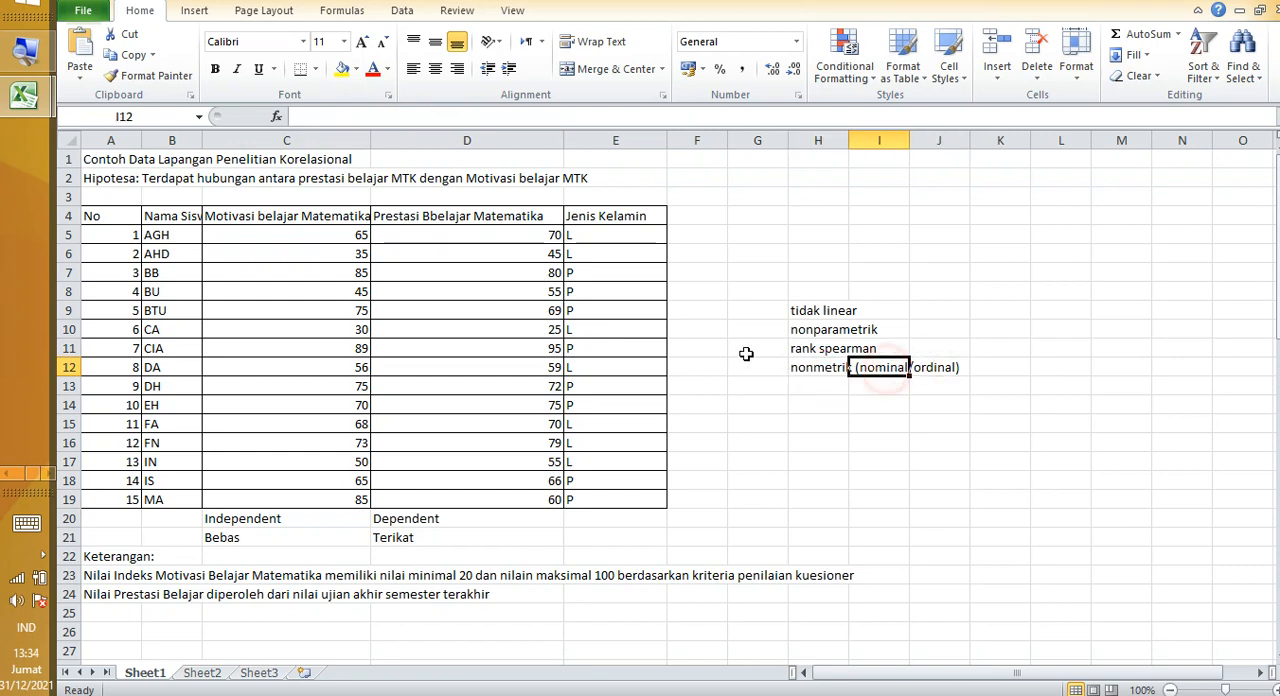
Step: Enter the heading "Konversi" in cell F3, above the row of table headers
click(705, 218)
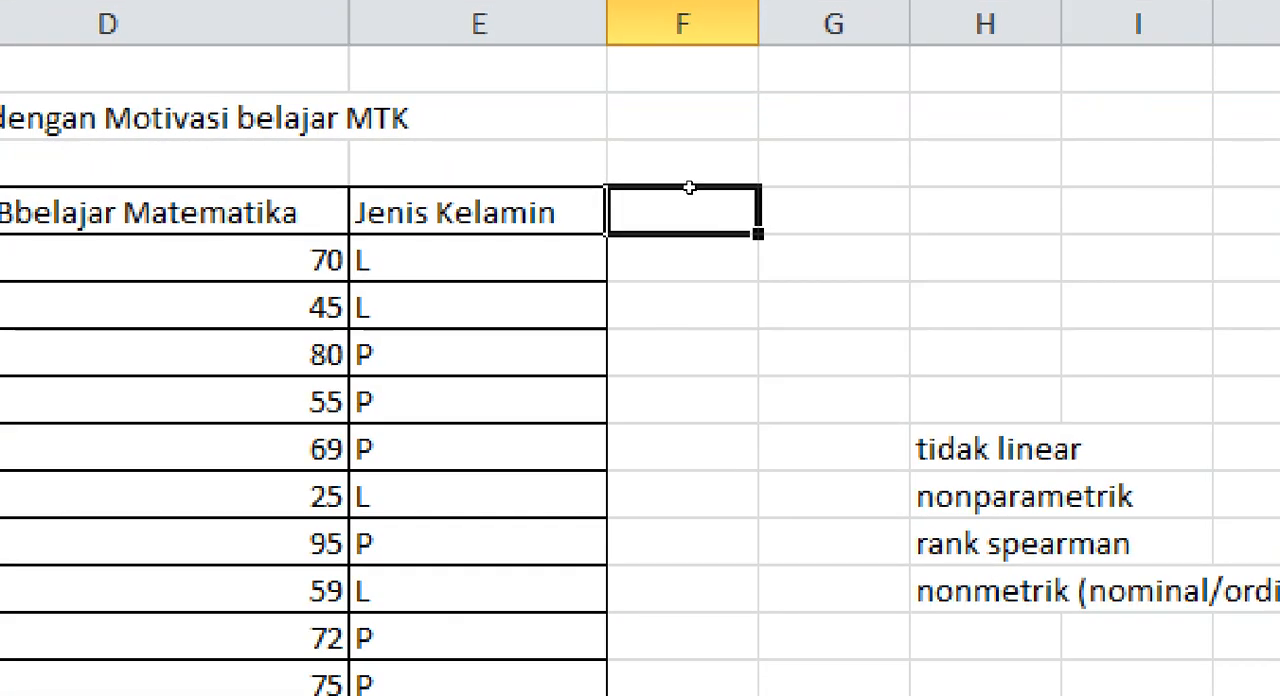
click(693, 184)
text(Kon)
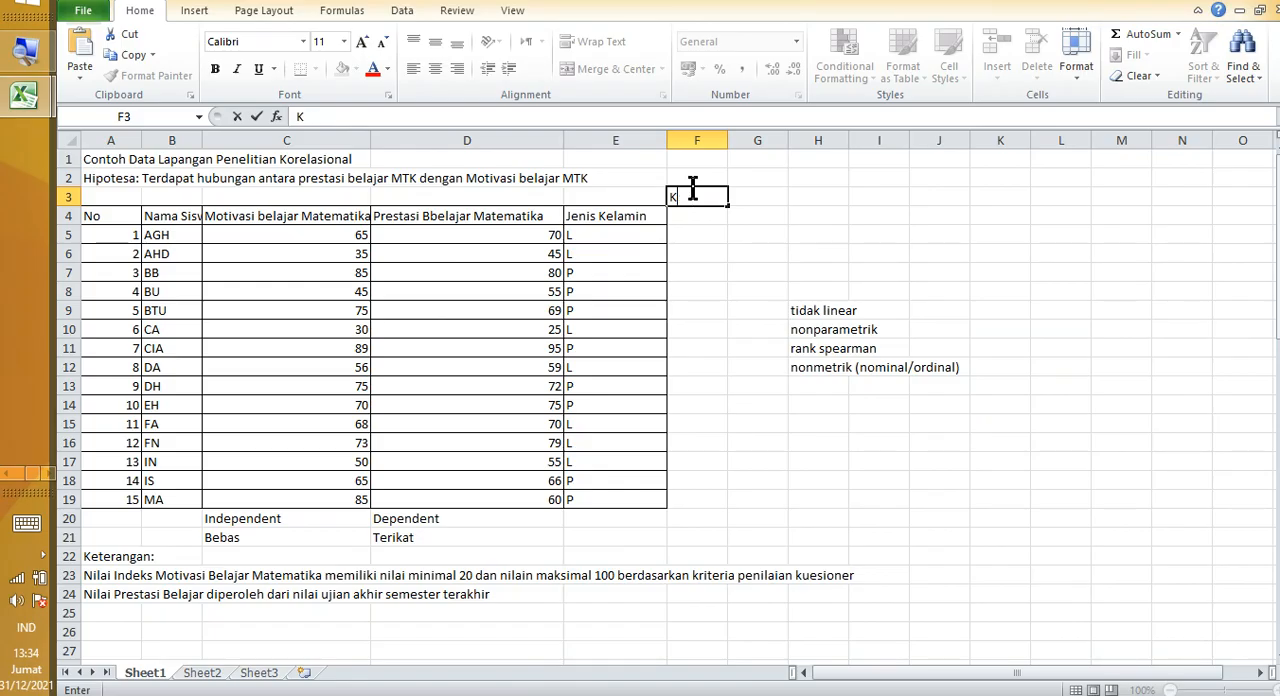
key(BackSpace)
click(714, 216)
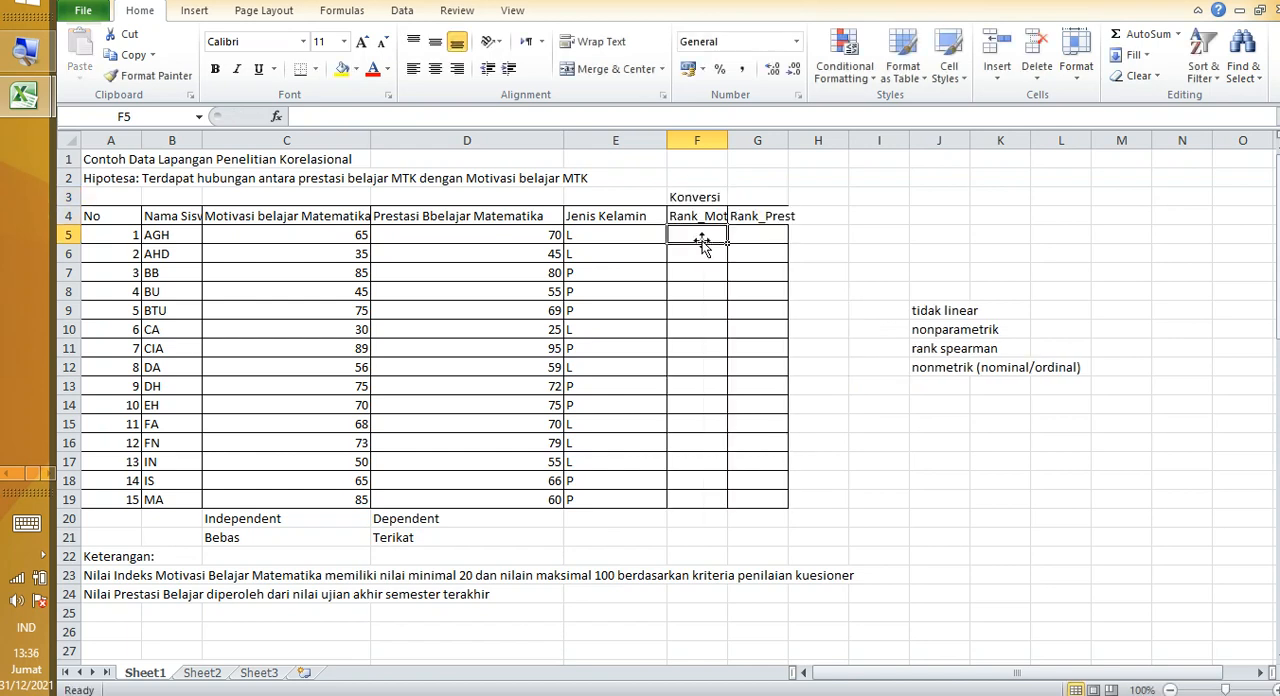
Step: Examine the empty Rank_Mot and Rank_Prest columns and highlight their two headings
click(758, 235)
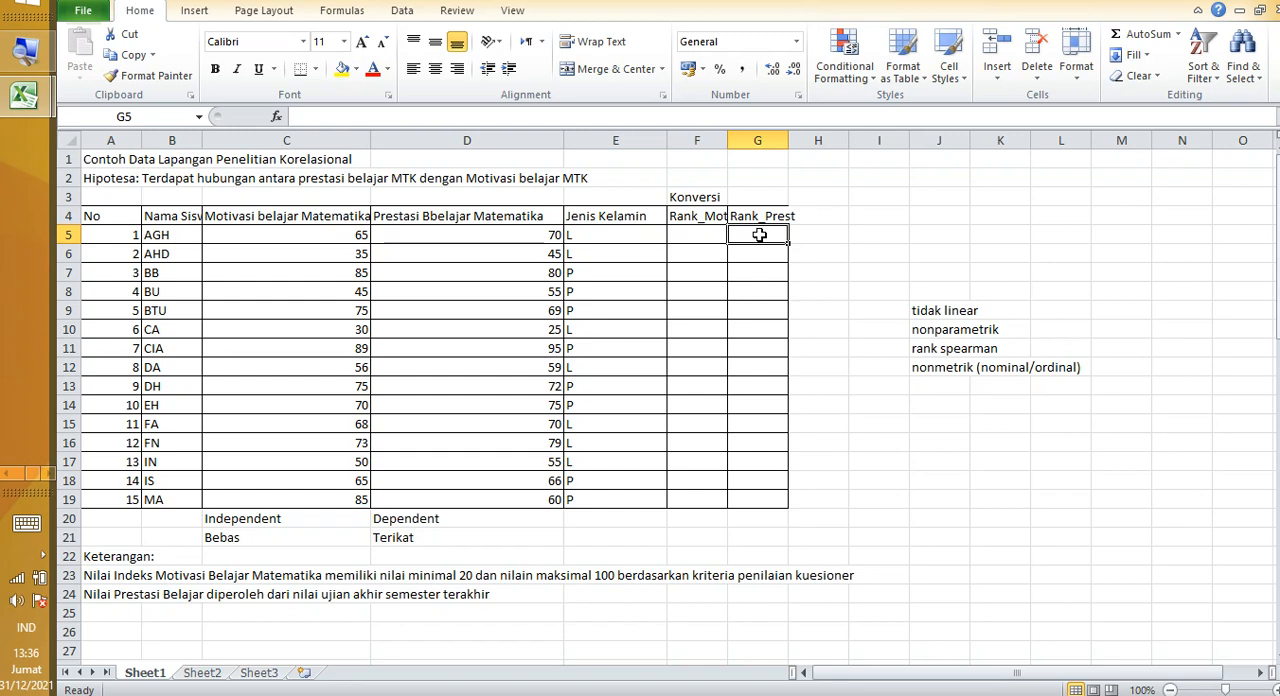
click(720, 279)
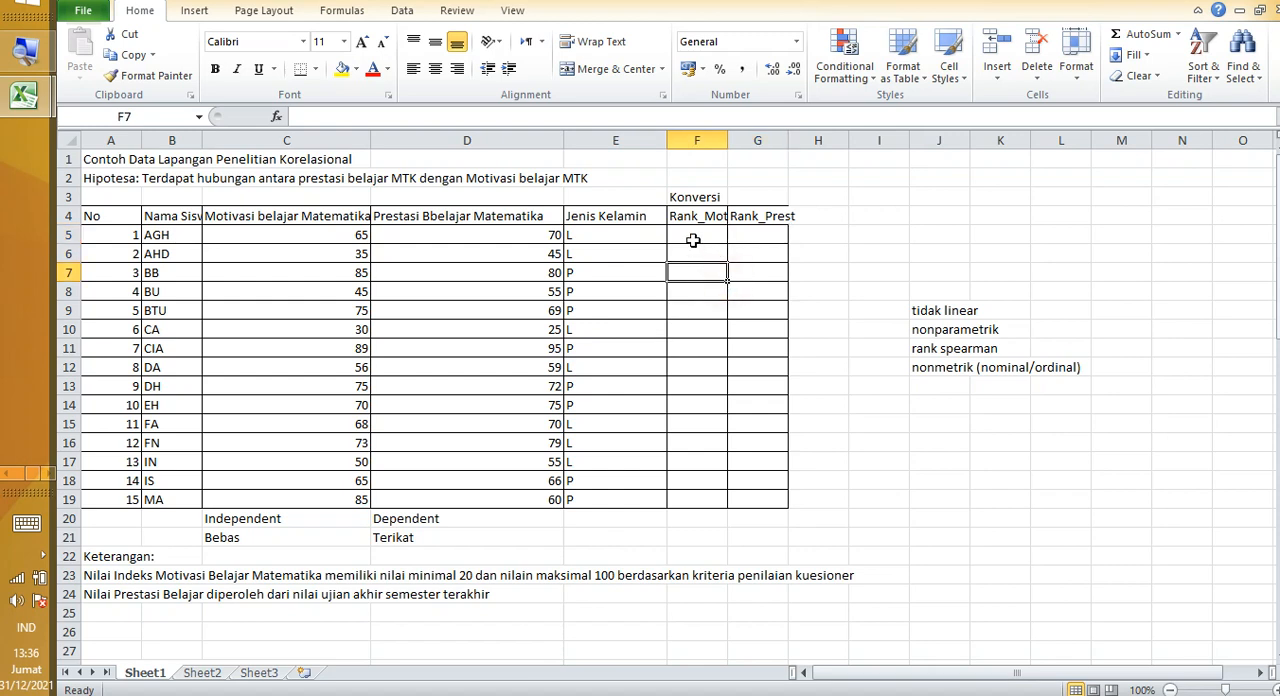
drag(688, 216, 768, 232)
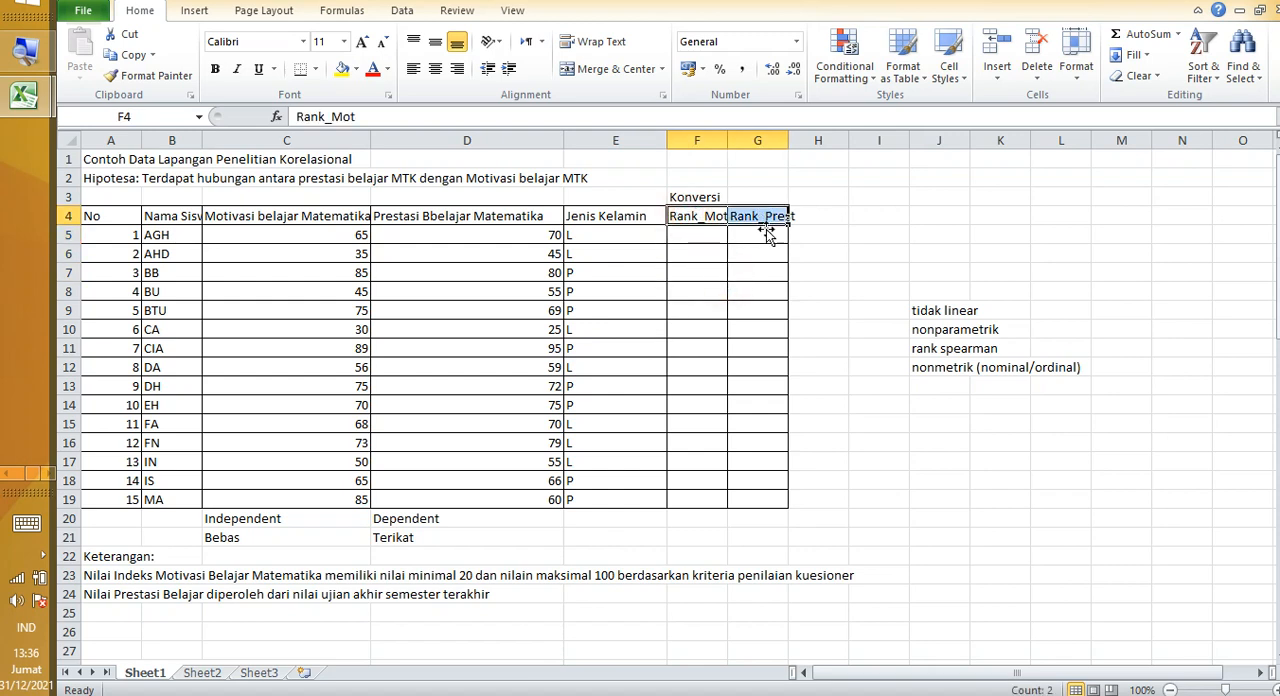
Step: Clear the Jenis Kelamin heading and all its entries from E4:E19
drag(600, 218, 613, 516)
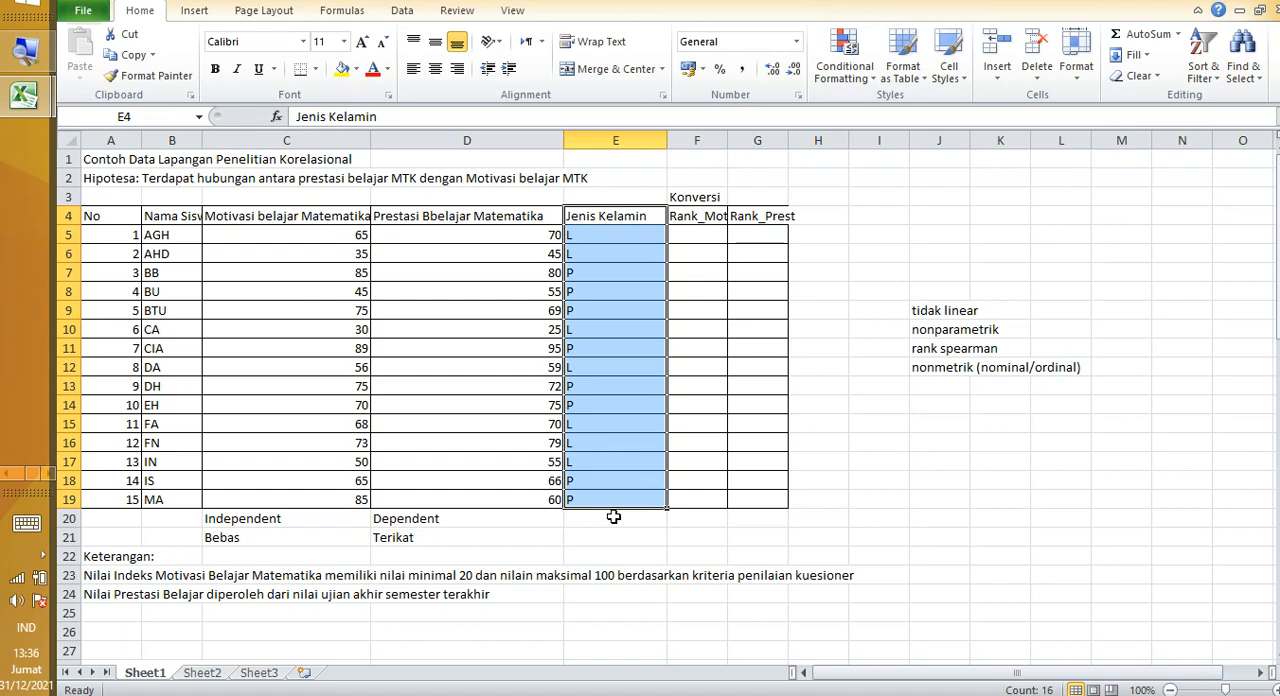
key(Delete)
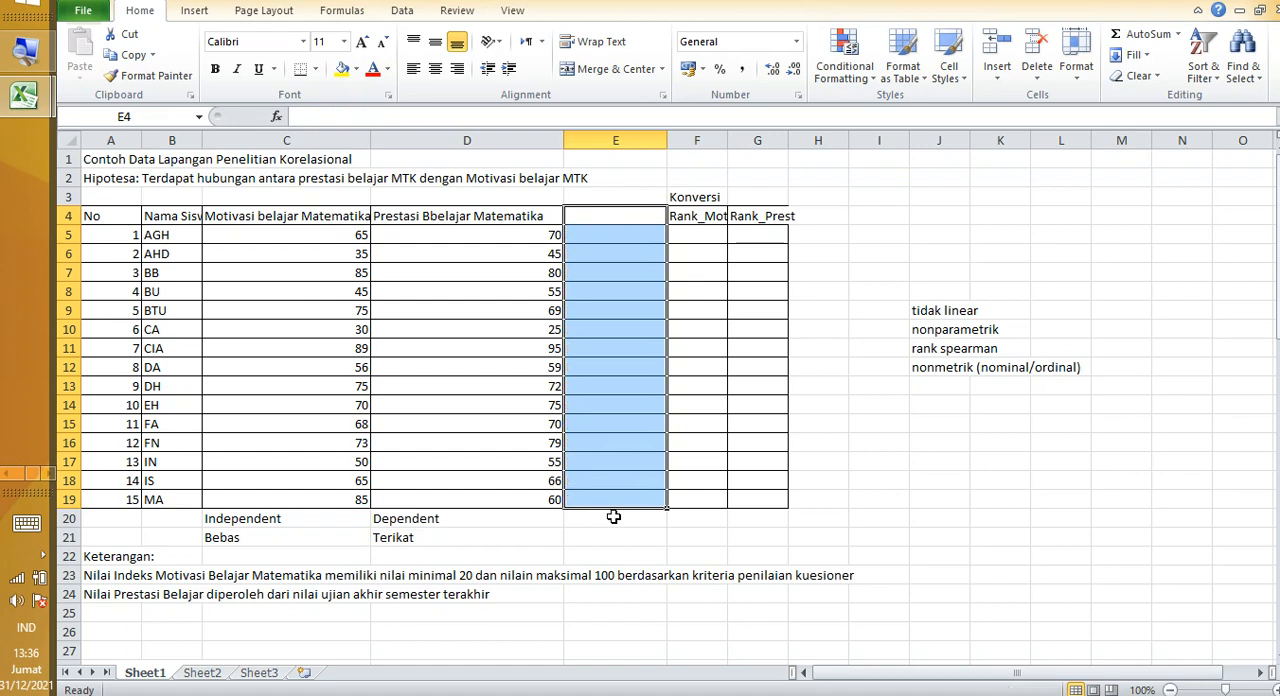
click(614, 462)
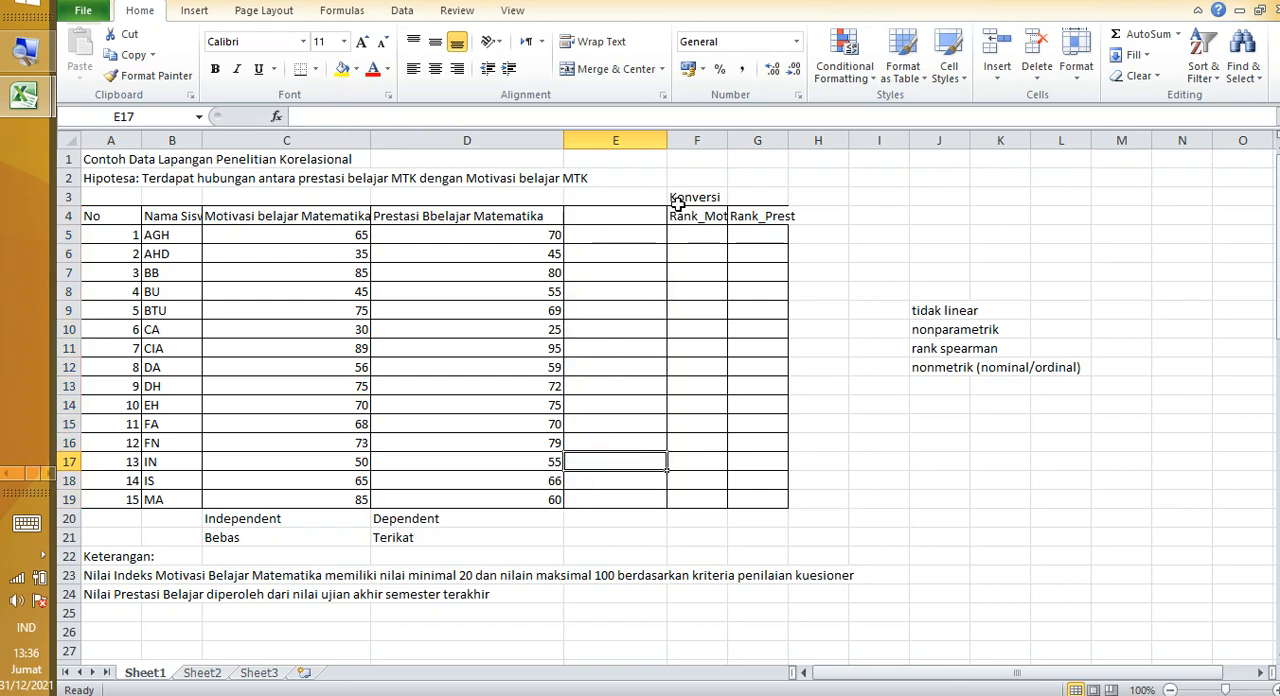
Step: Narrow the empty column E to a thin spacer and autofit columns F and G to their headings
drag(668, 142, 588, 141)
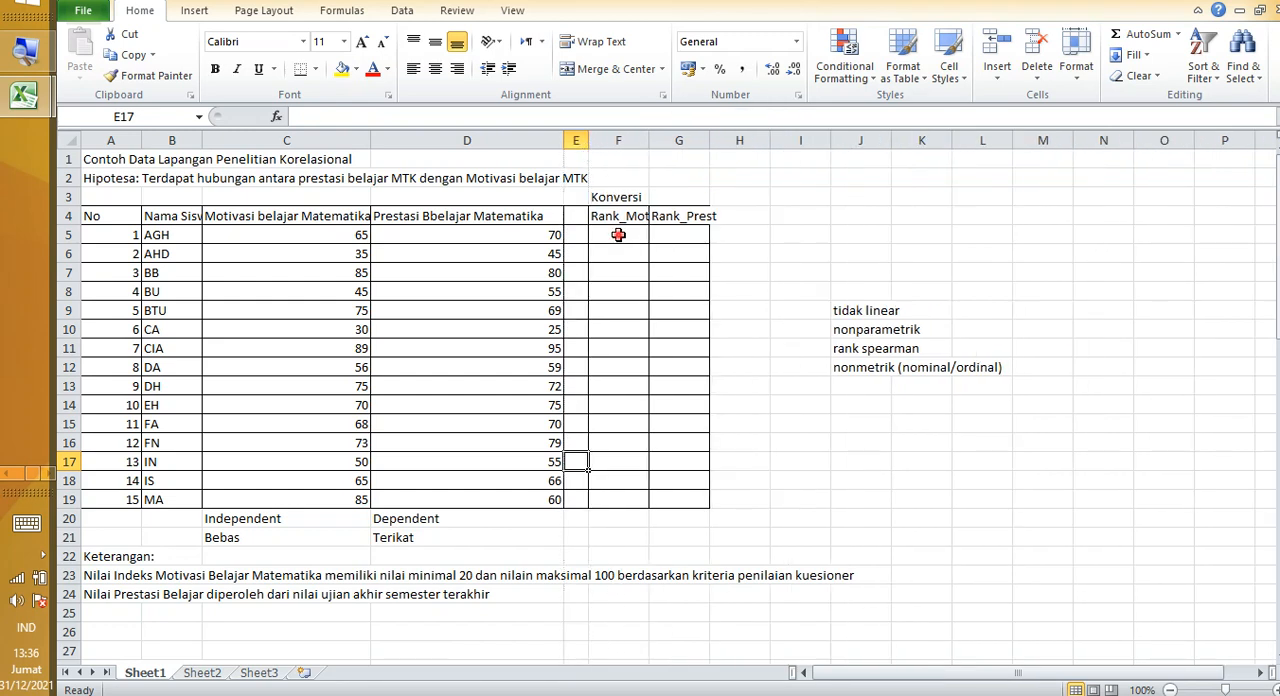
click(617, 236)
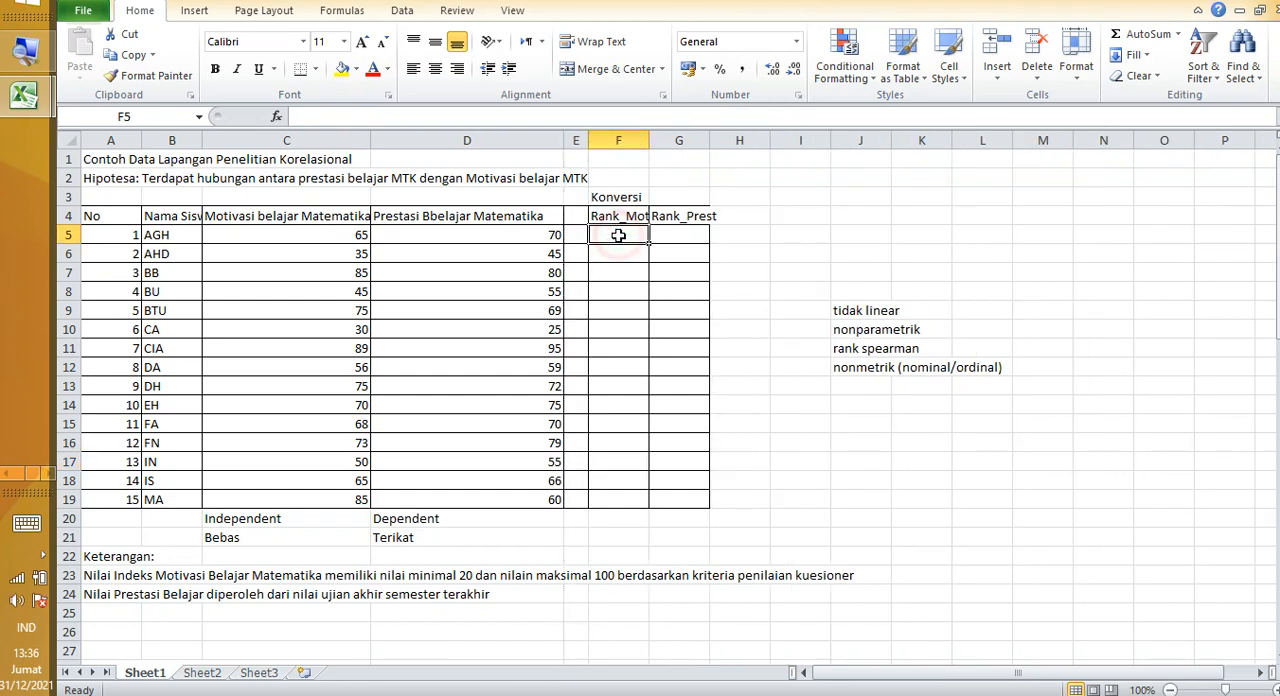
double_click(648, 142)
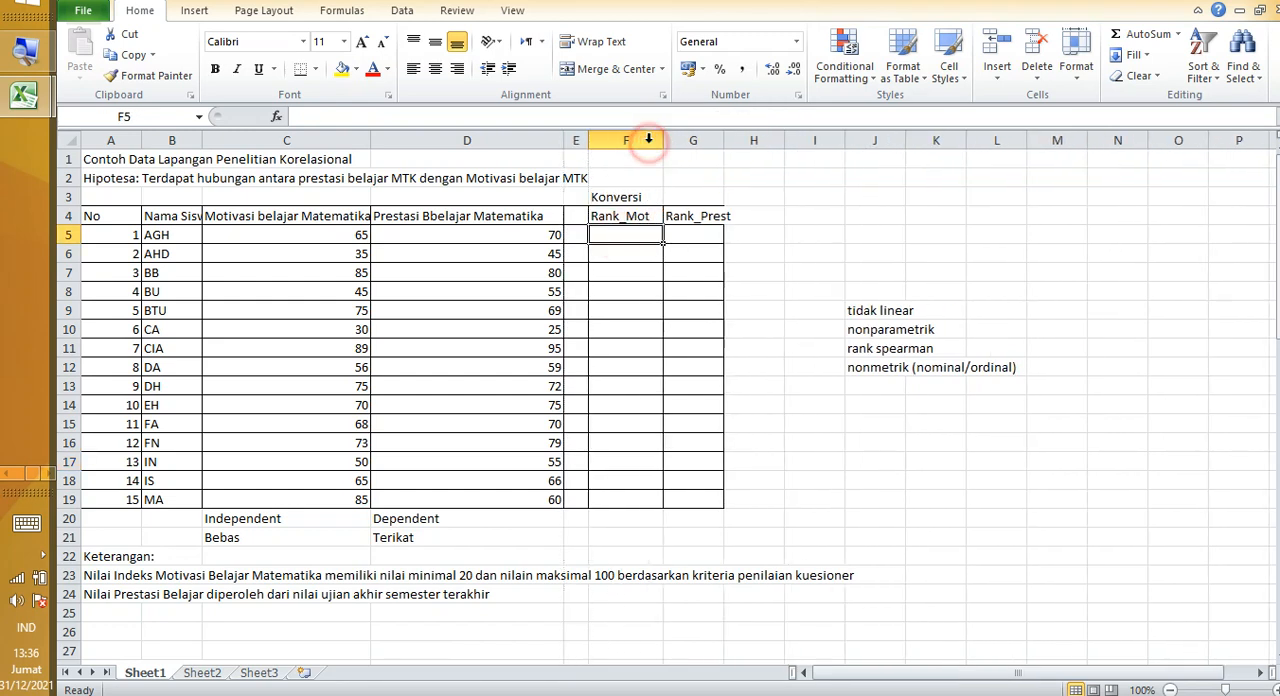
double_click(731, 142)
Step: Examine the Rank_Mot and Rank_Prest headings in turn, along with the first scores in the Motivasi belajar Matematika column
click(721, 215)
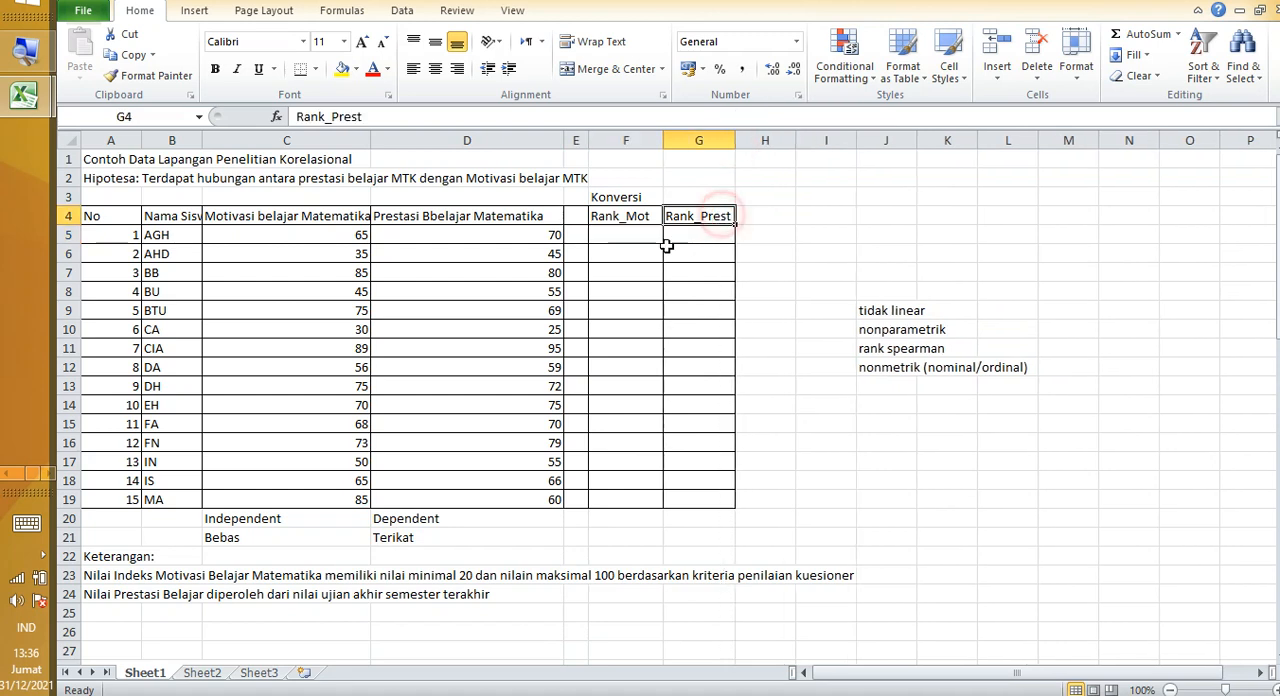
click(625, 216)
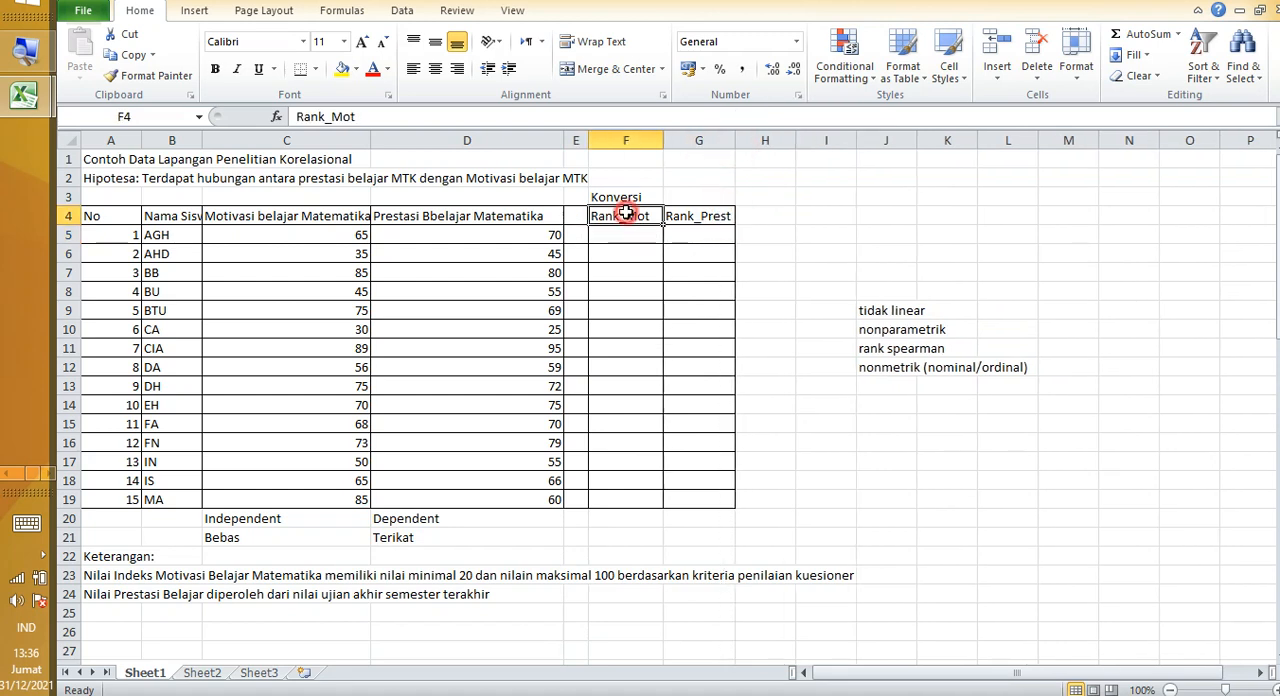
click(684, 218)
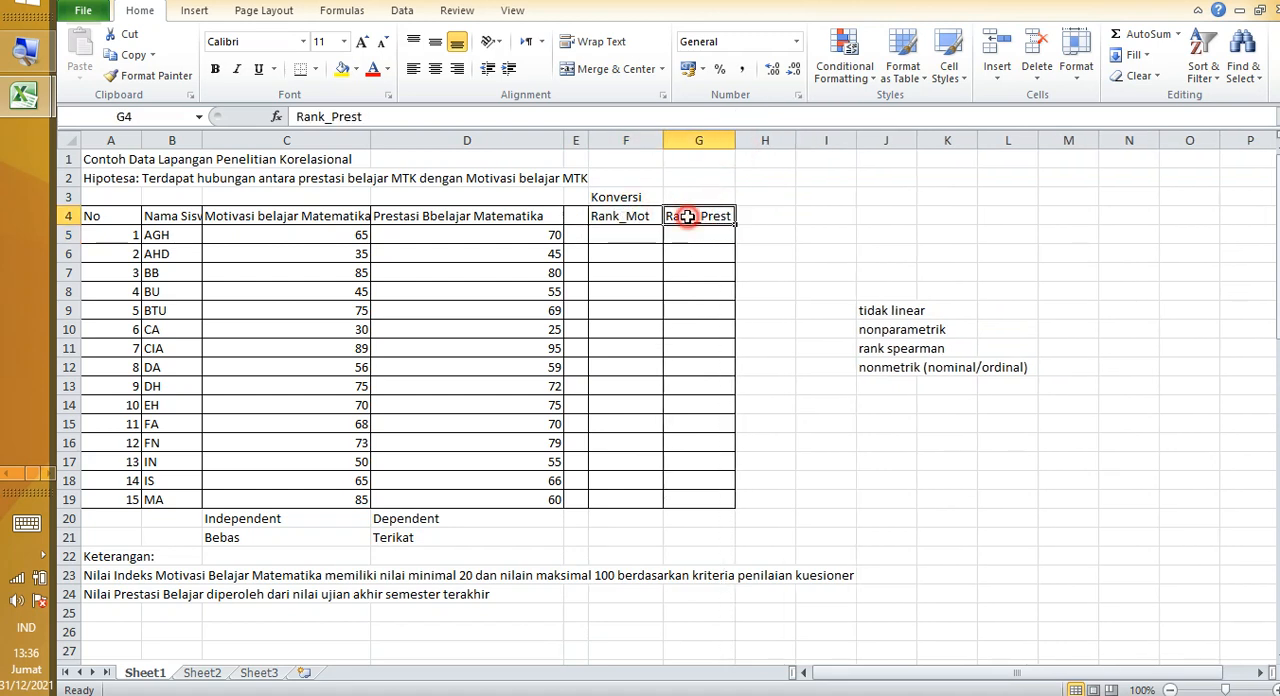
click(612, 216)
click(684, 216)
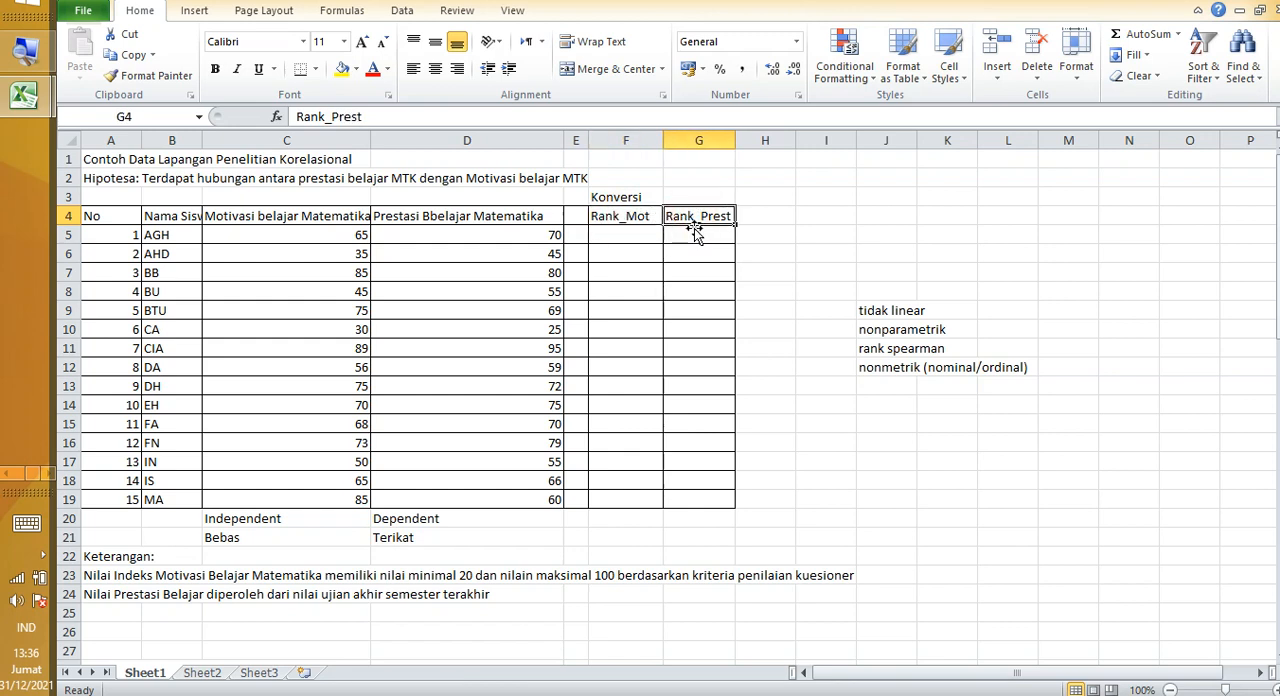
click(630, 235)
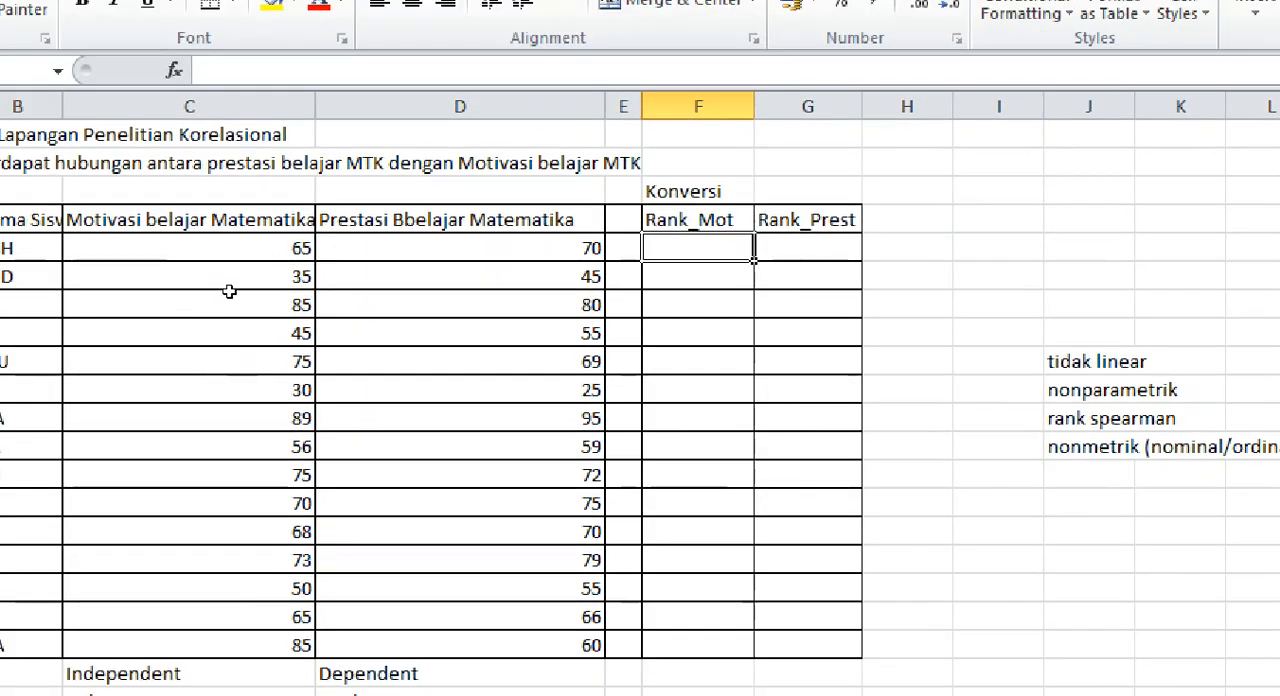
drag(316, 241, 323, 246)
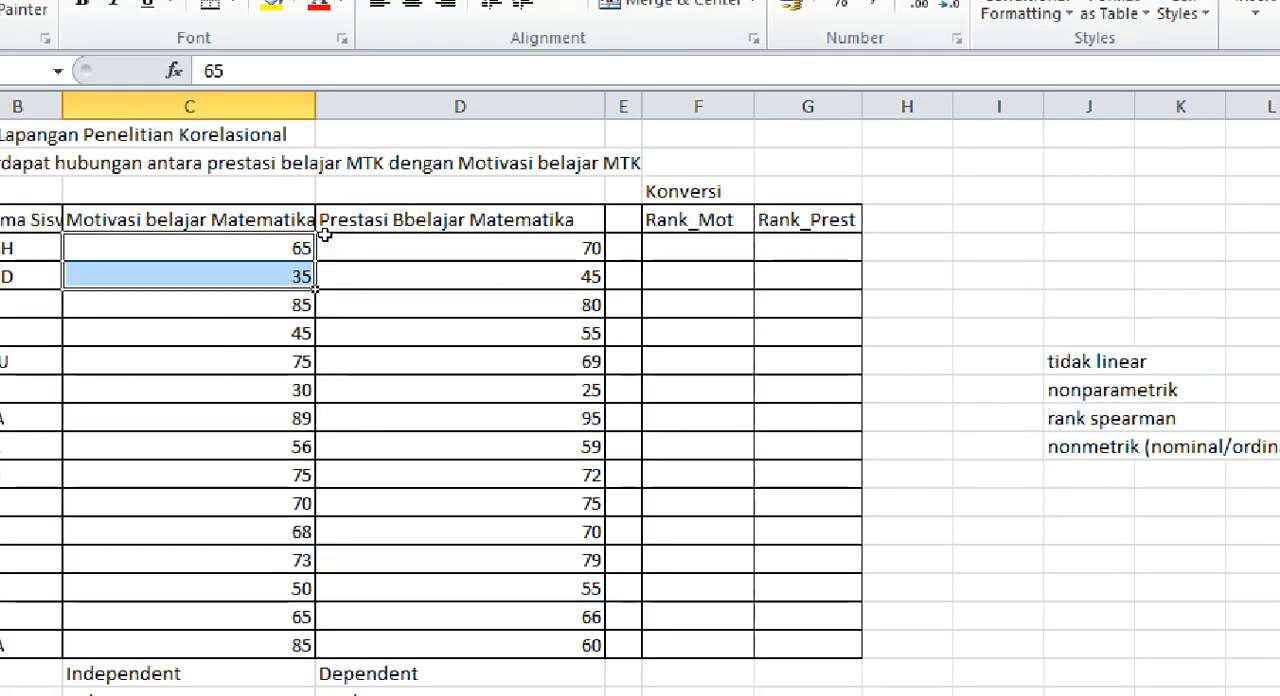
click(325, 236)
click(325, 237)
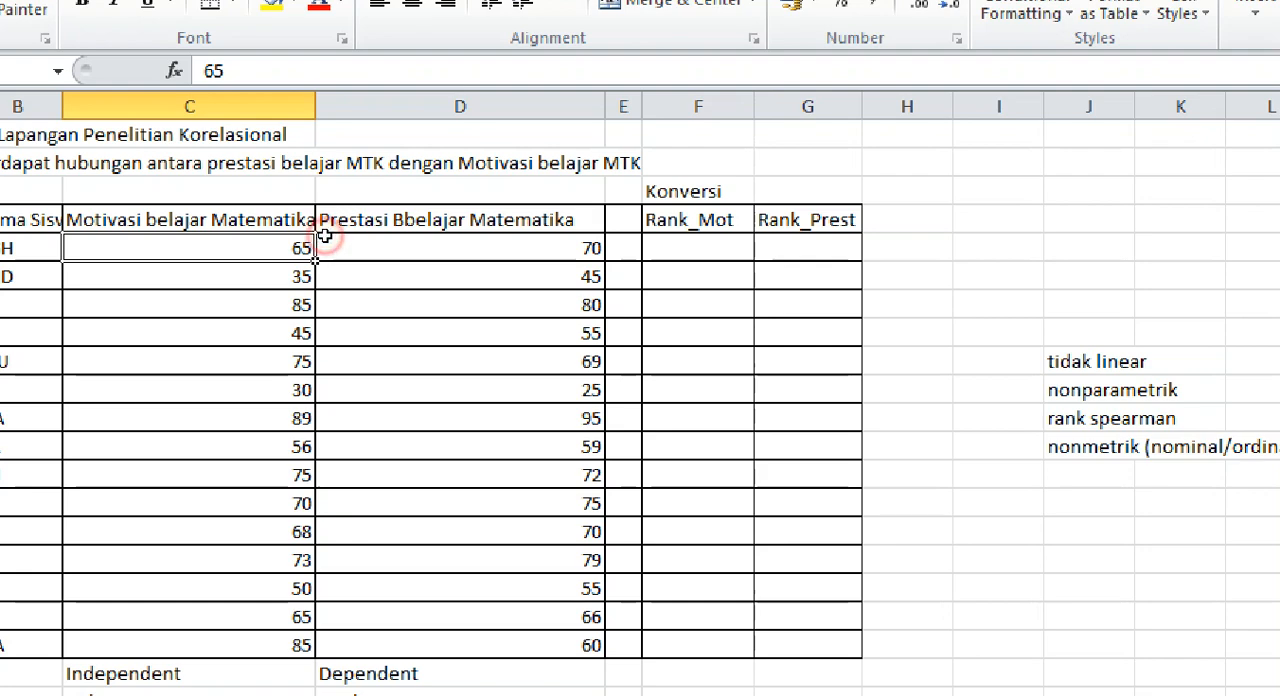
Step: Examine the Motivasi and Prestasi score columns against the Rank_Mot and Rank_Prest columns they feed
click(320, 302)
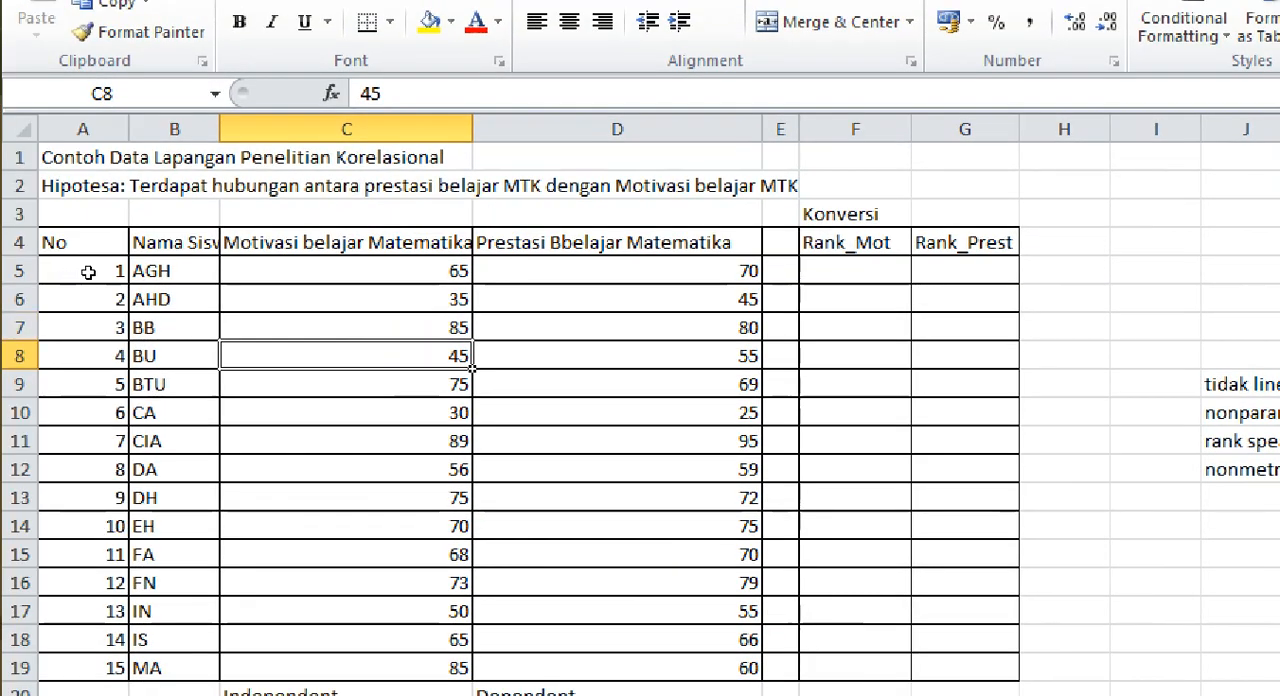
click(86, 272)
click(286, 284)
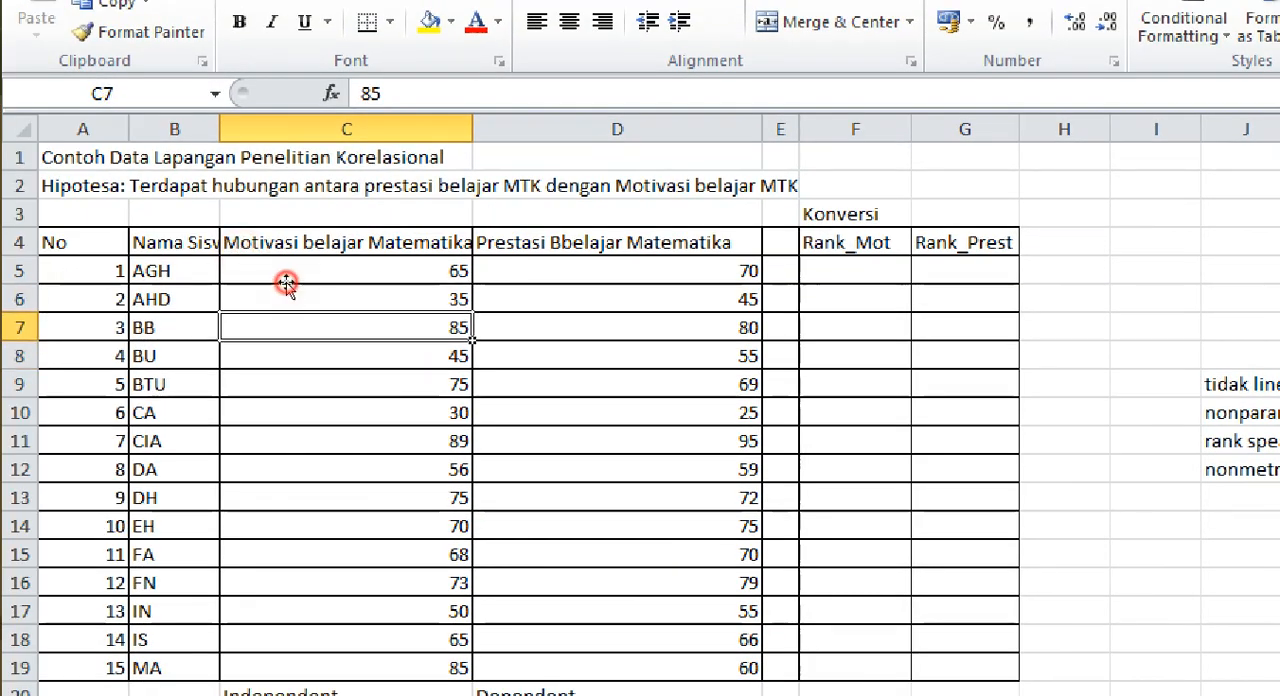
click(850, 217)
click(853, 235)
click(663, 246)
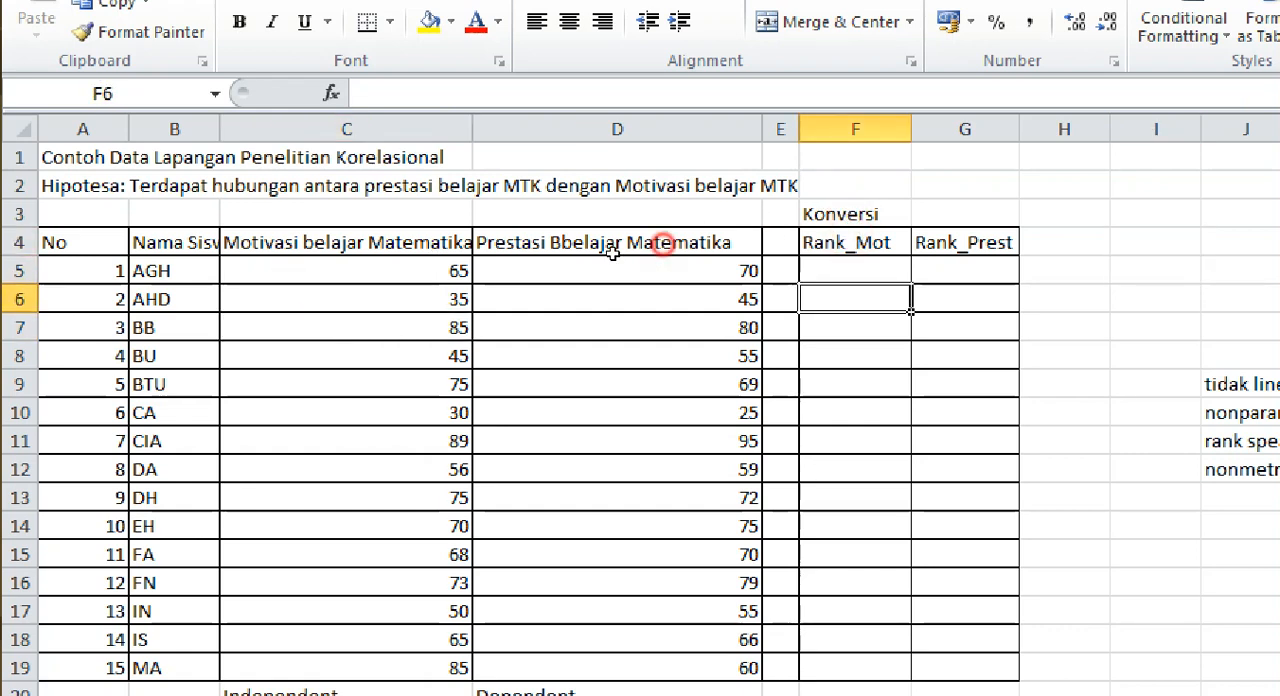
click(523, 236)
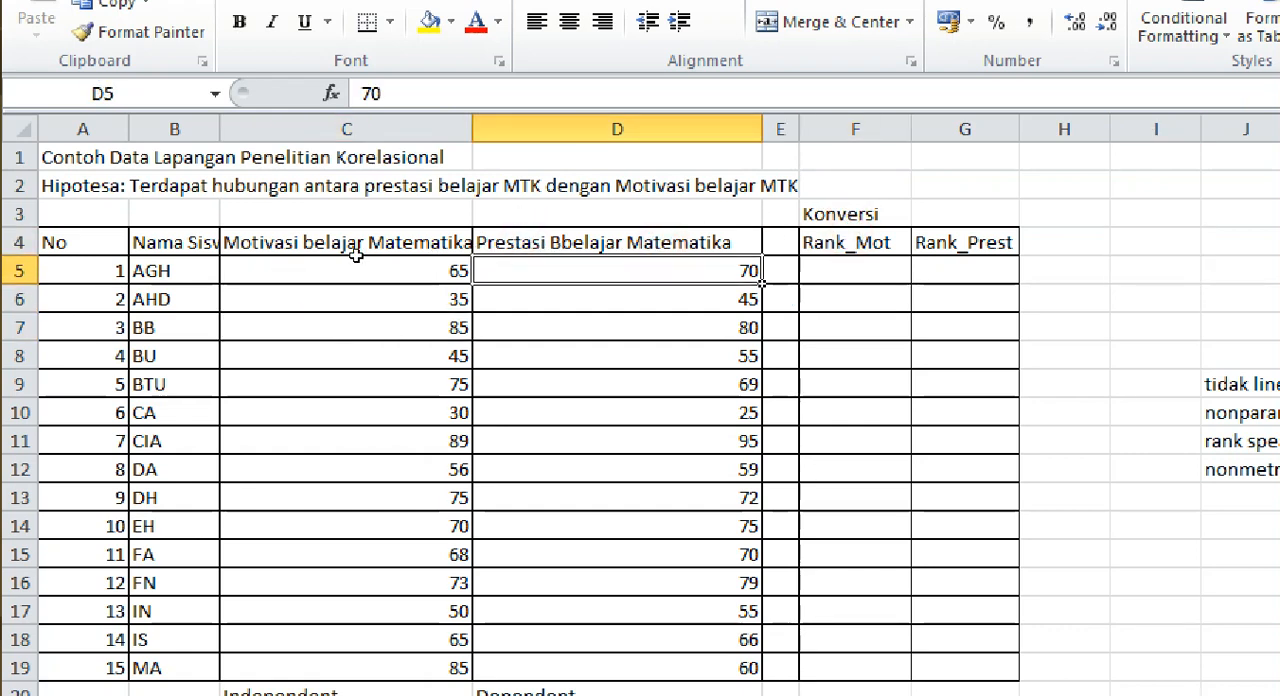
click(331, 238)
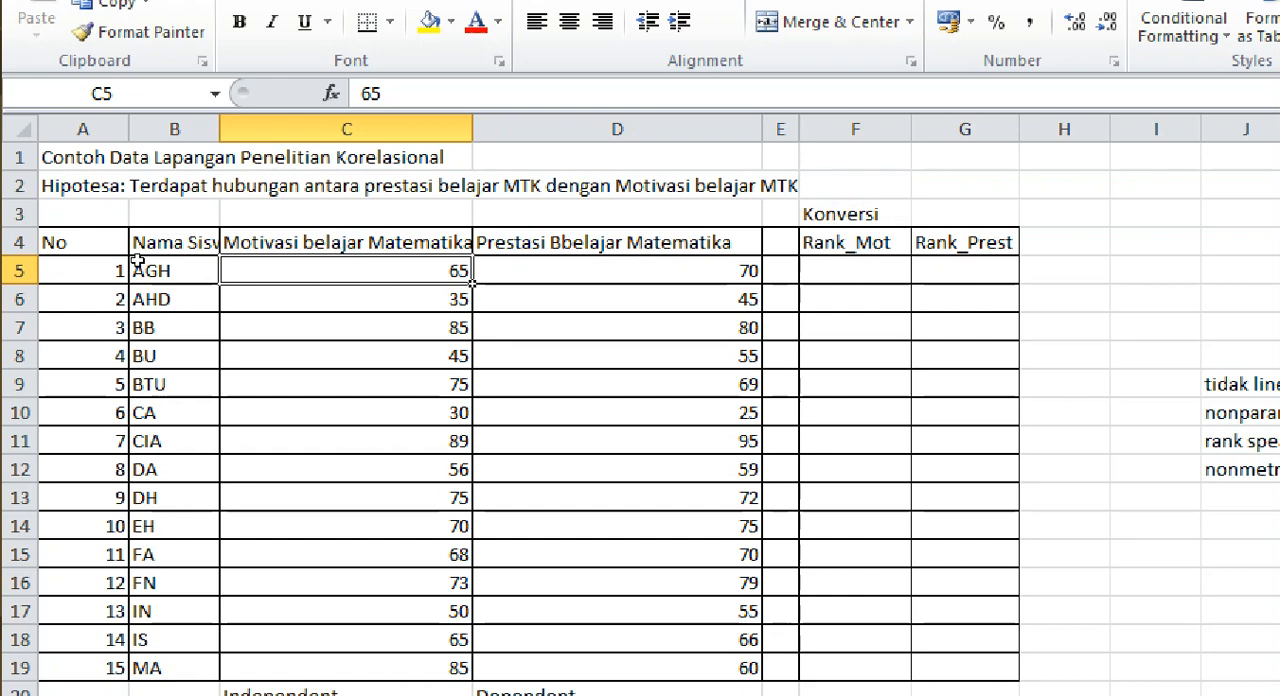
Step: Sort the table A4:D19 with headers by Motivasi belajar Matematika (indeks) values, from largest to smallest
drag(104, 238, 486, 655)
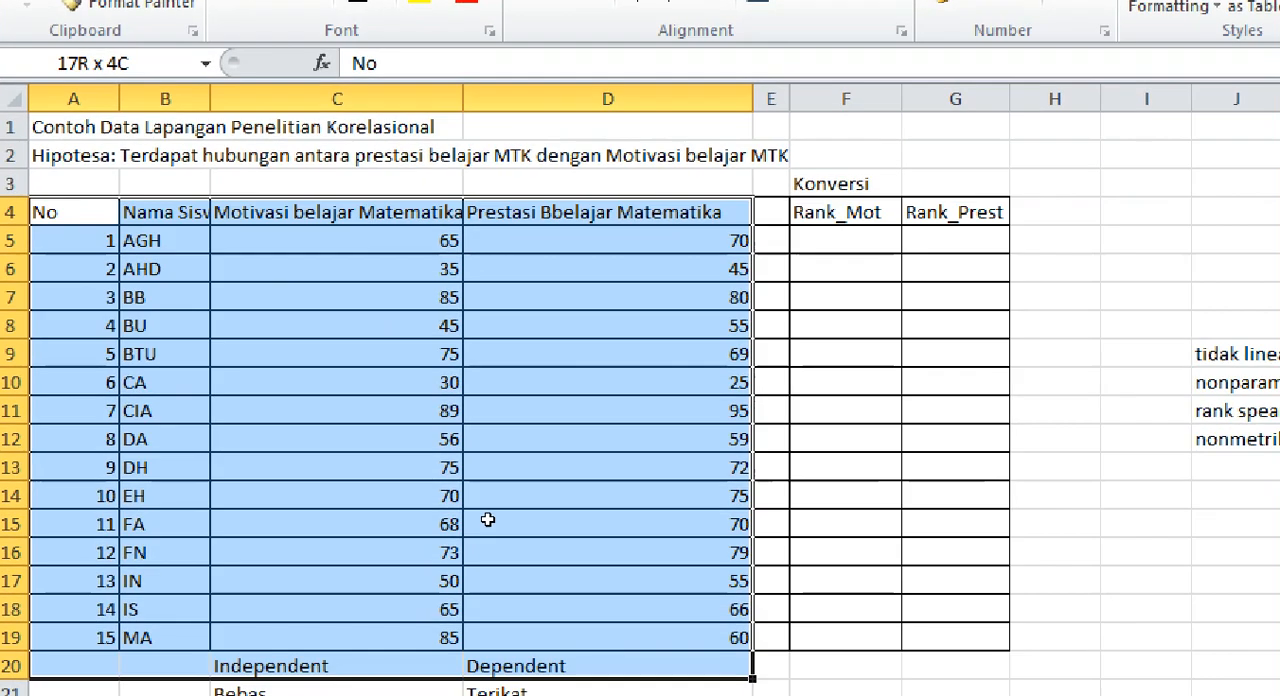
mouse_move(486, 503)
mouse_down()
mouse_move(491, 543)
mouse_move(486, 501)
mouse_up()
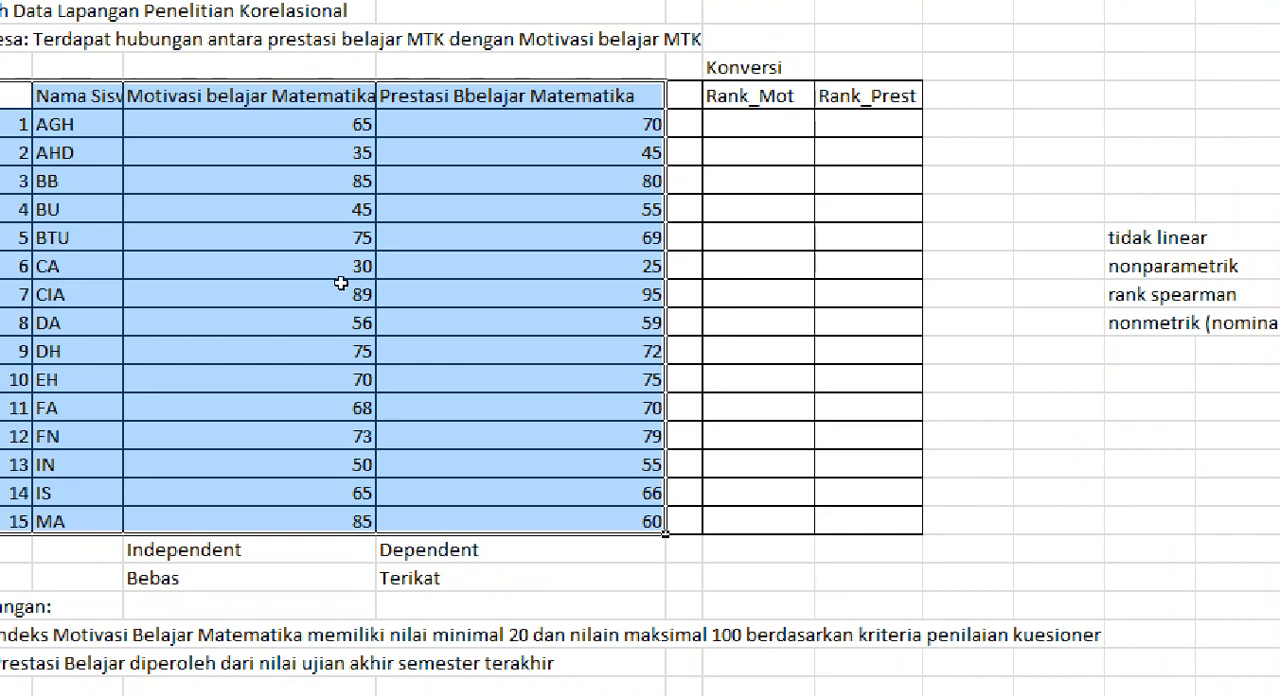
right_click(349, 268)
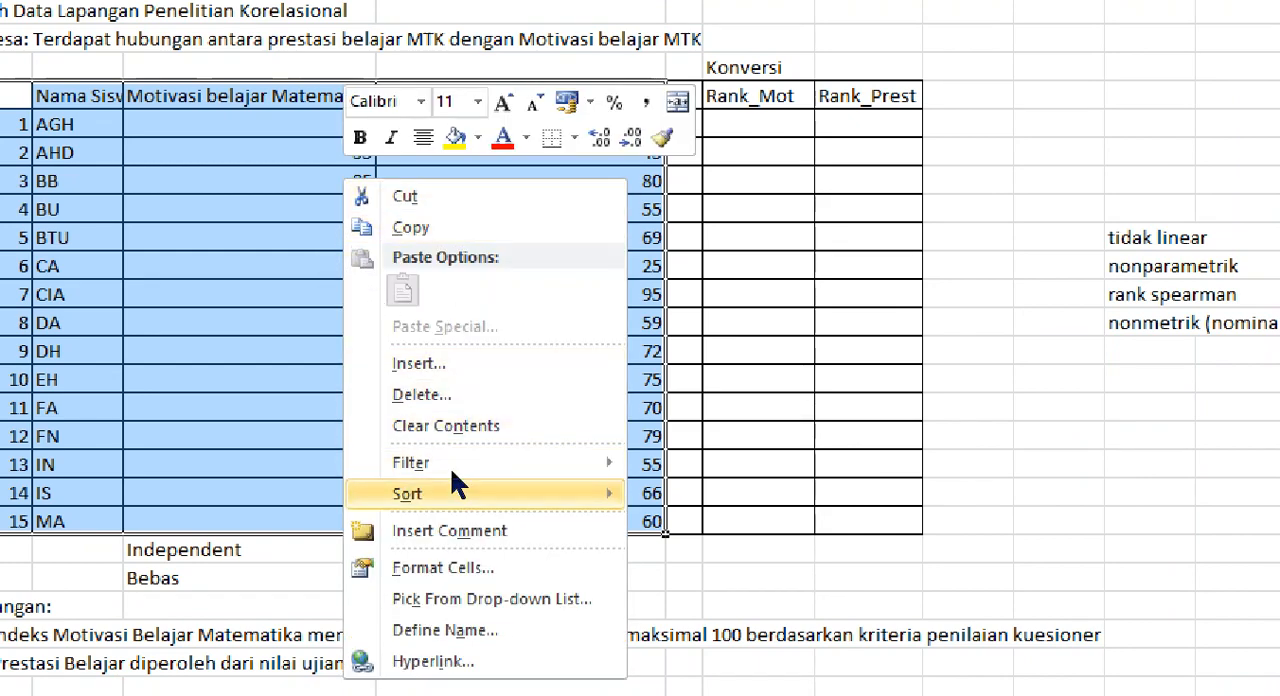
mouse_move(452, 467)
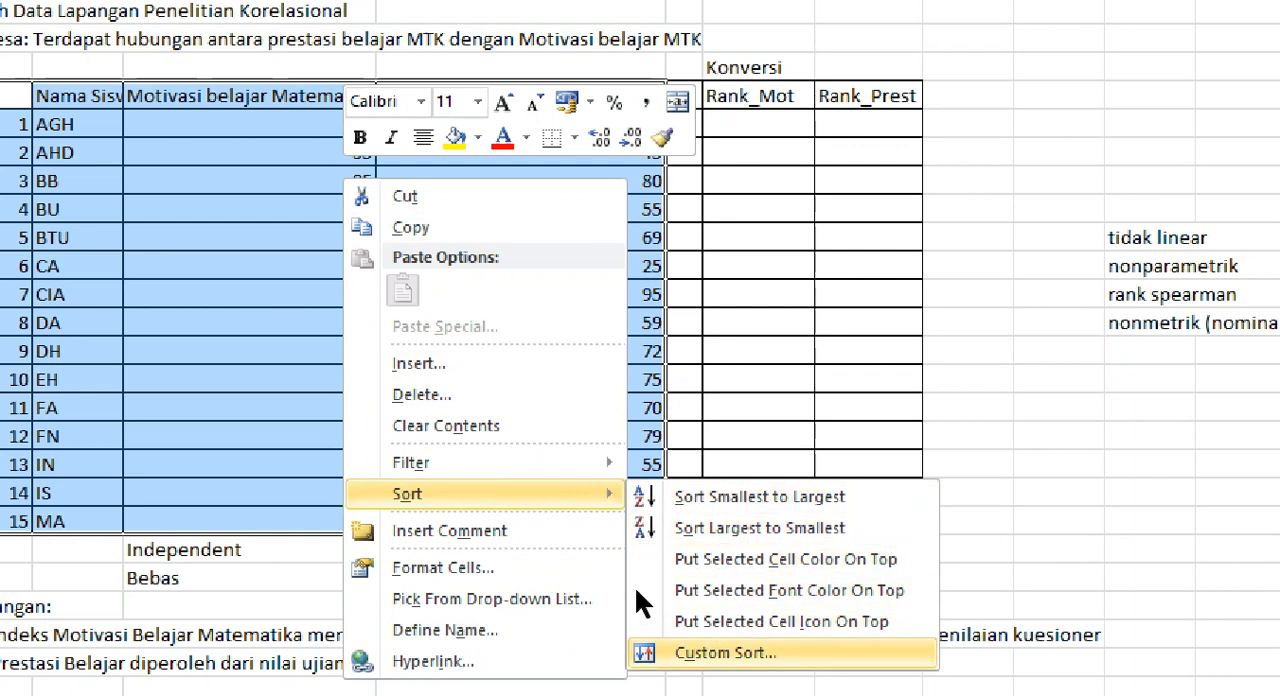
key(Return)
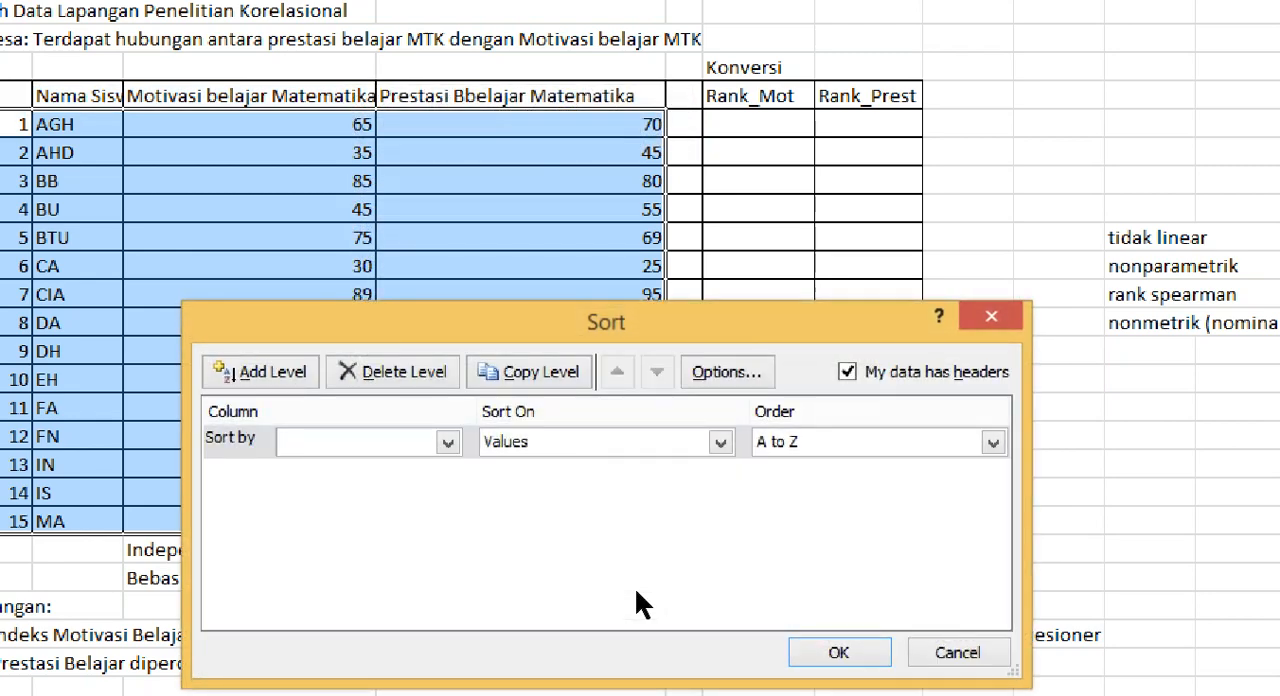
click(412, 444)
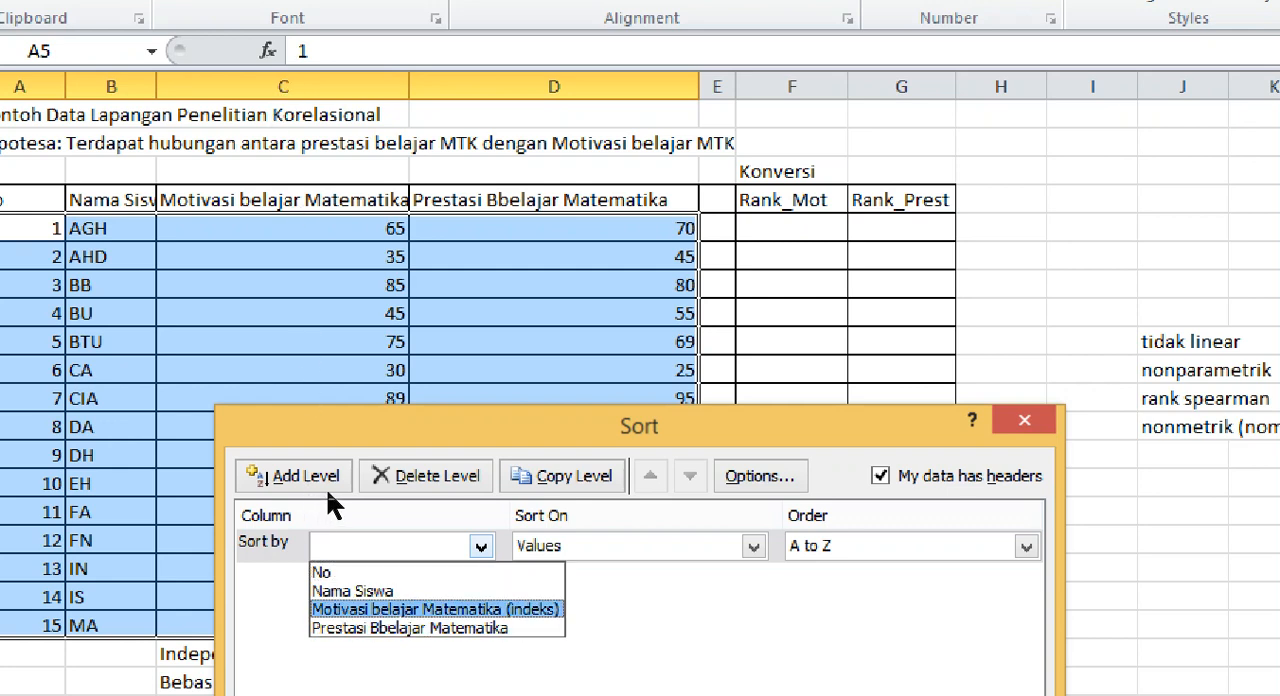
key(Return)
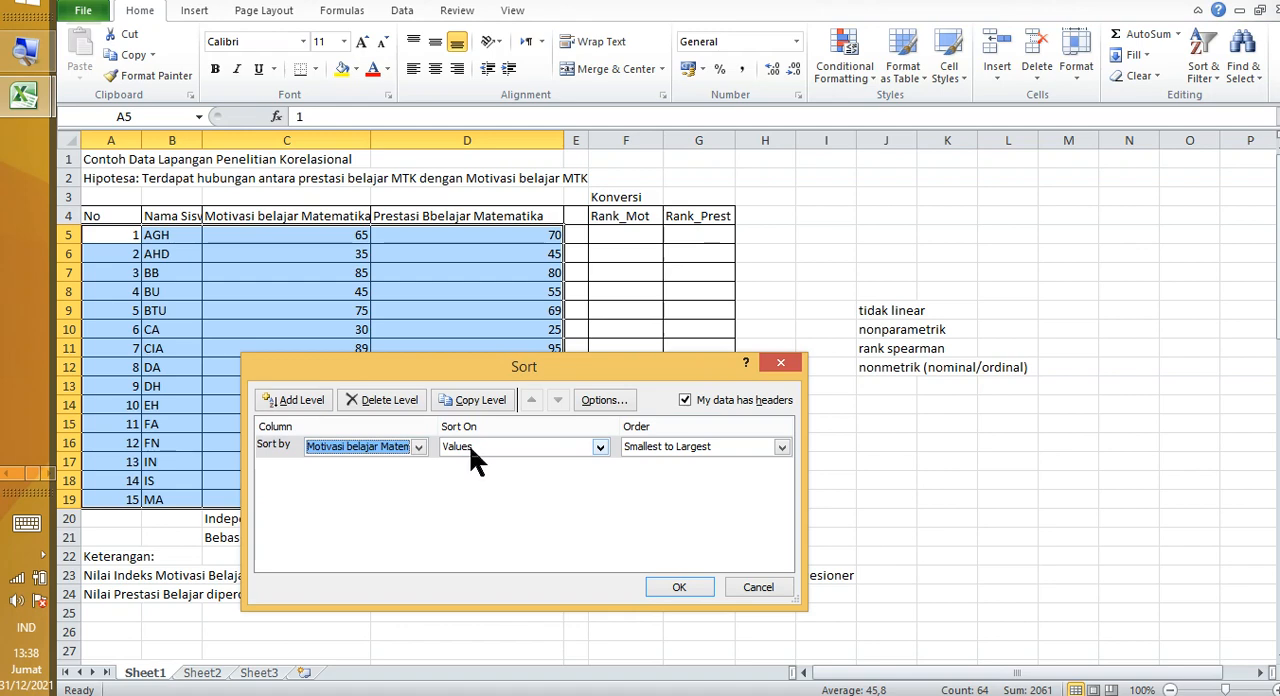
click(657, 446)
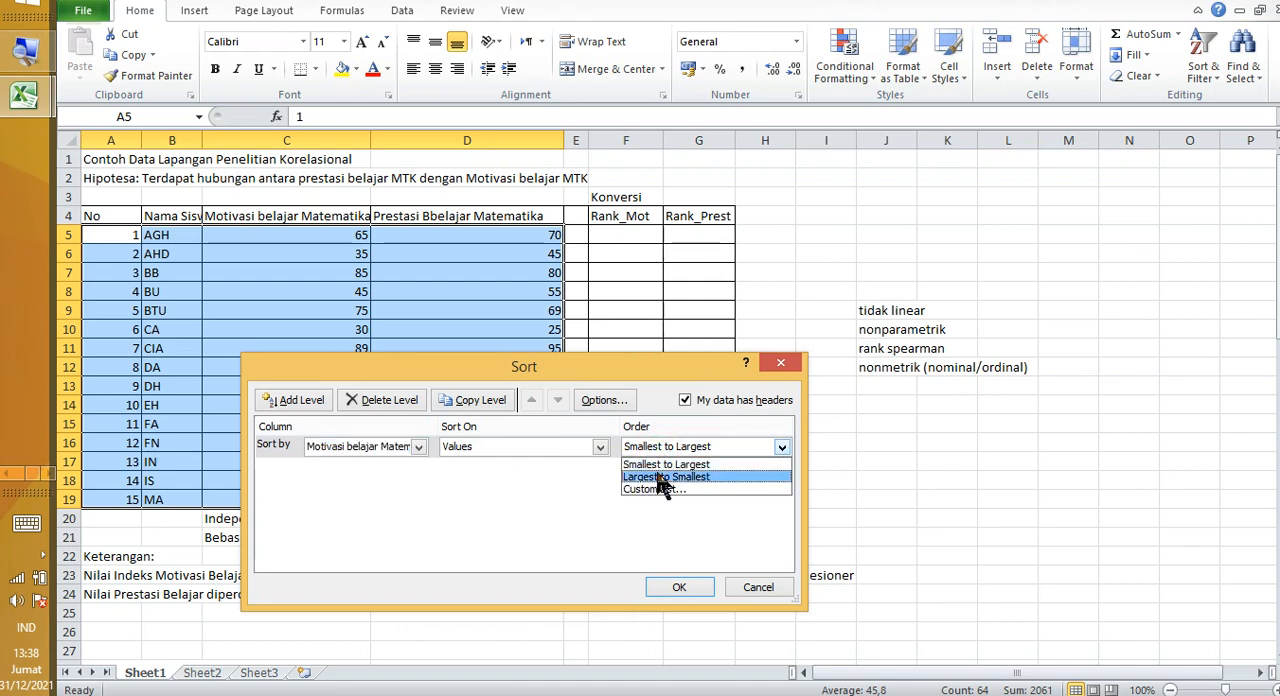
click(662, 478)
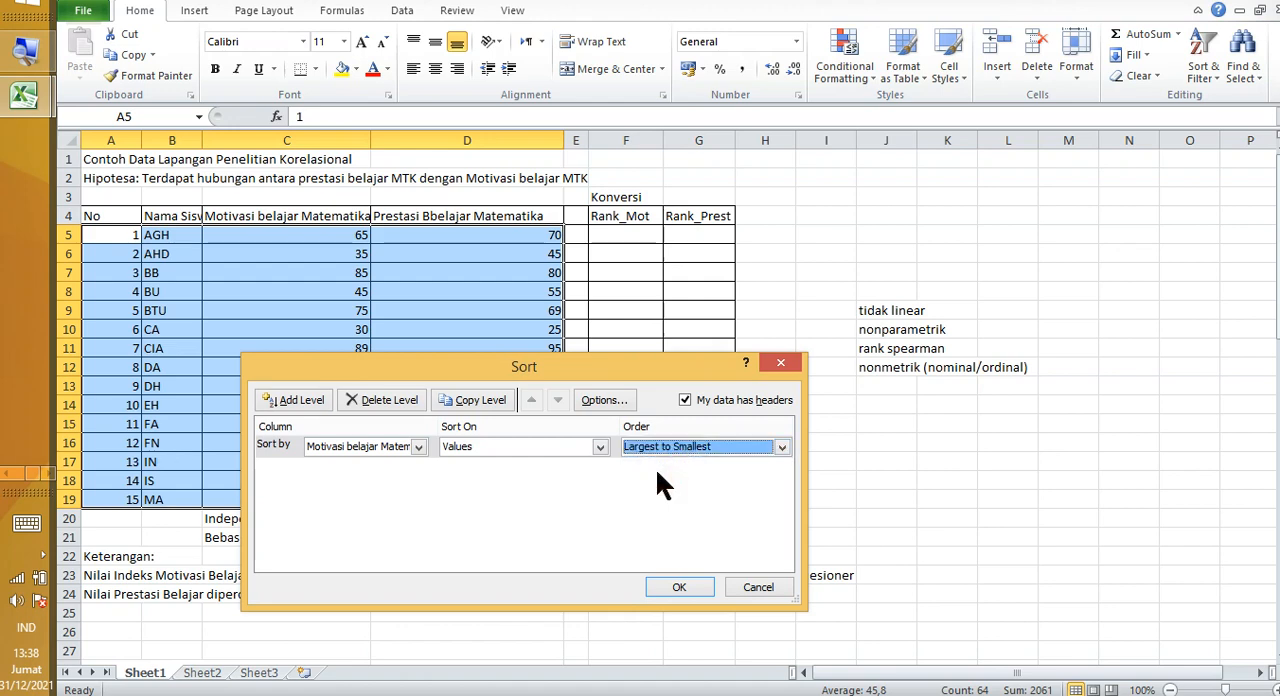
click(674, 588)
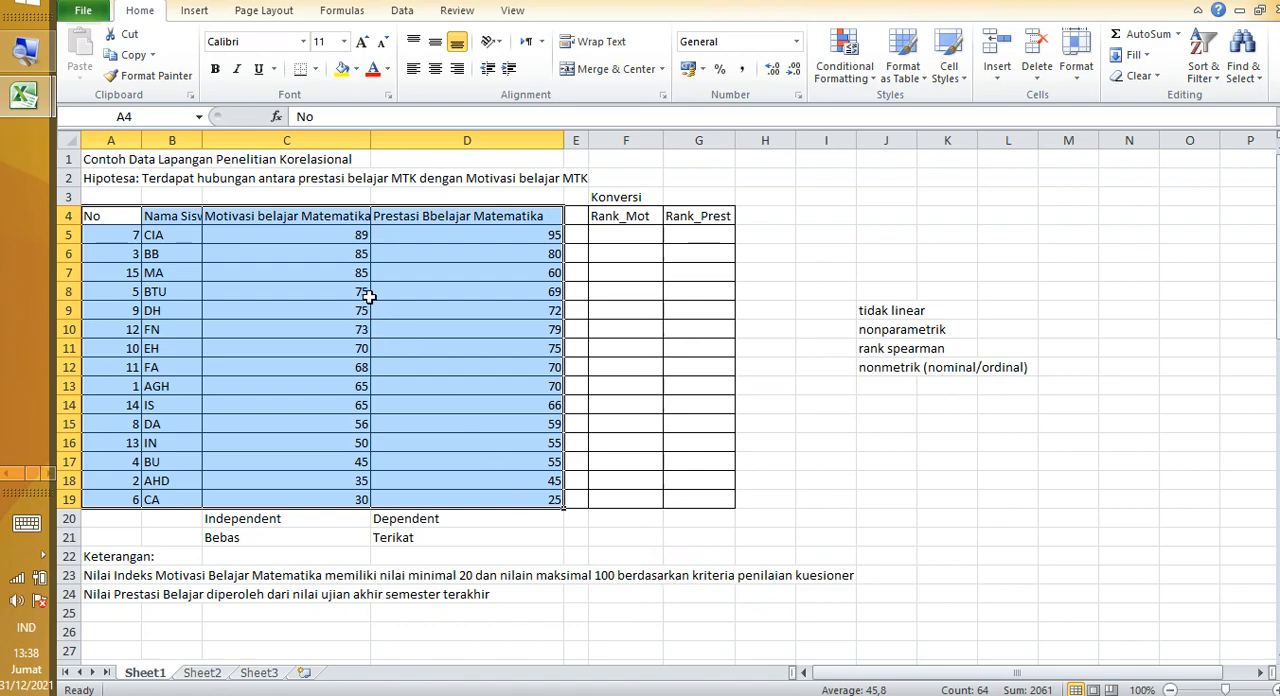
Step: Enter ranks 1 and 2 in F5 and F6 of Rank_Mot, next to the two topmost sorted motivation scores
click(343, 237)
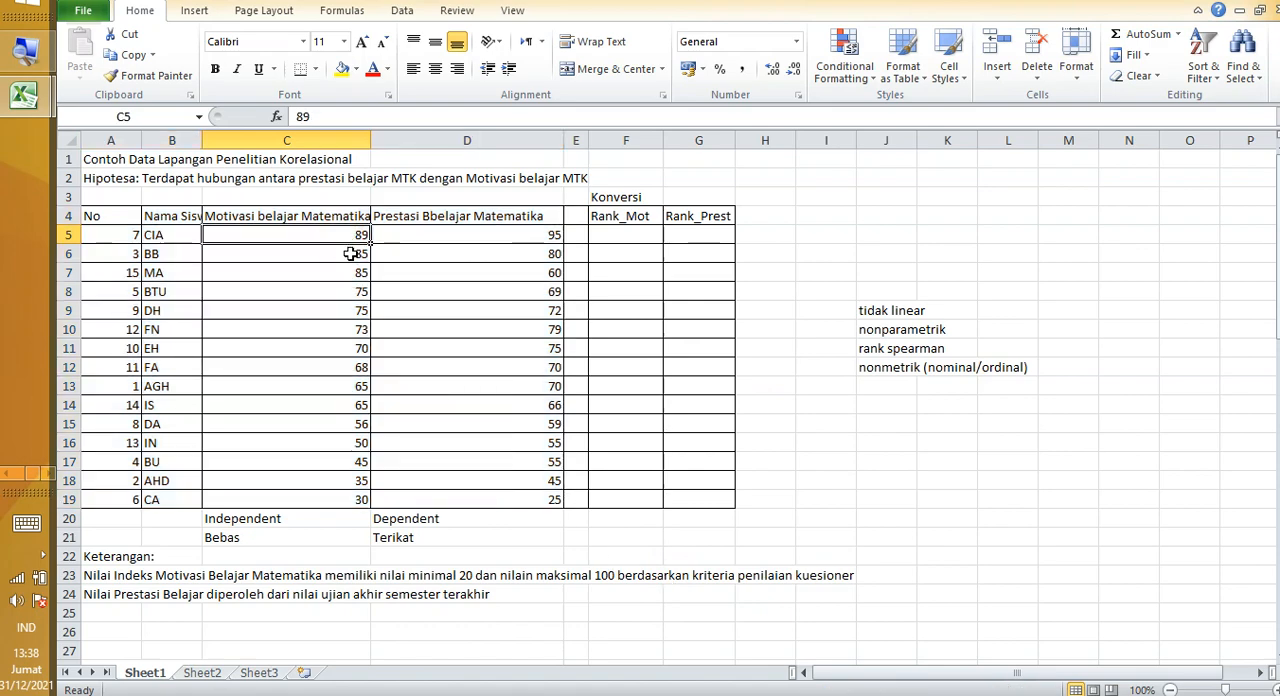
click(341, 503)
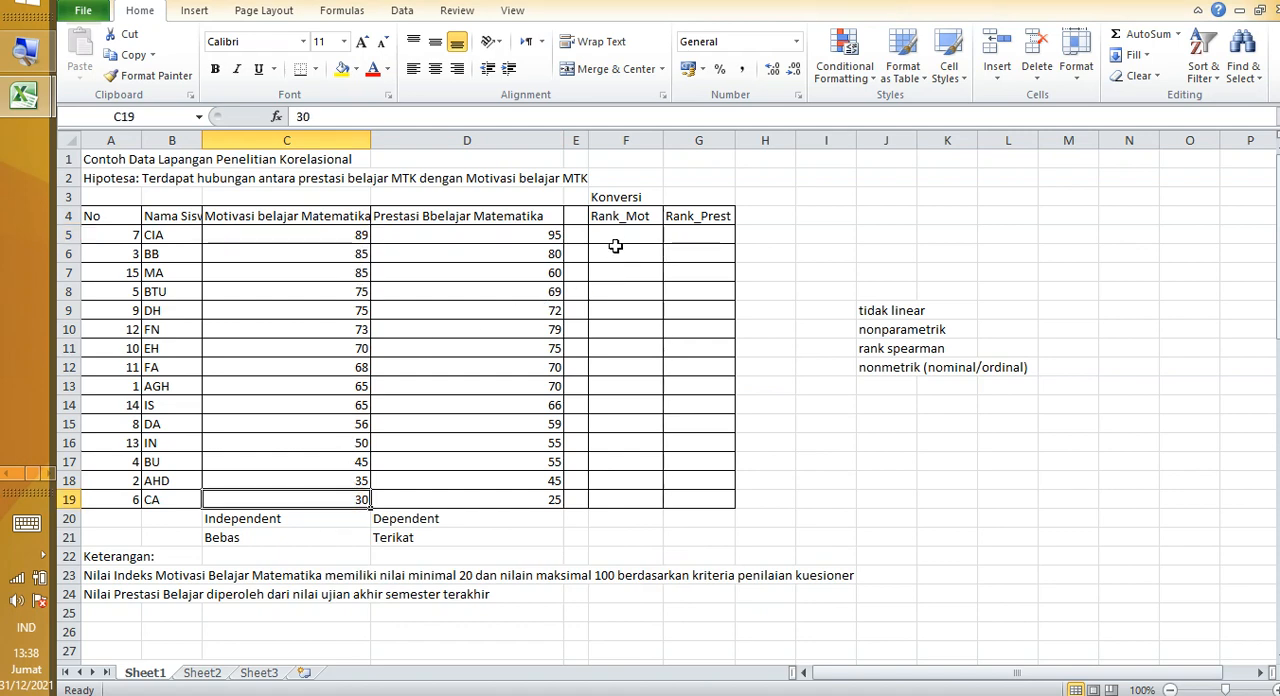
click(612, 214)
click(622, 235)
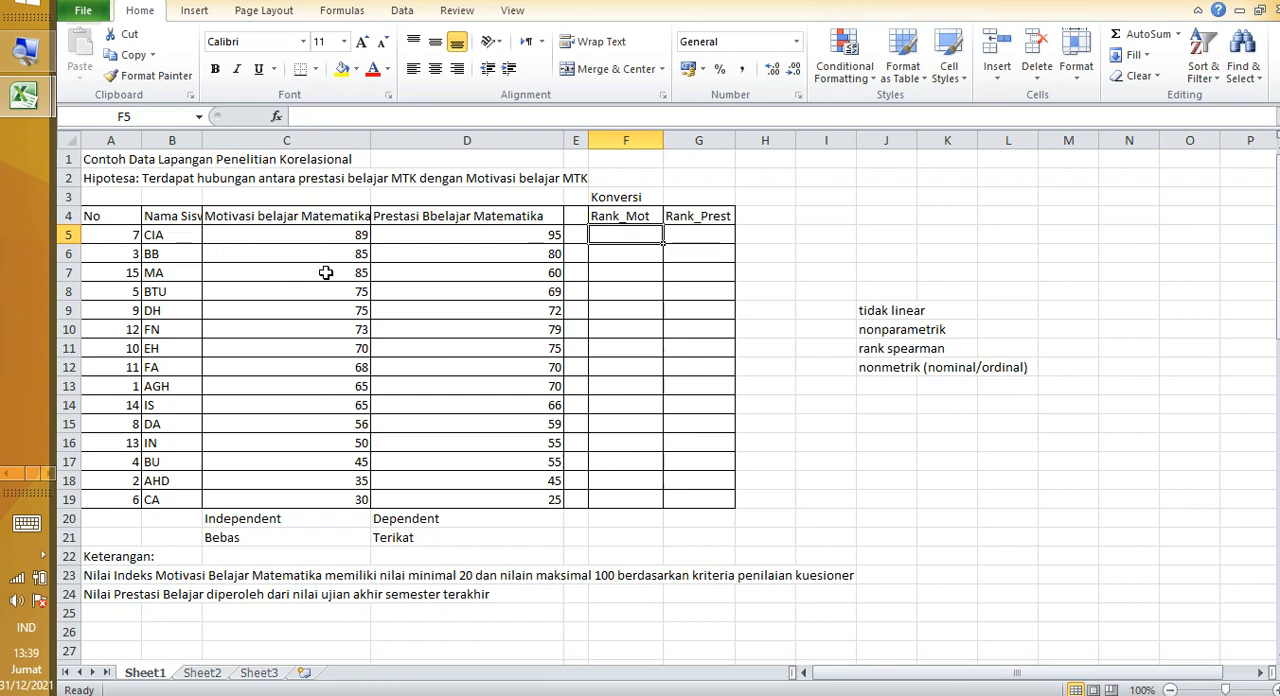
drag(328, 238, 316, 494)
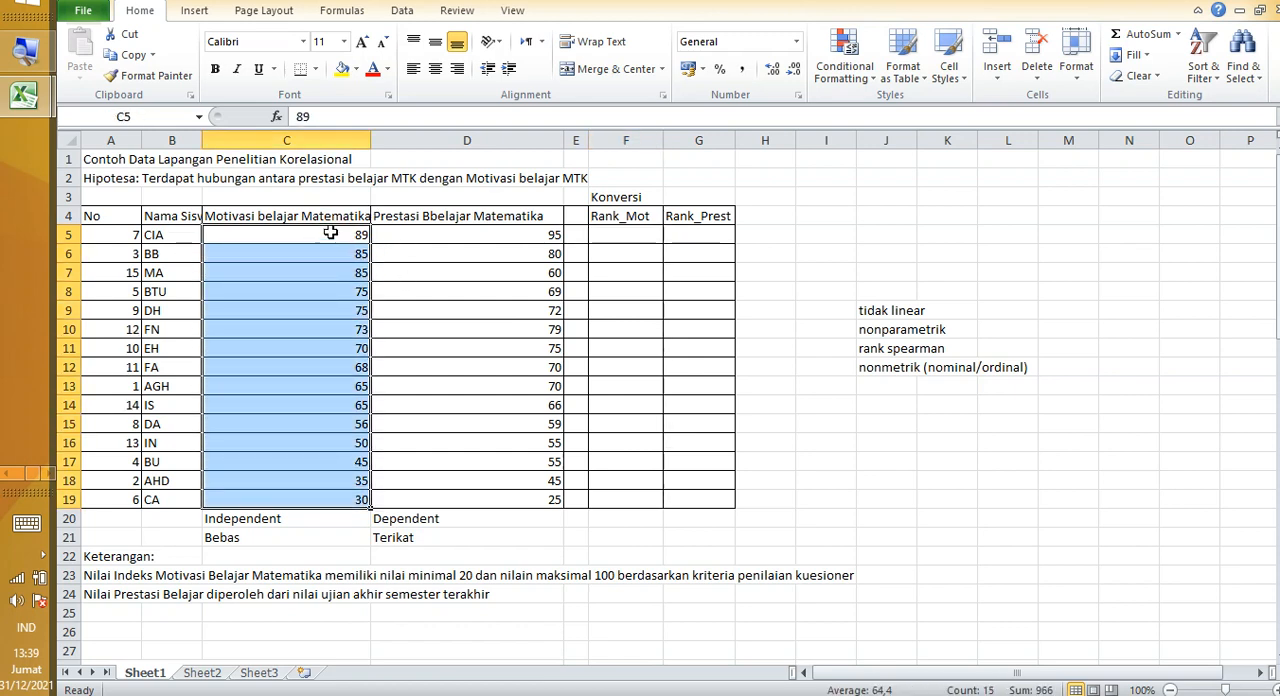
click(631, 237)
text(1)
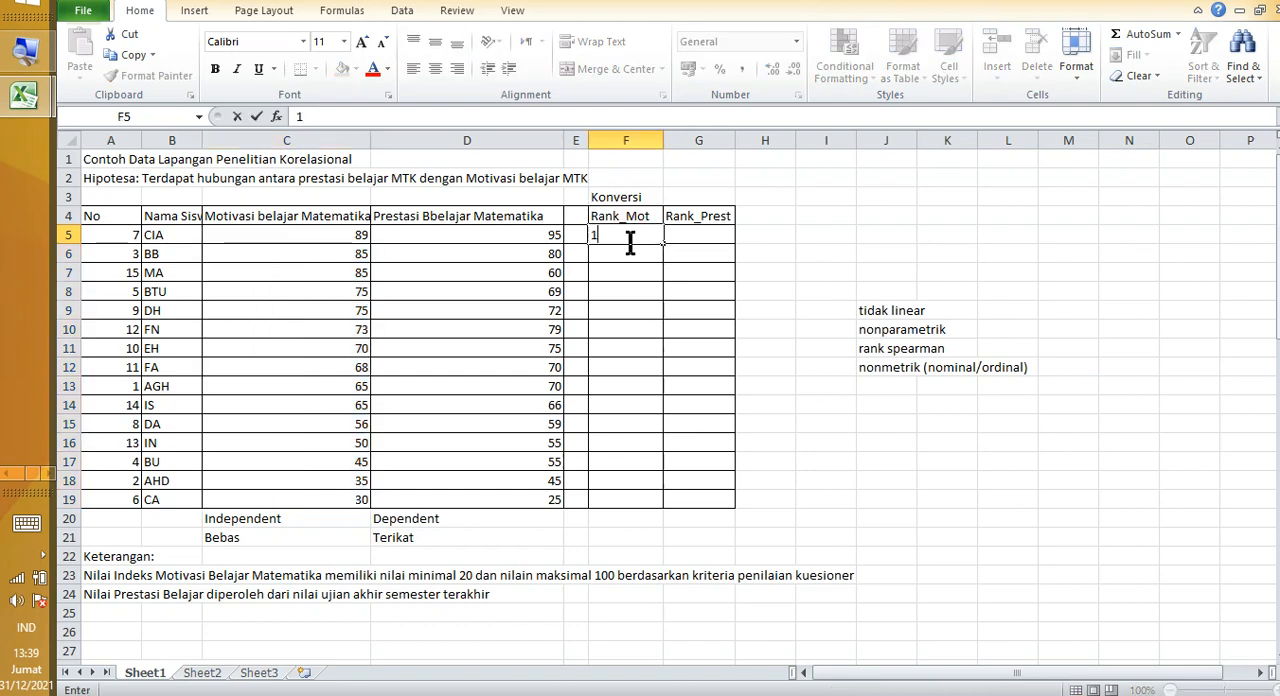
key(Return)
text(2)
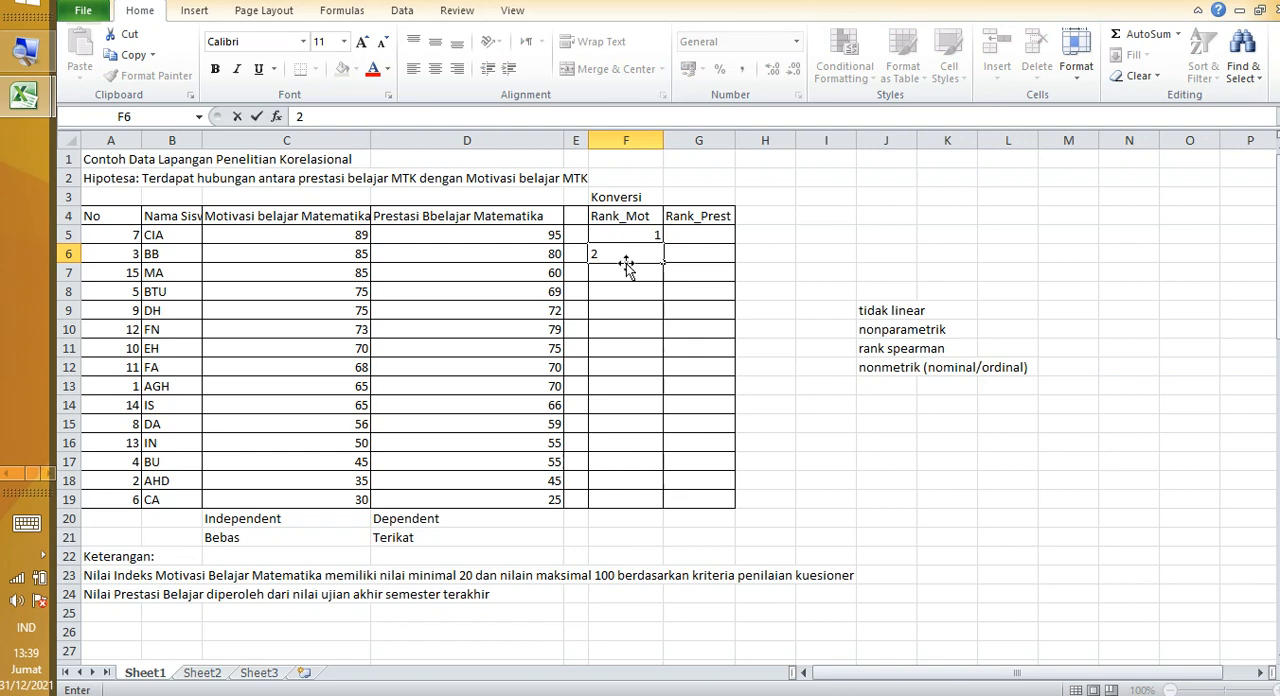
click(640, 256)
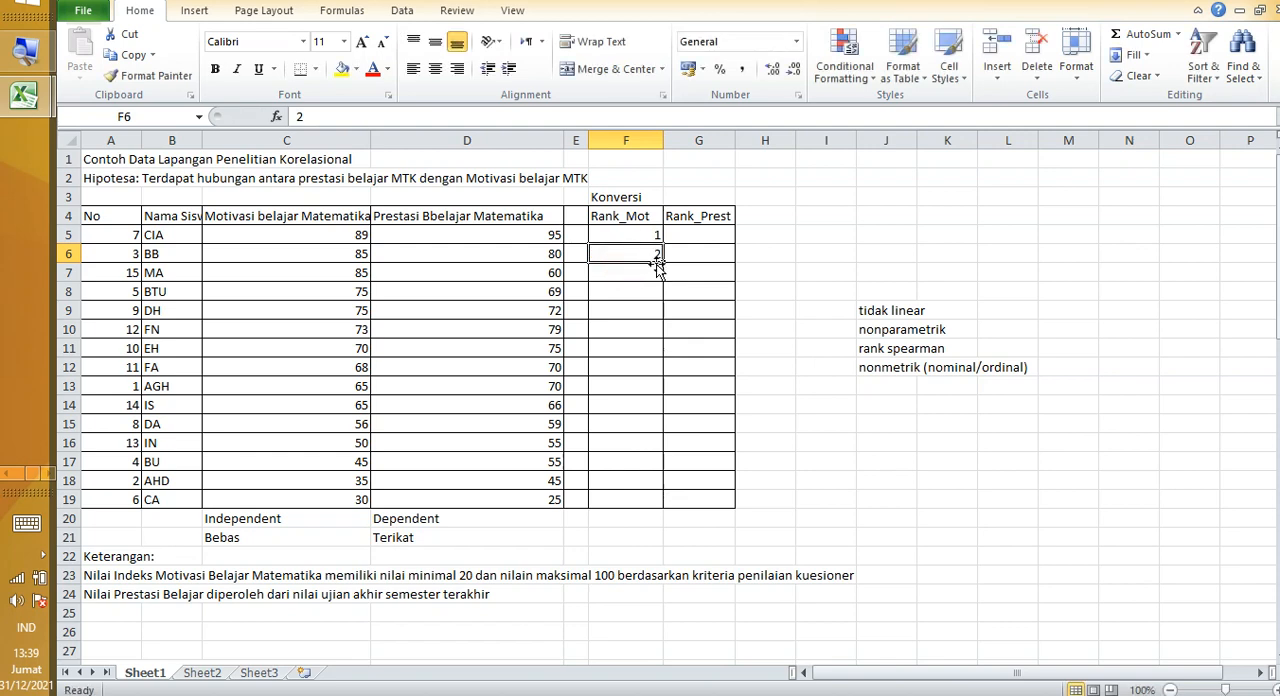
drag(661, 265, 623, 503)
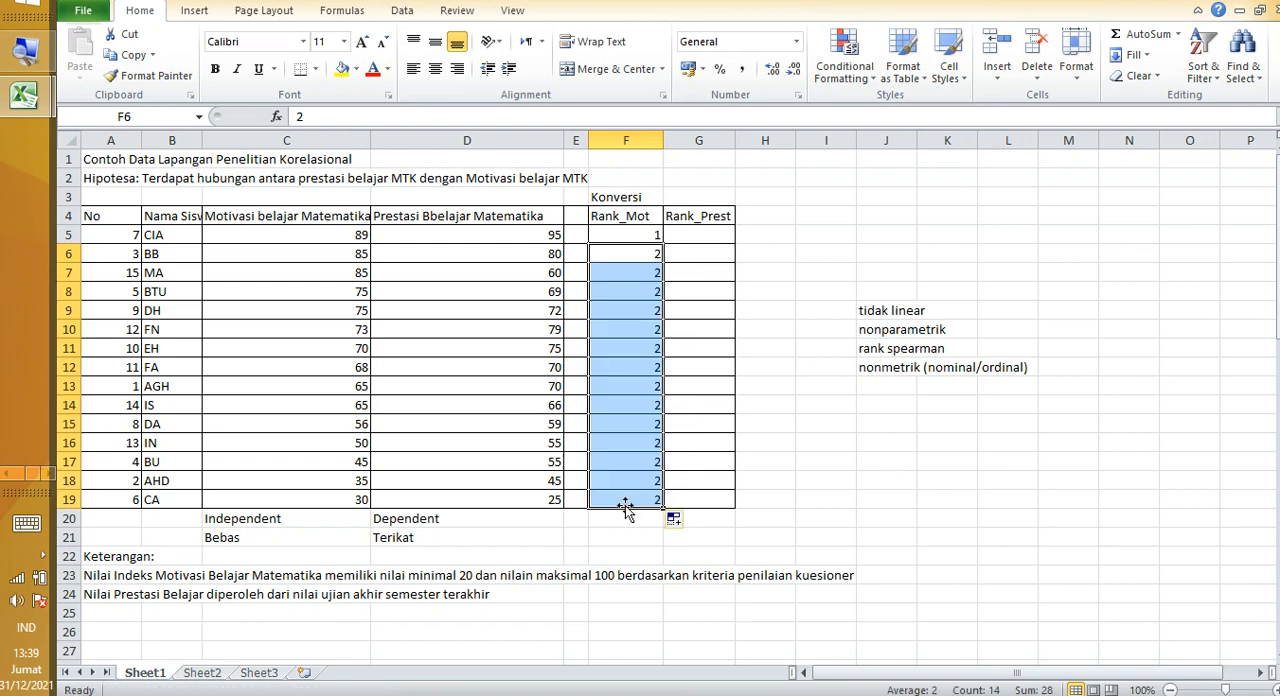
click(830, 327)
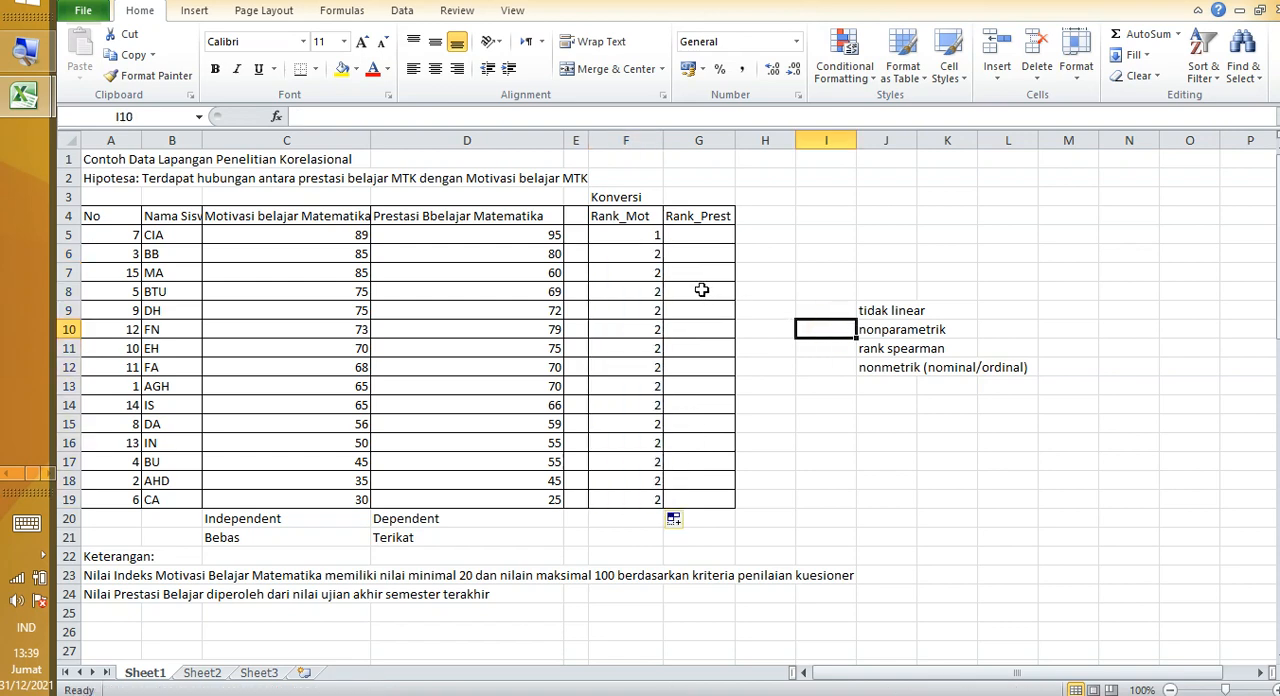
click(643, 293)
drag(630, 272, 622, 500)
key(Delete)
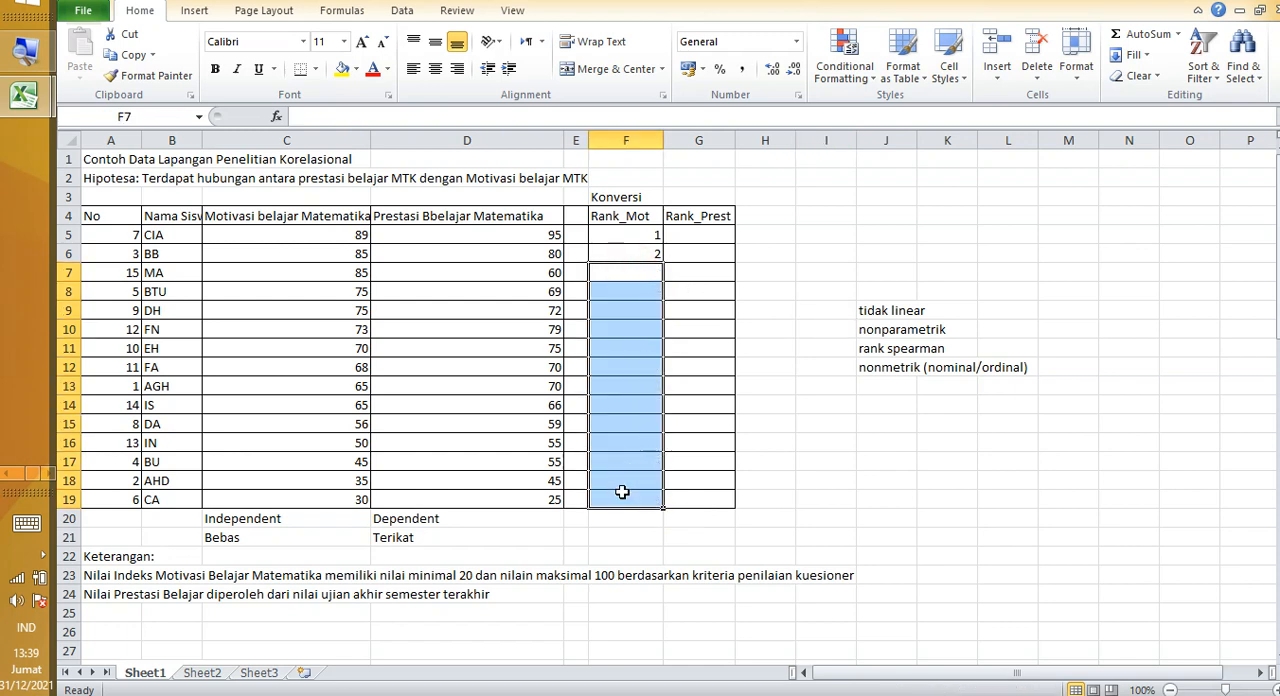
Step: Fill the Rank_Mot series from F5:F6 down to F19 so the ranks run from 1 to 15
click(622, 238)
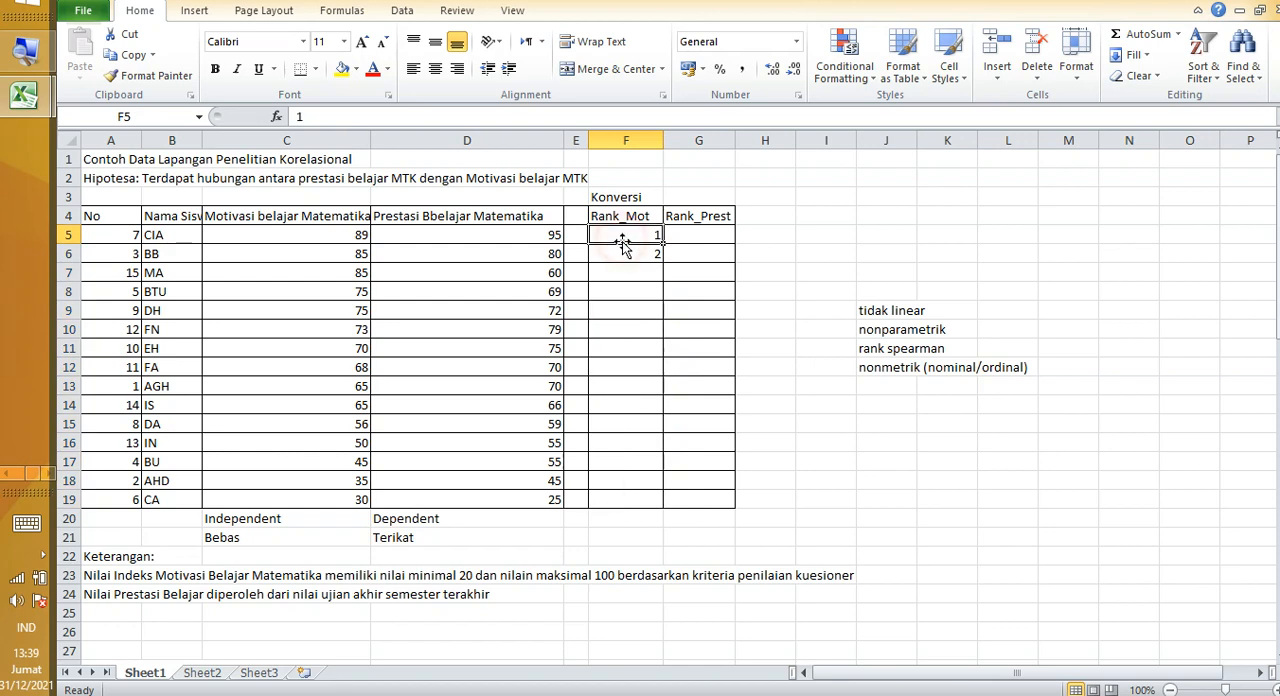
drag(622, 238, 648, 502)
click(716, 459)
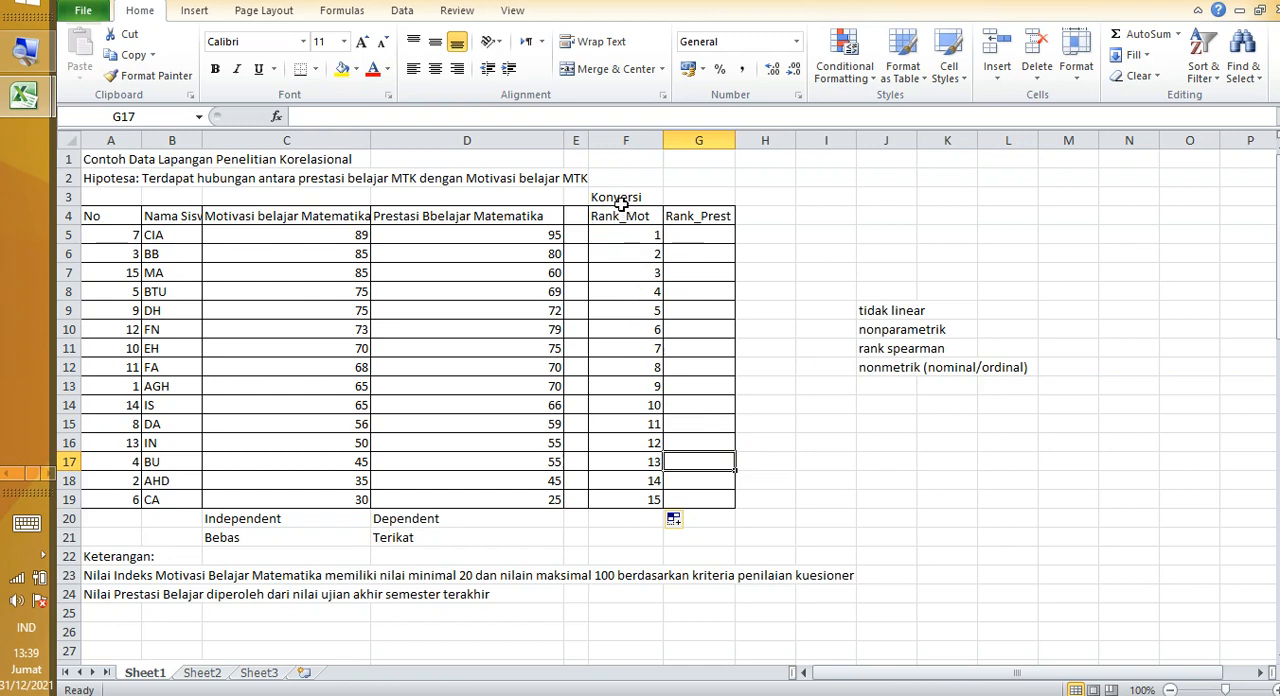
Step: Examine the student names and scores against their Rank_Mot ranks, along with the empty Rank_Prest cells
click(168, 236)
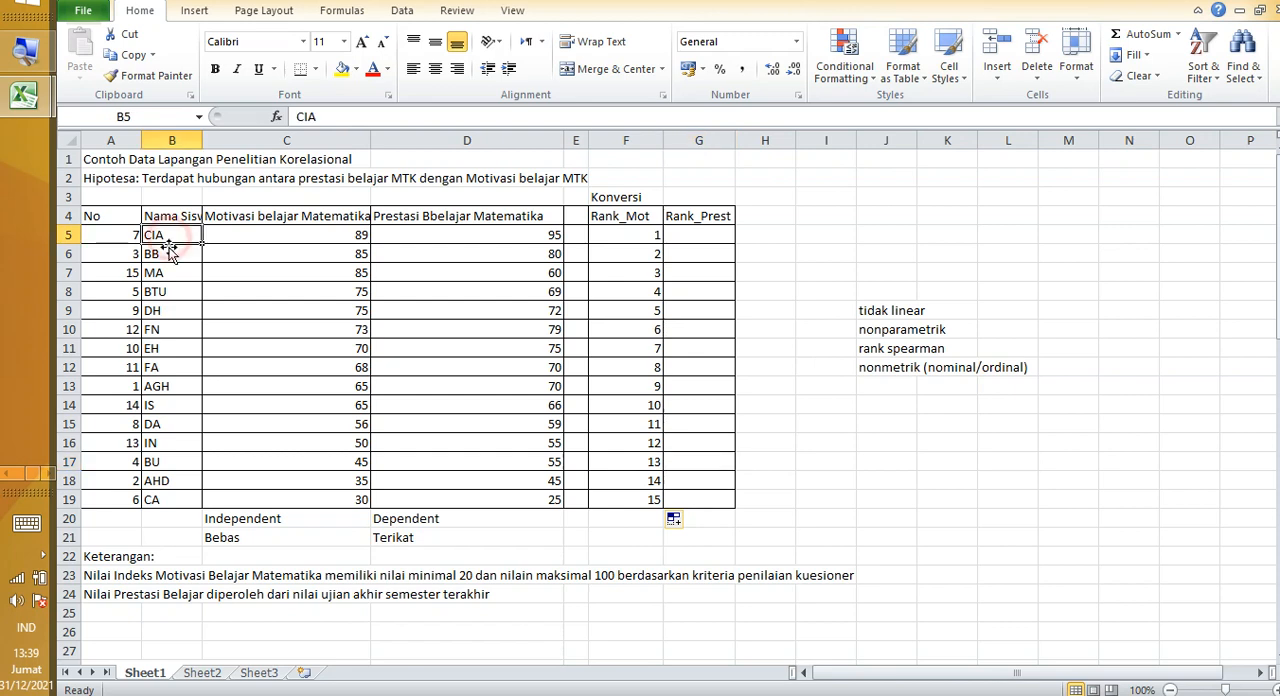
click(166, 253)
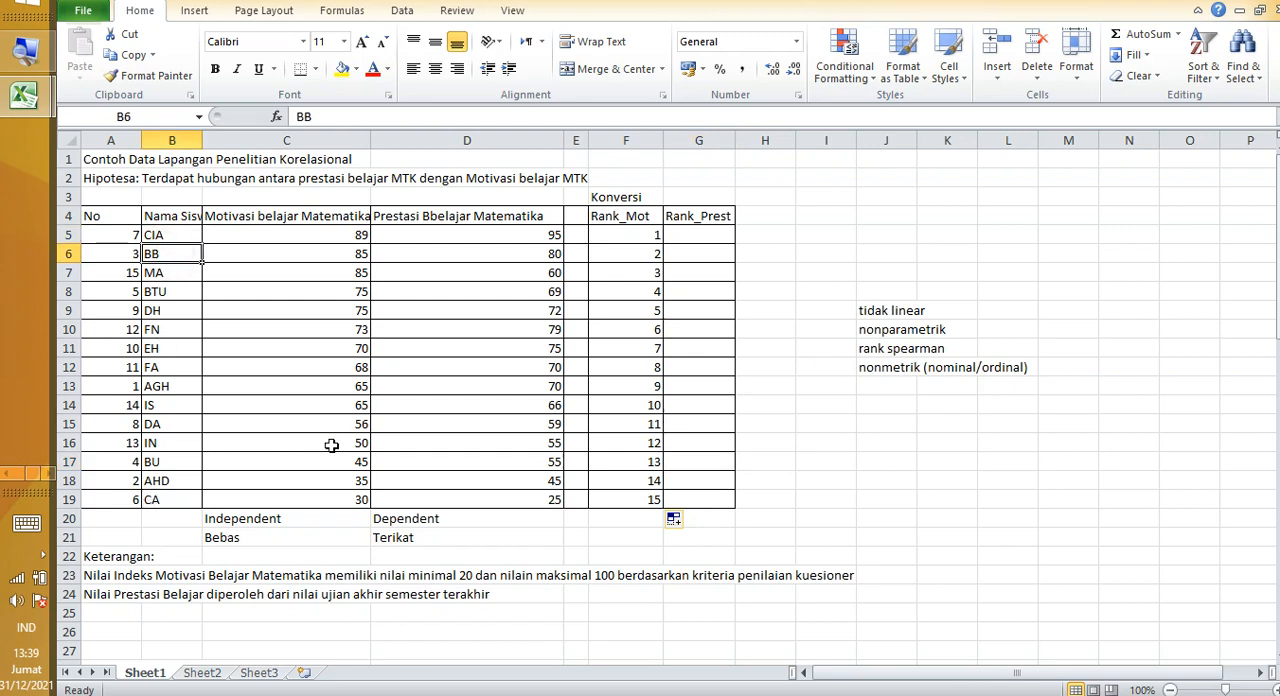
click(622, 239)
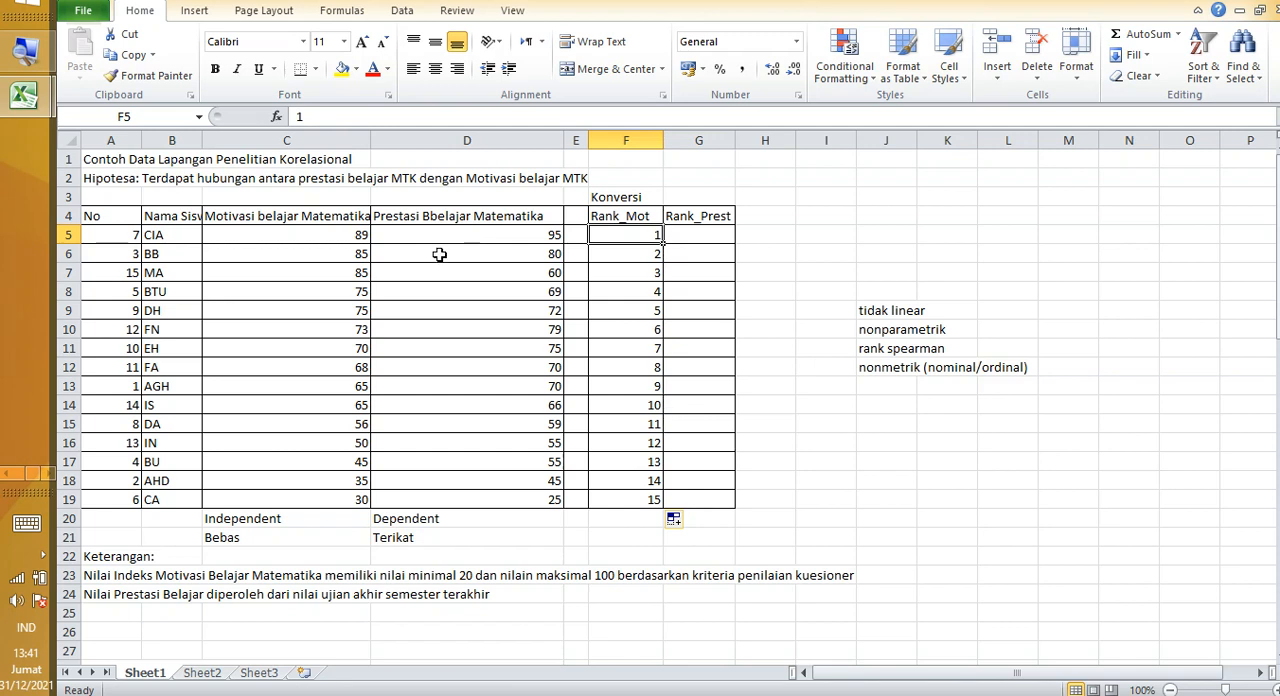
drag(88, 218, 427, 499)
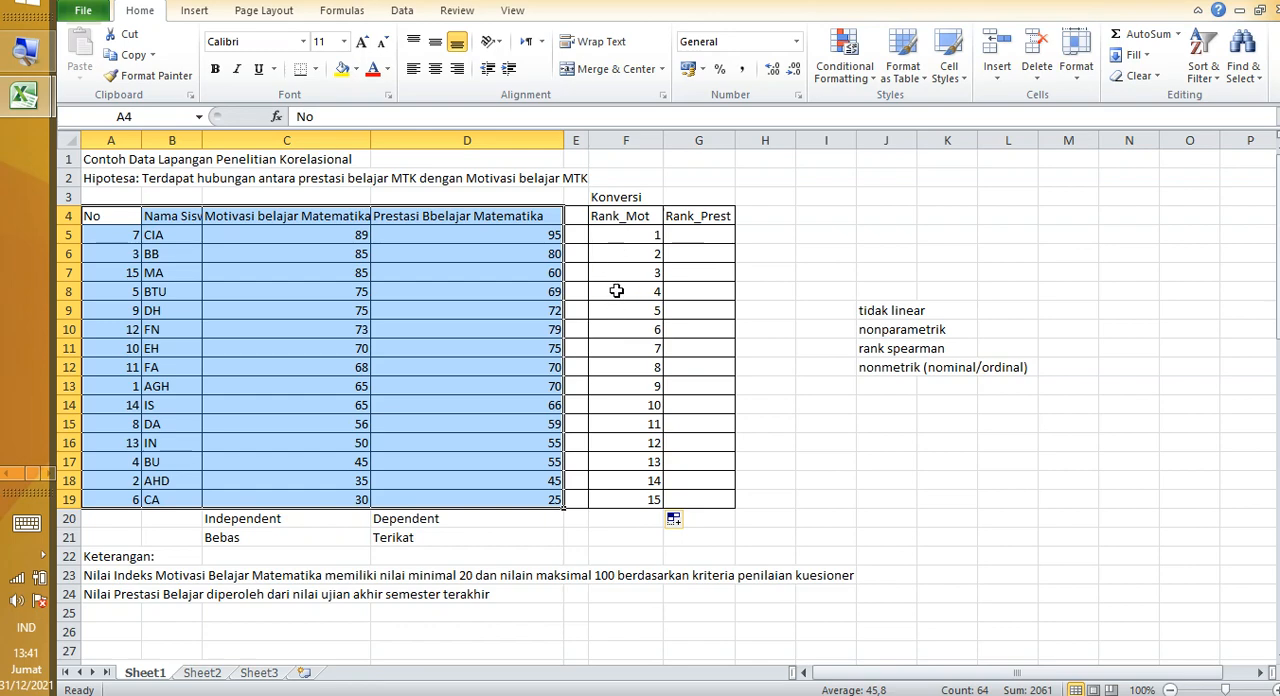
click(596, 329)
click(703, 236)
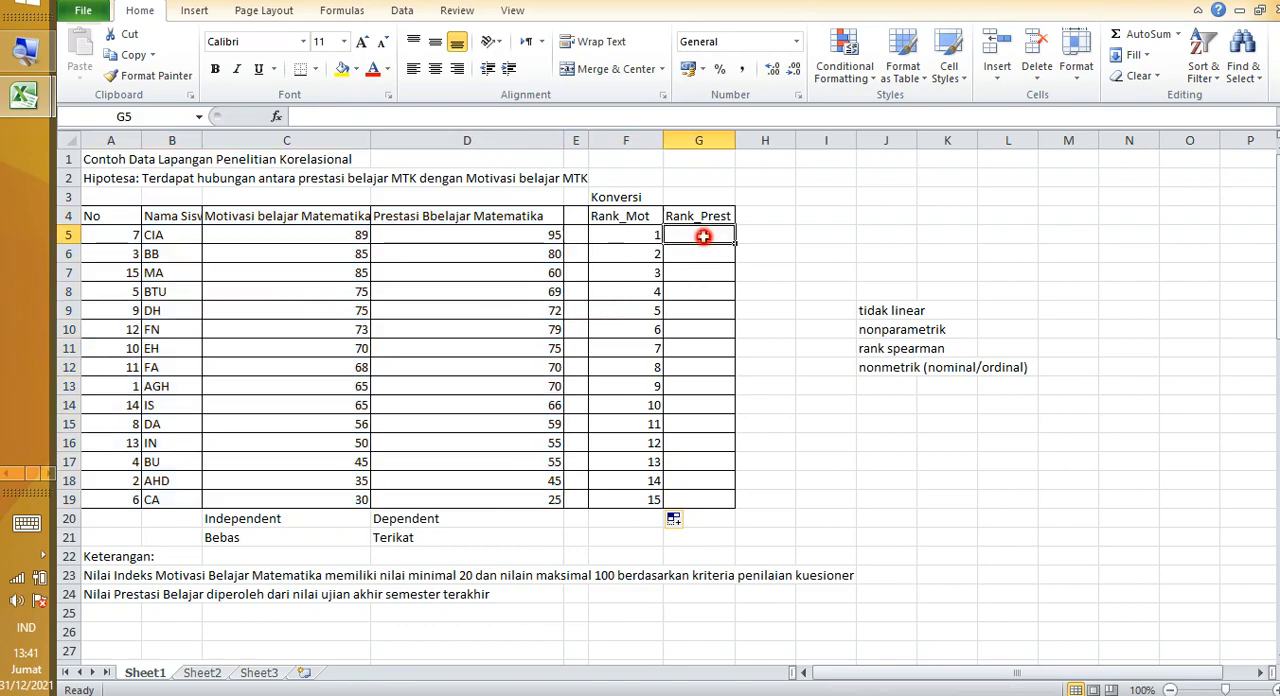
drag(703, 236, 690, 495)
click(434, 366)
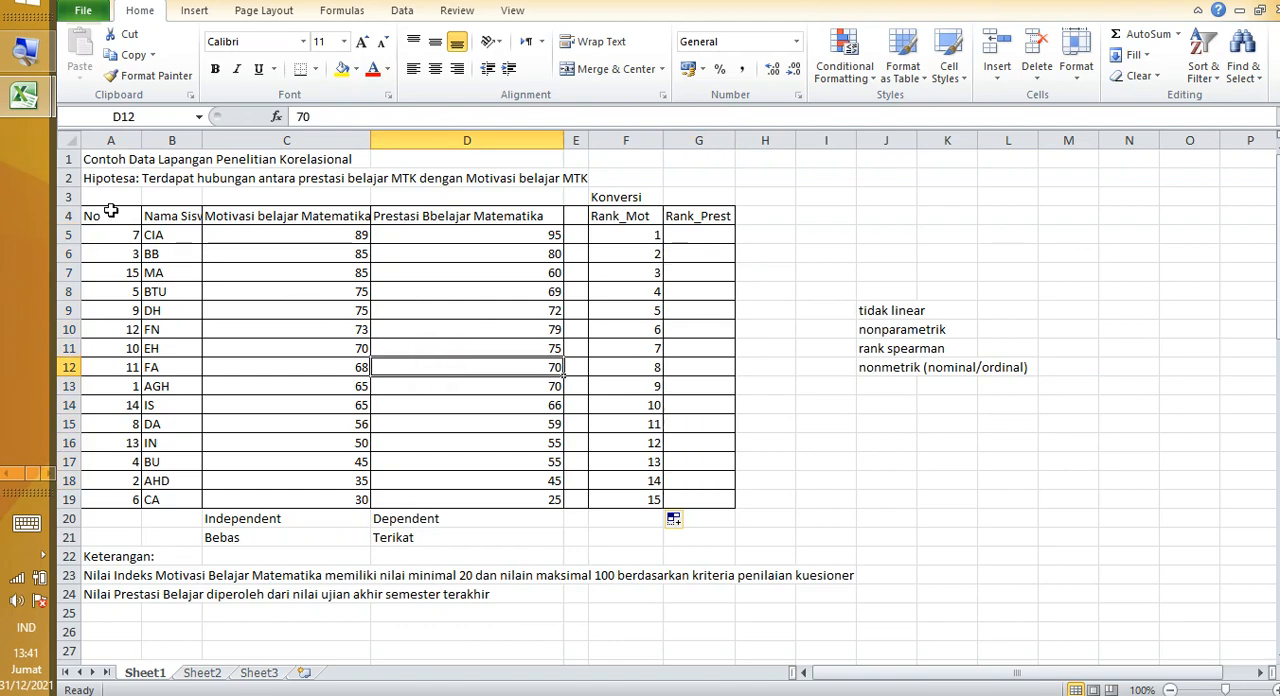
Step: Sort the table A4:F19 with headers by Prestasi Bbelajar Matematika values, from largest to smallest
drag(108, 213, 626, 497)
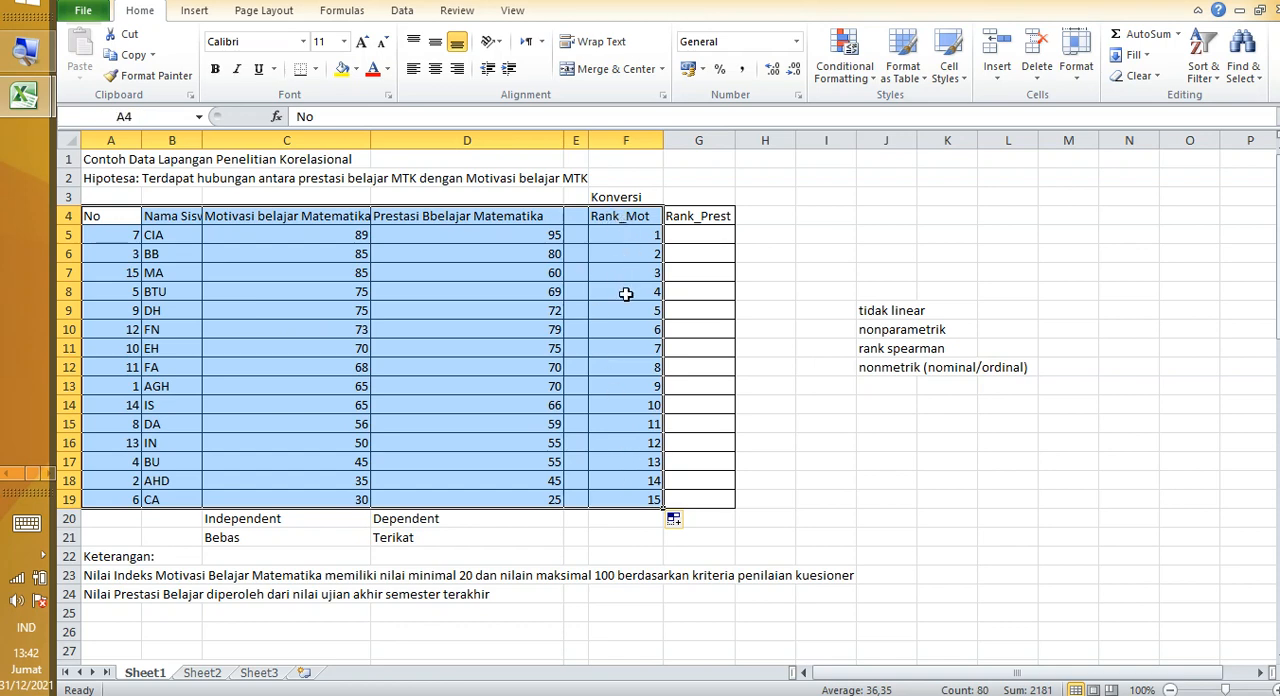
right_click(446, 276)
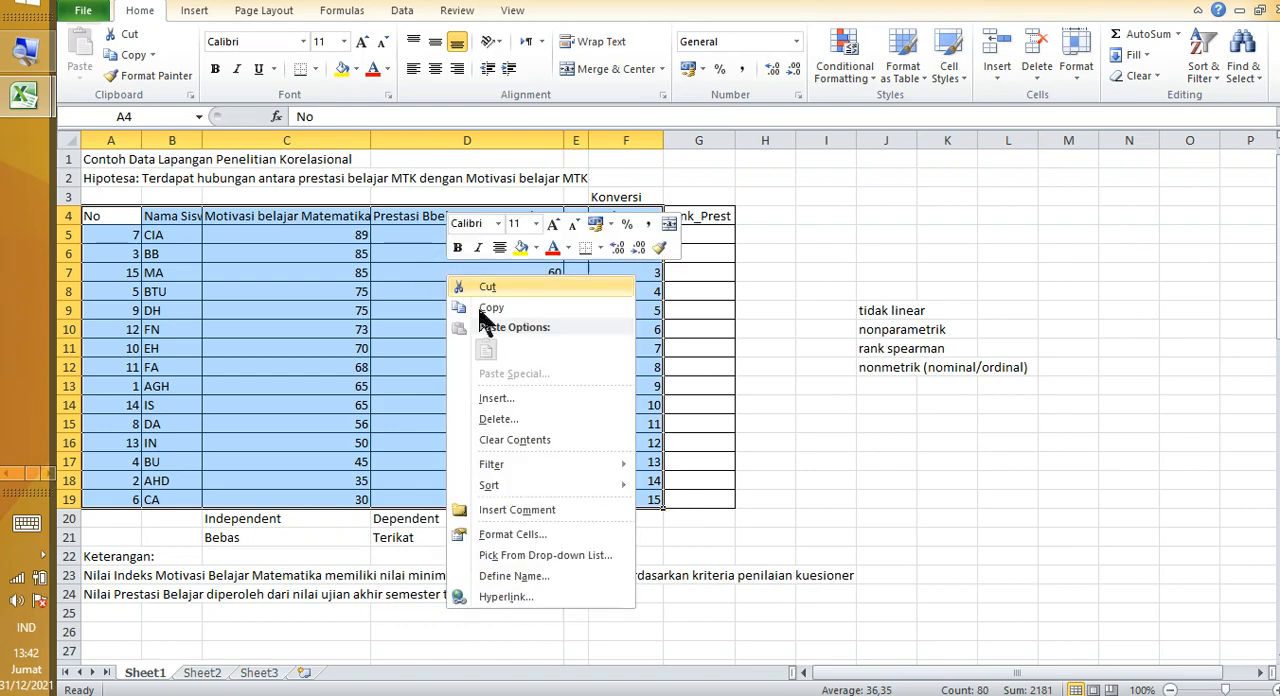
mouse_move(550, 486)
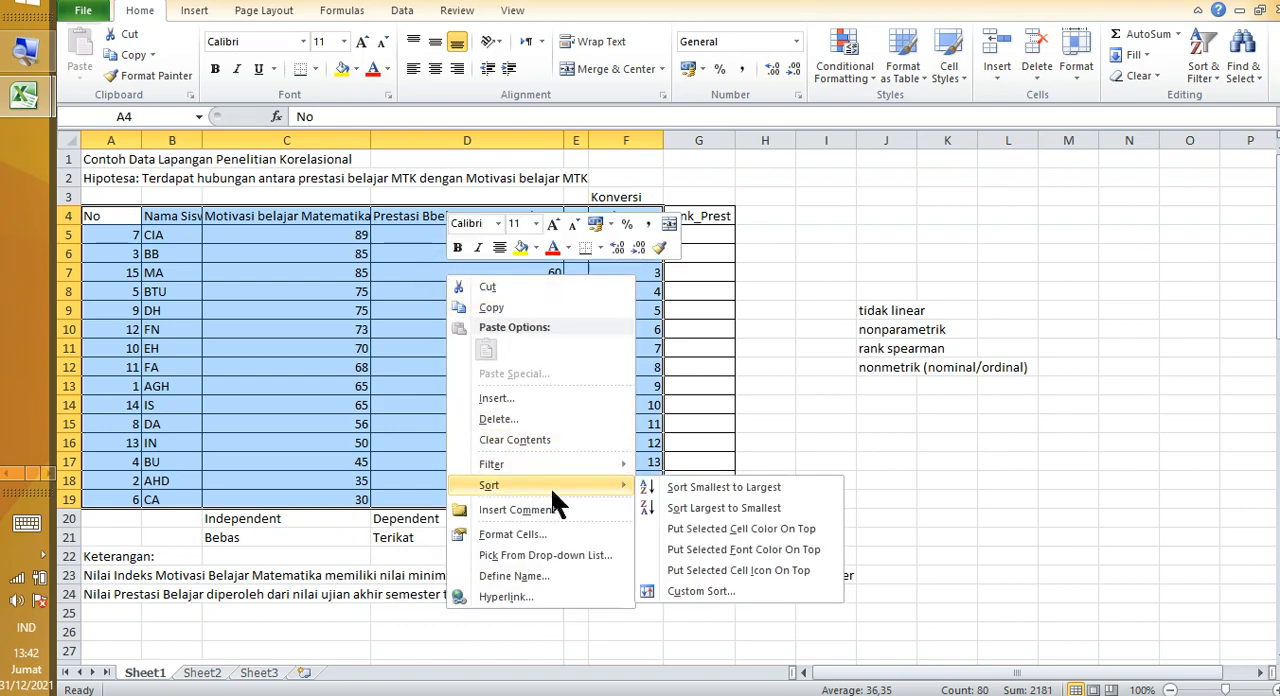
click(684, 596)
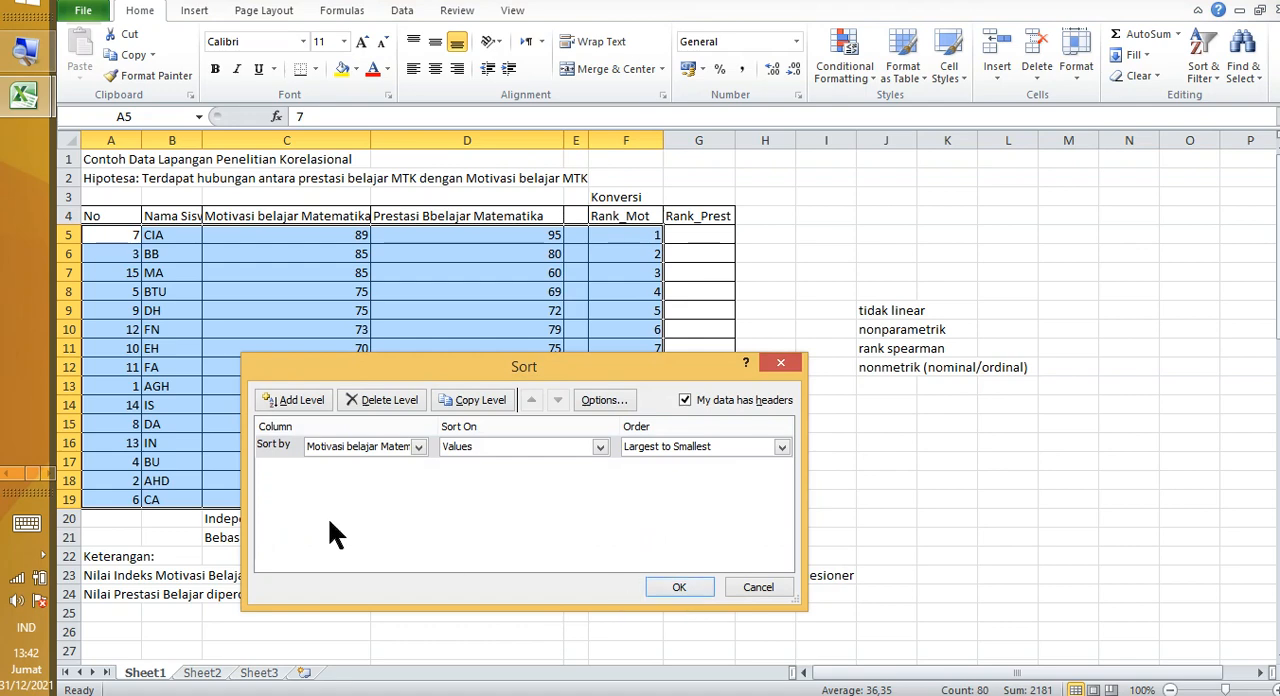
click(380, 447)
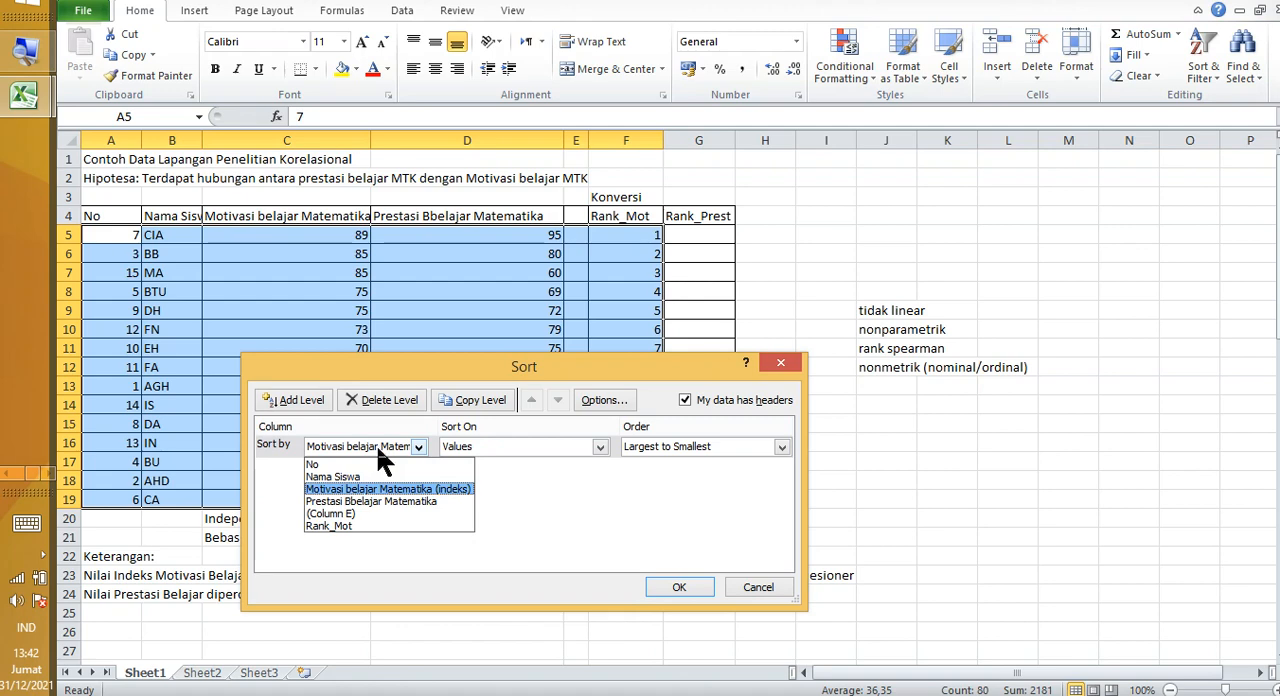
click(358, 500)
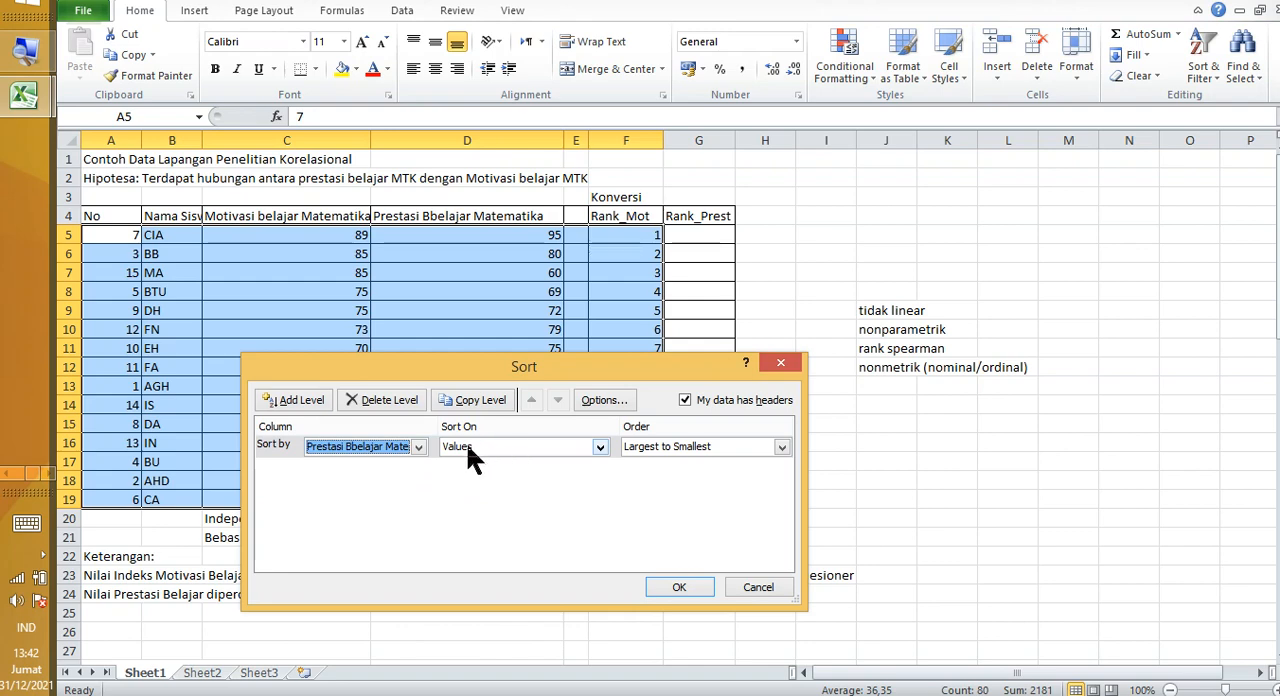
click(667, 447)
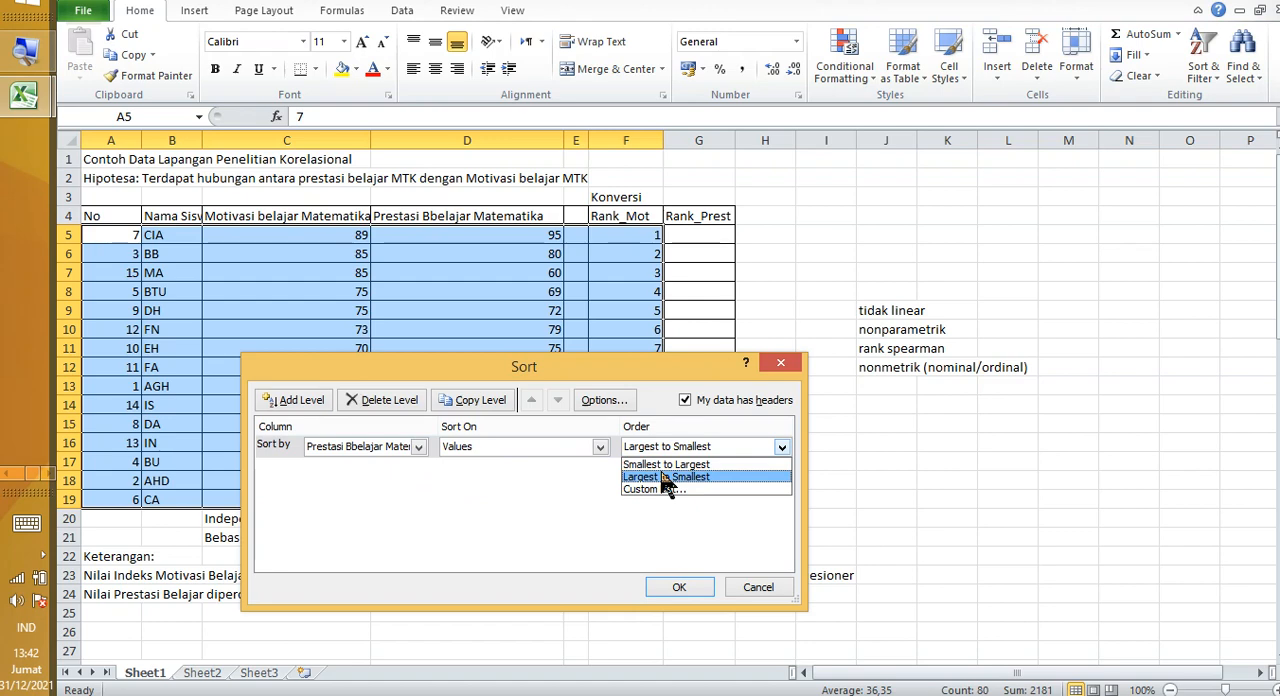
click(665, 477)
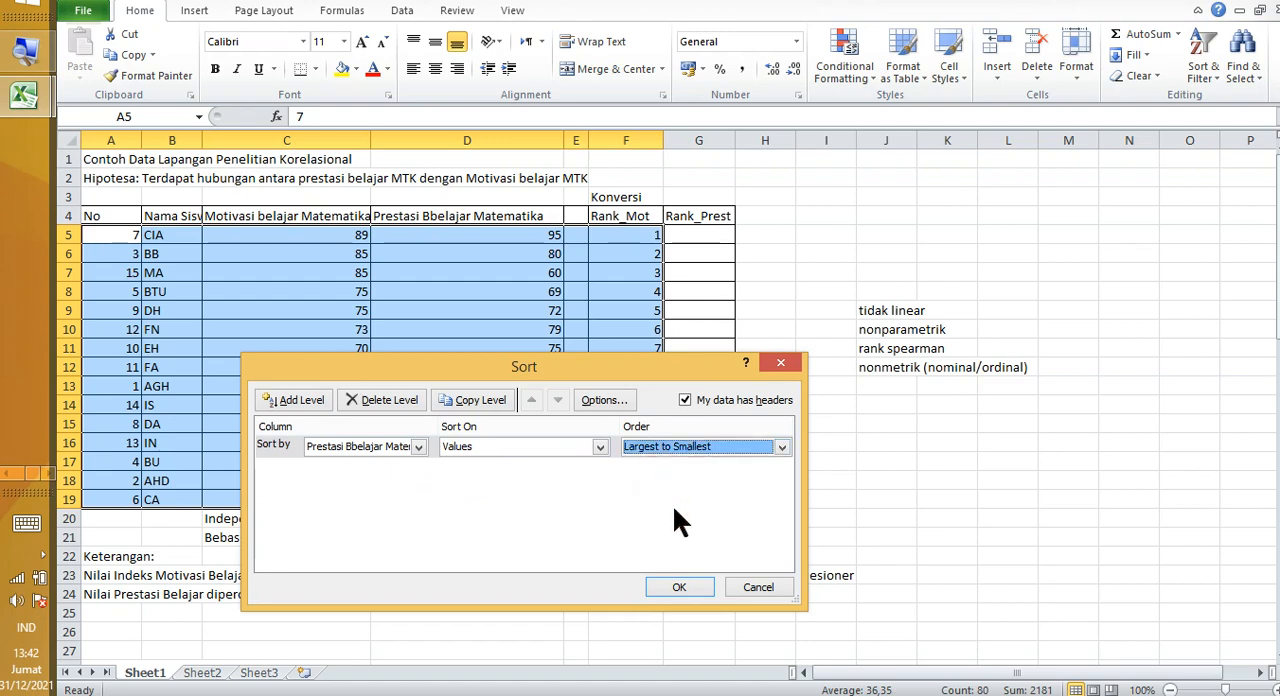
click(678, 587)
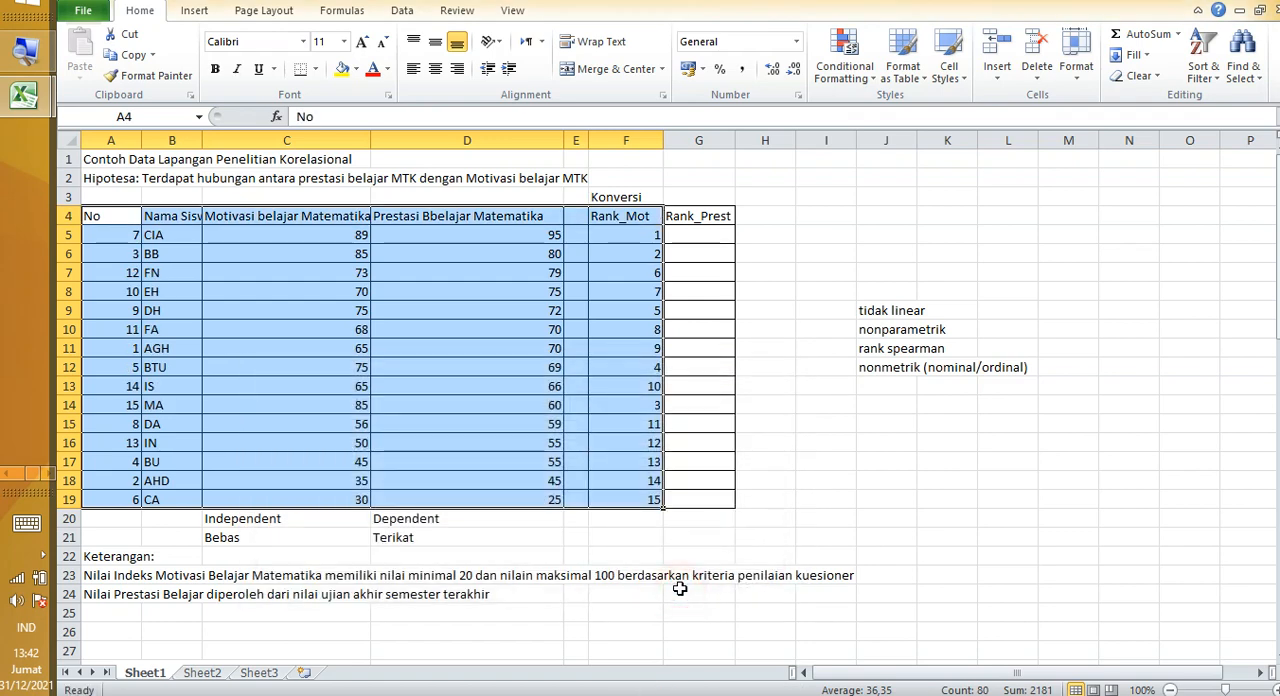
Step: Examine the order of the achievement scores against the motivation scores and their Rank_Mot ranks
click(514, 327)
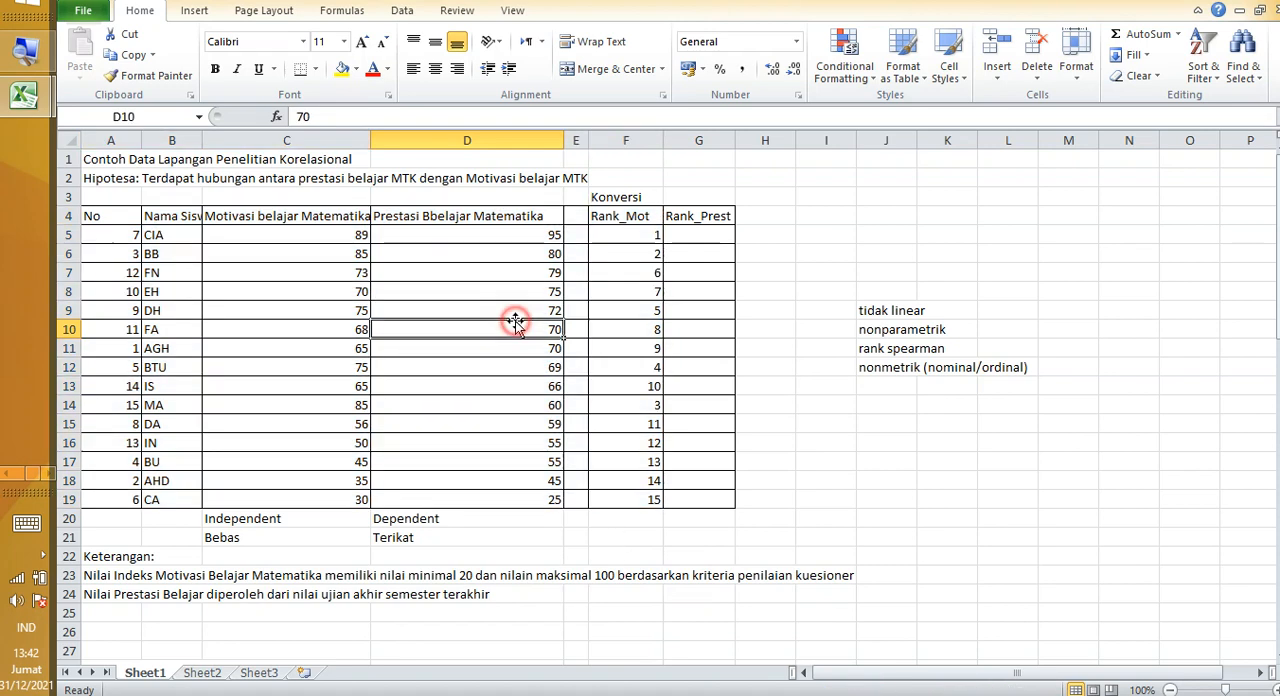
click(510, 241)
drag(510, 241, 540, 515)
drag(300, 236, 346, 384)
drag(620, 236, 648, 331)
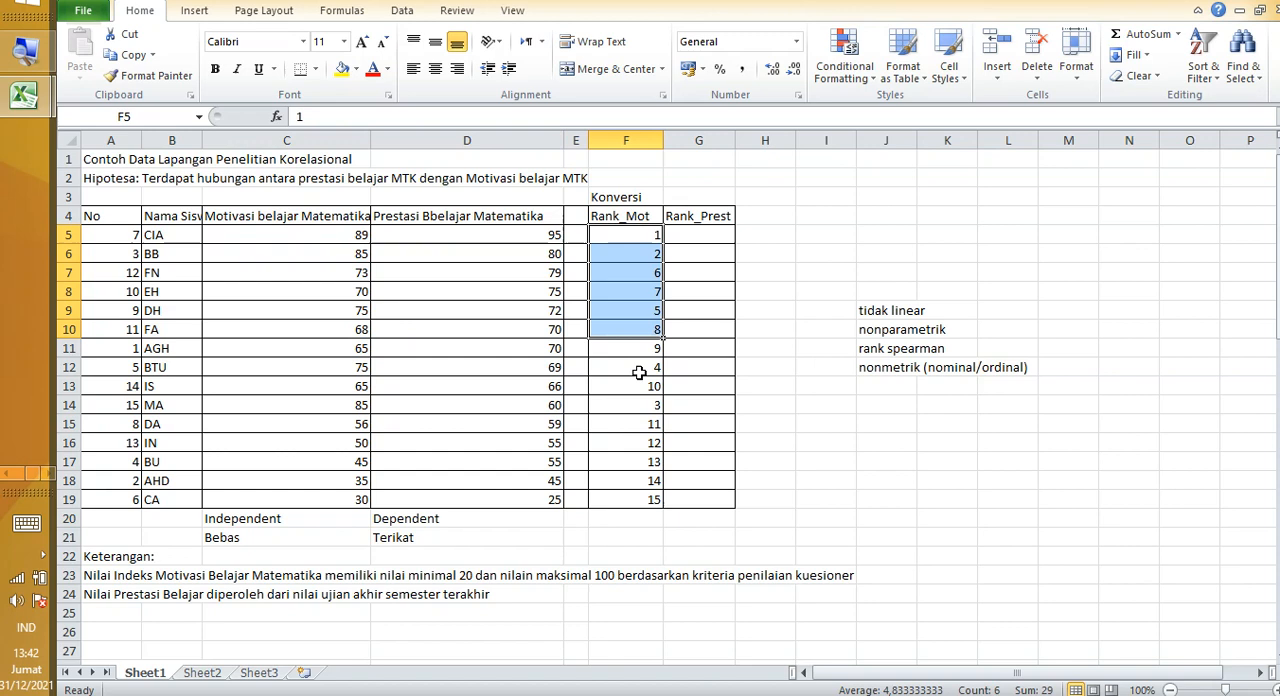
click(645, 497)
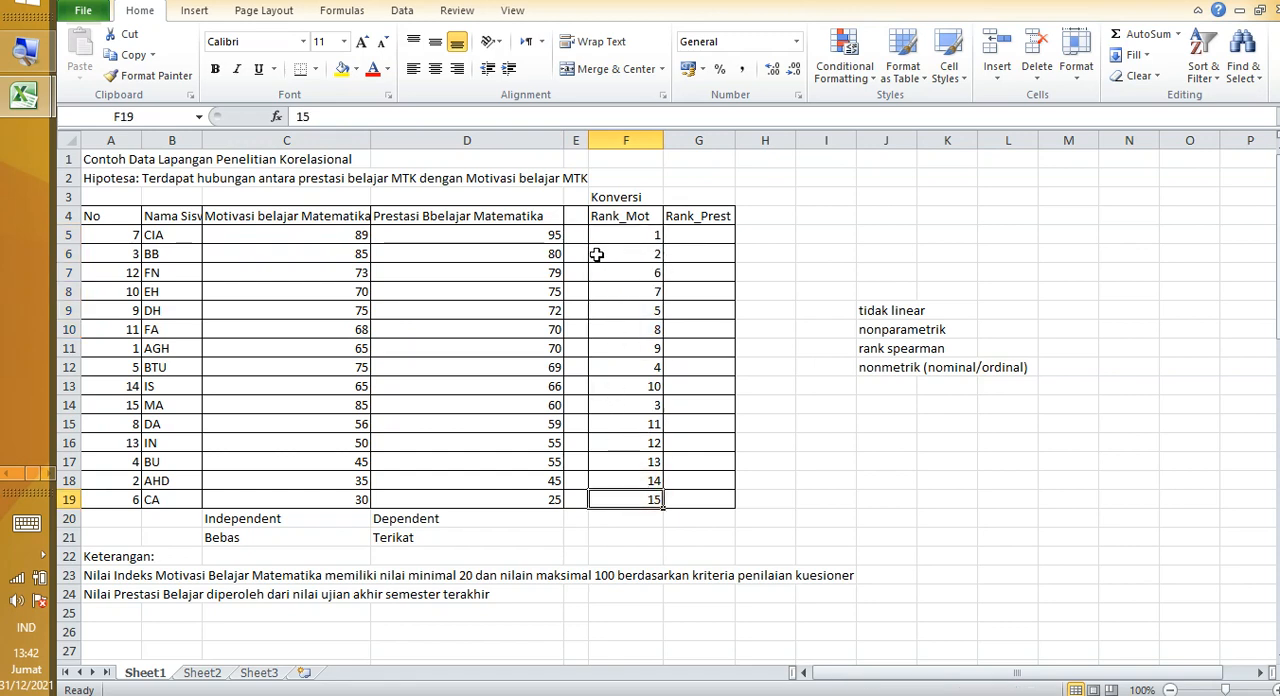
click(525, 237)
drag(525, 237, 569, 443)
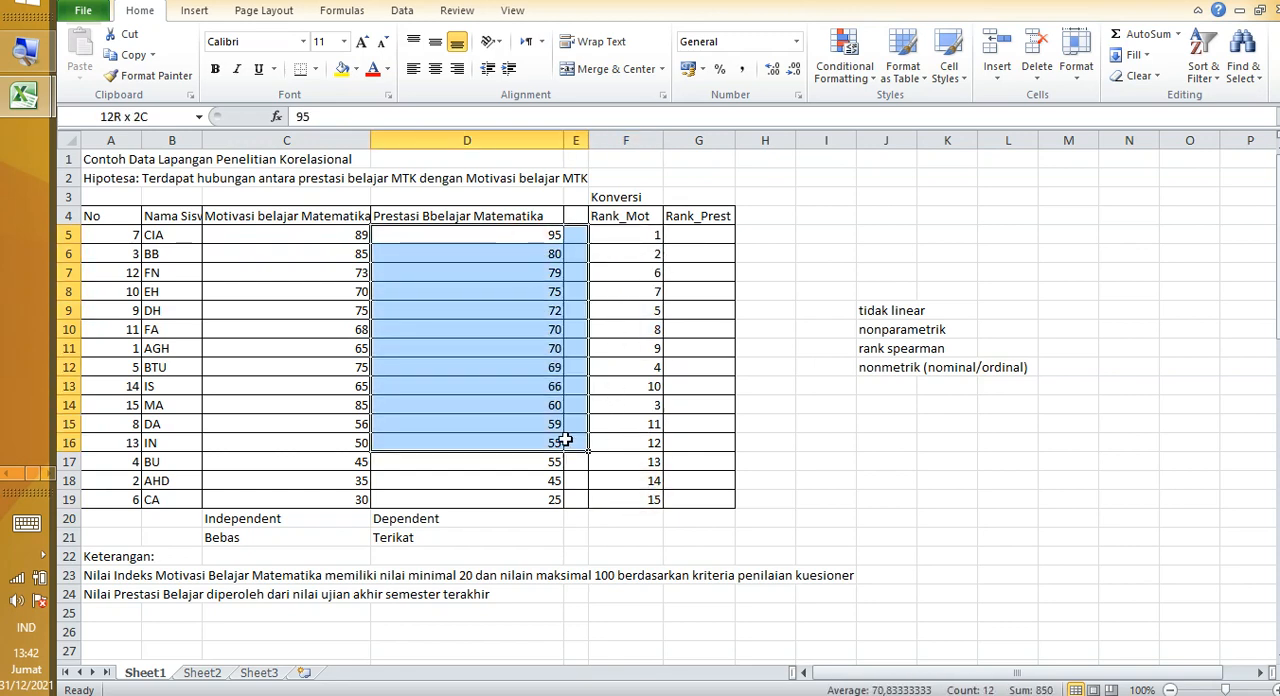
click(699, 343)
click(699, 236)
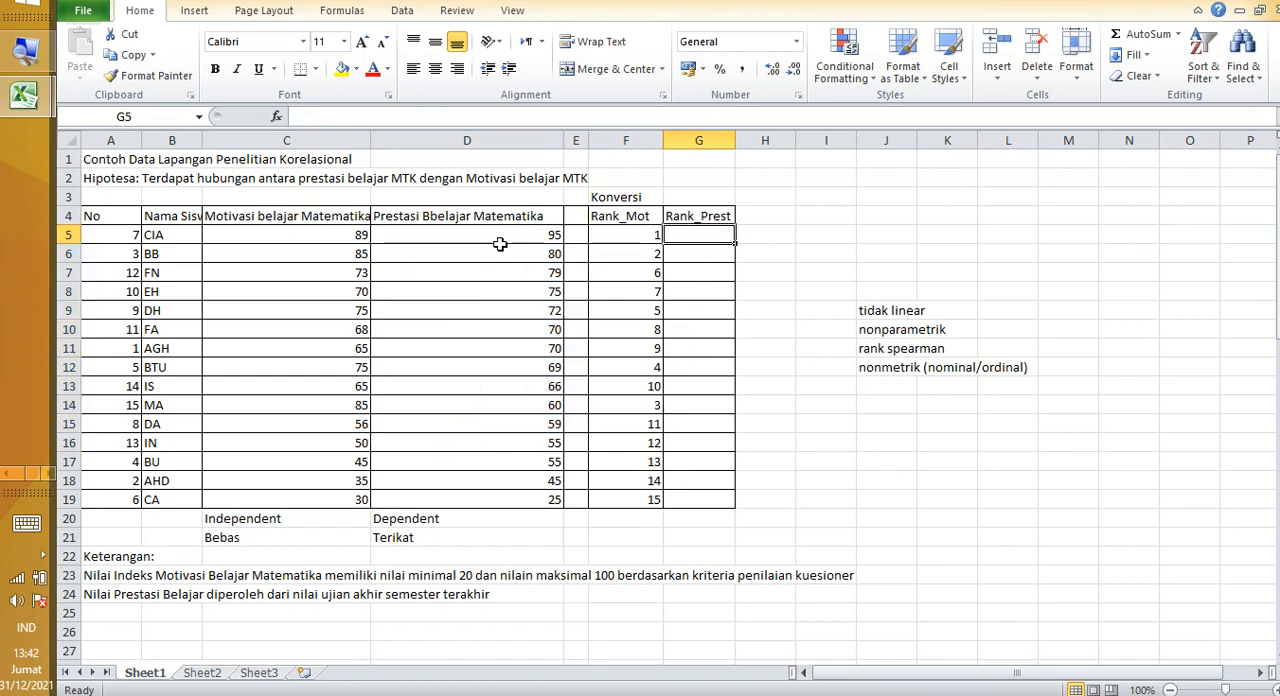
drag(500, 241, 540, 479)
Step: Enter ranks 1 and 2 in G5 and G6 of Rank_Prest, next to the two topmost sorted achievement scores
click(707, 237)
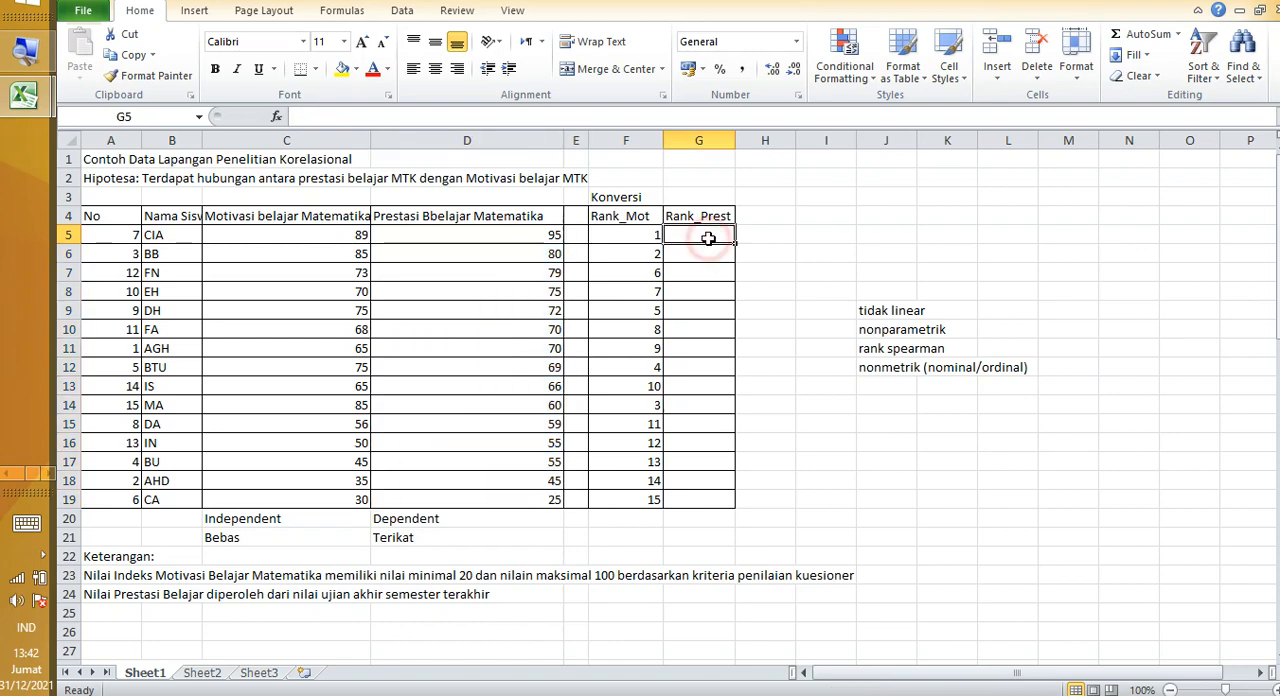
text(1)
key(Return)
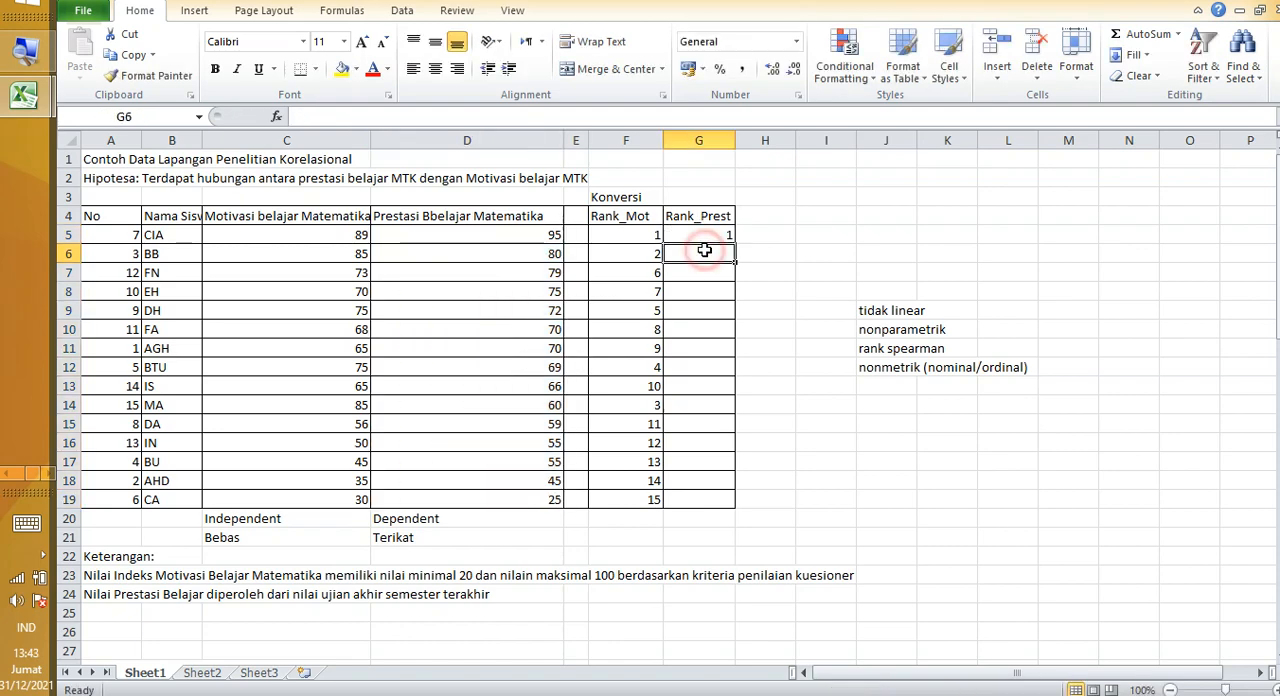
text(2)
click(748, 230)
Step: Fill the Rank_Prest series from G5:G6 down to G19 so the ranks run from 1 to 15
drag(718, 240, 728, 256)
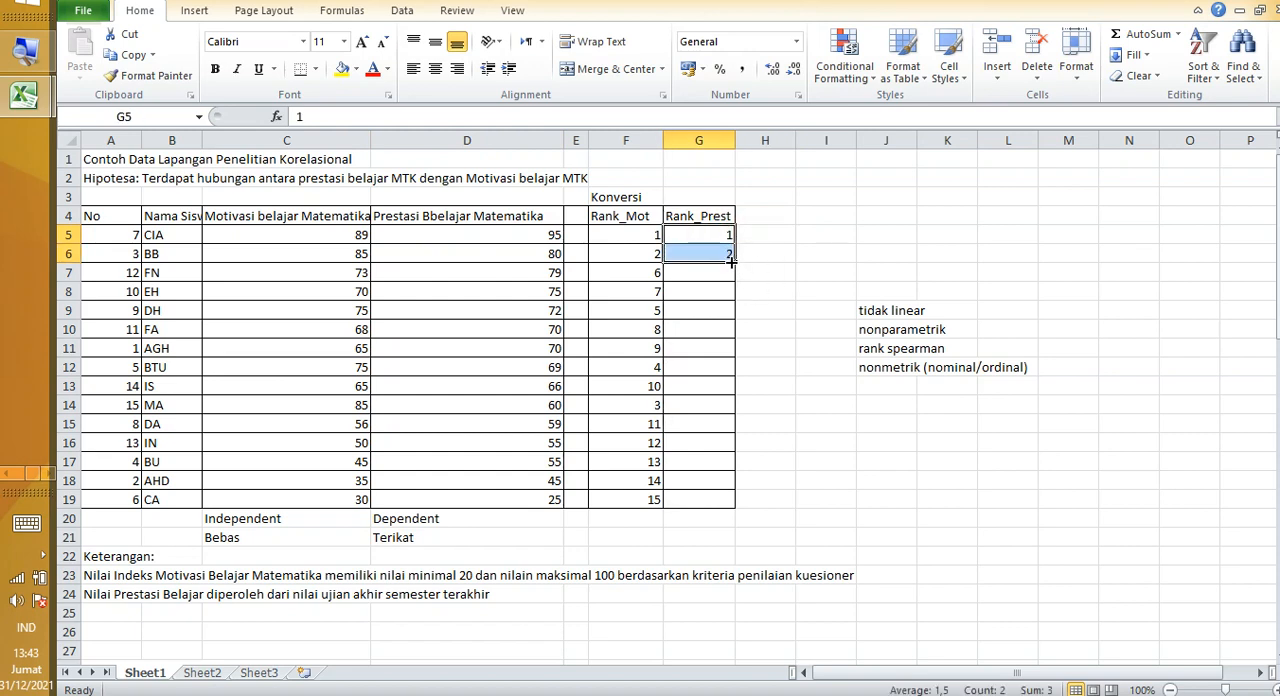
drag(731, 260, 724, 501)
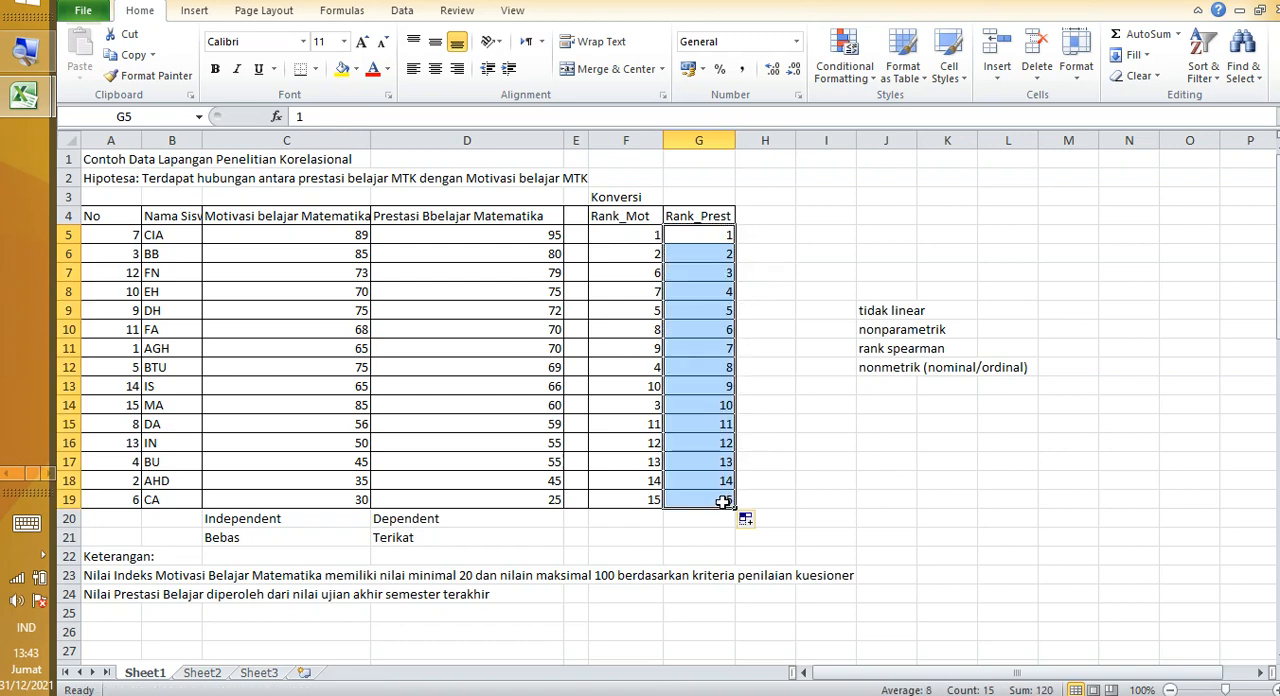
click(762, 380)
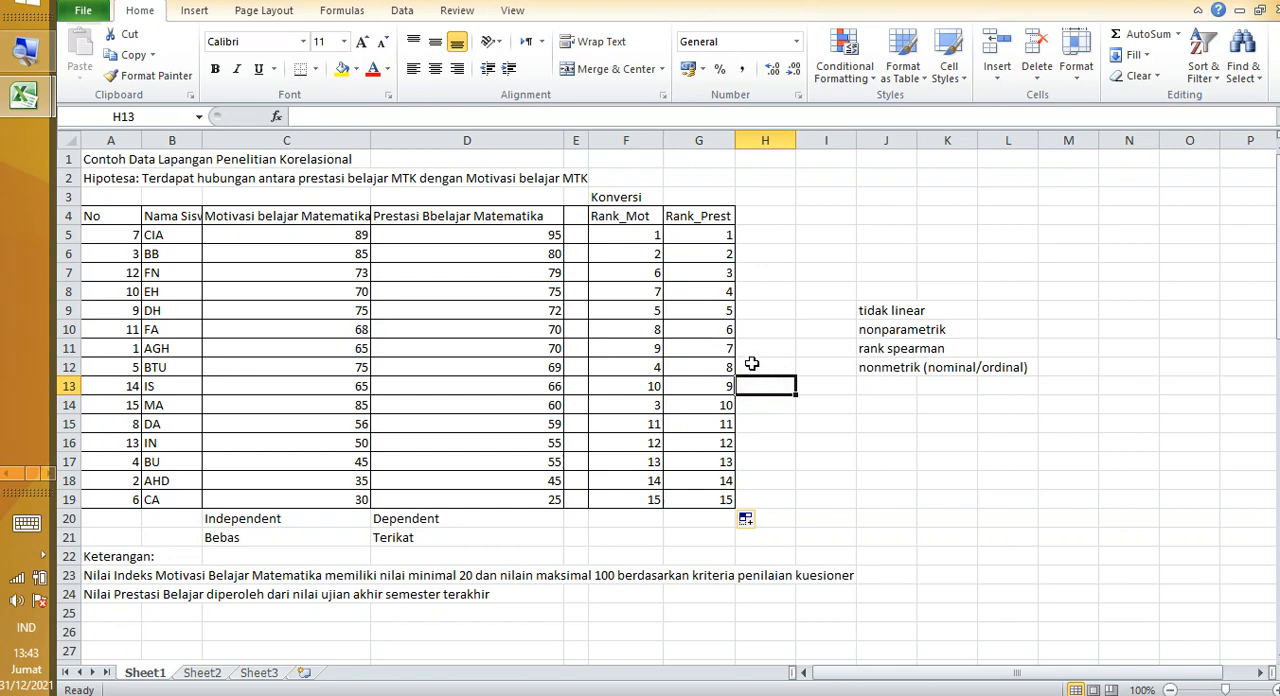
click(768, 461)
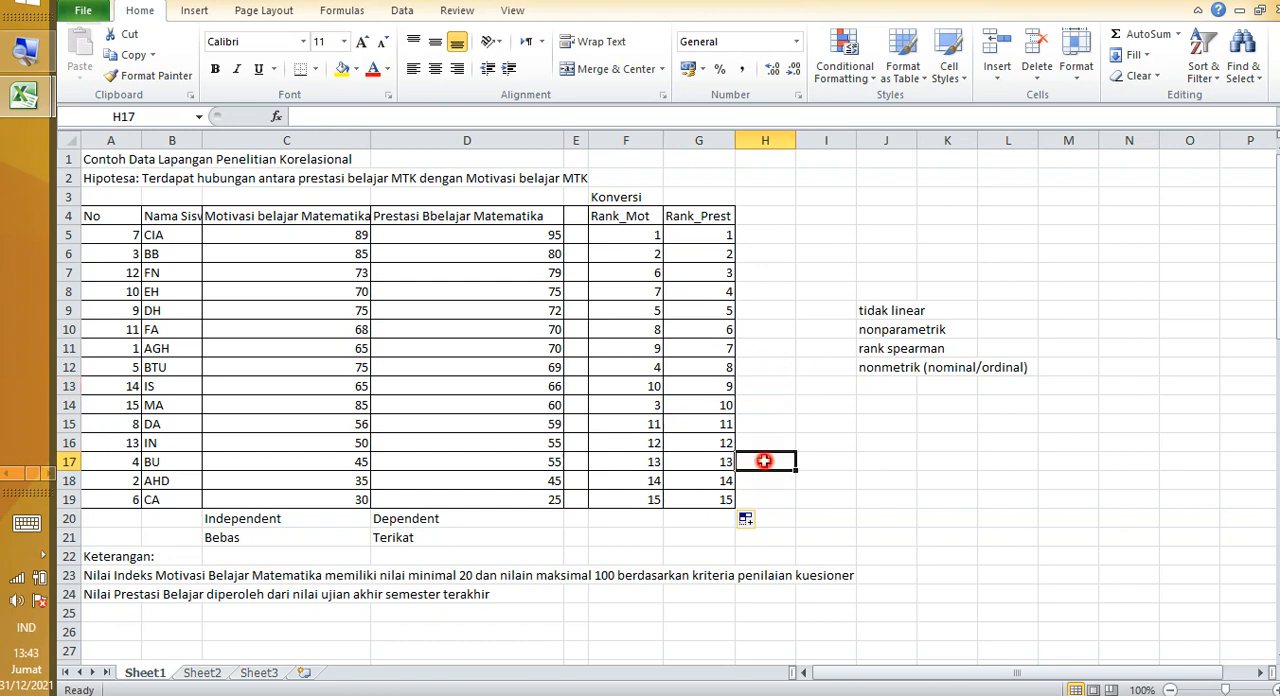
Step: Enter the label "ordinal" in G20, below the Rank_Prest column
drag(612, 218, 702, 486)
click(688, 366)
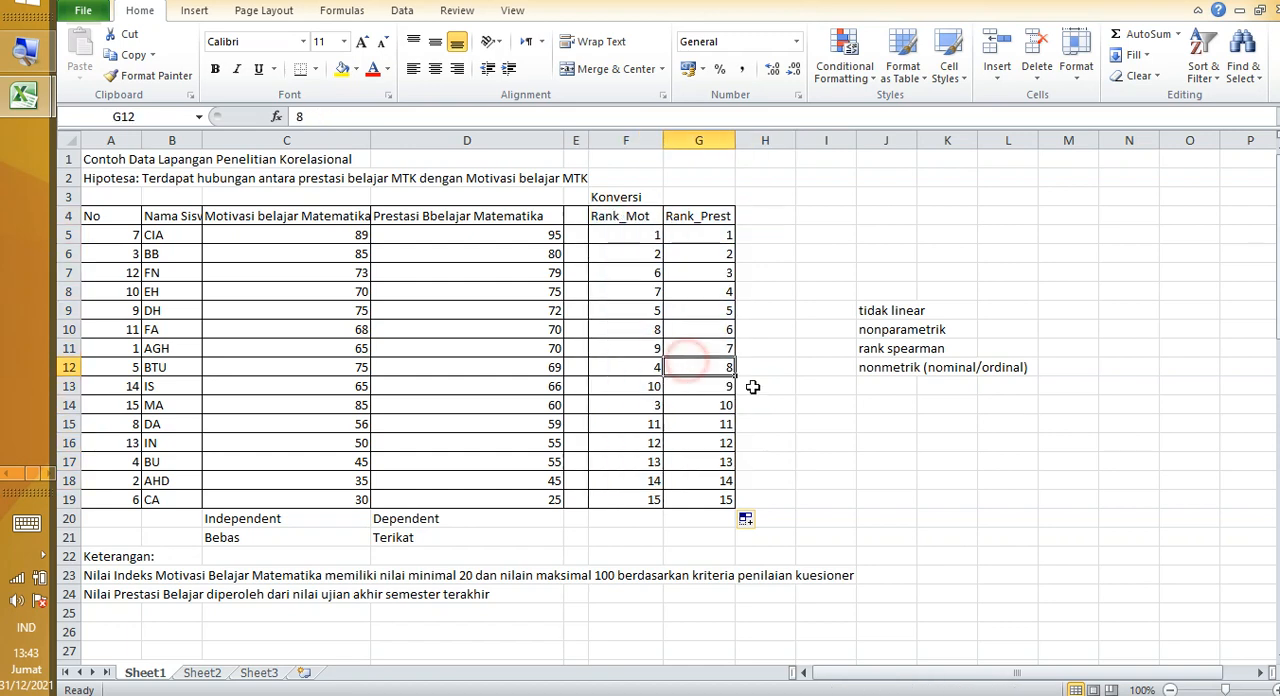
click(900, 352)
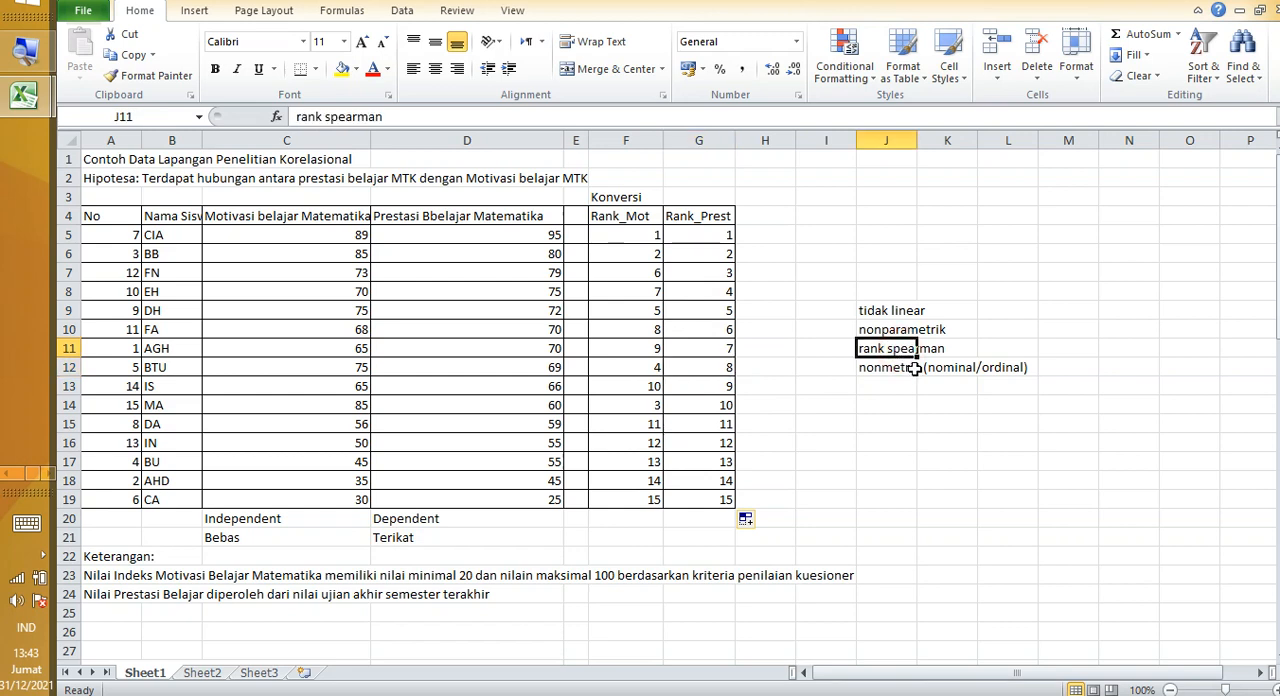
click(690, 518)
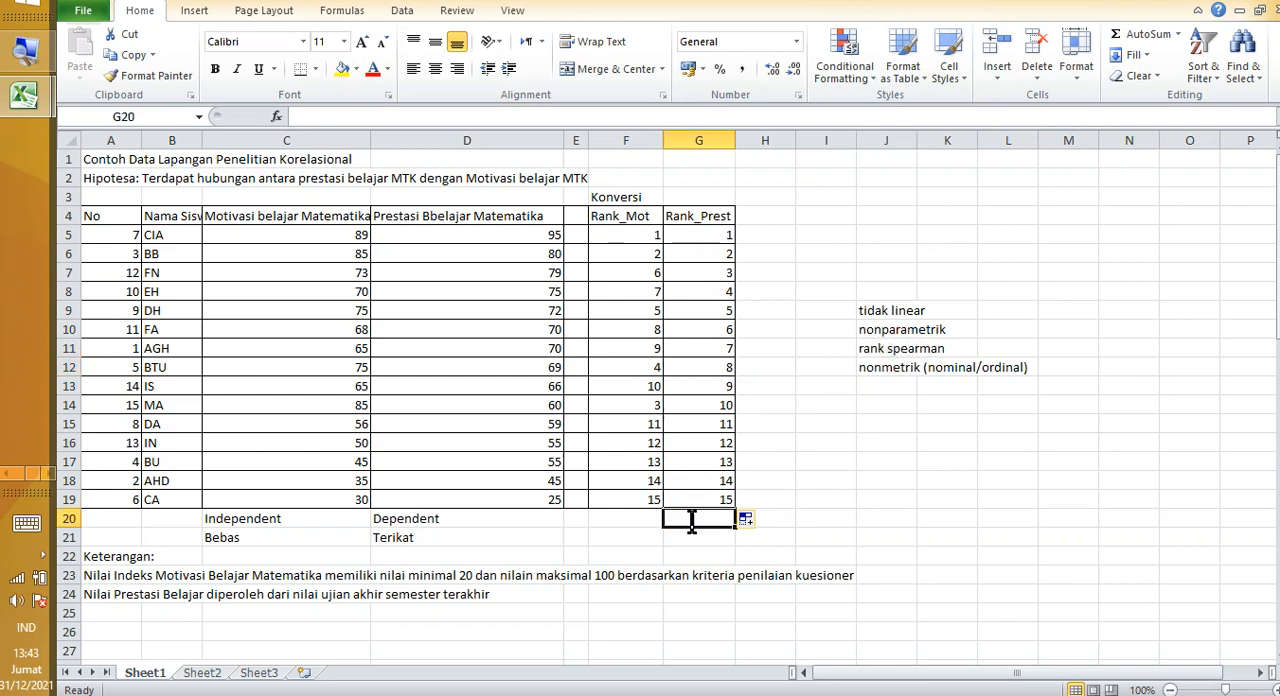
text(ordinal)
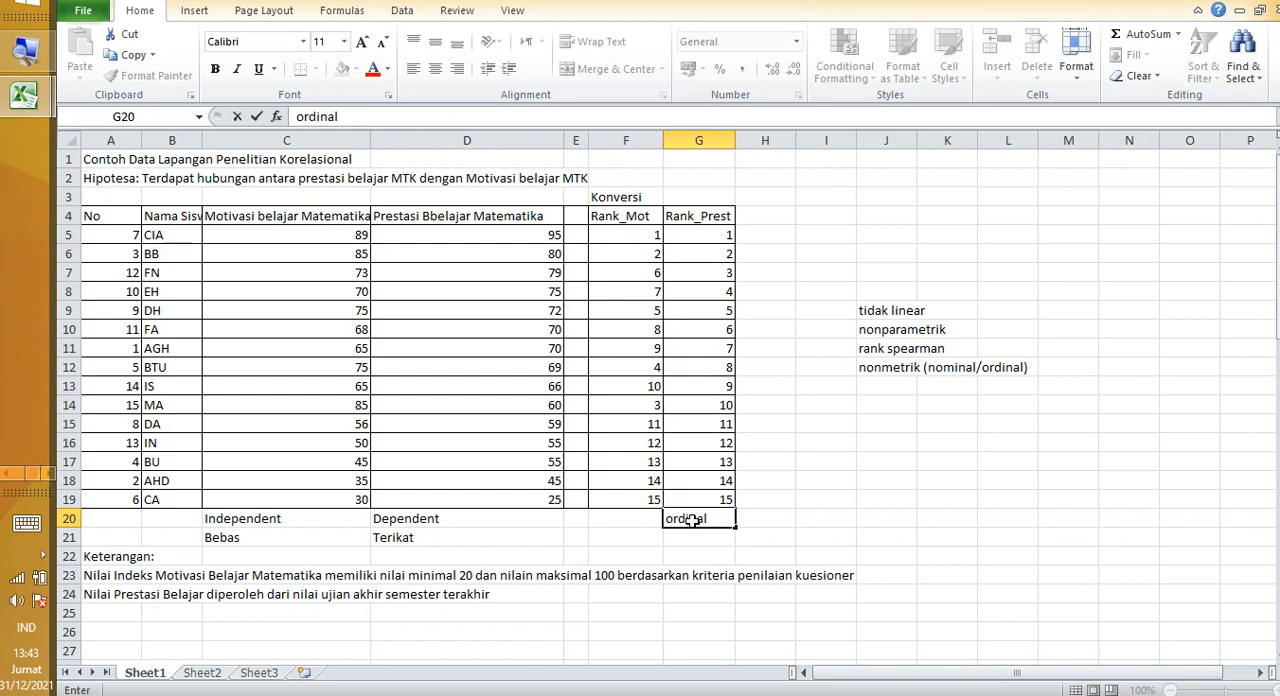
key(Return)
Step: Examine the paired Rank_Mot and Rank_Prest ranks per student, along with the notes on rank spearman and nonmetric data
click(616, 291)
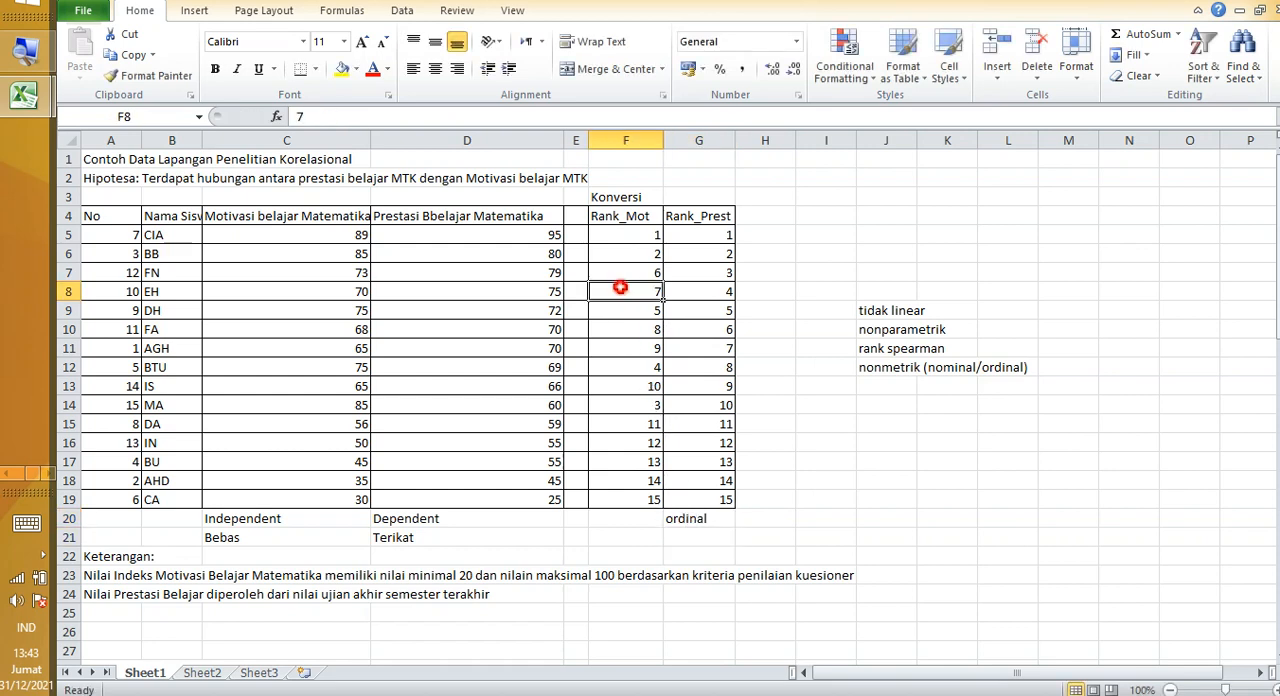
click(610, 234)
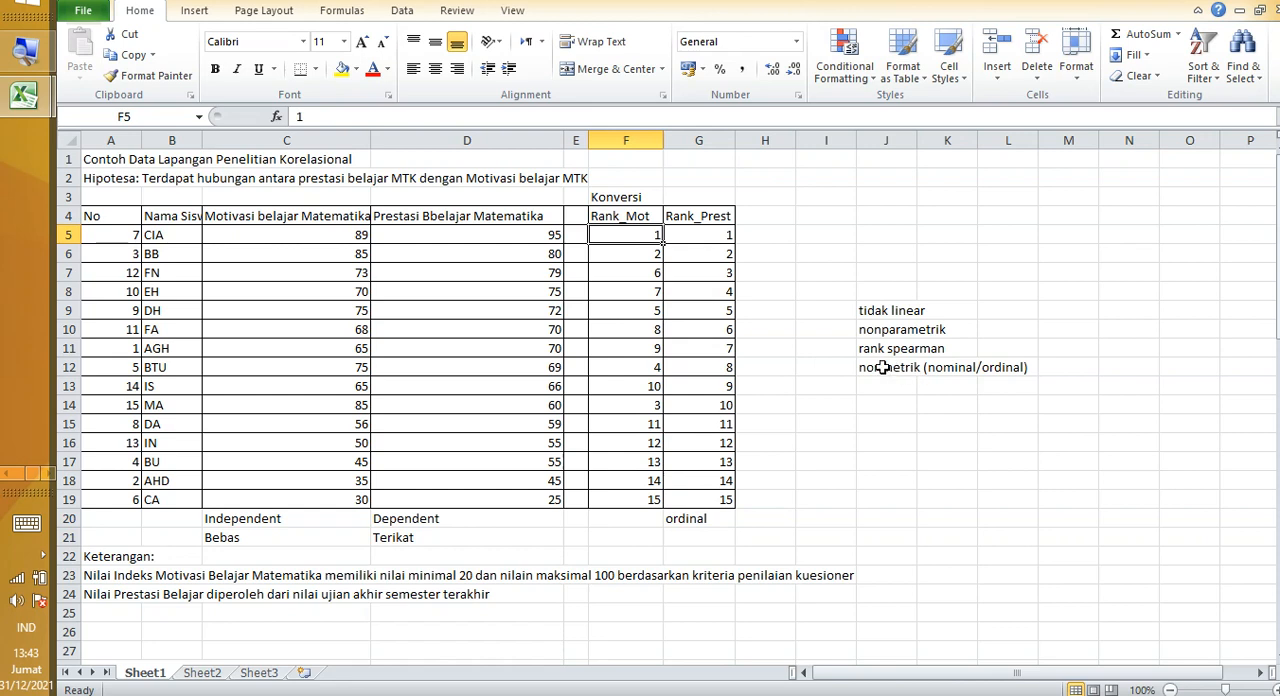
drag(882, 368, 1018, 368)
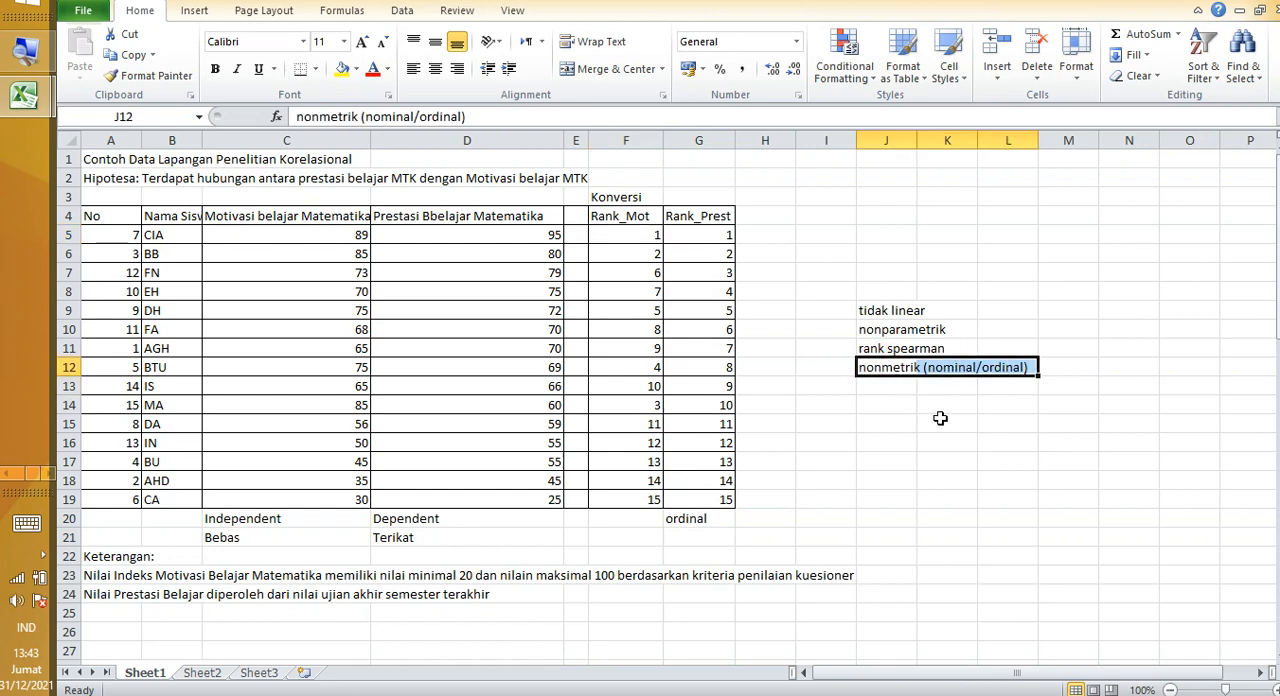
click(888, 354)
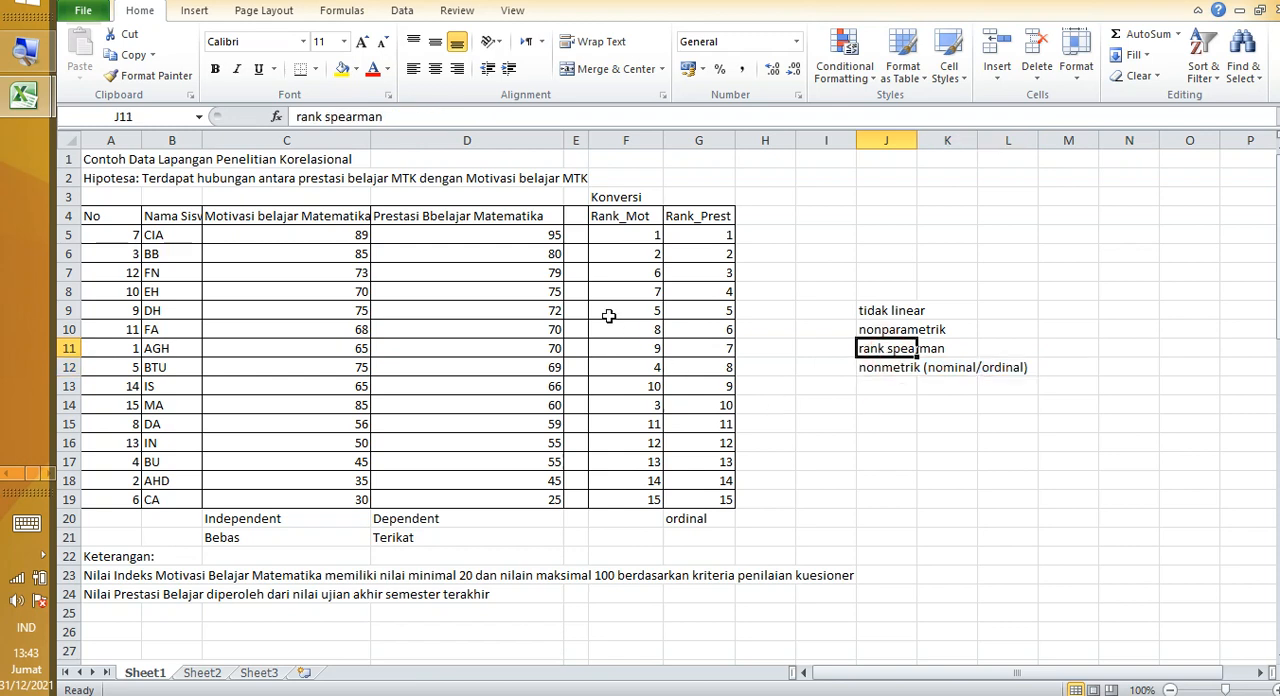
drag(618, 230, 704, 505)
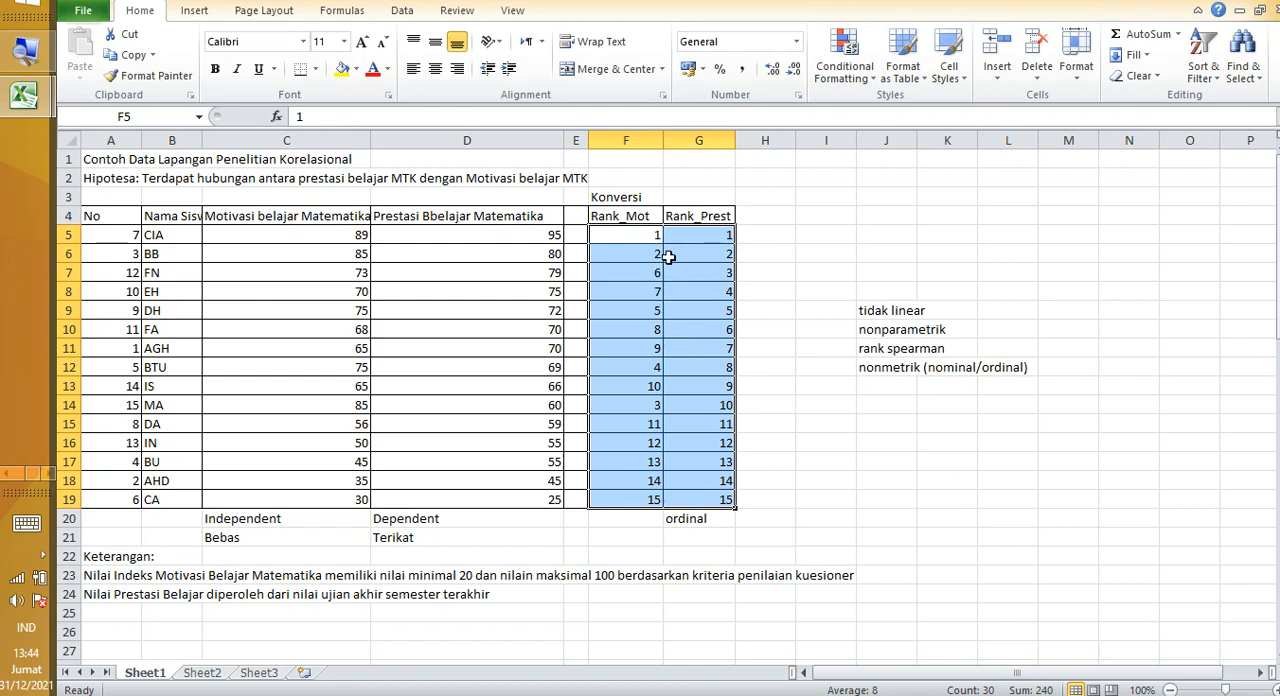
click(652, 292)
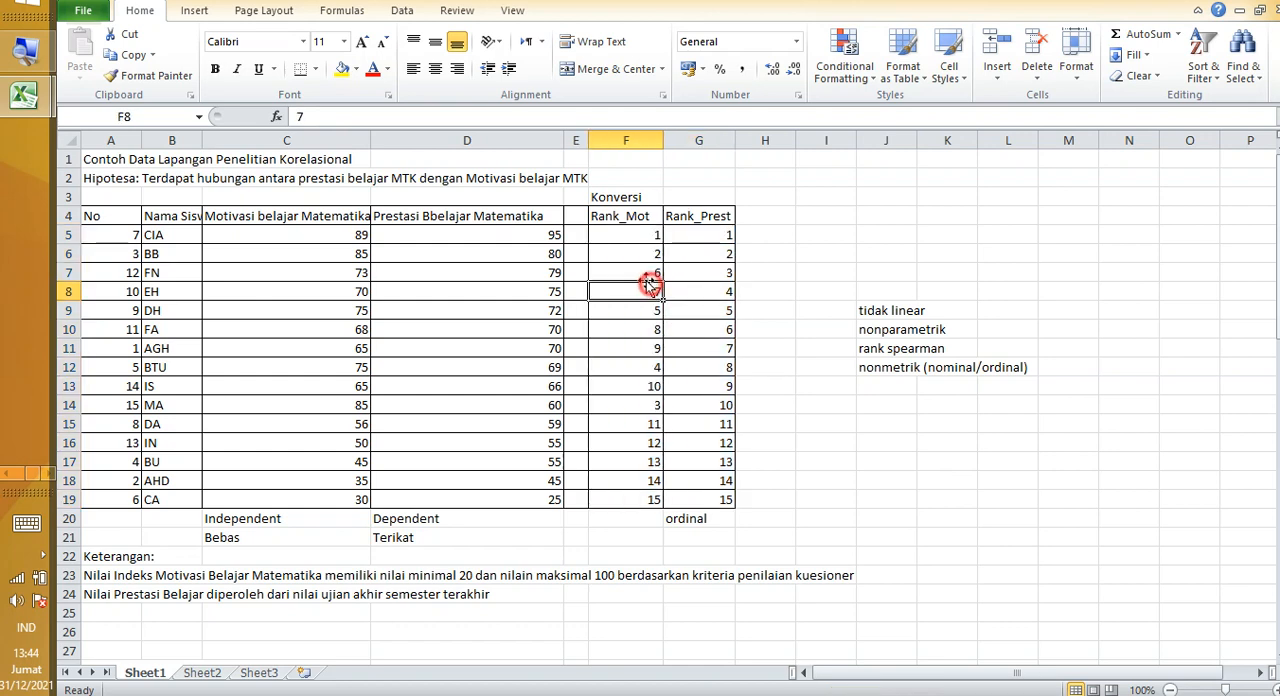
click(624, 240)
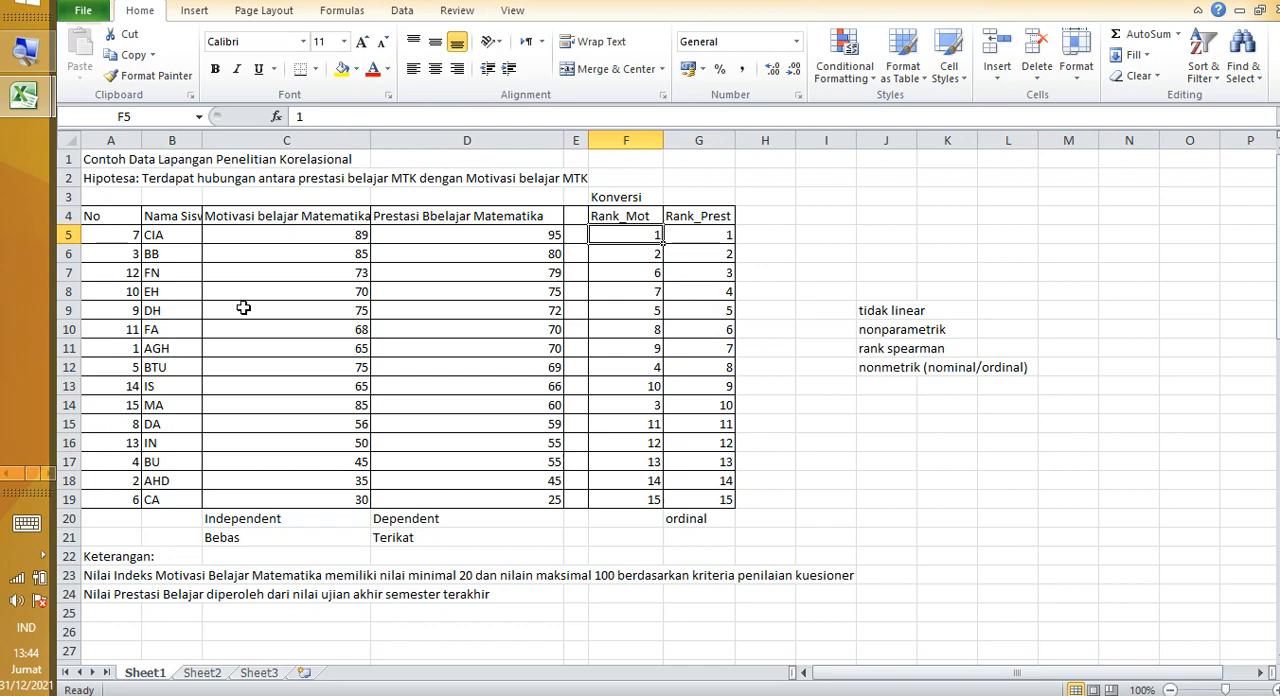
click(162, 238)
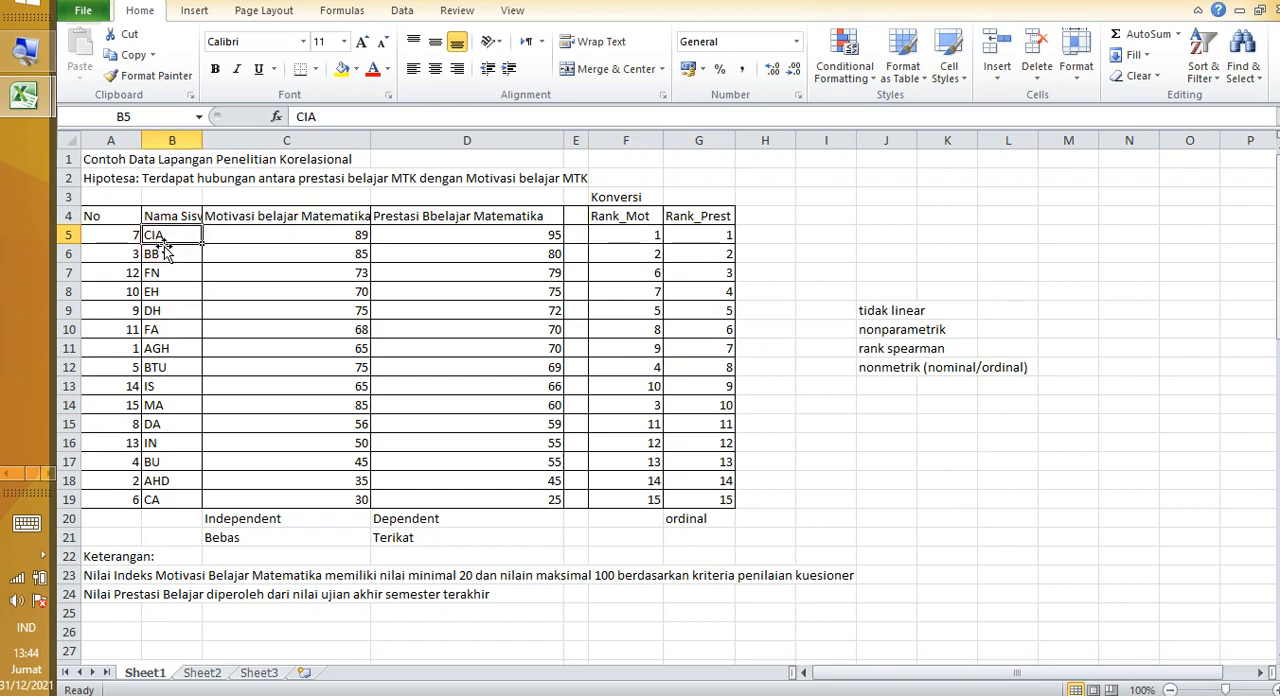
click(614, 235)
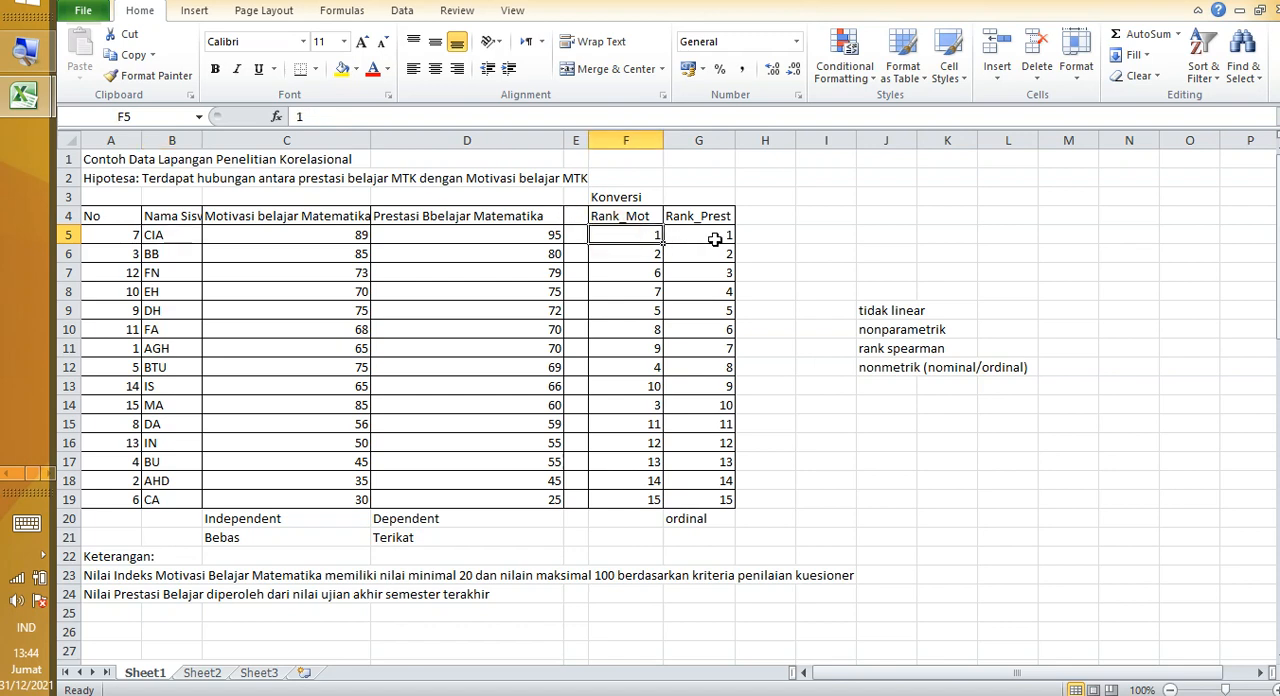
click(714, 241)
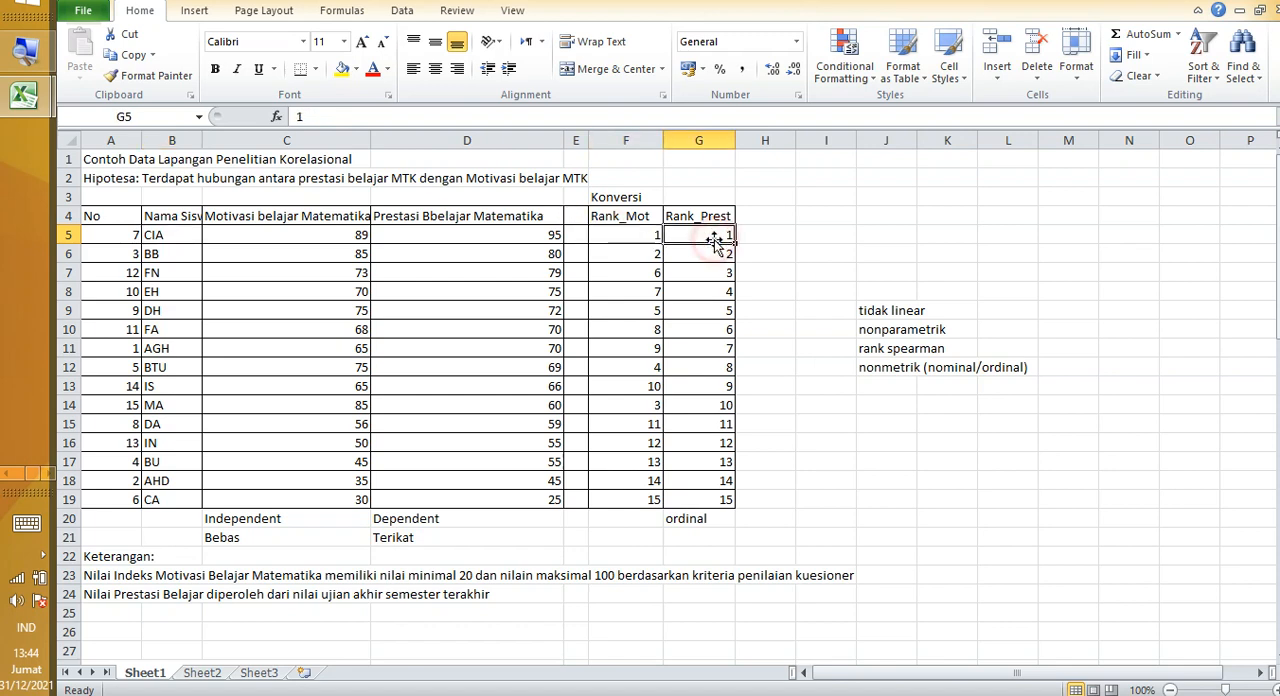
click(647, 277)
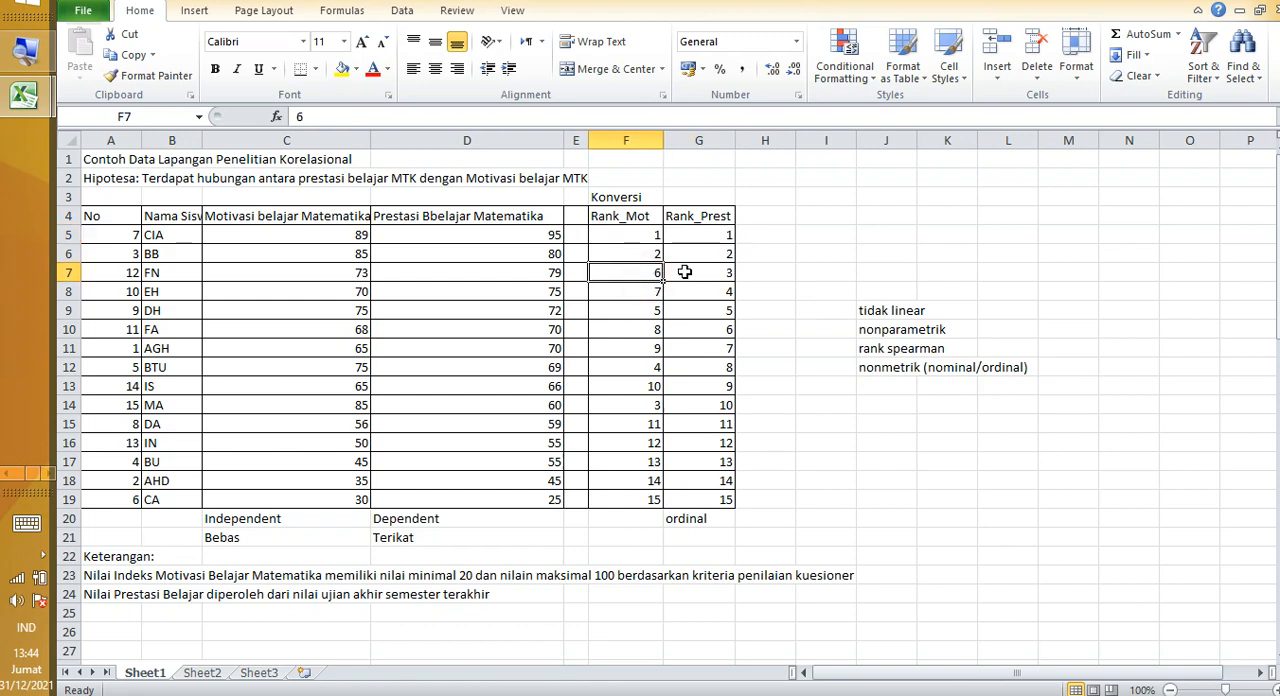
Step: Compare the scores and ranks of the student in row 7, and highlight the rank range F5:G19
click(684, 272)
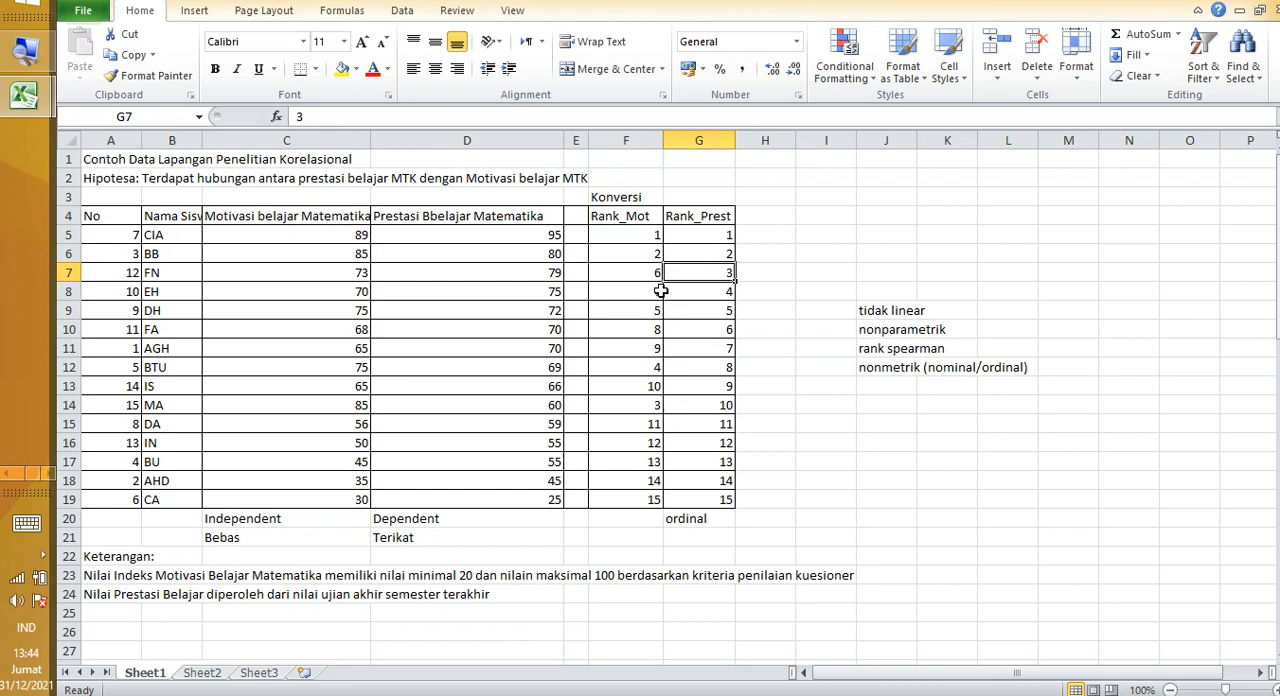
click(360, 277)
click(405, 272)
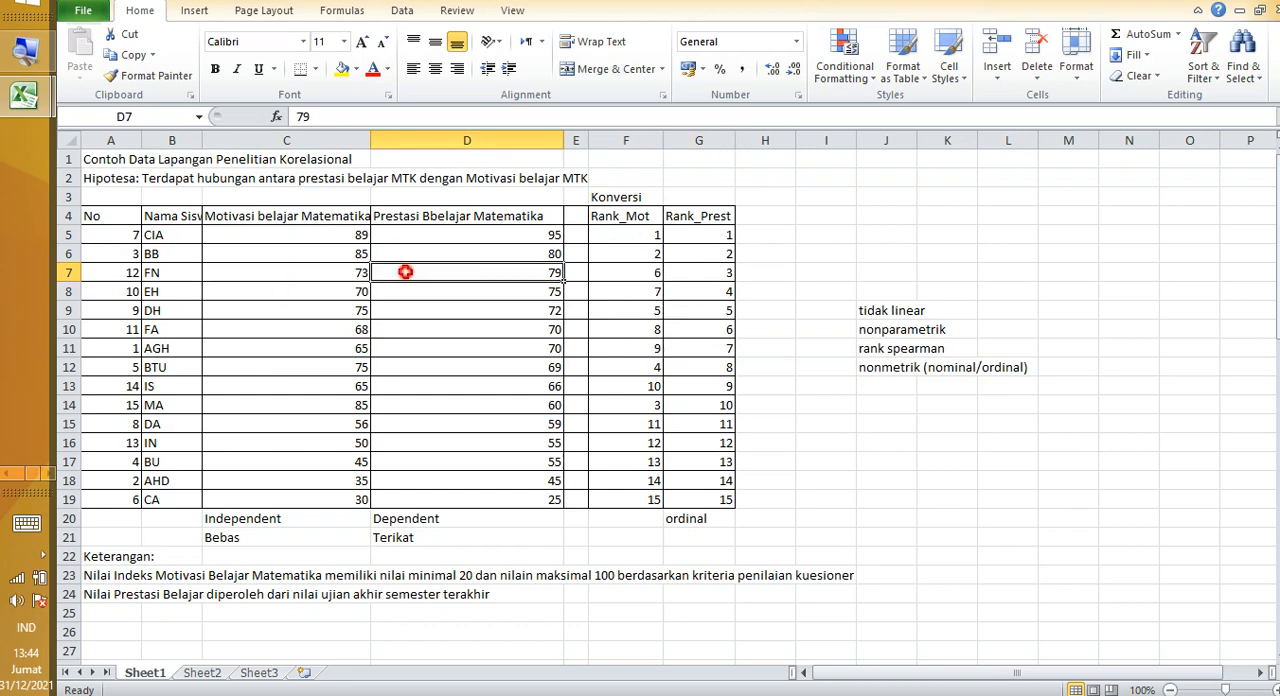
drag(610, 236, 684, 494)
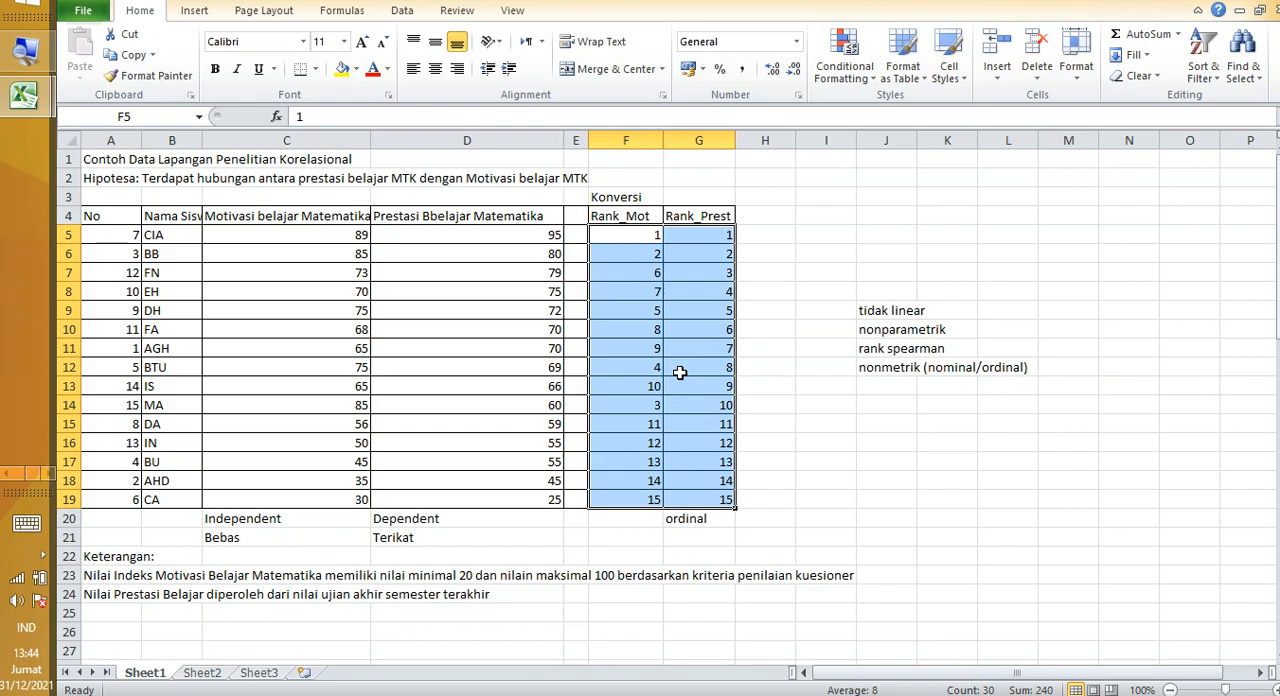
Step: Switch to the SPSS data editor and open its Variable View
key(alt+Tab)
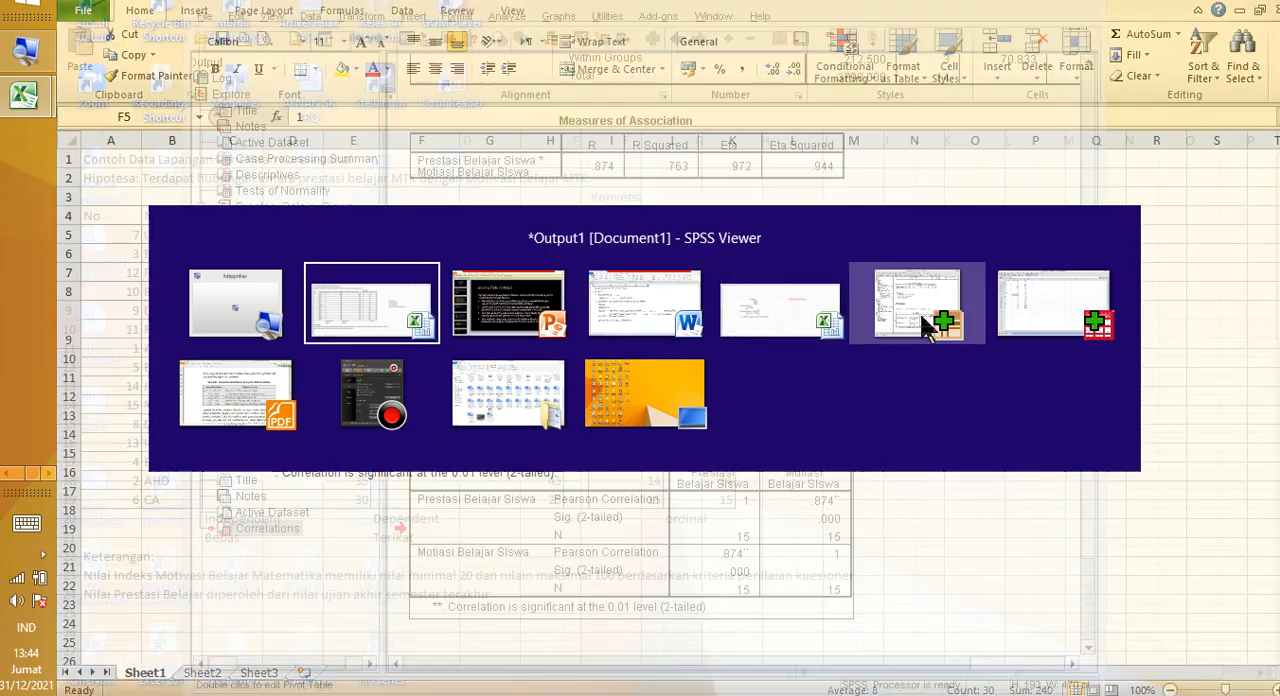
click(993, 307)
click(385, 249)
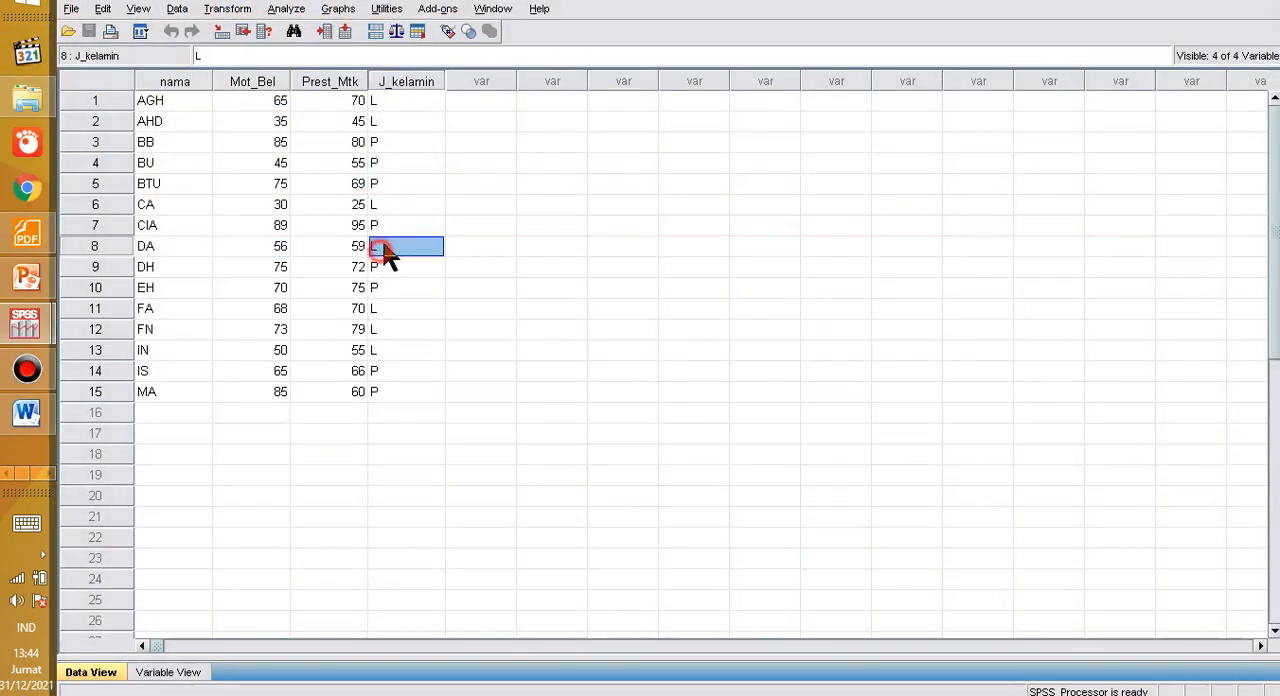
click(478, 100)
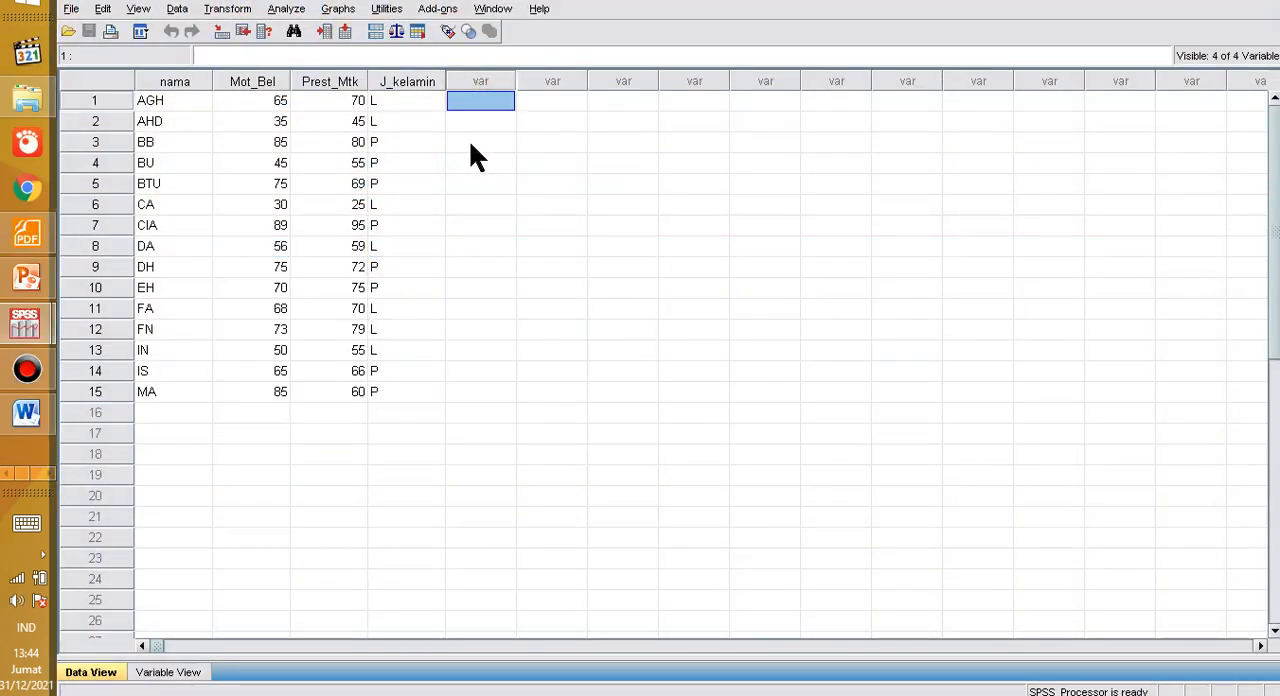
click(168, 672)
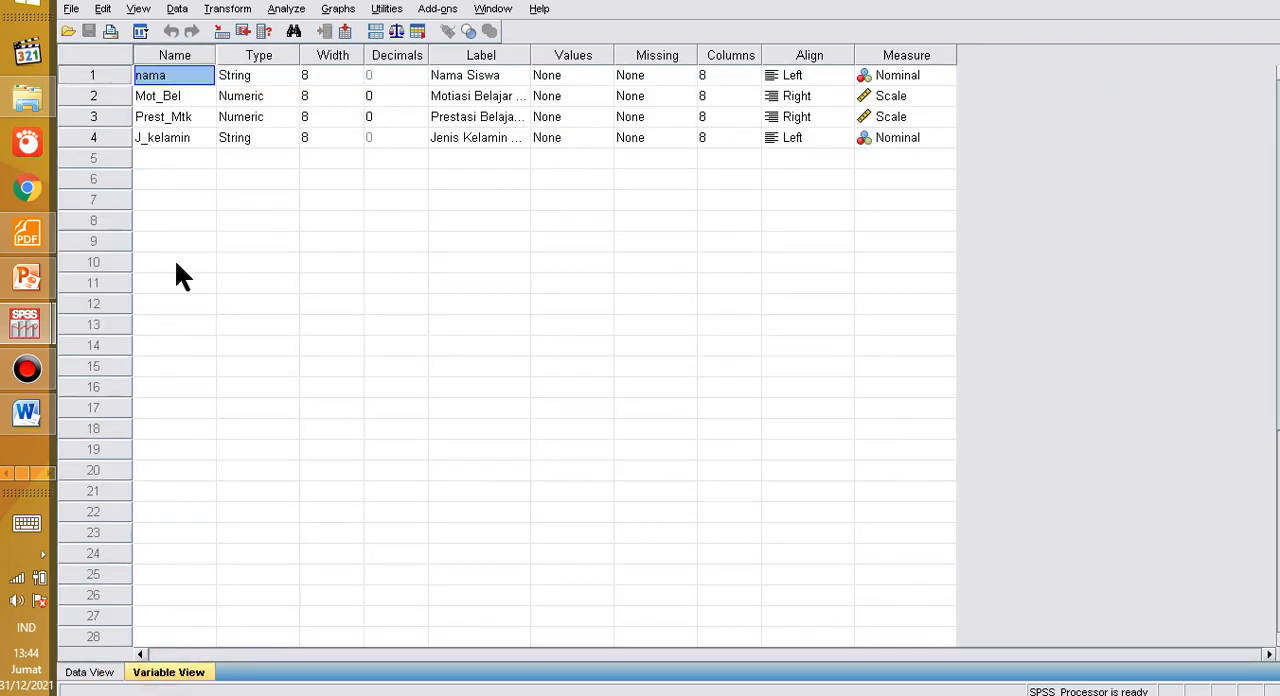
Step: Add a new variable named Rank_Mot in row 5, below J_kelamin
click(167, 160)
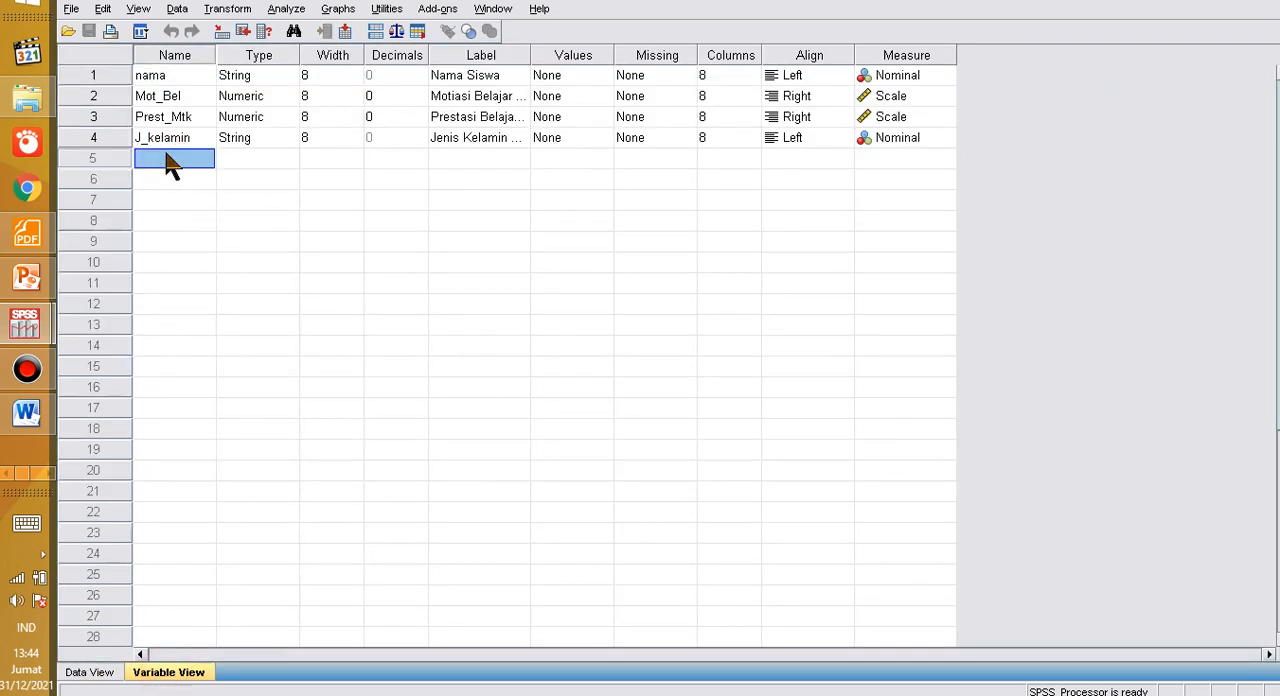
click(167, 158)
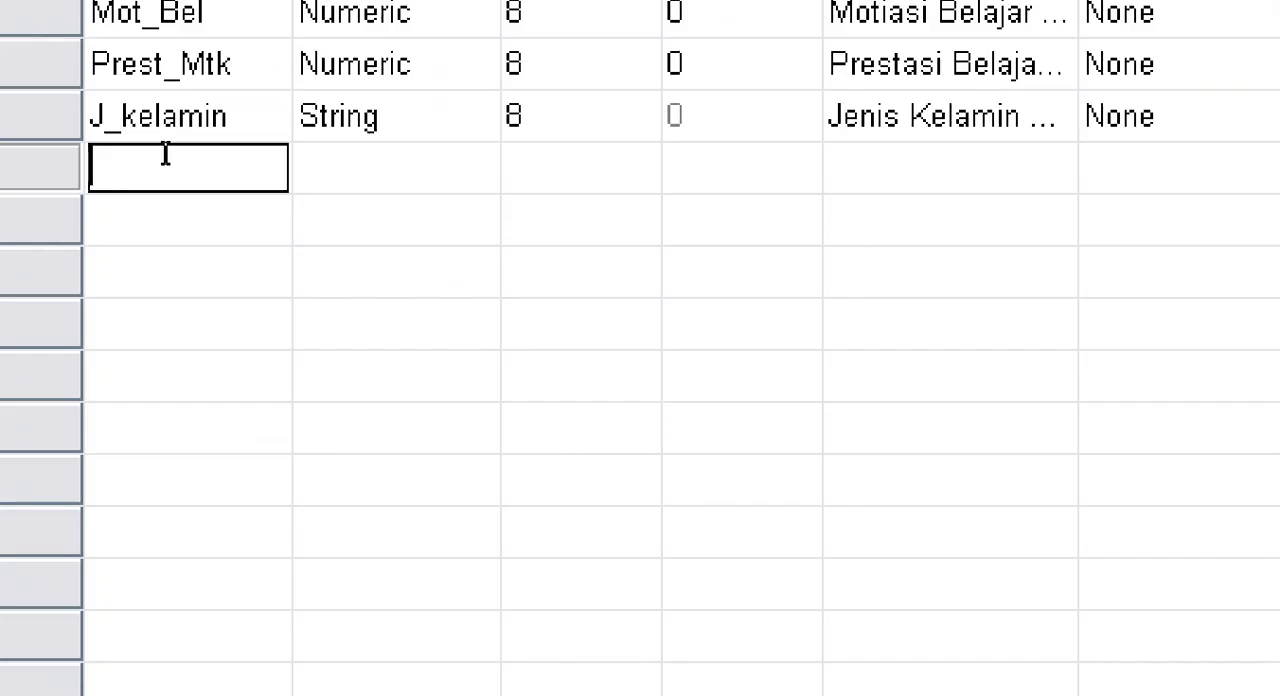
text(Ra)
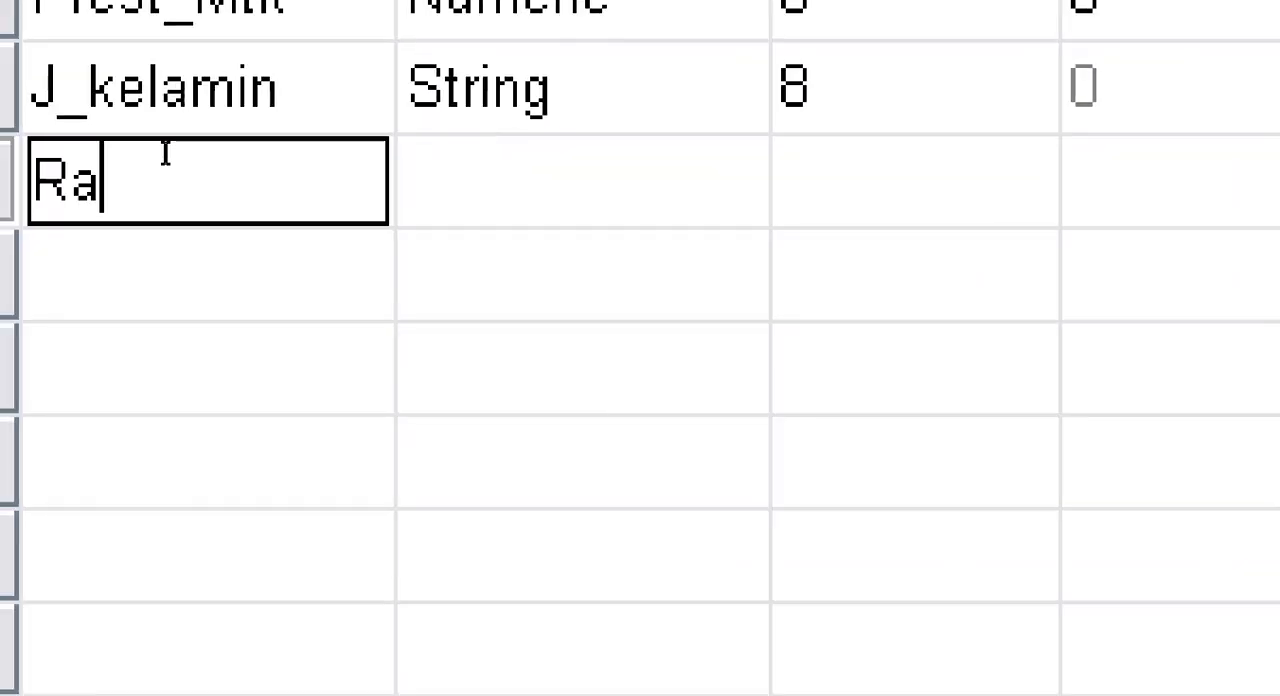
text(nk_Mot)
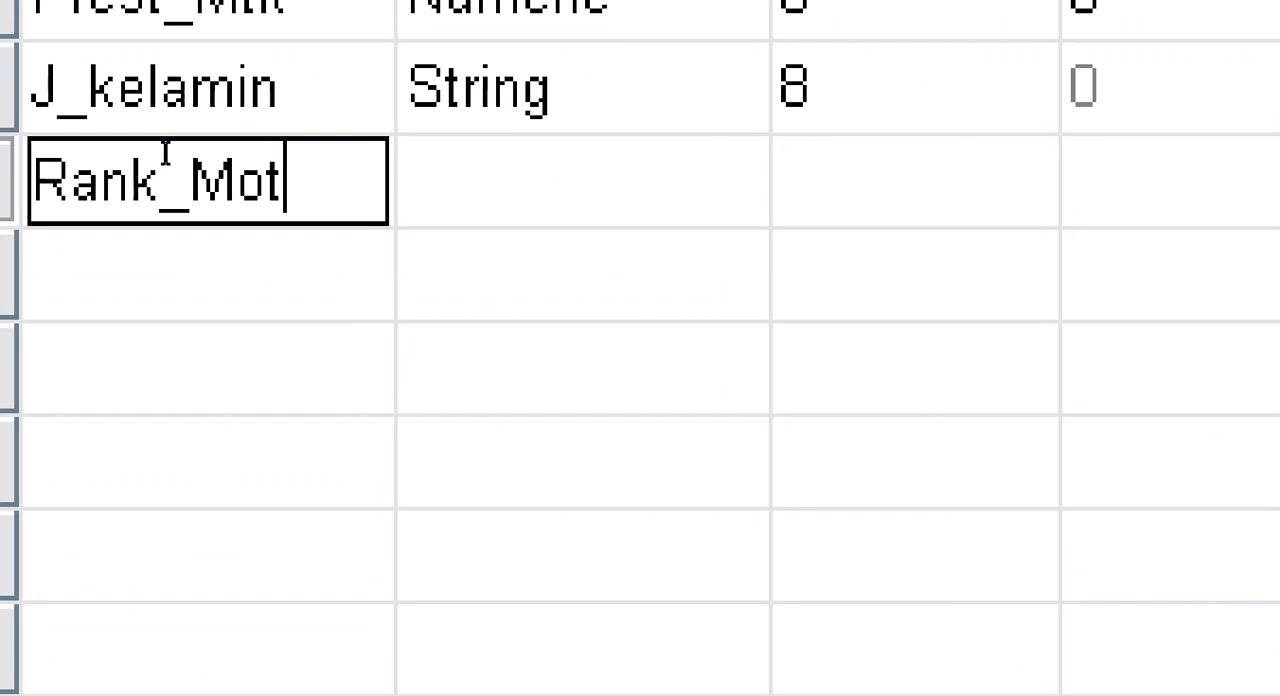
key(Tab)
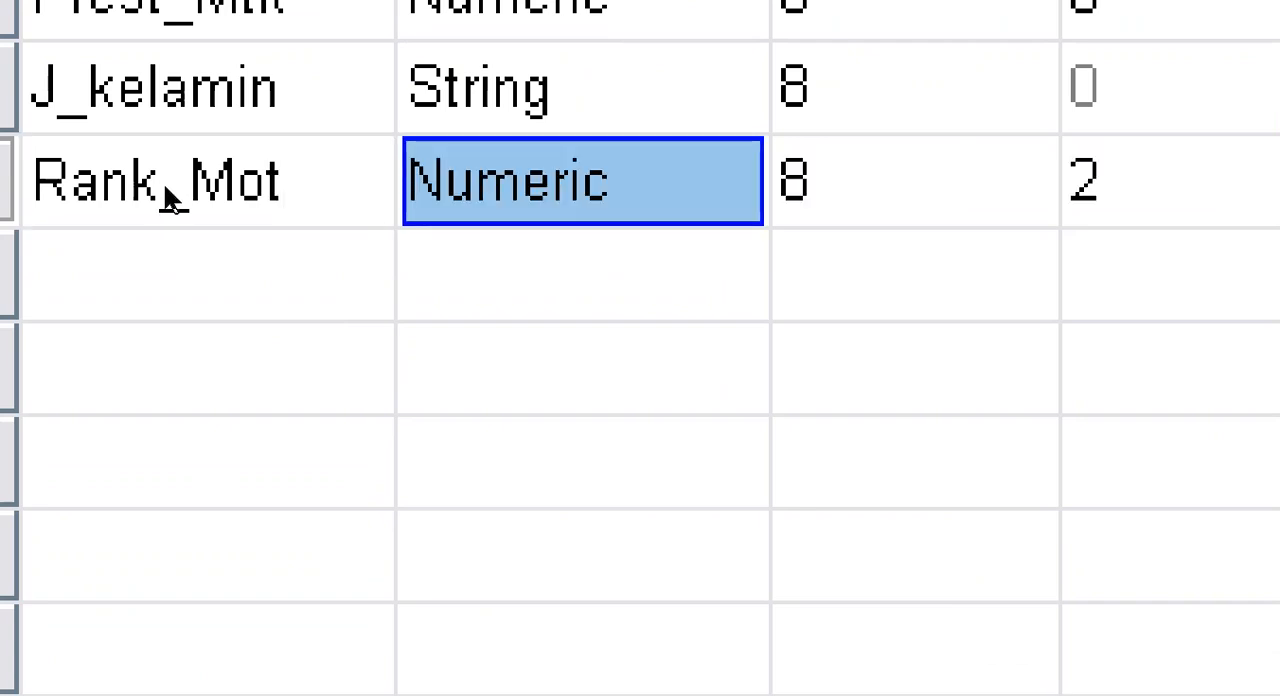
Step: Add a second new variable named Rank_Prestasi in row 6, below Rank_Mot
key(Return)
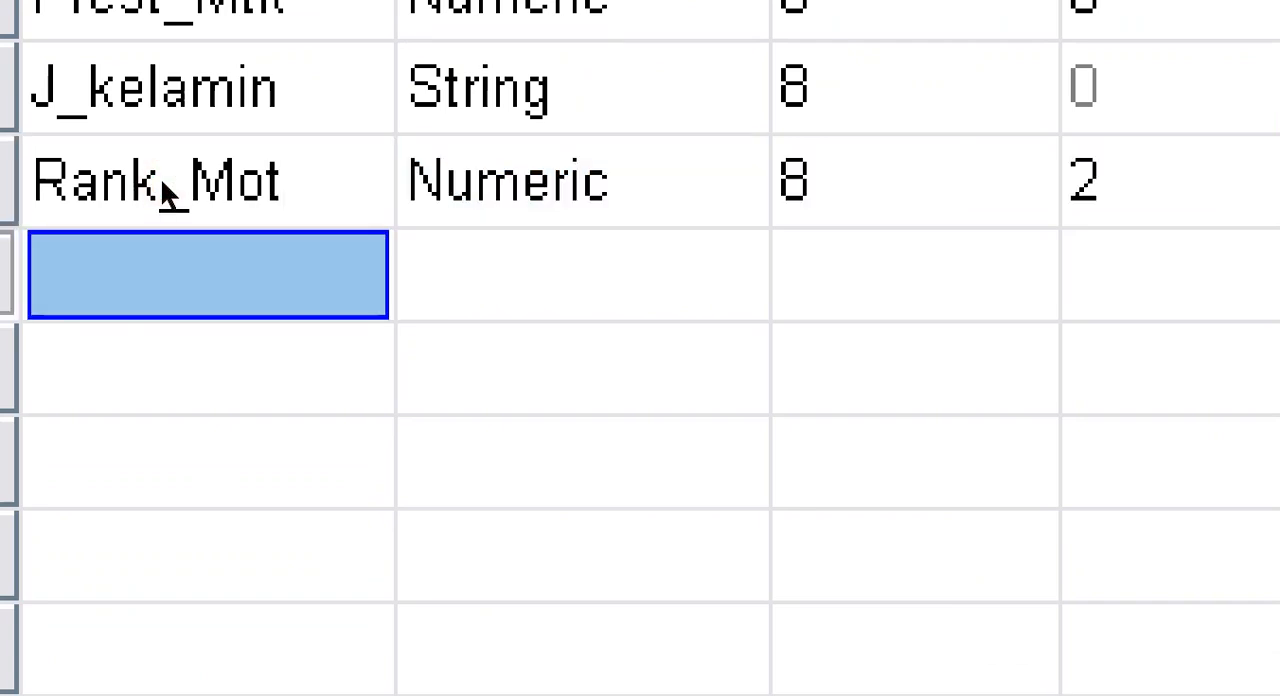
text(Rank_)
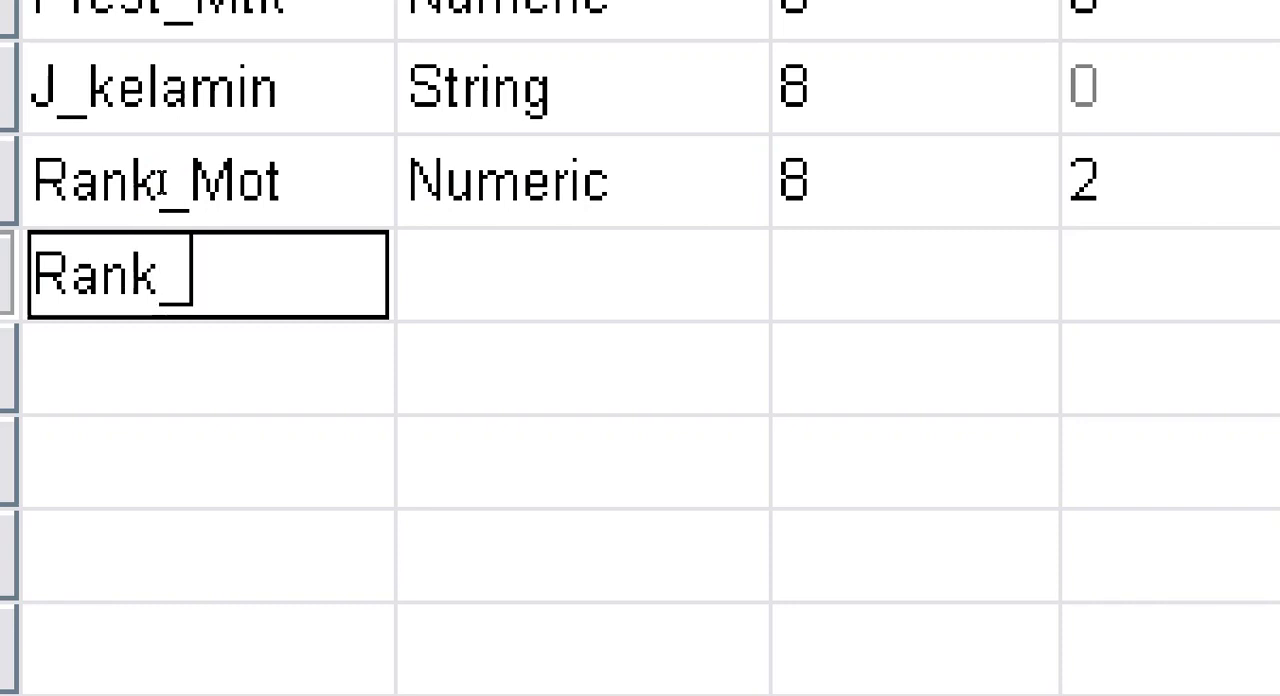
text(Prestasi)
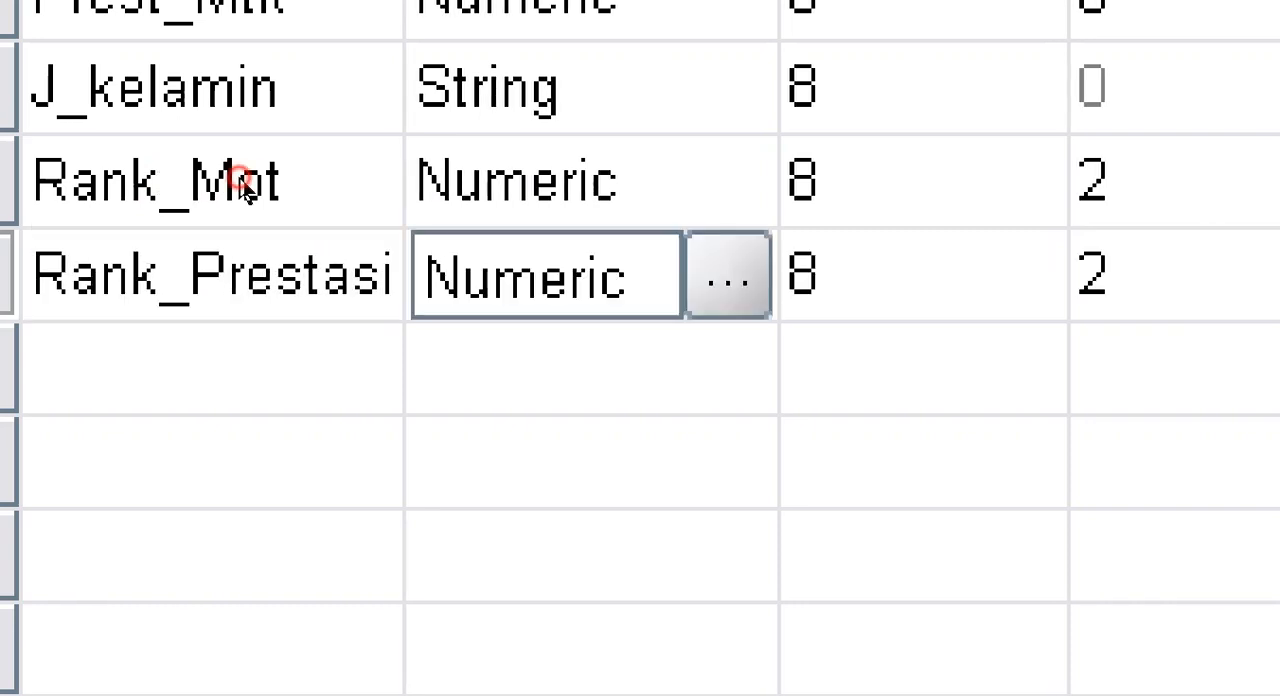
key(Tab)
key(Tab)
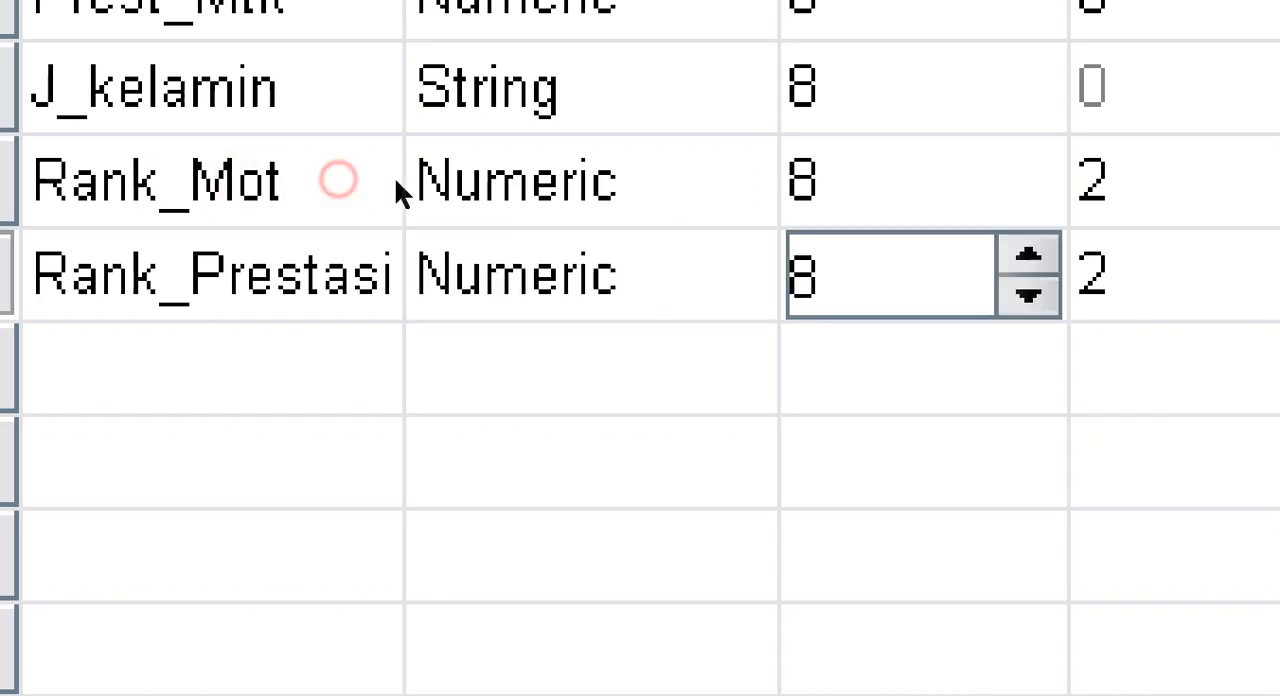
key(Tab)
key(Tab)
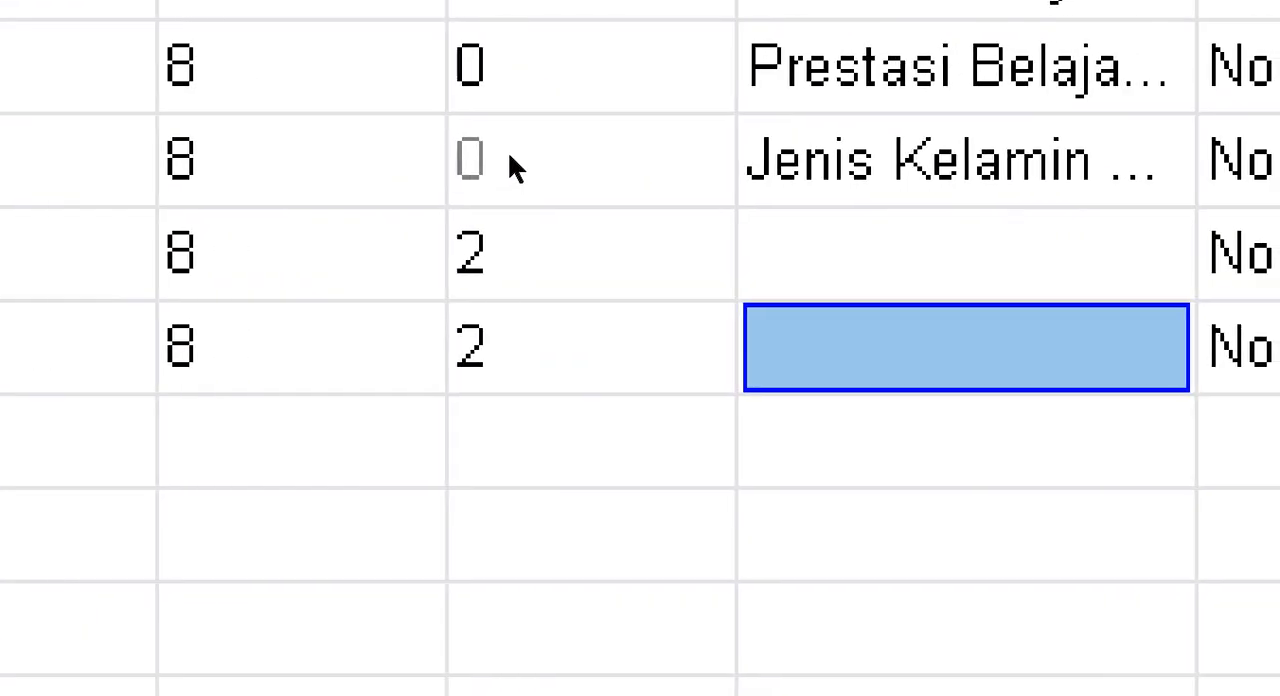
Step: Label the Rank_Mot variable "Ranking Motiasi Belajar Siswa"
click(508, 152)
double_click(508, 152)
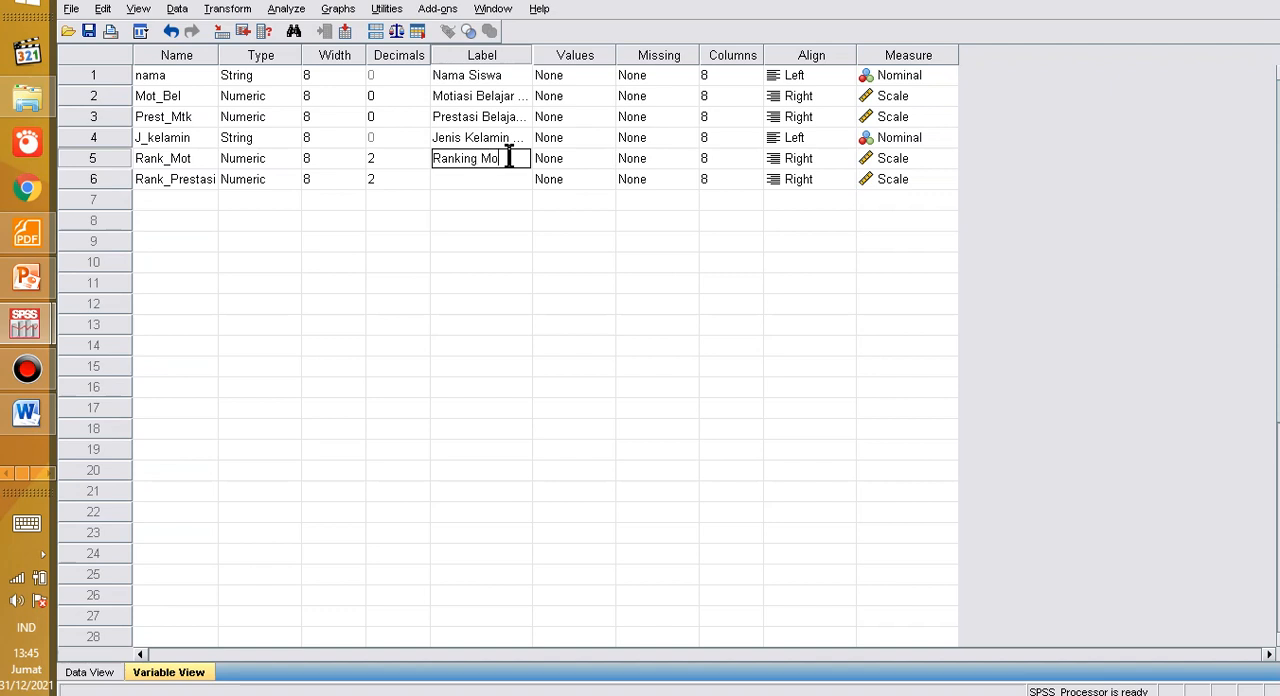
text(Ranking Motiasi Belajar Sis)
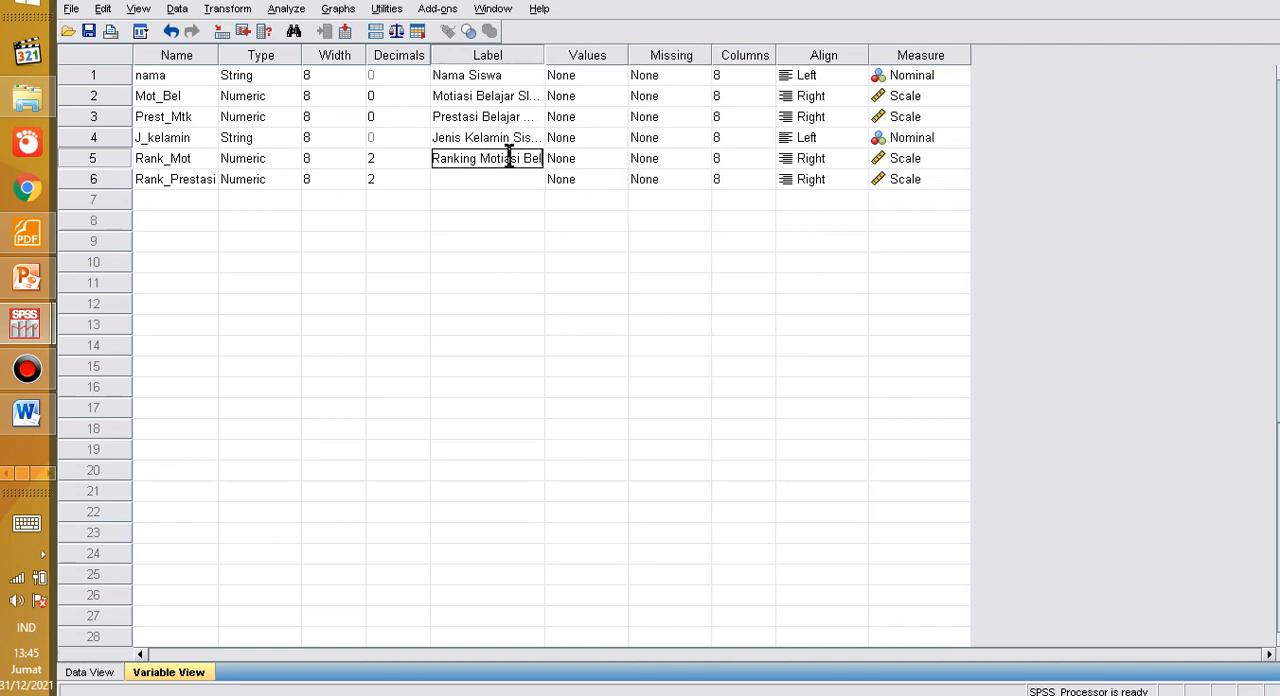
text(wa)
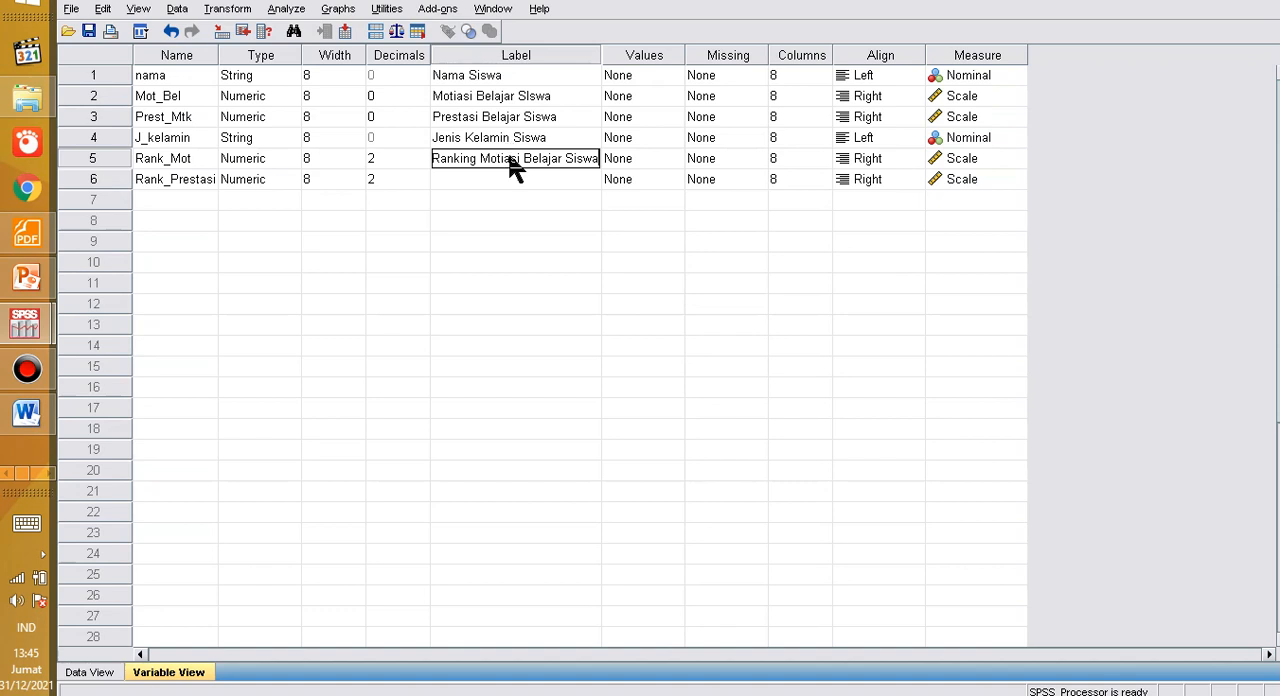
key(Tab)
Step: Label the Rank_Prestasi variable "Ranking Prestasi MTK SIswa"
click(446, 182)
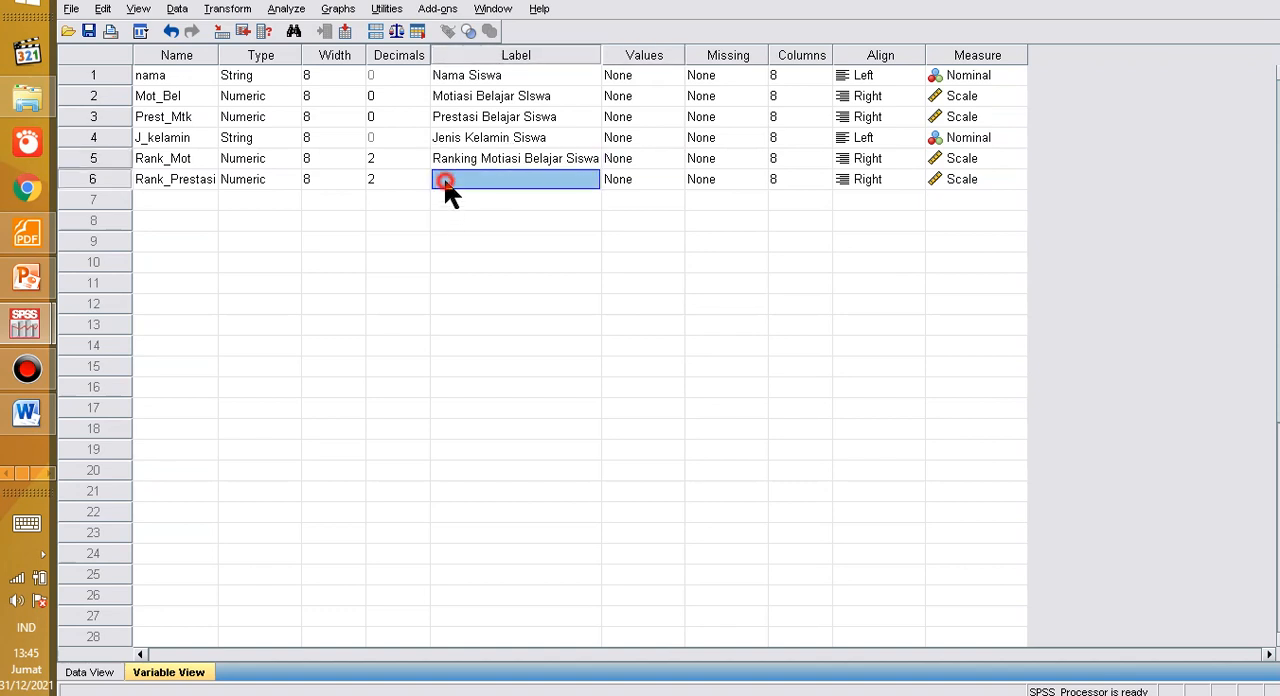
text(Ranking Prestasi MTK Siswa)
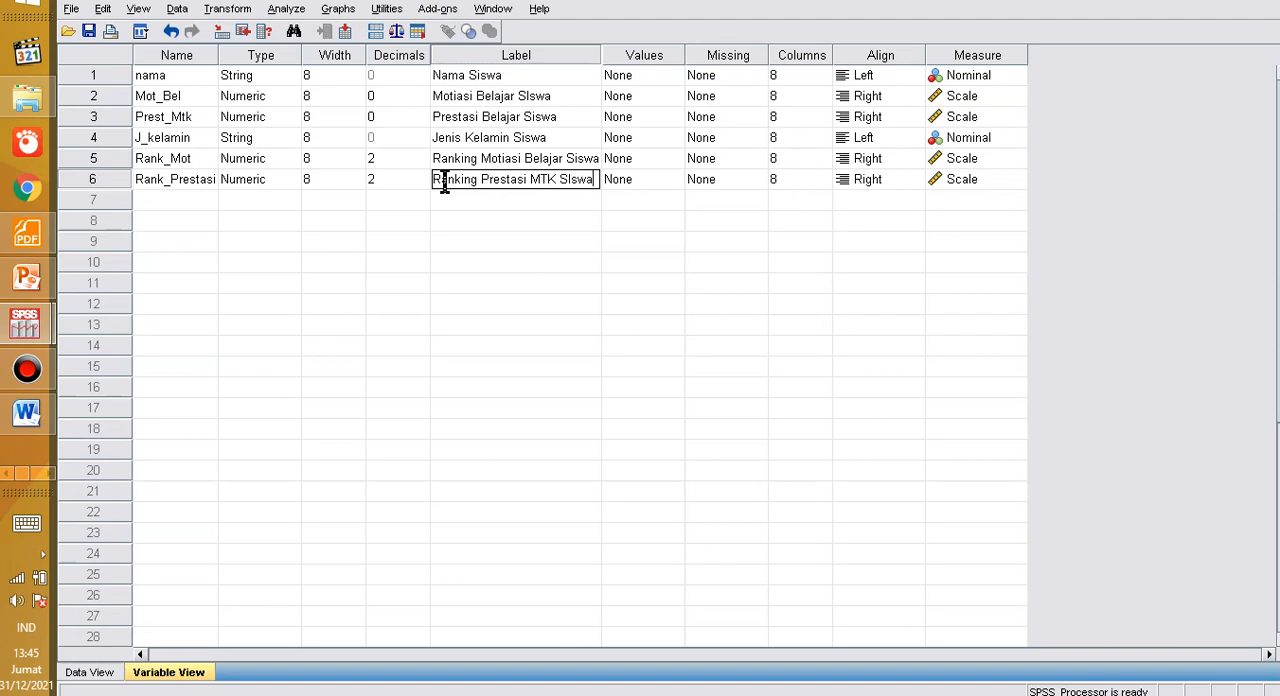
key(Tab)
click(481, 228)
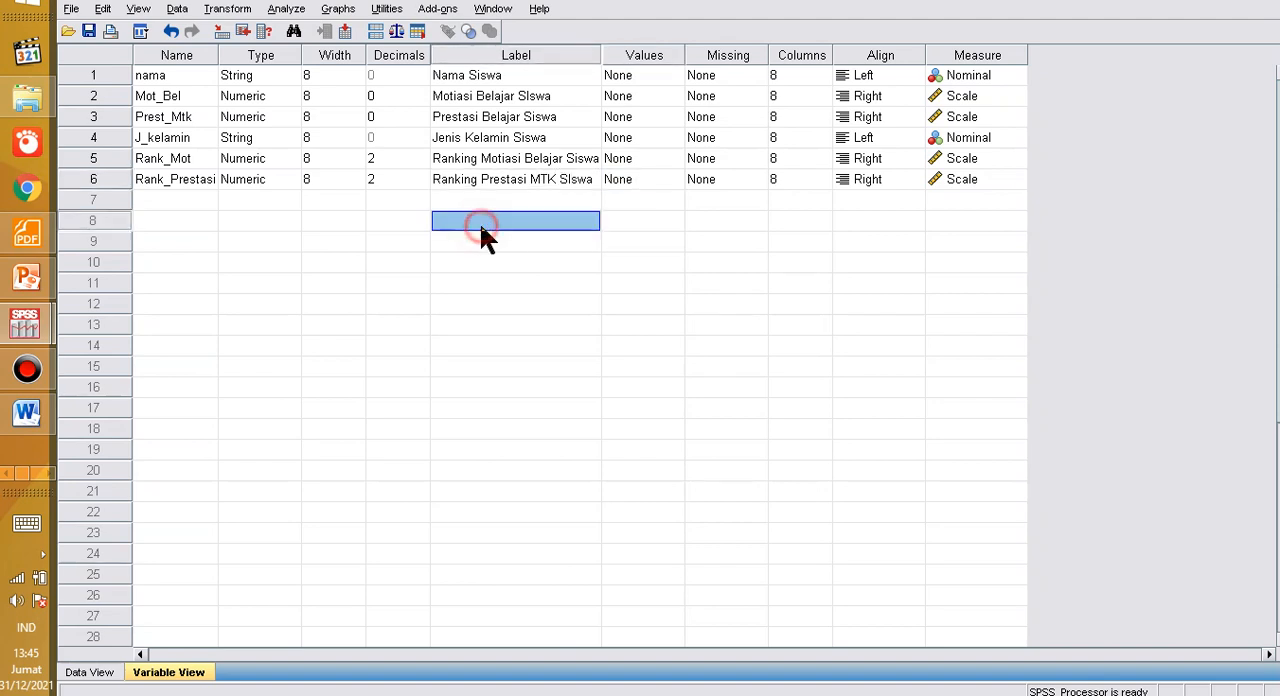
click(465, 185)
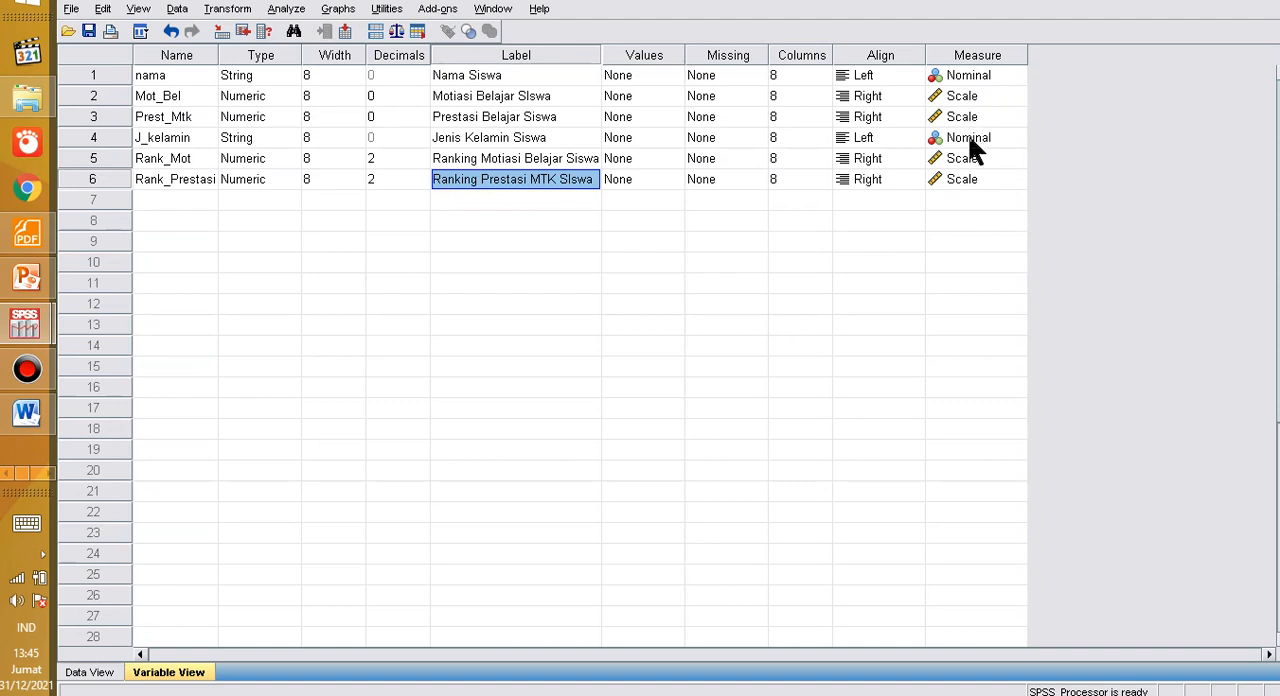
Step: Set the measurement level of both Rank_Mot and Rank_Prestasi to Ordinal
click(965, 161)
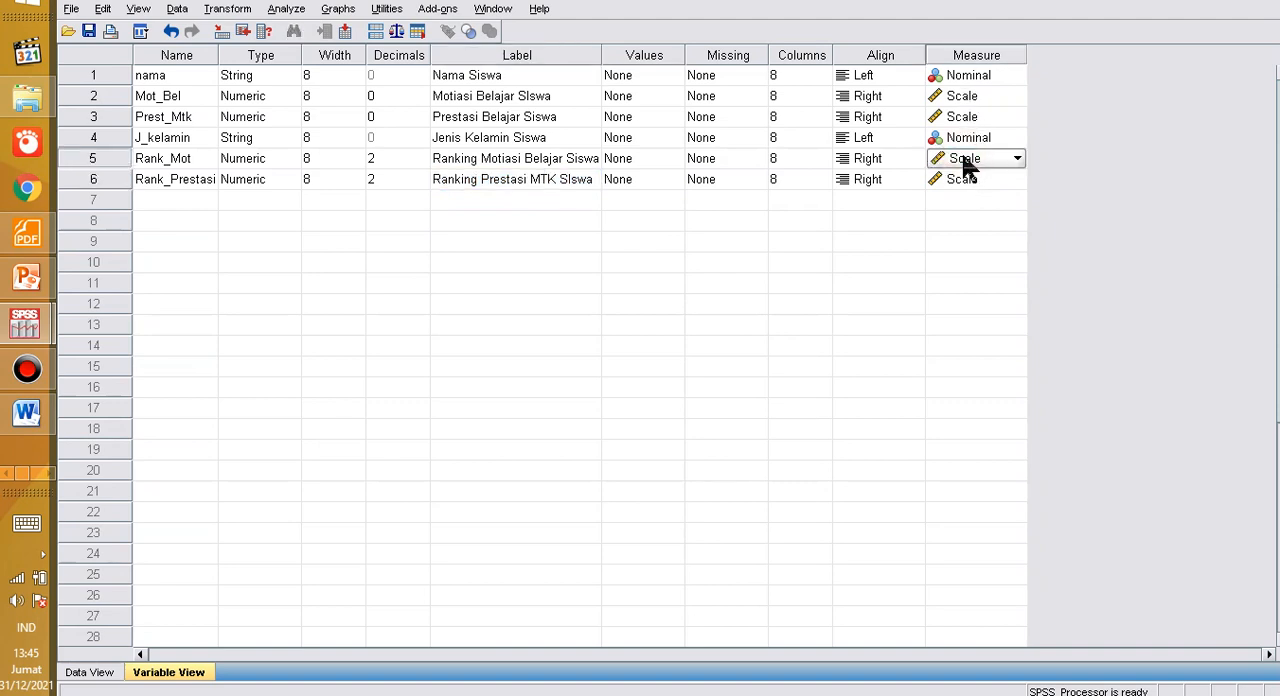
click(1017, 160)
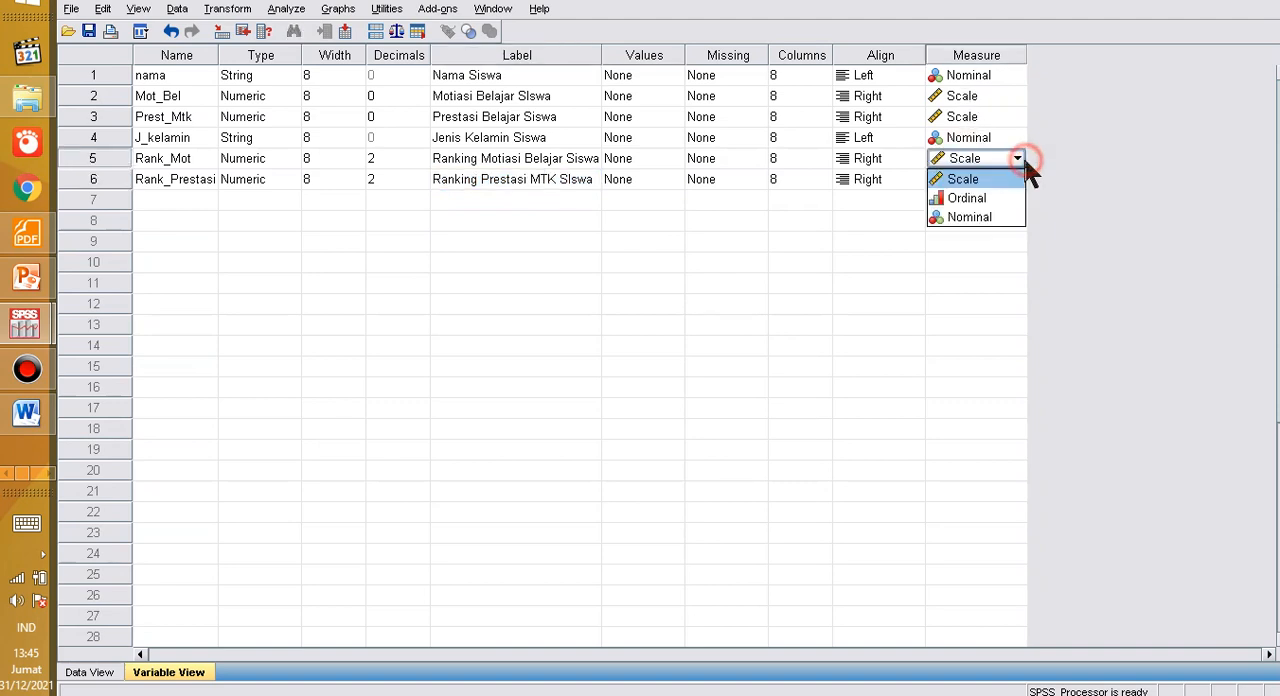
click(988, 200)
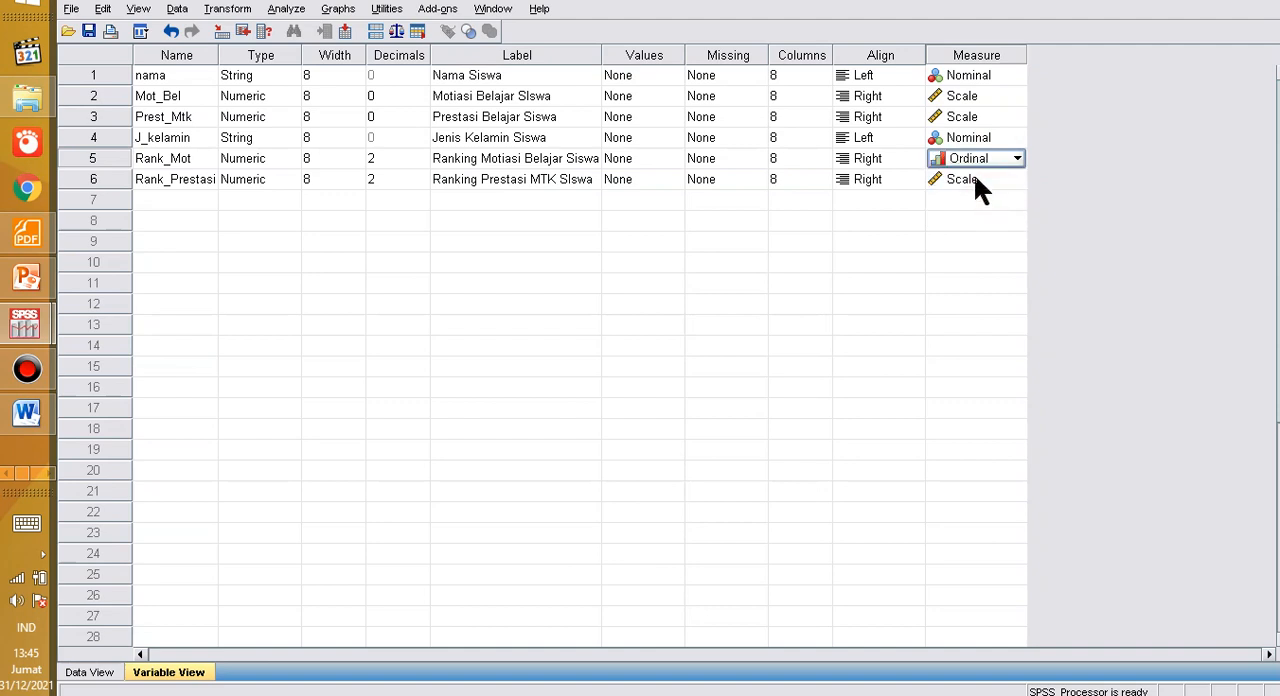
click(1006, 182)
click(1015, 181)
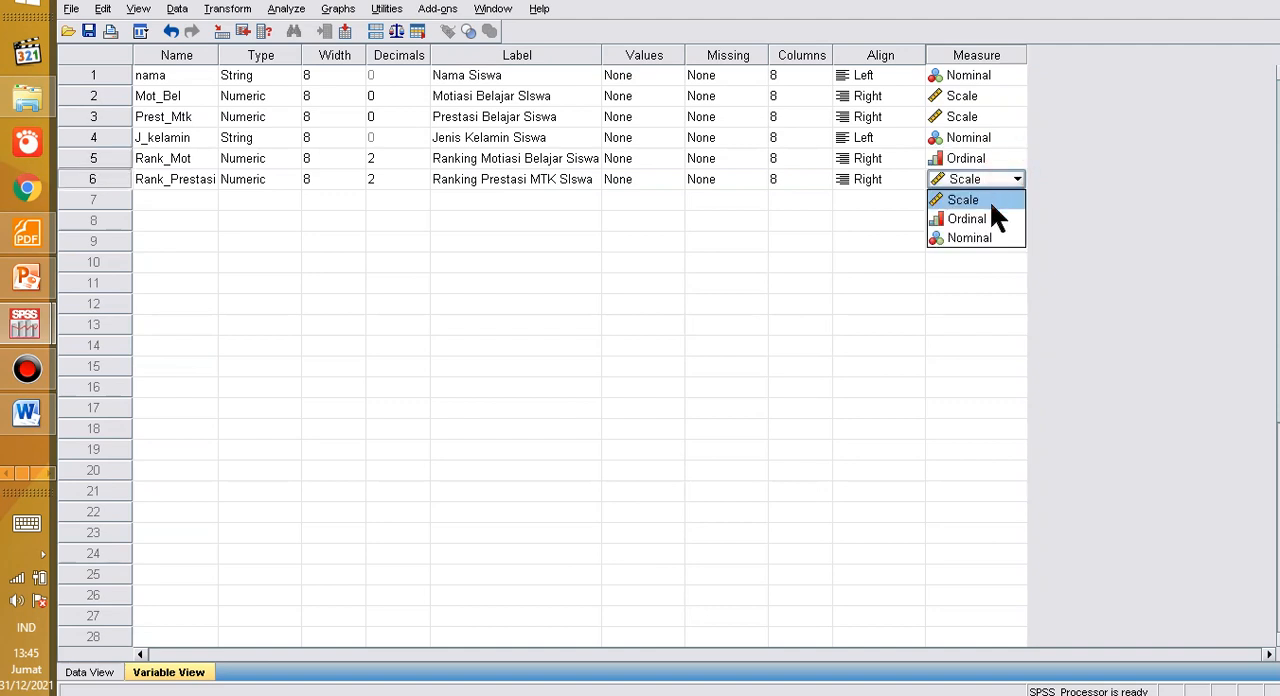
click(993, 220)
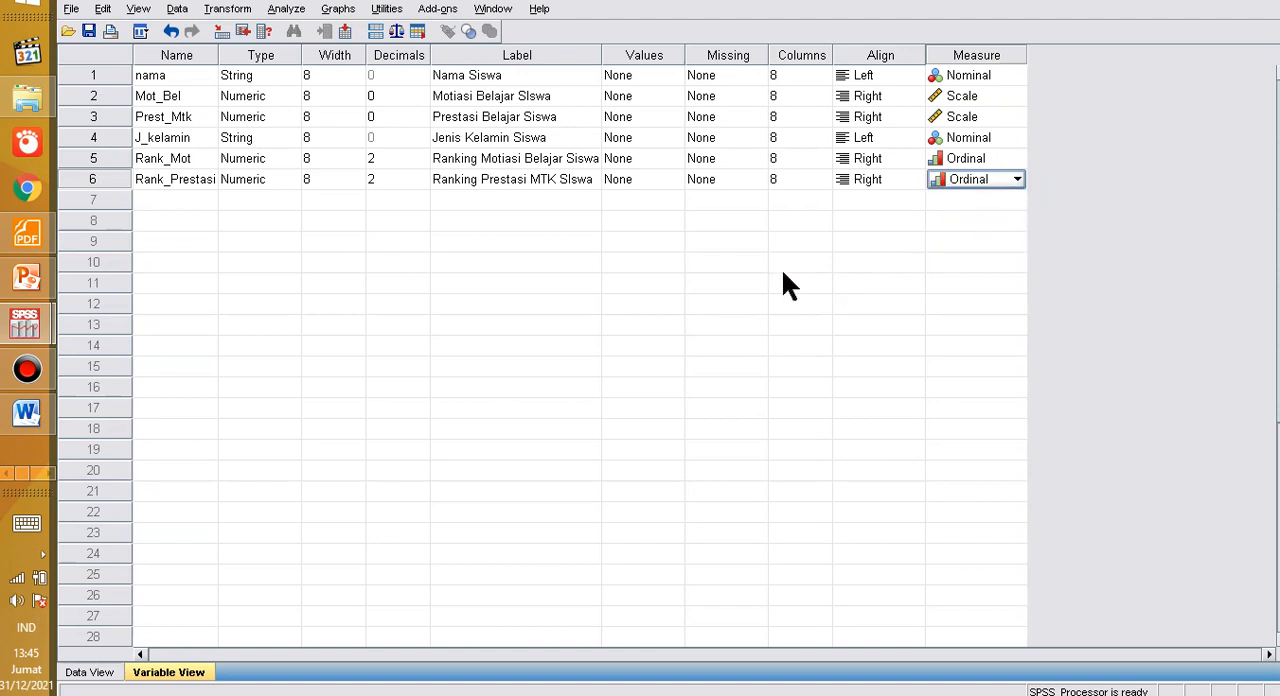
click(532, 224)
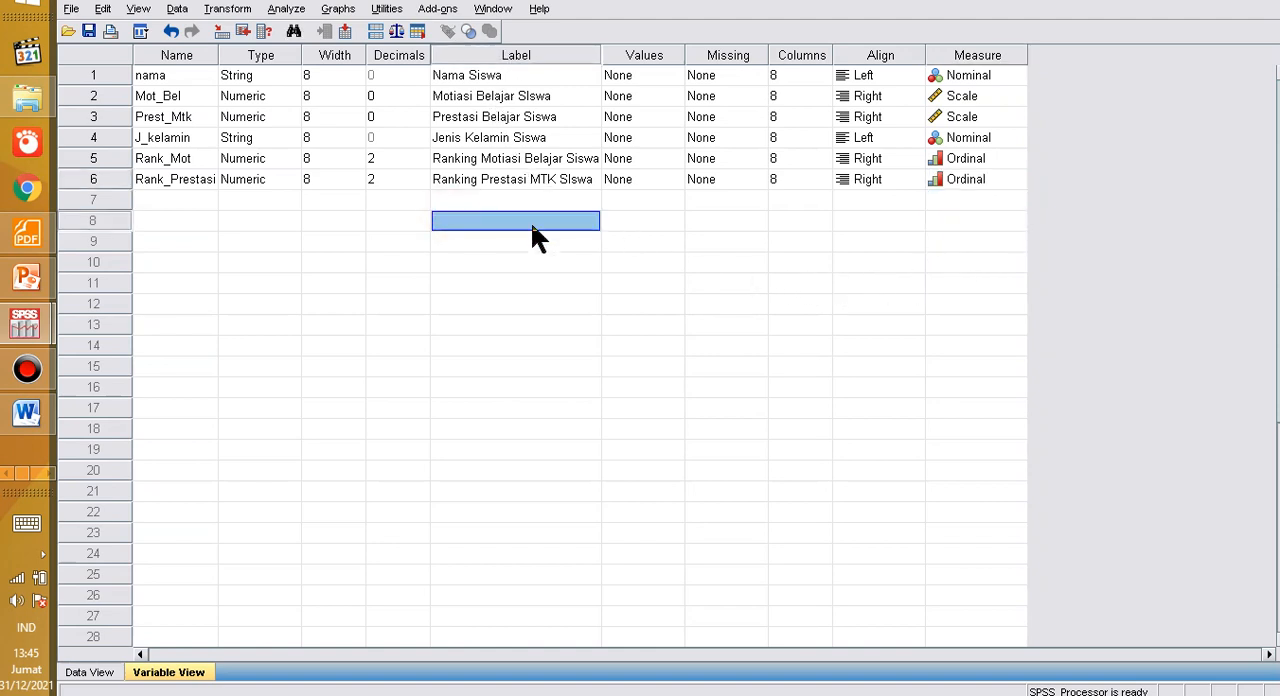
Step: Return to the Data View and highlight the first three rows of the empty Rank_Mot and Rank_Prestasi columns
click(95, 672)
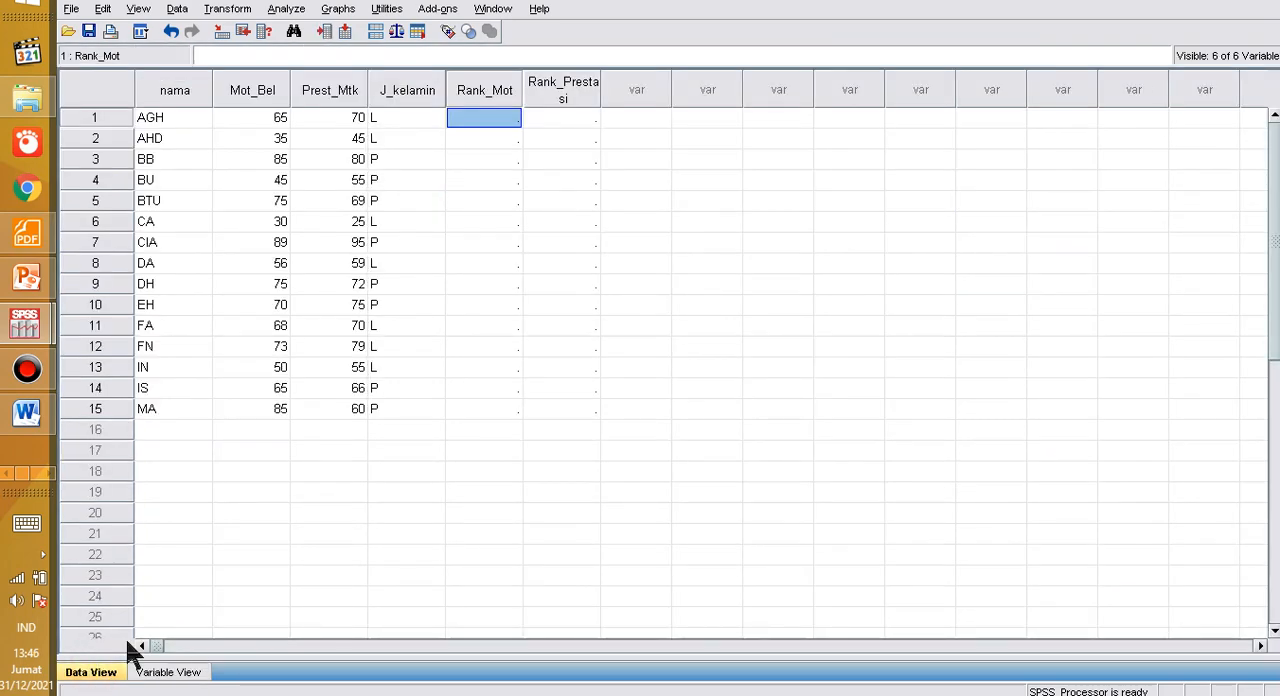
click(495, 245)
click(466, 119)
click(473, 155)
click(480, 118)
drag(480, 118, 530, 170)
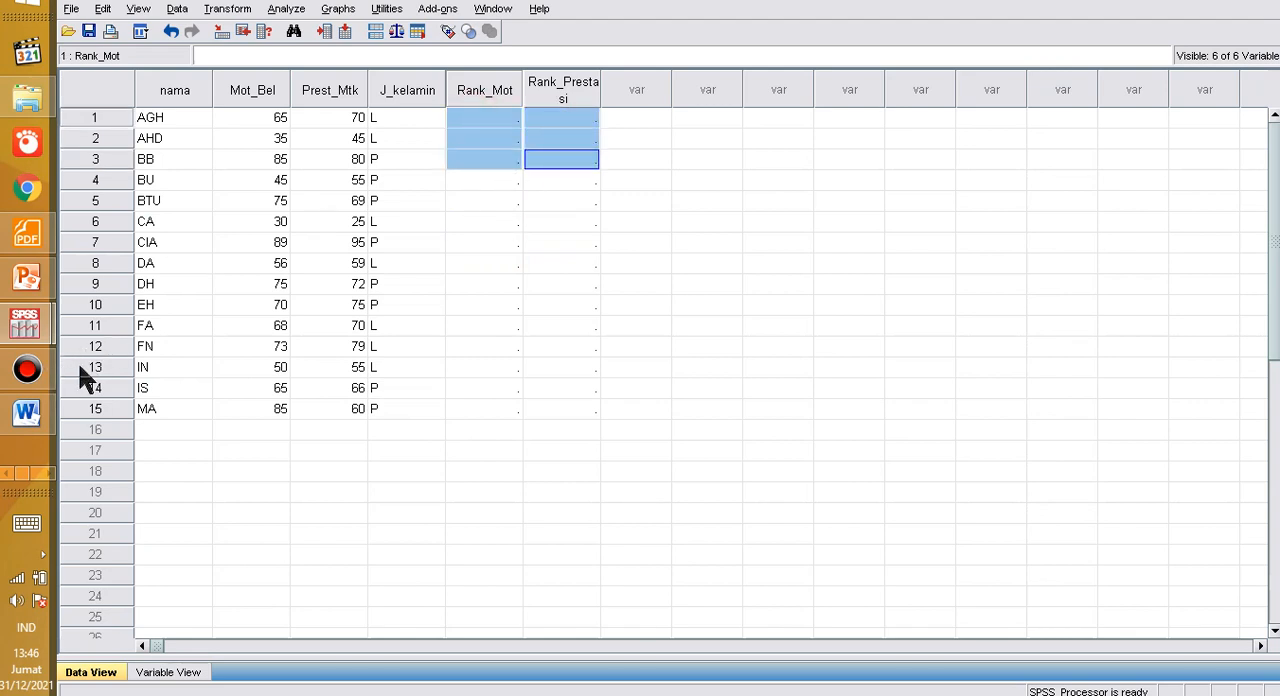
Step: Switch to the Excel workbook and copy the Rank_Mot and Rank_Prest values in F5:G19
key(alt+Tab)
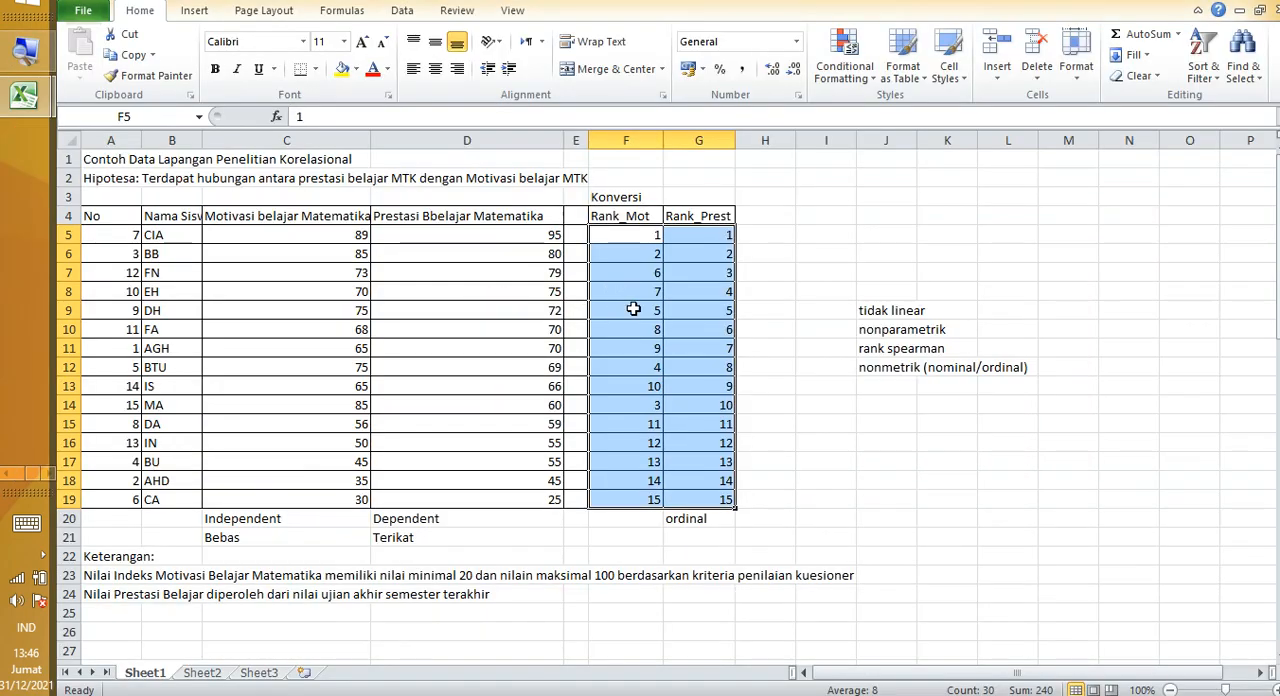
click(632, 312)
drag(624, 236, 673, 492)
right_click(655, 278)
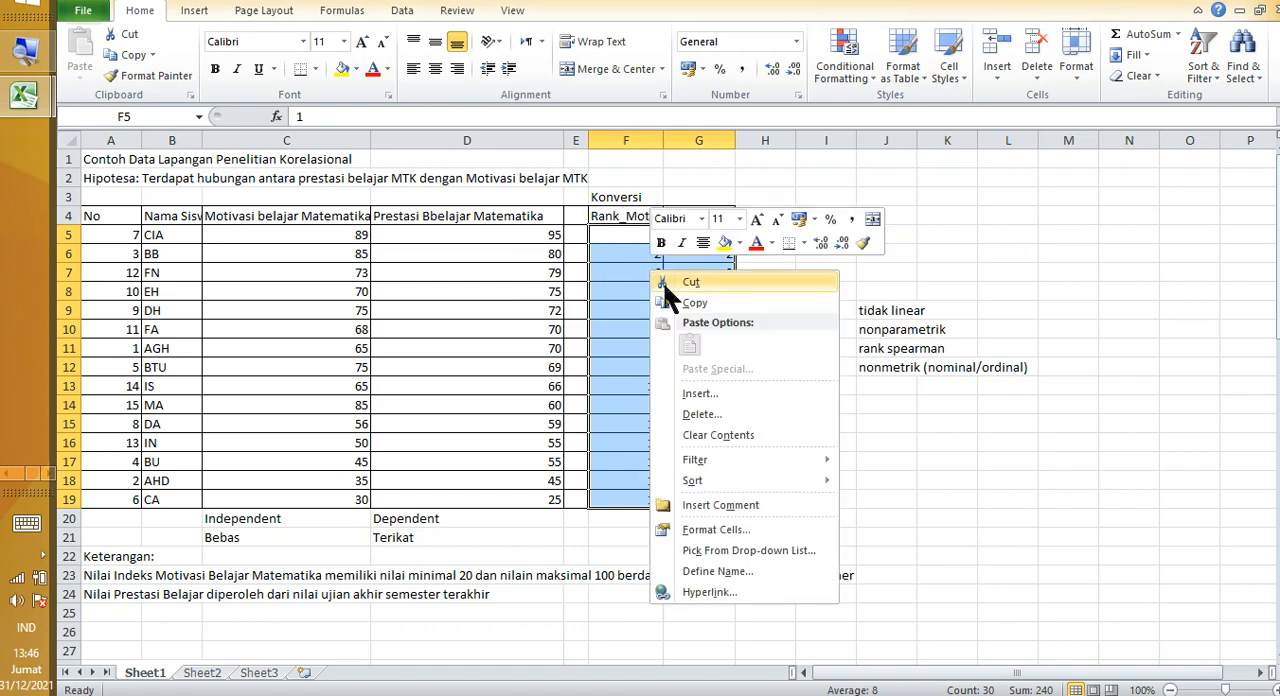
click(682, 305)
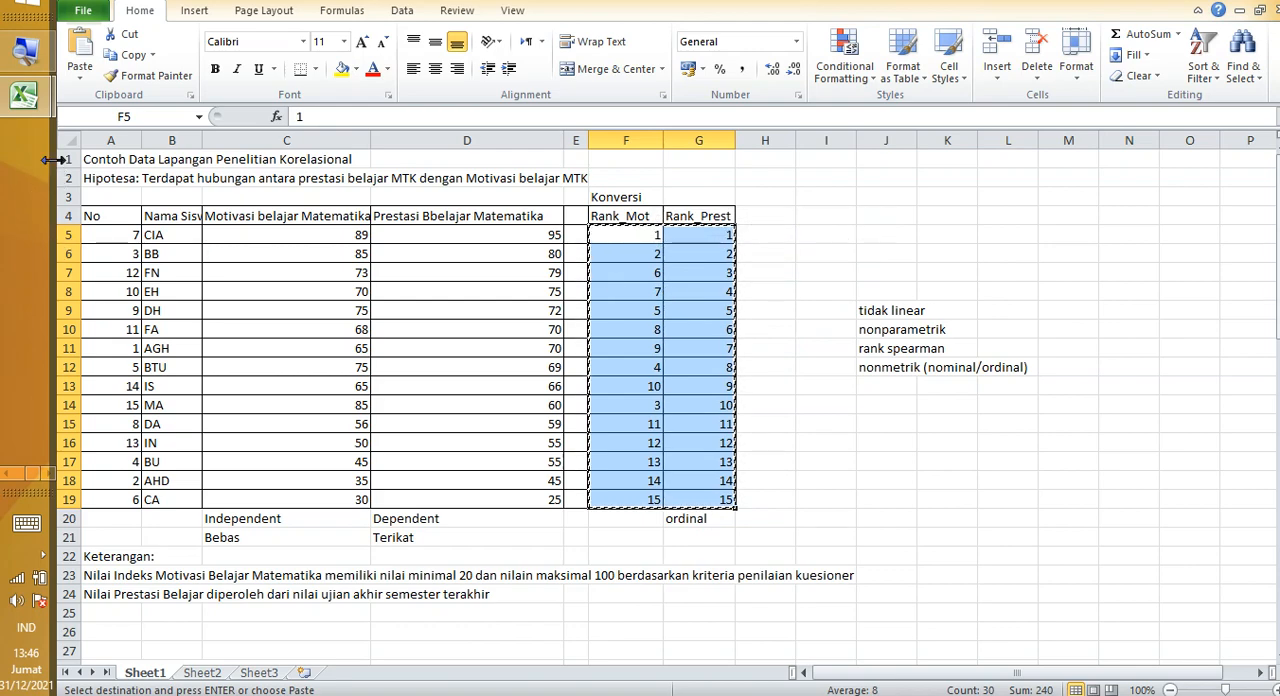
Step: Switch to the SPSS Data Editor and paste the copied ranks into Rank_Mot and Rank_Prestasi starting at row 1
key(alt+Tab)
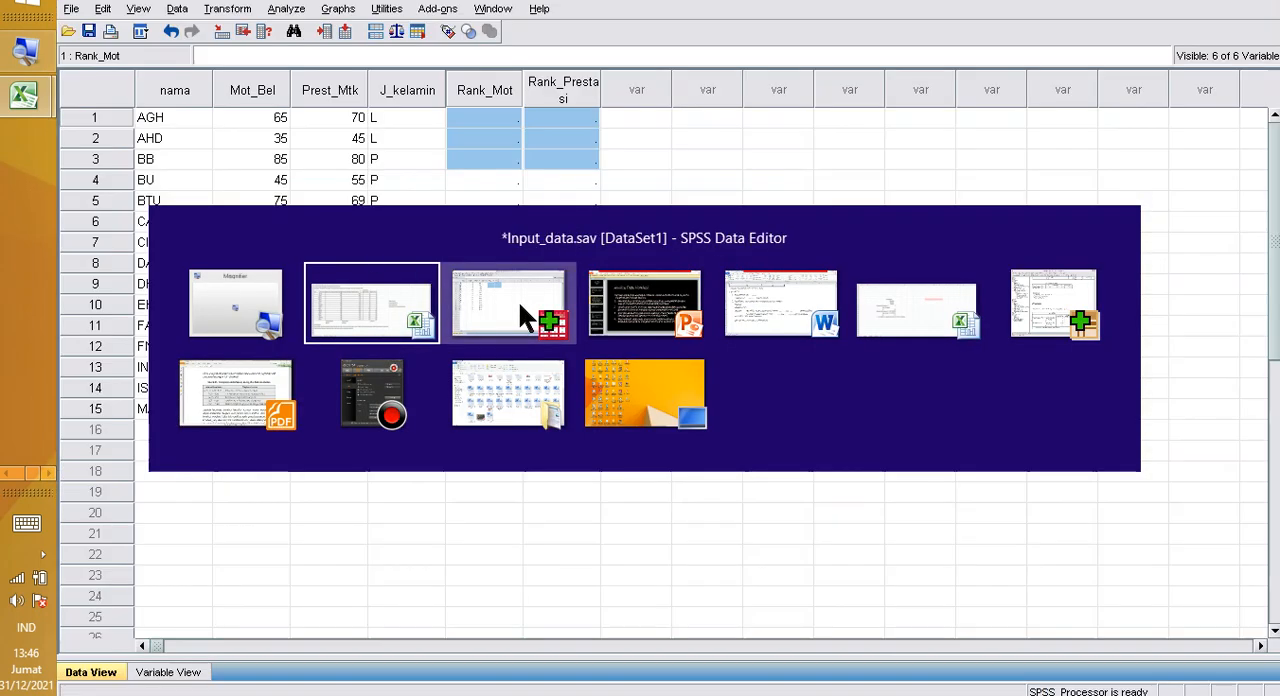
click(518, 302)
click(482, 240)
click(478, 117)
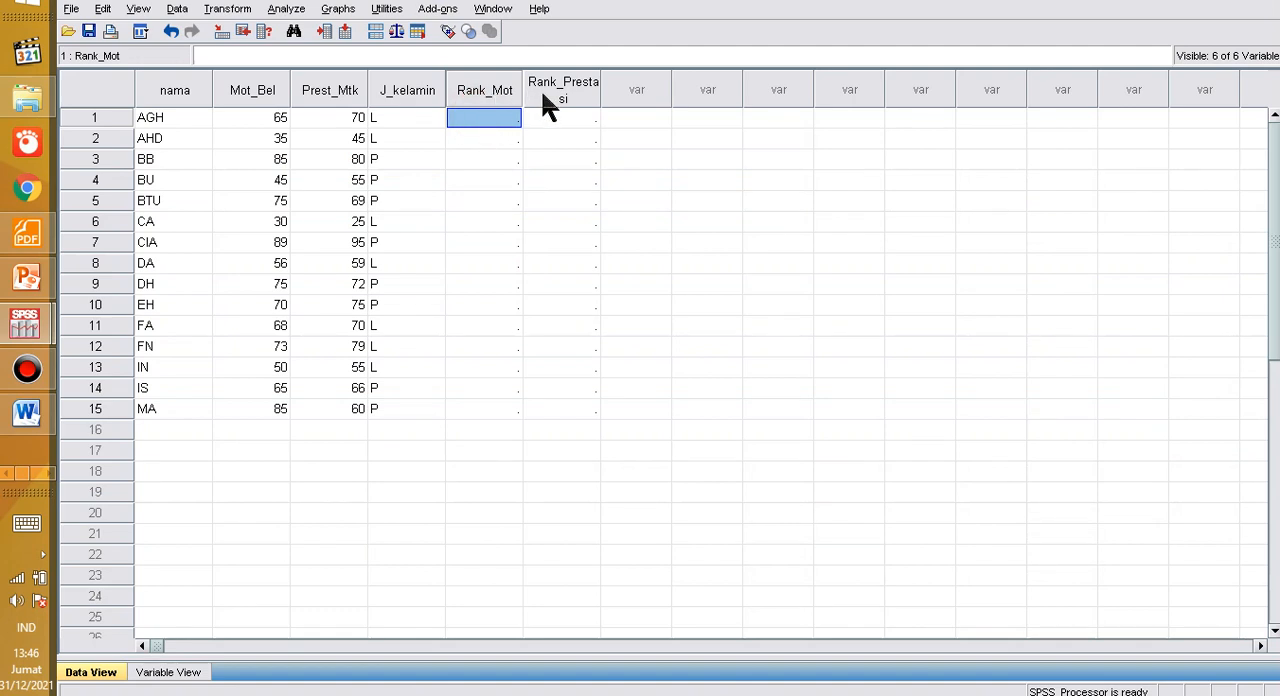
click(418, 117)
click(483, 118)
right_click(477, 116)
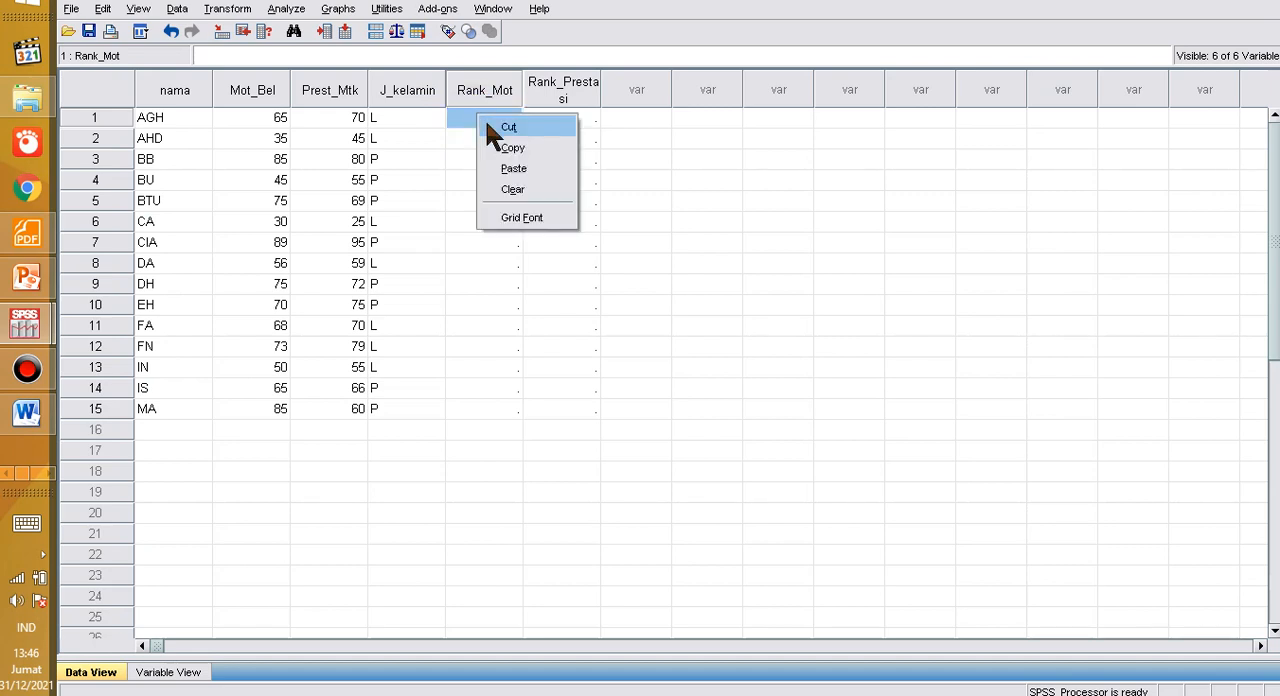
click(512, 170)
click(606, 200)
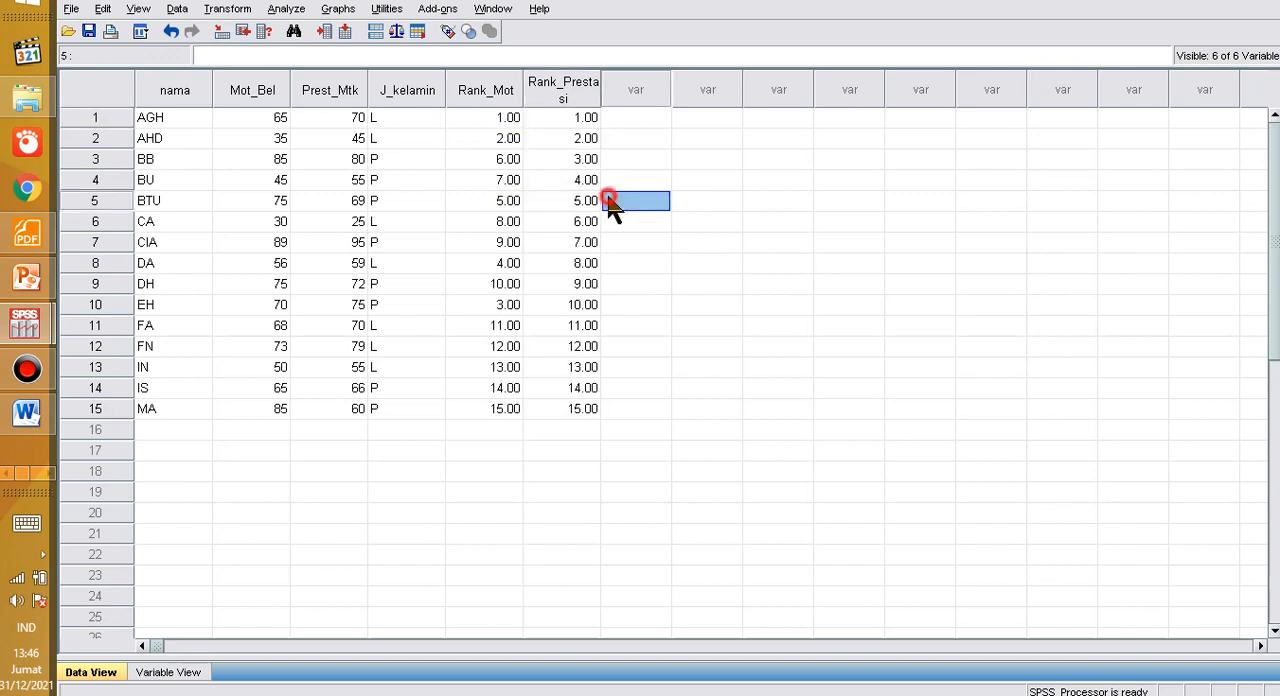
drag(497, 117, 560, 406)
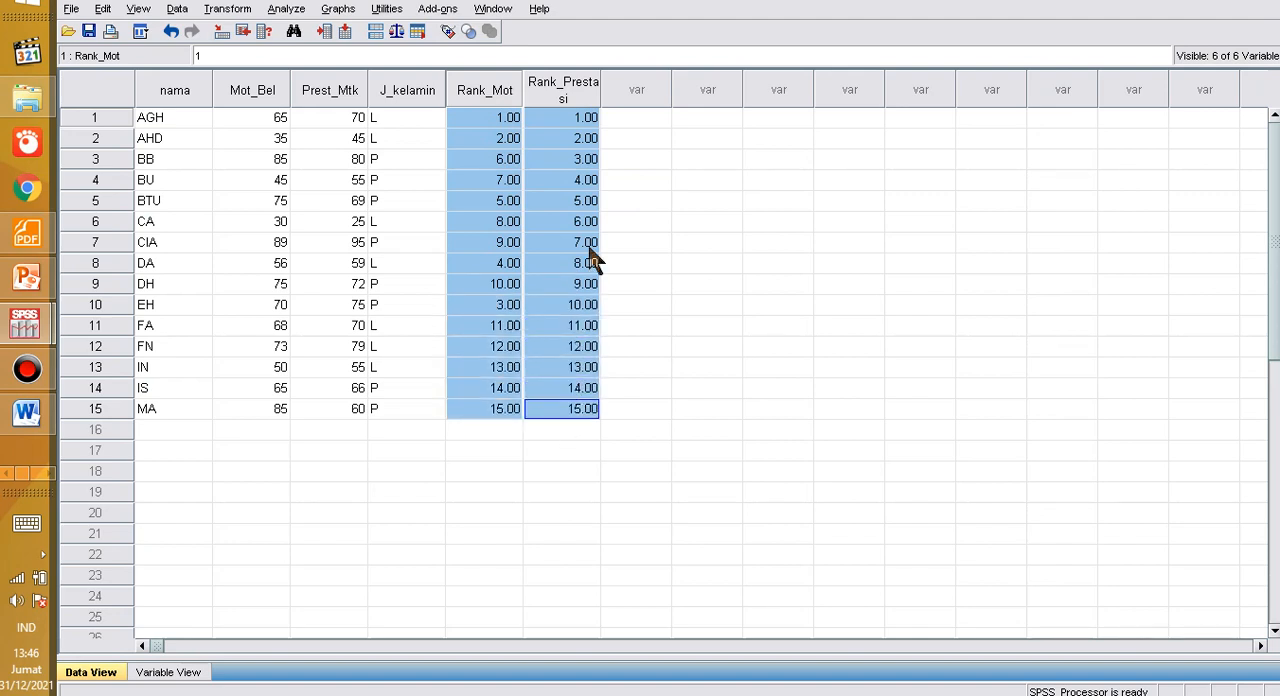
click(790, 221)
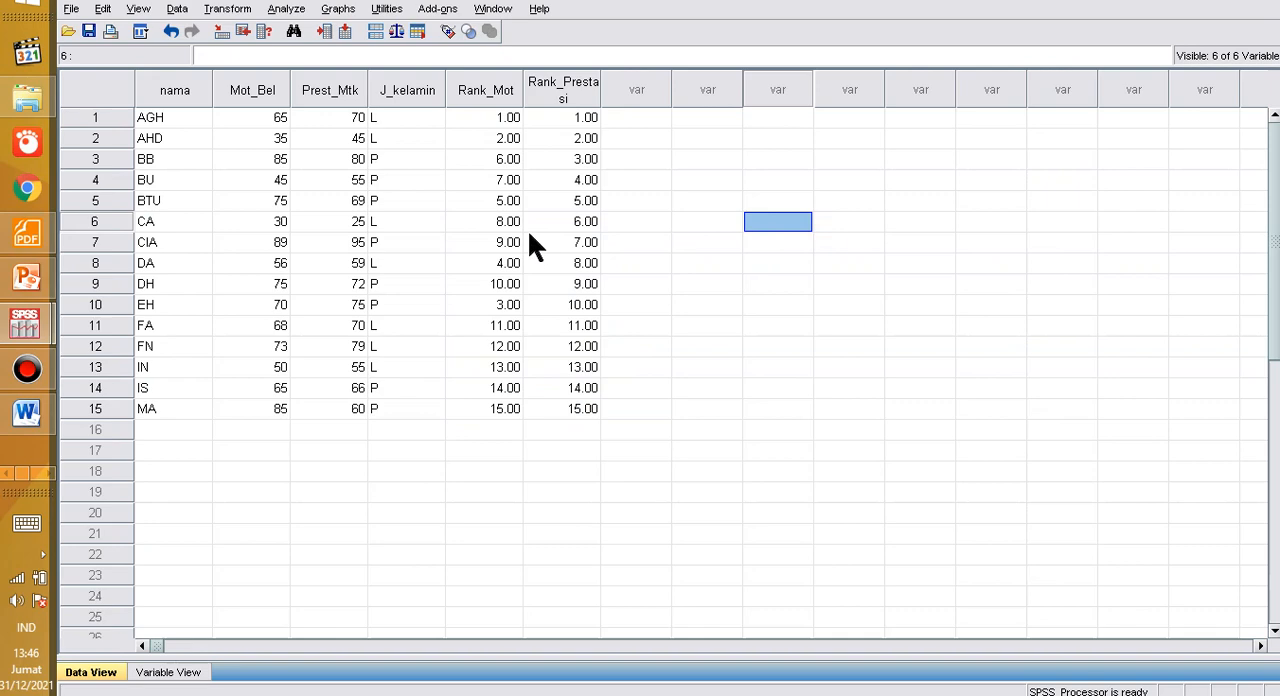
Step: Switch to the Excel workbook and compare the tied achievement scores of 70 with their assigned Rank_Prest values
key(alt+Tab)
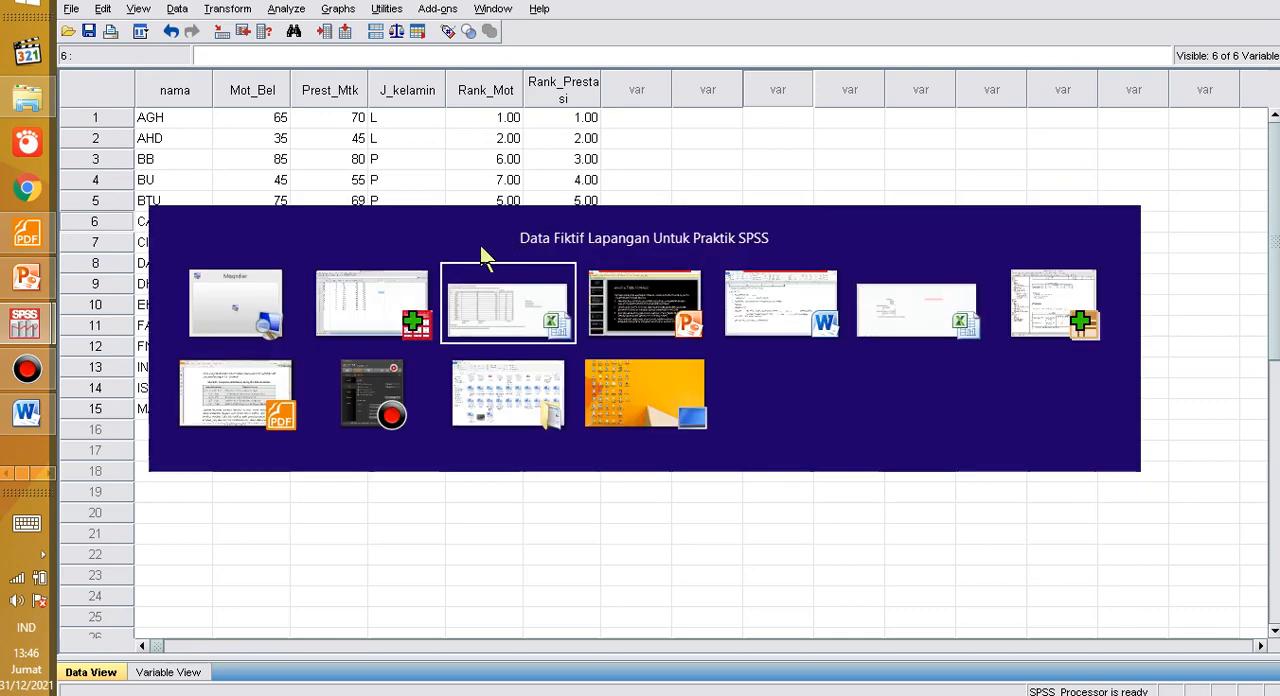
click(516, 291)
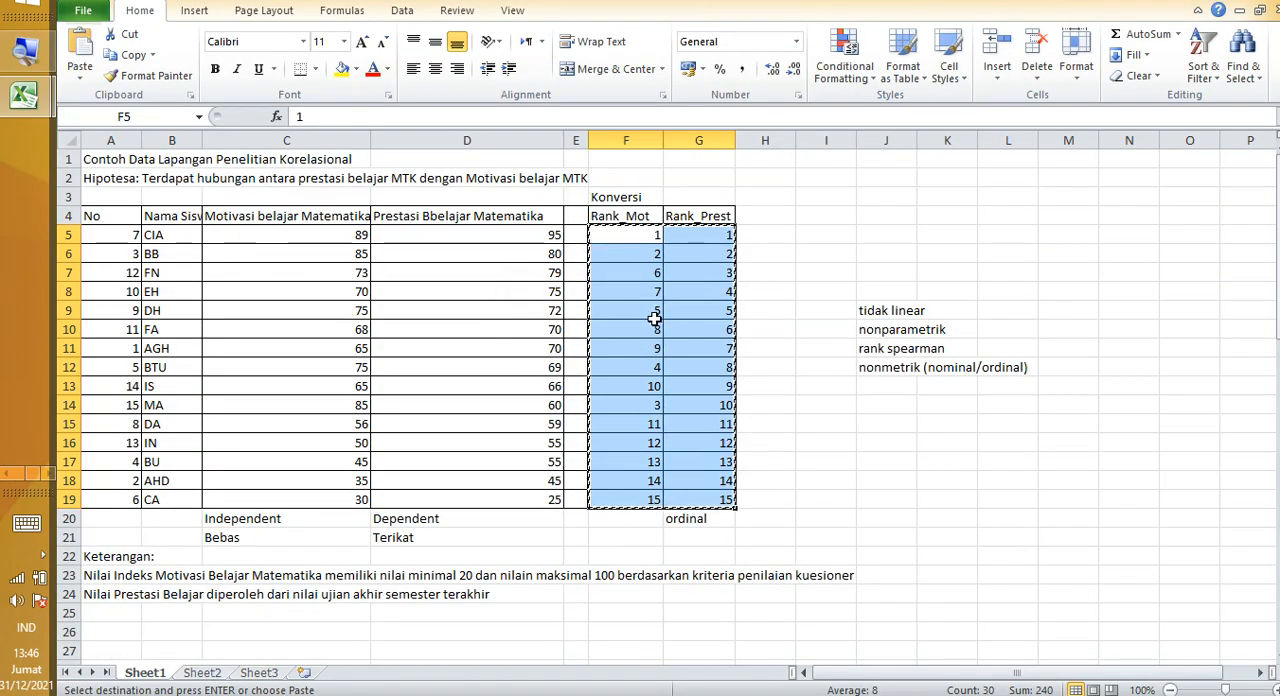
click(500, 291)
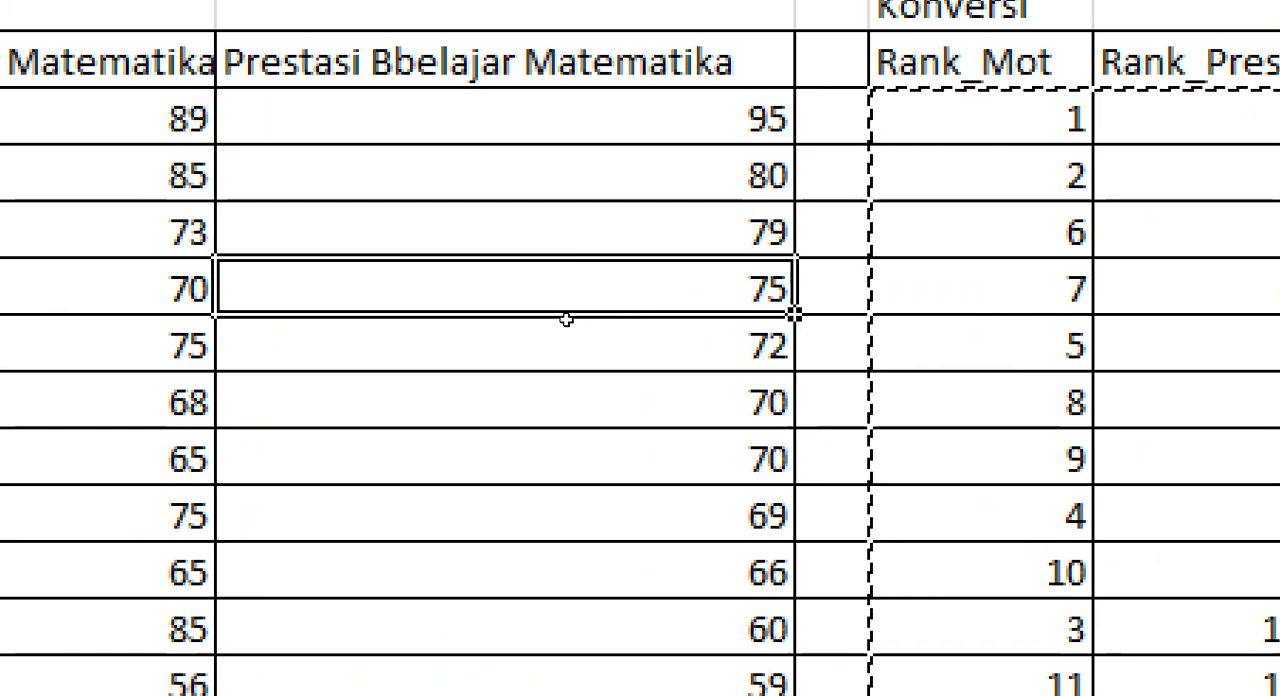
drag(550, 401, 550, 456)
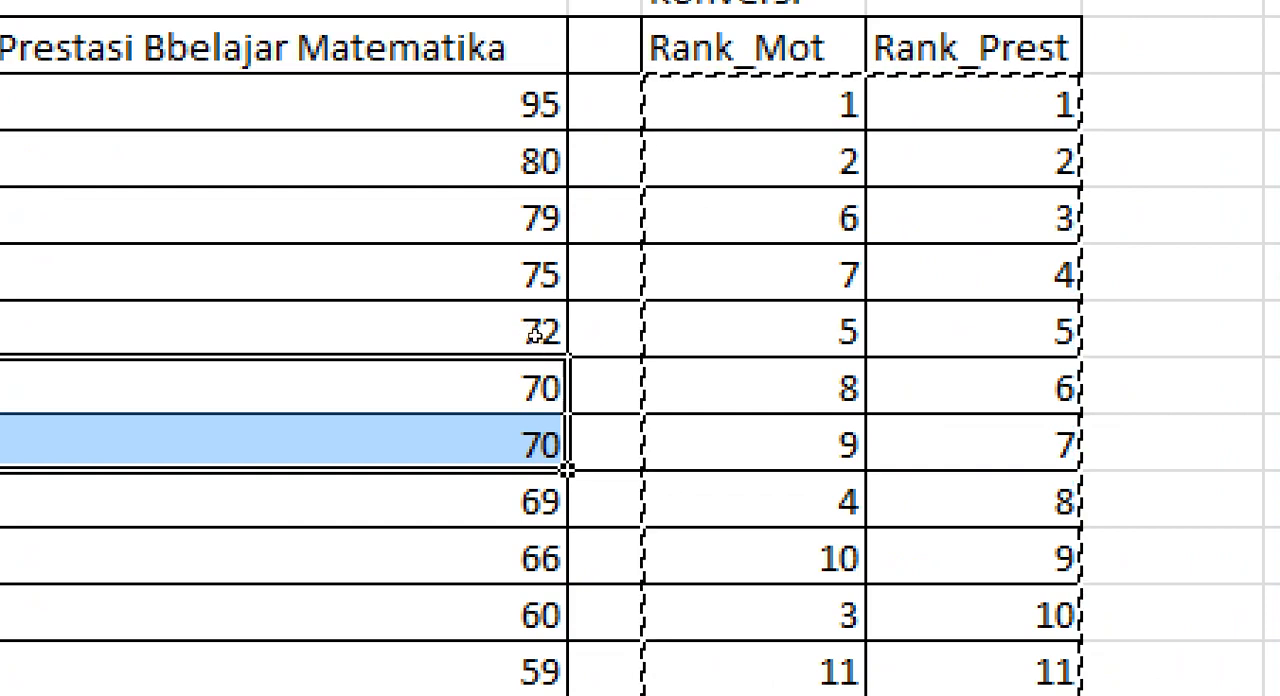
click(973, 388)
click(973, 443)
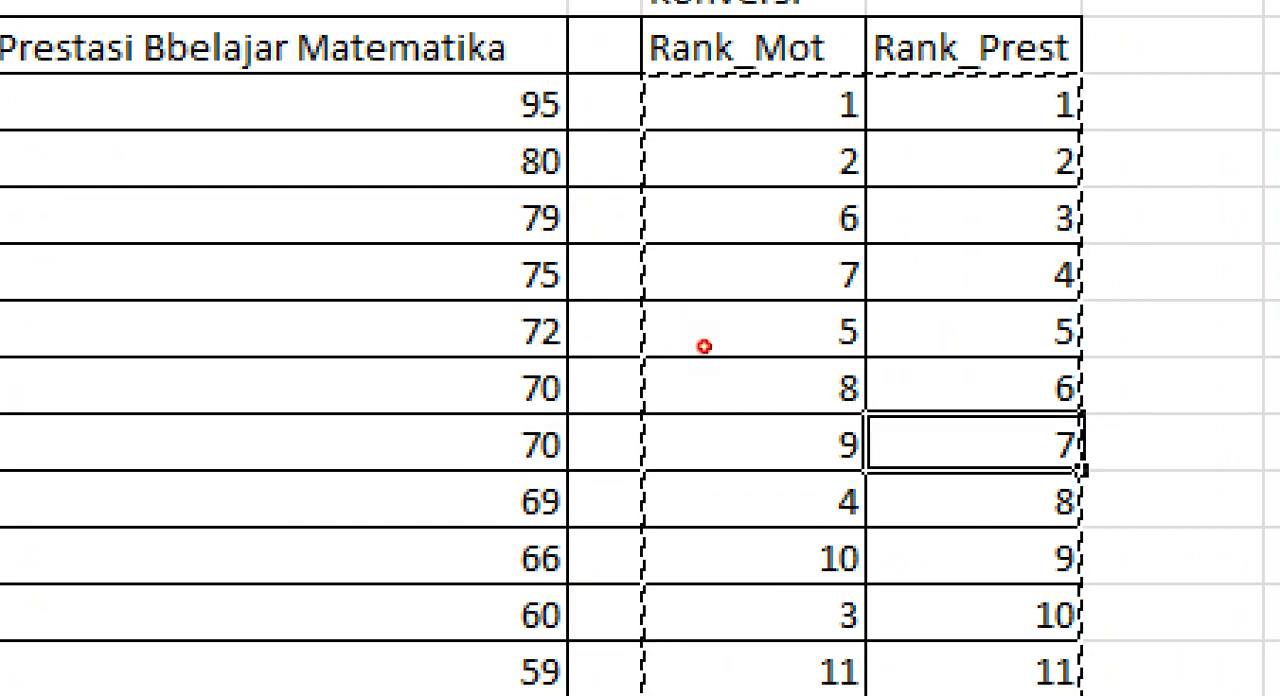
click(973, 388)
click(973, 443)
click(973, 388)
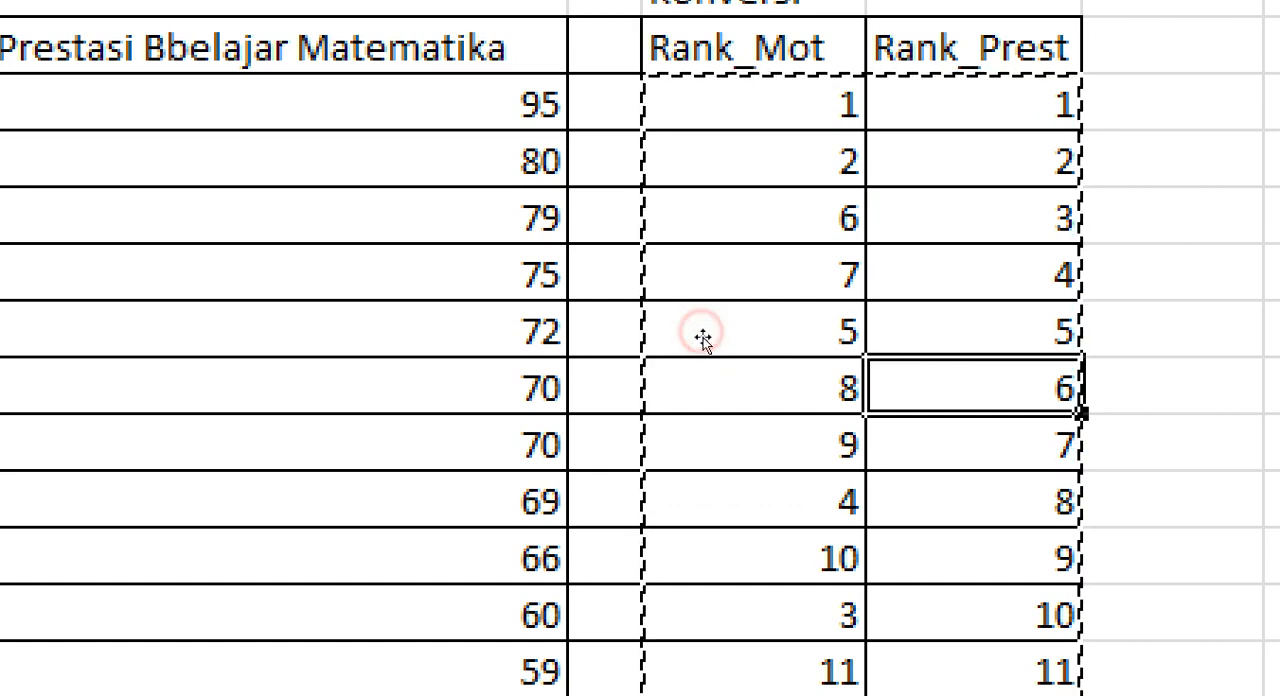
click(973, 443)
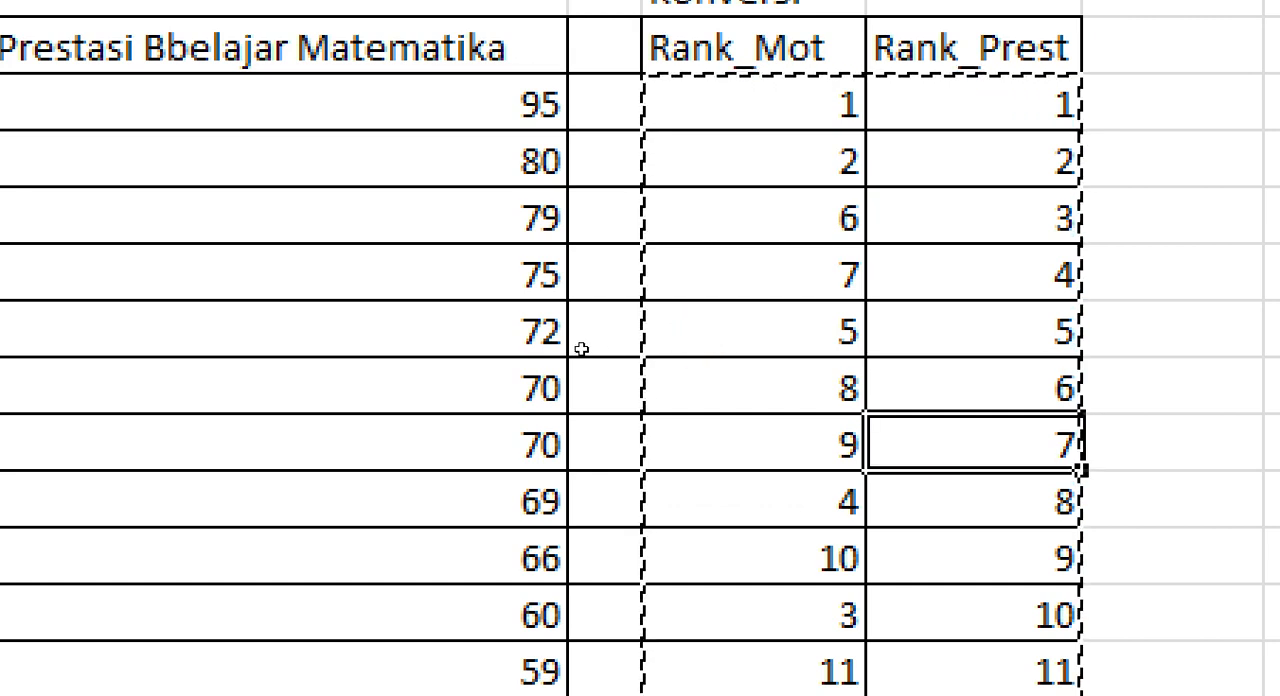
drag(973, 393, 973, 437)
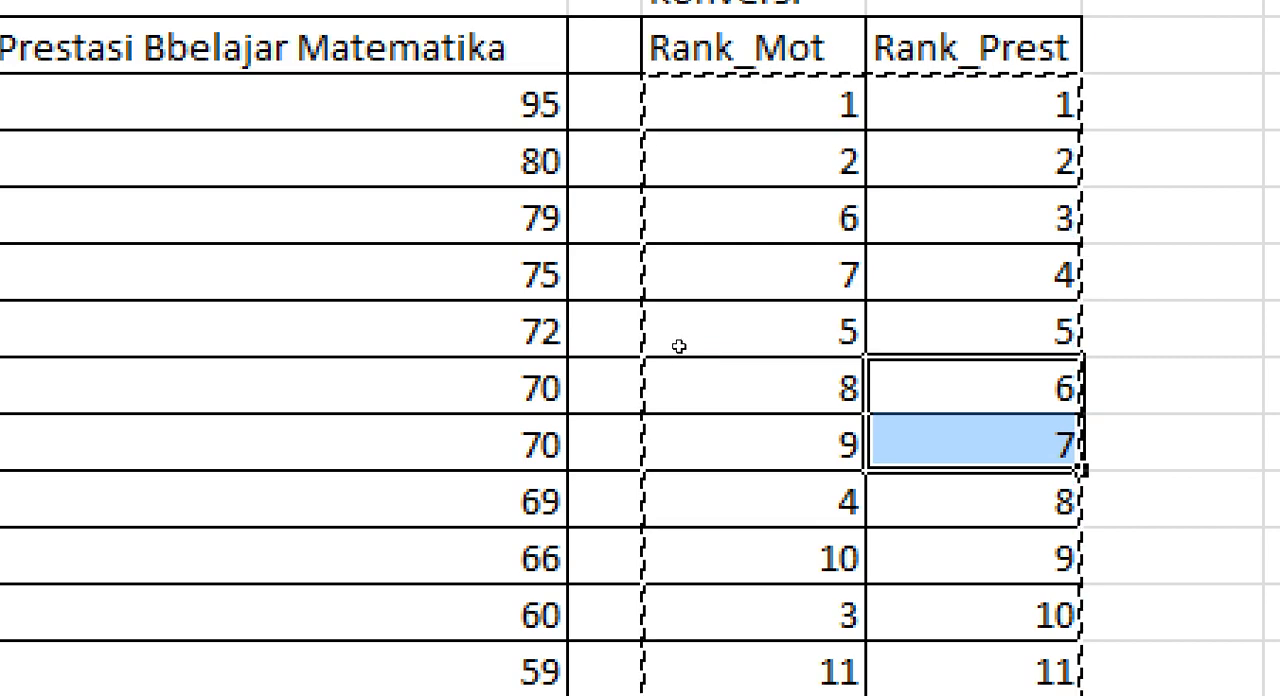
drag(536, 331, 540, 345)
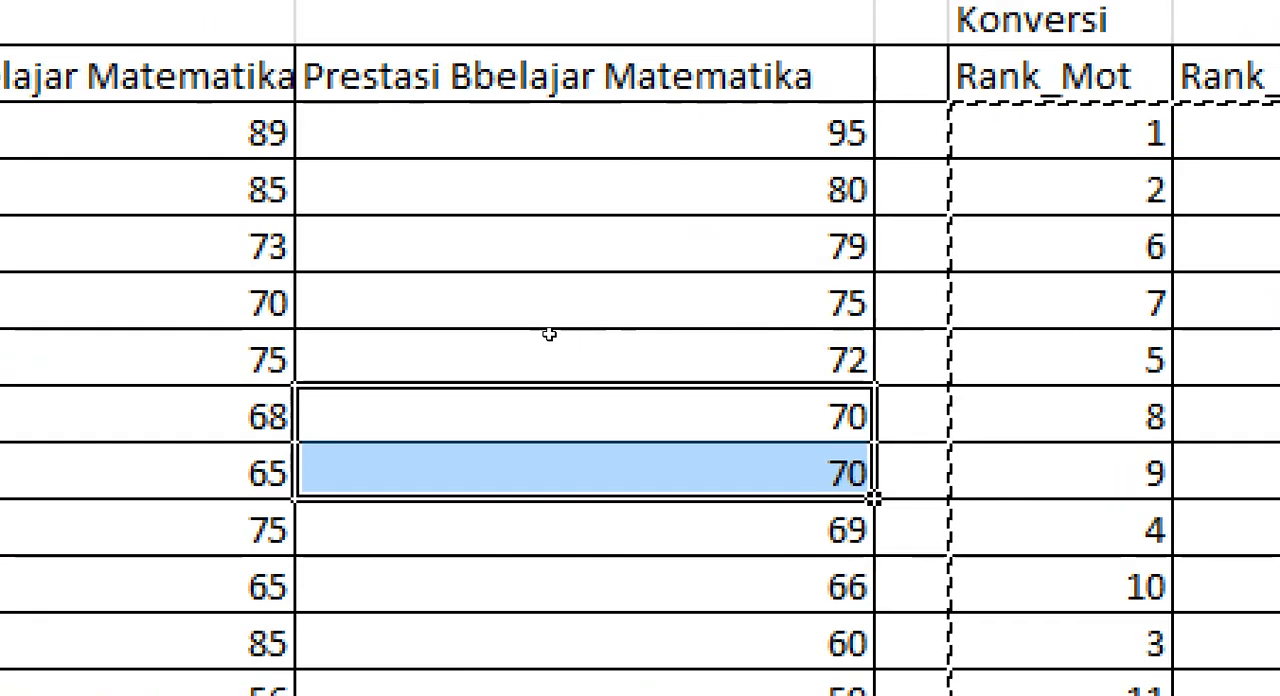
click(1062, 366)
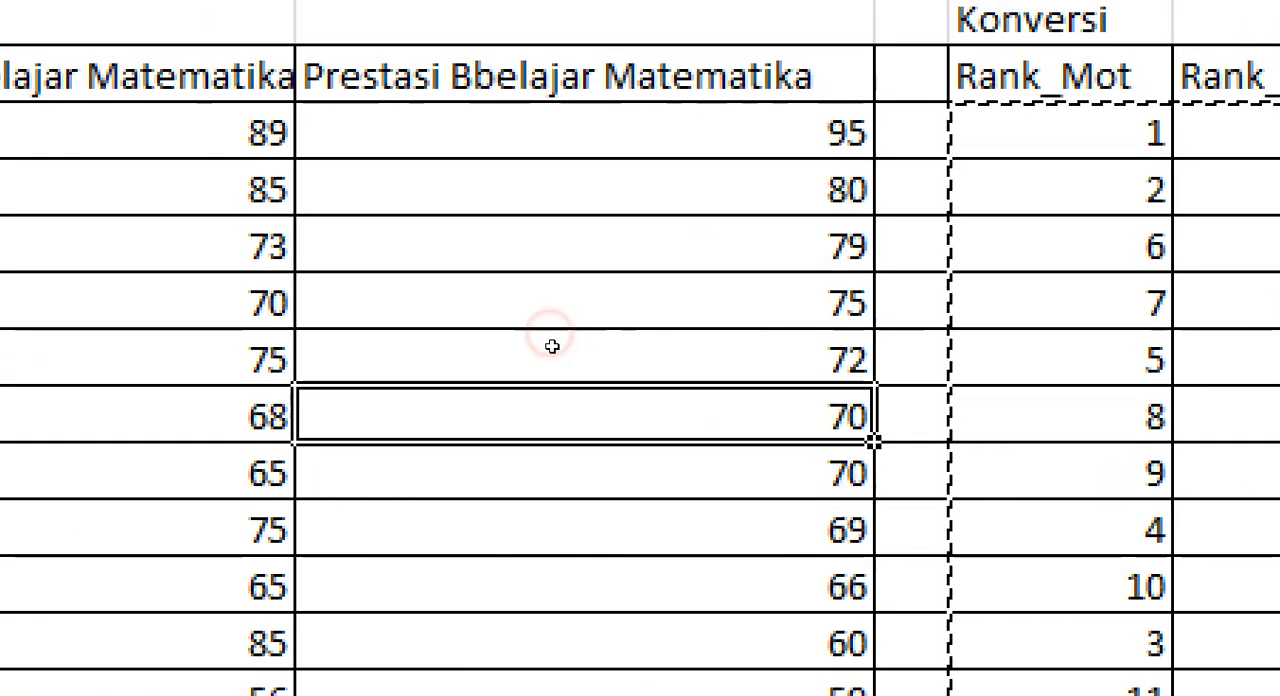
key(Down)
key(Up)
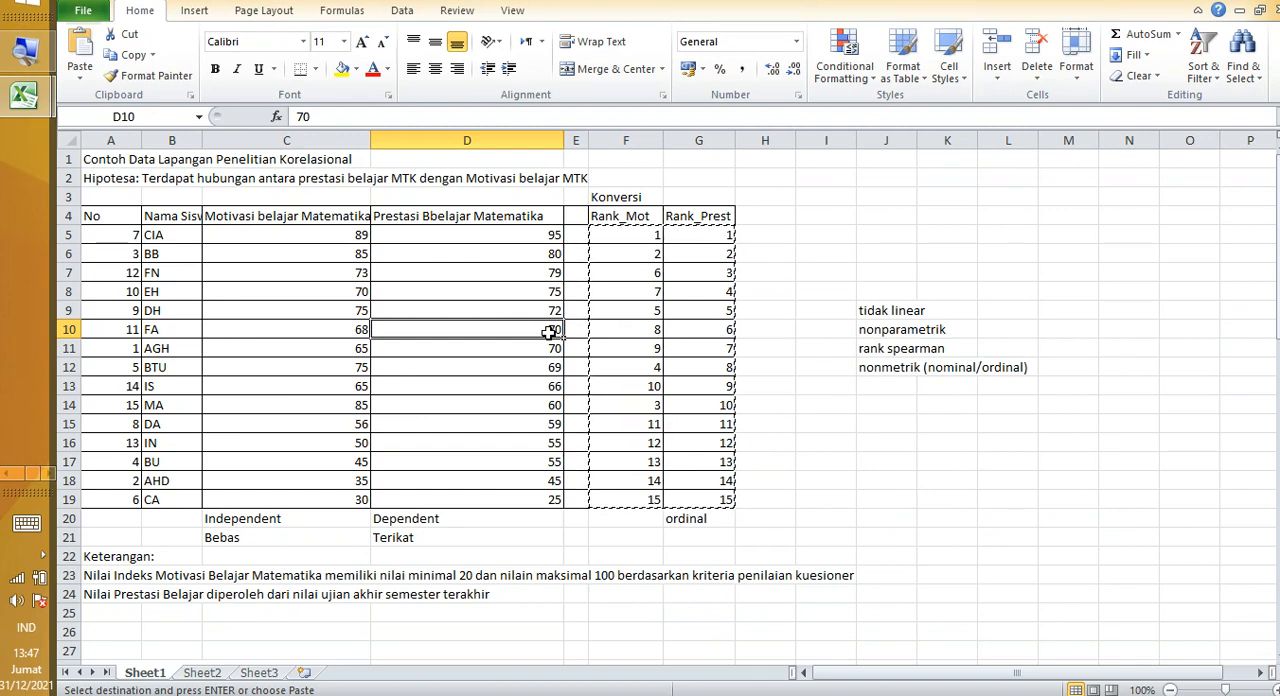
Step: Undo the earlier rank entries in the Rank_Mot and Rank_Prest columns
key(ctrl+z)
click(343, 329)
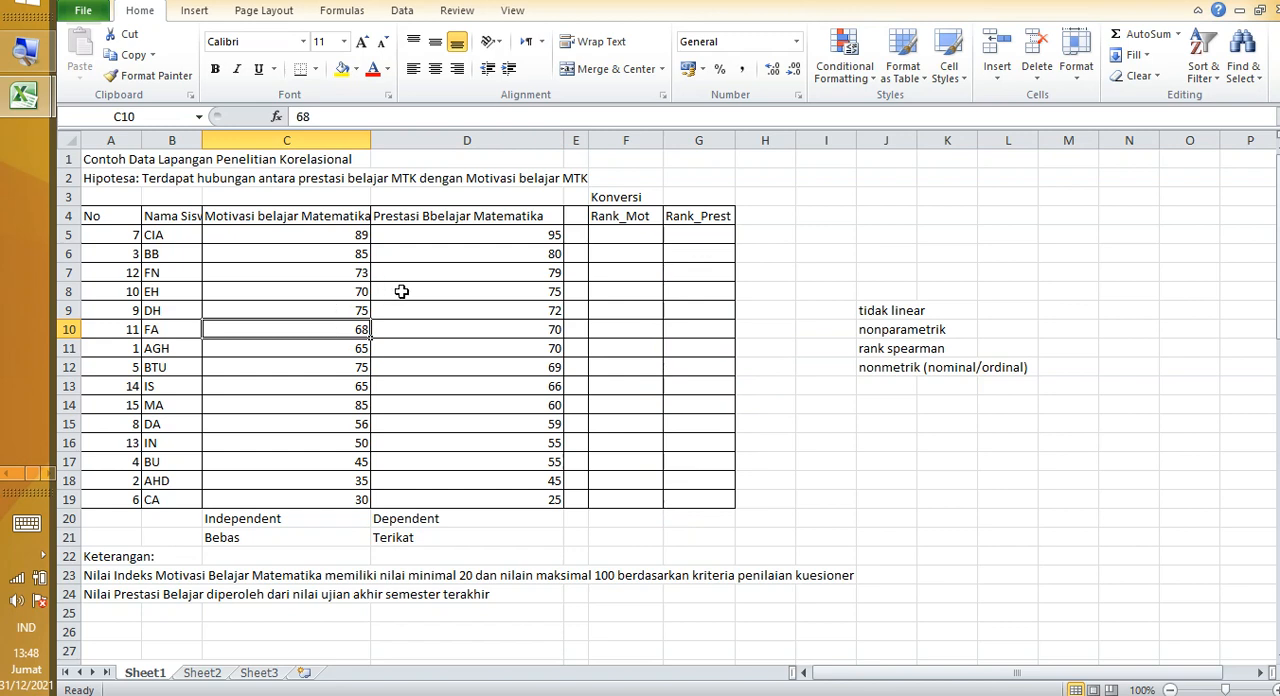
click(401, 291)
click(409, 268)
click(410, 254)
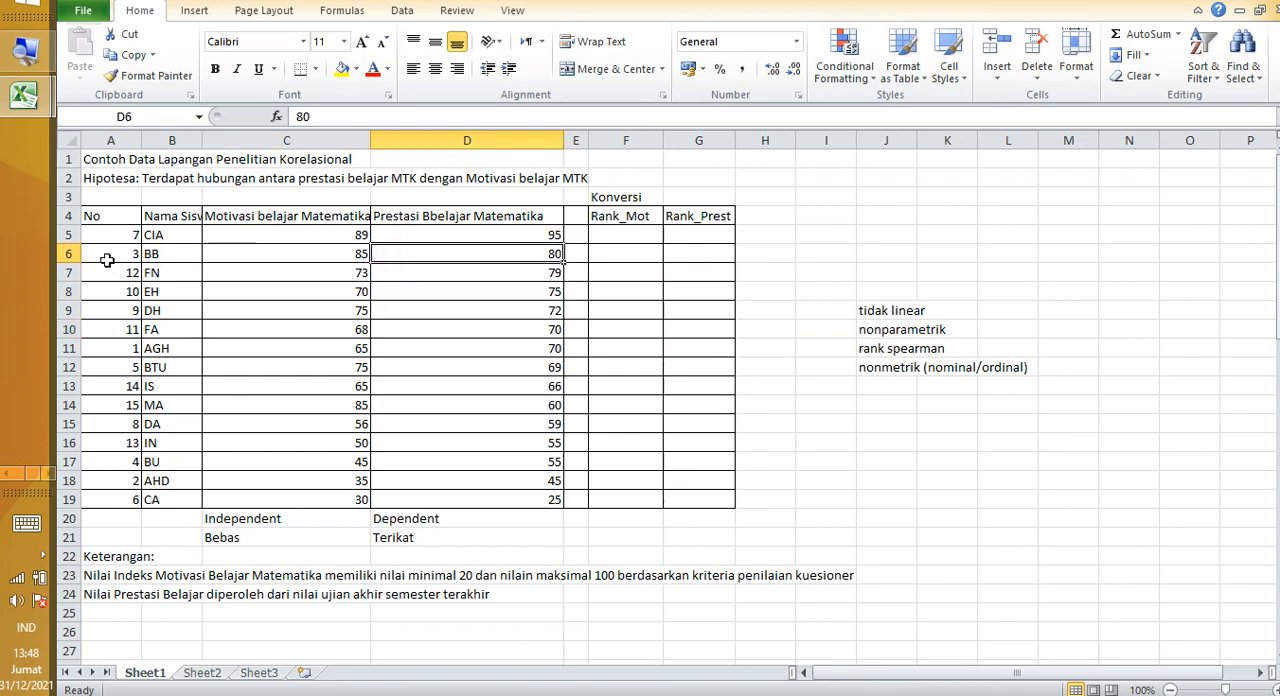
Step: Sort the student table A4:D19 by Motivasi belajar Matematika (indeks) from largest to smallest
drag(101, 214, 540, 490)
right_click(431, 392)
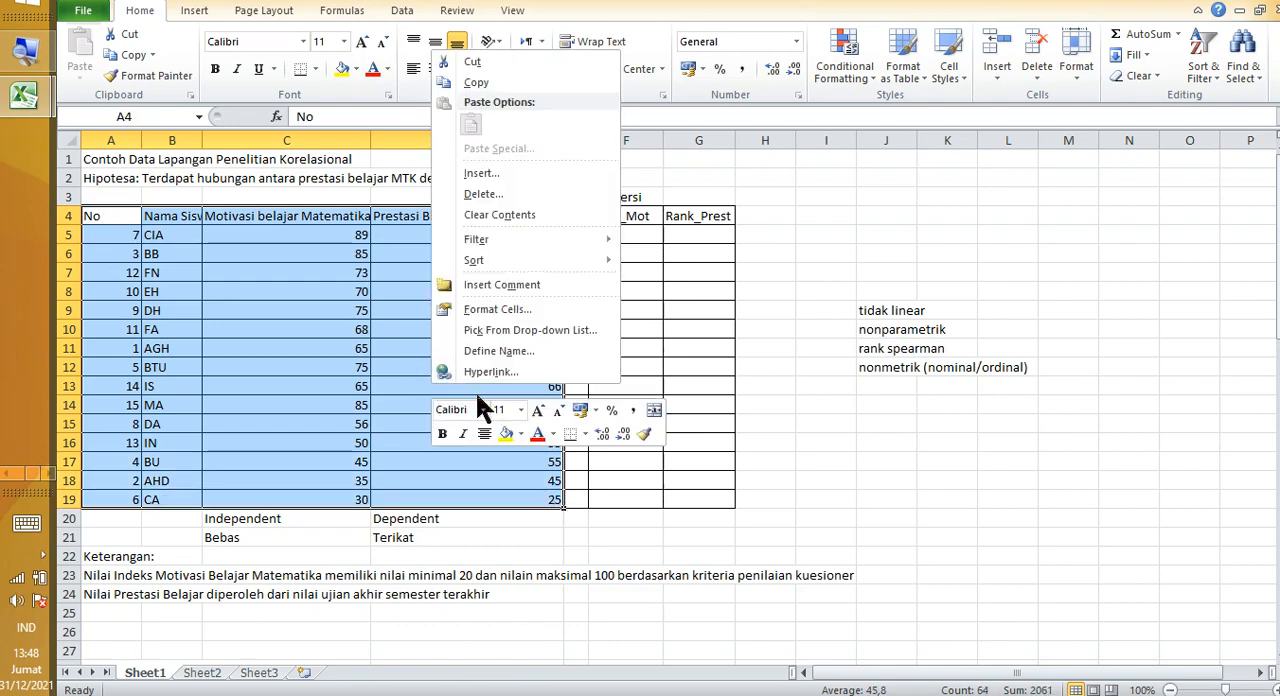
mouse_move(526, 260)
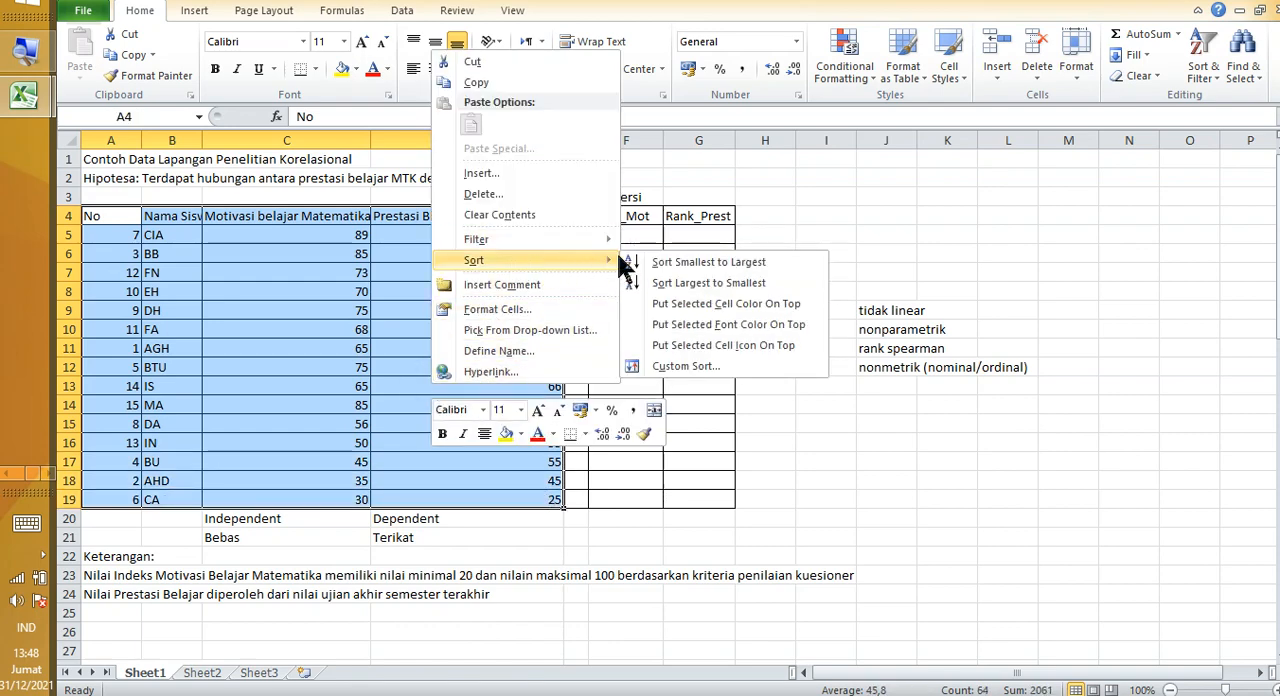
click(690, 366)
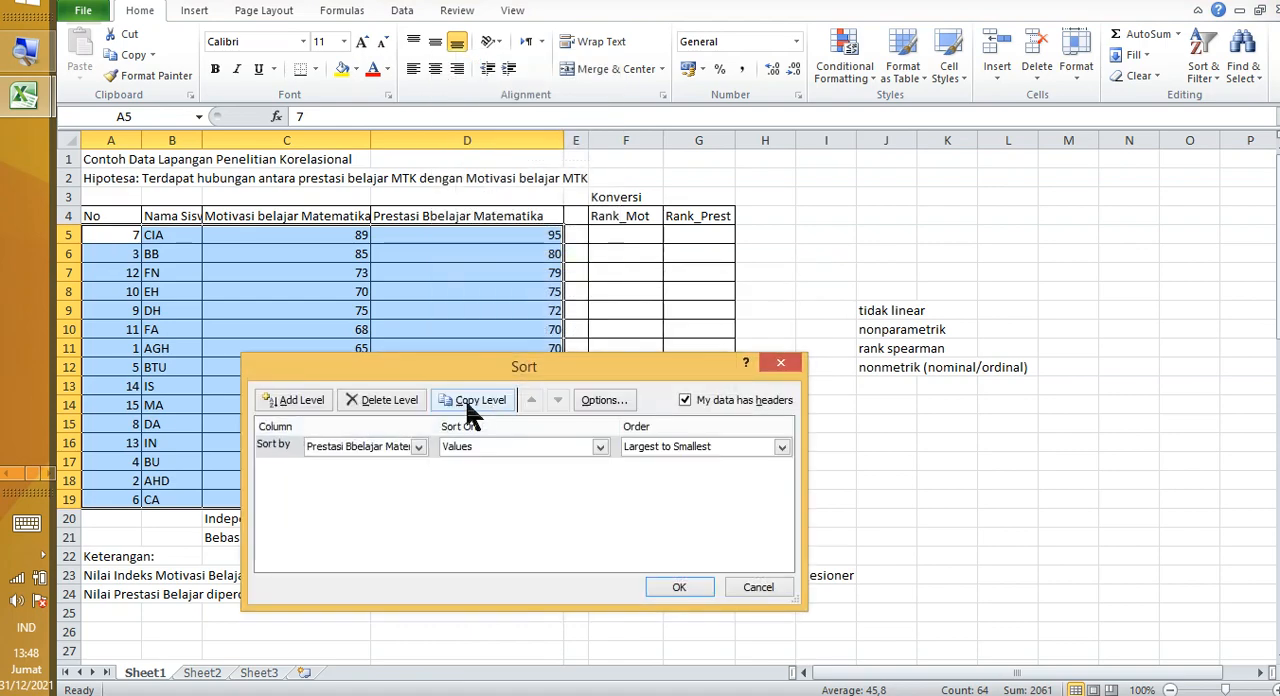
click(380, 446)
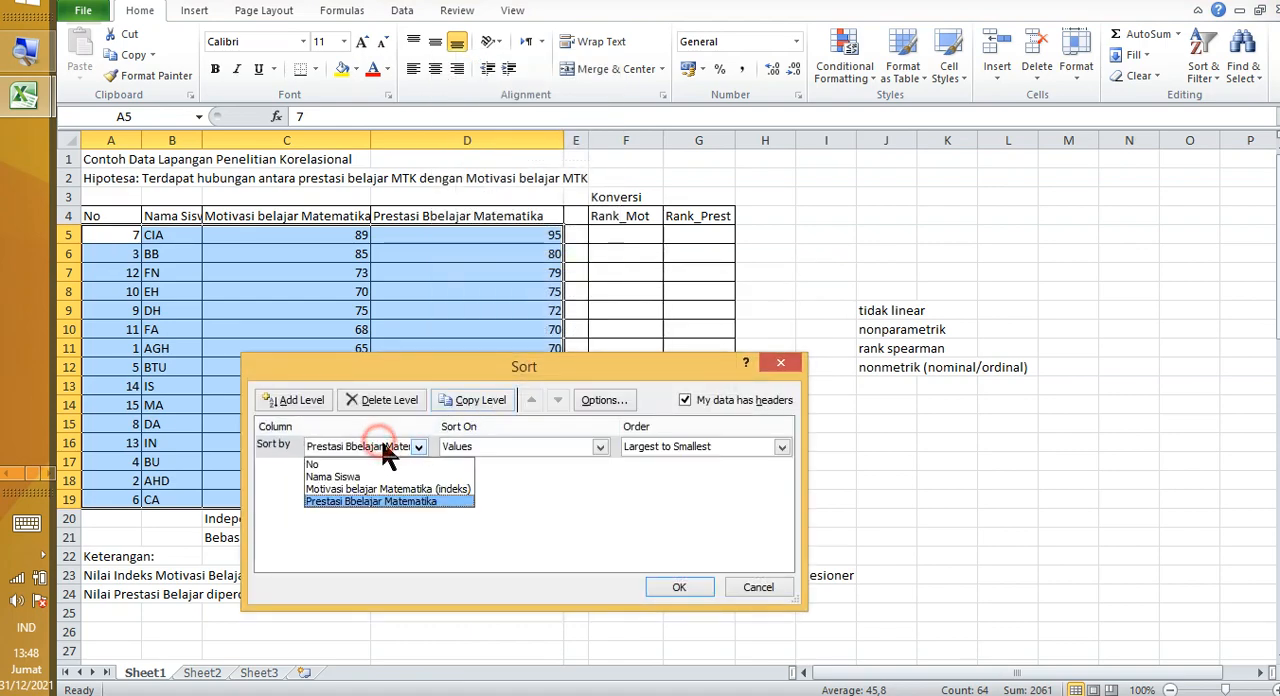
click(376, 489)
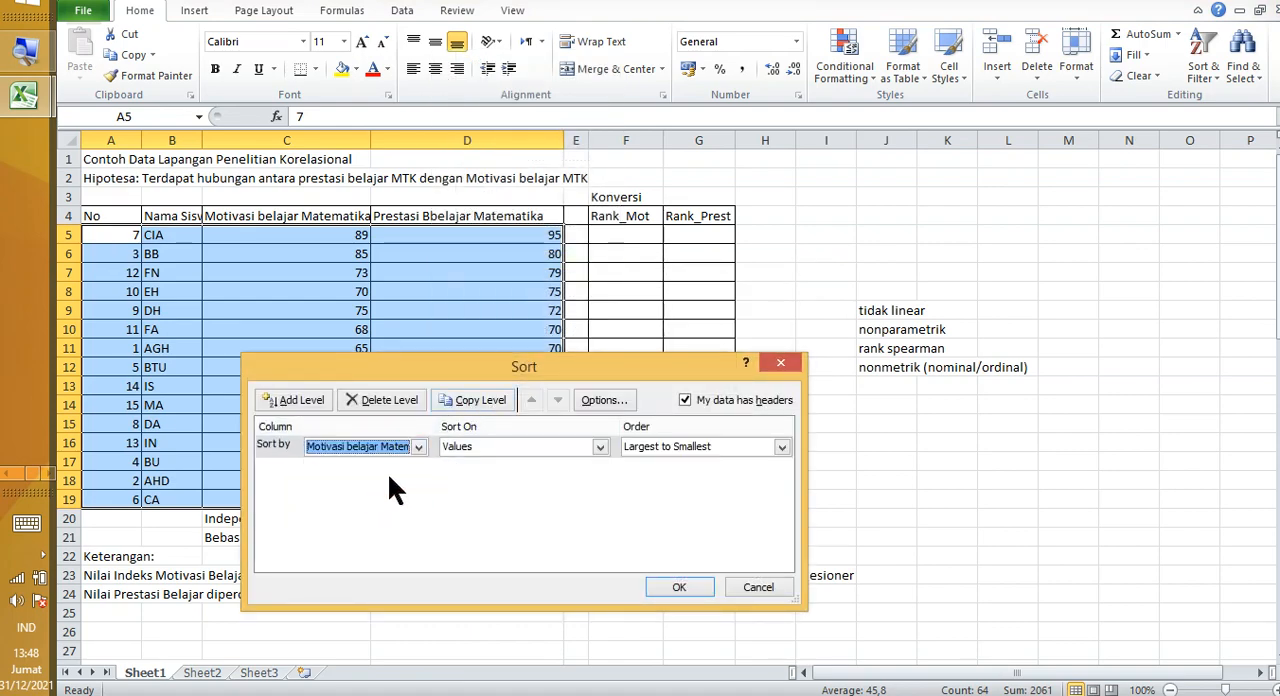
click(650, 447)
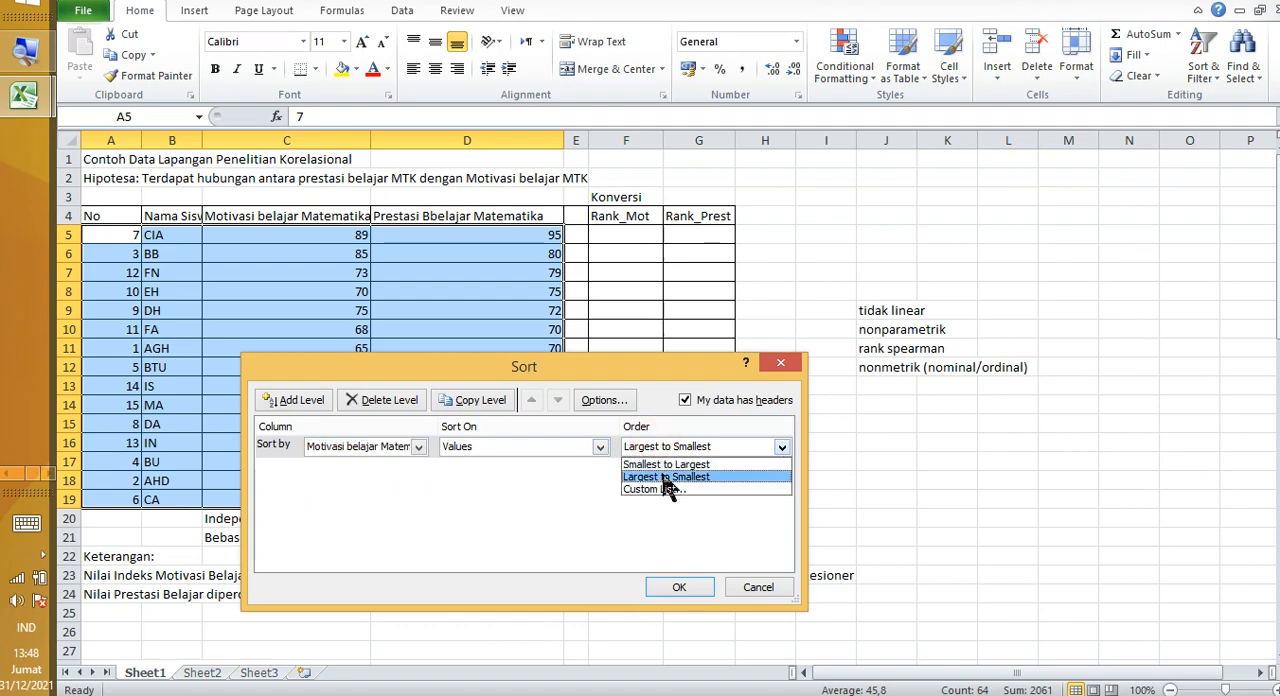
click(660, 477)
click(676, 587)
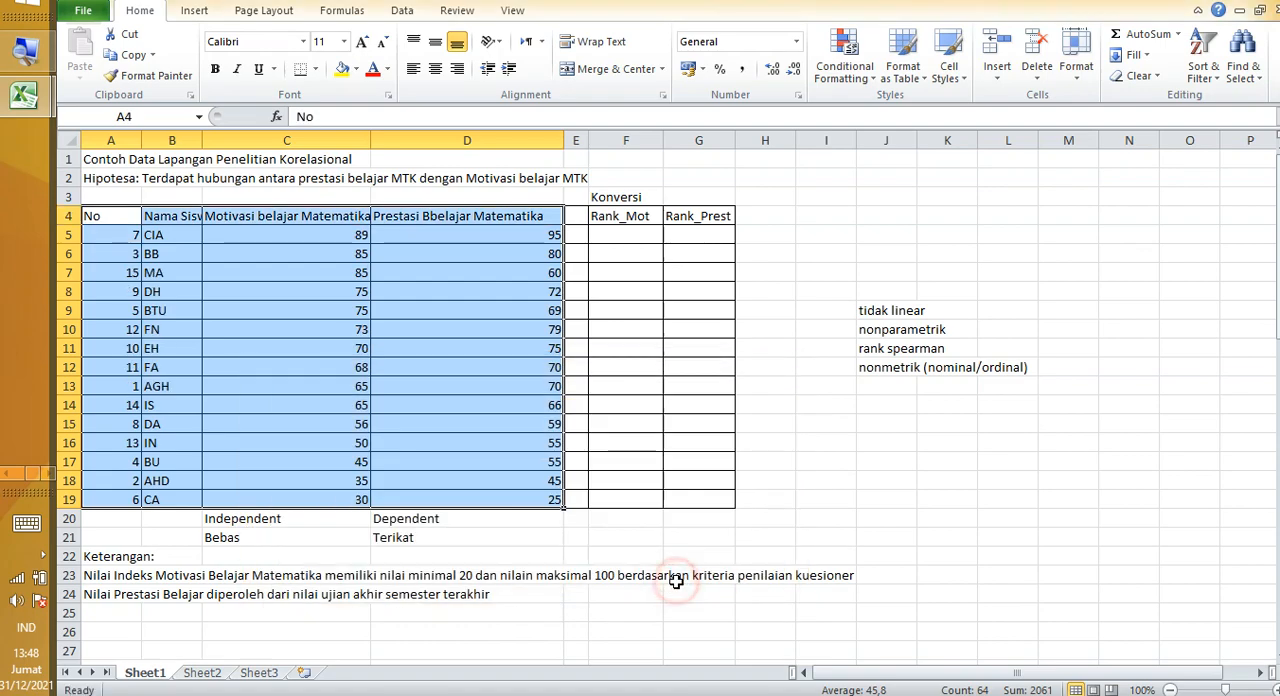
drag(306, 336, 306, 346)
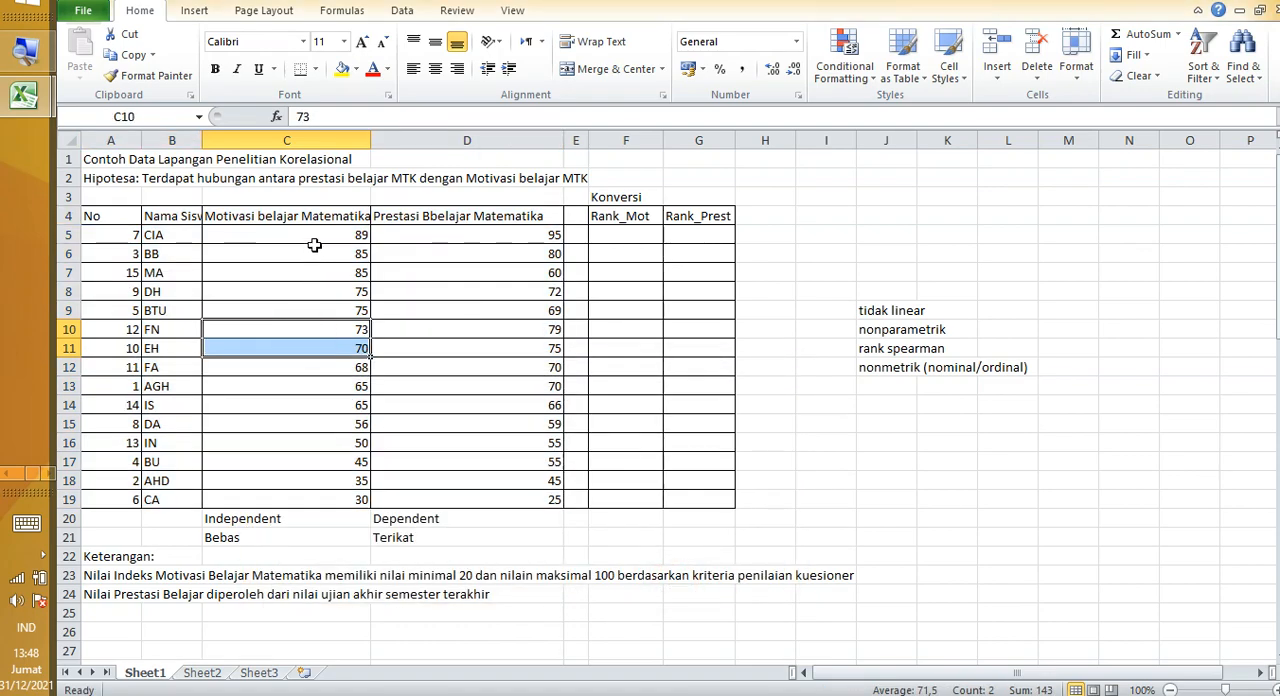
drag(314, 245, 344, 500)
Step: Enter 1 and 2 in F5 and F6 and extend the series to 15 down the Rank_Mot column to F19
click(615, 235)
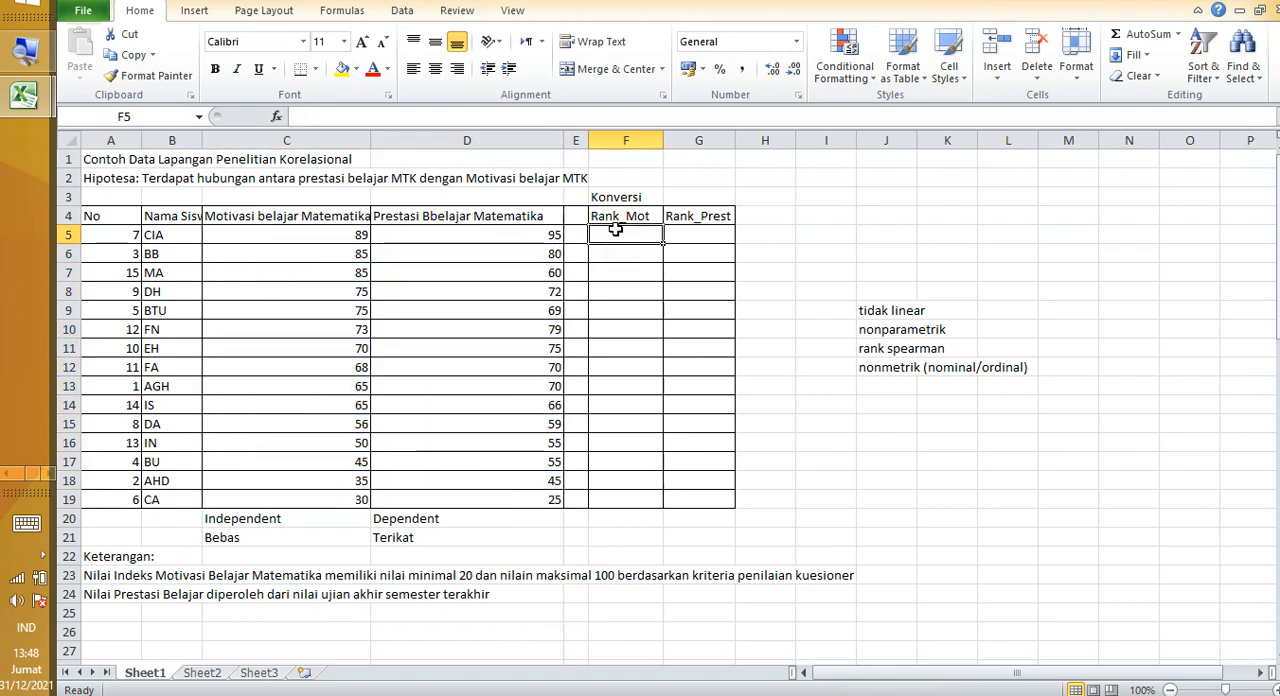
text(1)
click(620, 250)
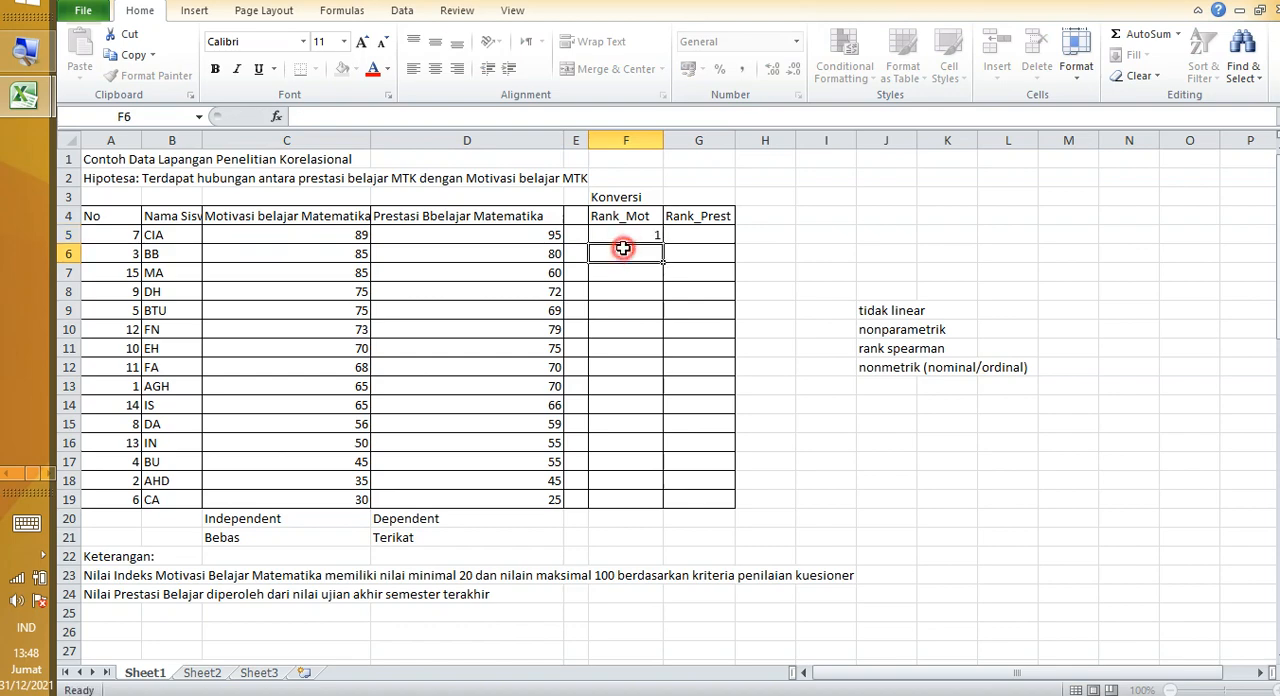
text(2)
key(Return)
drag(620, 237, 664, 508)
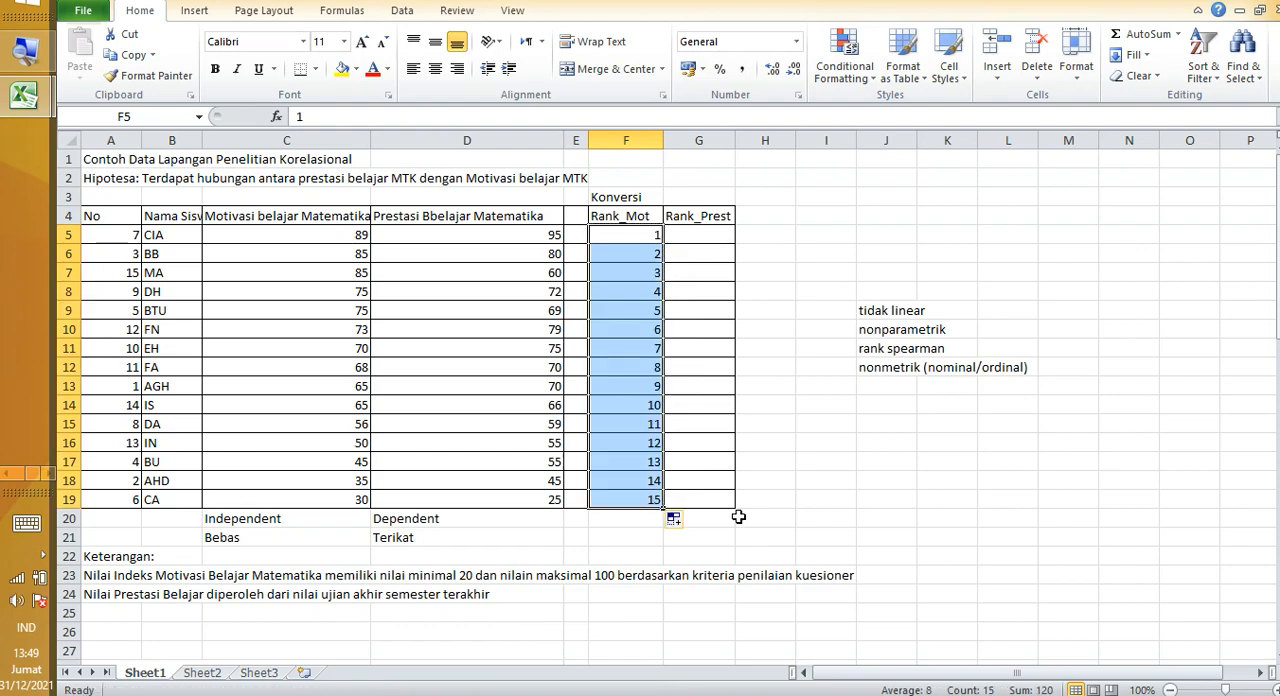
click(738, 516)
Step: Examine the tied scores of 85 and 75 in the Motivasi belajar Matematika column
click(334, 308)
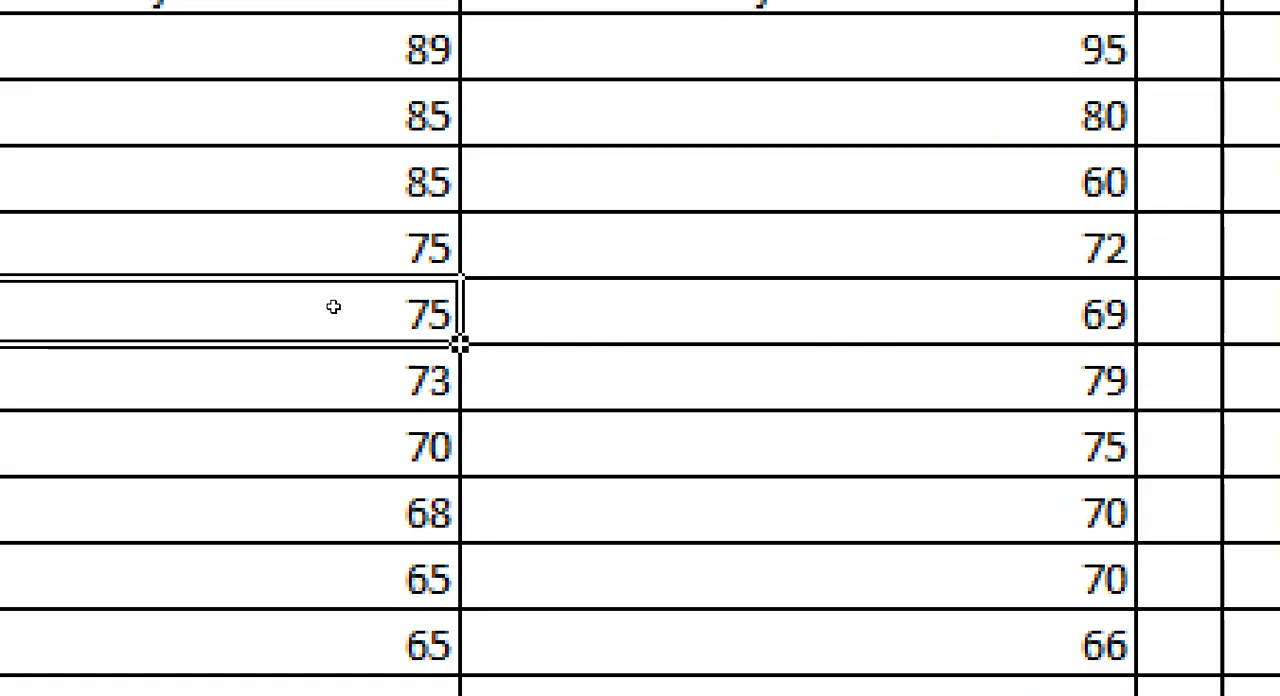
drag(336, 245, 343, 318)
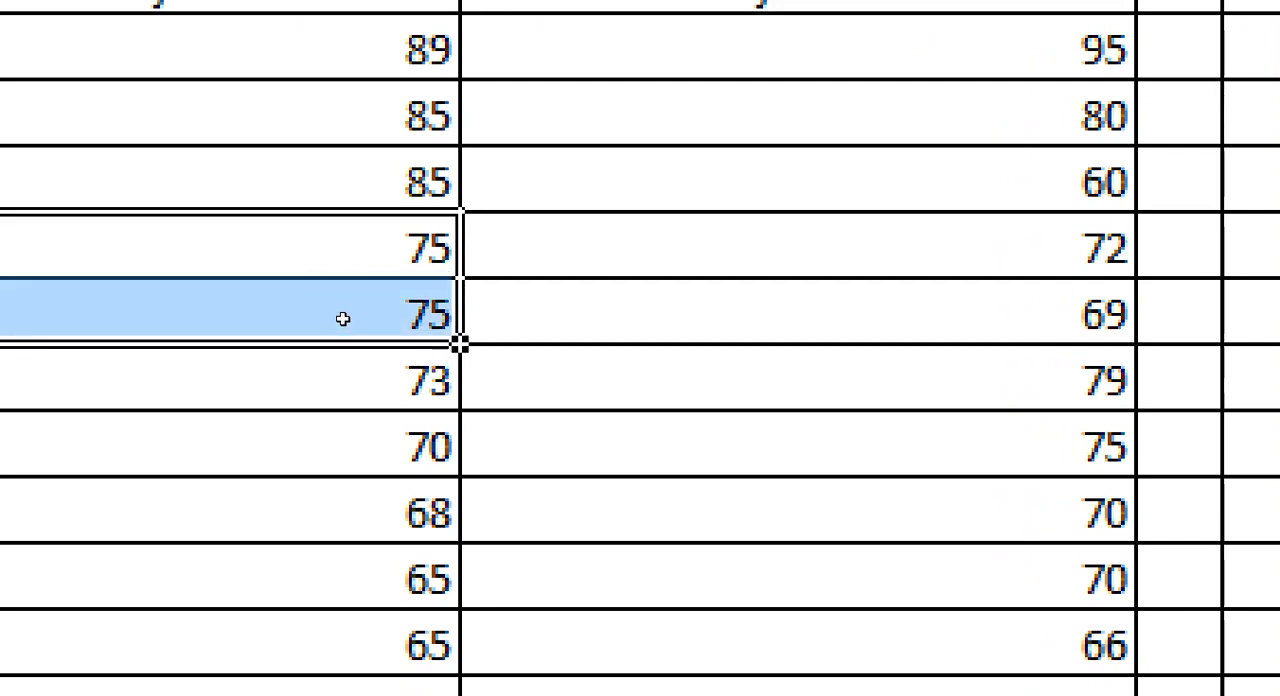
drag(342, 118, 342, 184)
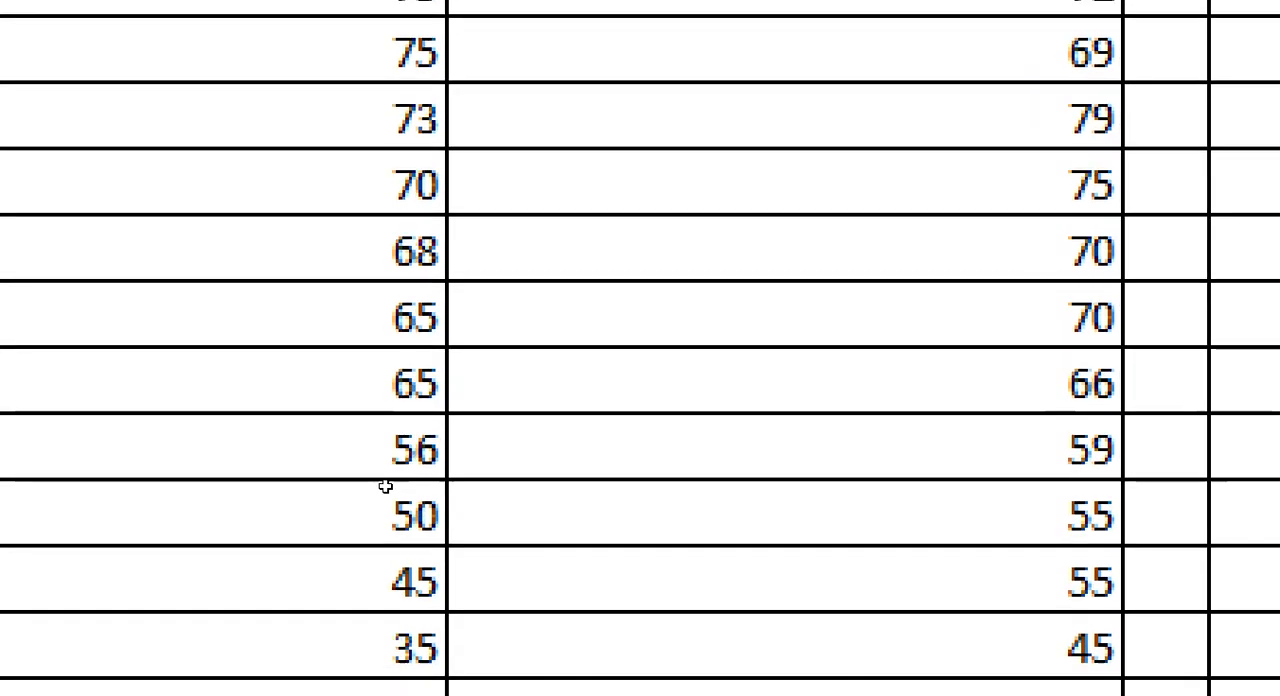
click(394, 466)
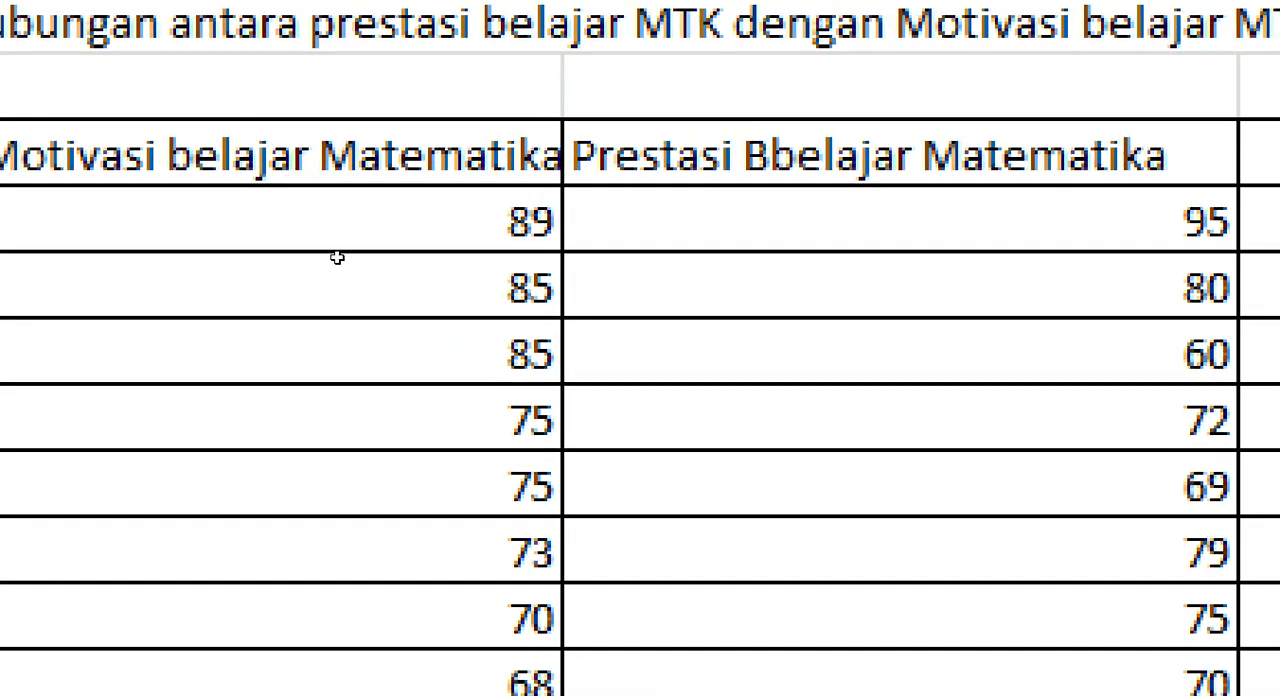
click(337, 258)
drag(340, 276, 338, 261)
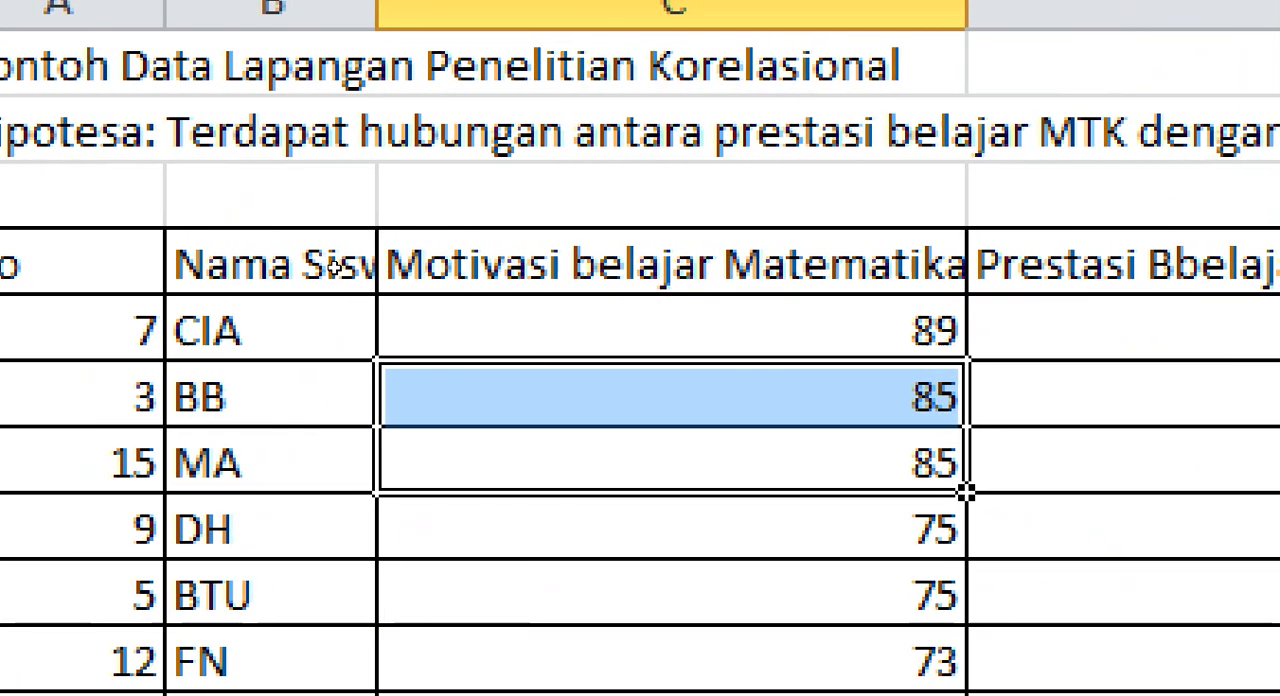
Step: Examine the tied motivation scores of 85 in C6:C7 together with their assigned ranks in F6:F7
click(334, 259)
drag(333, 258, 347, 273)
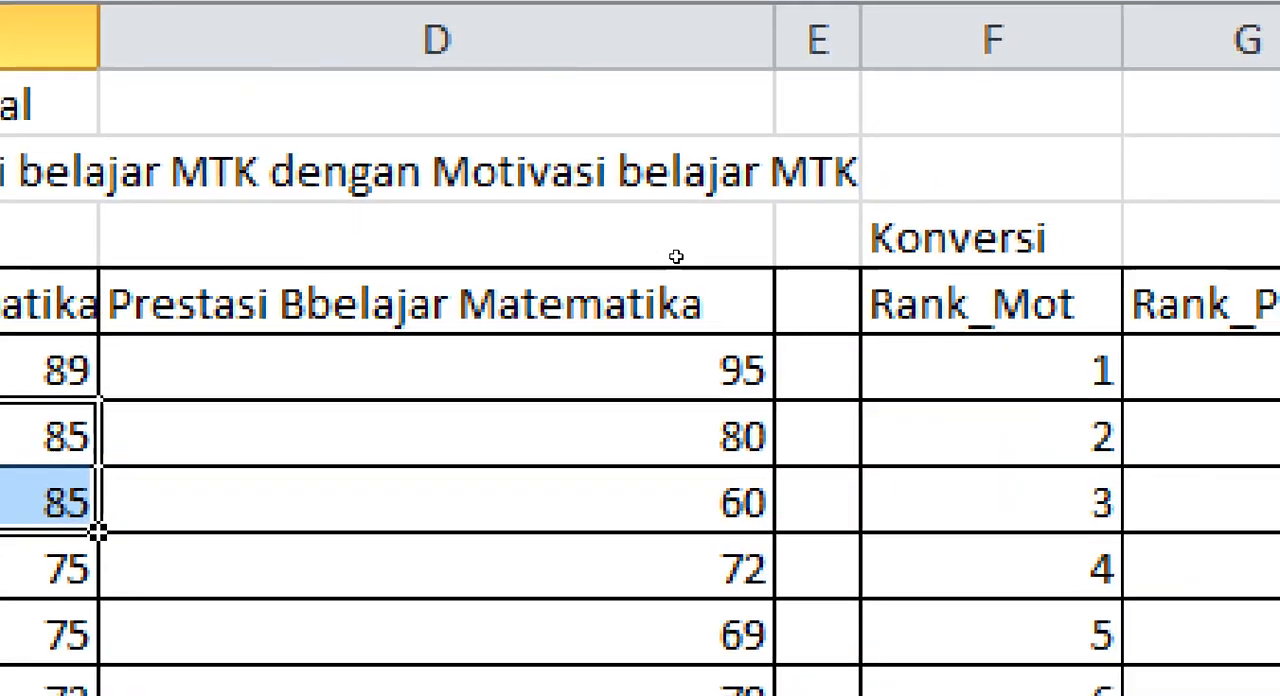
click(636, 260)
key(Down)
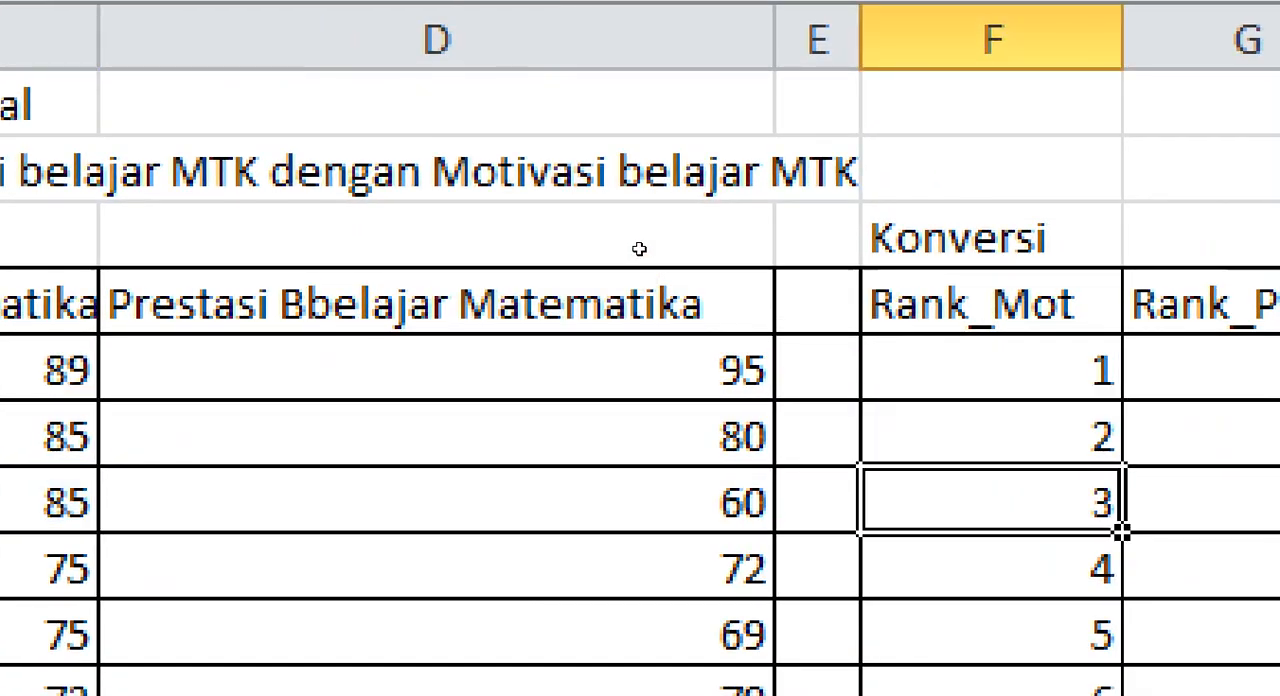
key(shift+Up)
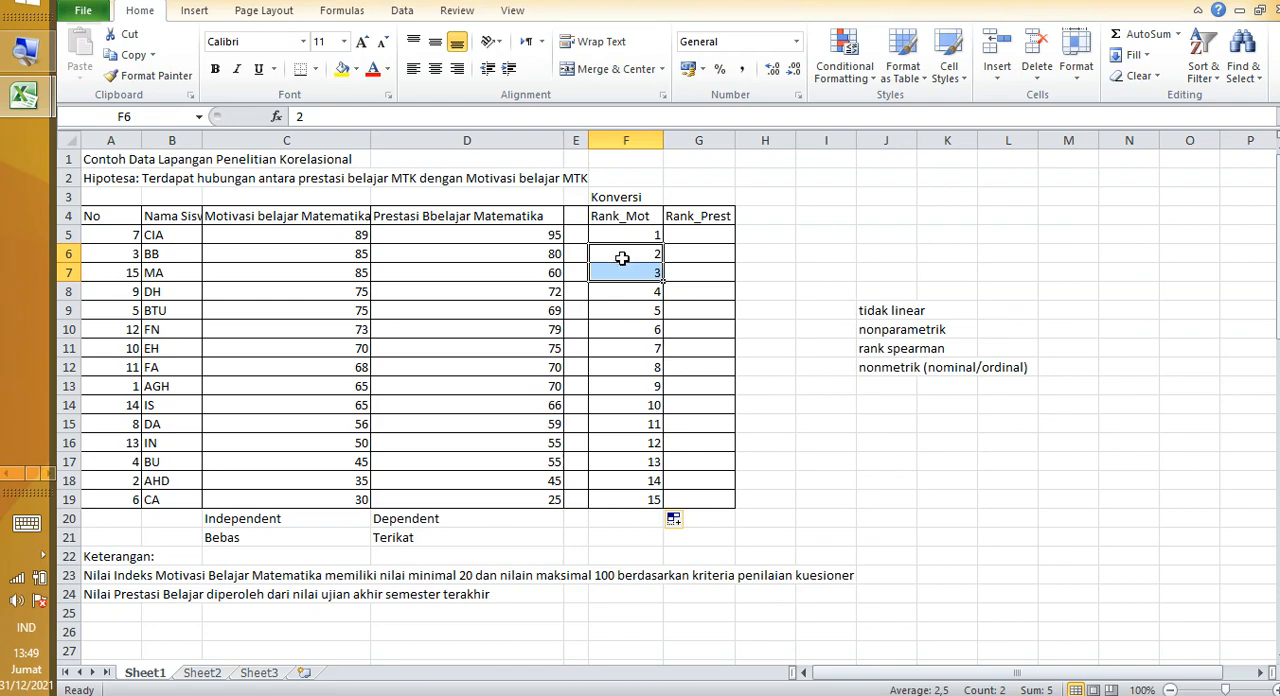
ctrl+scroll(622, 258, up, 5)
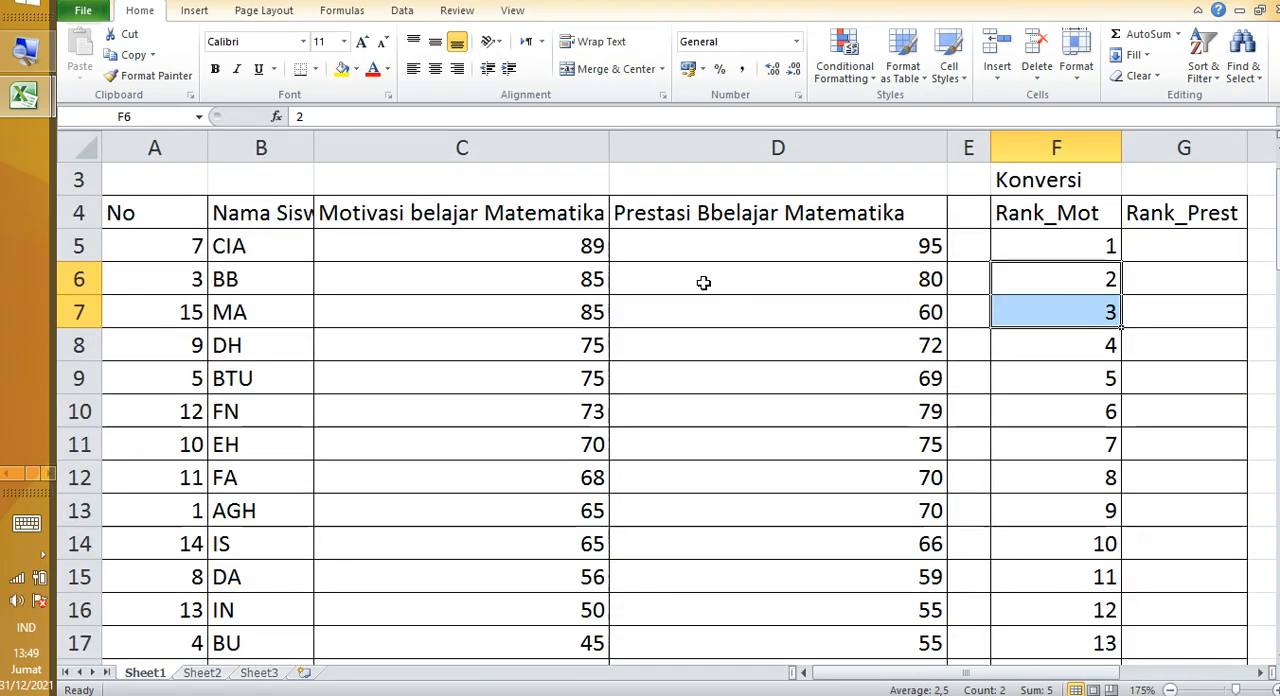
ctrl+scroll(703, 283, up, 1)
click(978, 335)
Step: Set the Rank_Mot values of the two tied 85 scores in F6 and F7 to 2,5
click(1120, 251)
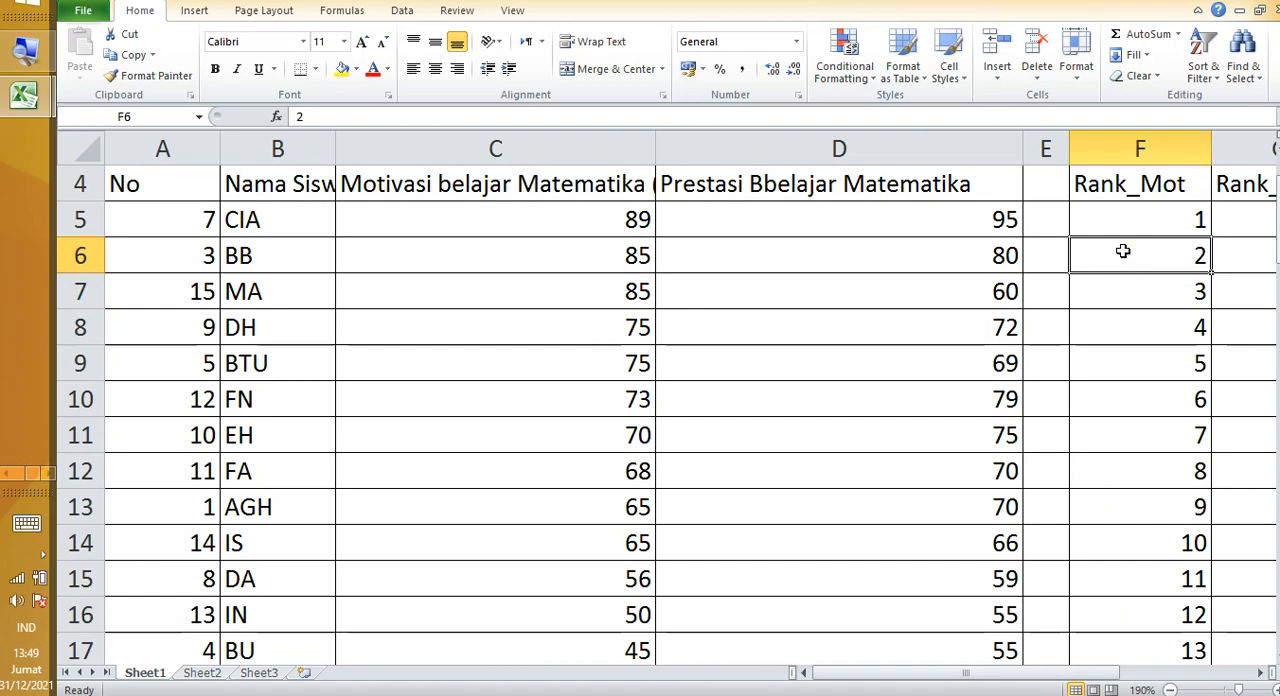
double_click(1122, 251)
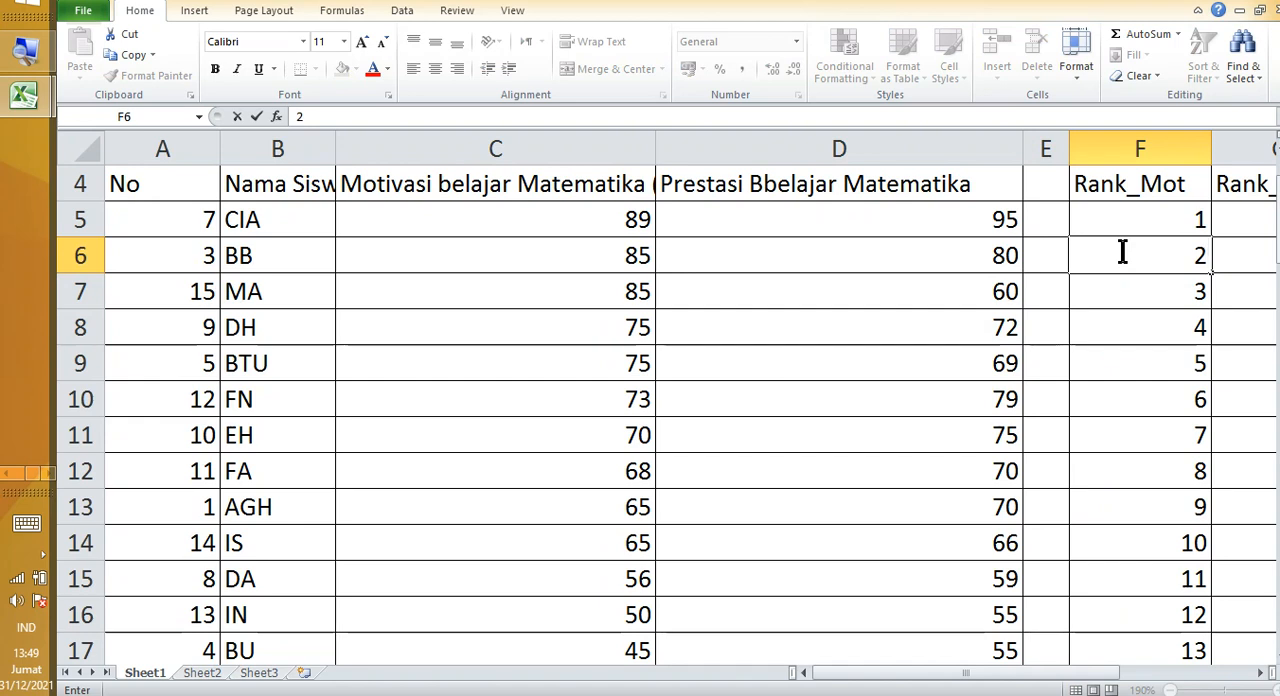
text(,5)
key(Return)
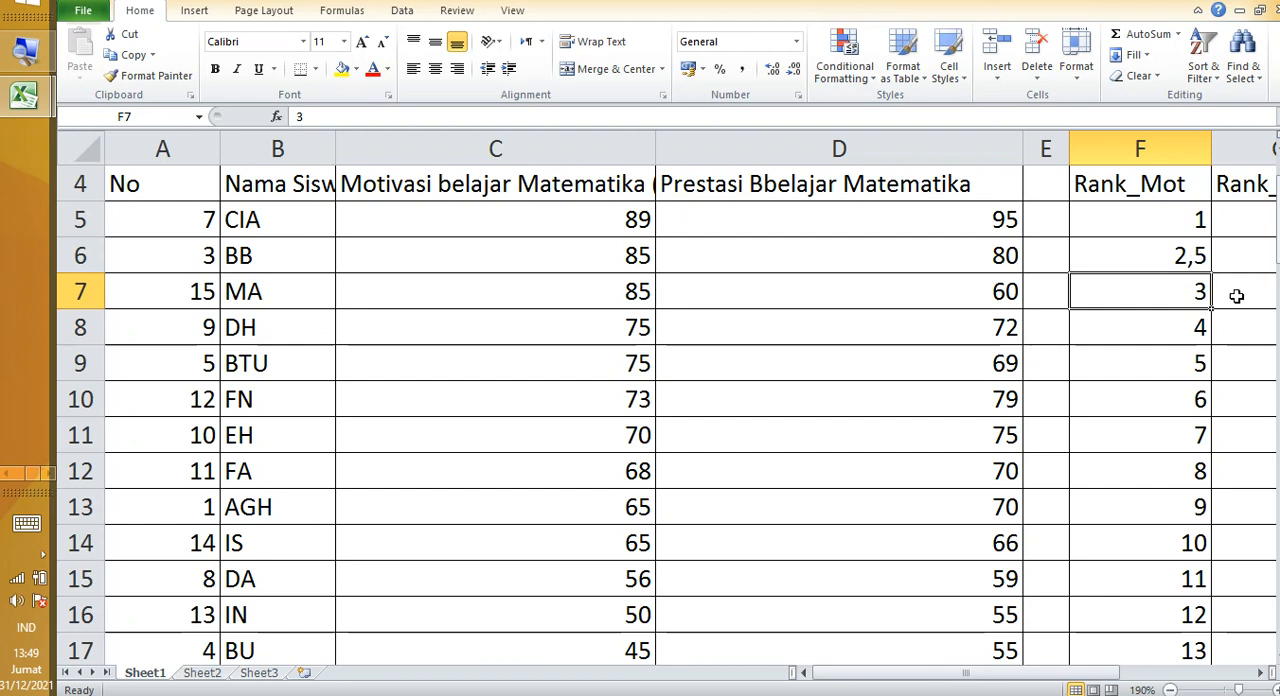
click(1160, 262)
click(1152, 282)
text(2,5)
key(Return)
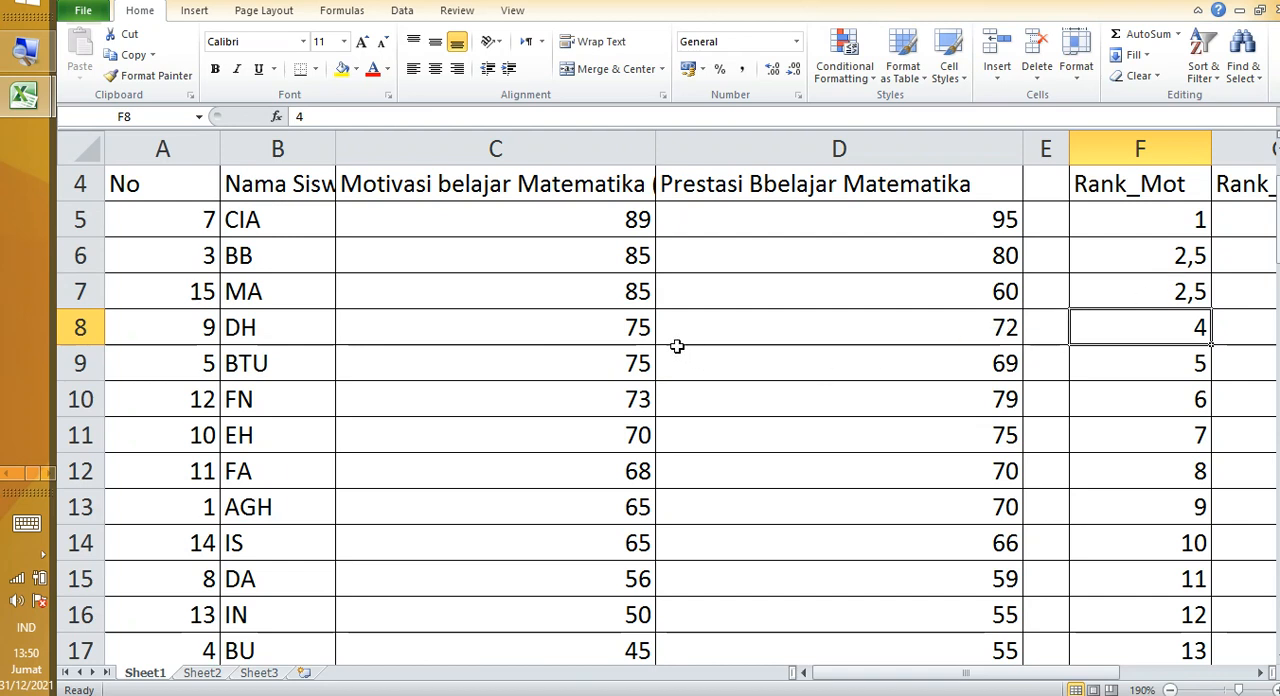
Step: Set the Rank_Mot values of the two tied 75 motivation scores in F8 and F9 to 4,5
drag(637, 330, 637, 350)
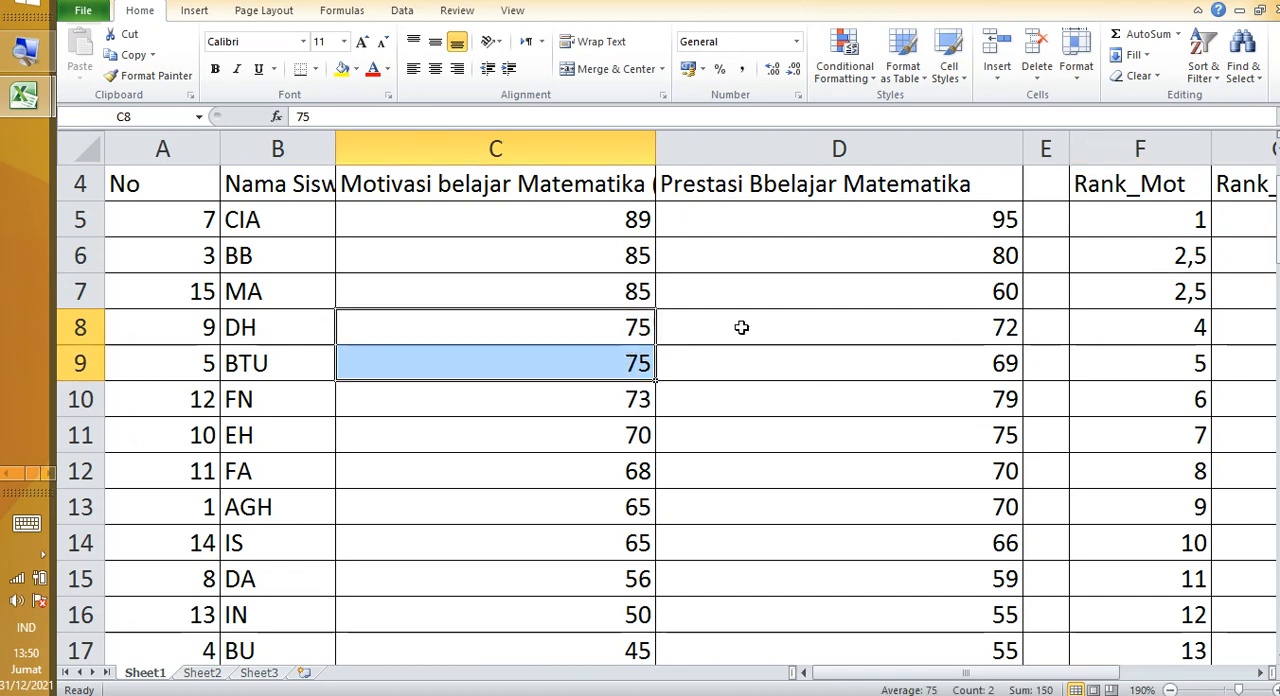
click(1121, 327)
click(1139, 362)
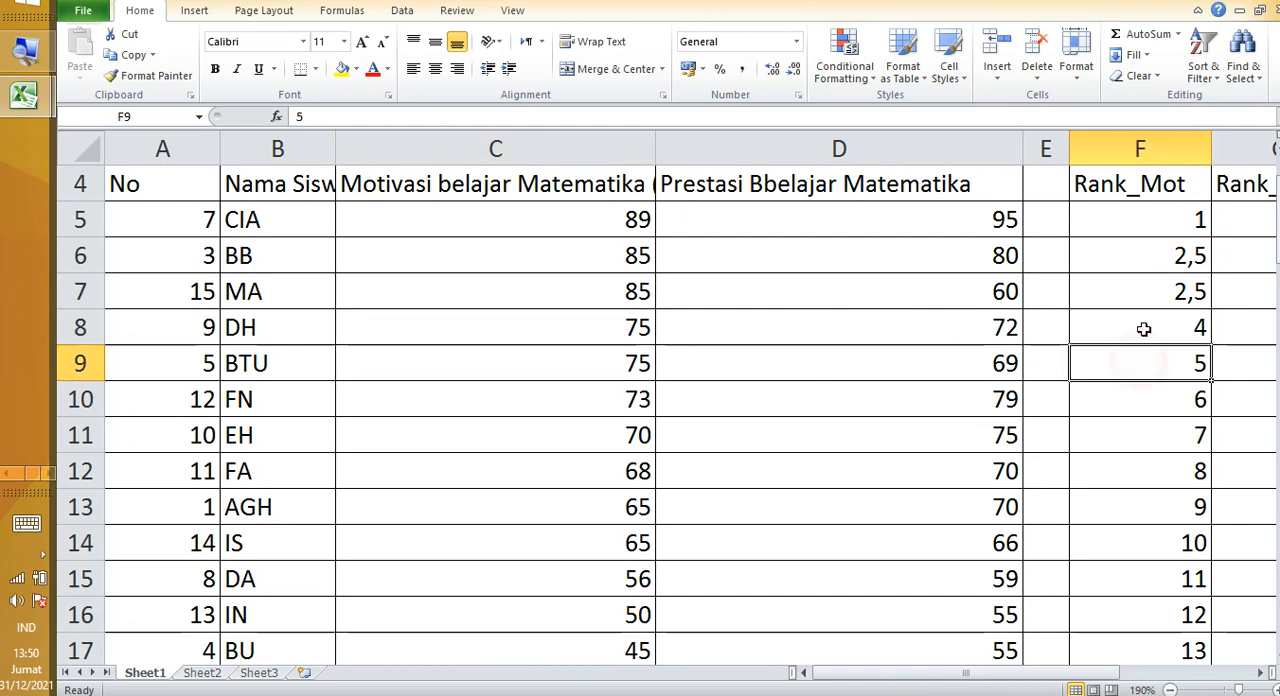
click(1146, 326)
drag(1154, 340, 1162, 352)
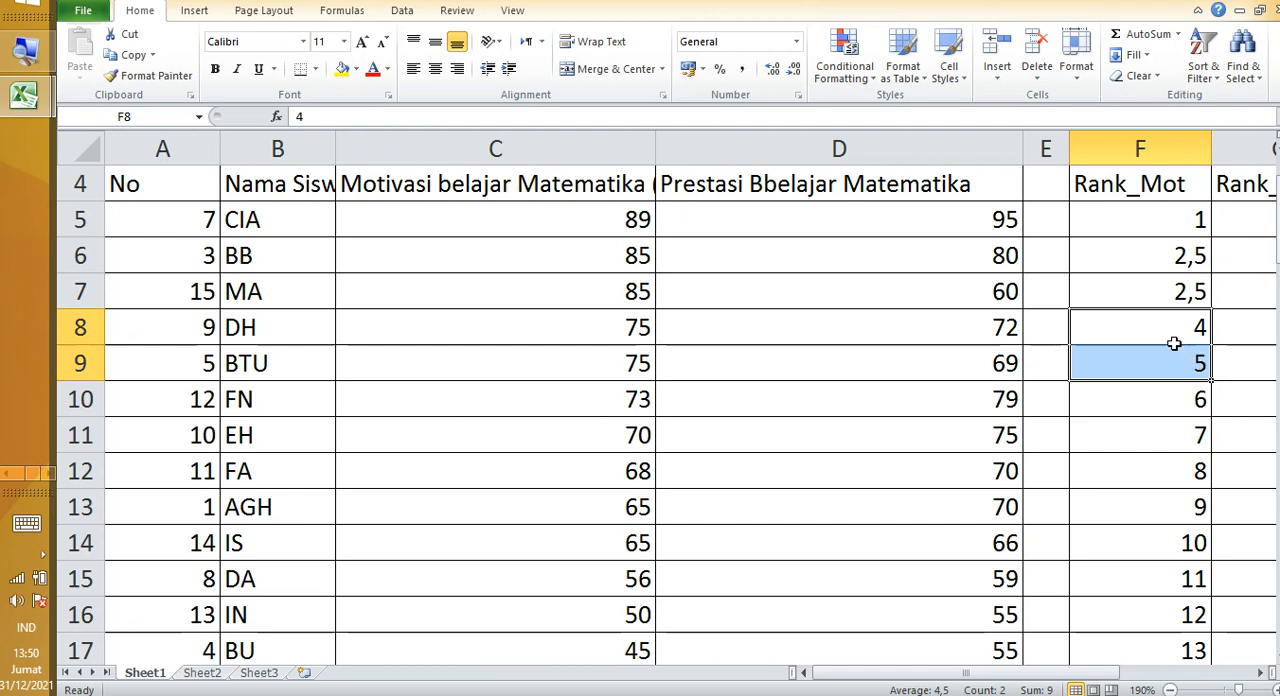
click(1170, 338)
text(4)
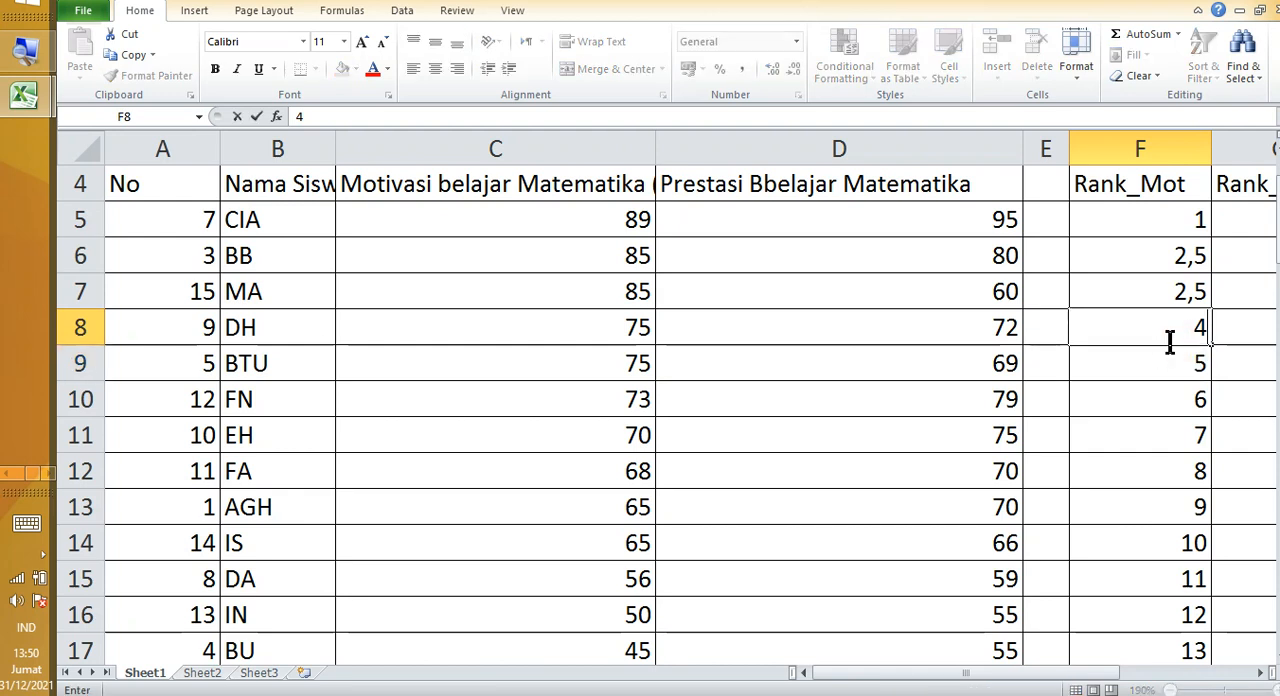
text(,5)
key(Return)
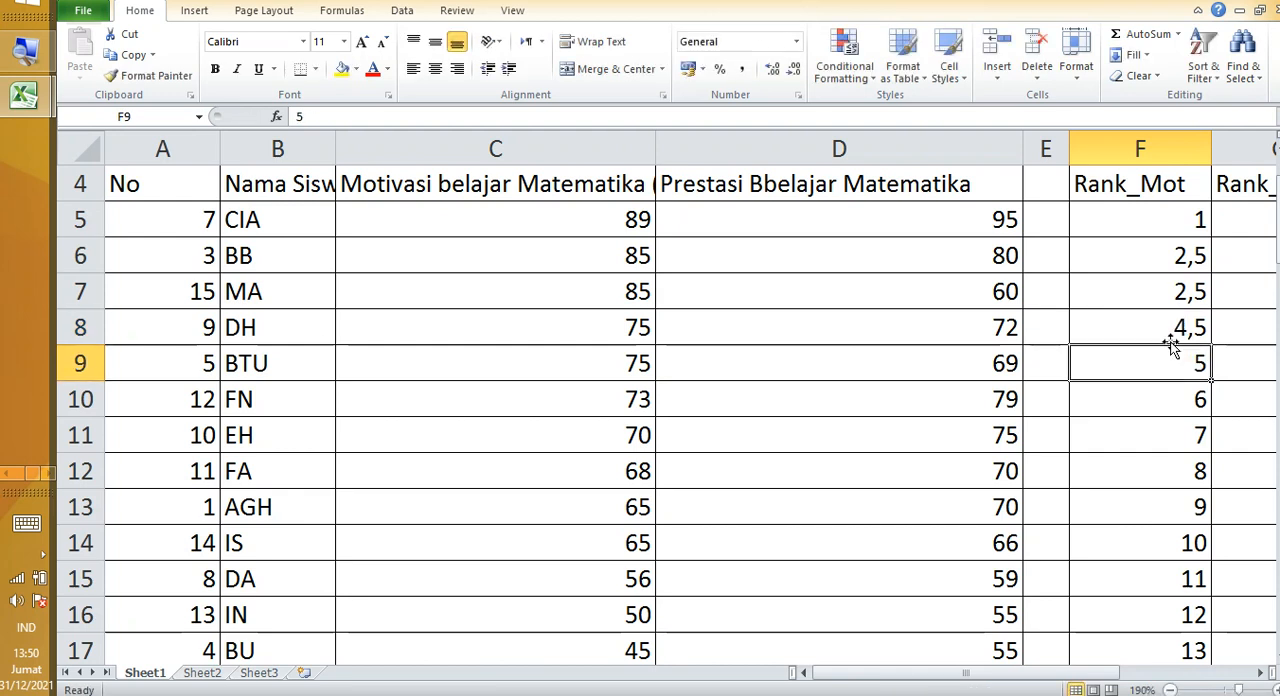
text(4,5)
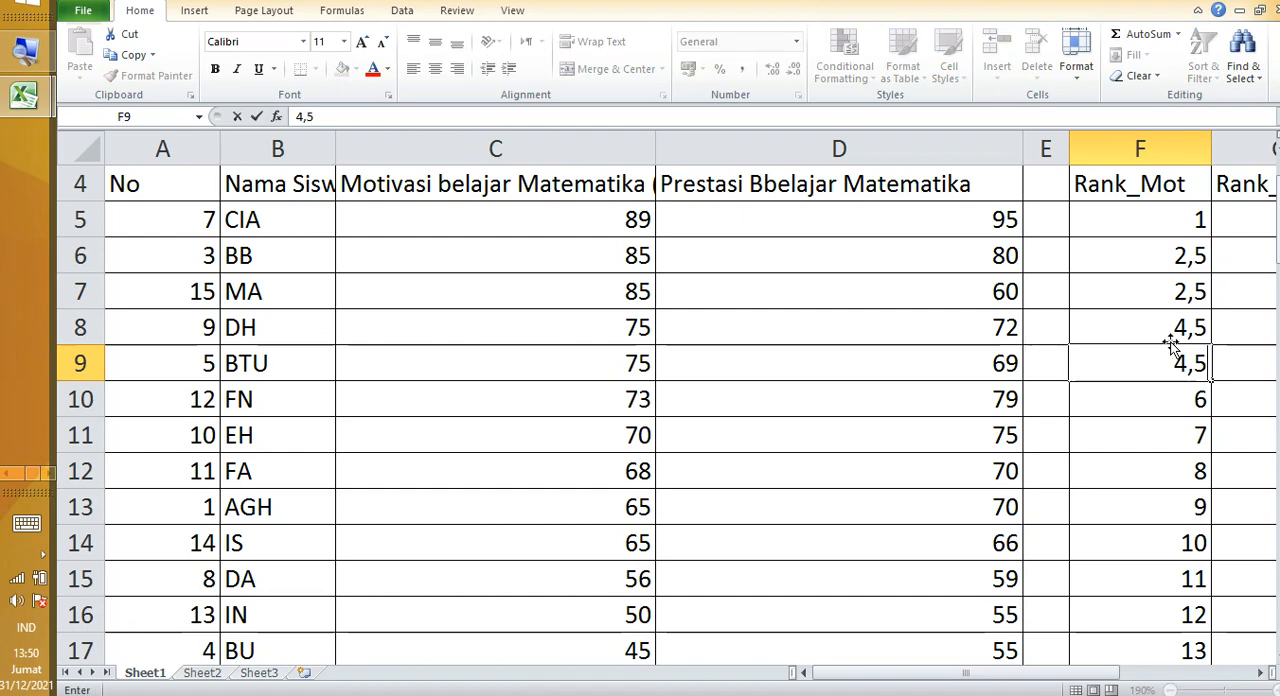
key(Return)
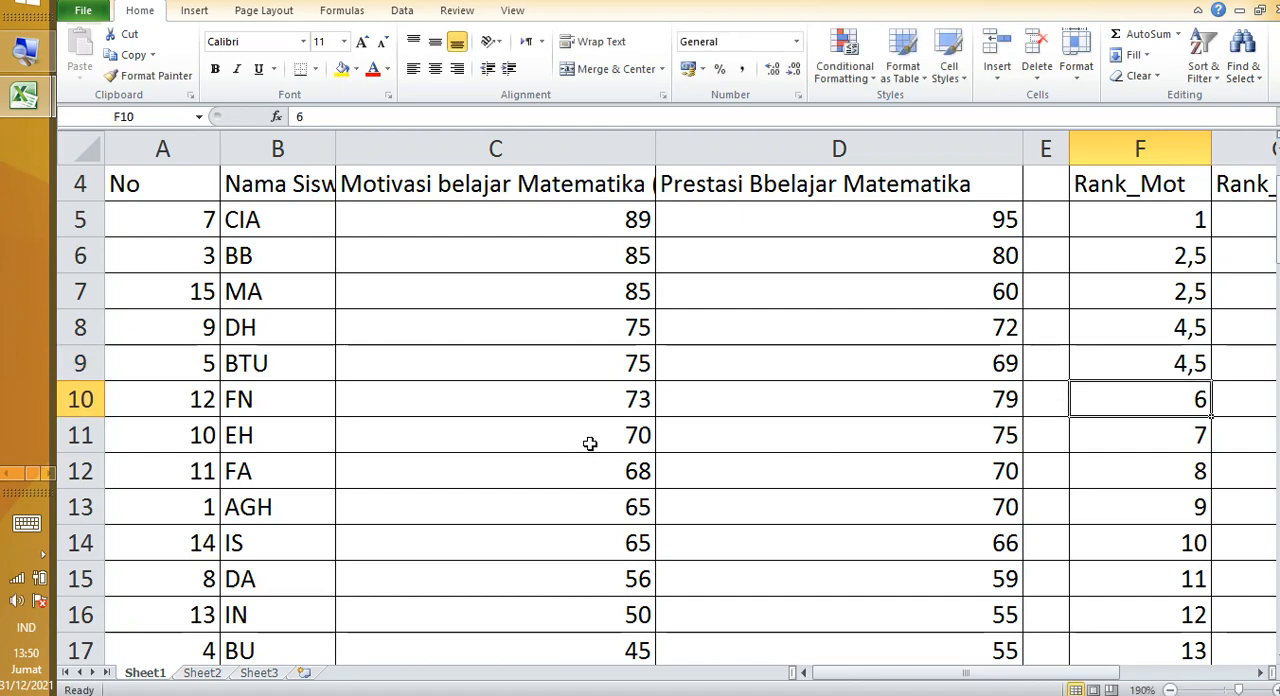
Step: Sort the table A4:F19 by Prestasi Bbelajar Matematika from largest to smallest
scroll(590, 443, down, 1)
scroll(594, 420, up, 1)
drag(165, 192, 850, 413)
drag(974, 480, 1120, 479)
ctrl+scroll(1055, 472, down, 4)
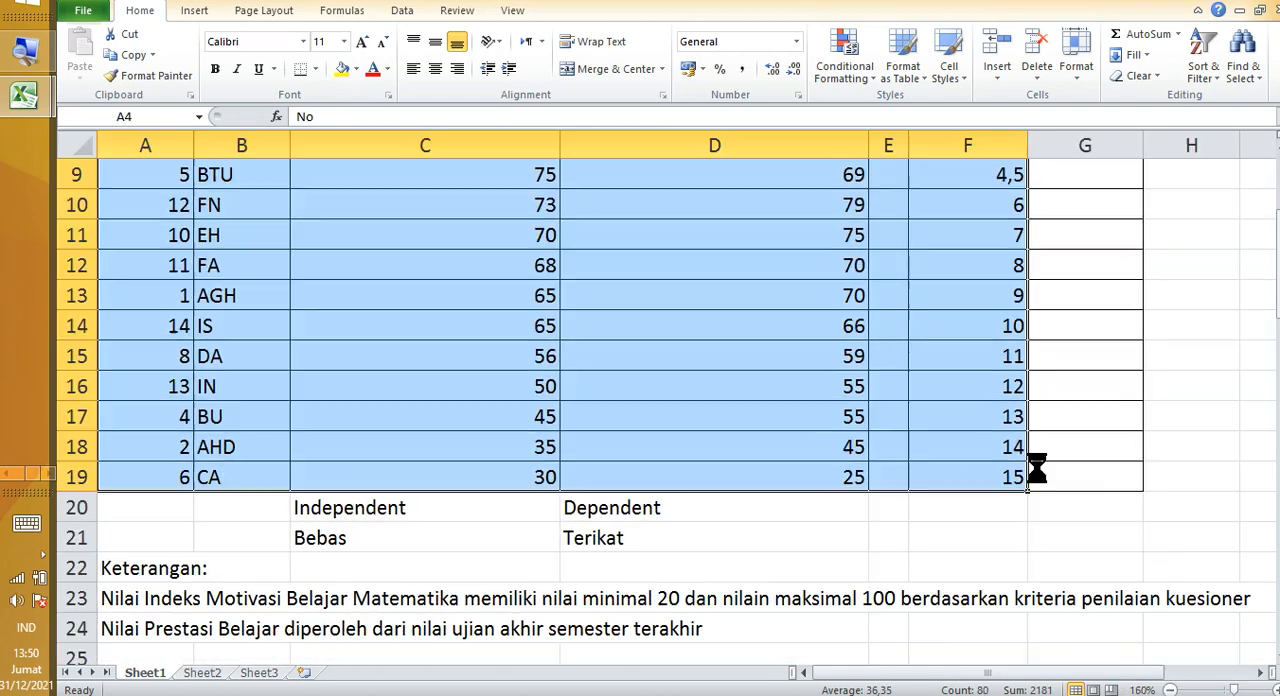
scroll(588, 399, up, 2)
scroll(588, 399, down, 1)
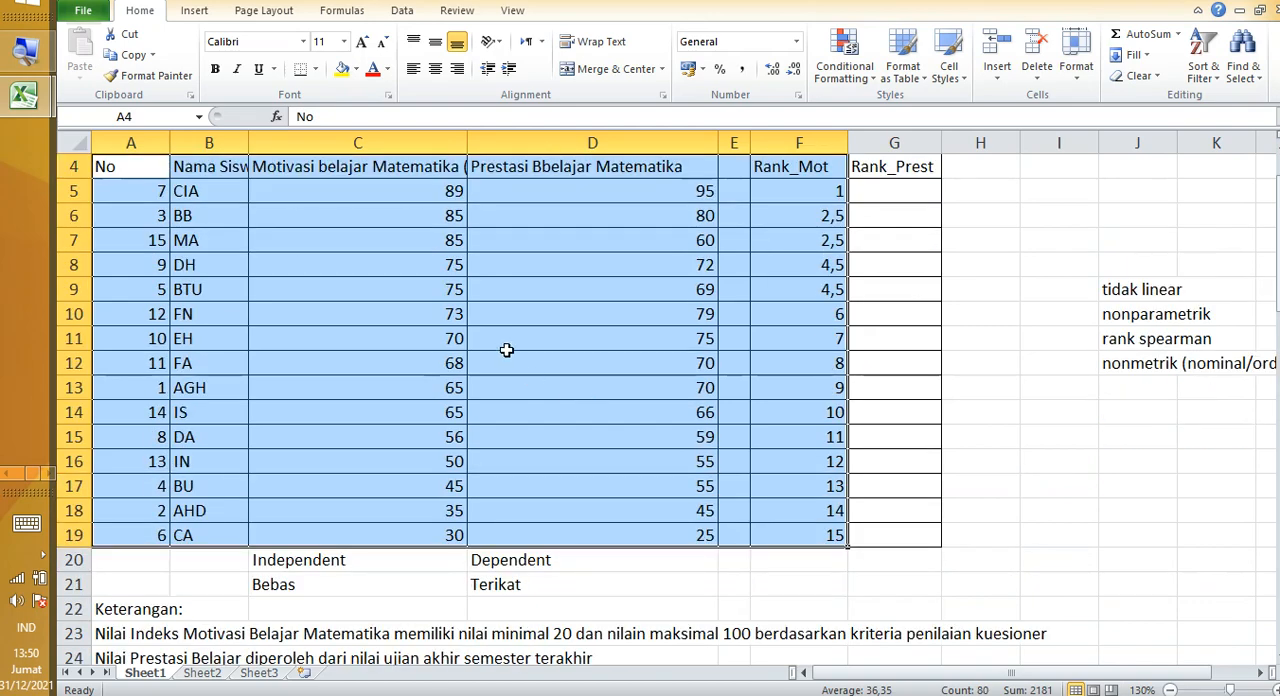
right_click(506, 338)
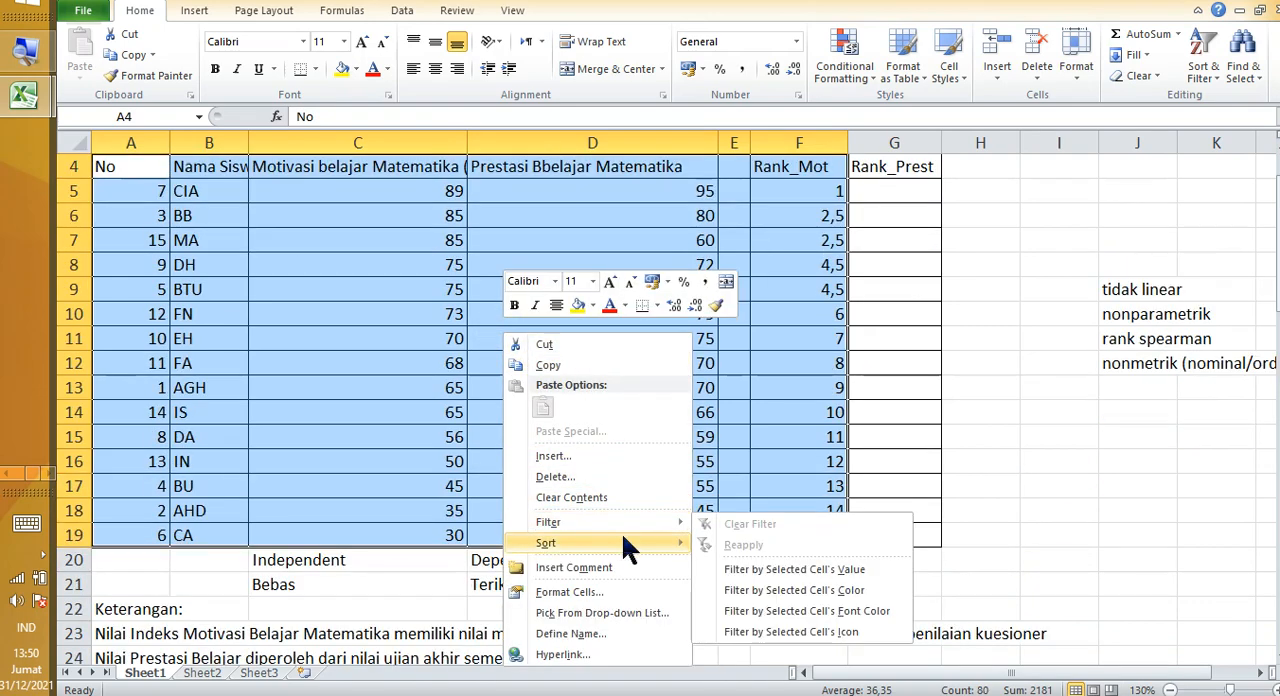
mouse_move(610, 543)
click(761, 647)
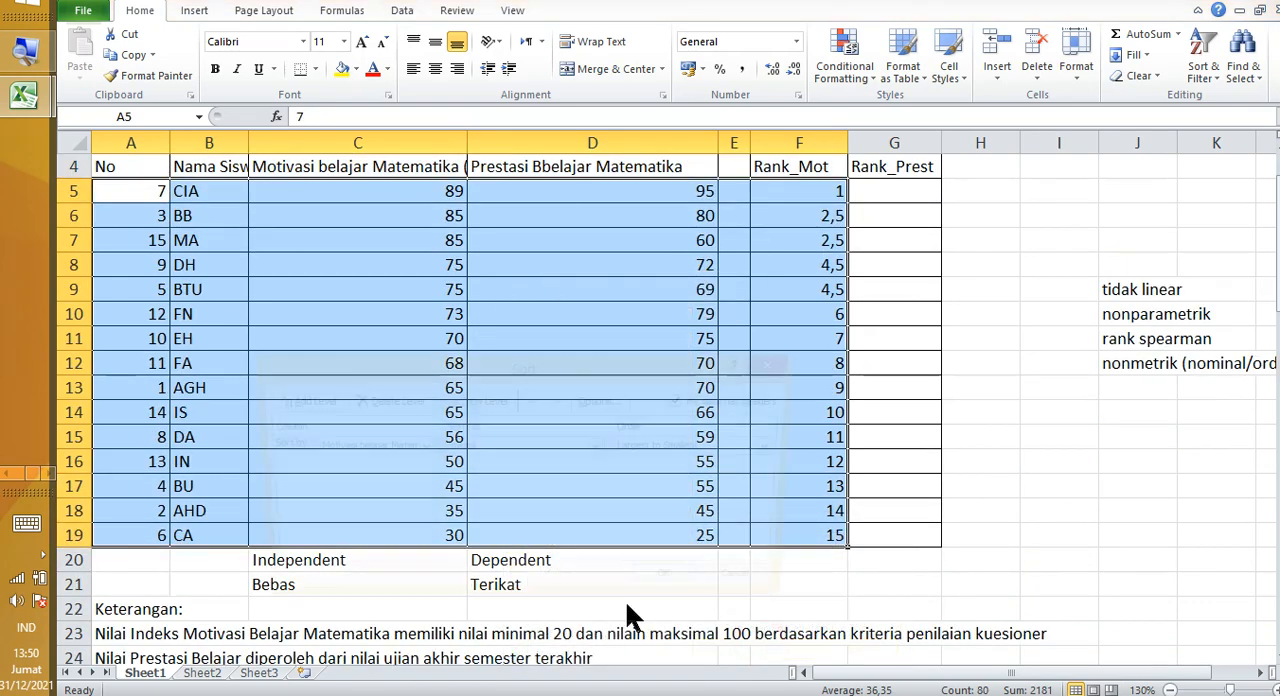
click(347, 447)
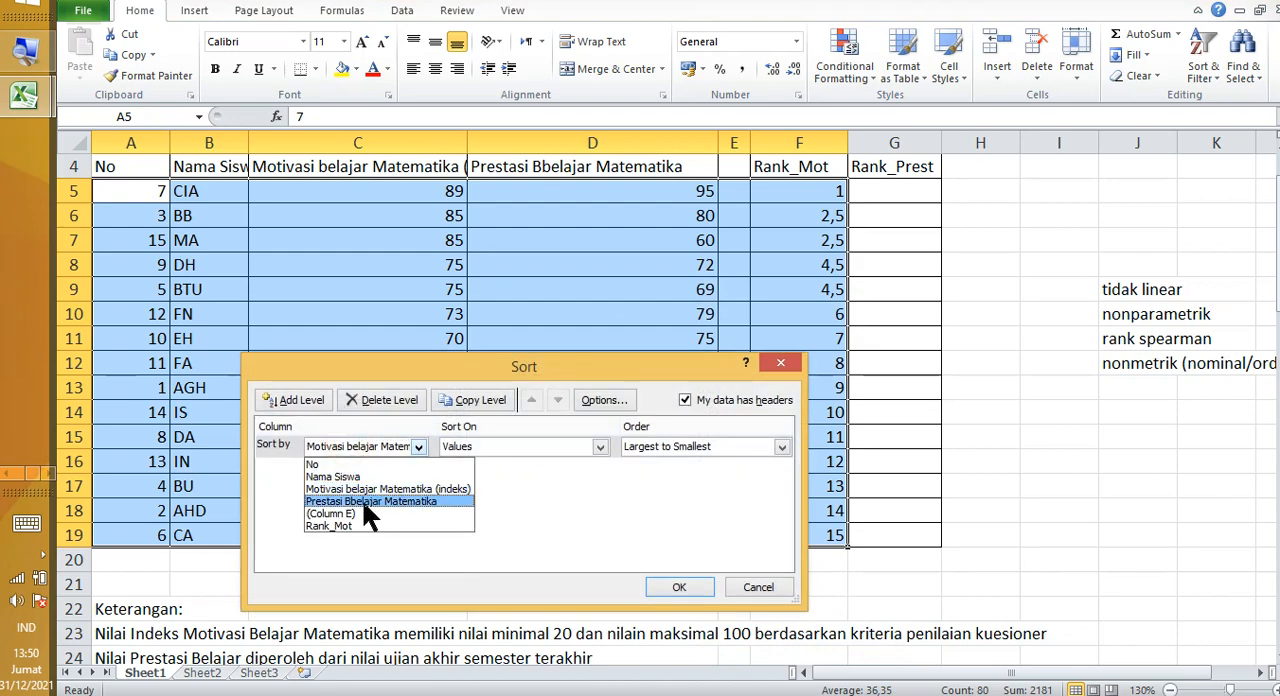
click(365, 502)
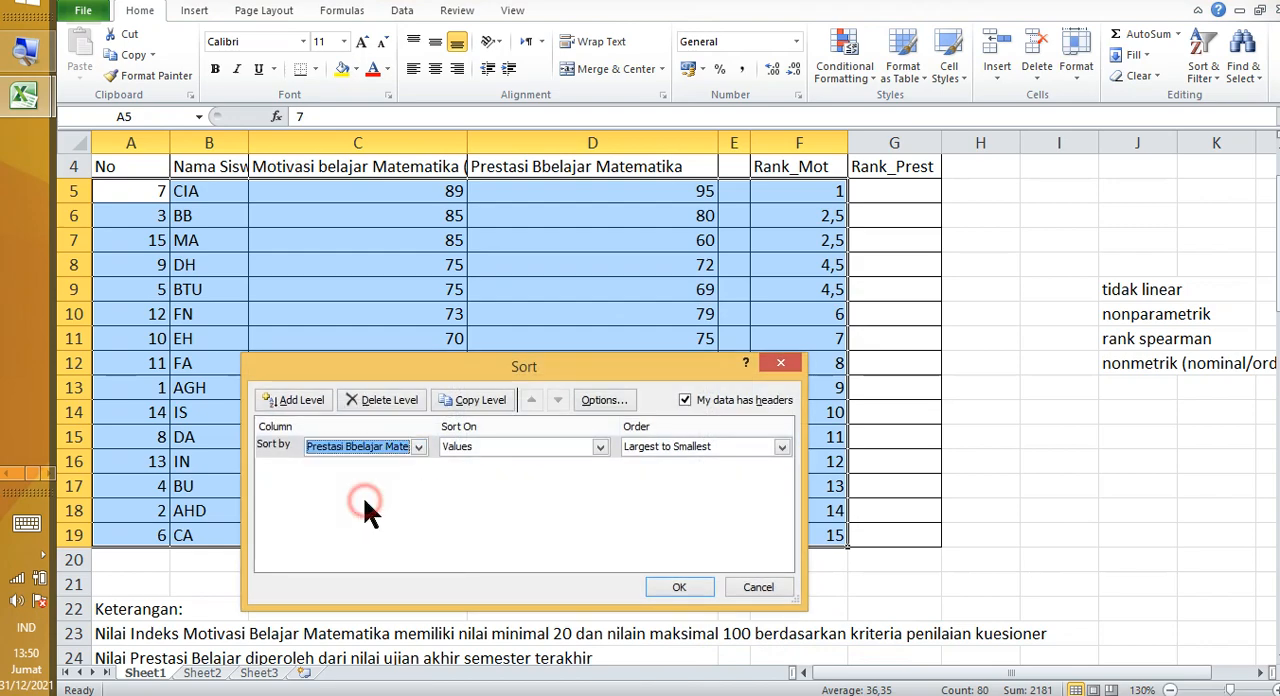
click(657, 449)
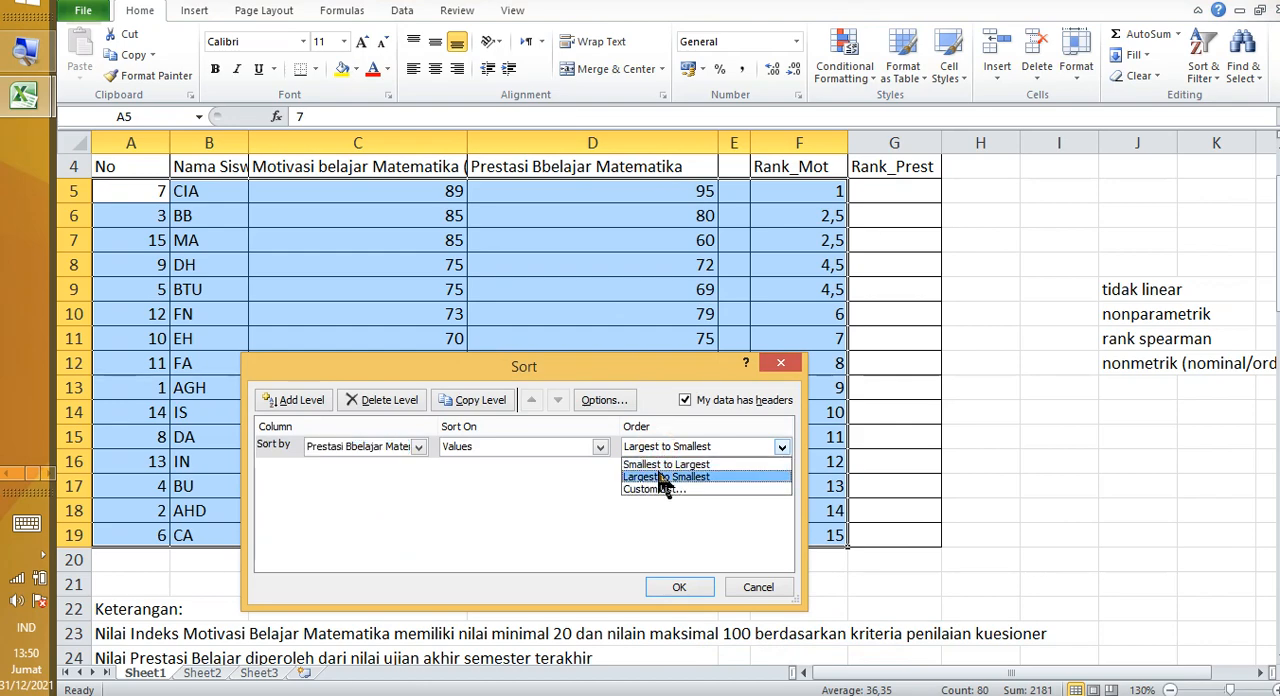
click(662, 477)
click(685, 586)
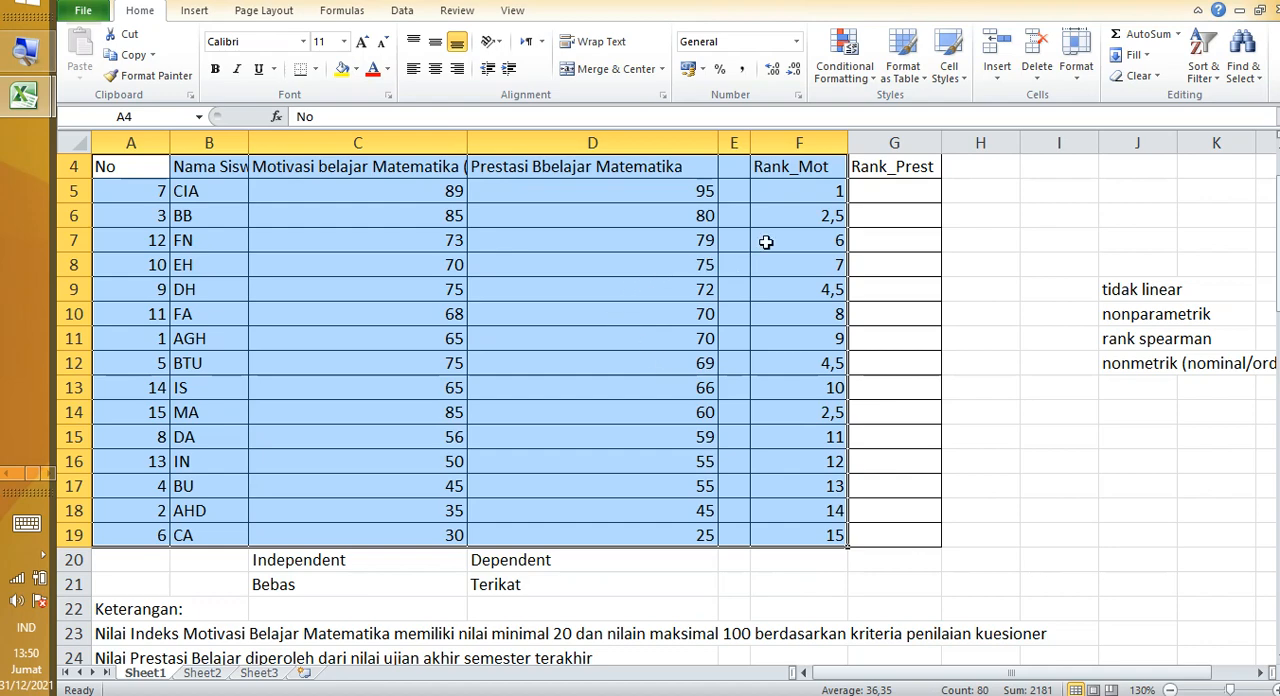
Step: Examine the tied scores of 70 and 55 in the Prestasi Bbelajar Matematika column
click(708, 240)
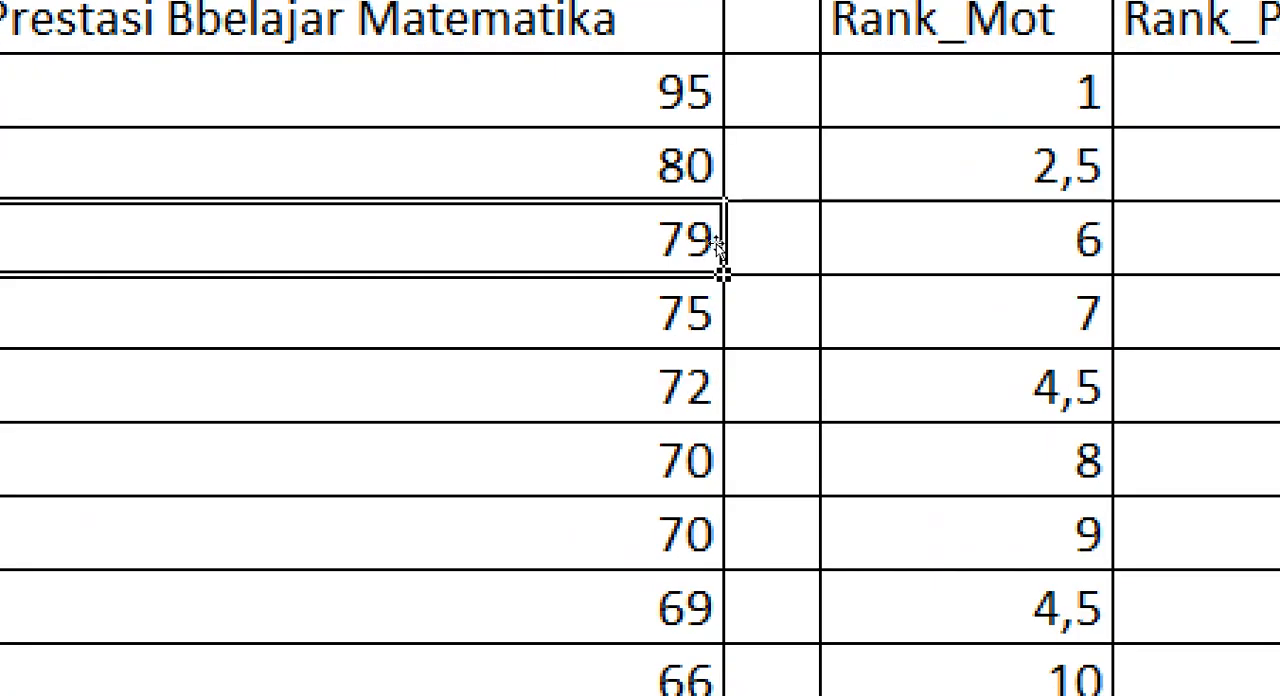
click(706, 443)
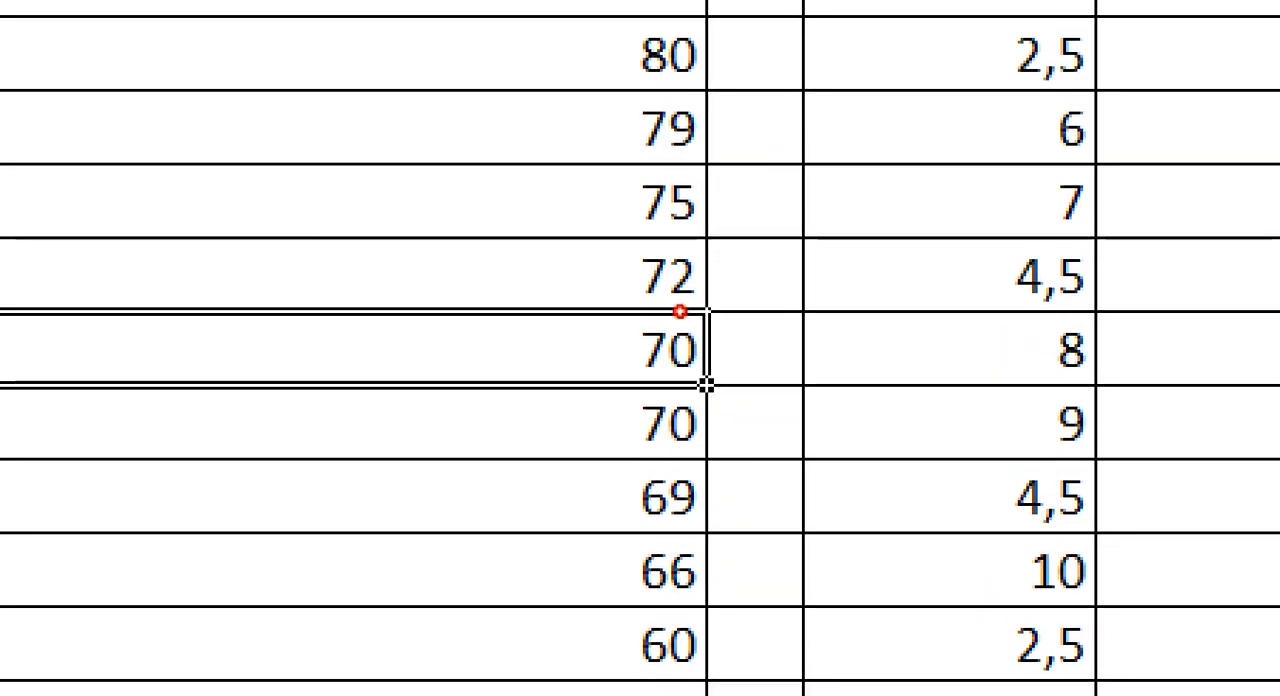
key(shift+Down)
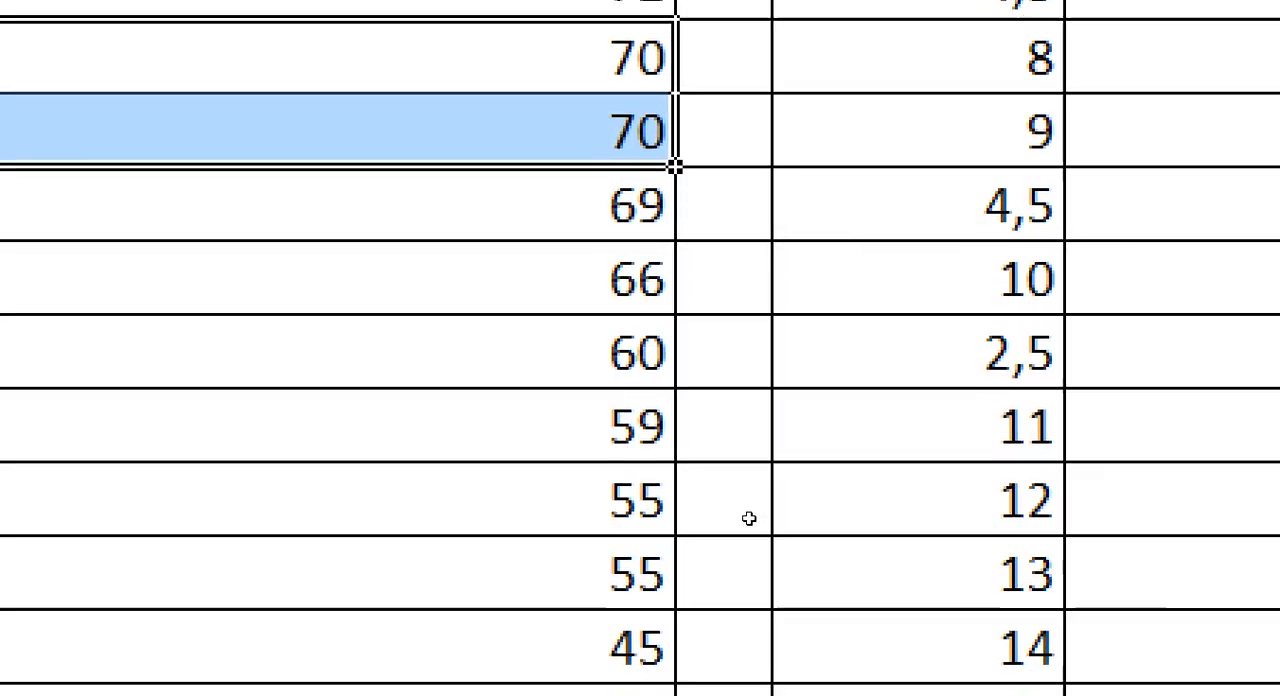
click(686, 465)
key(shift+Down)
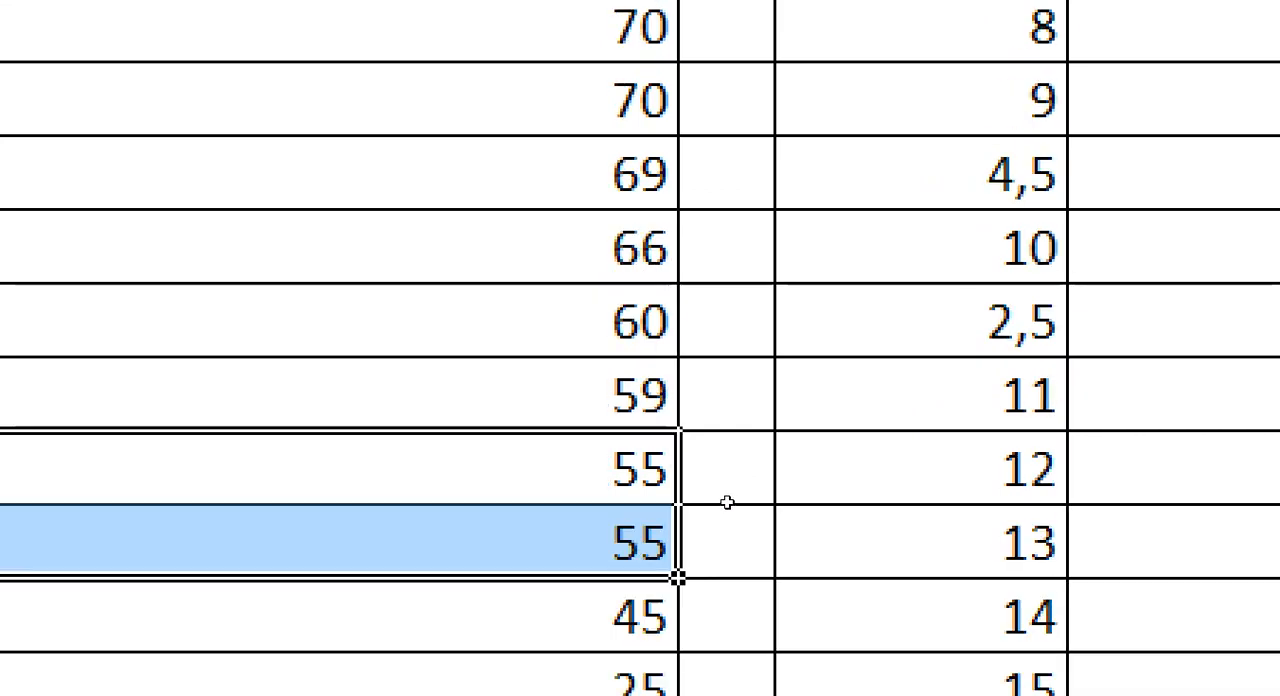
drag(680, 386, 981, 409)
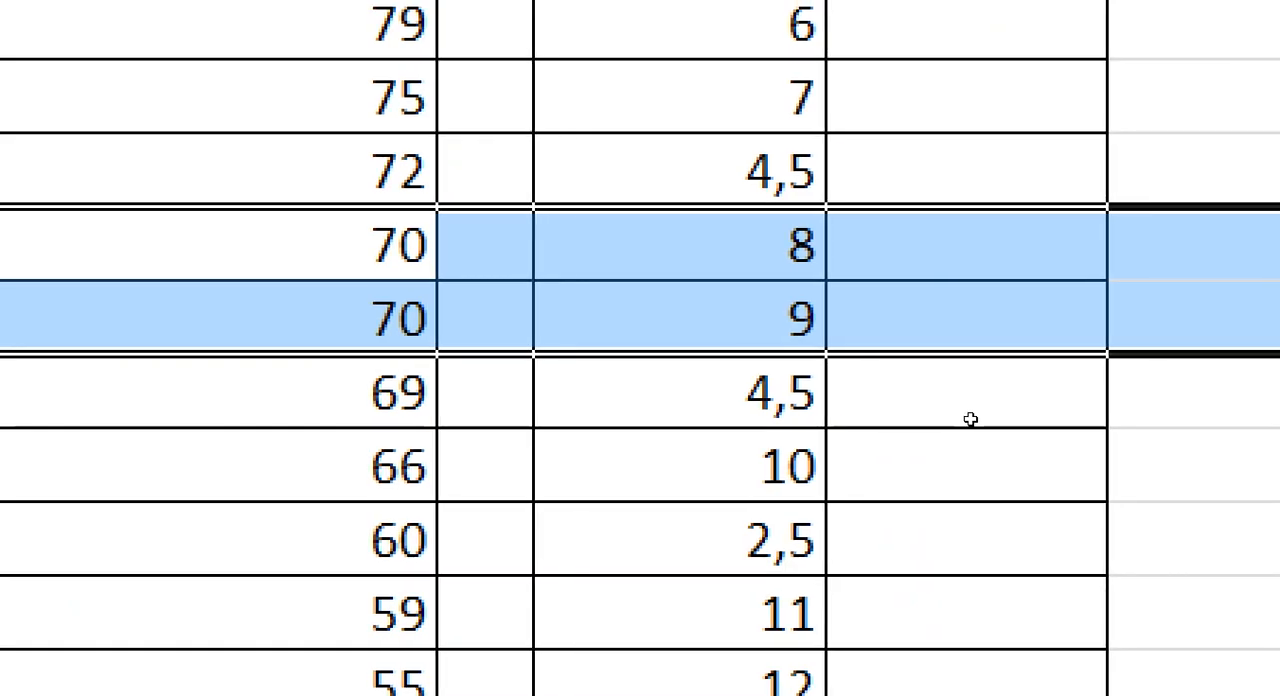
click(965, 438)
Step: Enter 1 and 2 in G5 and G6 and extend the series to 15 down the Rank_Prest column to G19
click(910, 262)
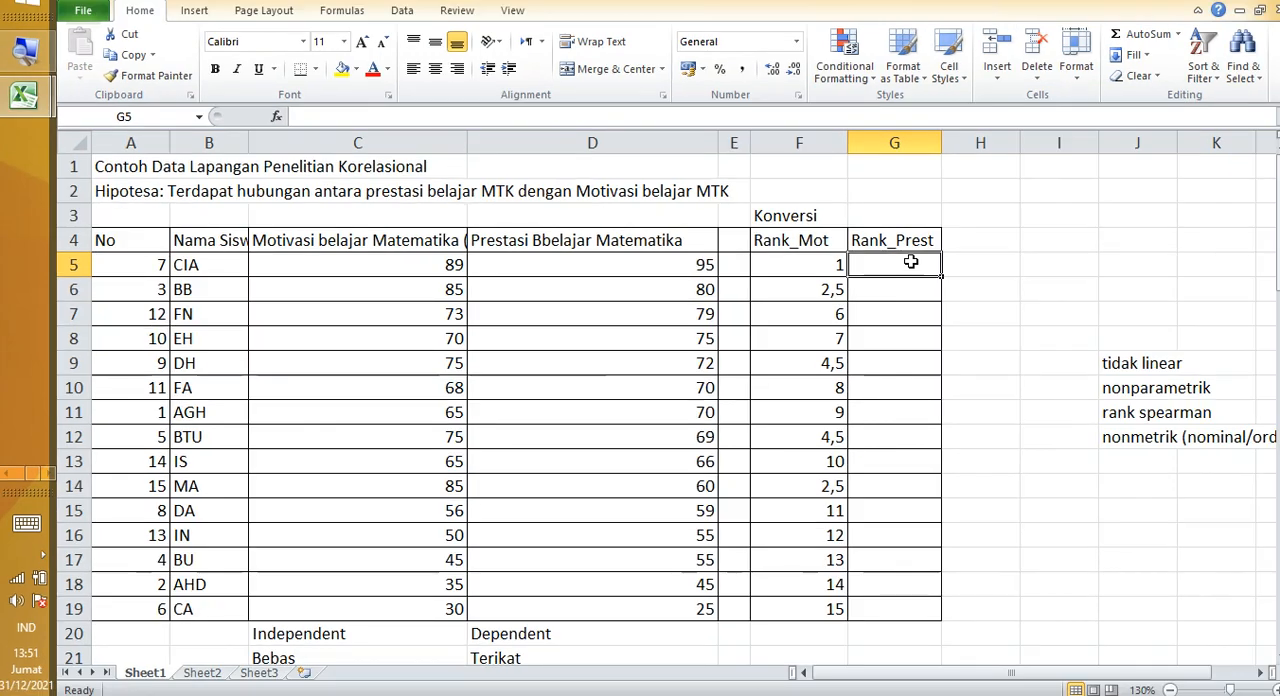
text(1)
key(Return)
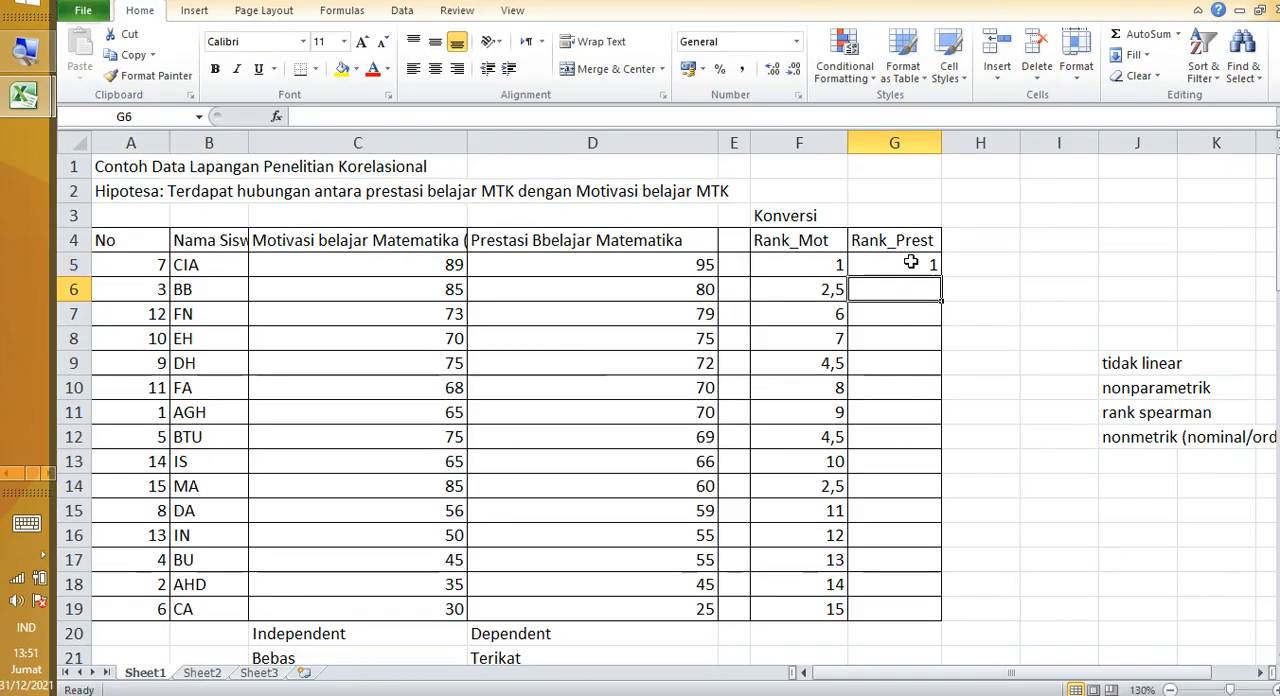
text(2)
key(Return)
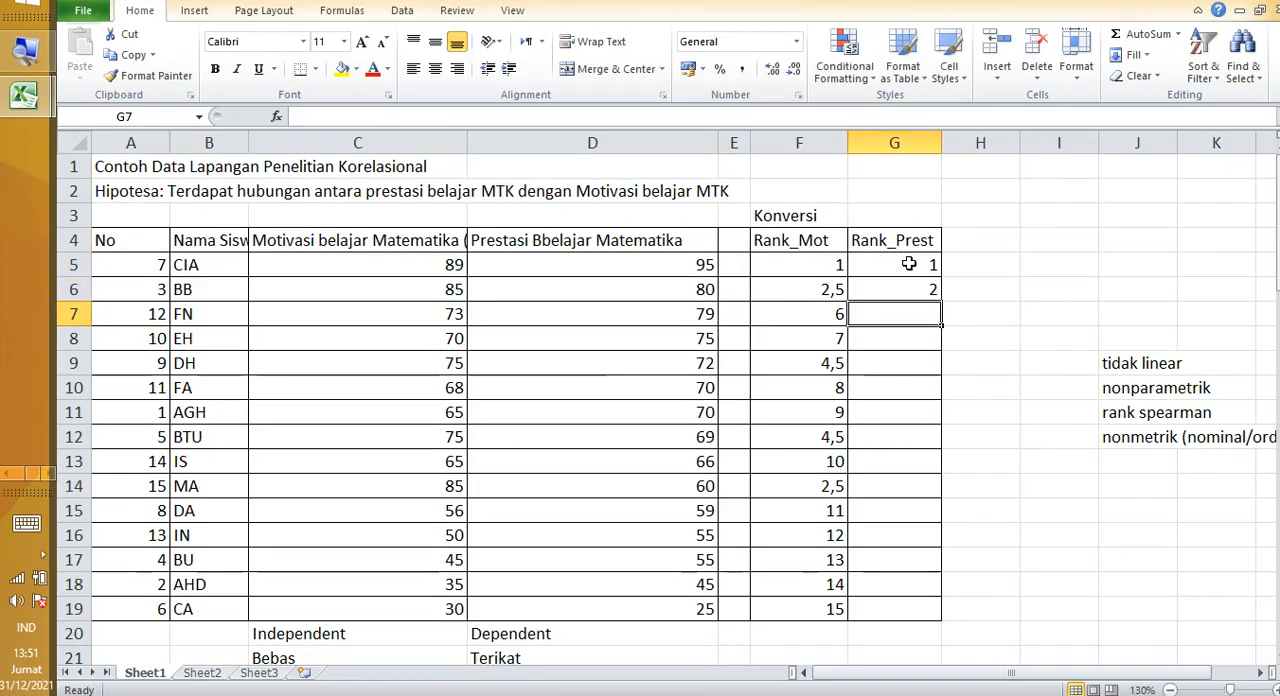
drag(909, 263, 925, 624)
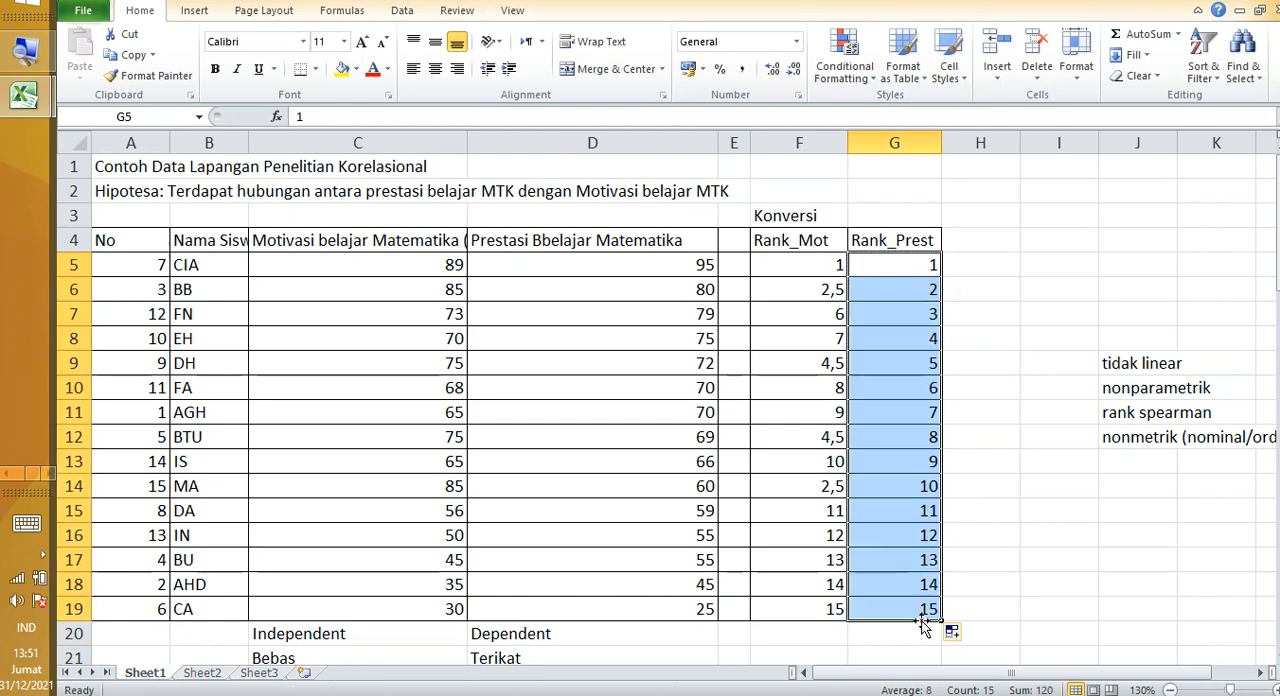
click(980, 560)
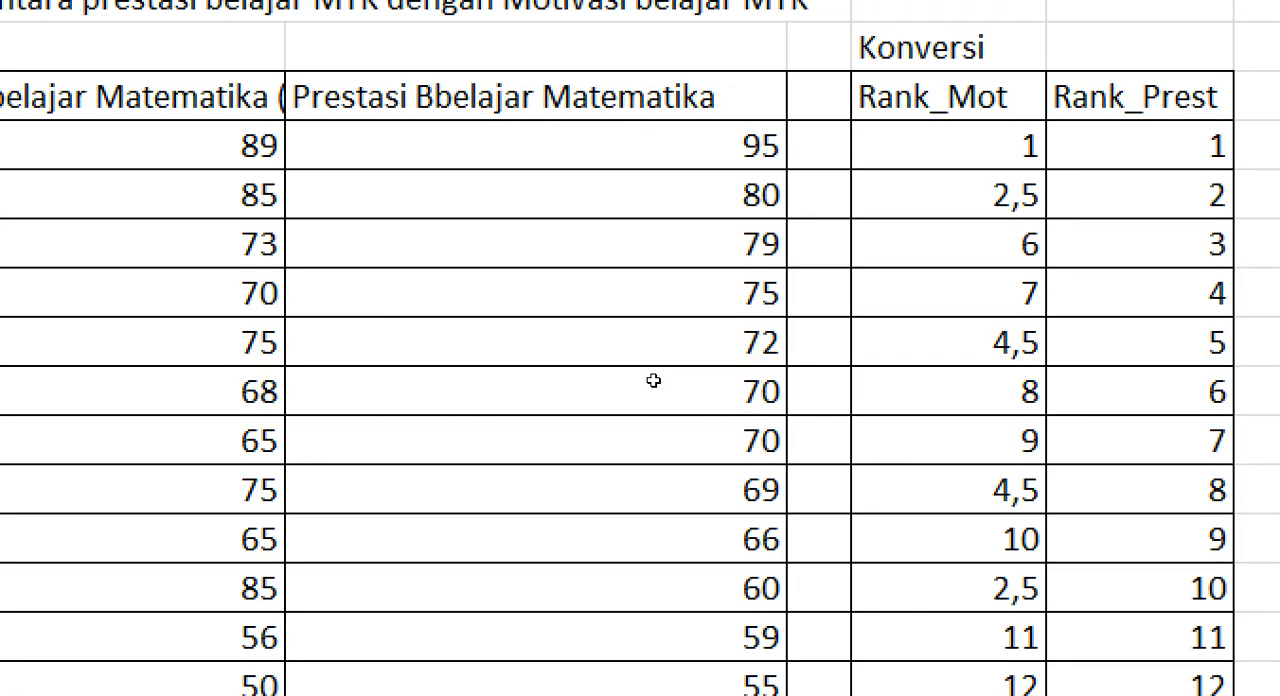
Step: Set the Rank_Prest values of the two tied 70 achievement scores in G10 and G11 to 6,5
drag(667, 384, 893, 414)
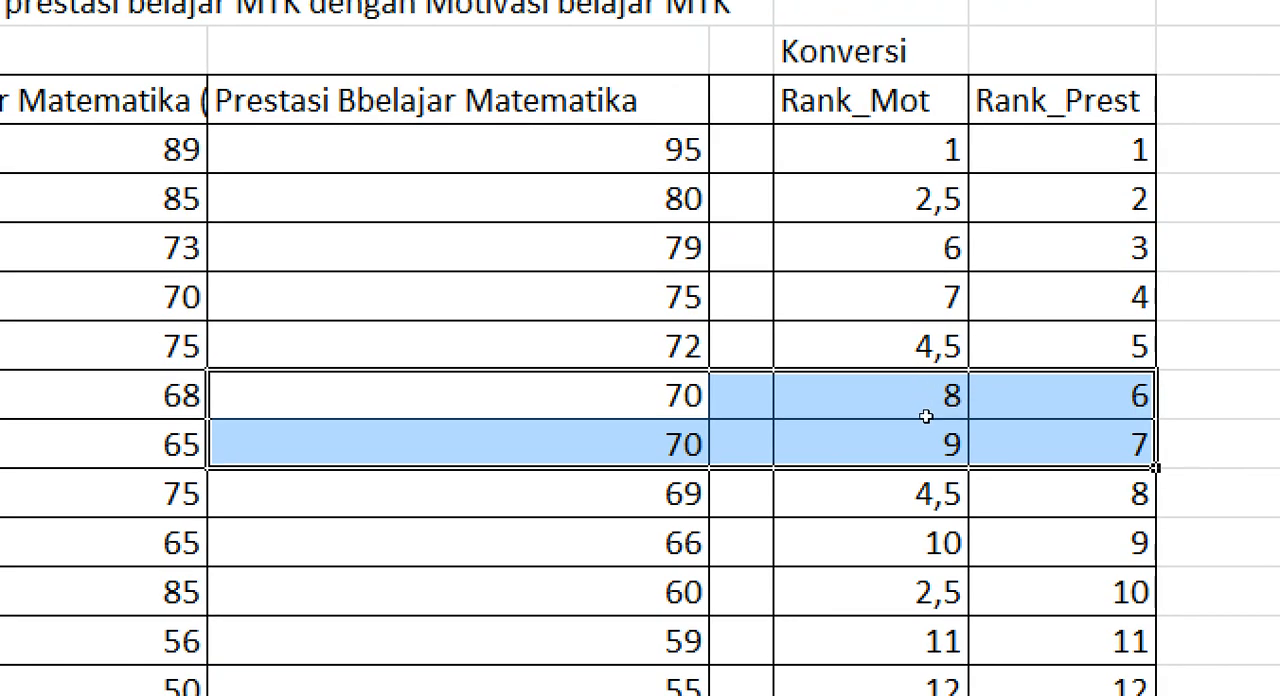
click(919, 393)
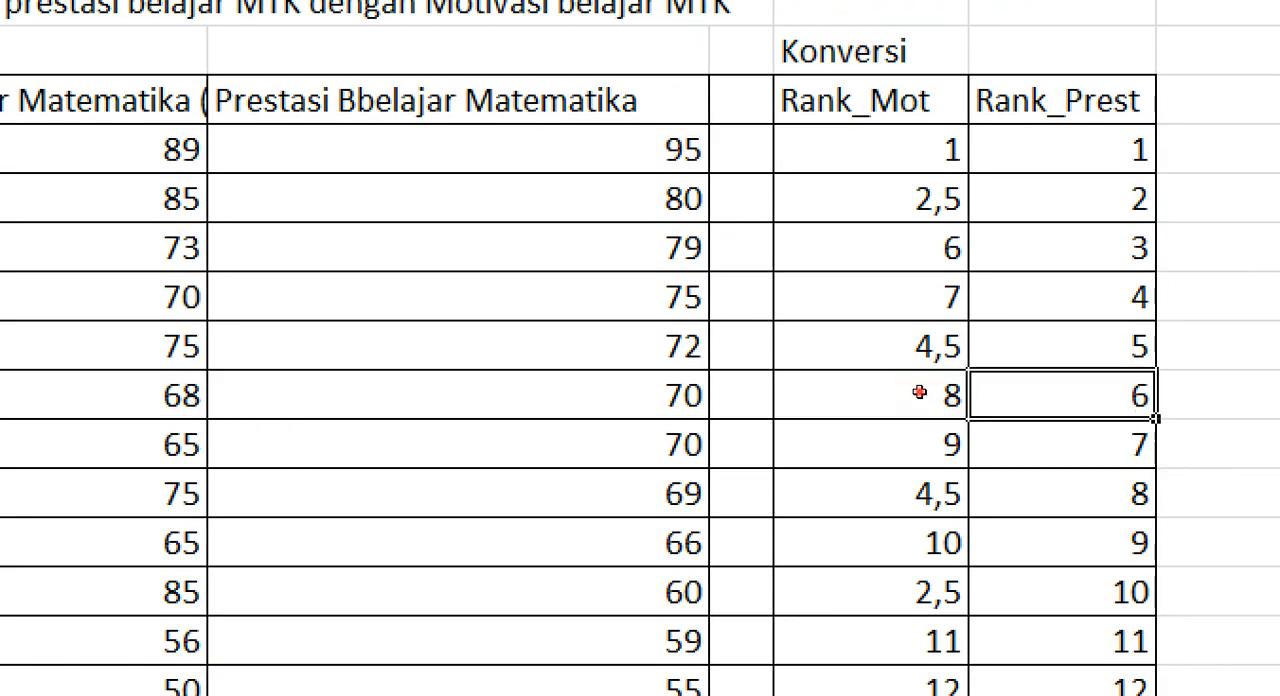
drag(919, 393, 927, 413)
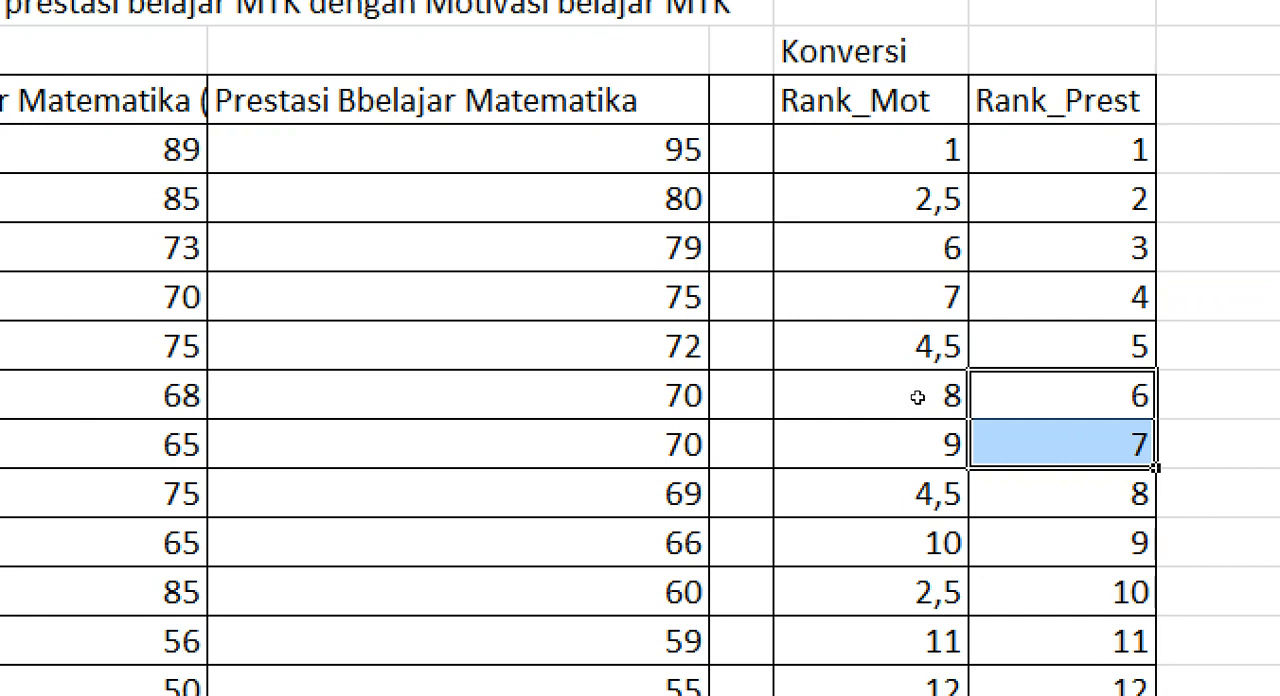
click(918, 397)
key(F2)
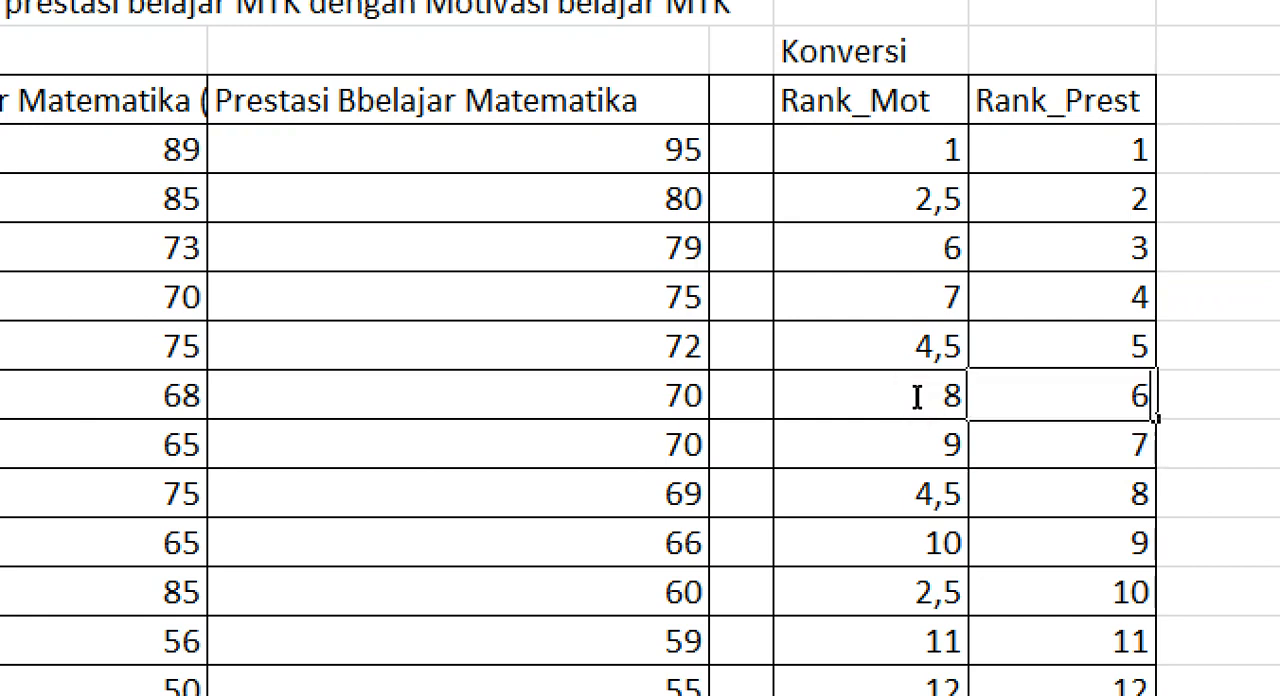
text(,5)
key(Return)
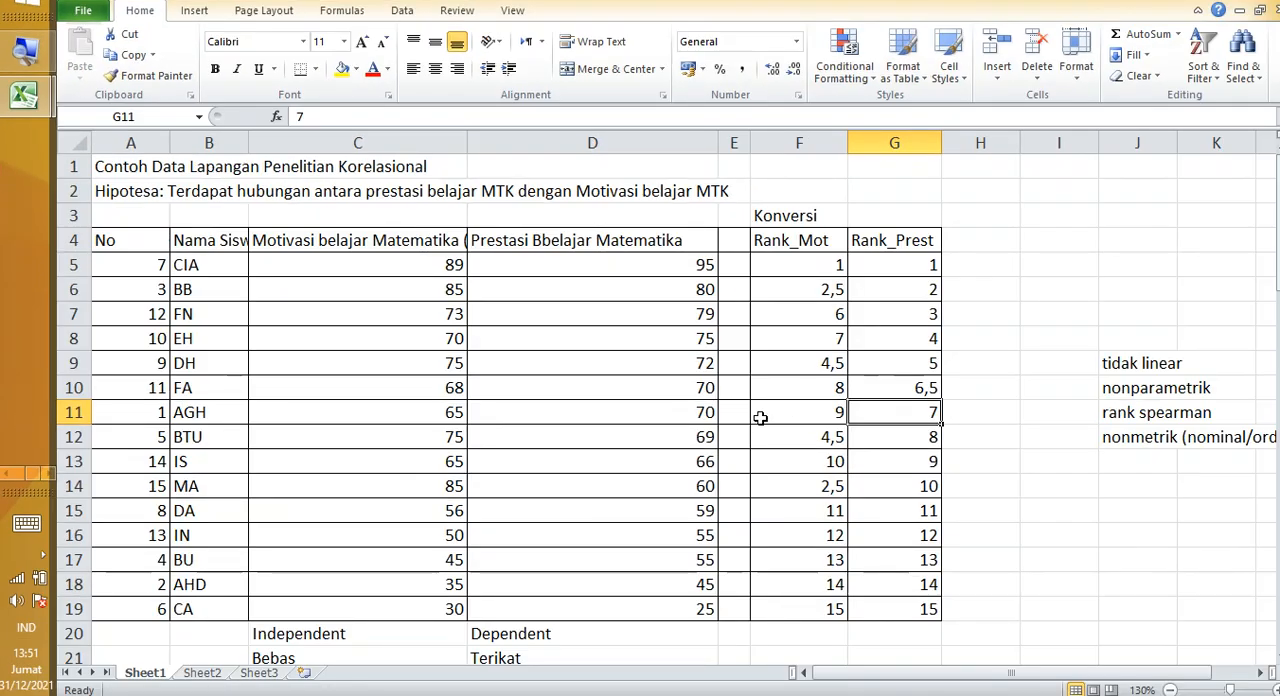
scroll(745, 415, up, 3)
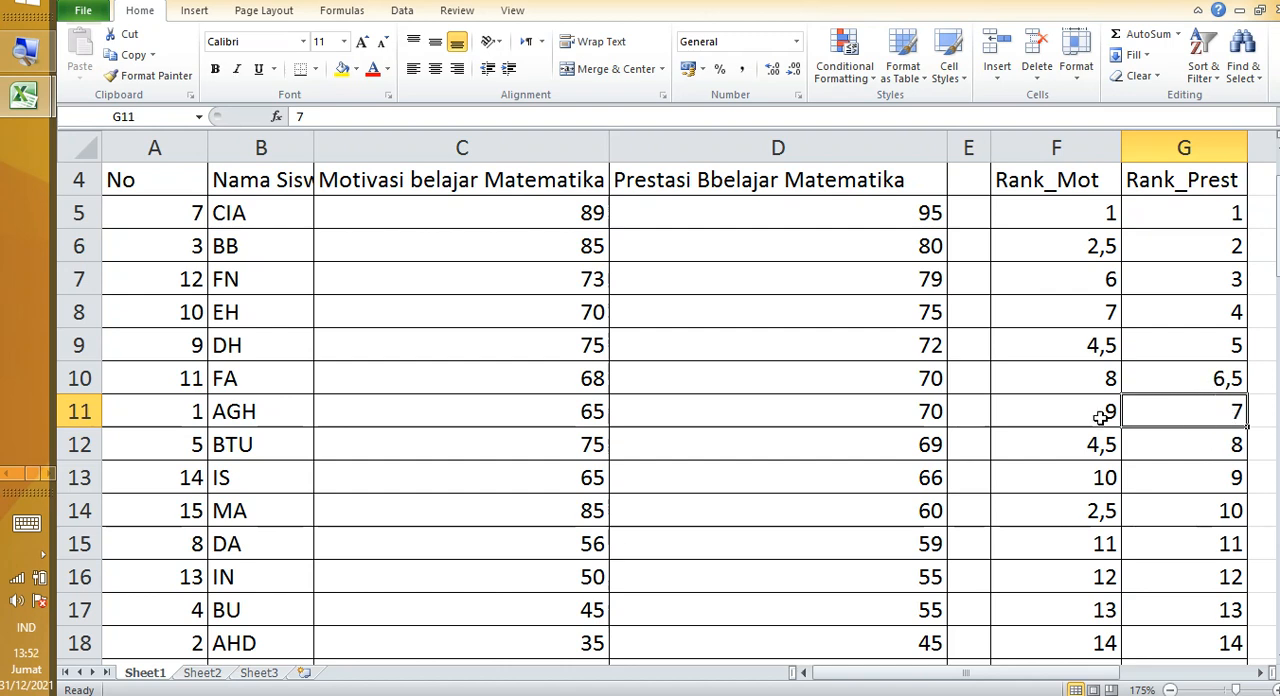
drag(924, 386, 918, 401)
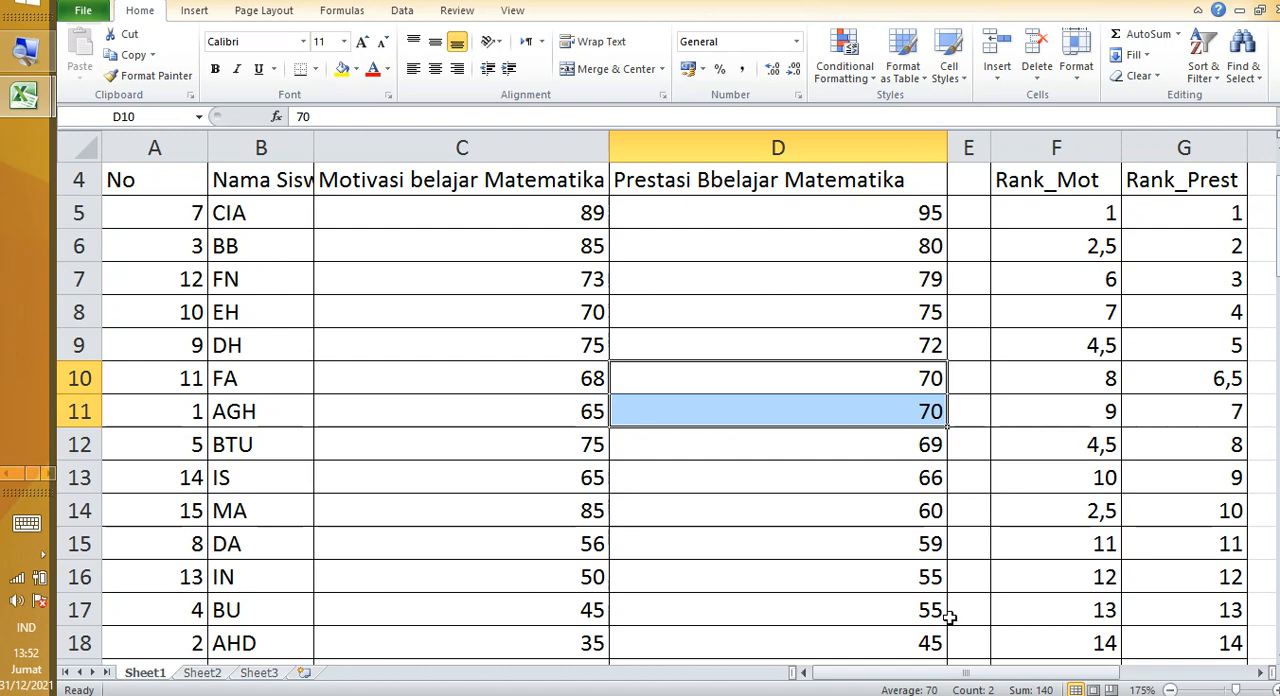
click(1207, 411)
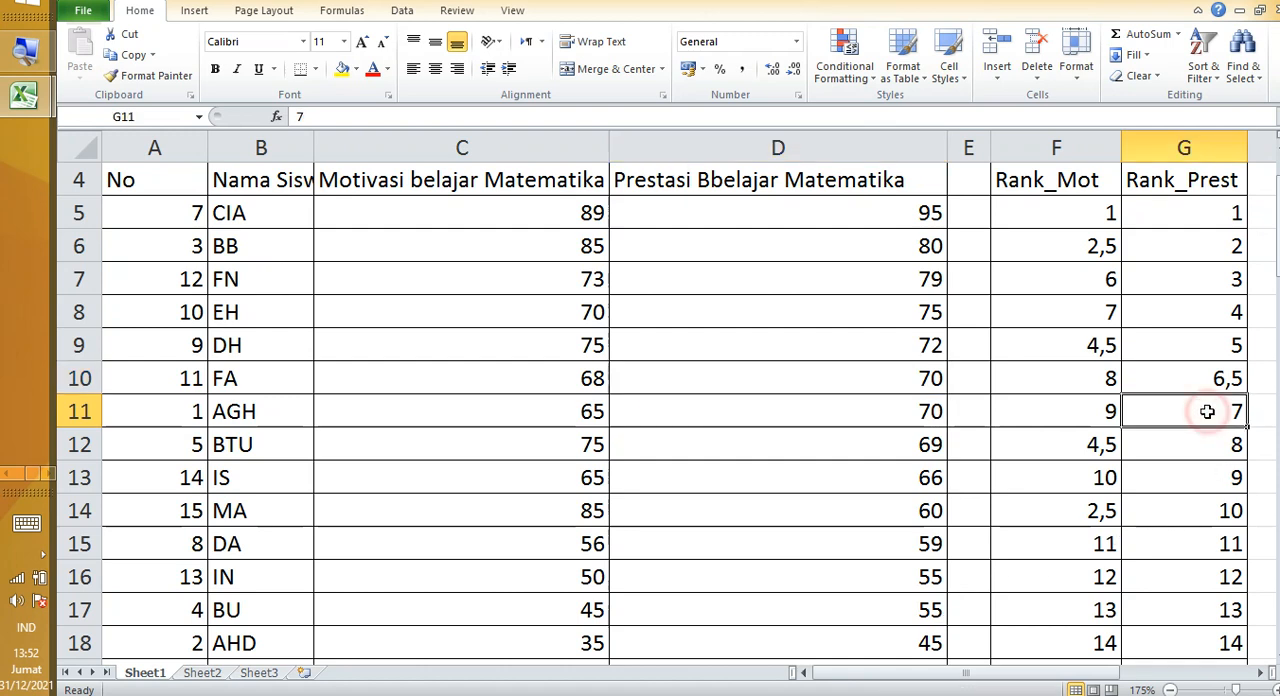
text(6,5)
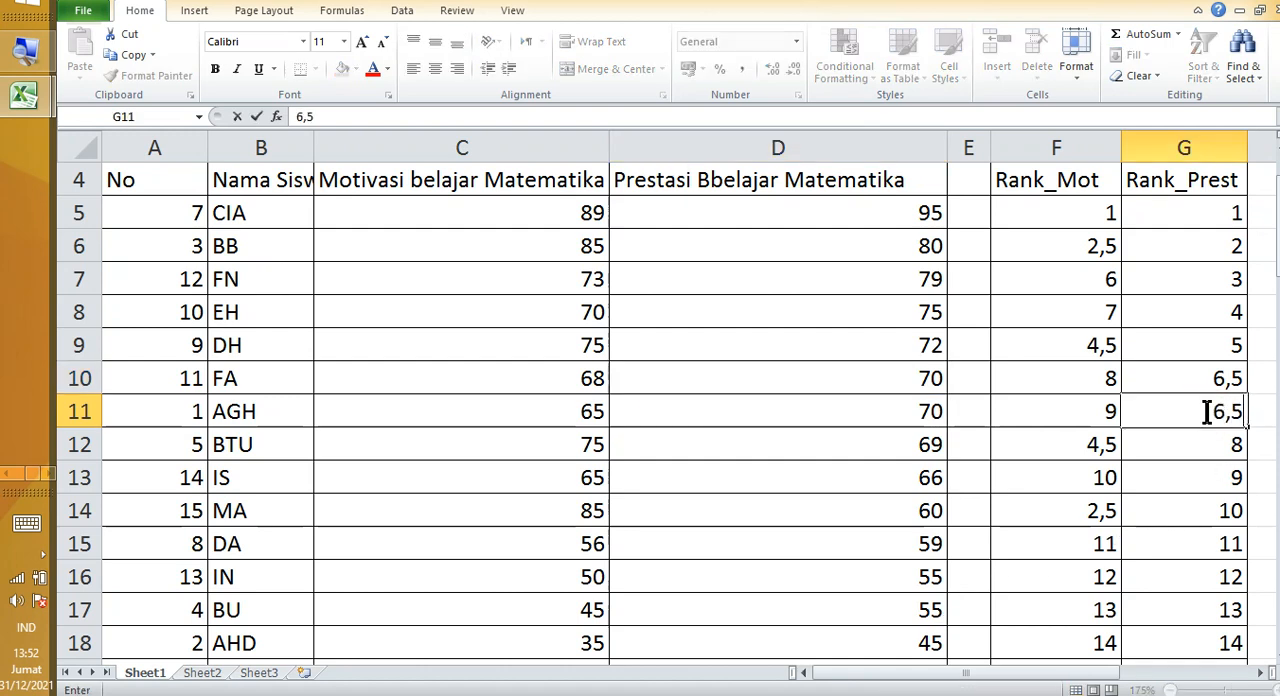
key(Return)
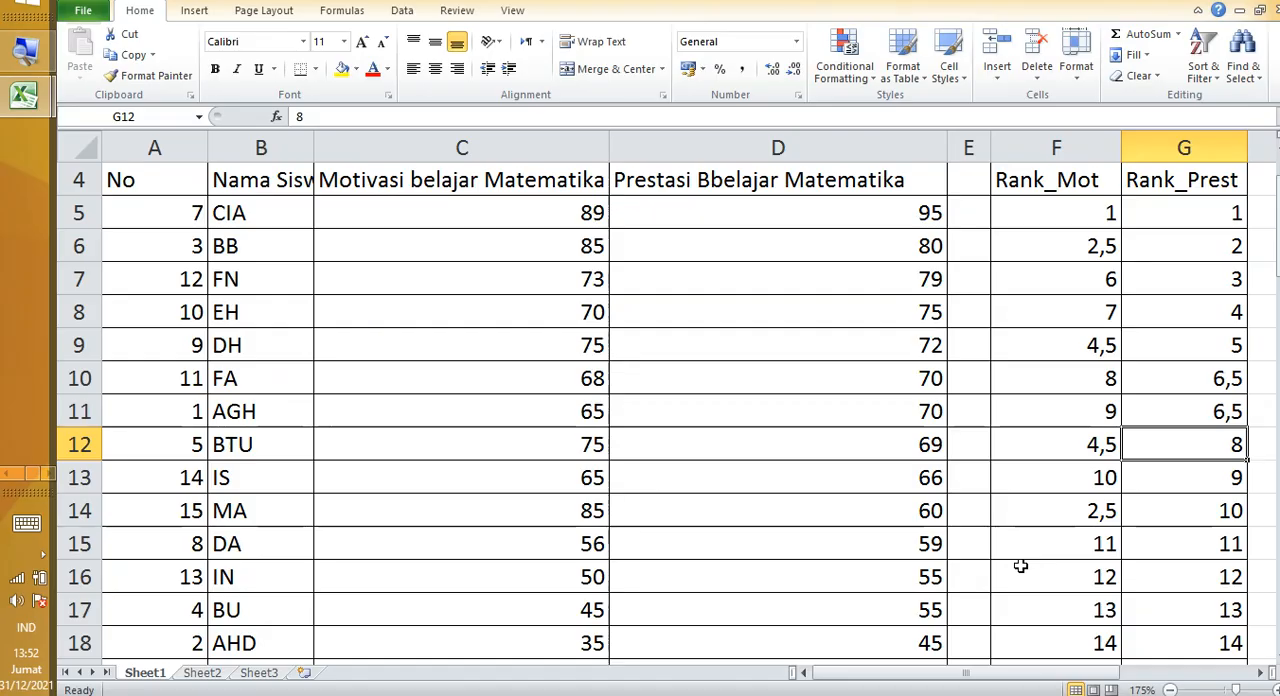
Step: Set the Rank_Prest values of the two tied 55 achievement scores in G16 and G17 to 12,5
drag(866, 590, 1167, 592)
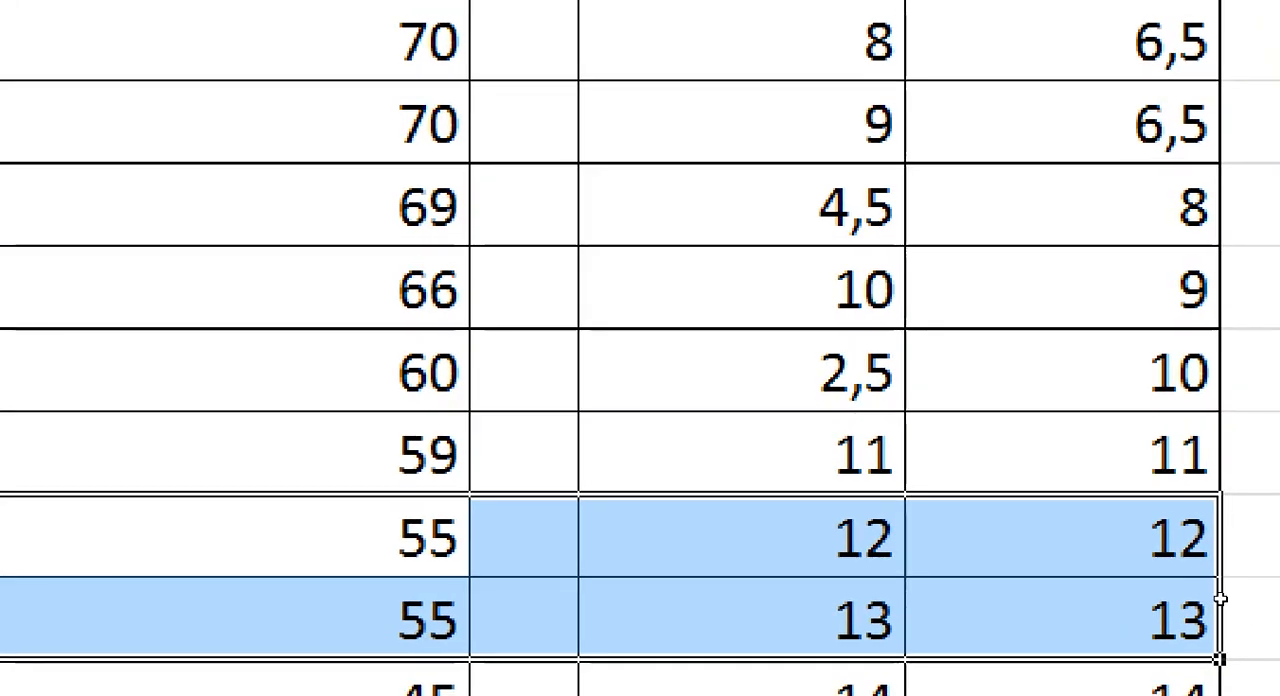
click(1251, 580)
text(12,5)
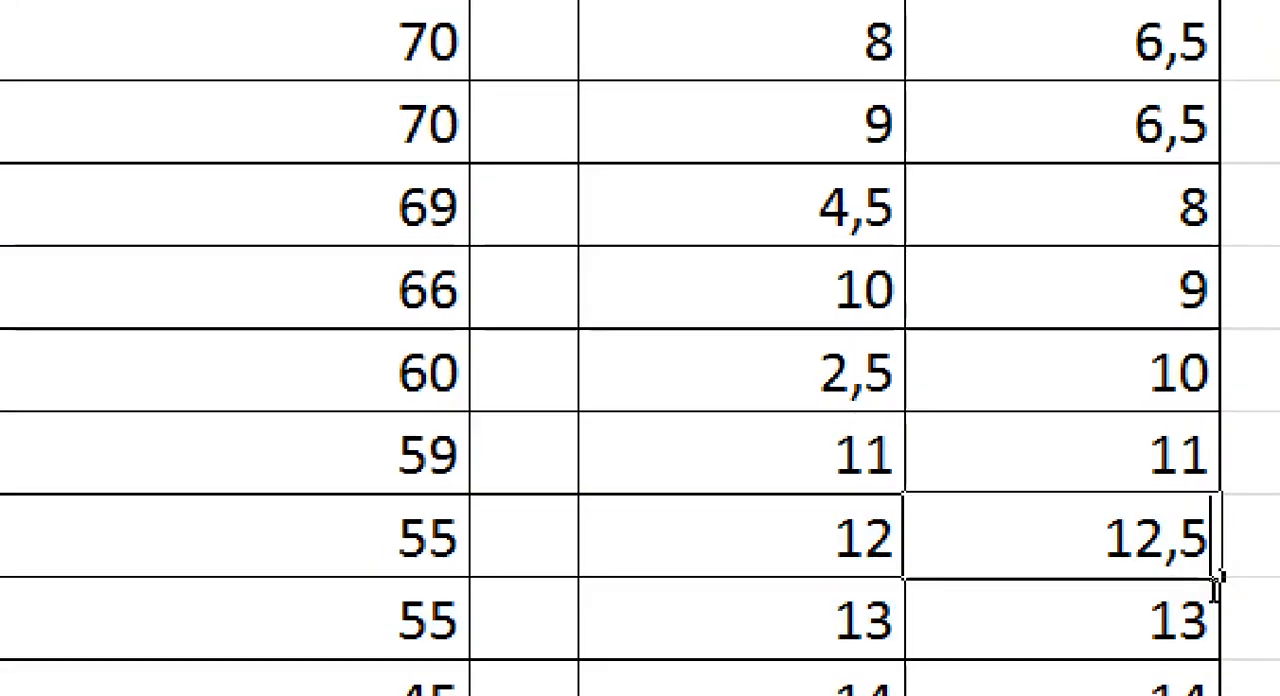
key(Return)
text(12,)
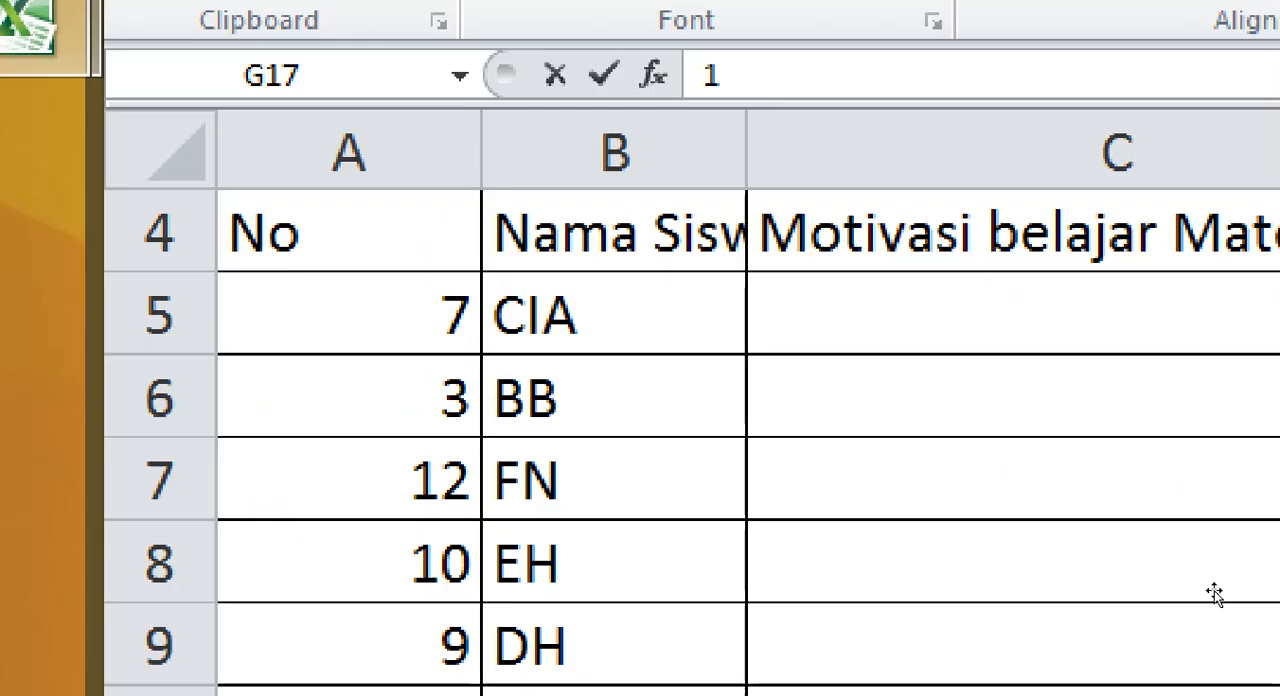
text(5)
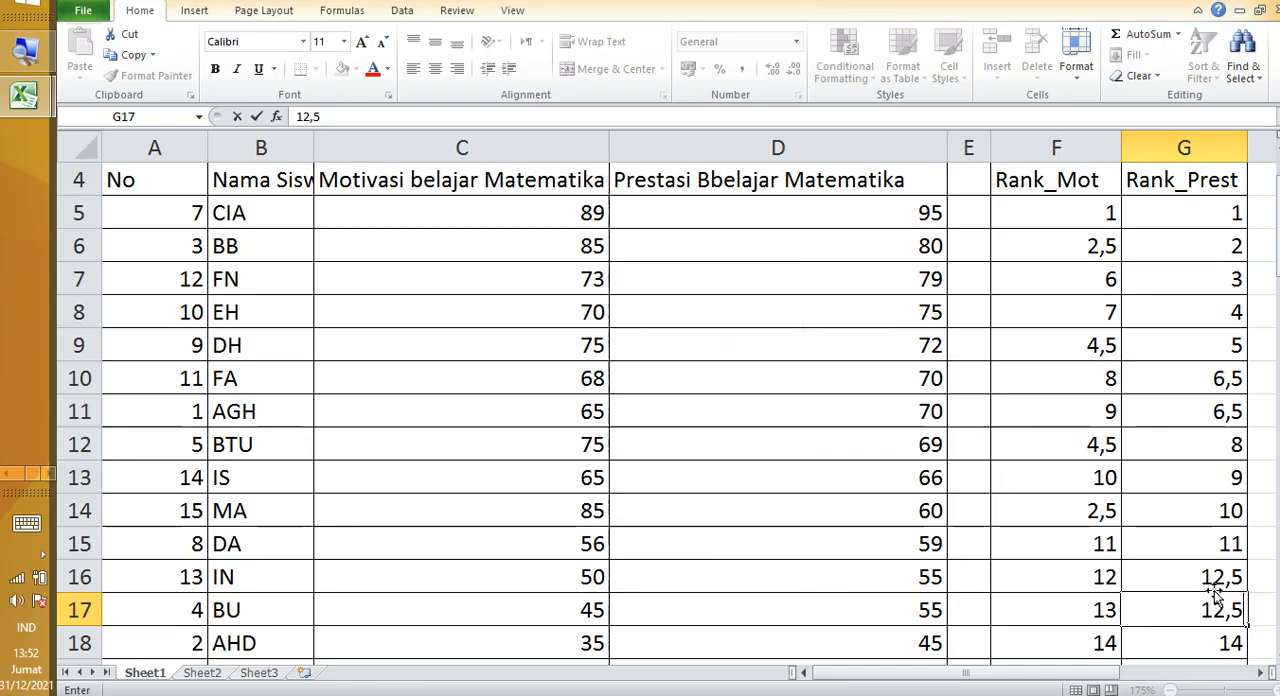
click(694, 490)
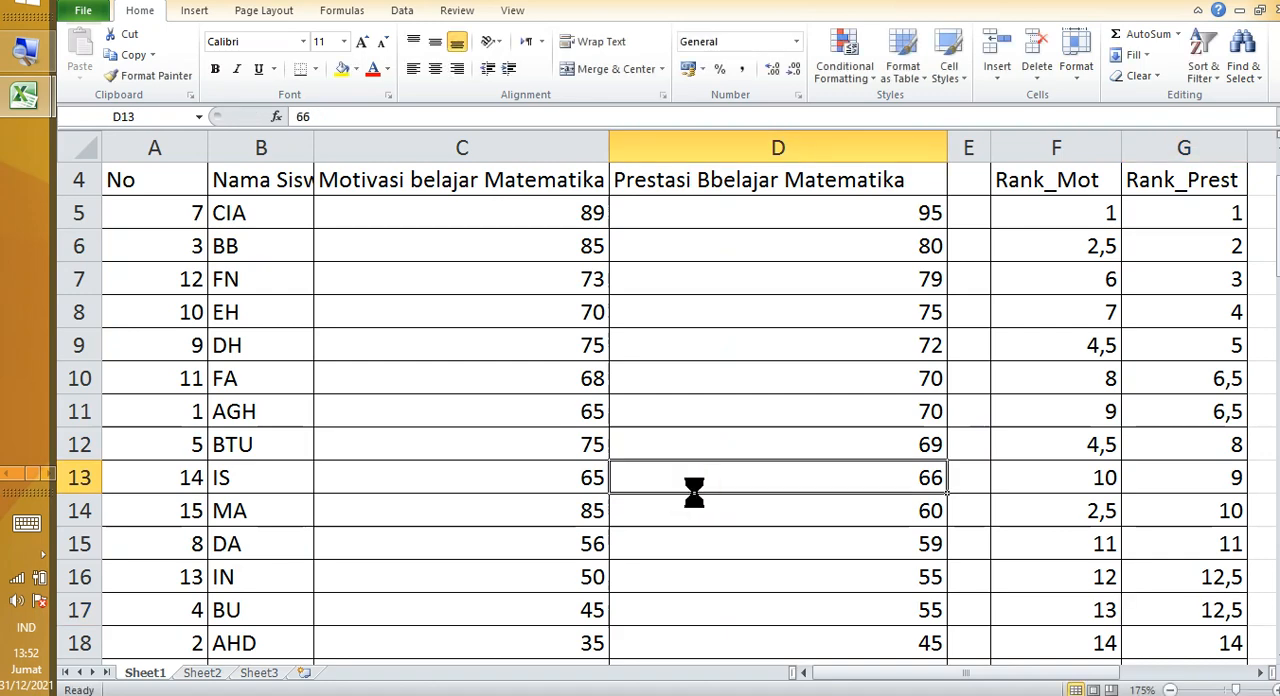
Step: Copy the Rank_Mot and Rank_Prest values in F5:G19
scroll(694, 490, down, 2)
scroll(694, 492, down, 2)
scroll(694, 492, up, 2)
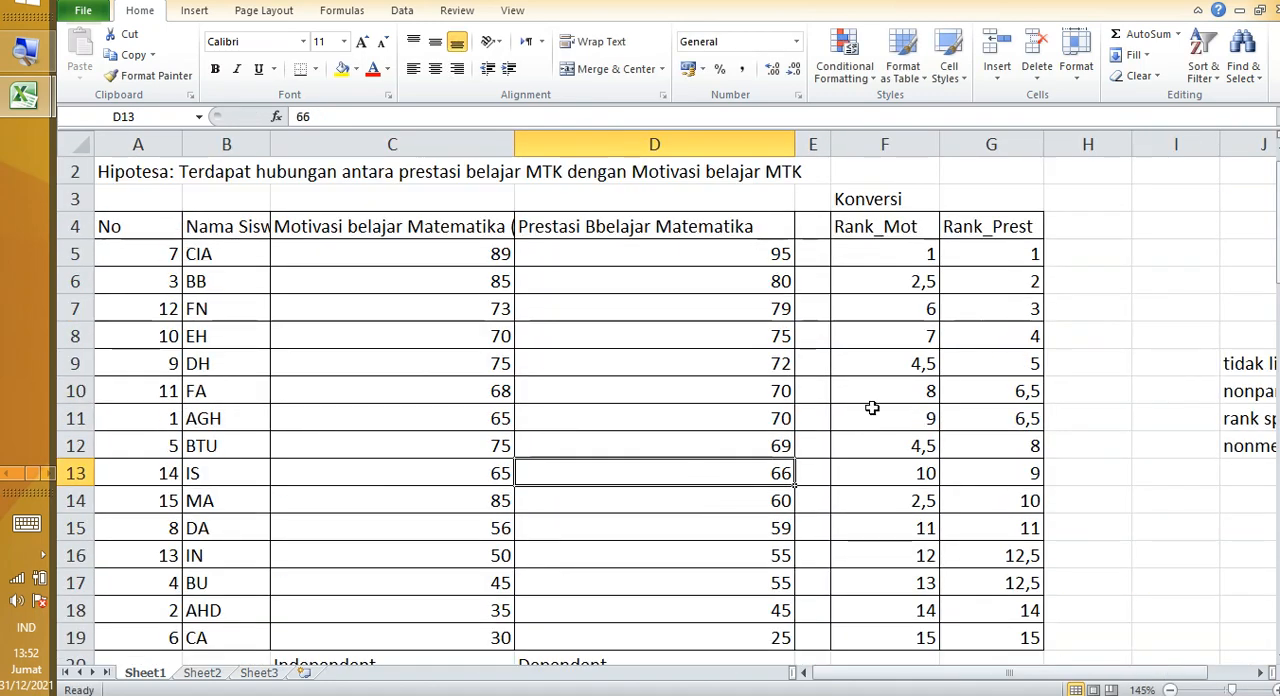
click(903, 426)
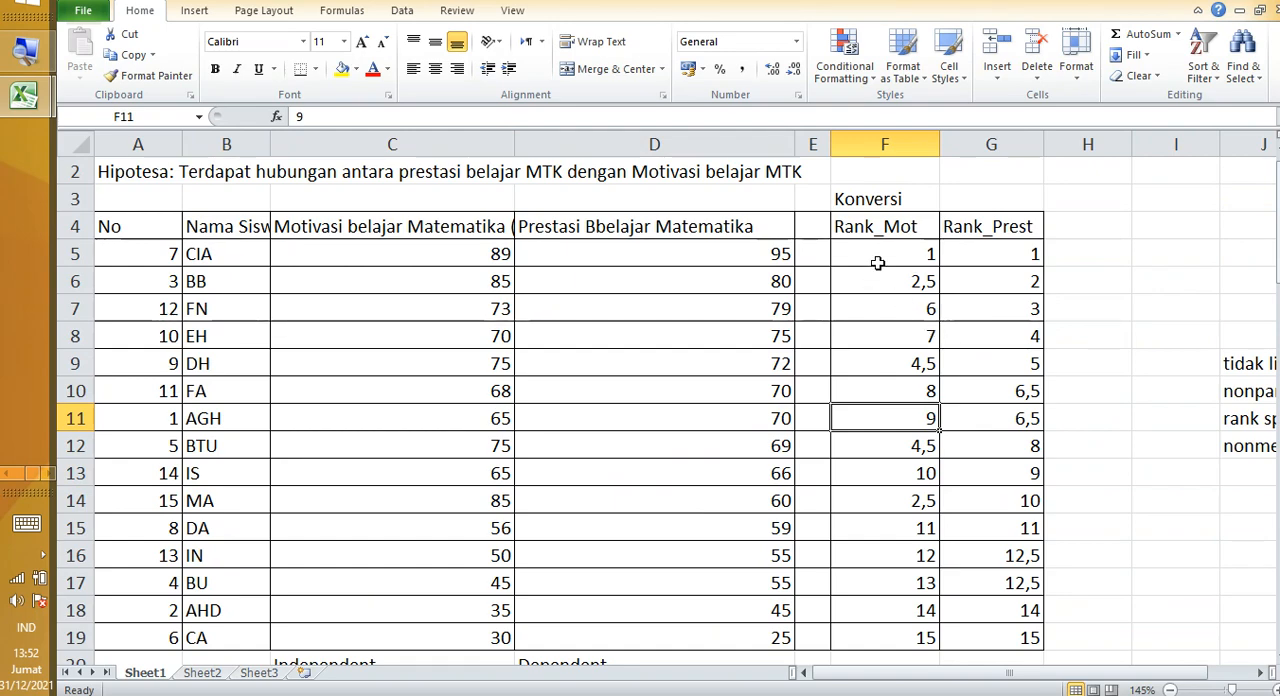
drag(885, 256, 1029, 657)
right_click(910, 507)
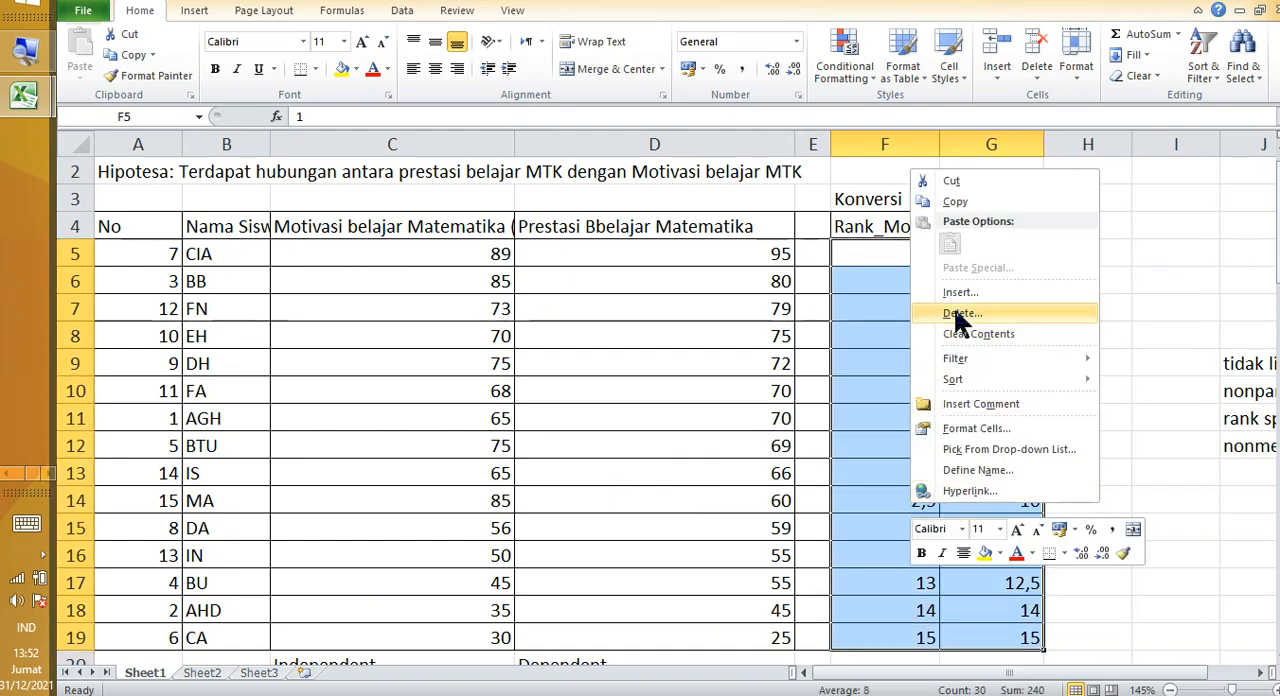
click(955, 202)
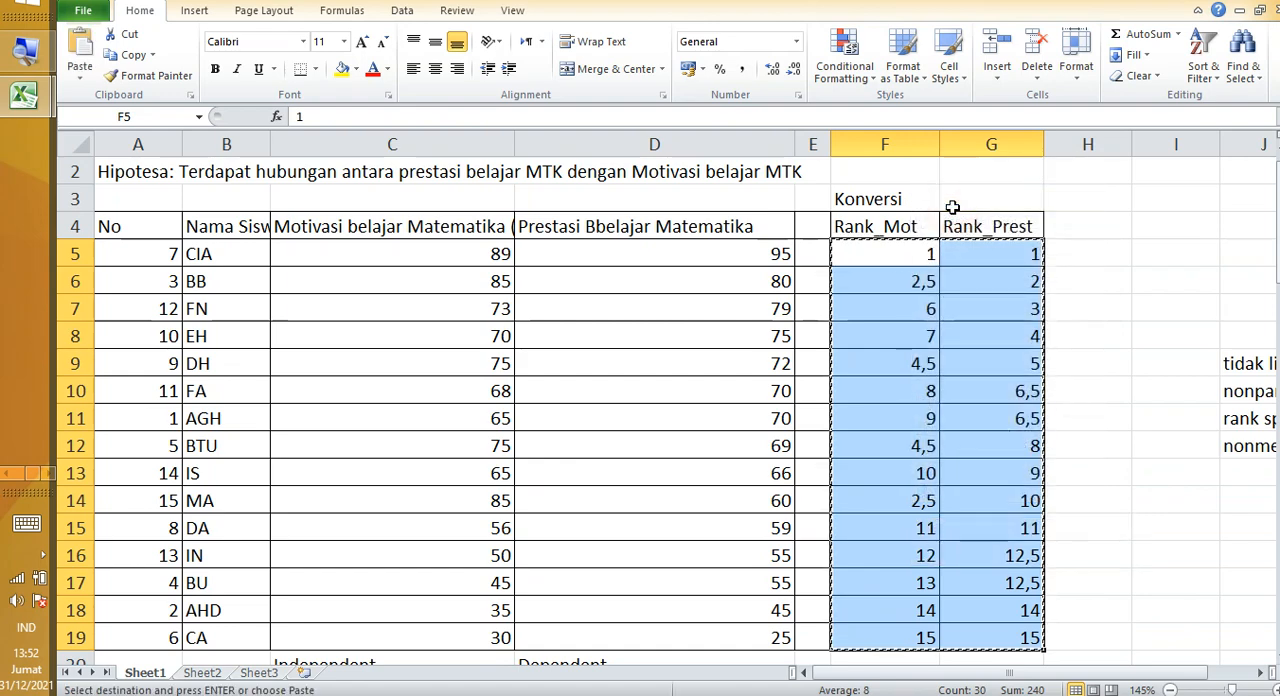
Step: Switch to the SPSS Data Editor and clear the existing Rank_Mot and Rank_Prestasi values in rows 1 to 15
key(alt+Tab)
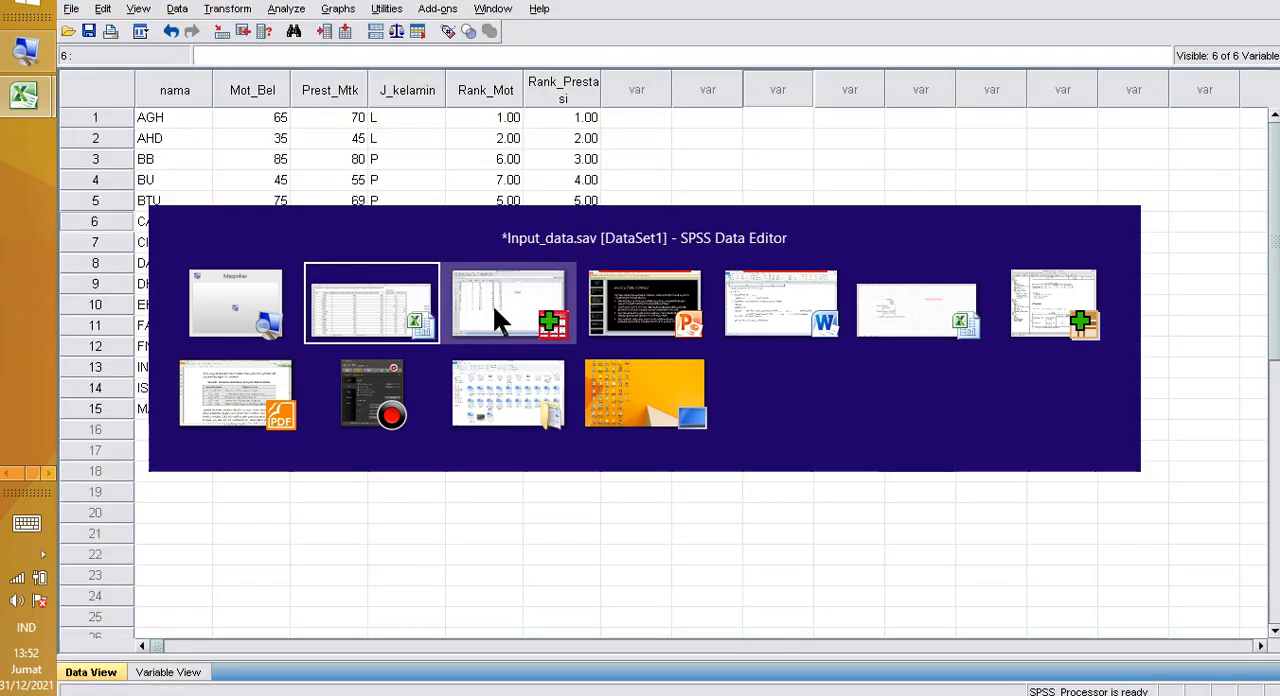
click(494, 318)
drag(492, 118, 577, 418)
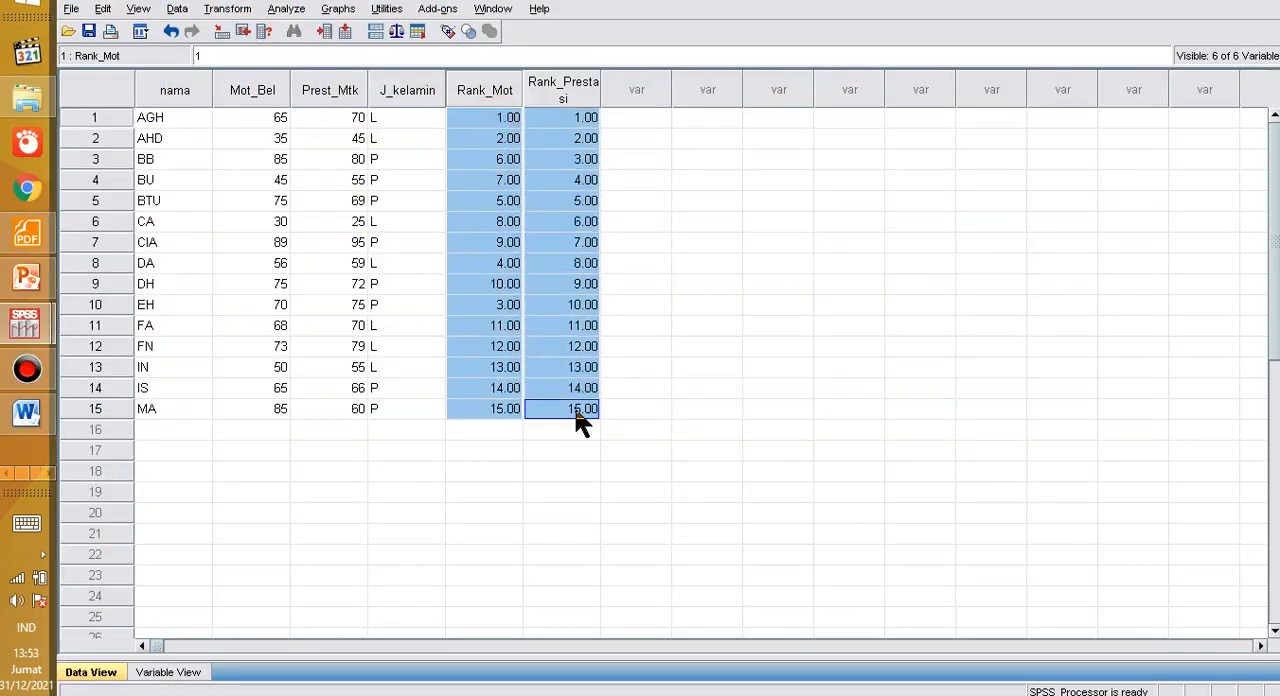
key(Delete)
click(576, 415)
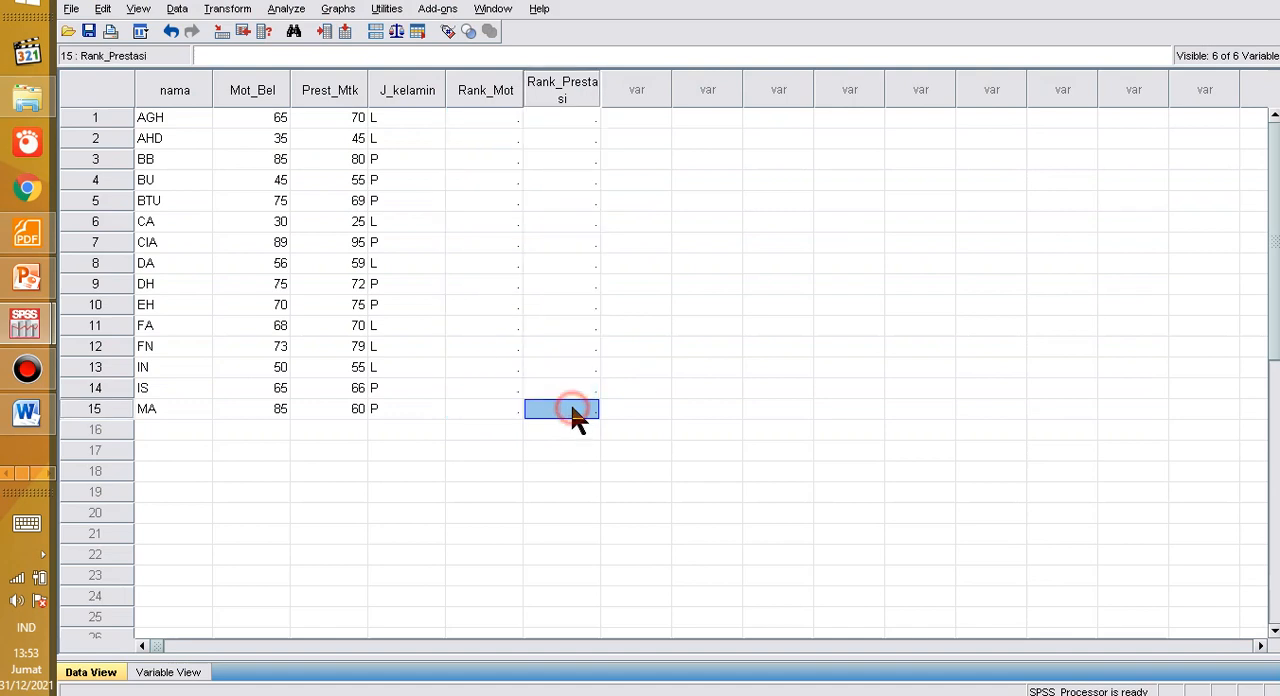
Step: Paste the copied ranks into the Rank_Mot and Rank_Prestasi columns, starting at row 1 of Rank_Mot
click(484, 120)
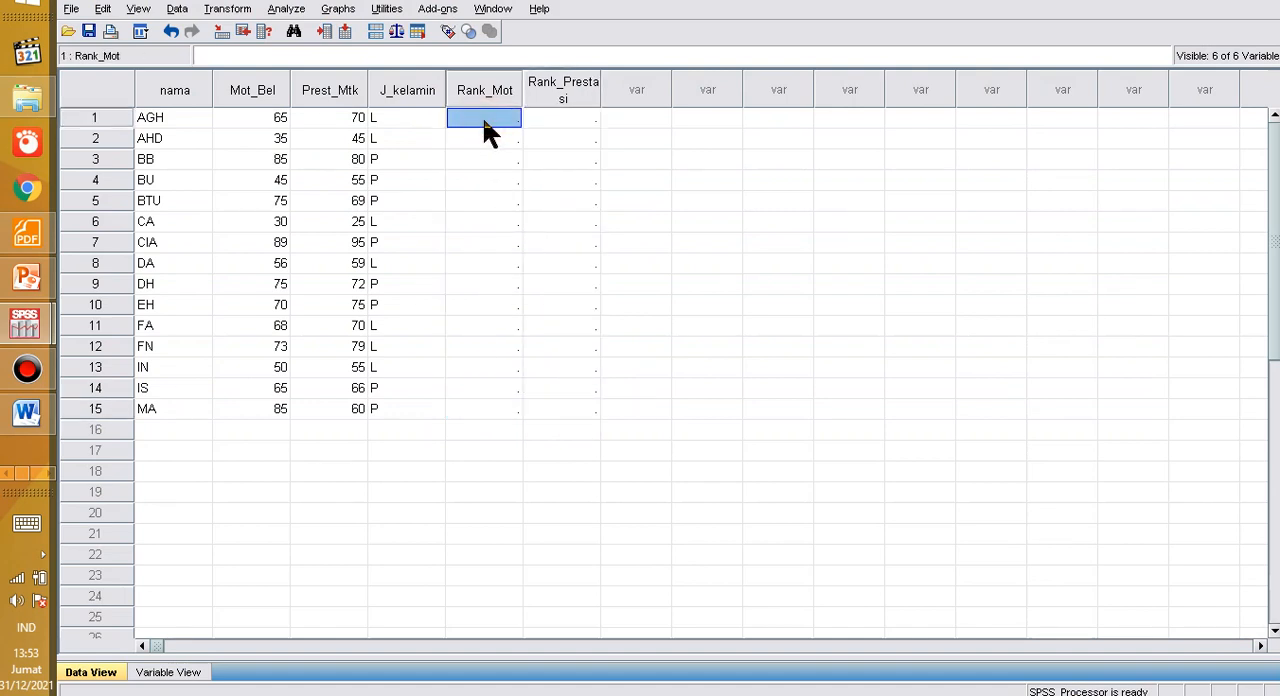
right_click(482, 120)
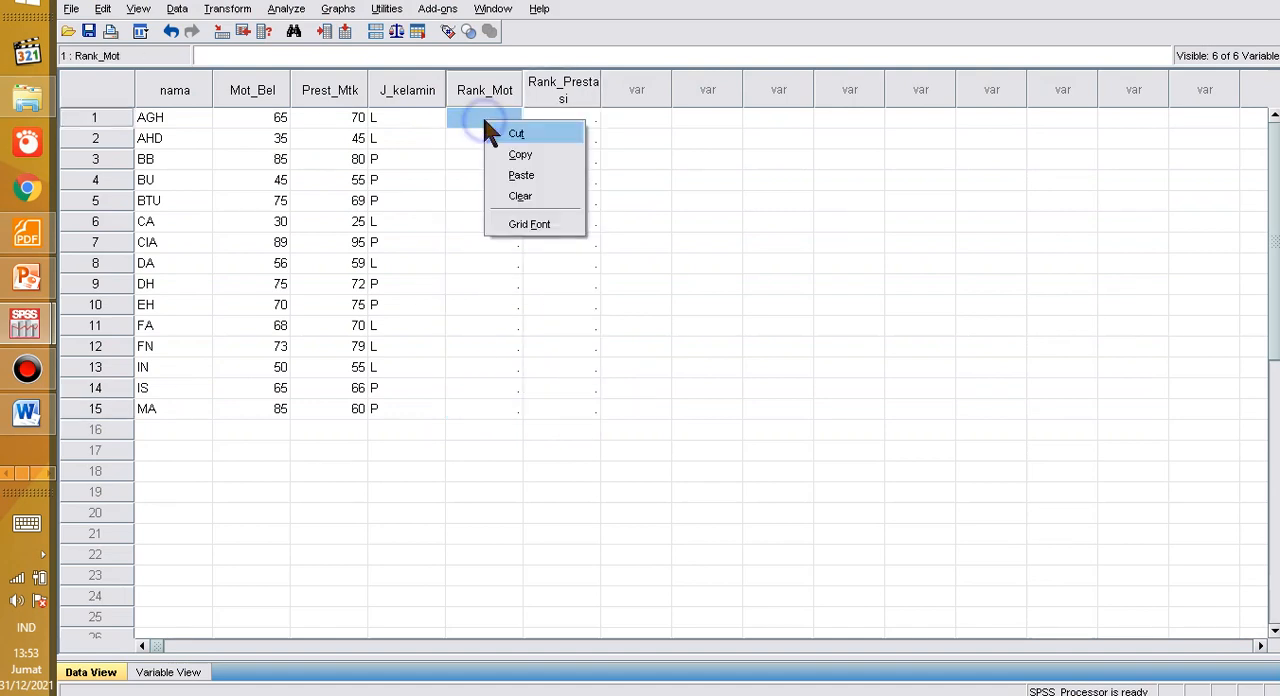
click(521, 176)
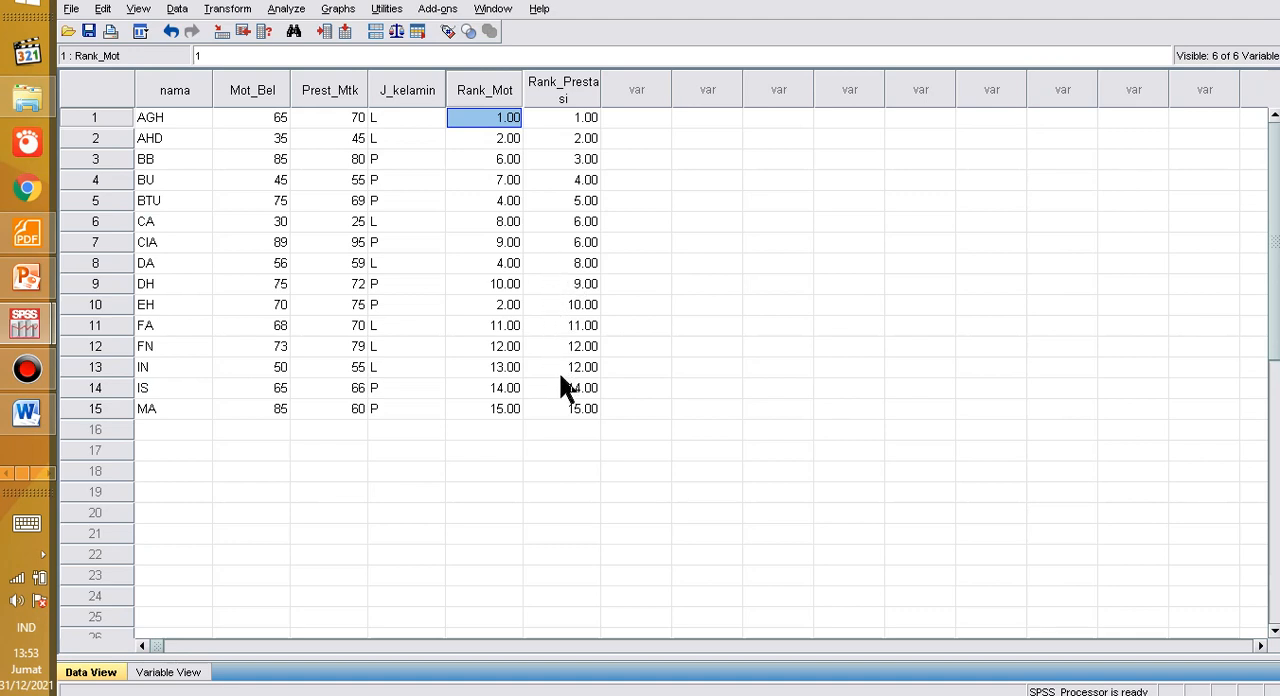
Step: Check whether the pasted Rank_Mot and Rank_Prestasi values kept the decimals of the averaged ranks
double_click(577, 250)
scroll(331, 242, down, 1)
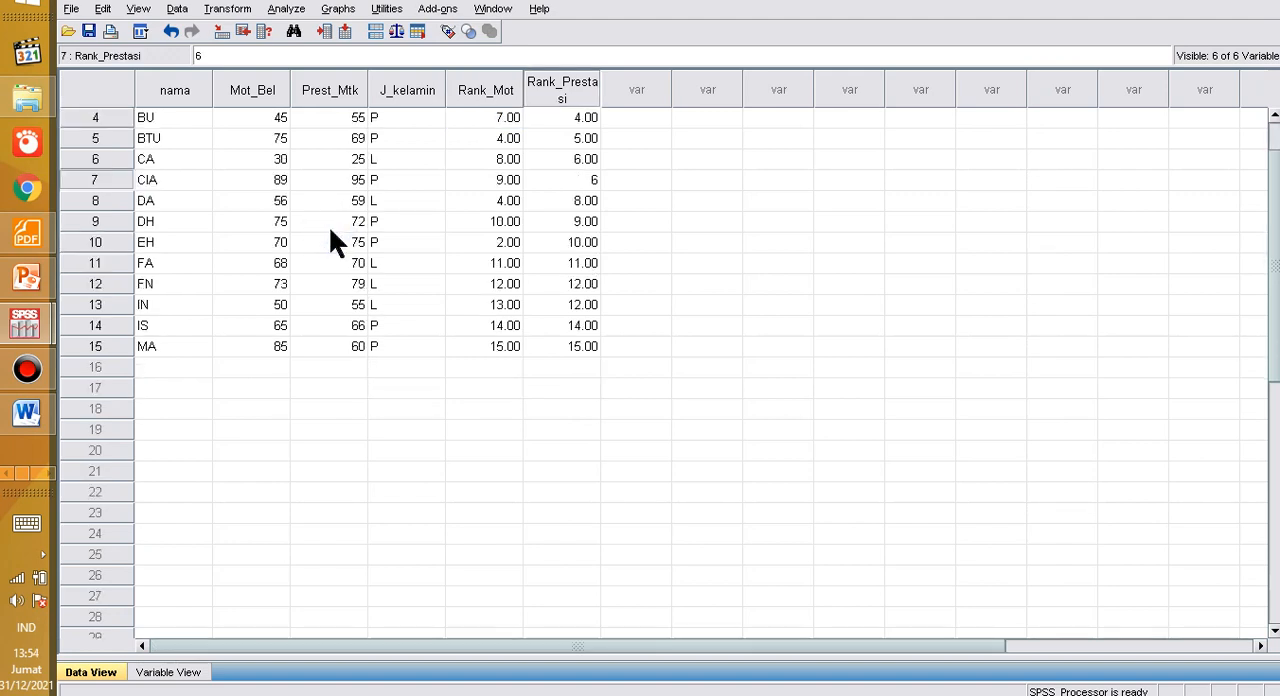
click(685, 216)
scroll(685, 216, up, 1)
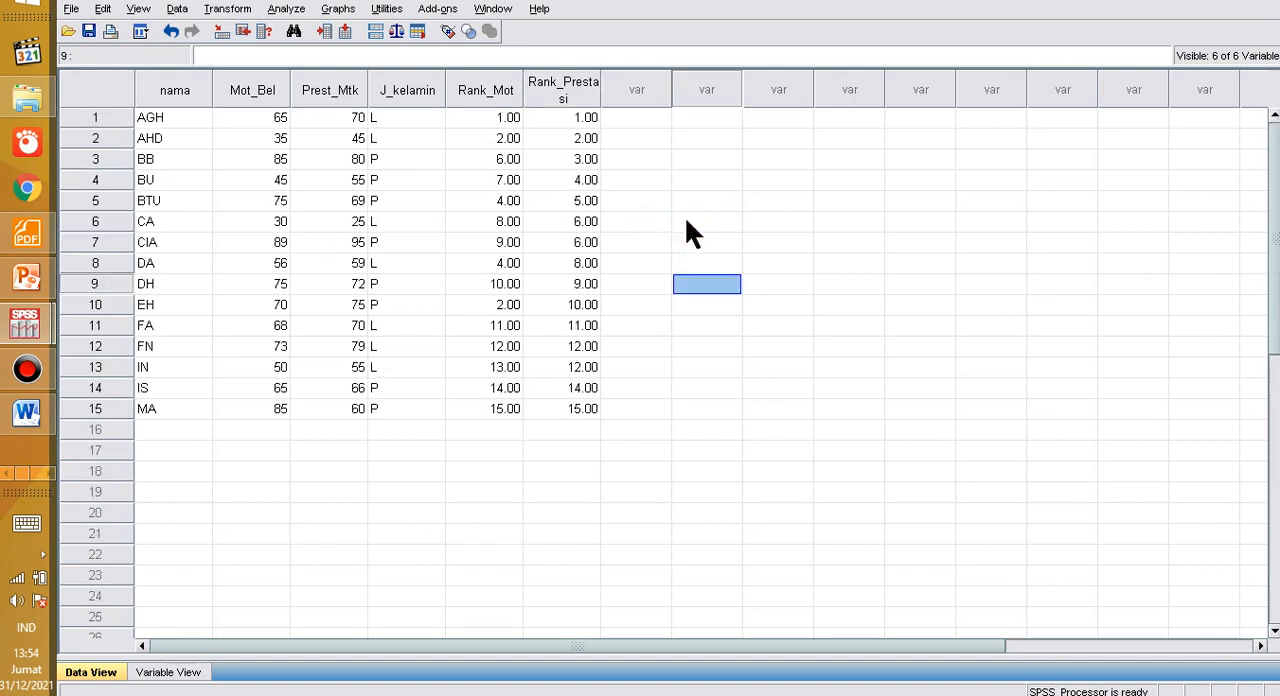
click(645, 271)
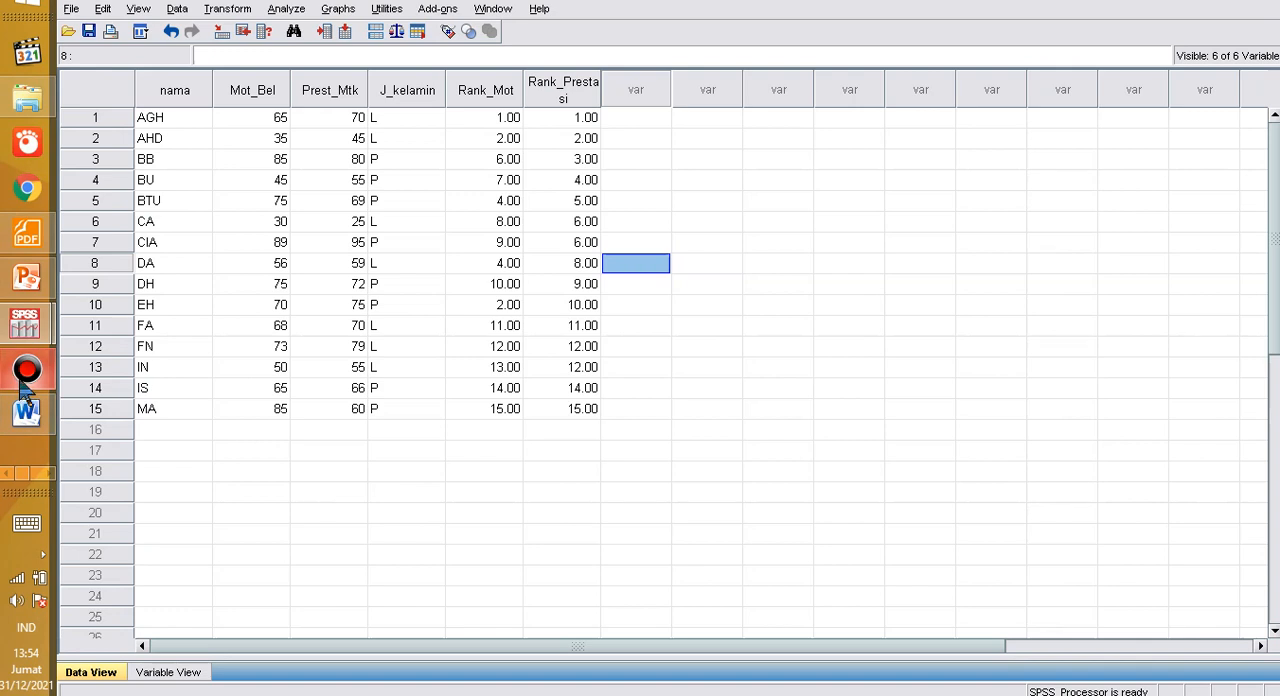
mouse_move(22, 384)
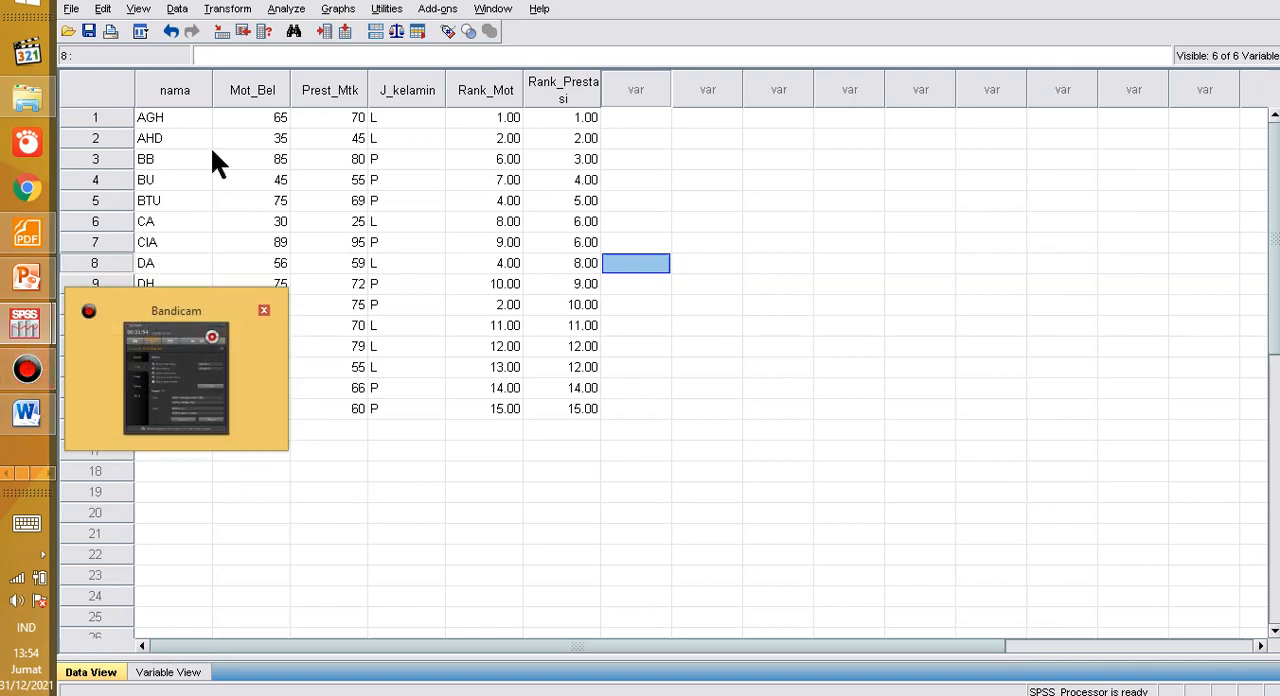
click(735, 162)
drag(508, 140, 593, 340)
click(640, 262)
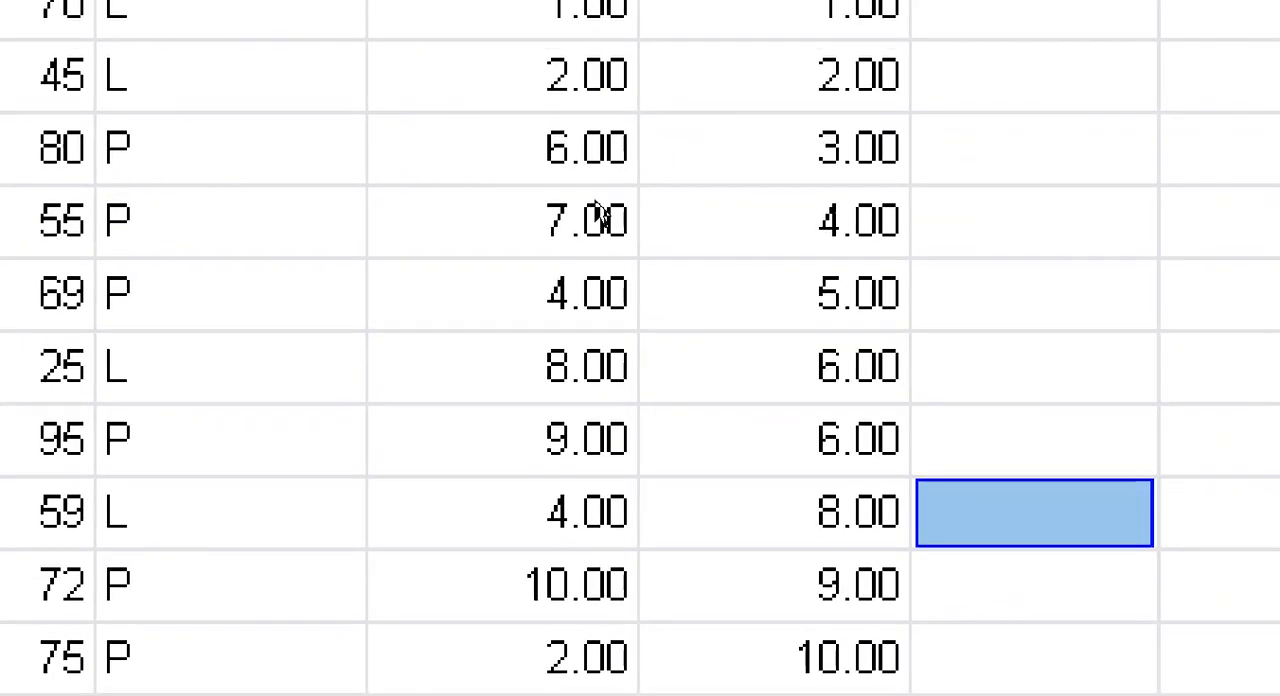
Step: Set the Rank_Prestasi values in rows 6 and 7 to 6.5
click(578, 225)
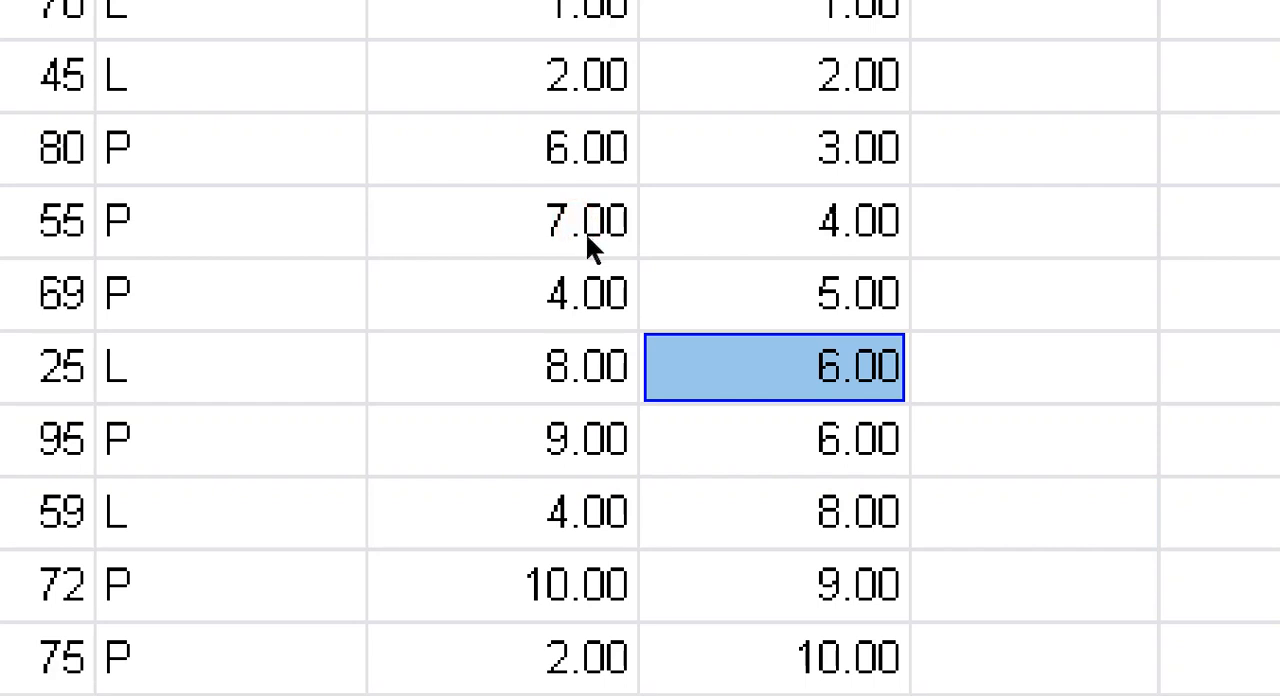
click(585, 233)
click(583, 226)
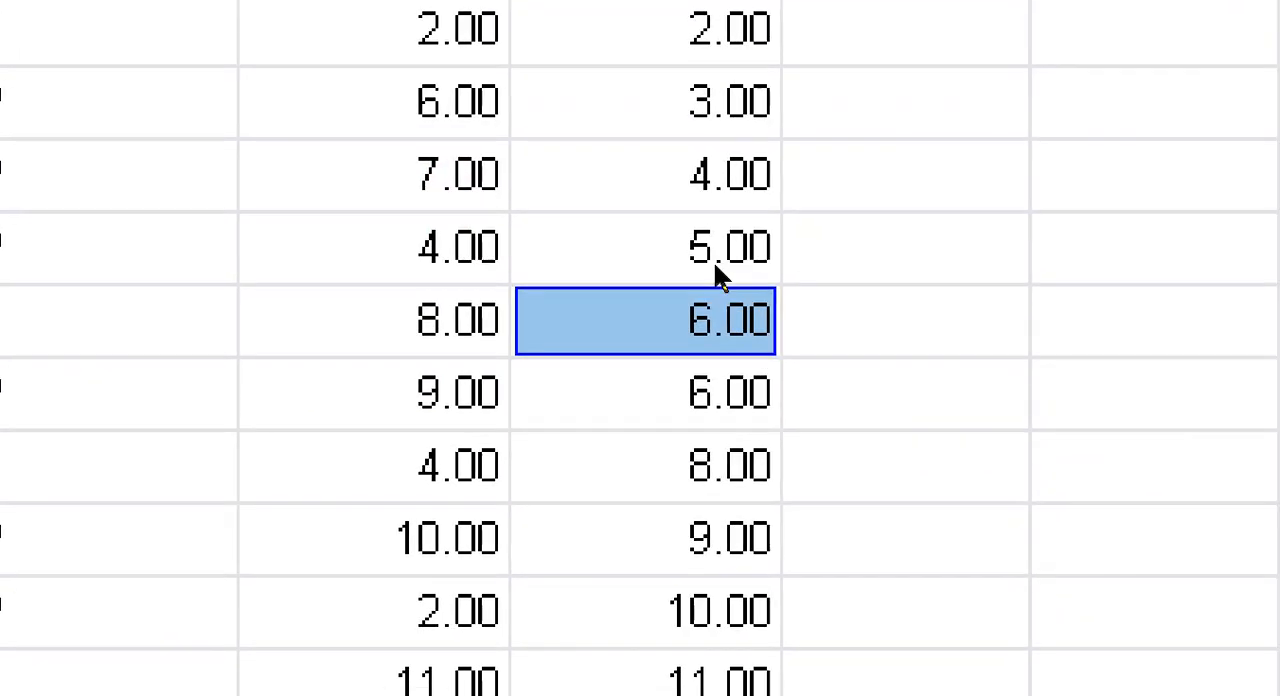
text(6.)
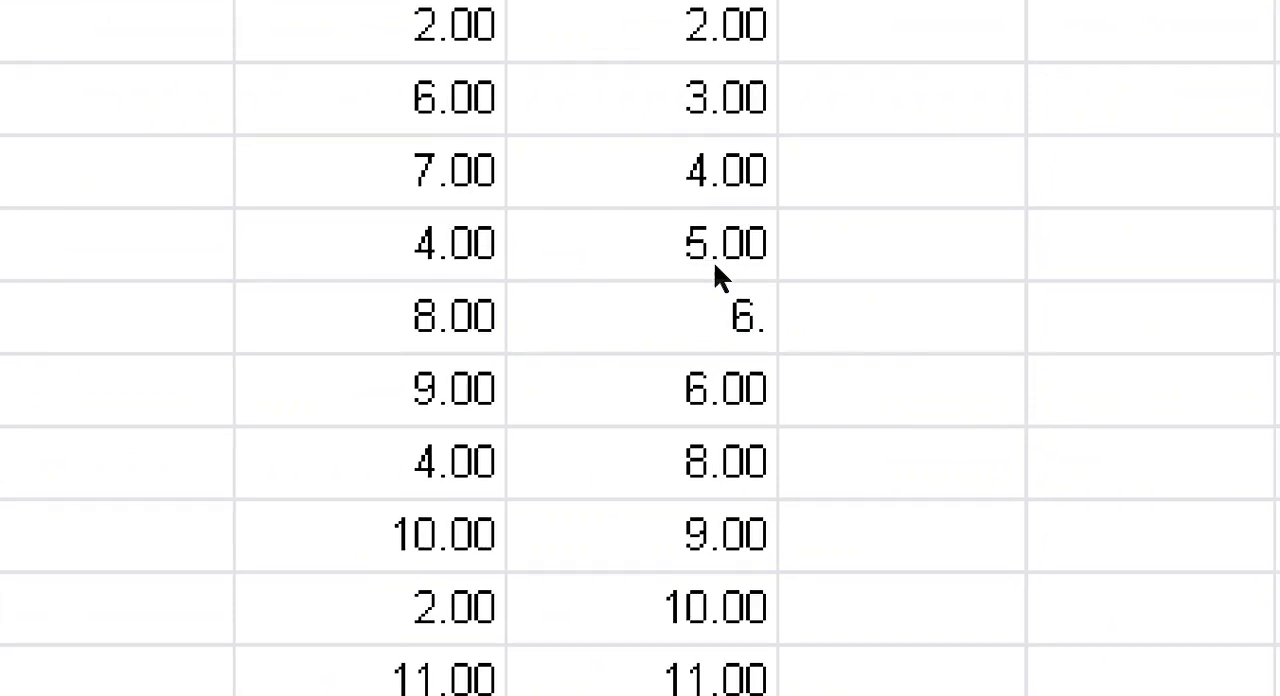
text(5)
key(Return)
text(5.)
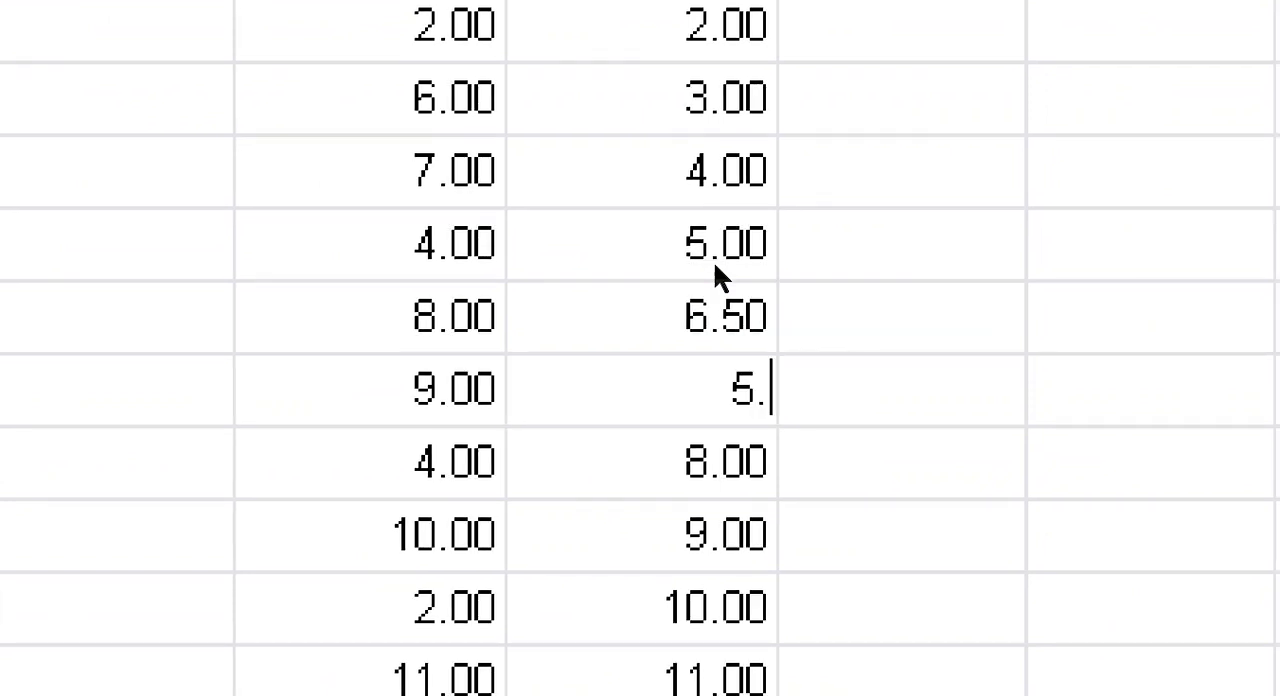
key(BackSpace)
key(BackSpace)
text(6)
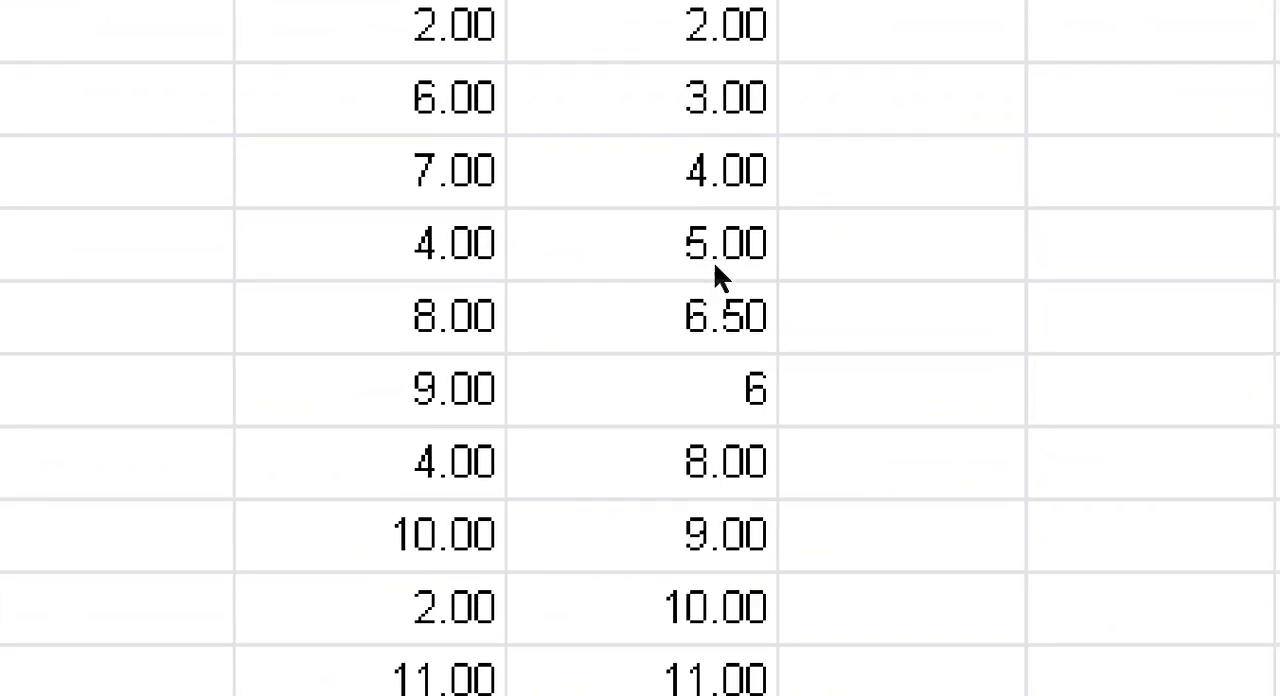
text(.5)
key(Return)
scroll(713, 260, down, 2)
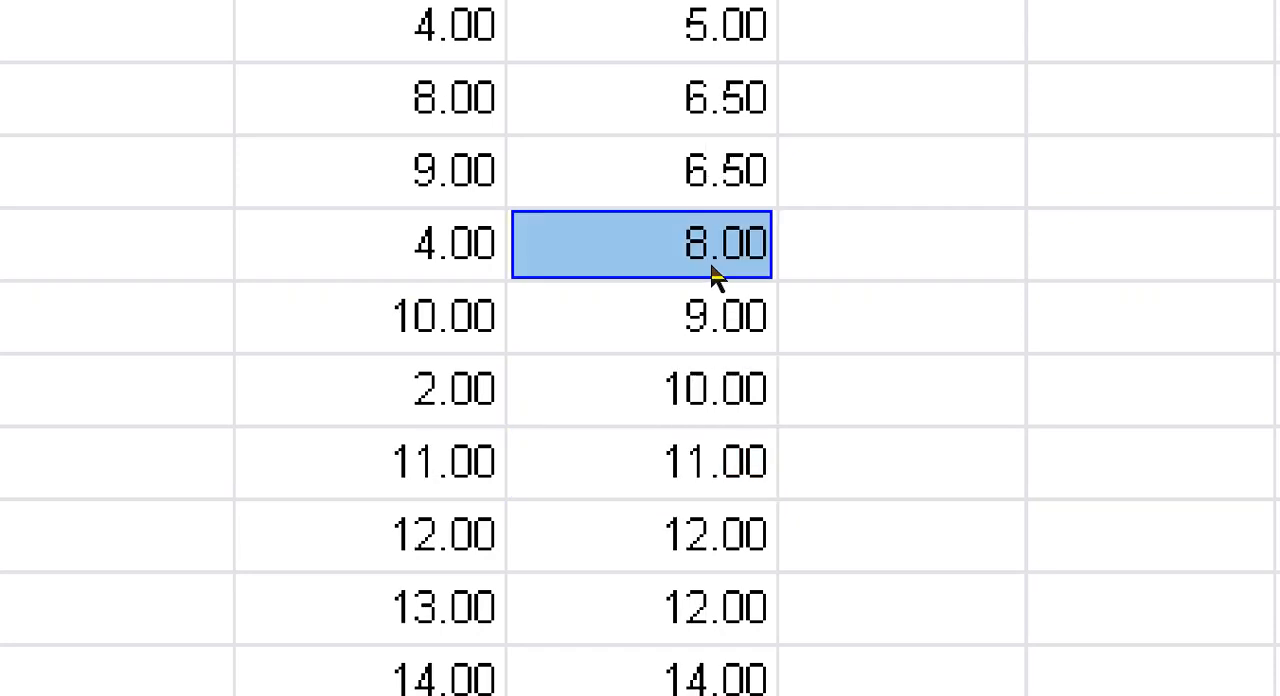
Step: Set the Rank_Prestasi values in rows 12 and 13 to 12.5 and re-enter 14 in row 14
key(Down)
key(Down)
key(Down)
key(Down)
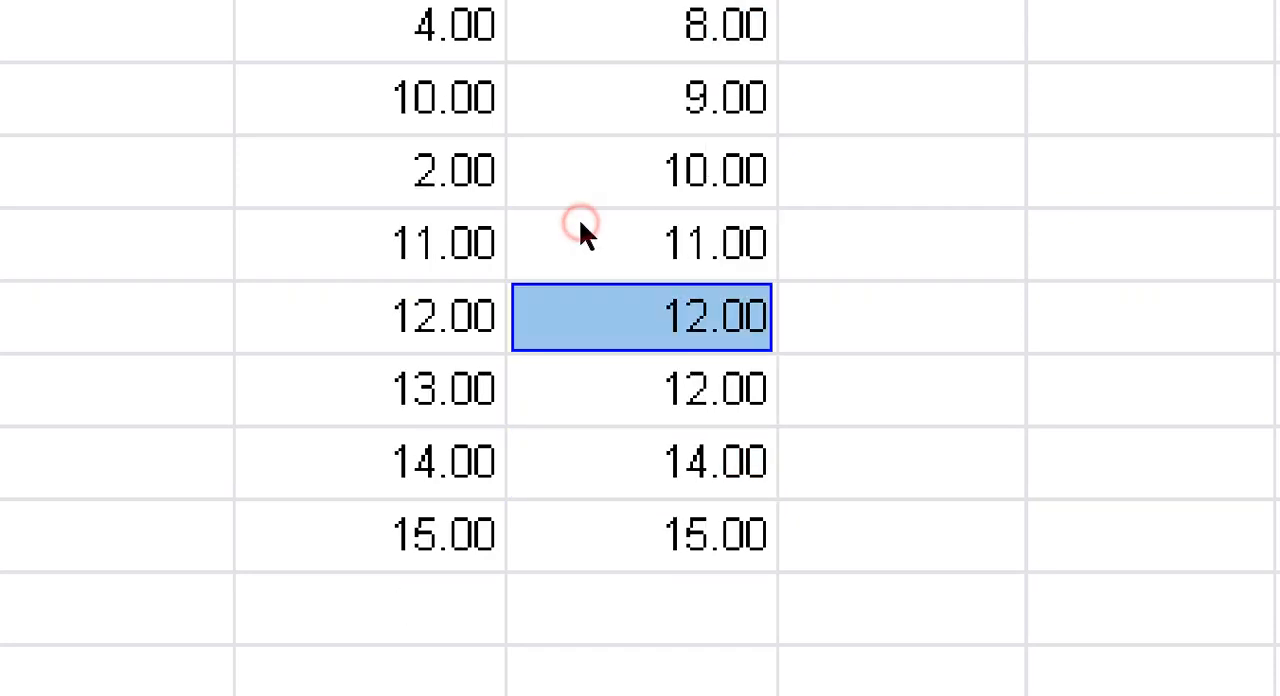
text(12.)
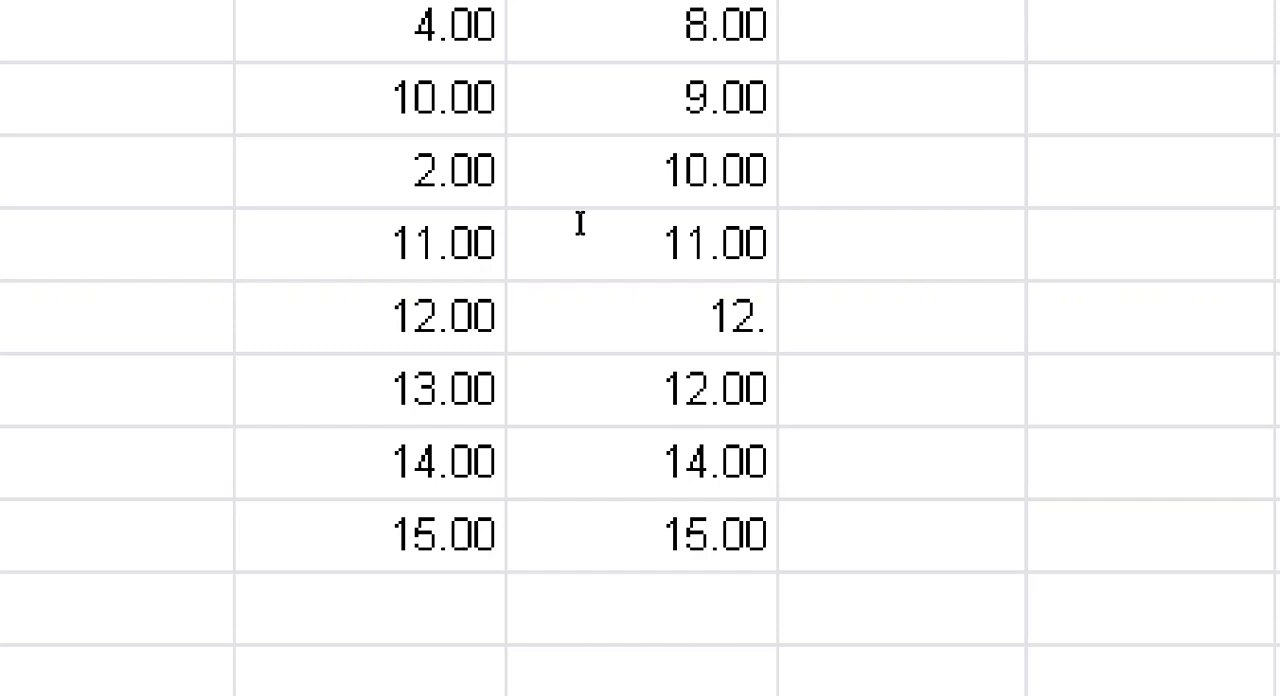
text(5)
key(Return)
text(12)
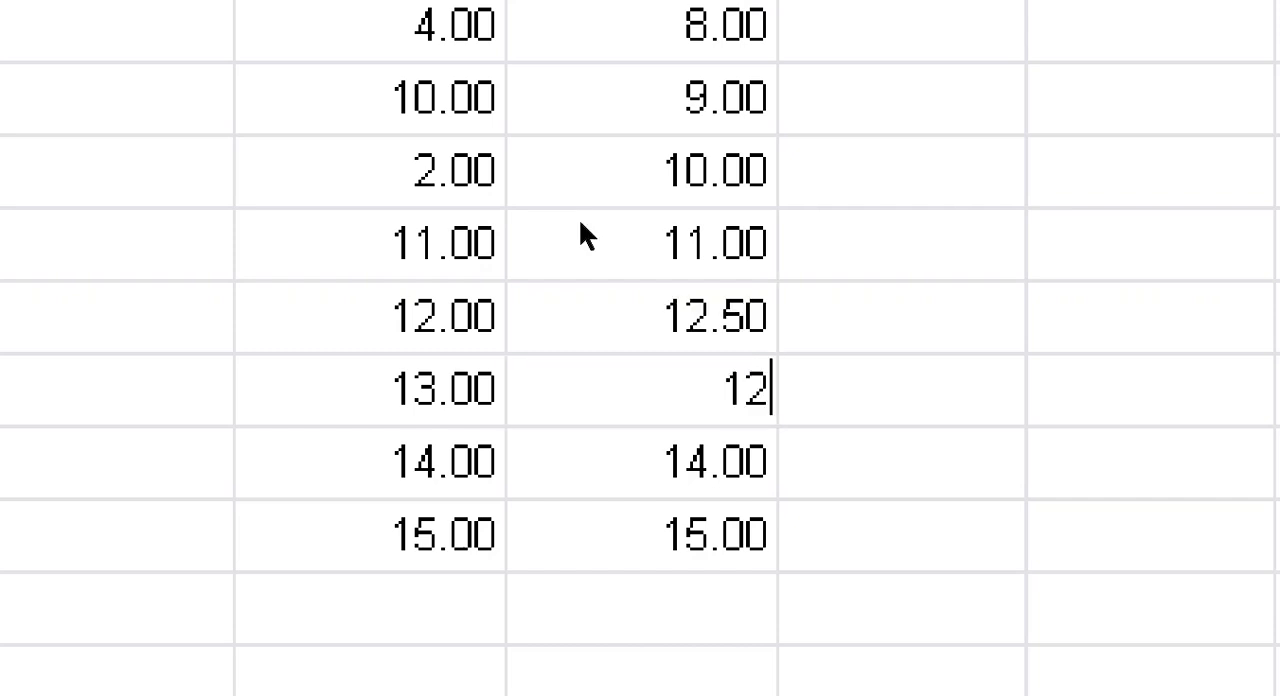
text(.5)
key(Return)
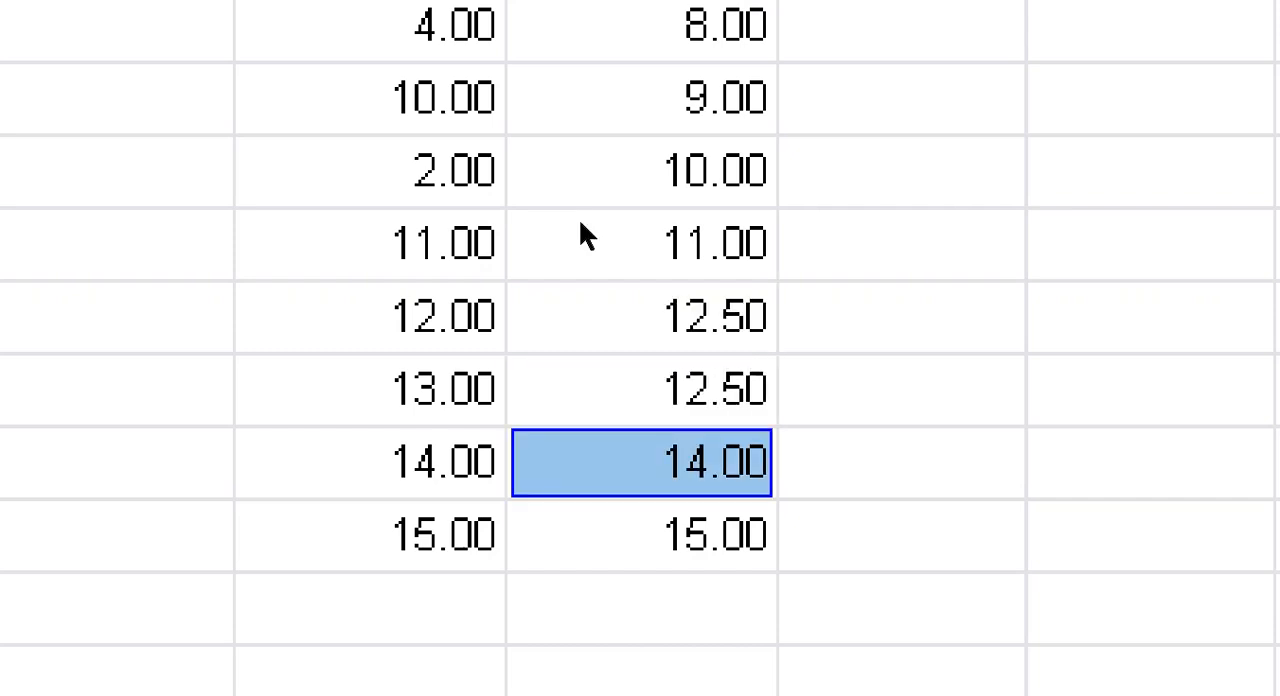
text(14)
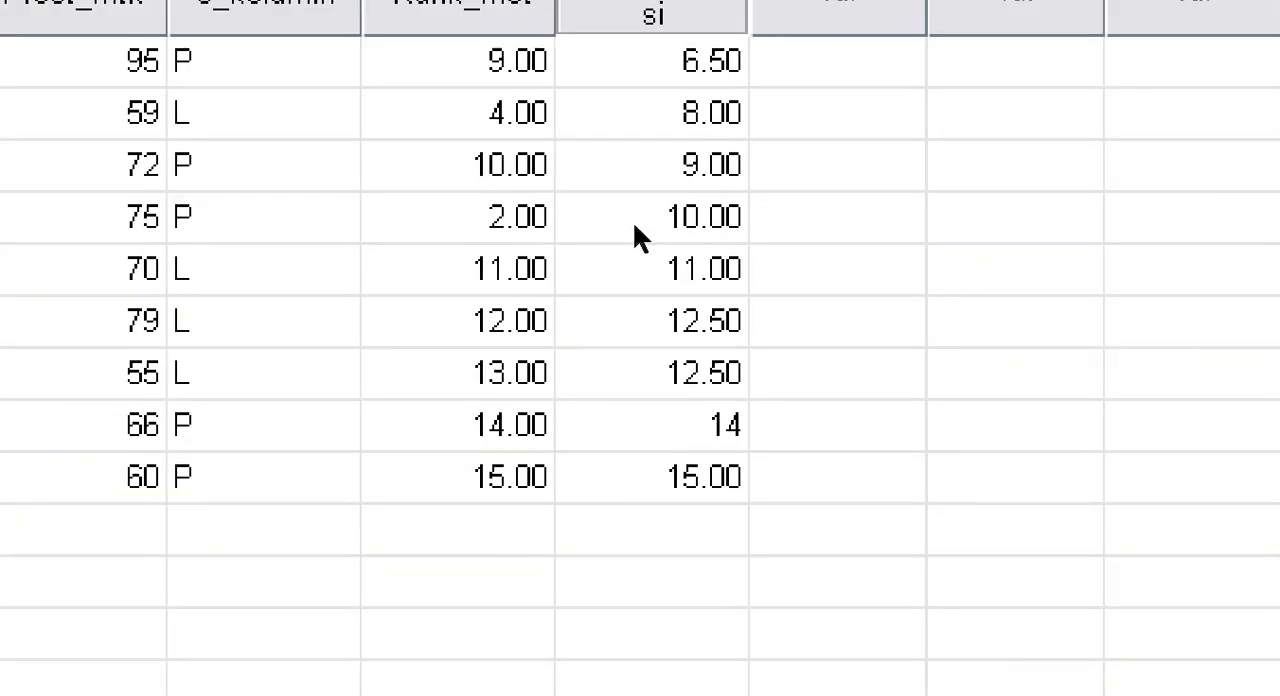
click(850, 330)
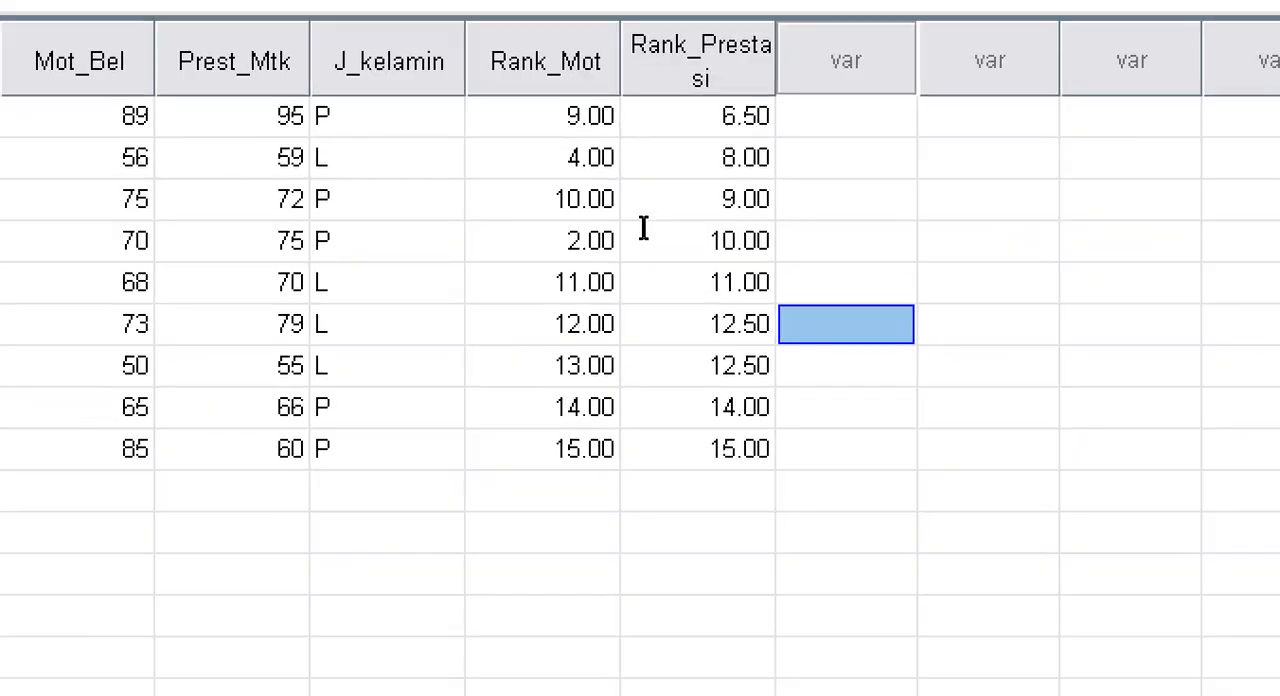
scroll(643, 228, up, 2)
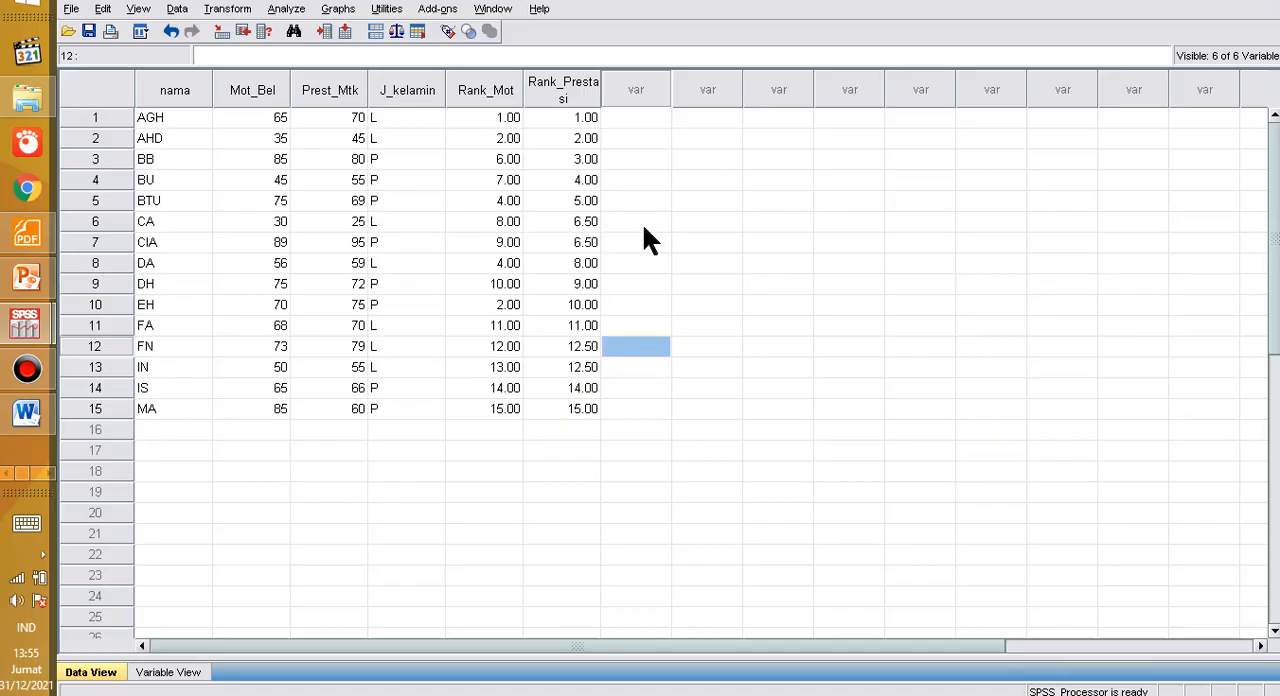
Step: Switch to the Excel workbook Data Fiktif Lapangan Untuk Praktik SPSS and review the converted ranks in F5:G19
key(alt+Tab)
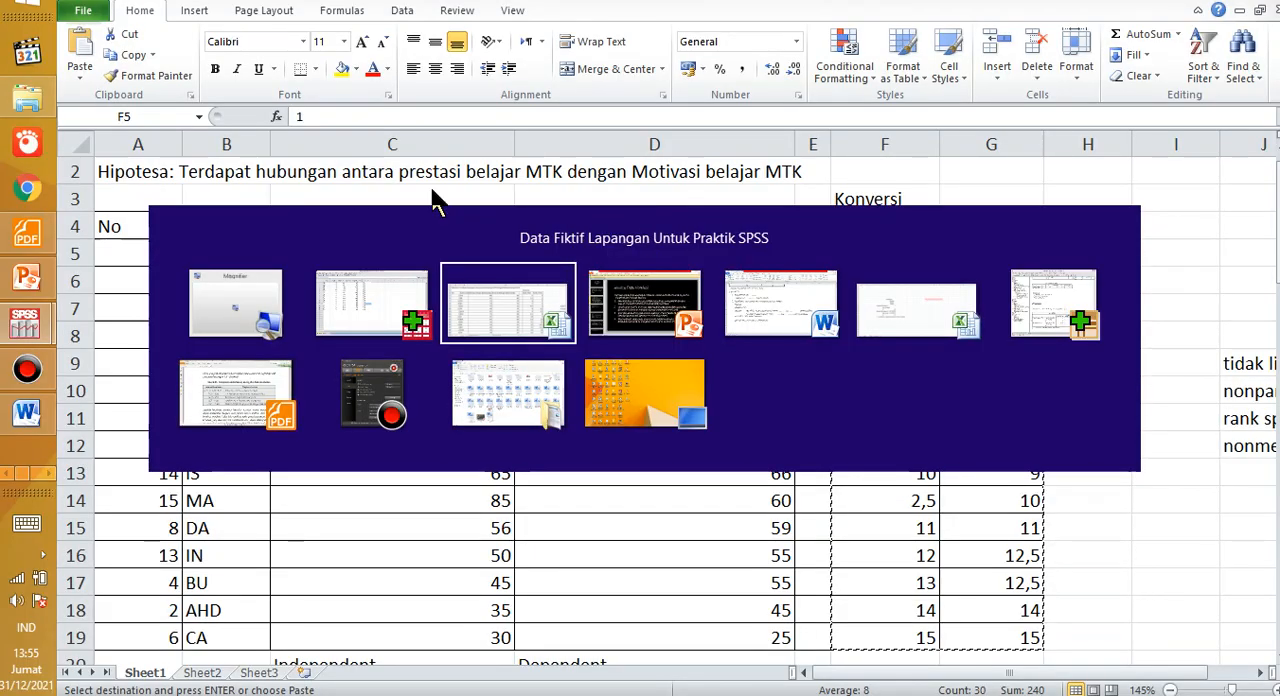
click(518, 285)
scroll(757, 374, down, 1)
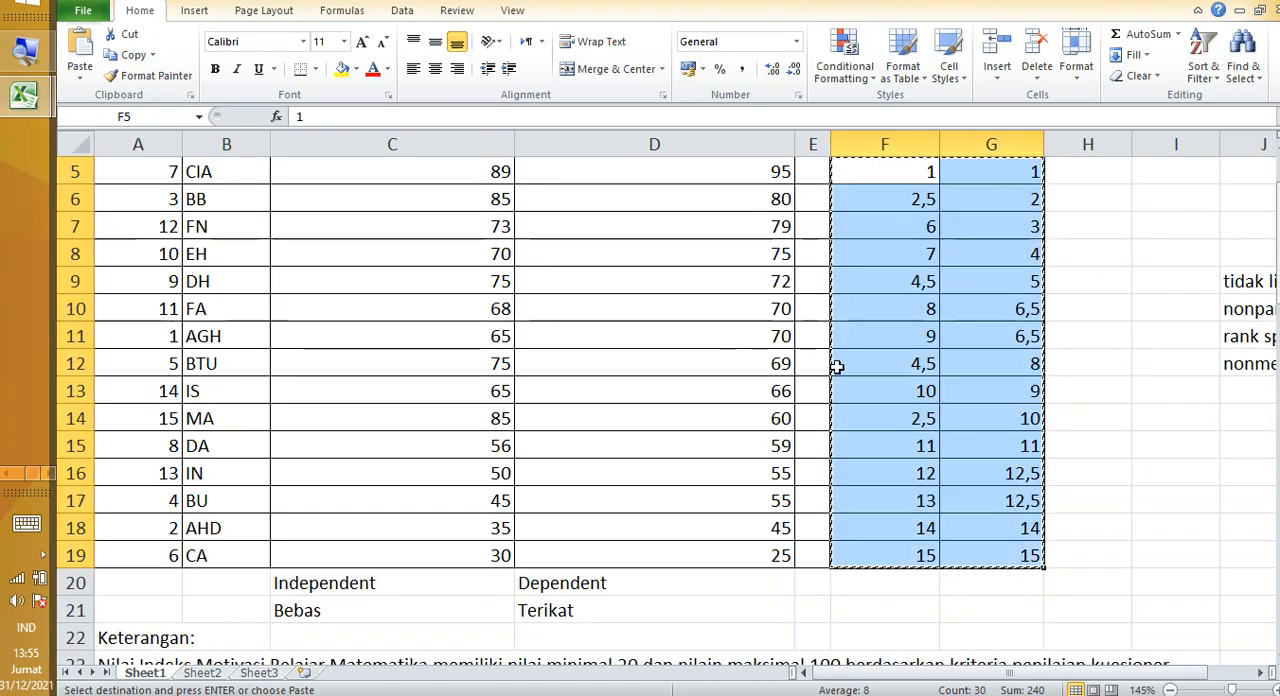
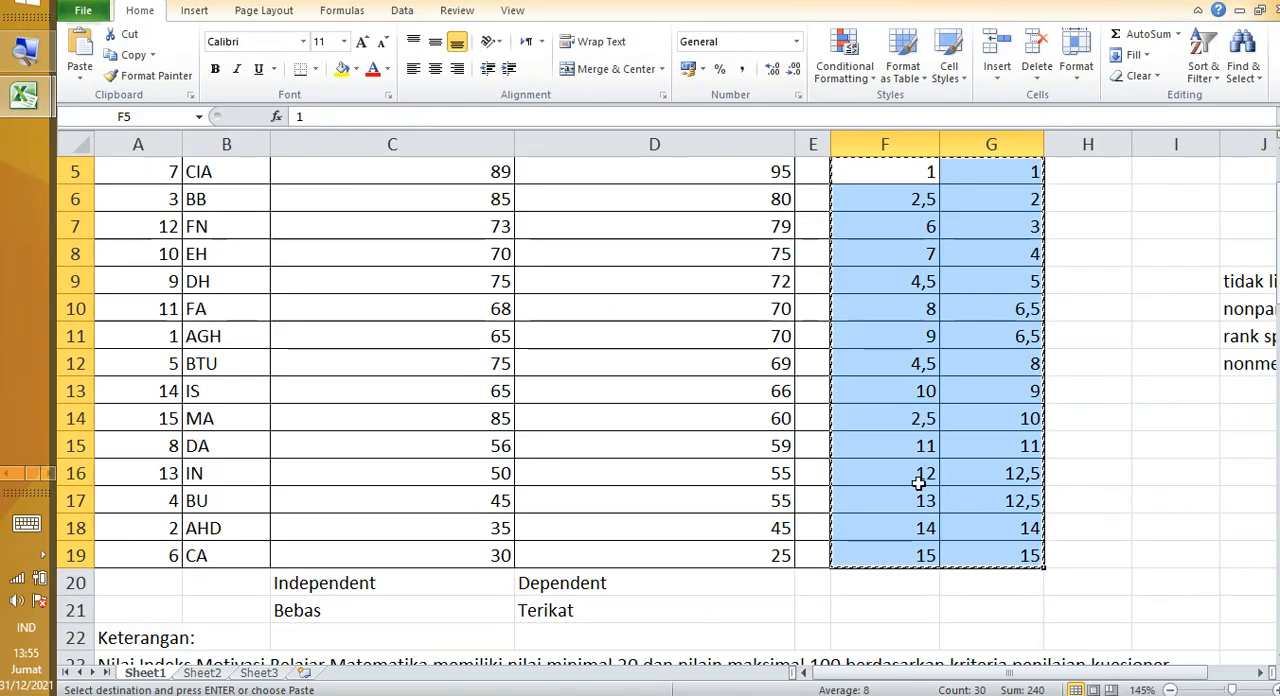
Step: Switch back to the SPSS data and set Rank_Mot to 2.5 in row 2 and 4.5 in row 5
key(alt+Tab)
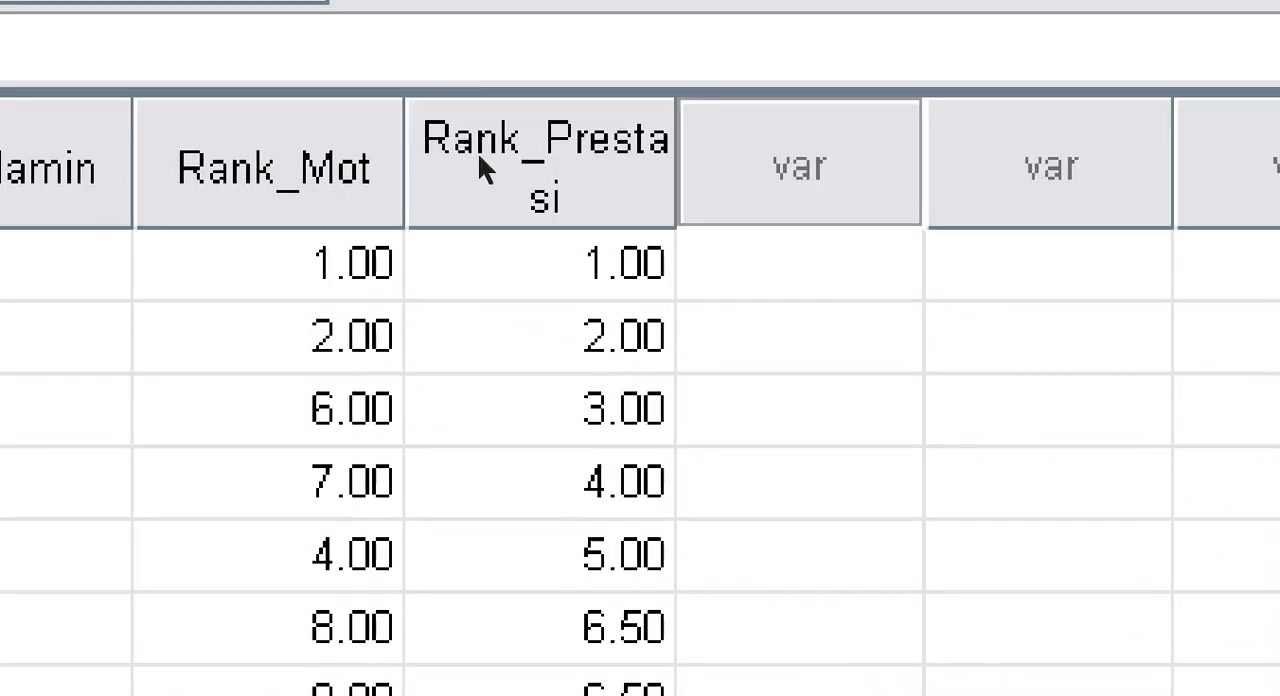
click(490, 138)
text(2.5)
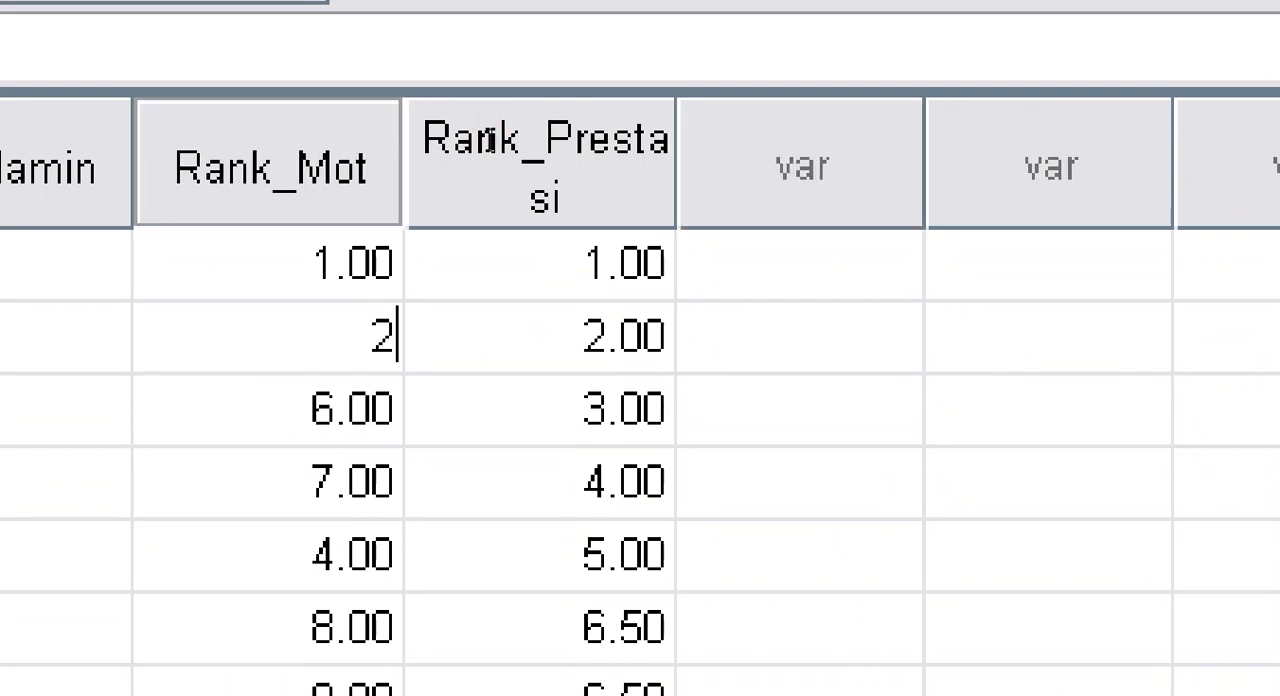
key(Return)
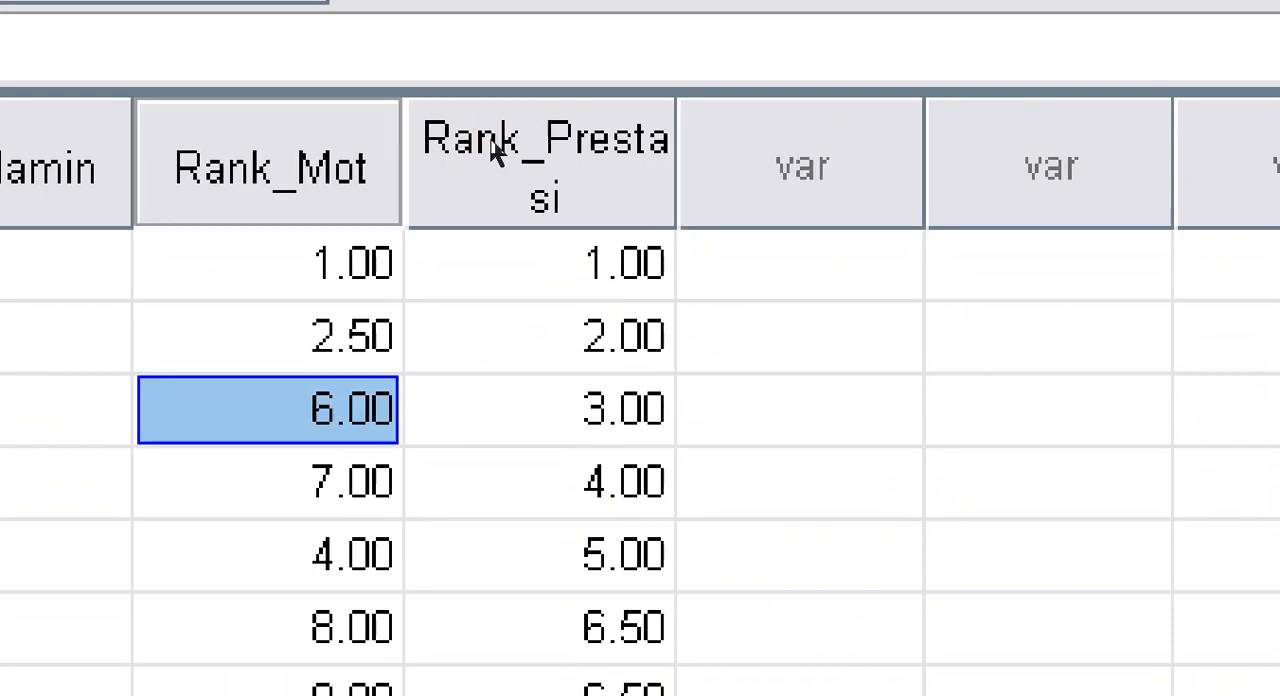
key(Down)
key(Down)
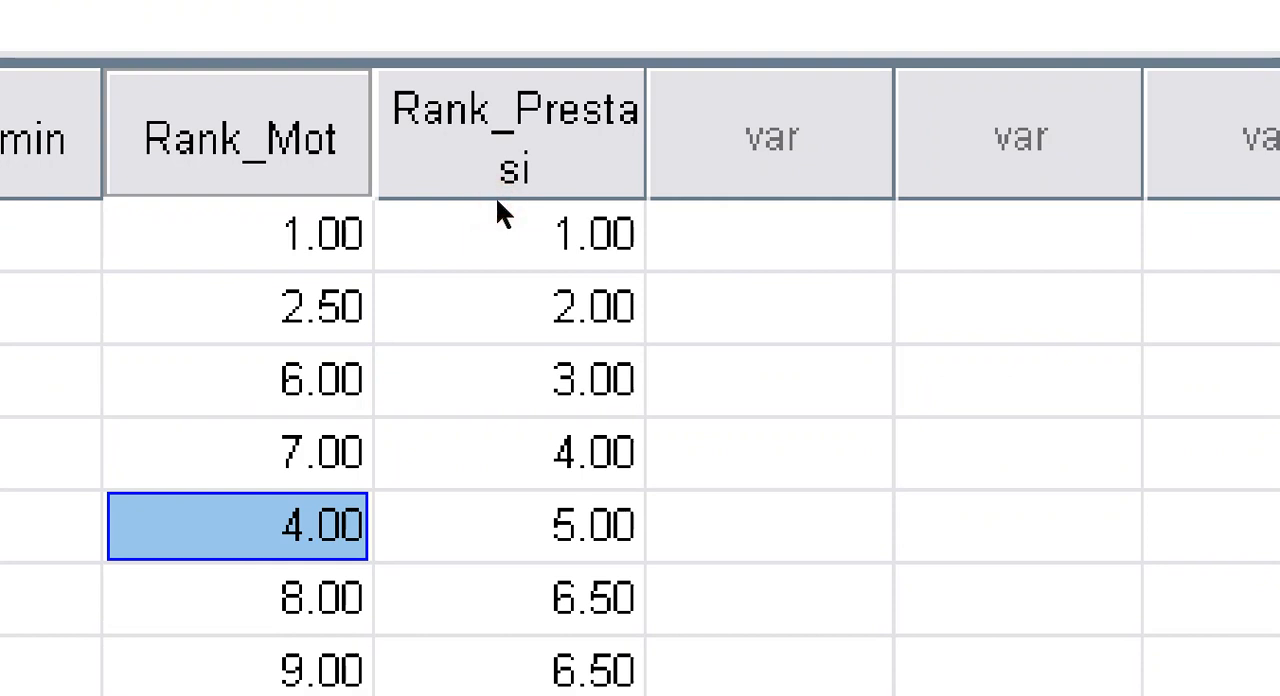
text(4.5)
key(Return)
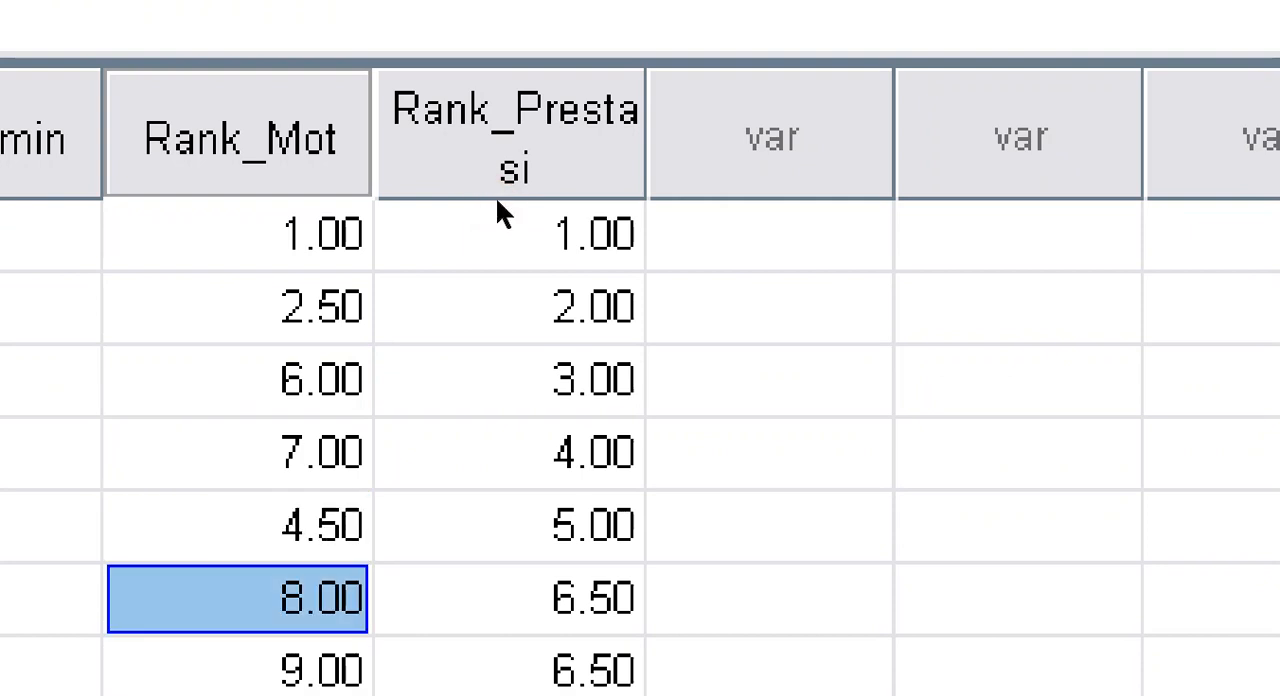
Step: Set Rank_Mot to 4.5 in row 8 and 2.5 in row 10, and re-enter 11 in row 11
key(Down)
key(Down)
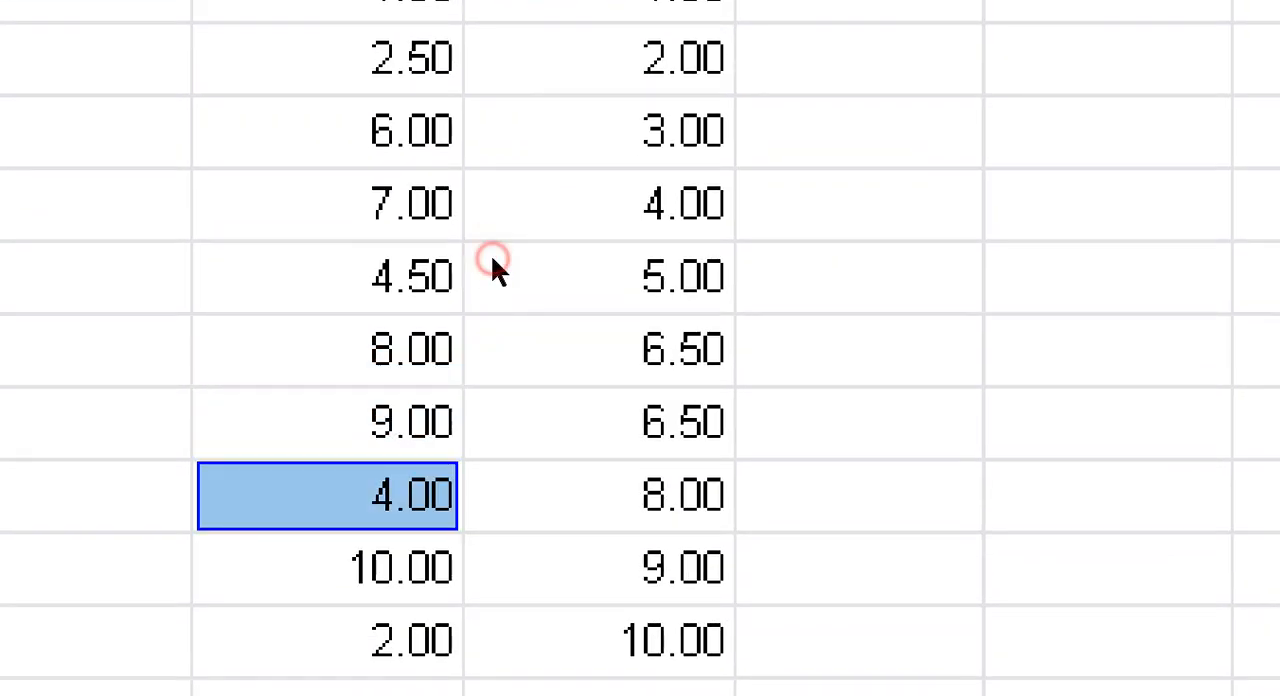
text(4.5)
key(Return)
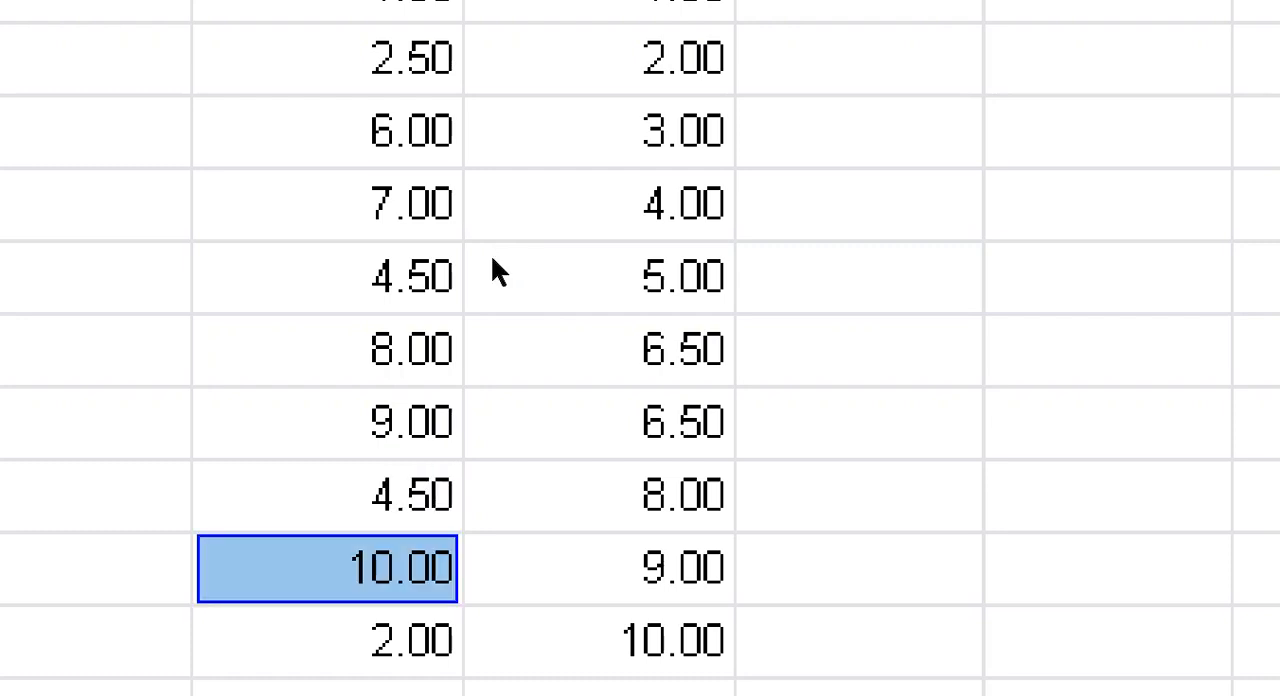
key(Down)
text(2)
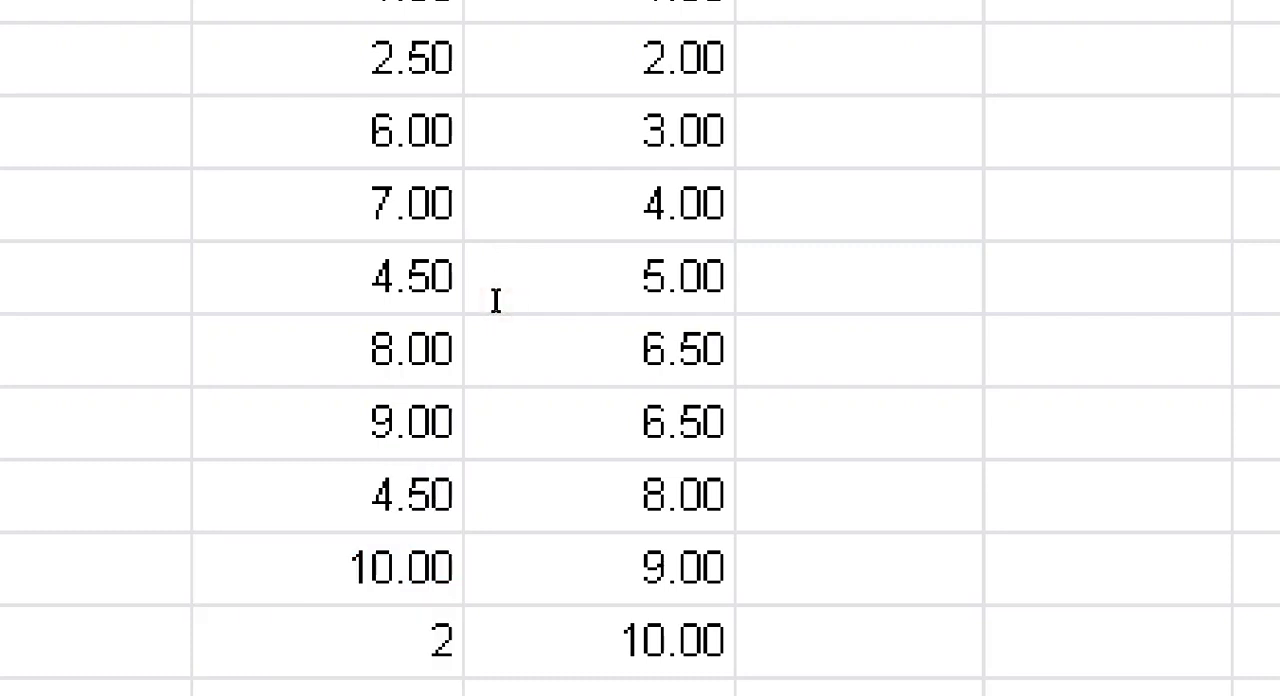
text(.5)
key(Return)
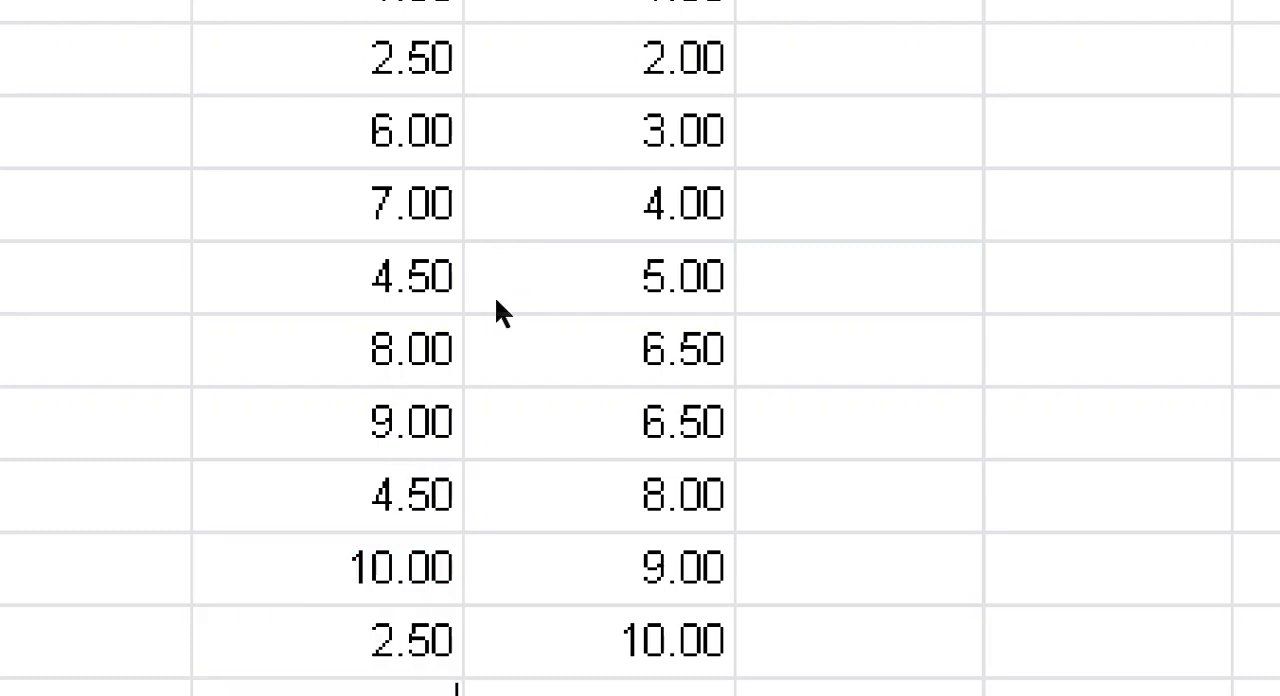
text(11)
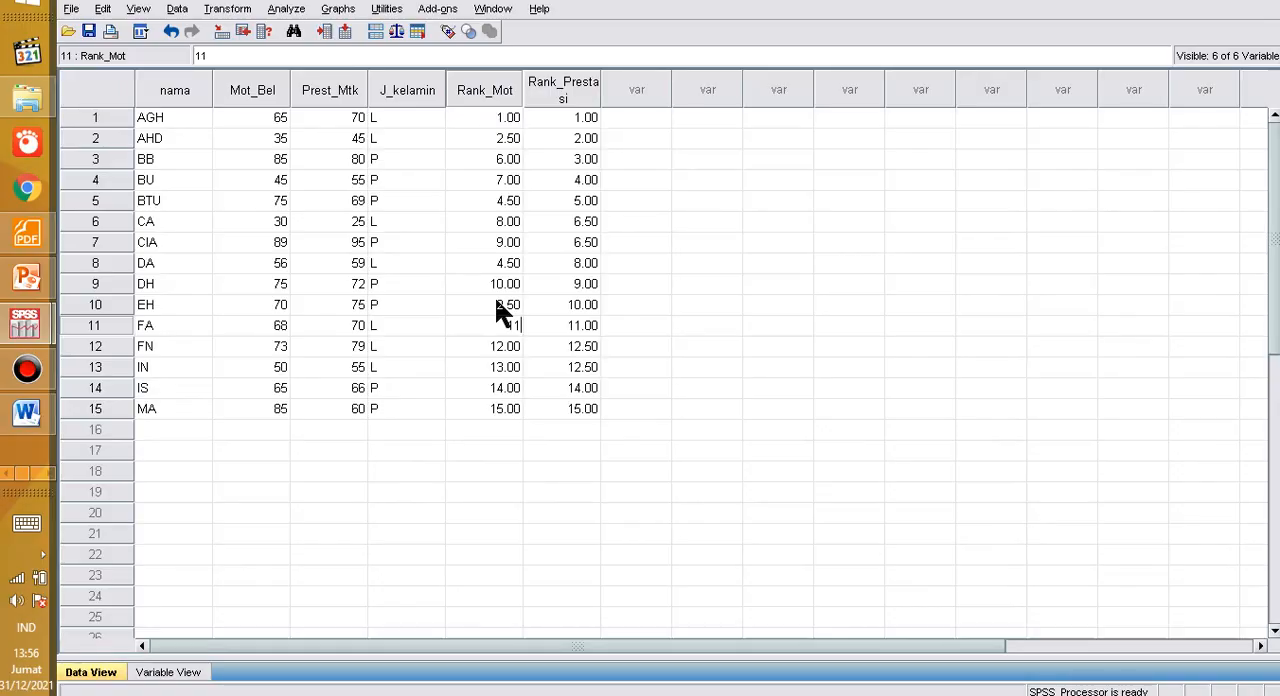
click(505, 158)
drag(508, 117, 550, 400)
click(716, 323)
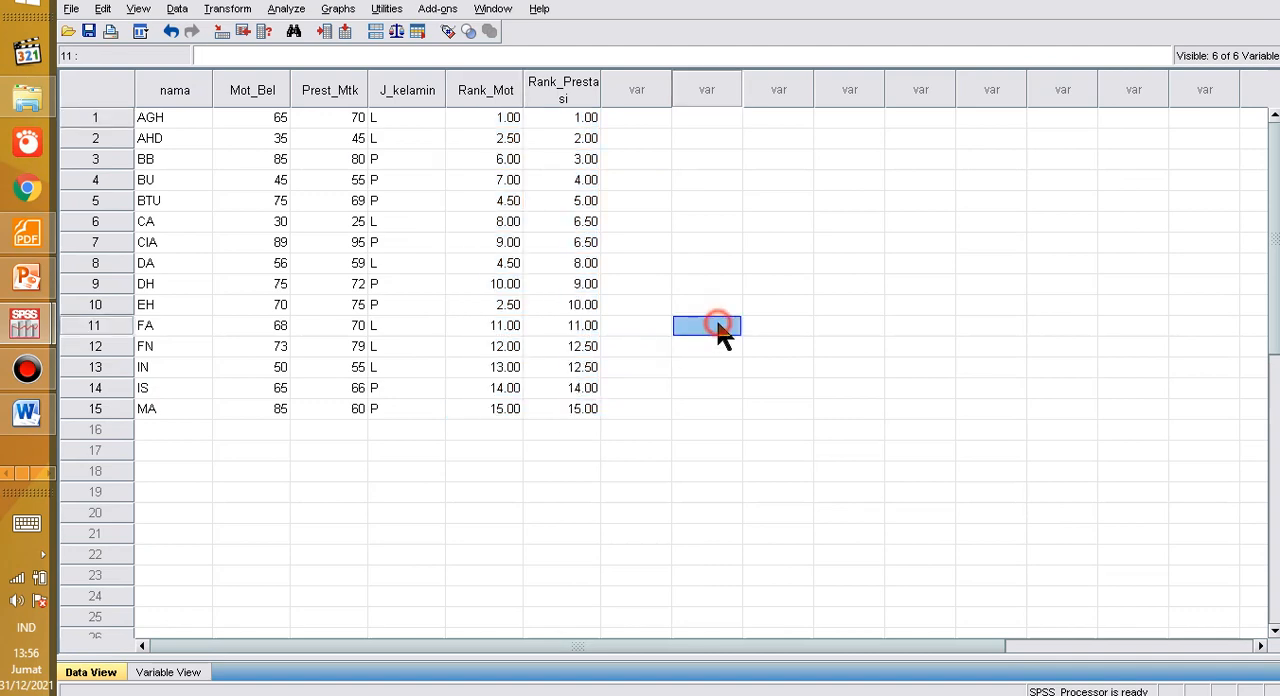
Step: Start a Bivariate Correlations analysis and remove the Prestasi Belajar and Motiasi Belajar score variables from its variable list
click(276, 11)
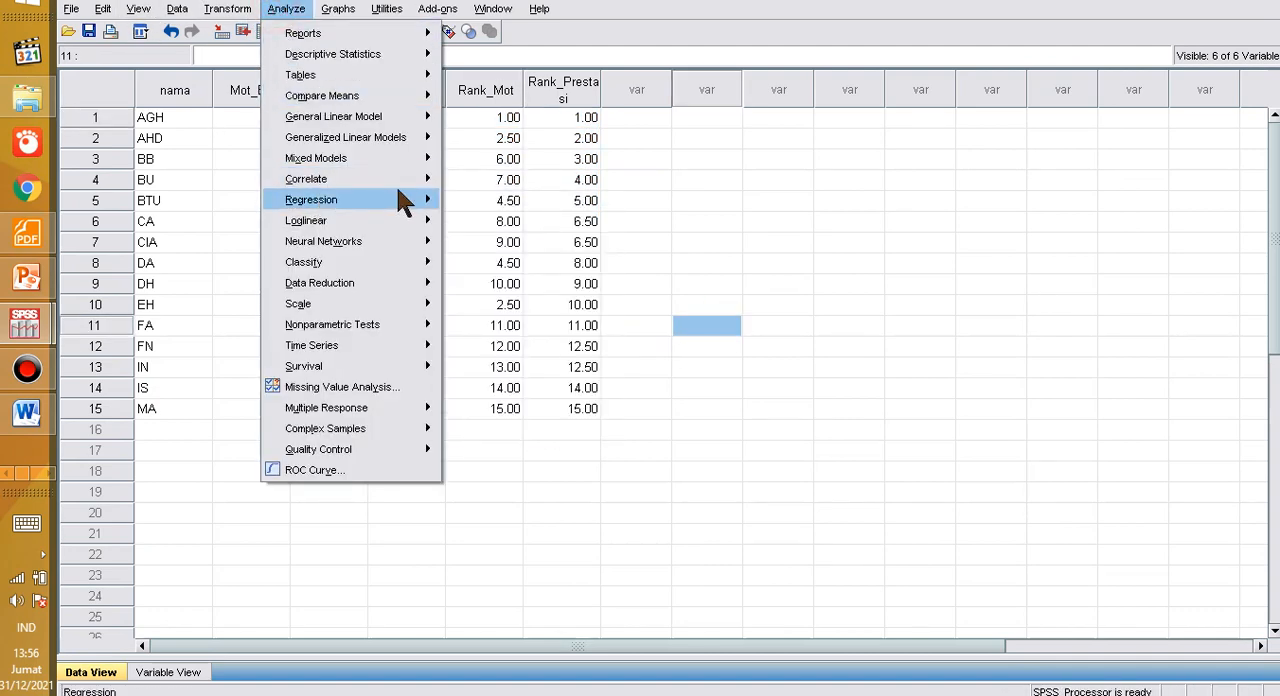
mouse_move(425, 182)
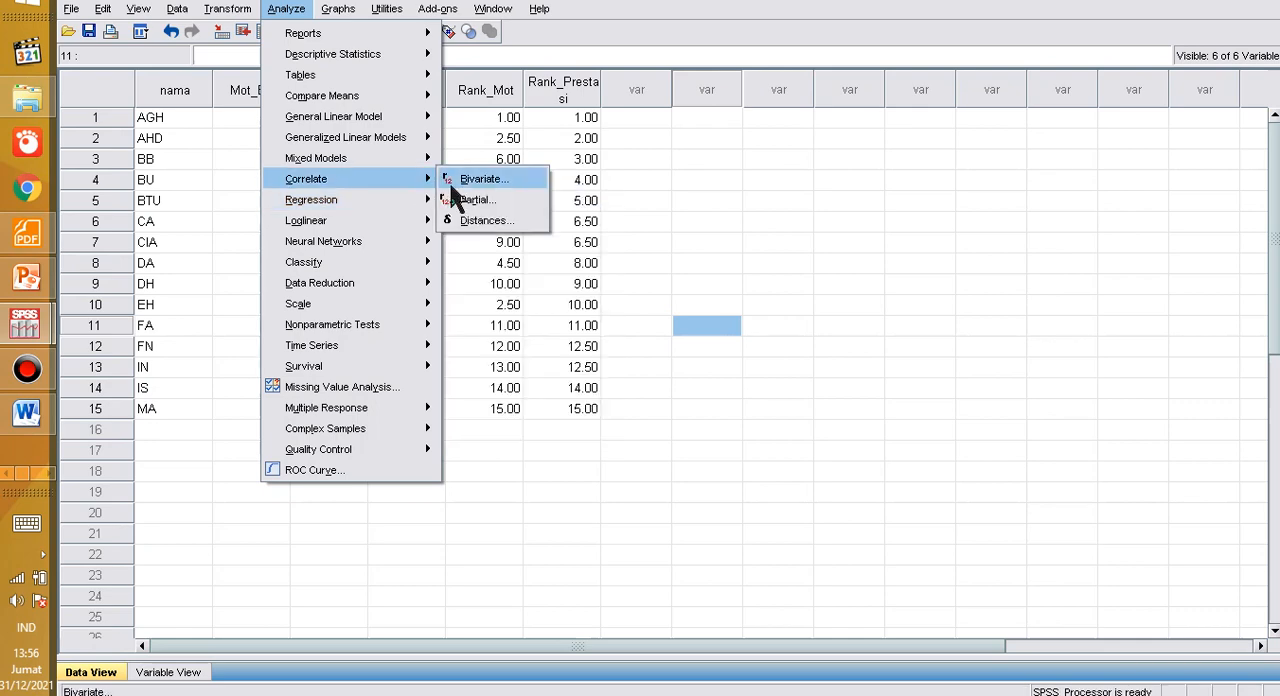
click(452, 184)
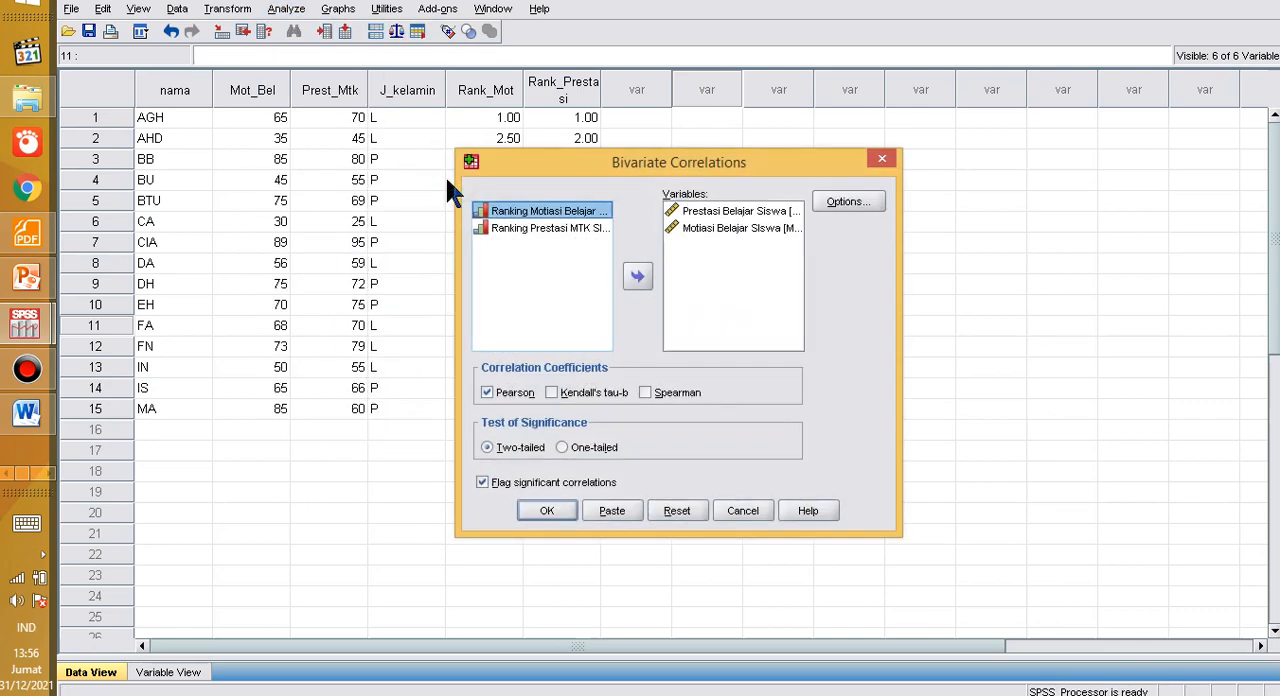
click(700, 211)
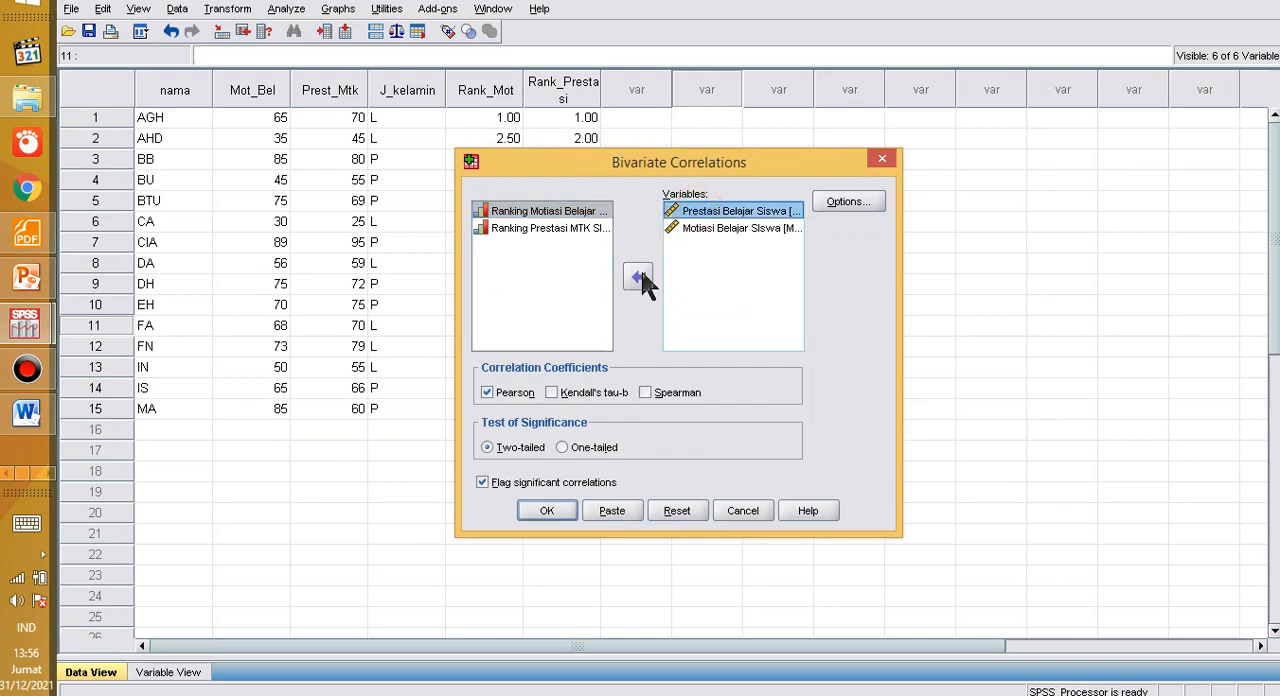
click(640, 279)
click(695, 209)
click(640, 279)
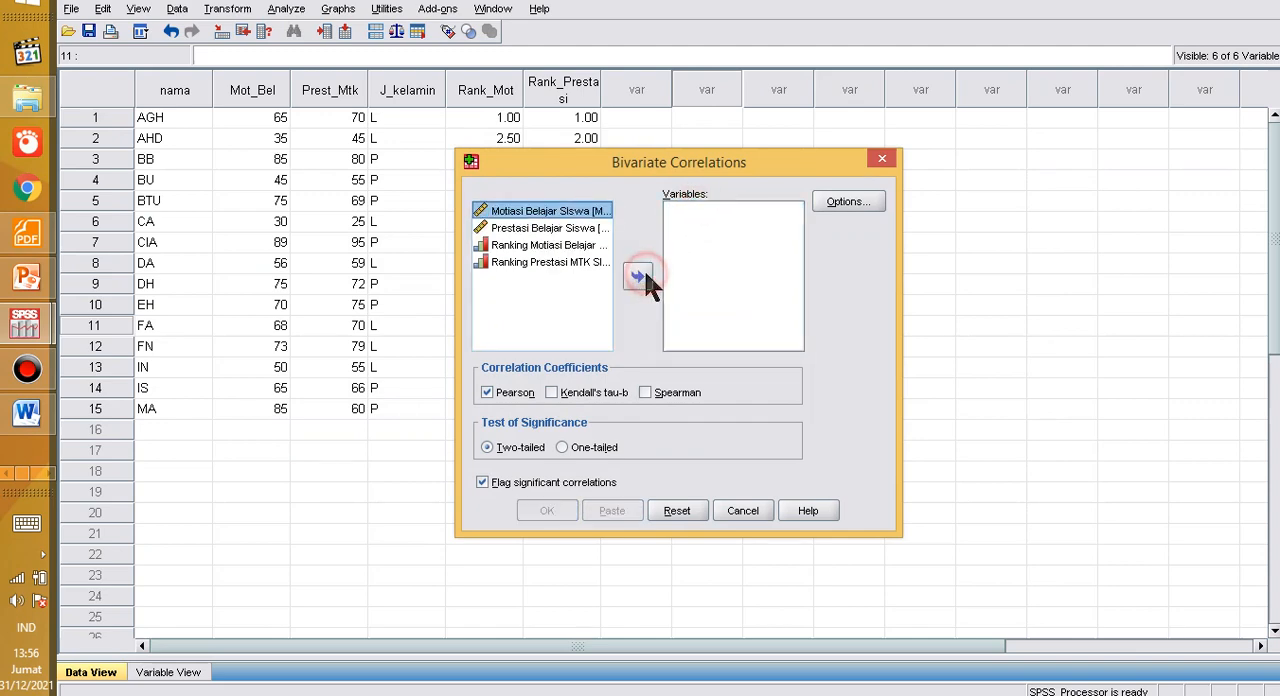
Step: Add Ranking Motiasi Belajar and Ranking Prestasi MTK as the variables to correlate
click(507, 246)
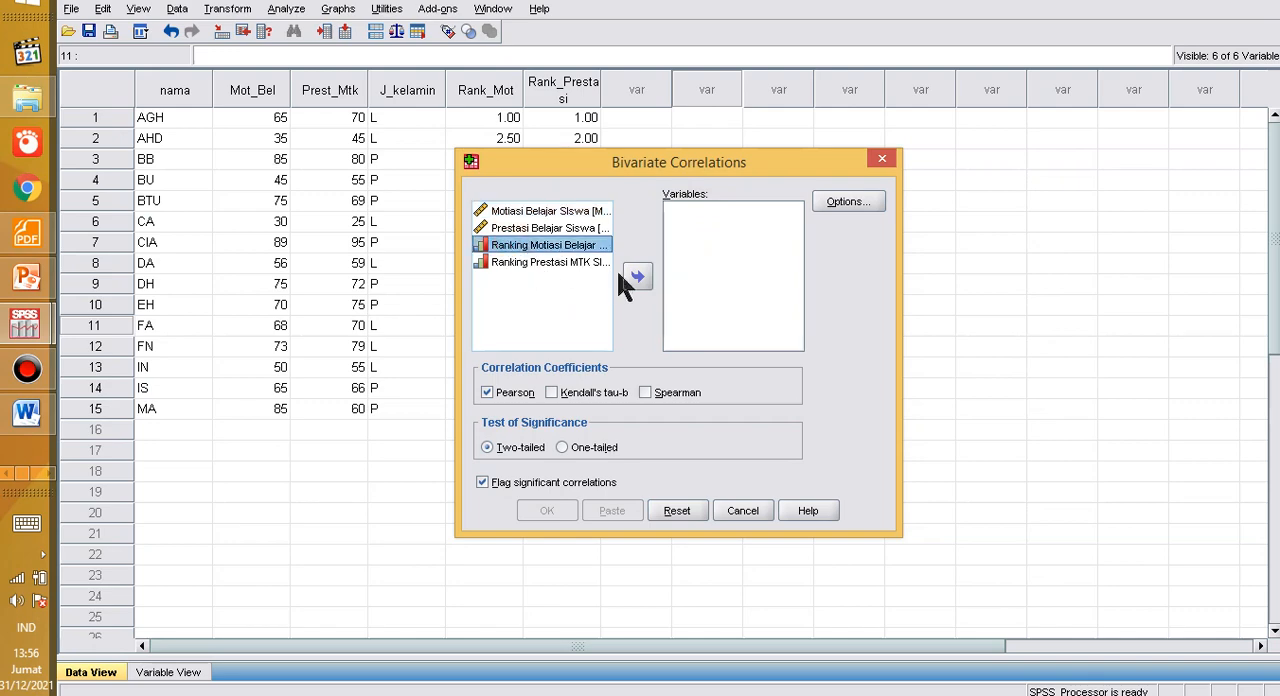
click(636, 277)
click(553, 243)
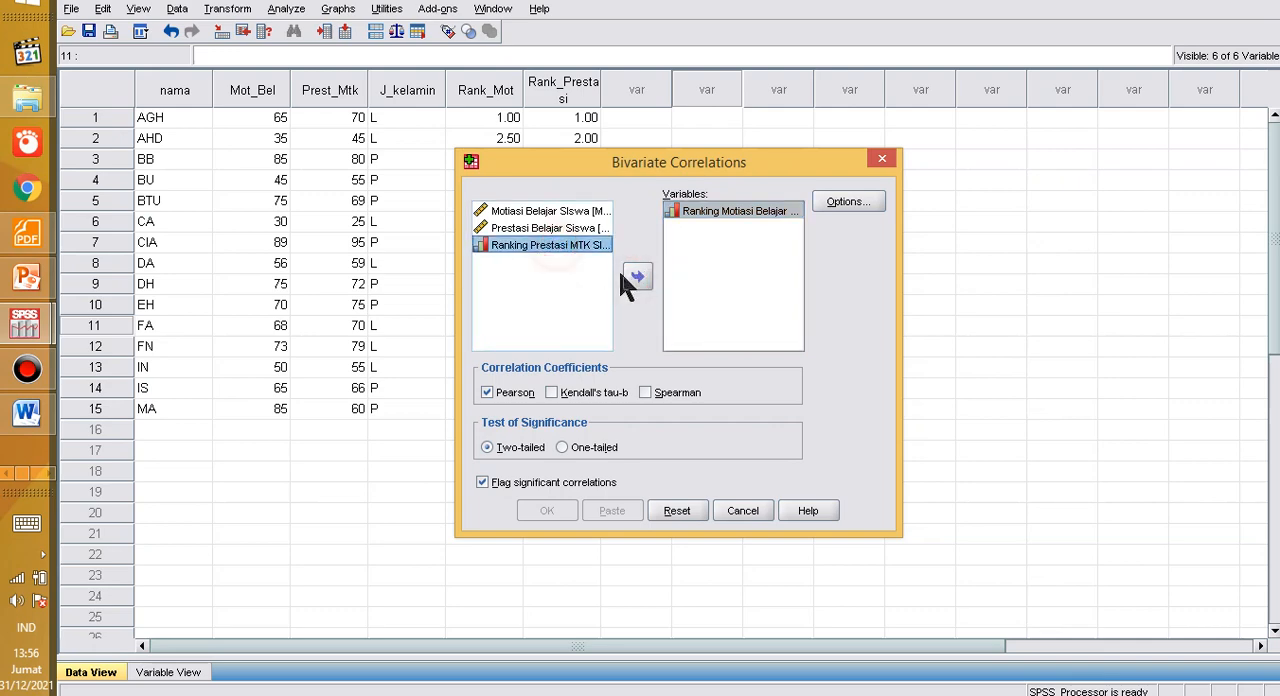
click(636, 279)
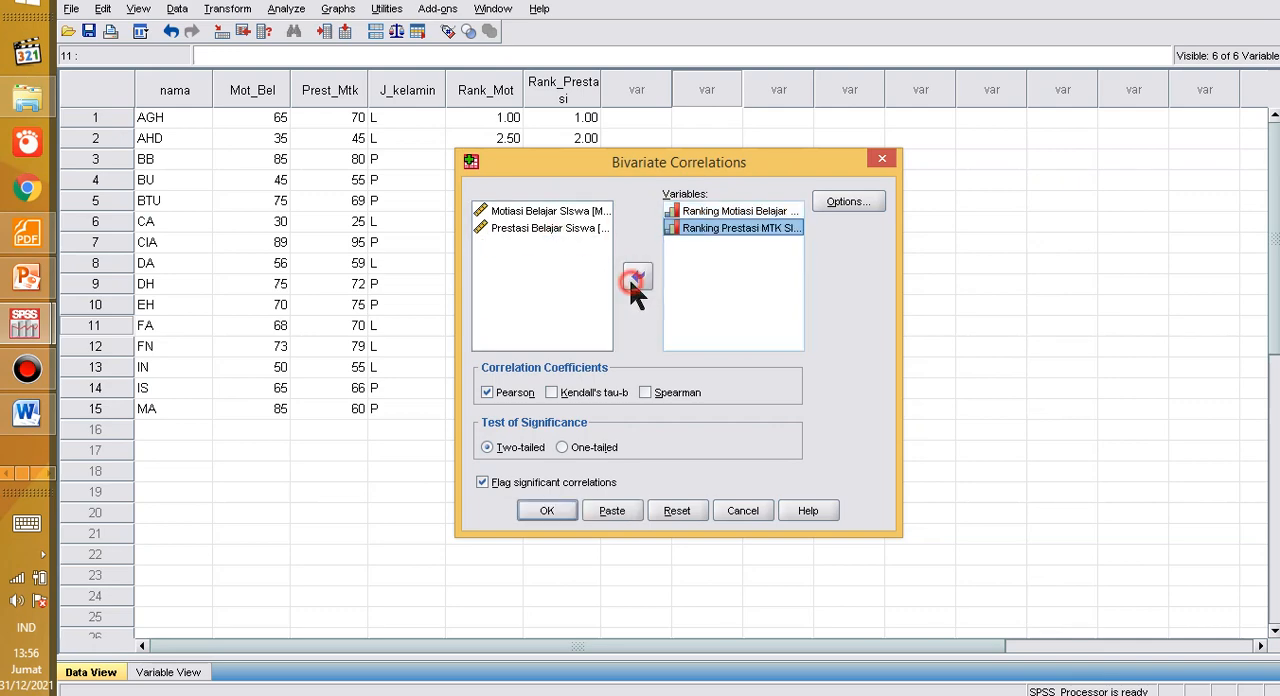
Step: Replace the Pearson coefficient with Spearman and run the correlation
click(490, 389)
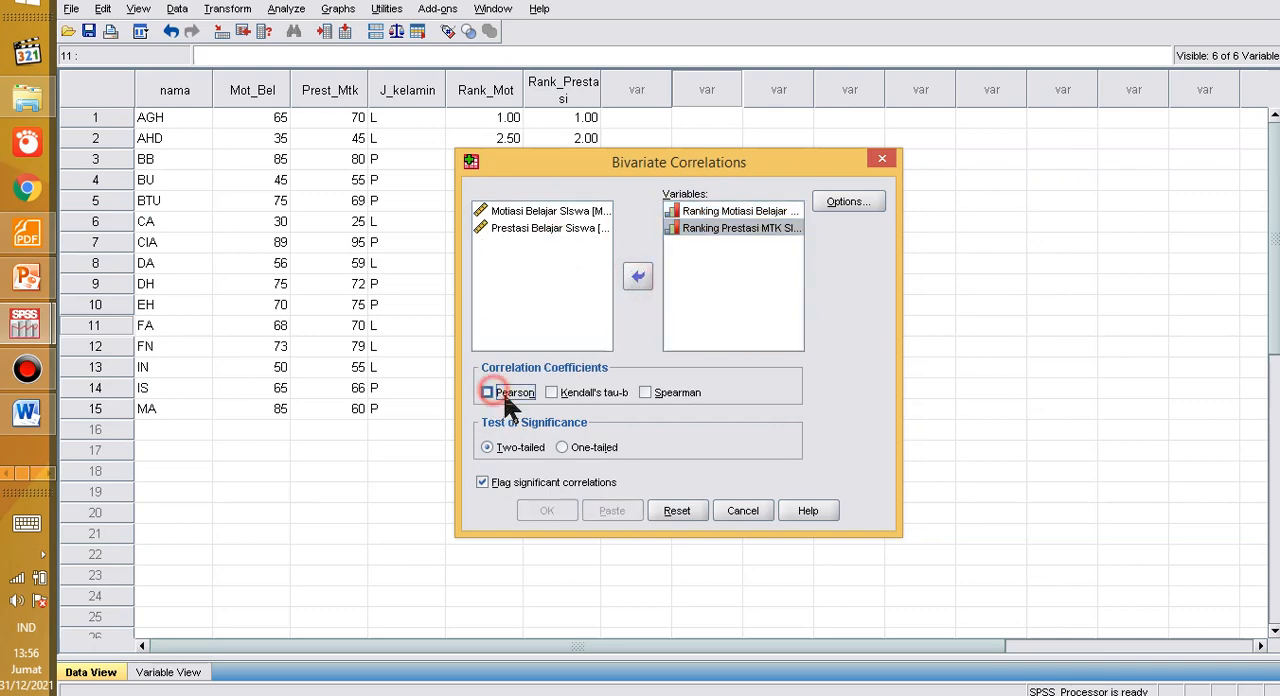
click(662, 394)
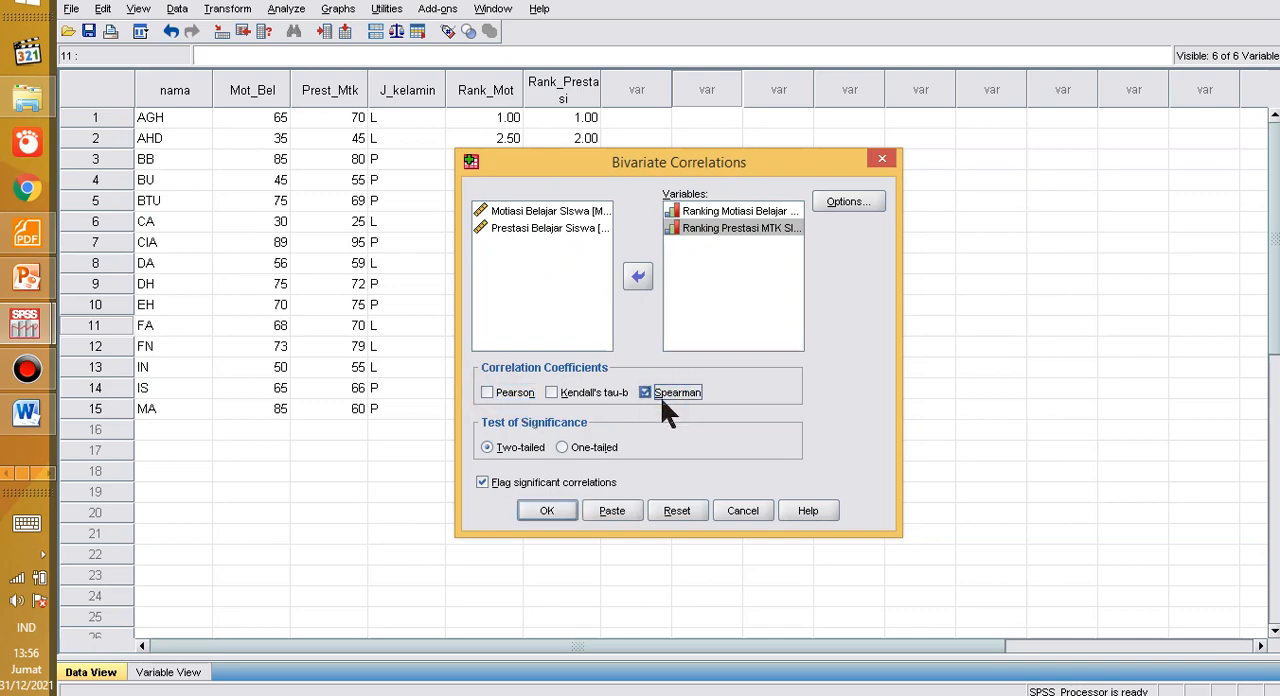
click(540, 511)
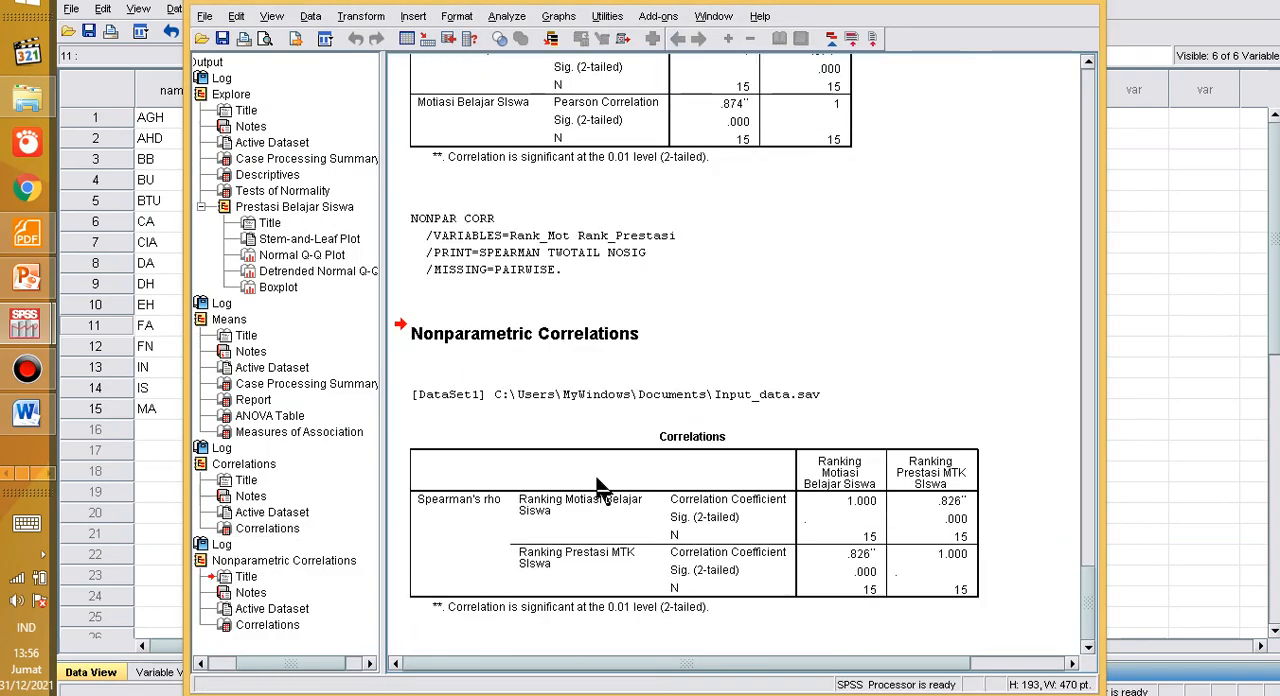
Step: Compare the Pearson and Spearman output, then copy the Spearman's rho Correlations table under Nonparametric Correlations
scroll(760, 257, up, 3)
scroll(737, 251, down, 3)
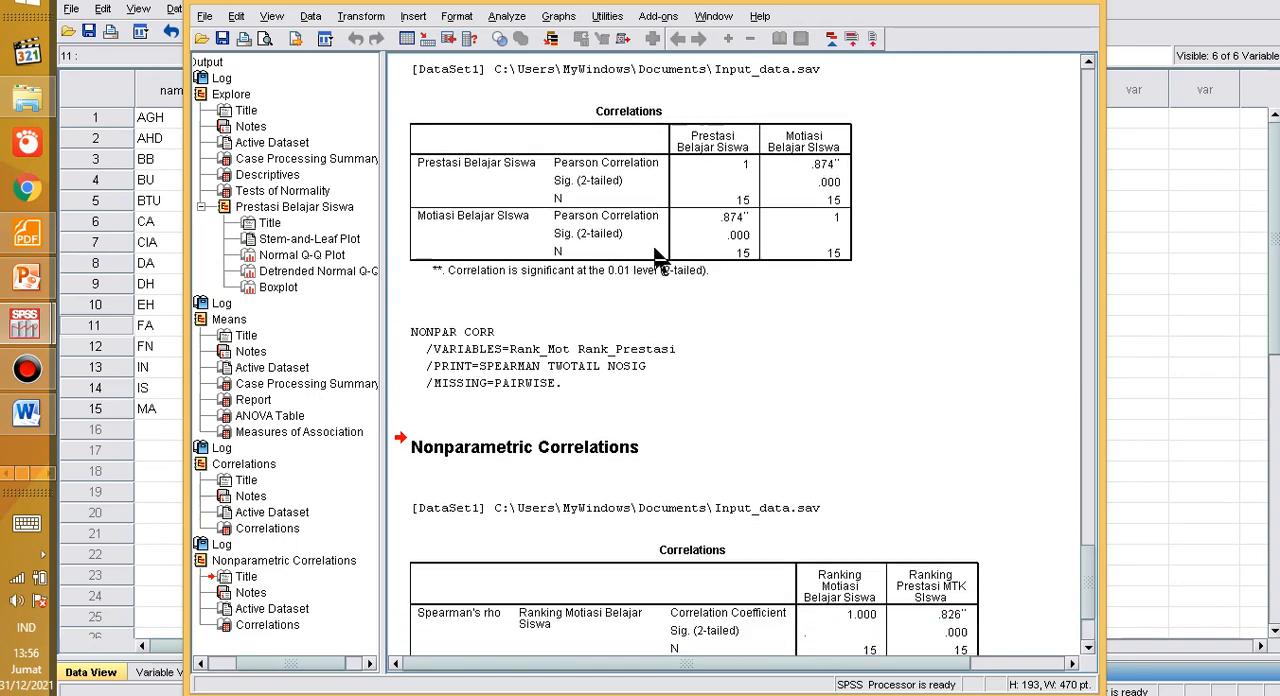
scroll(728, 512, up, 2)
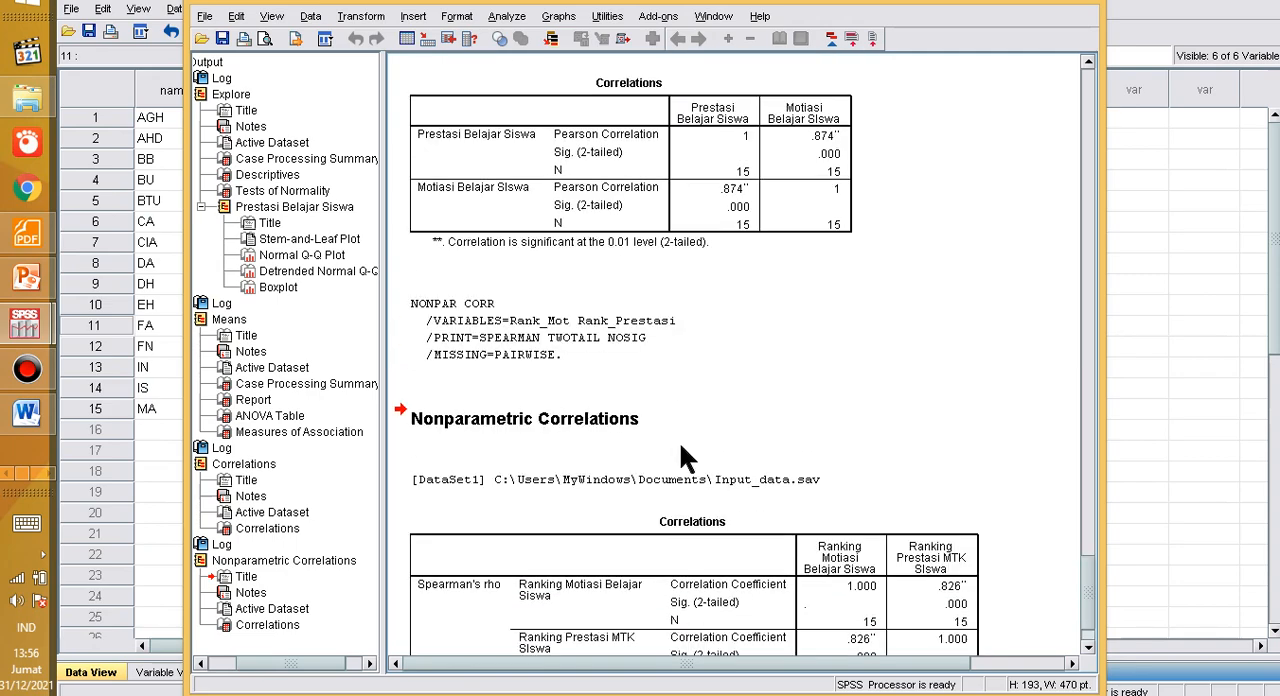
scroll(680, 300, down, 2)
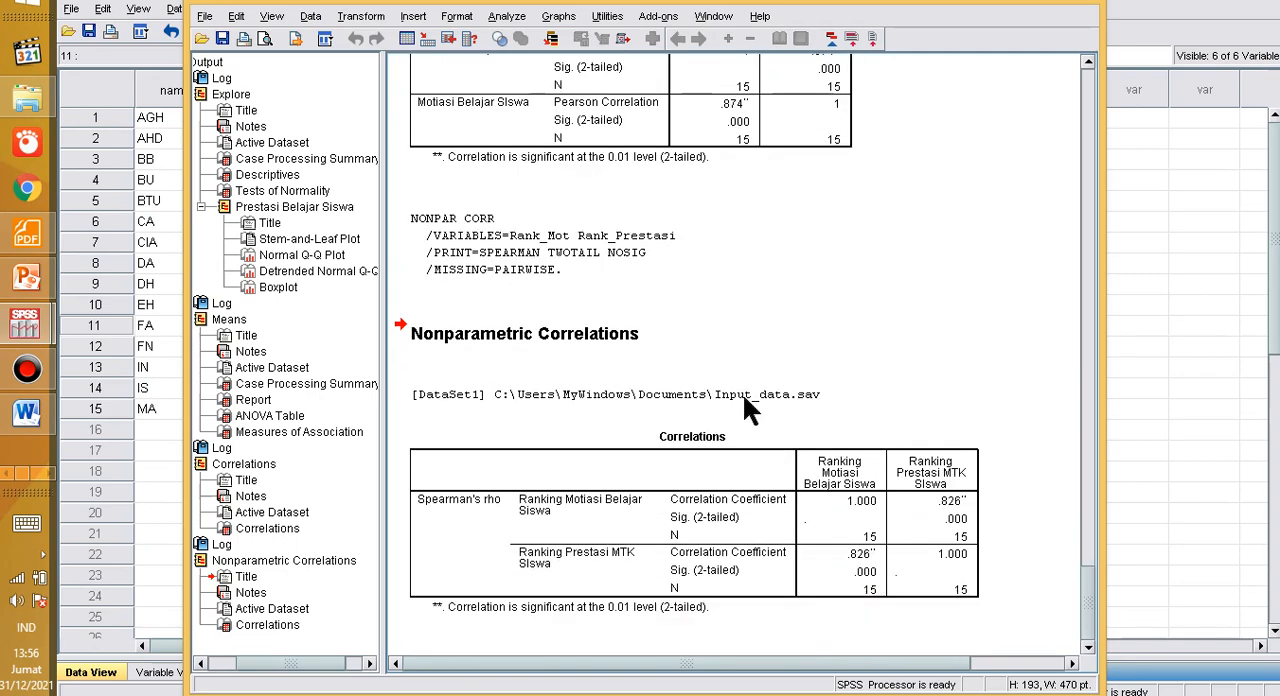
click(685, 512)
right_click(669, 507)
click(720, 540)
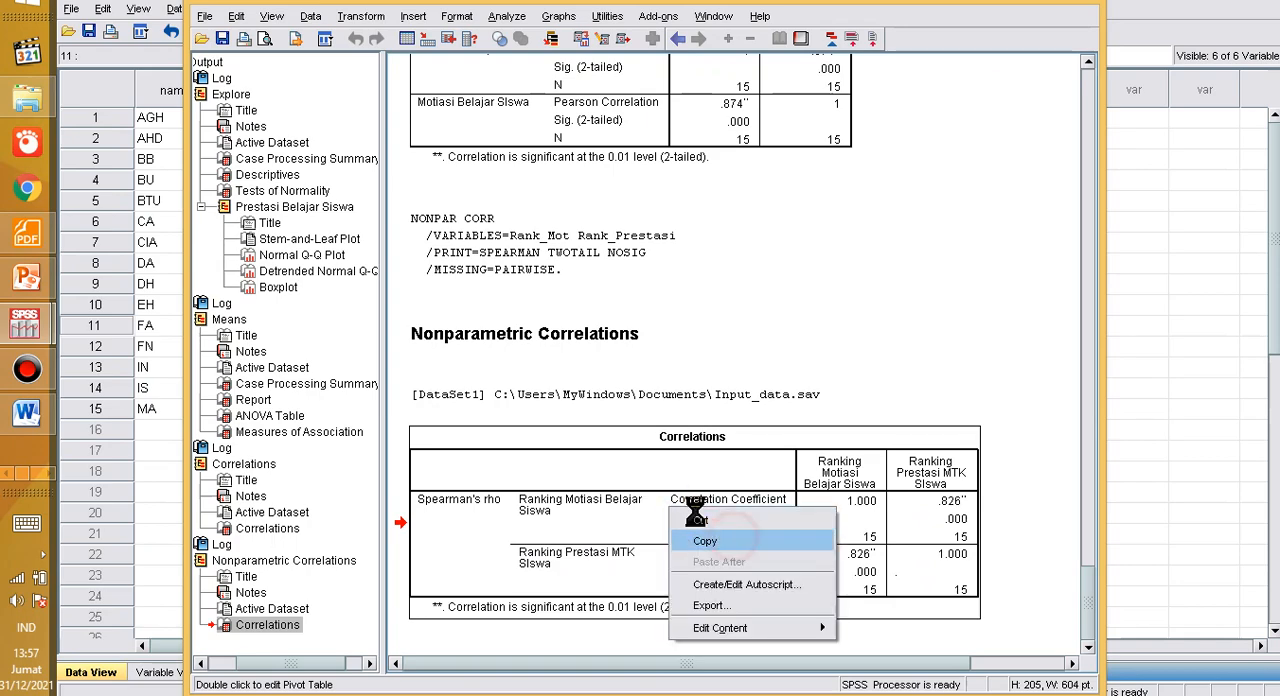
Step: Switch to the Word document and place the cursor after the decision rule ending in "H1 diterima (H0 ditolak)"
click(27, 412)
scroll(280, 455, down, 1)
click(607, 467)
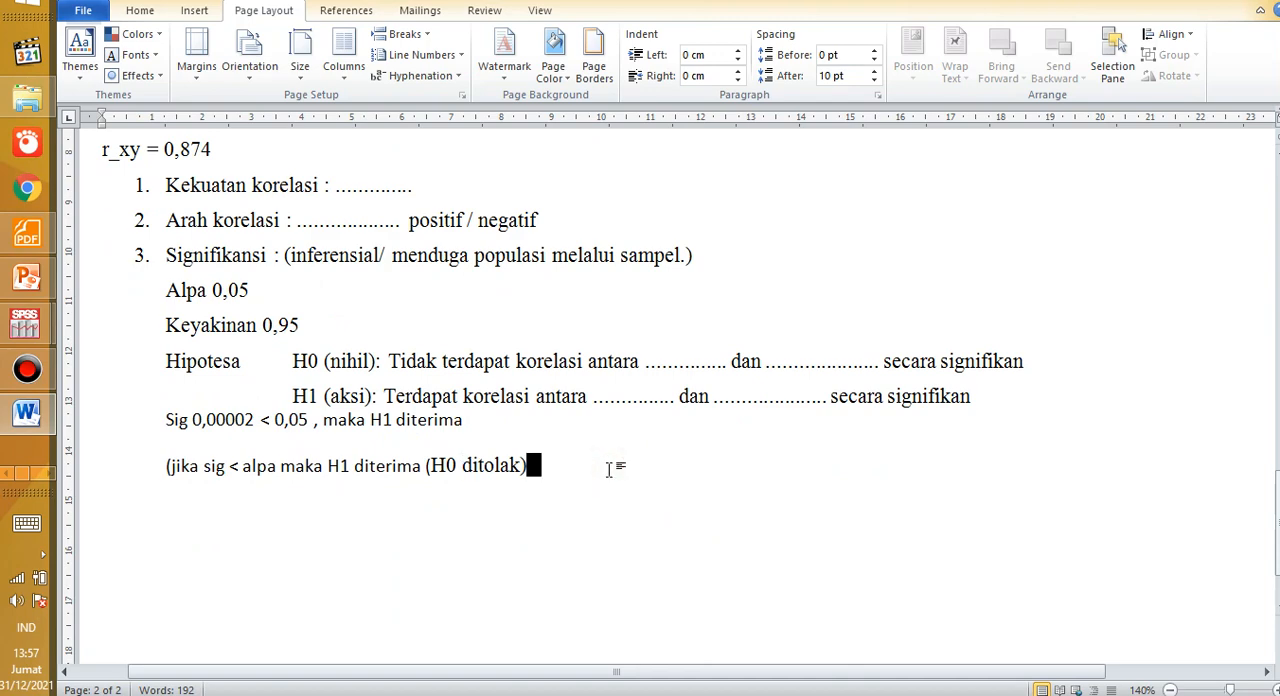
key(ctrl+shift)
key(BackSpace)
key(BackSpace)
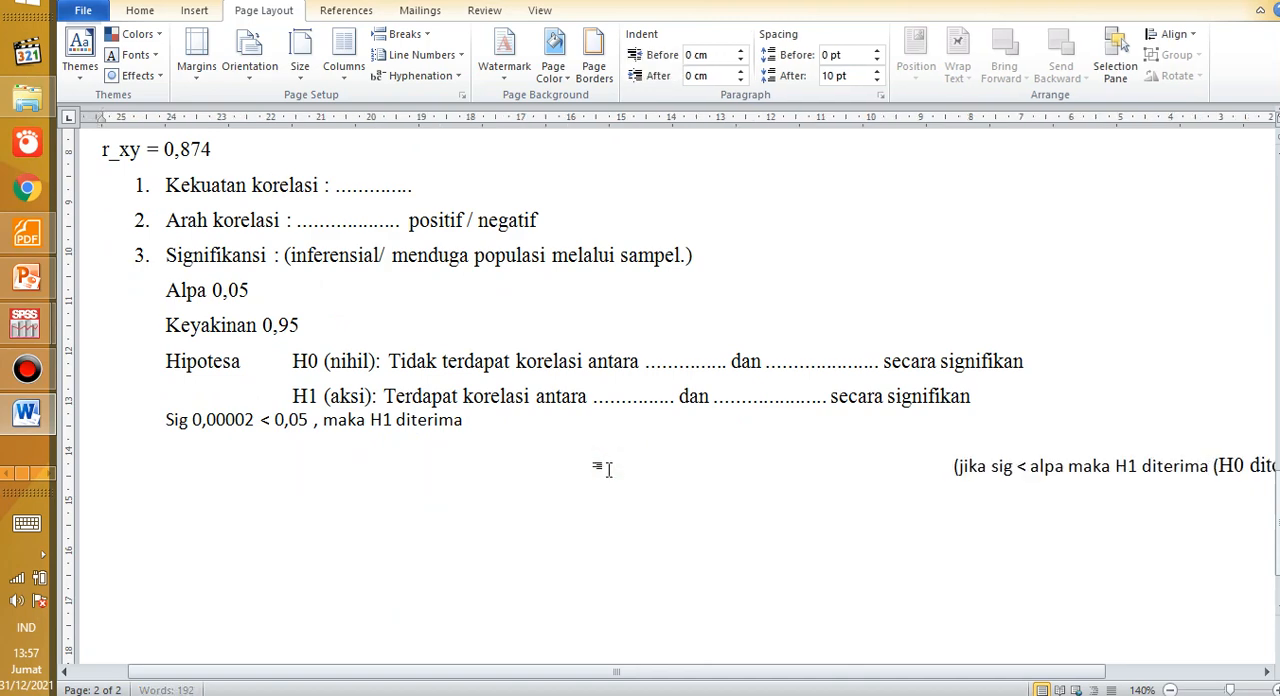
key(BackSpace)
key(BackSpace)
key(BackSpace)
key(BackSpace)
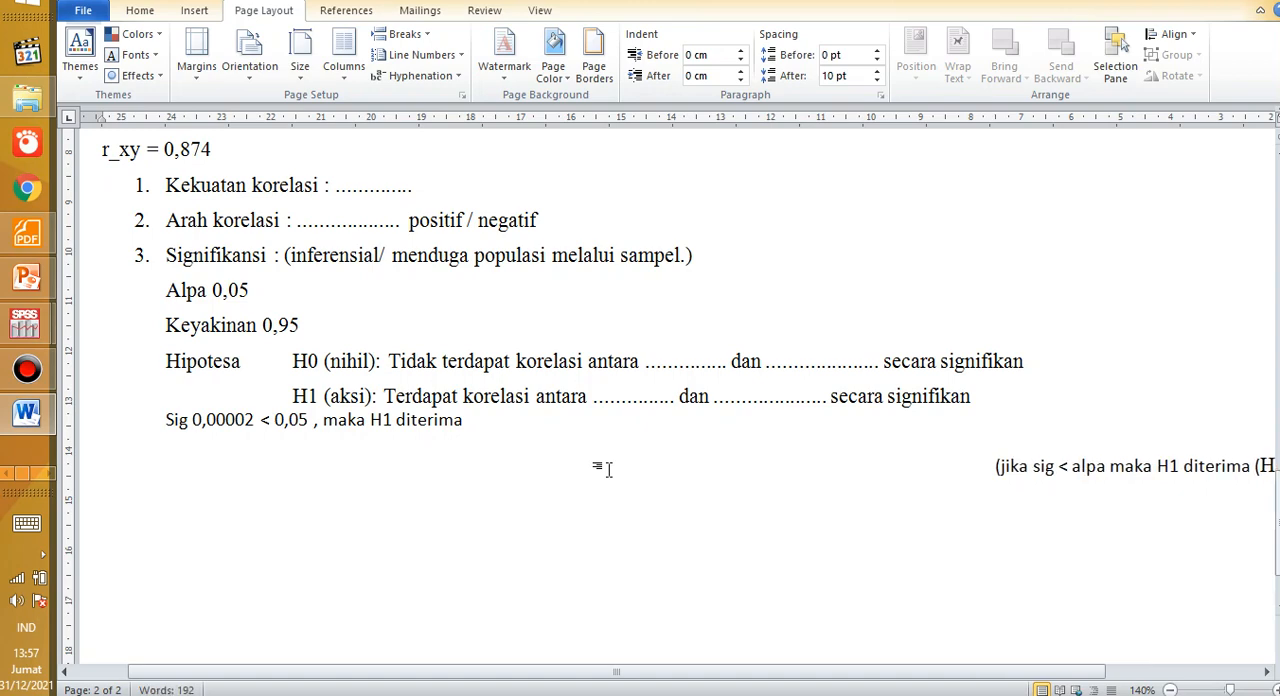
scroll(608, 468, down, 2)
click(638, 461)
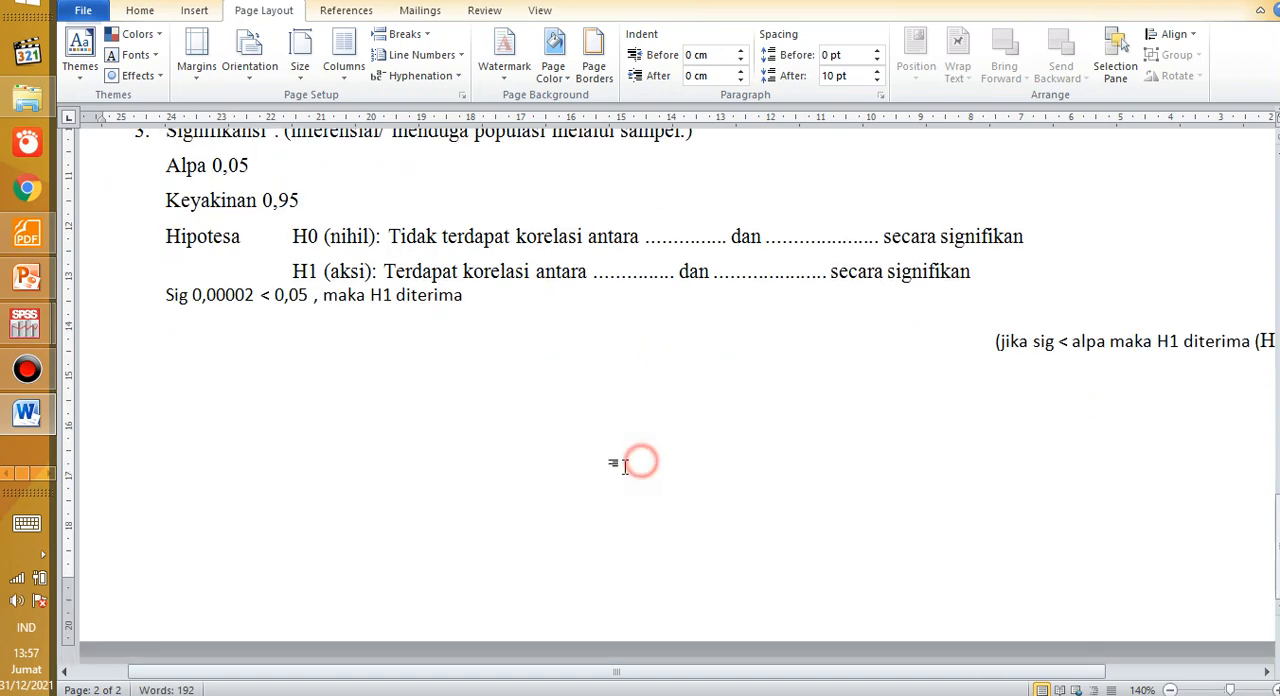
scroll(567, 447, up, 4)
scroll(568, 447, down, 1)
click(1123, 531)
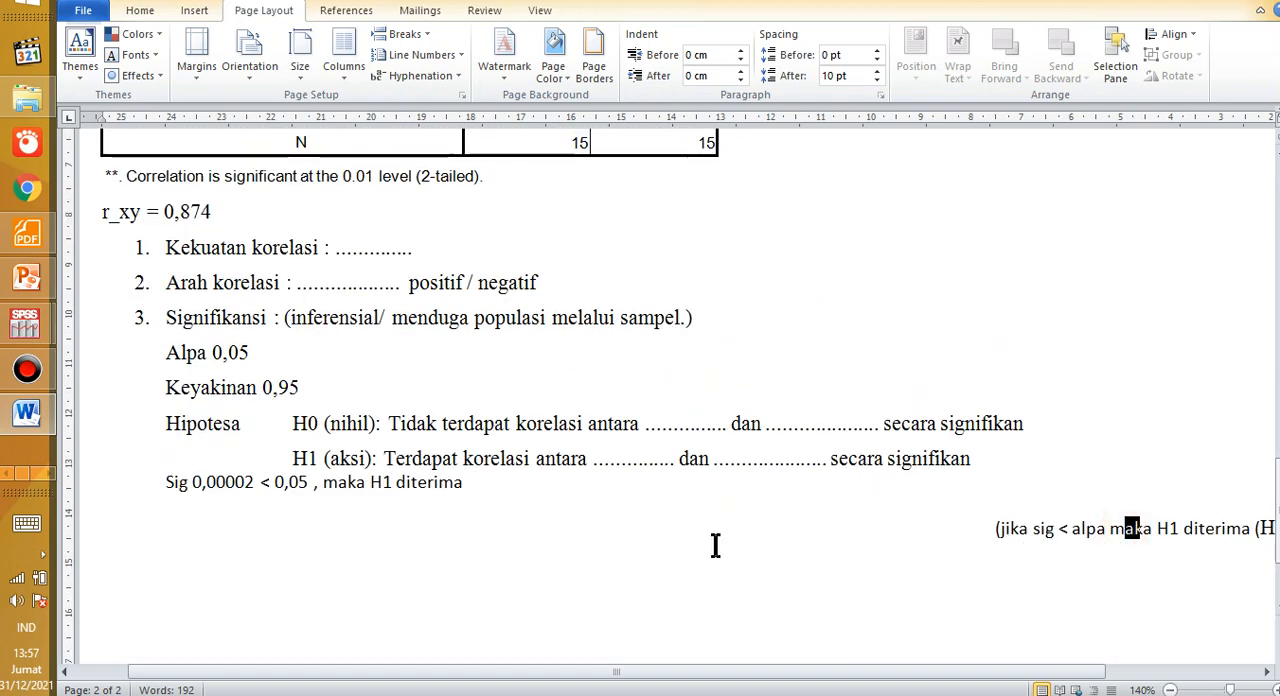
click(935, 530)
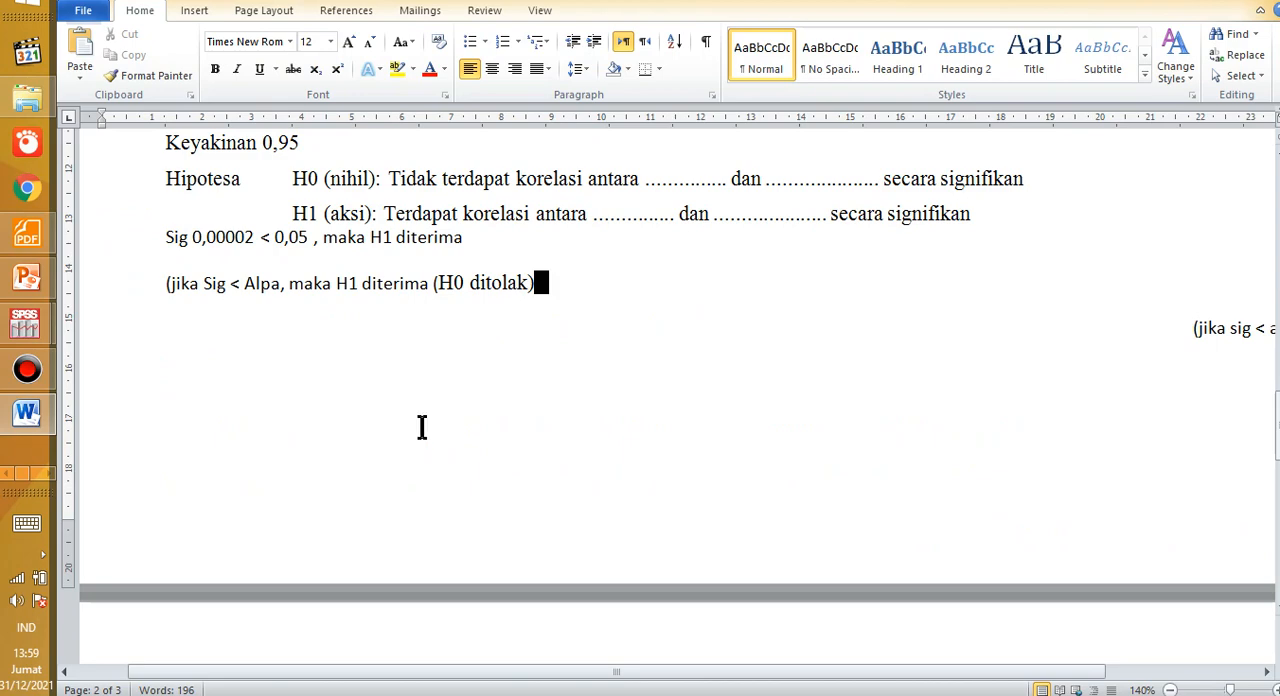
Step: Try to paste the copied Spearman correlation table at the start of page 3, keeping the source formatting
scroll(423, 429, down, 4)
click(358, 432)
right_click(225, 428)
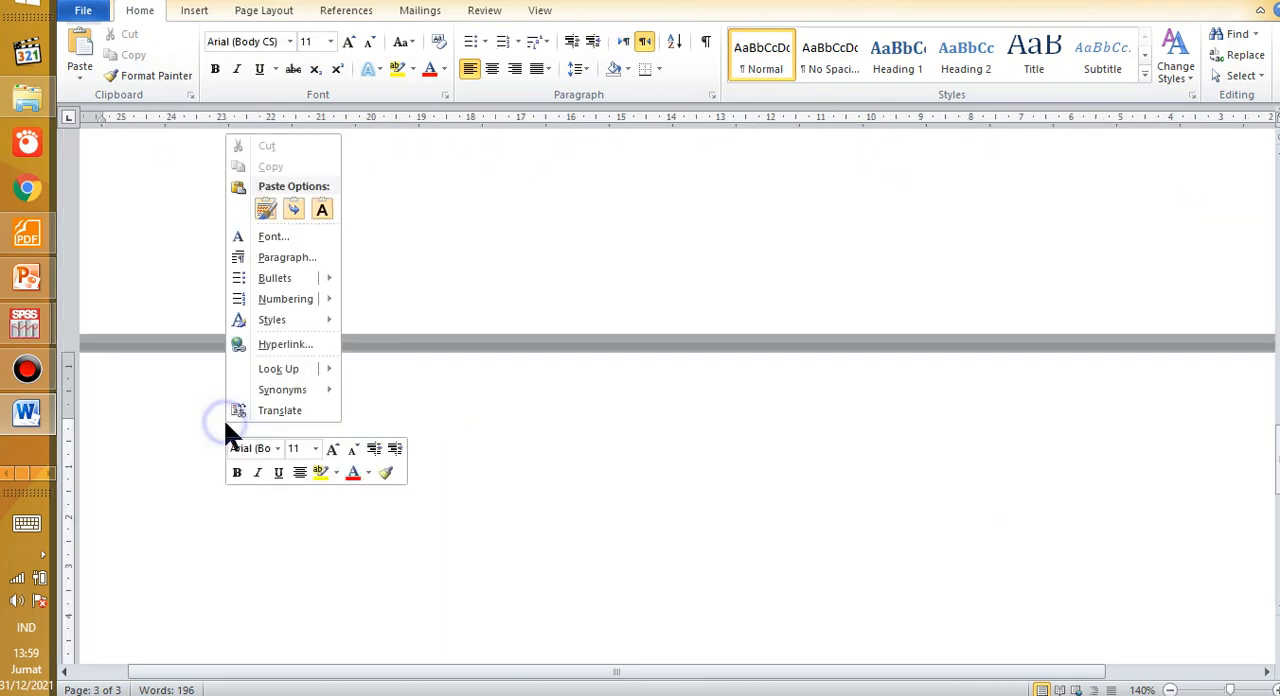
click(265, 208)
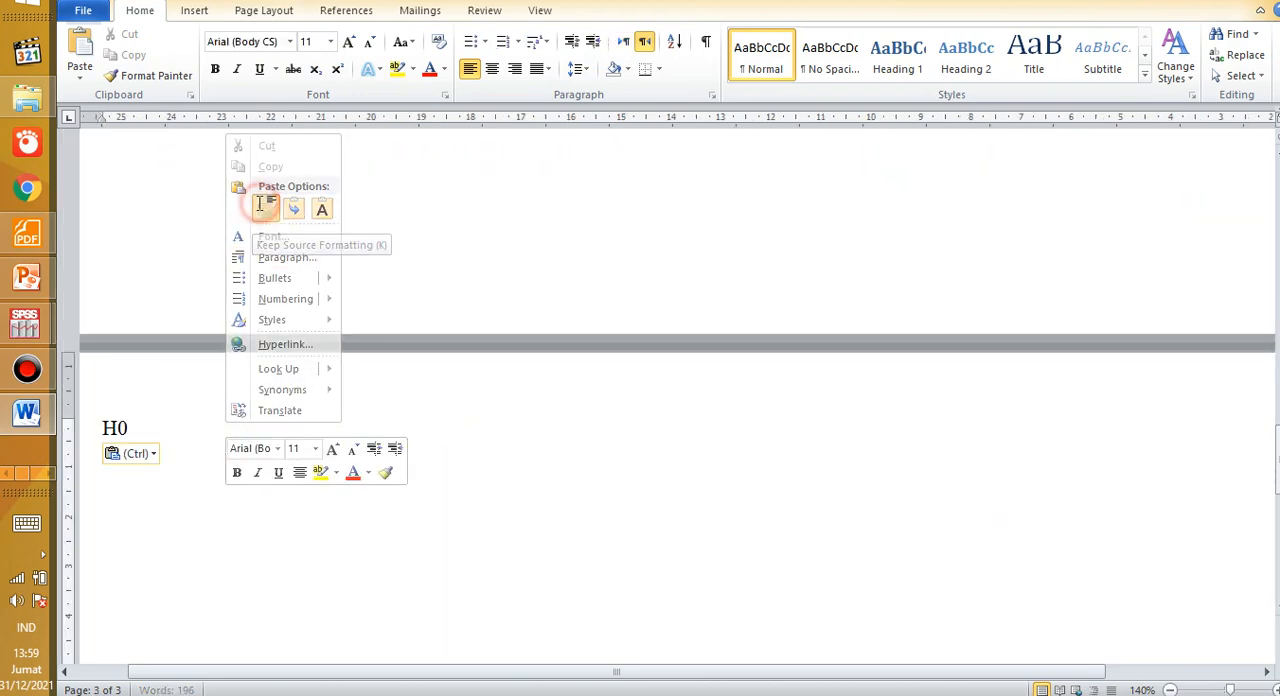
click(257, 431)
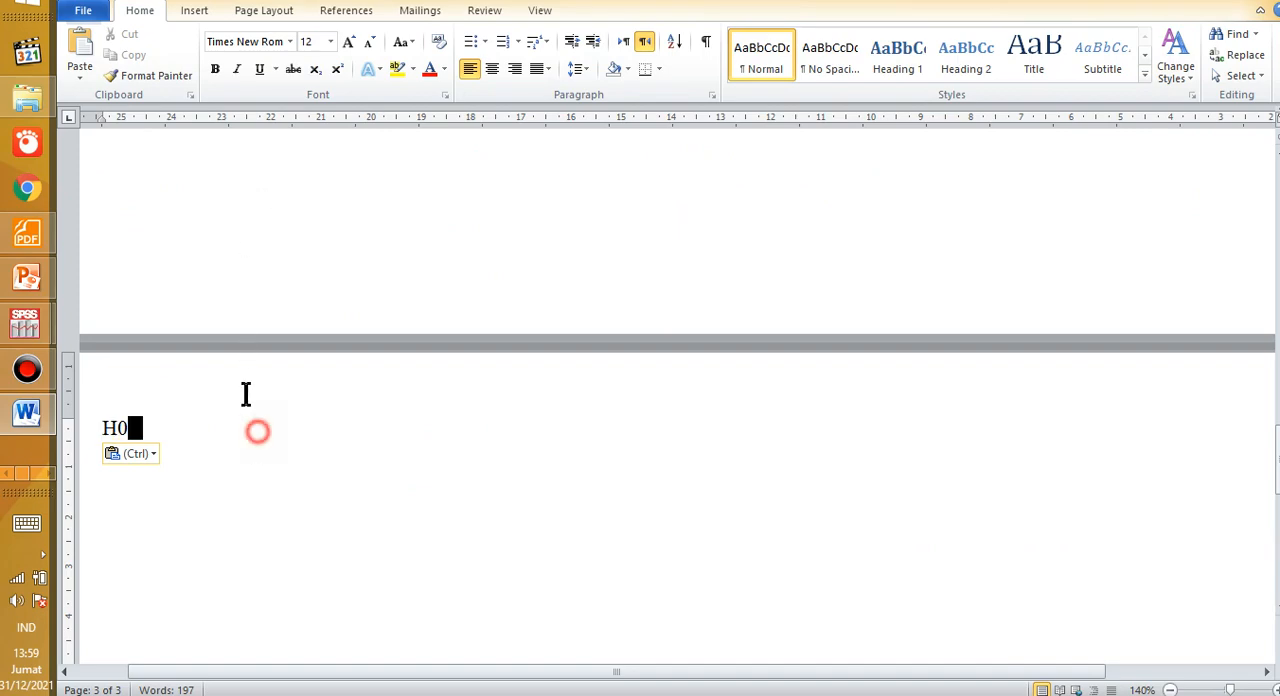
Step: Delete the stray "H0" on page 3, switch to the SPSS output and copy the Spearman's rho Correlations table again
key(BackSpace)
key(BackSpace)
key(alt+Tab)
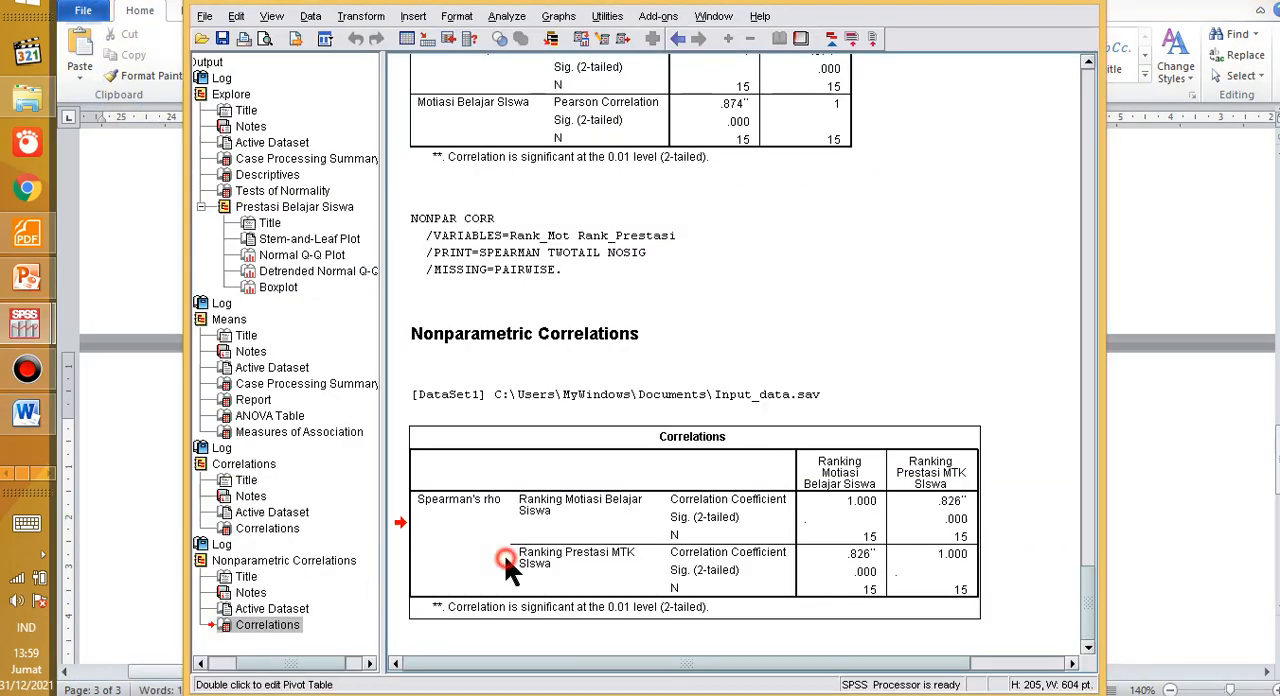
right_click(504, 553)
right_click(477, 506)
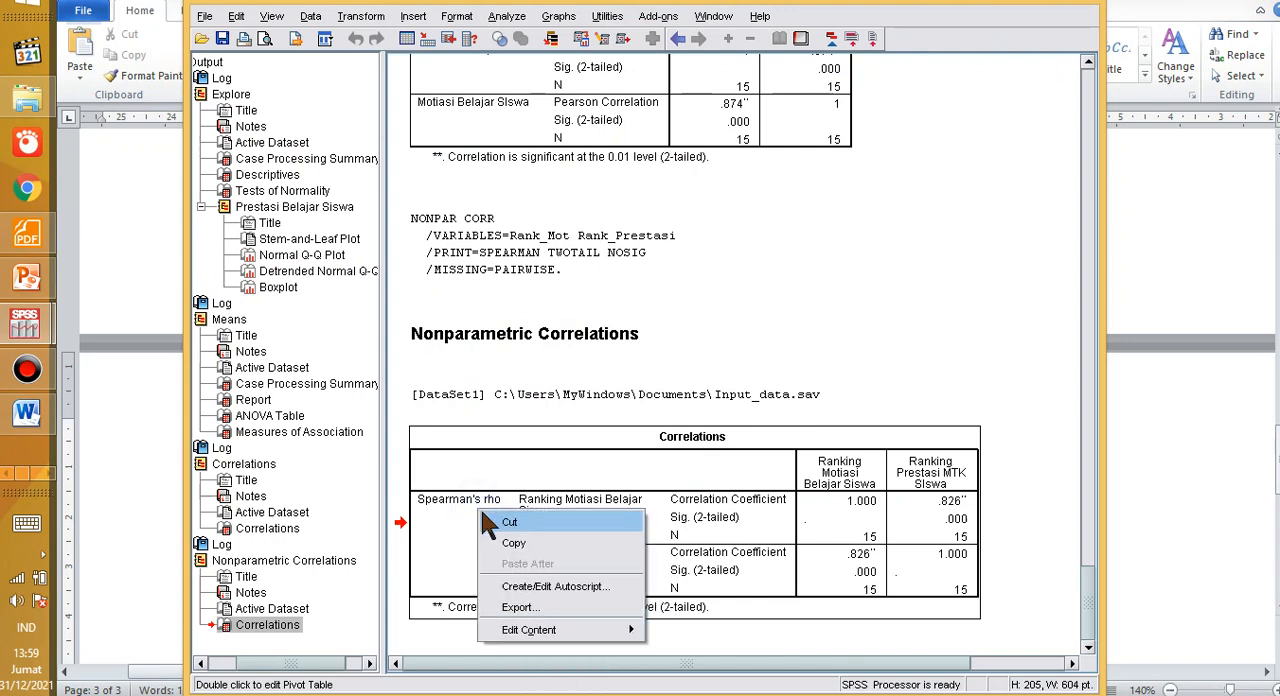
click(502, 546)
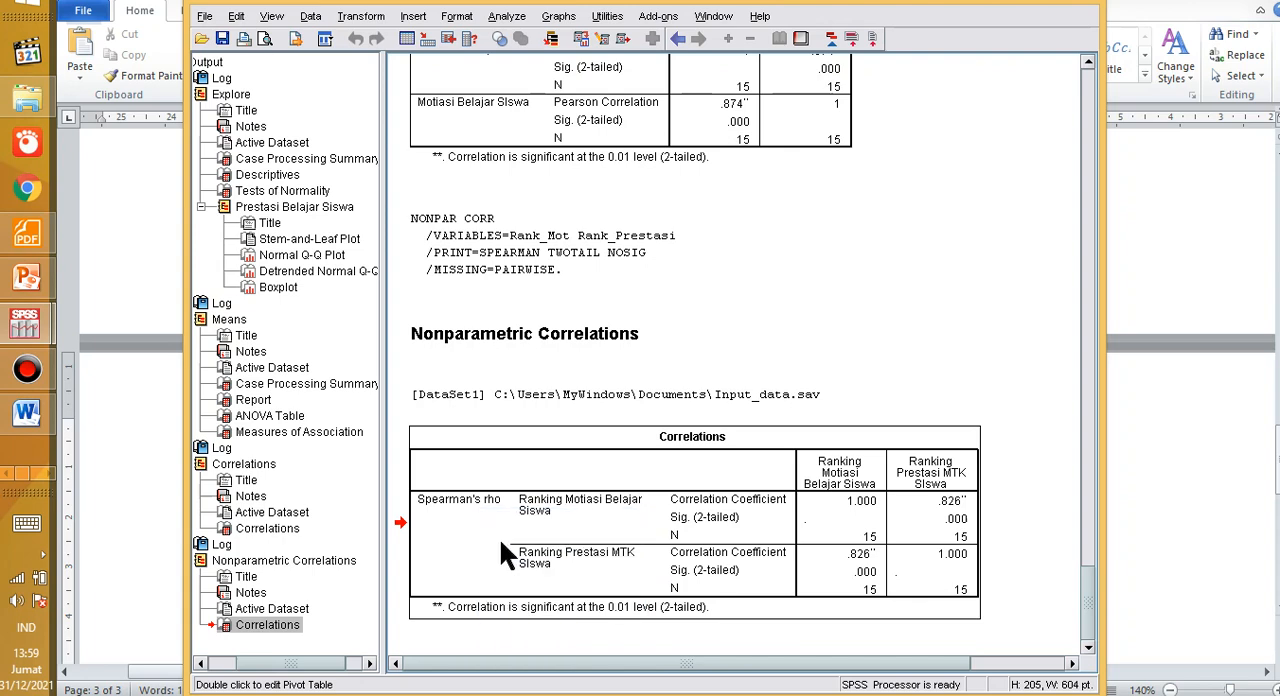
Step: Switch back to the Word document and paste the Spearman correlation table at the start of page 3, keeping the source formatting
key(alt+Tab)
click(518, 328)
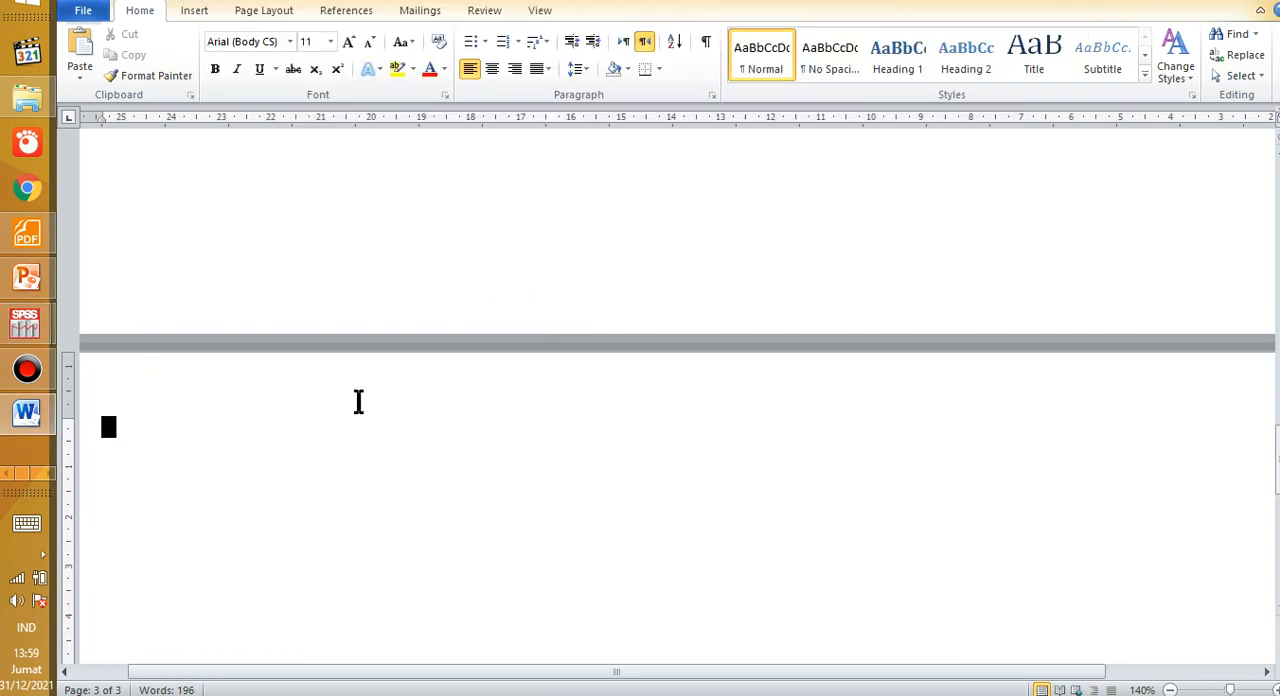
right_click(184, 447)
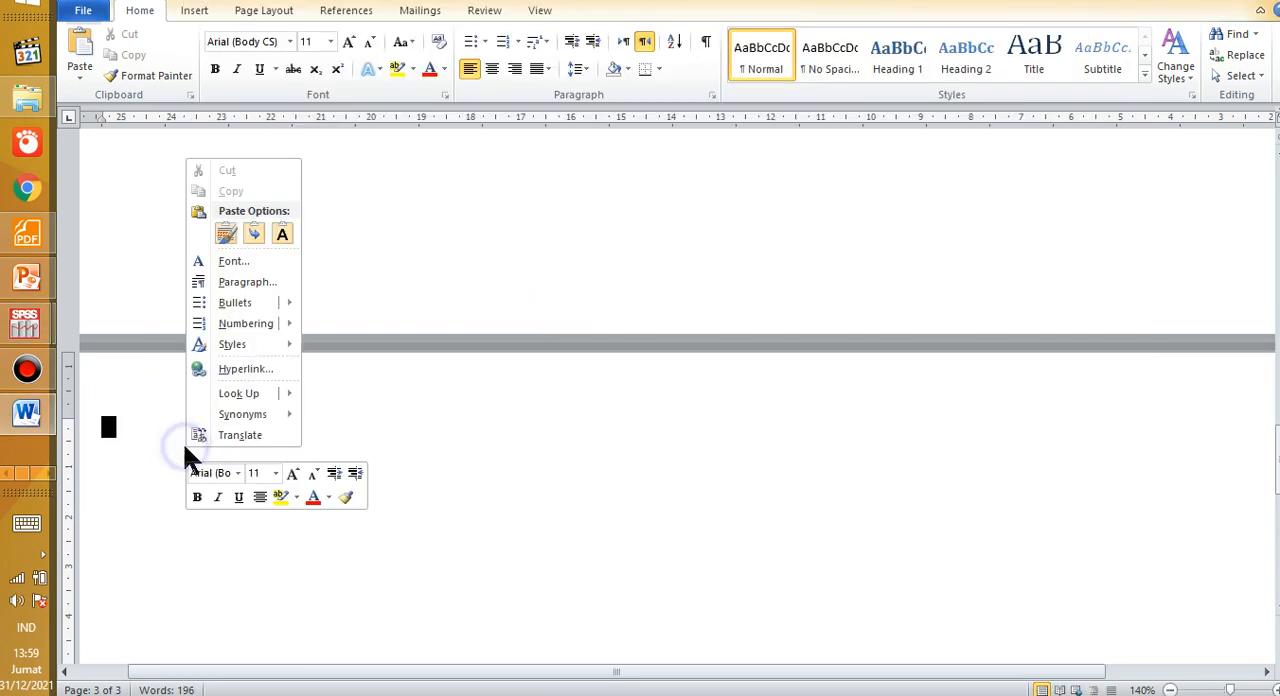
click(226, 235)
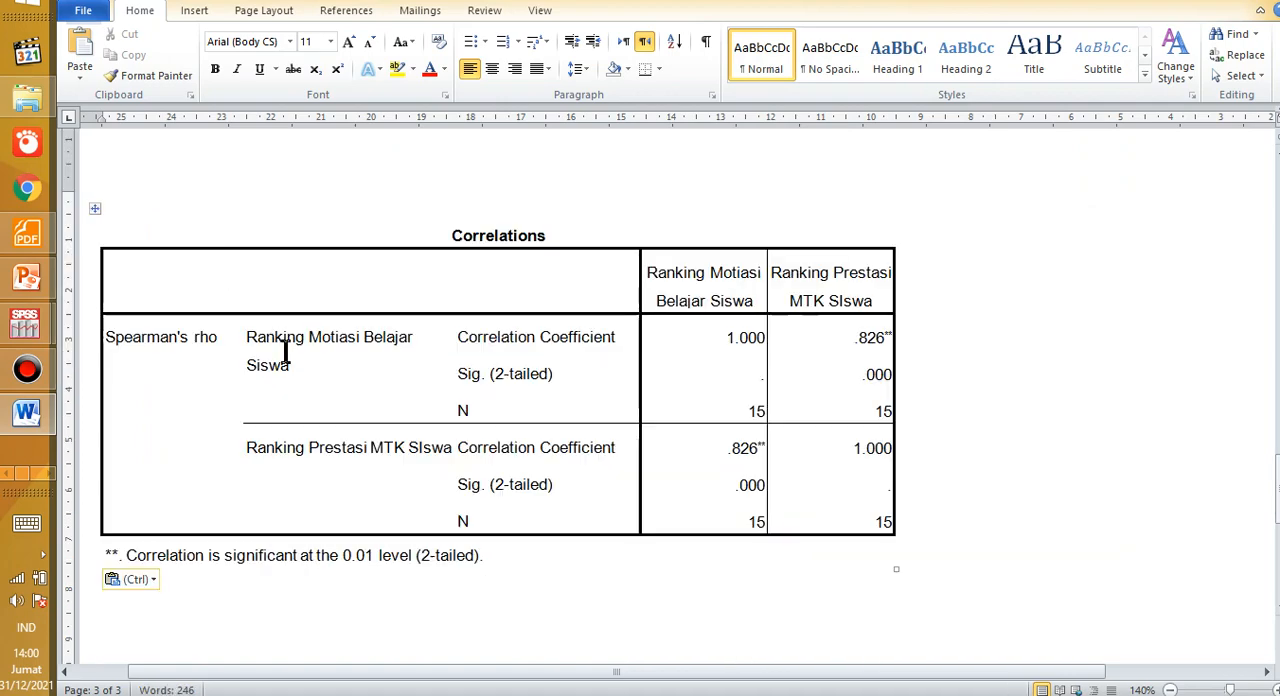
Step: Add the line "Keterangan:" below the Spearman table, followed by a new empty line
key(Return)
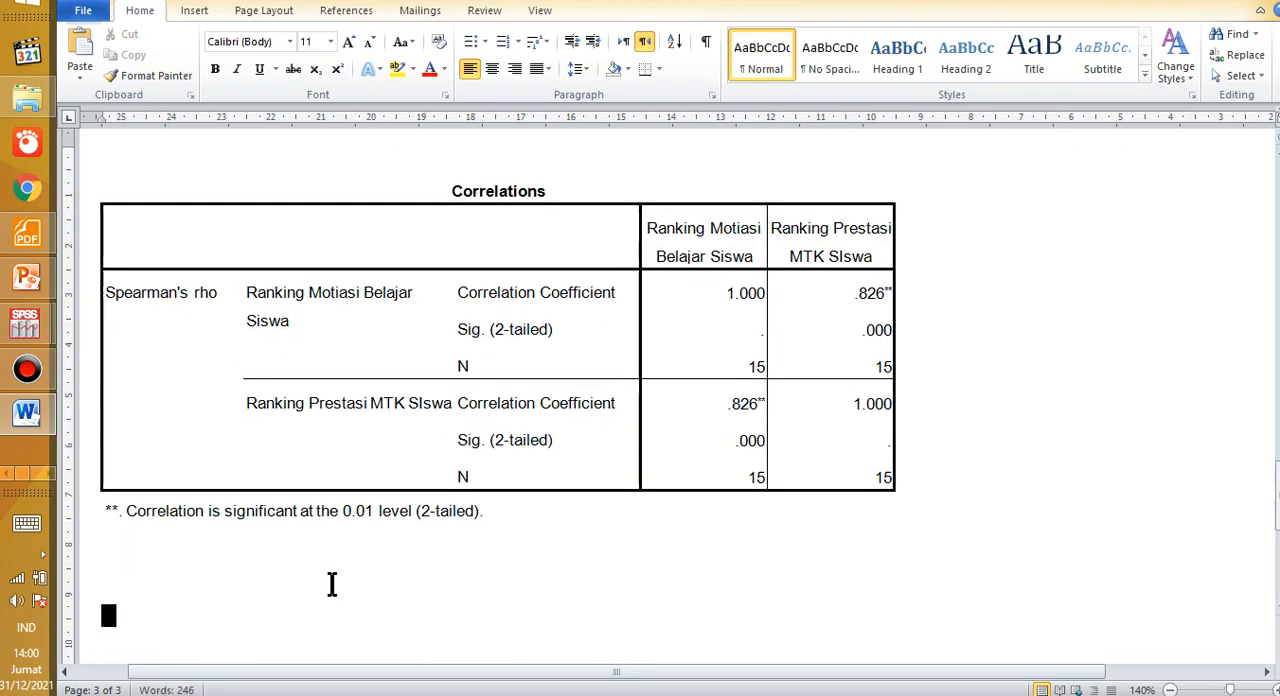
text(Keterangan:)
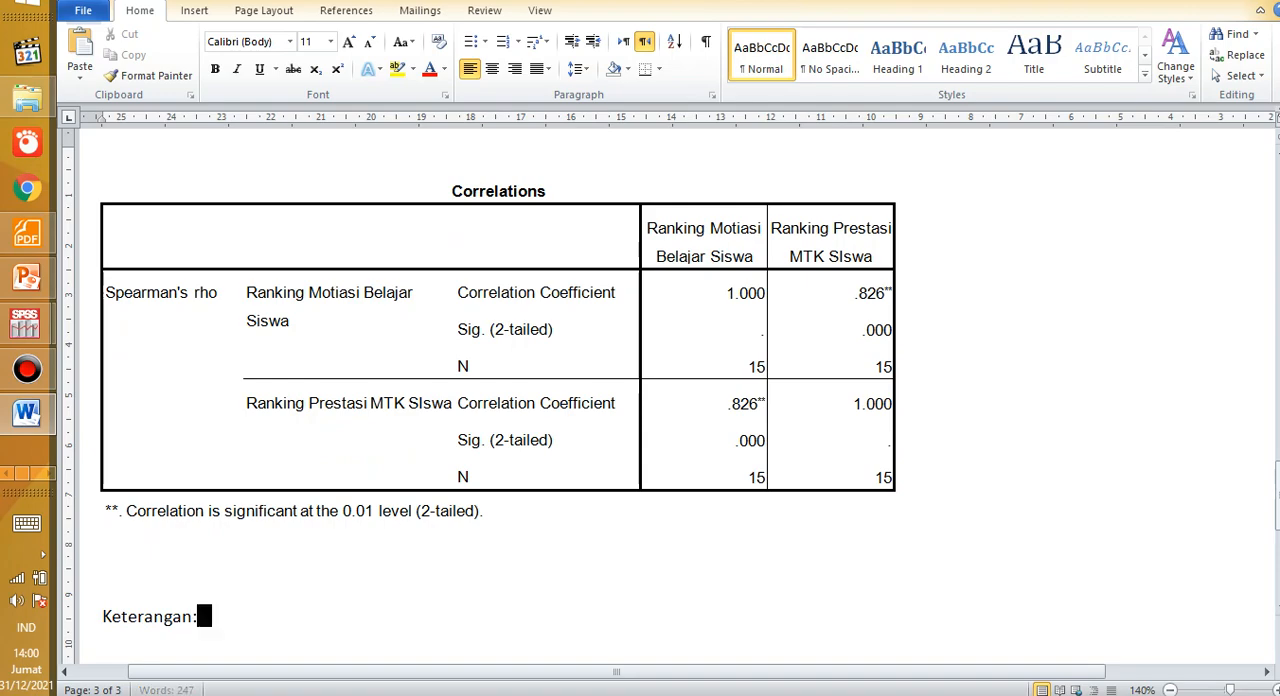
key(Return)
Step: Copy the Pearson interpretation notes on page 2, from "r_xy = 0,874" through the rule "(jika Sig < Alpa, maka H1 diterima (H0 ditolak)"
scroll(300, 568, up, 10)
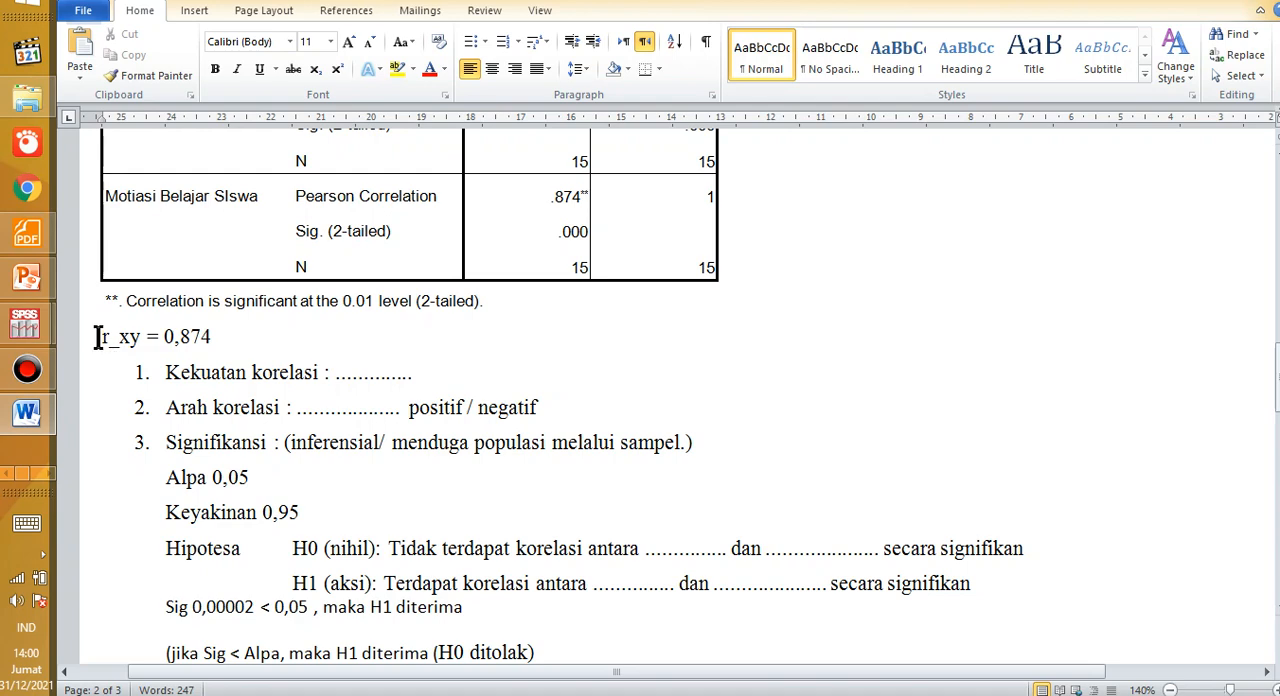
drag(98, 338, 497, 530)
right_click(248, 404)
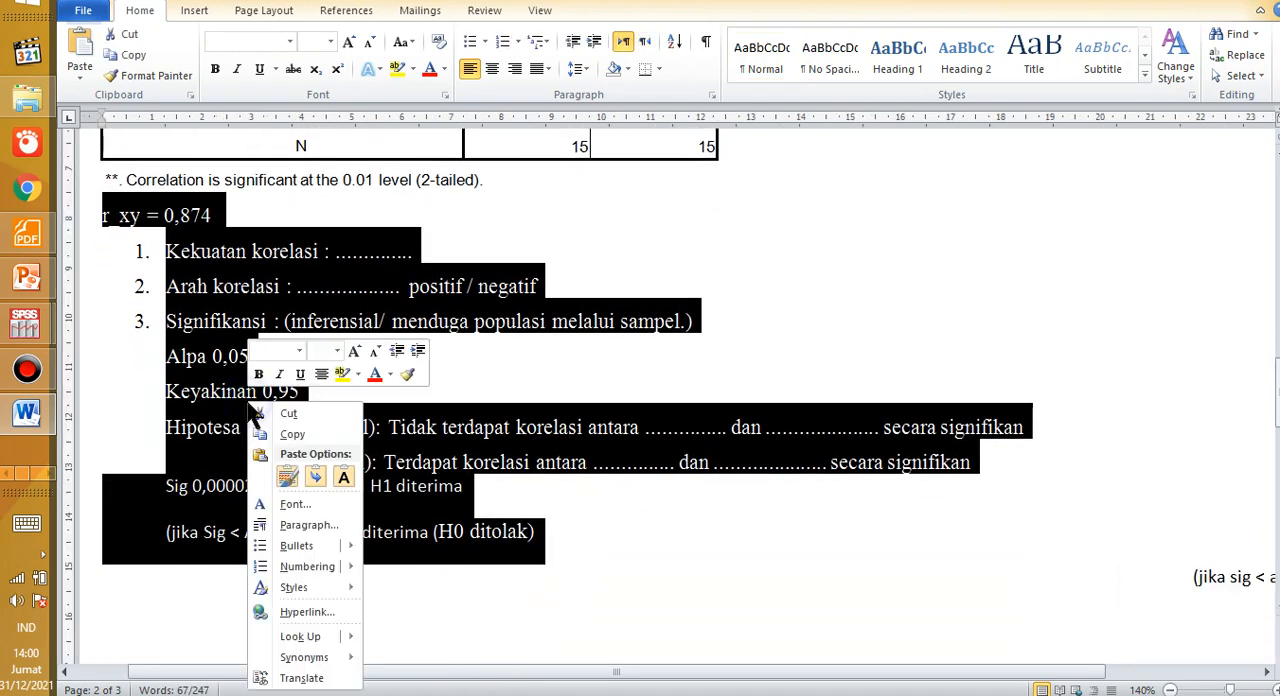
click(275, 436)
Step: Paste the copied interpretation notes on the empty line under "Keterangan:", continuing the existing list numbering
scroll(270, 450, down, 8)
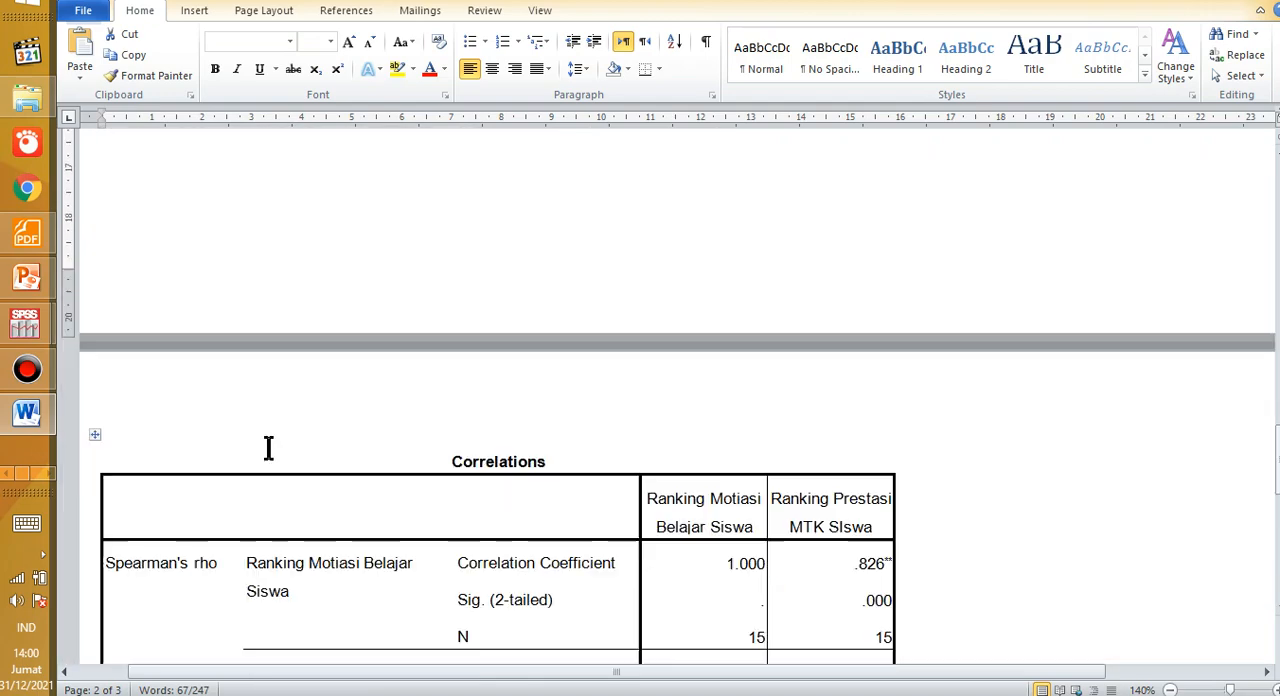
click(210, 455)
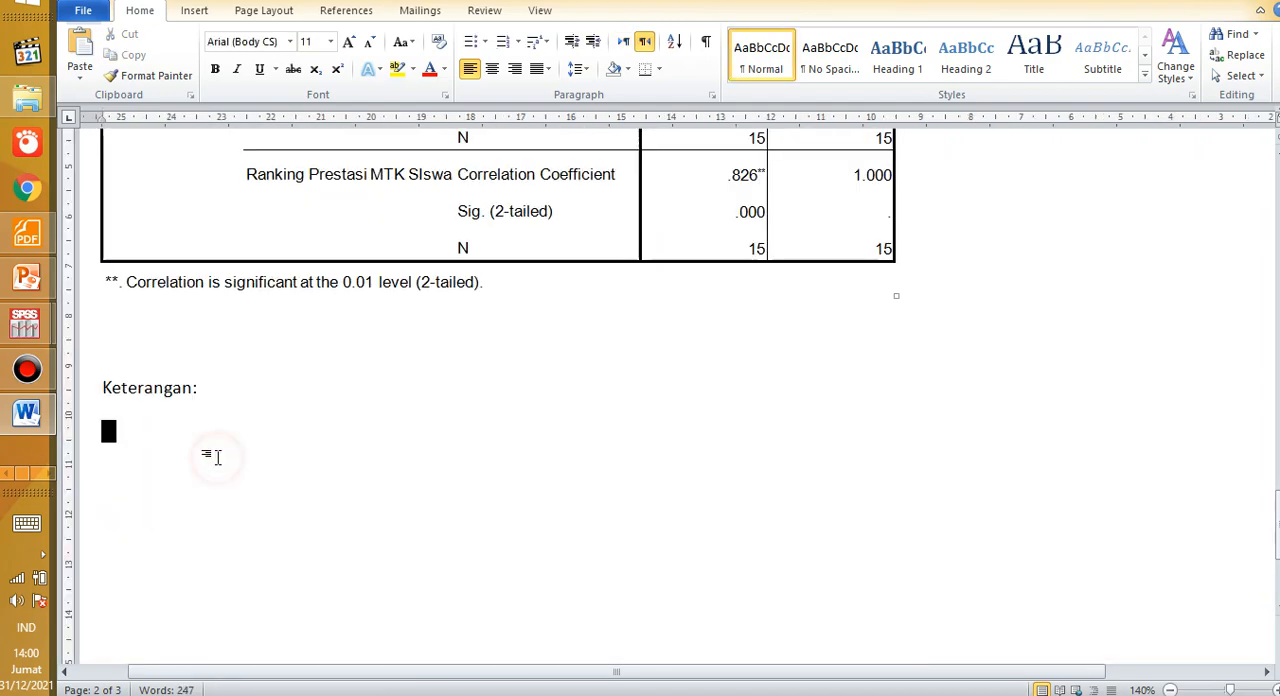
right_click(153, 437)
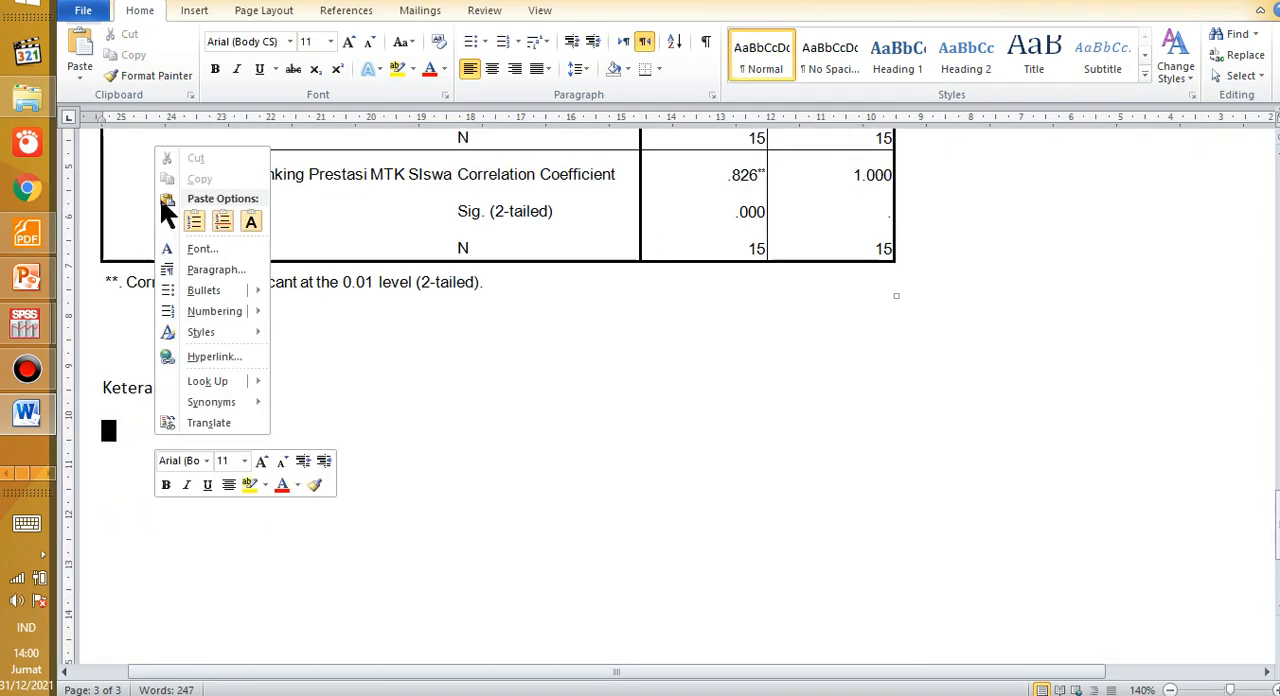
click(193, 221)
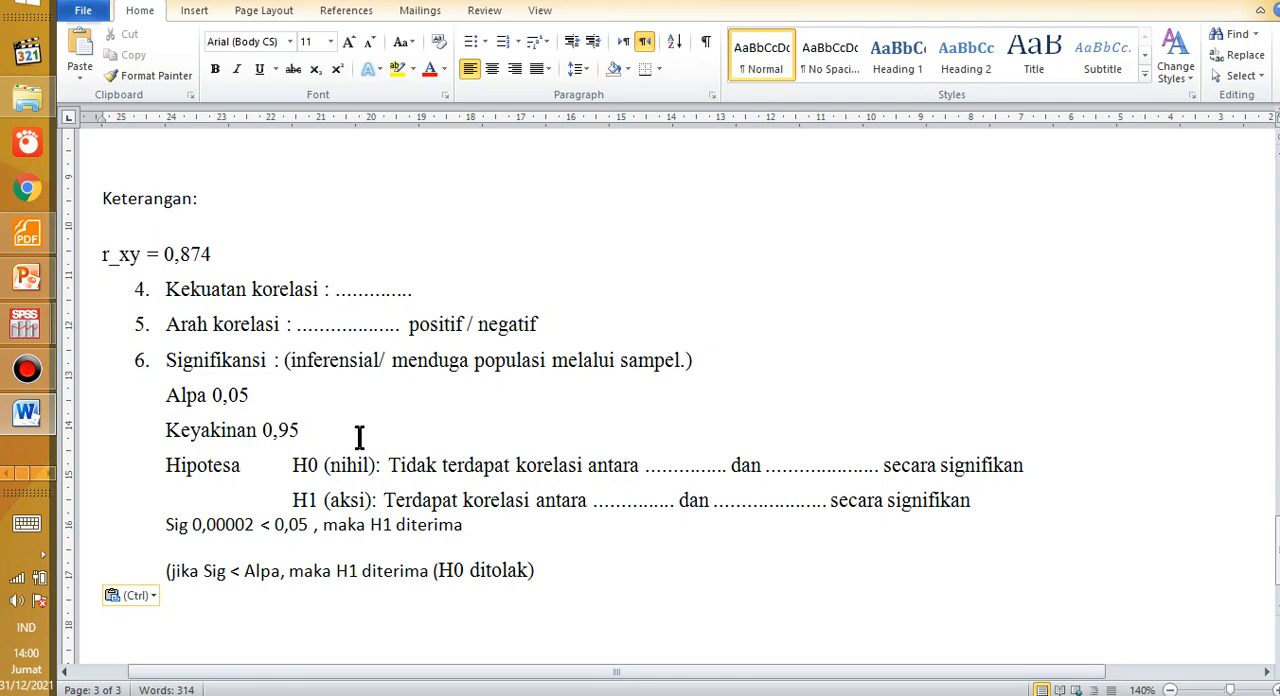
Step: Check the Spearman coefficient in the pasted table and place the cursor at the end of the "r_xy = 0,874" line under "Keterangan:"
scroll(360, 437, up, 1)
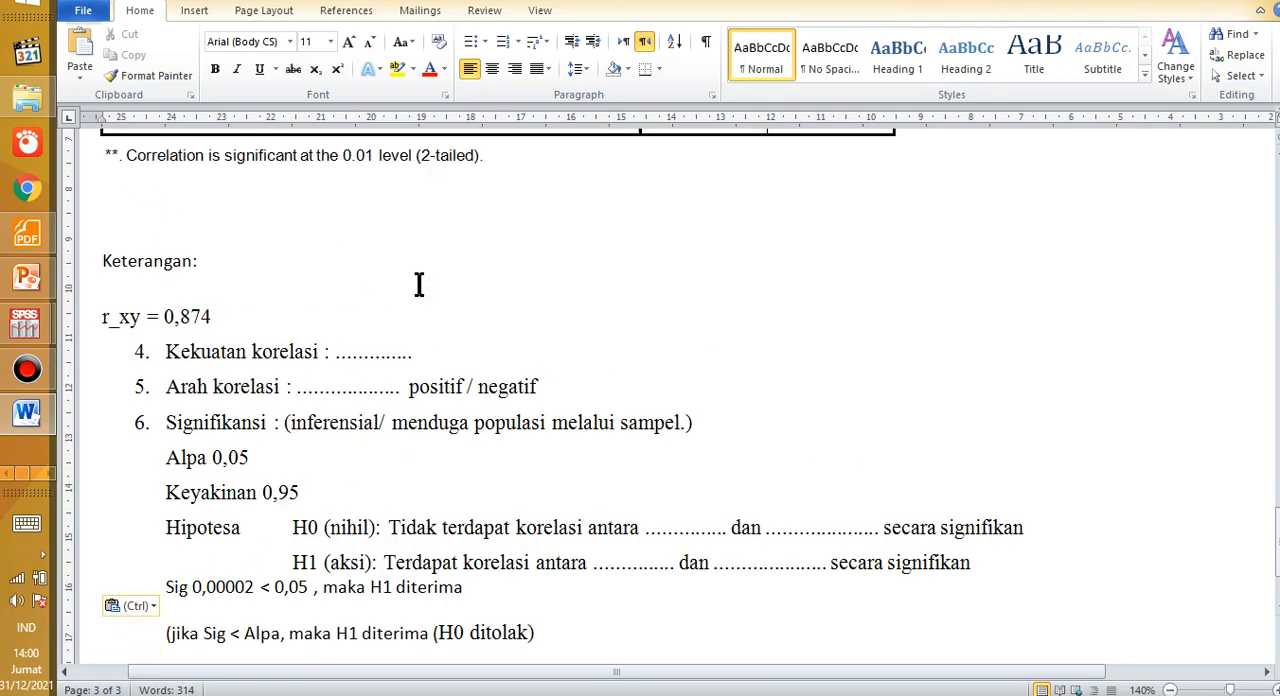
scroll(380, 355, up, 6)
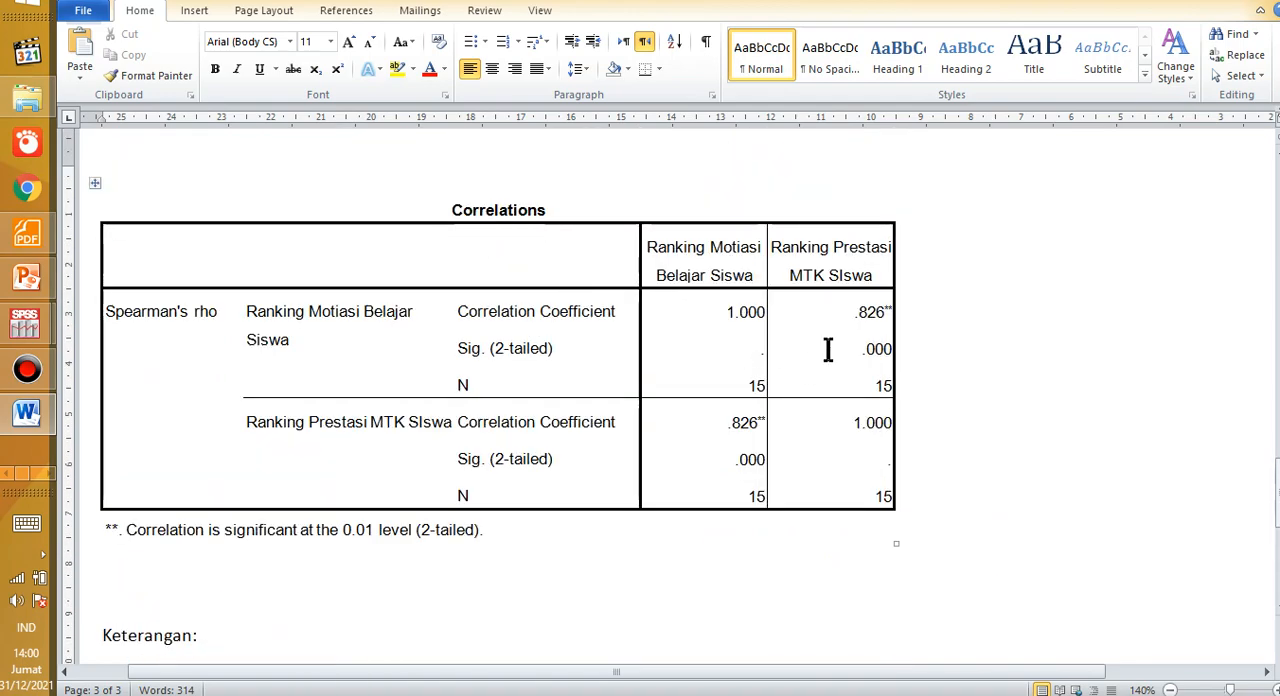
scroll(420, 420, down, 3)
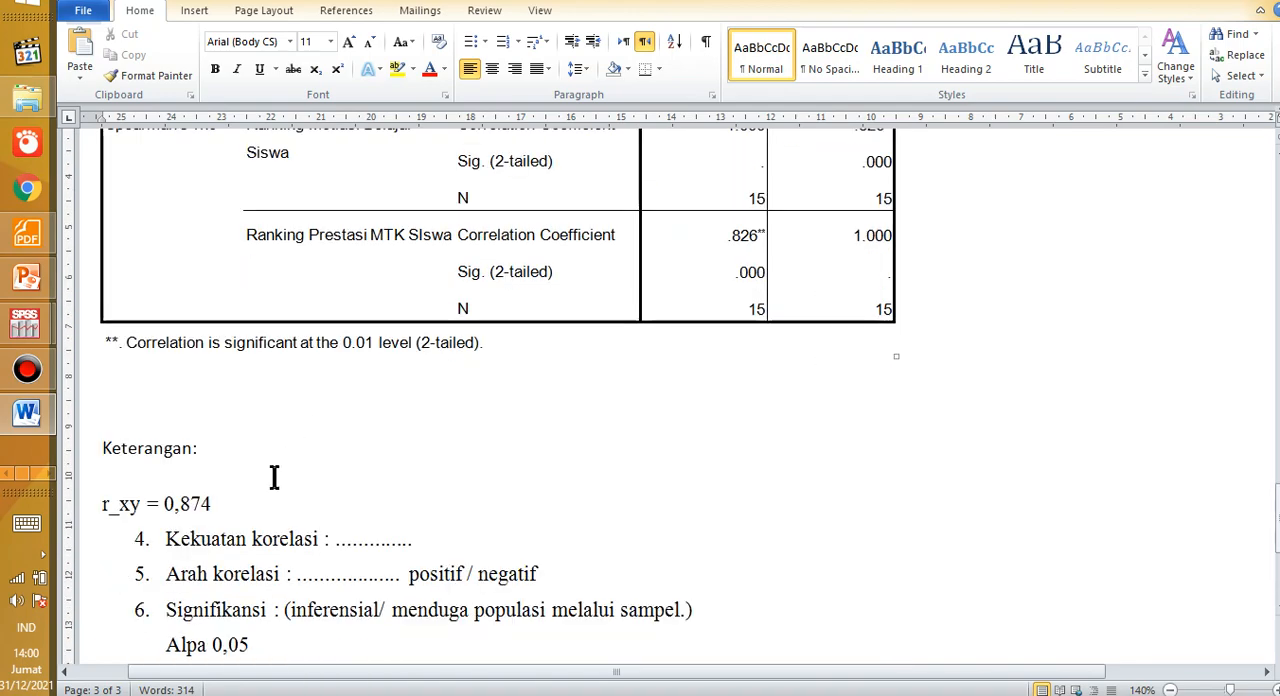
click(266, 502)
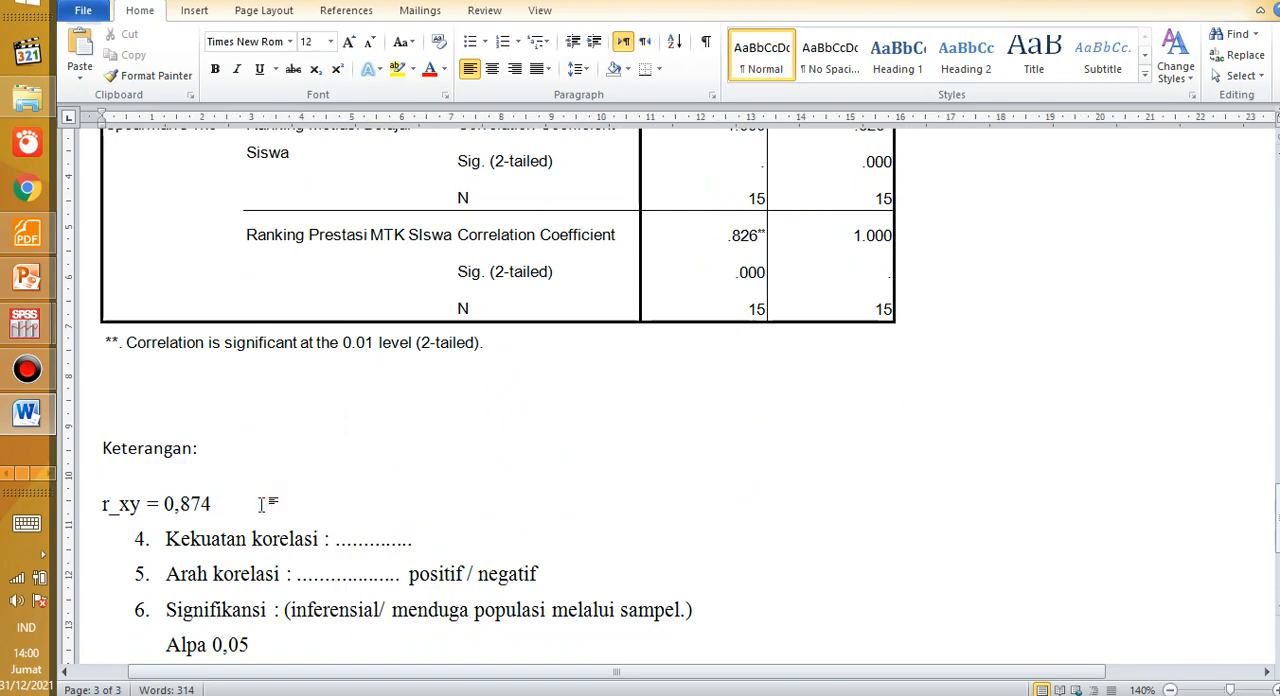
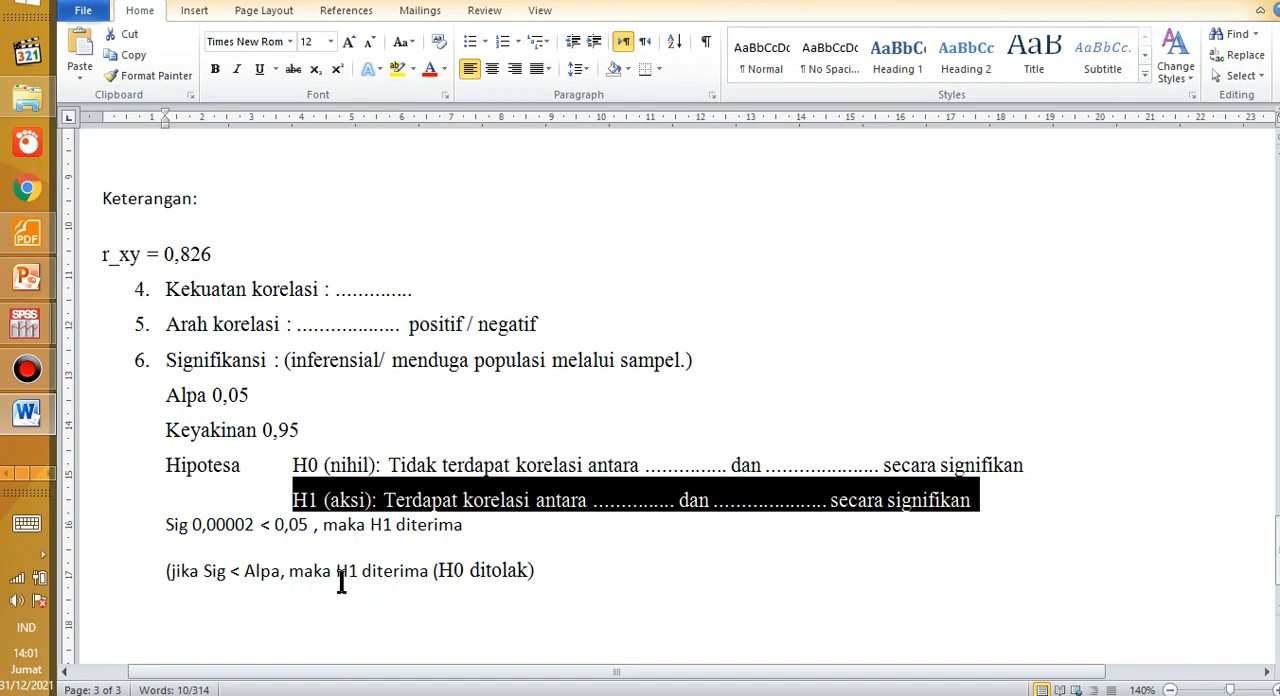
Step: Place the cursor before "maka" on the Sig line and check the significance value in the Spearman table above
click(322, 535)
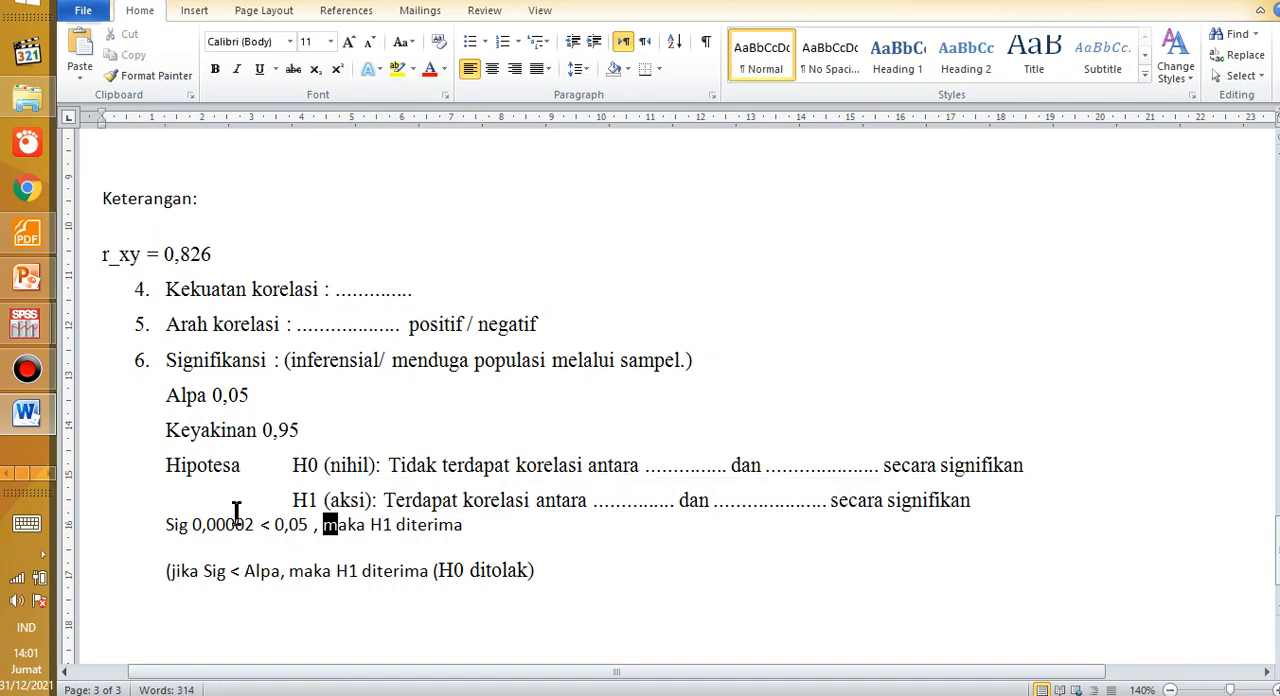
scroll(240, 514, up, 1)
scroll(237, 510, up, 5)
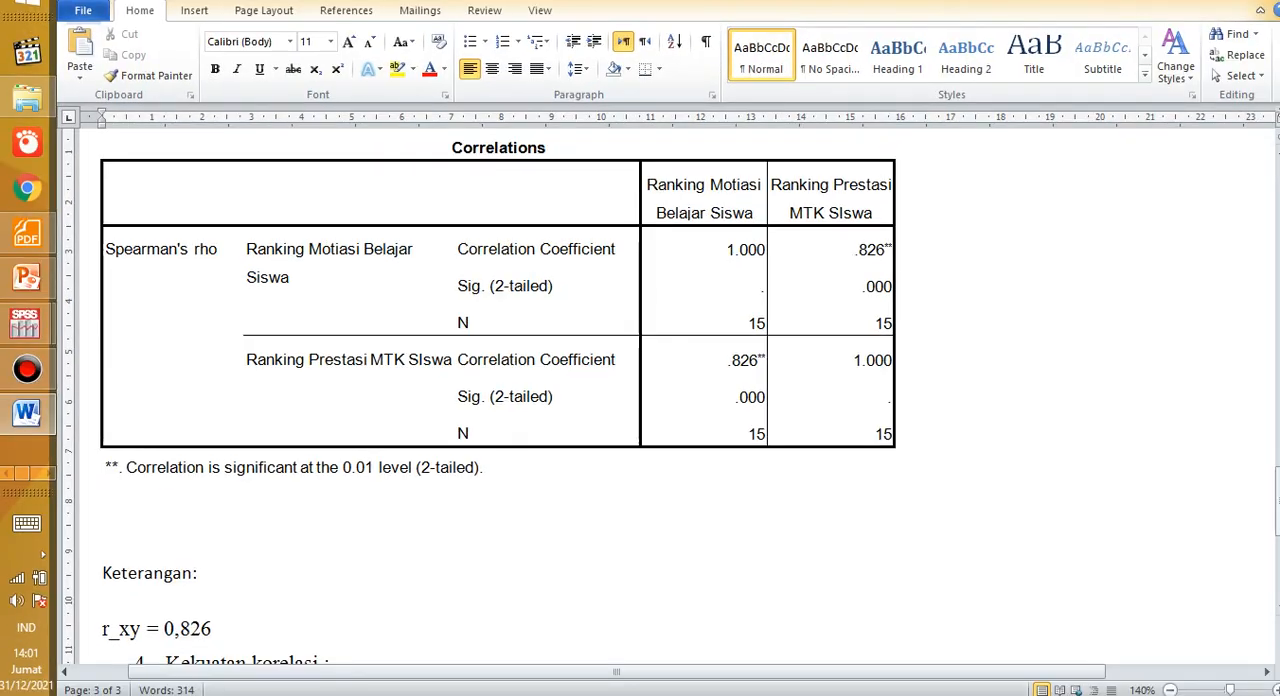
scroll(336, 617, down, 5)
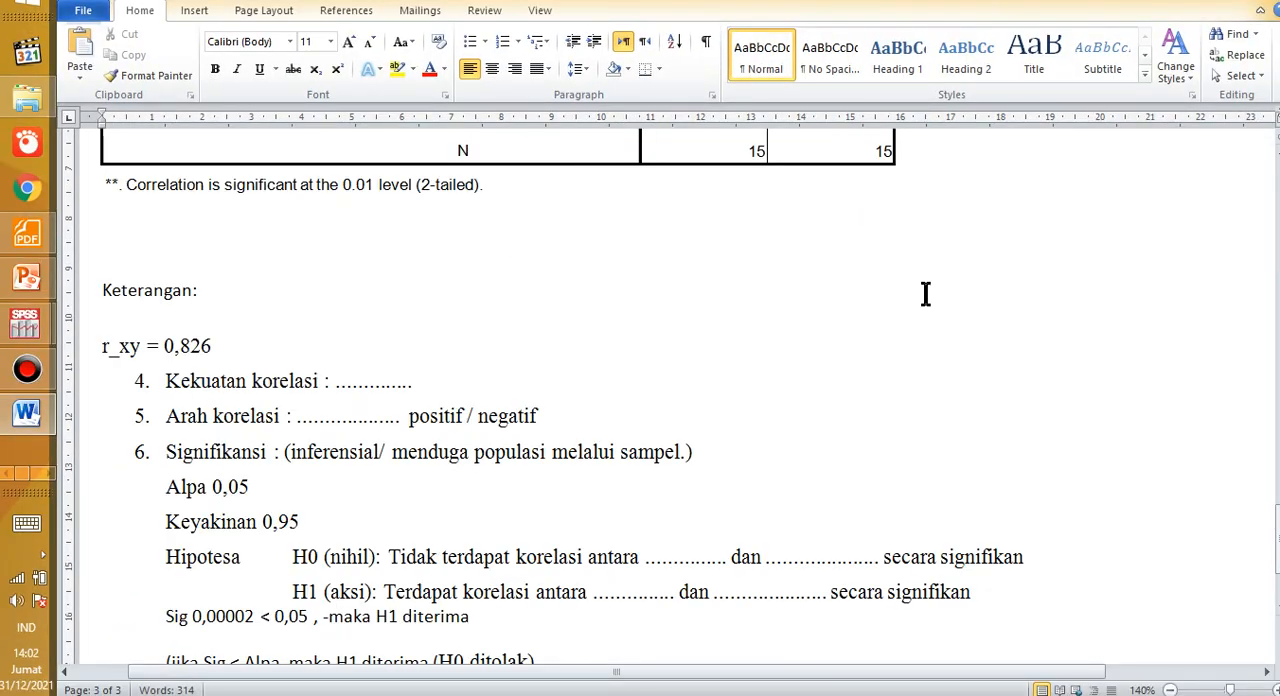
Step: Switch to the SPSS output and copy the Spearman Correlations table under Nonparametric Correlations
key(alt+Tab)
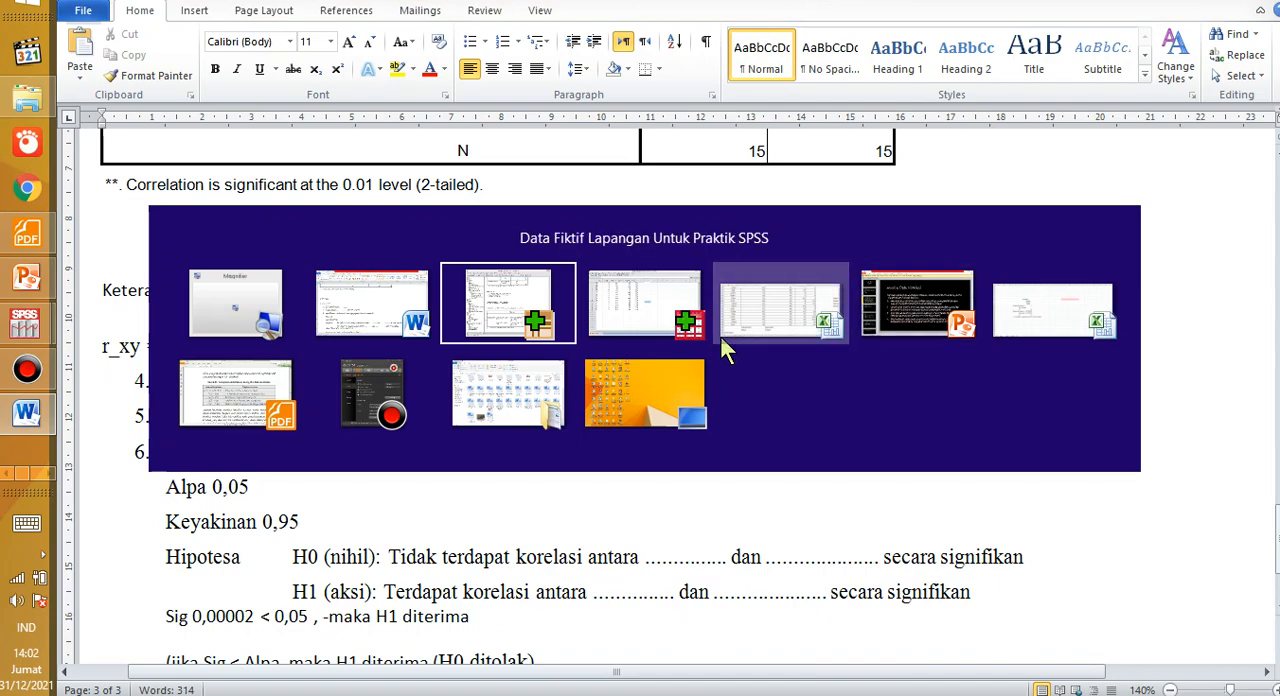
click(649, 320)
key(alt+Tab)
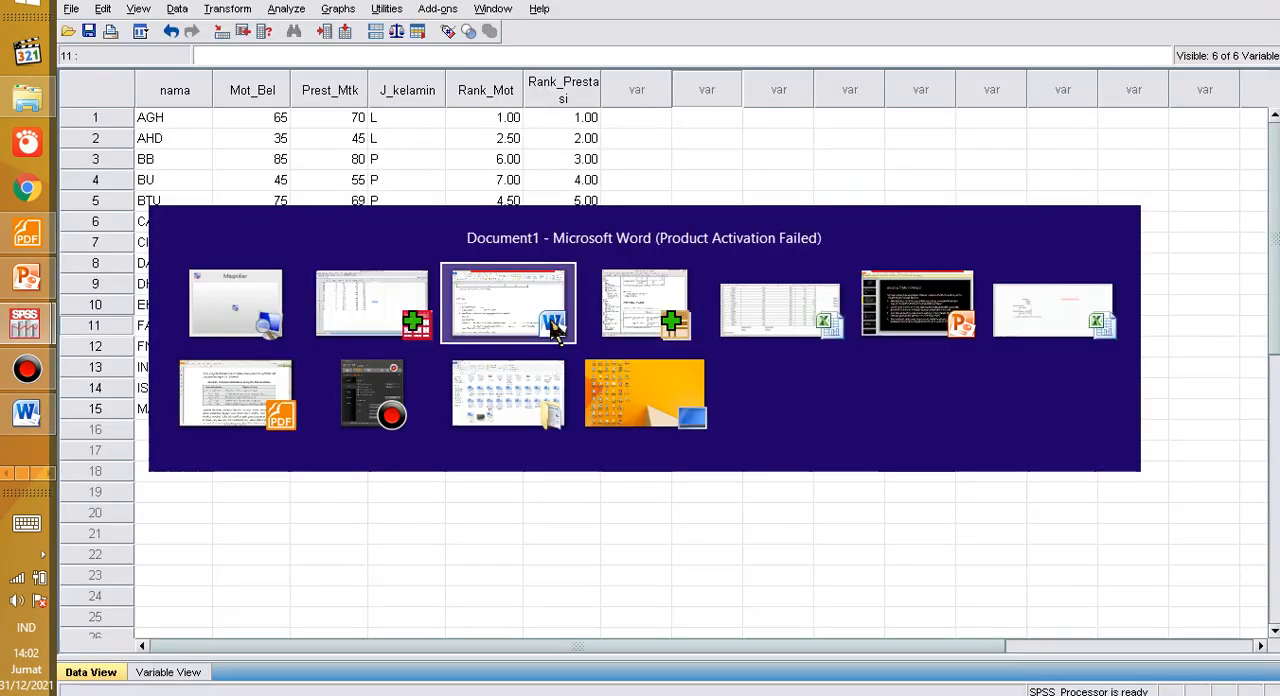
click(400, 303)
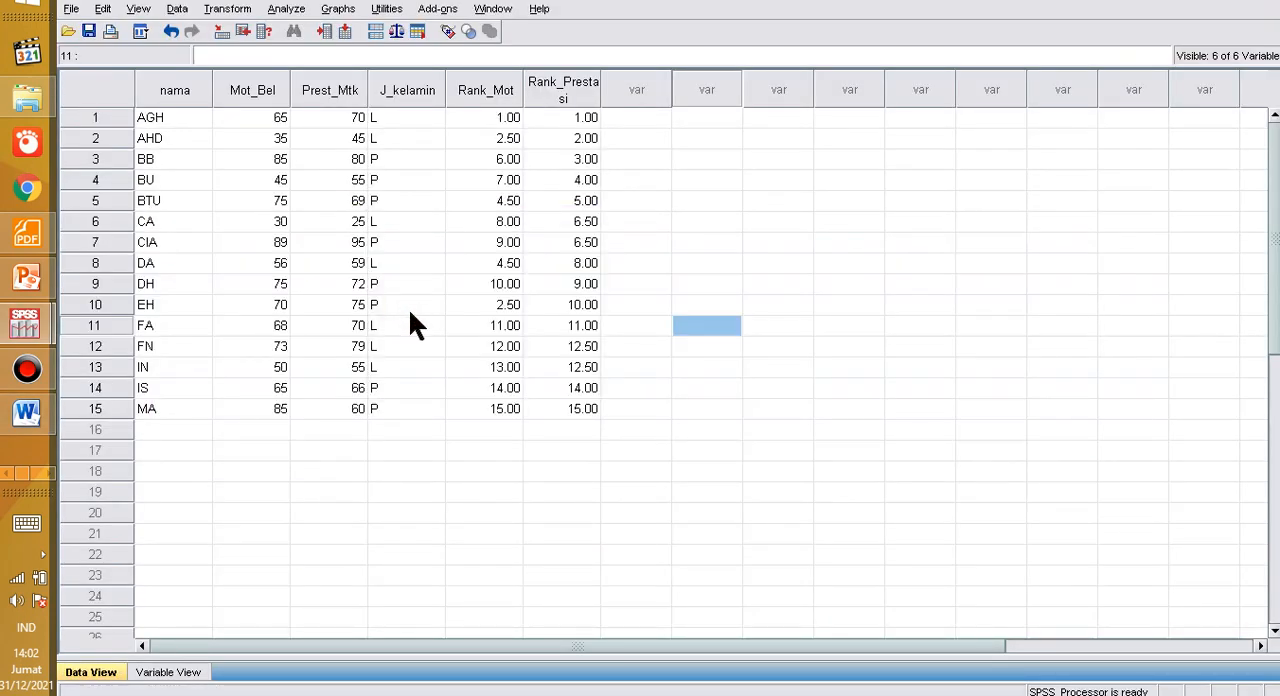
key(alt+Tab)
click(616, 331)
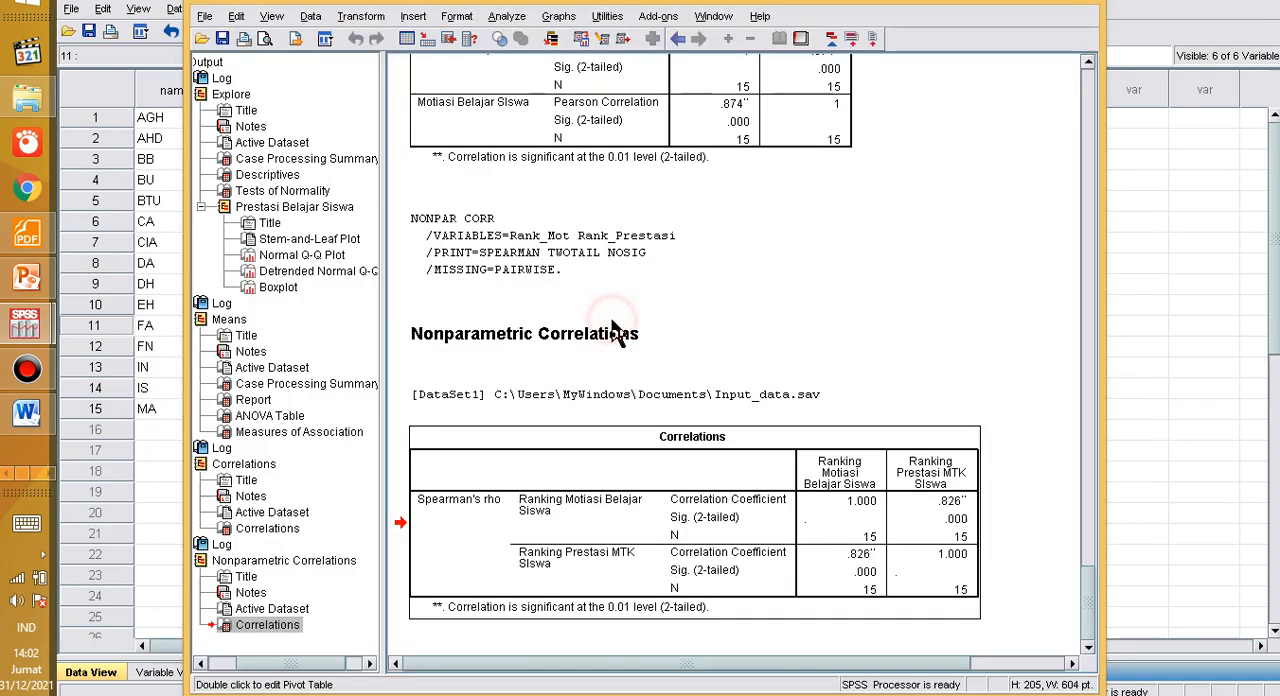
right_click(597, 503)
click(625, 528)
Step: Switch to the Excel workbook Book1 and paste the copied Spearman table at cell K11 of Sheet1
key(alt+Tab)
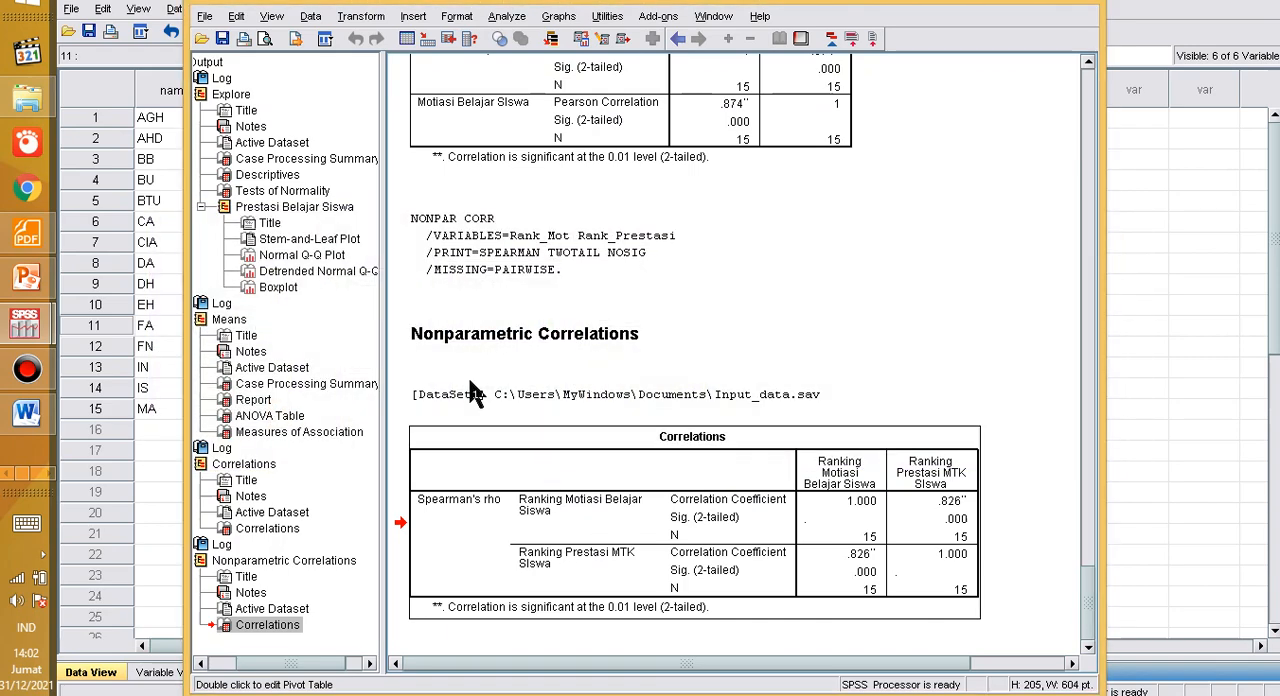
key(alt+Tab)
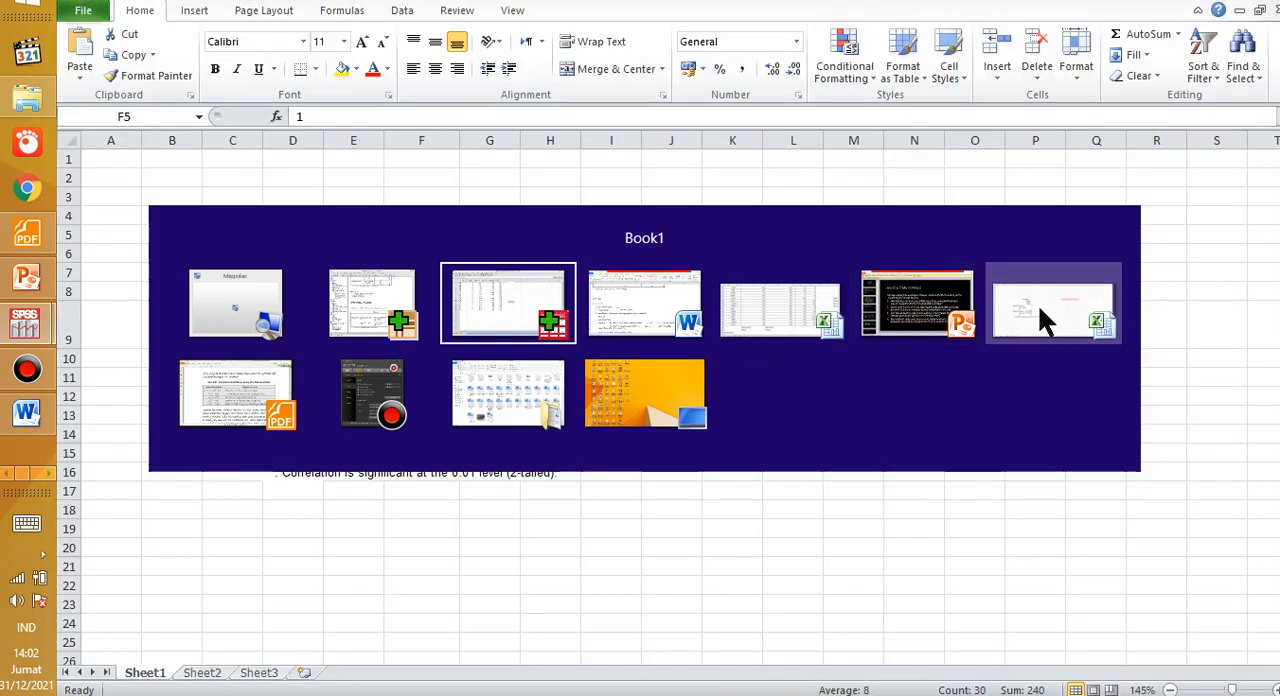
click(1043, 319)
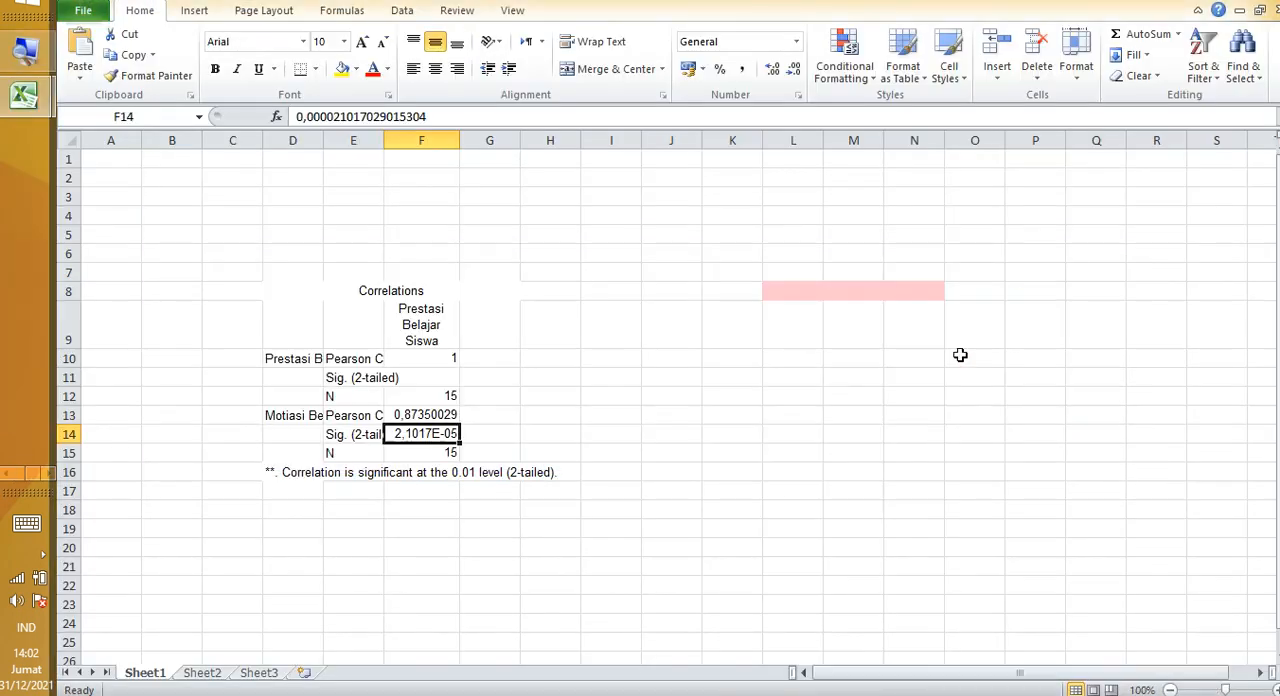
click(829, 356)
click(713, 324)
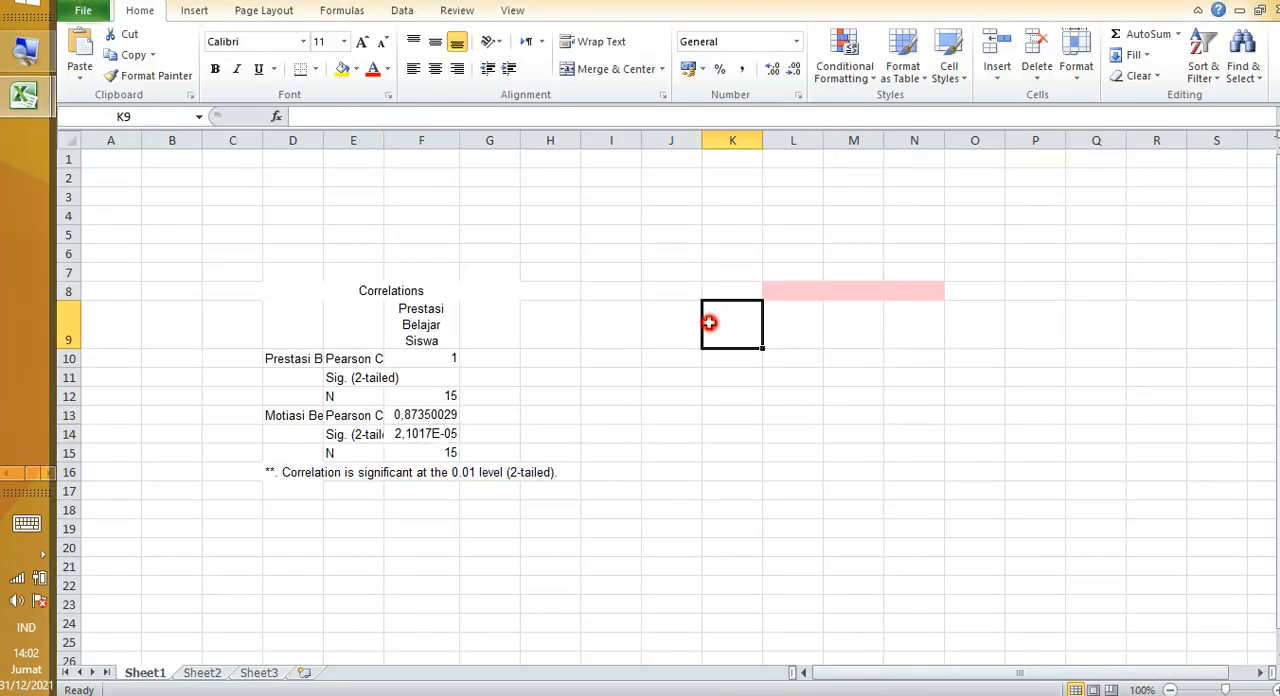
click(722, 374)
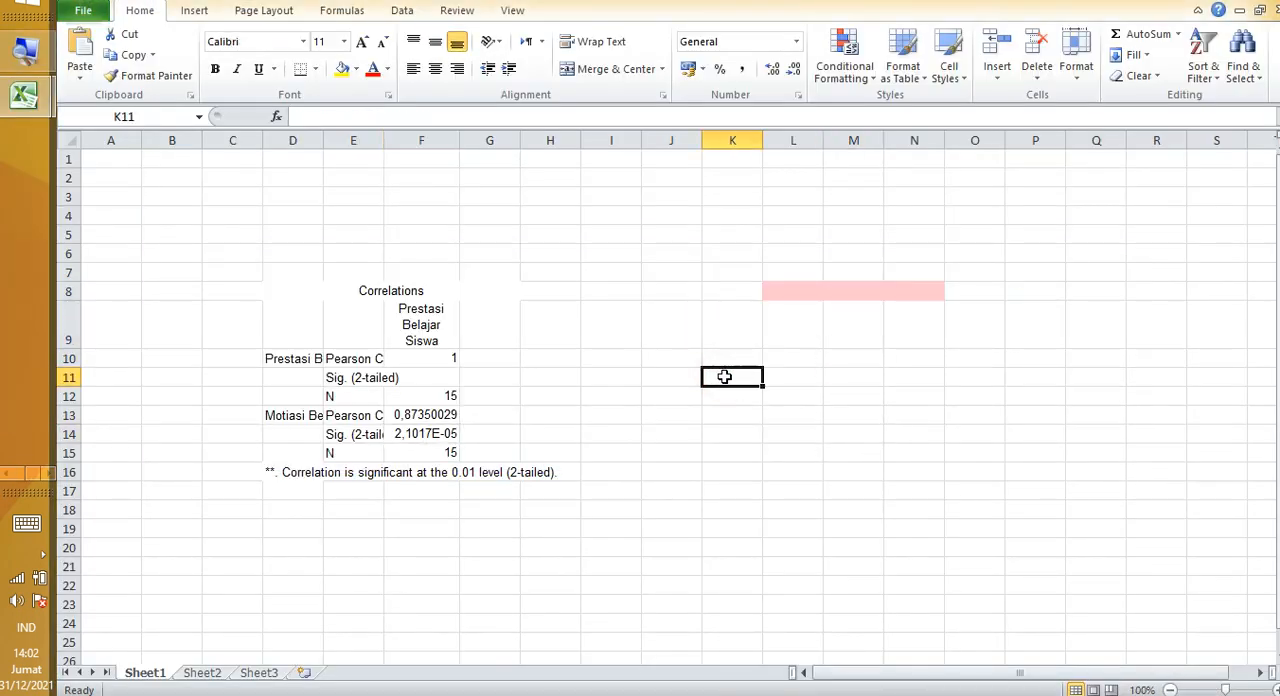
right_click(723, 377)
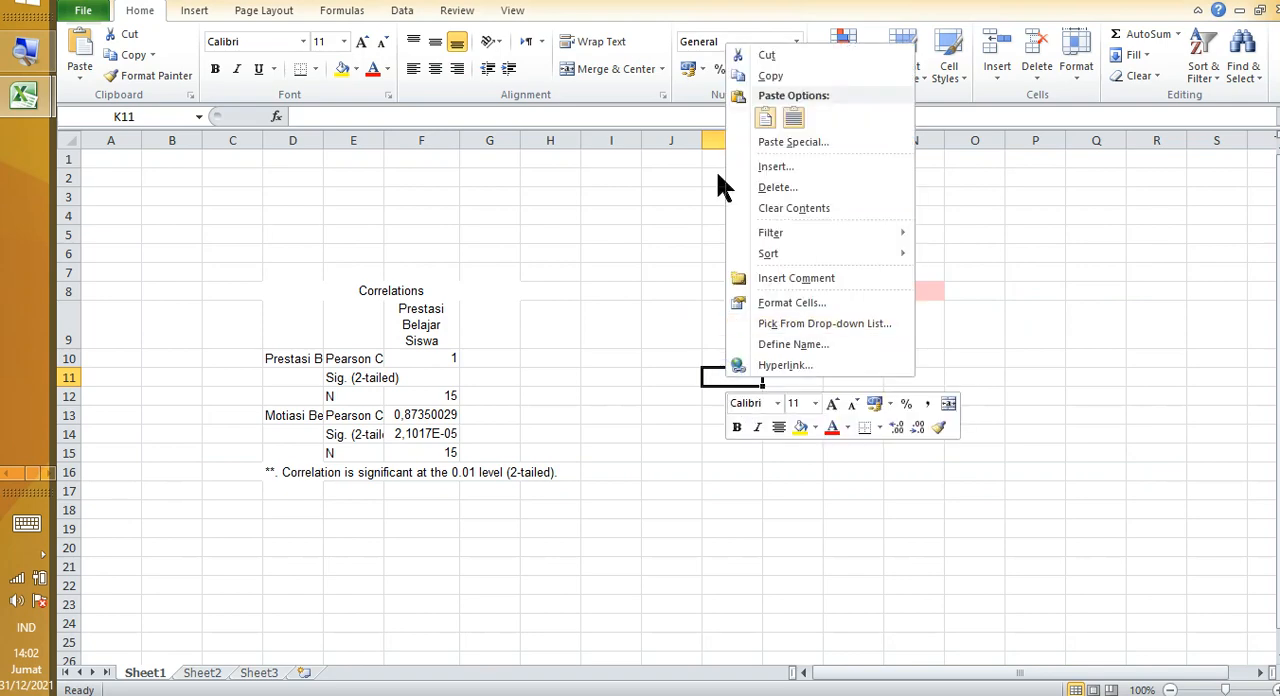
click(763, 118)
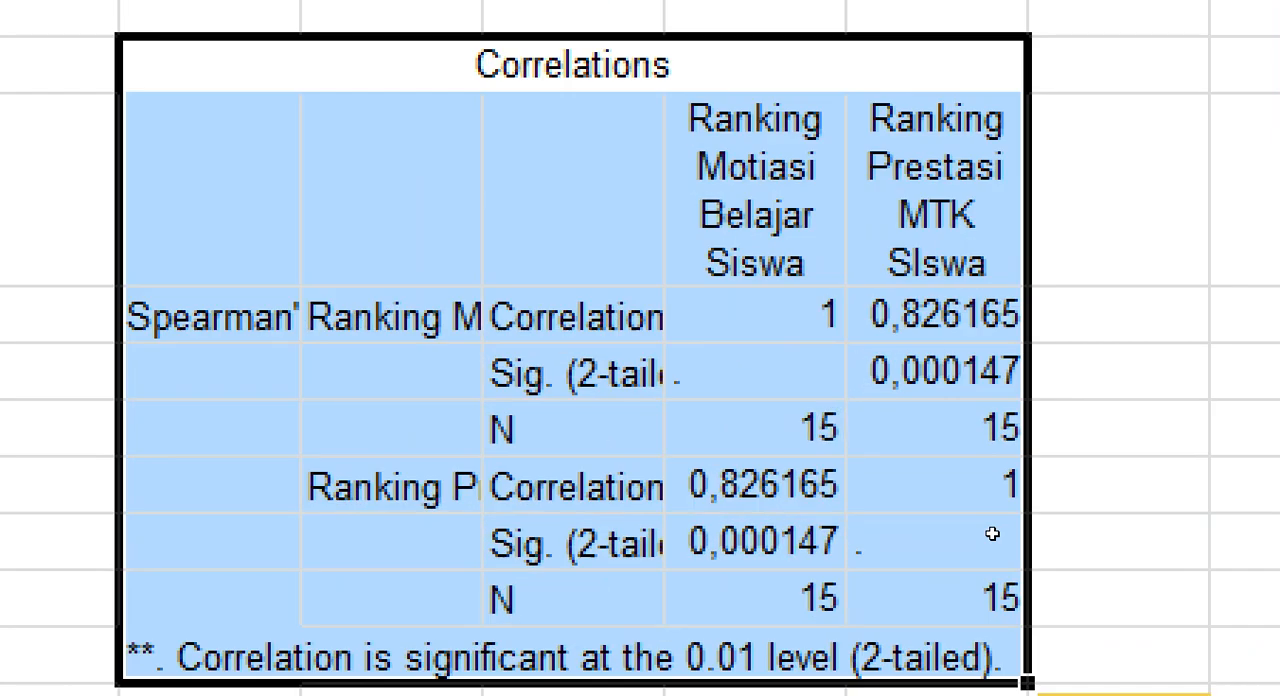
Step: Check the unrounded significance value in cell N17 of the pasted table and return to the Word notes
click(925, 534)
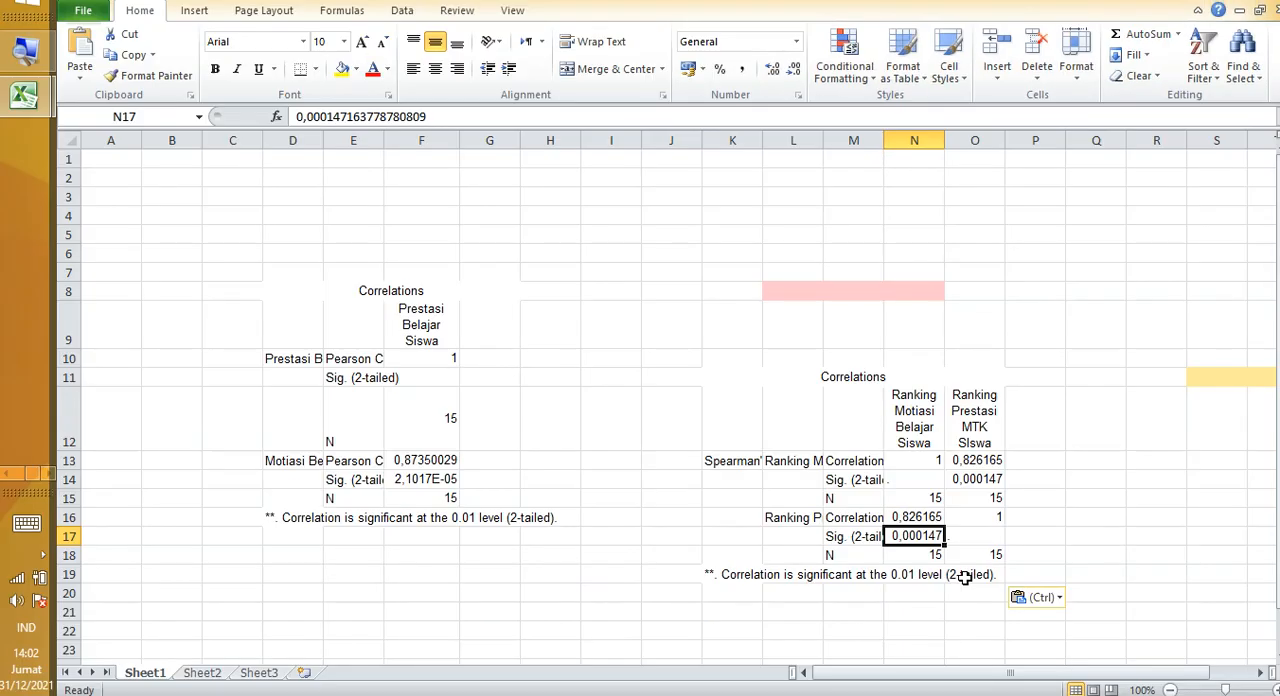
key(alt+Tab)
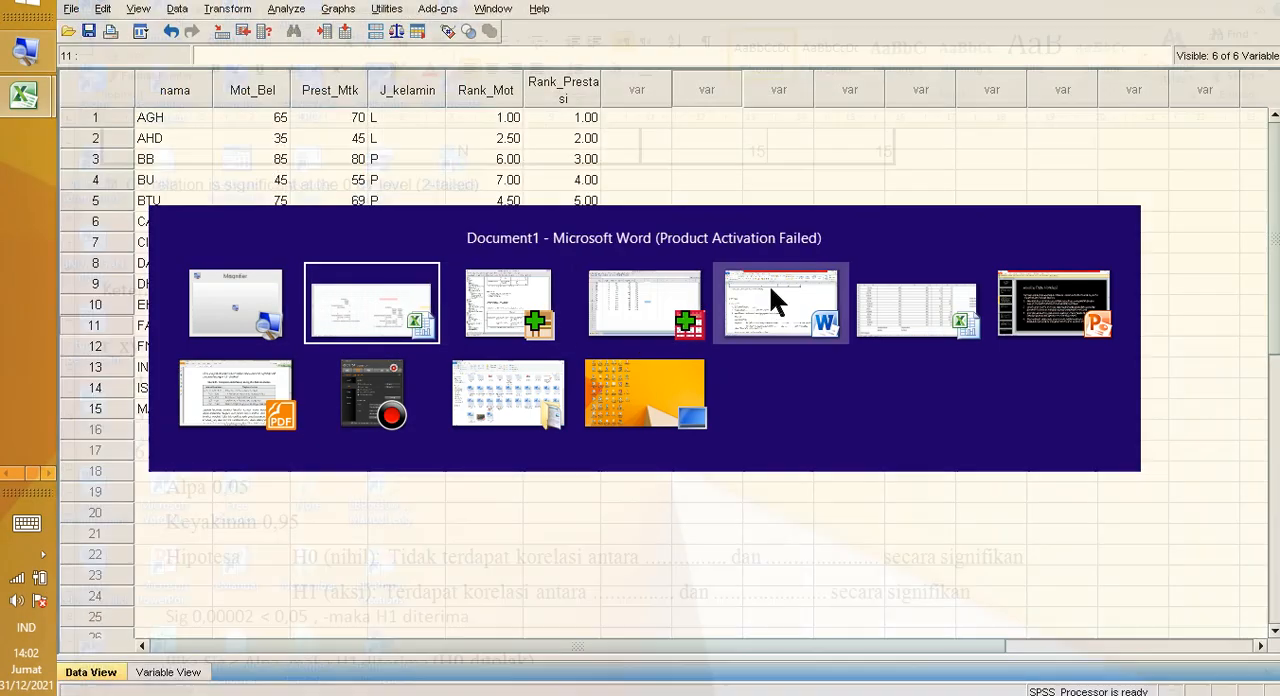
click(775, 300)
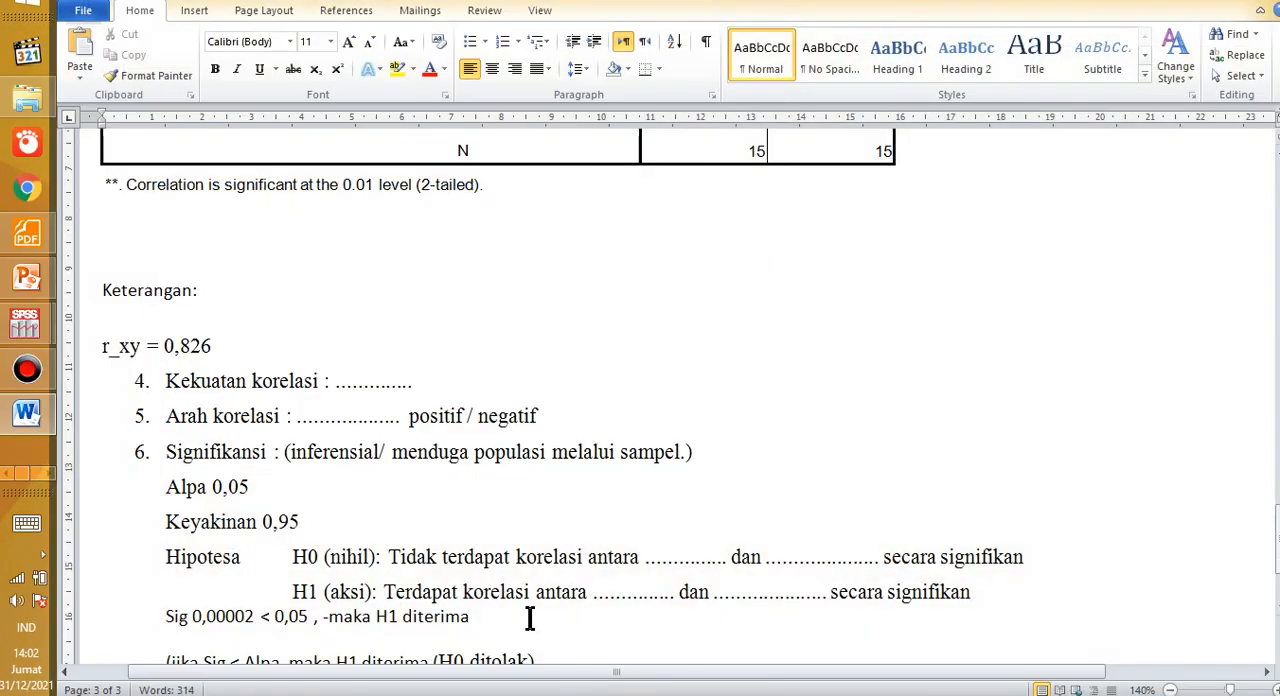
Step: Remove the stray hyphen before "maka" and set the significance on the Sig line under the Spearman table to 0,000147
key(super+plus)
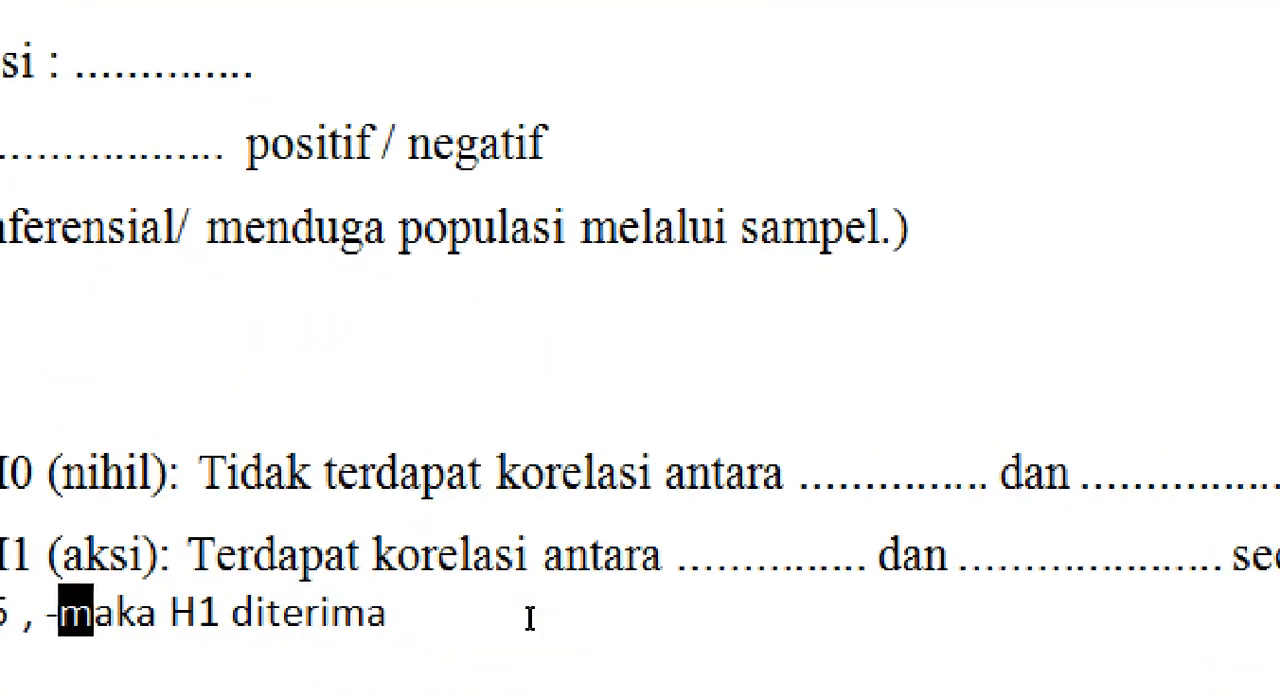
key(BackSpace)
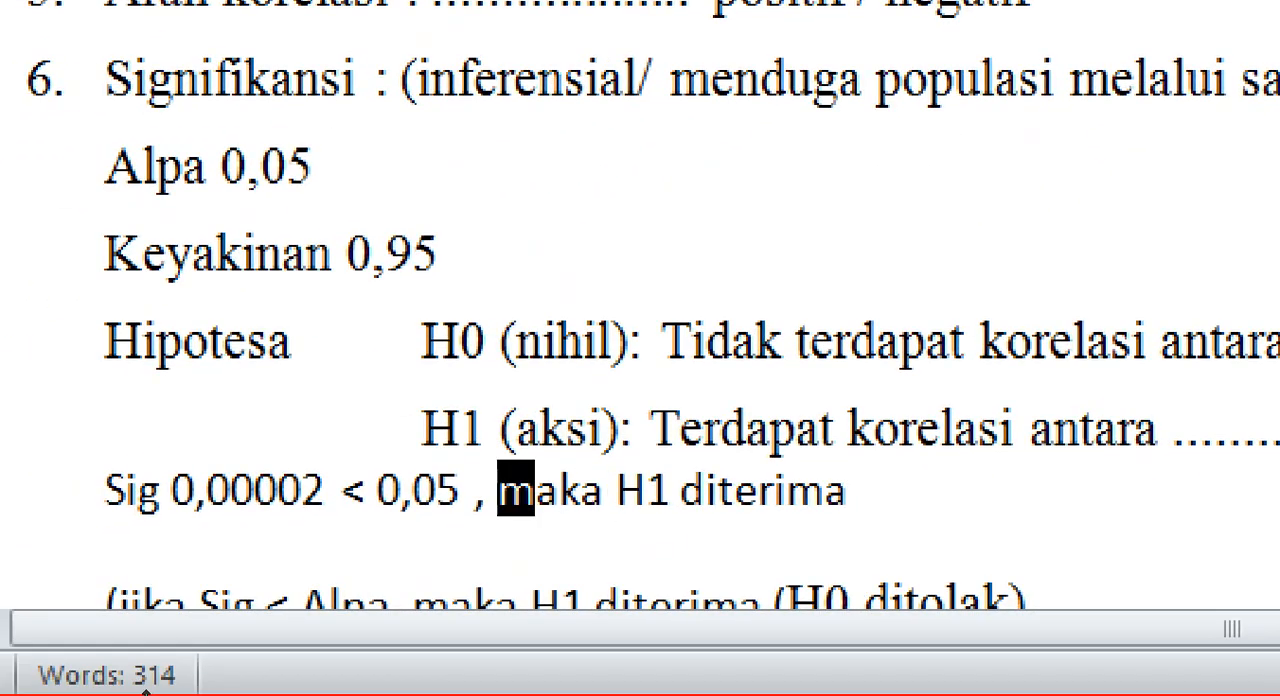
key(Left)
key(Left)
key(Left)
key(Left)
key(Left)
key(Left)
key(Left)
key(Left)
key(Left)
key(Left)
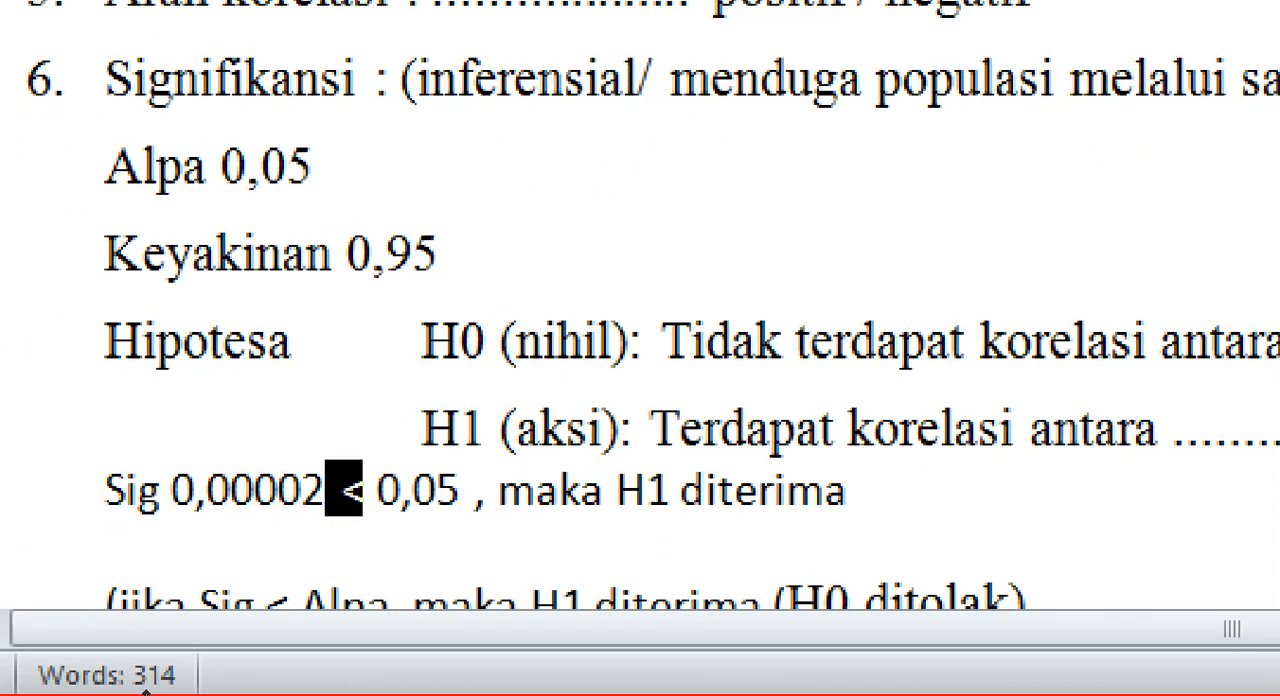
key(BackSpace)
key(BackSpace)
text(147)
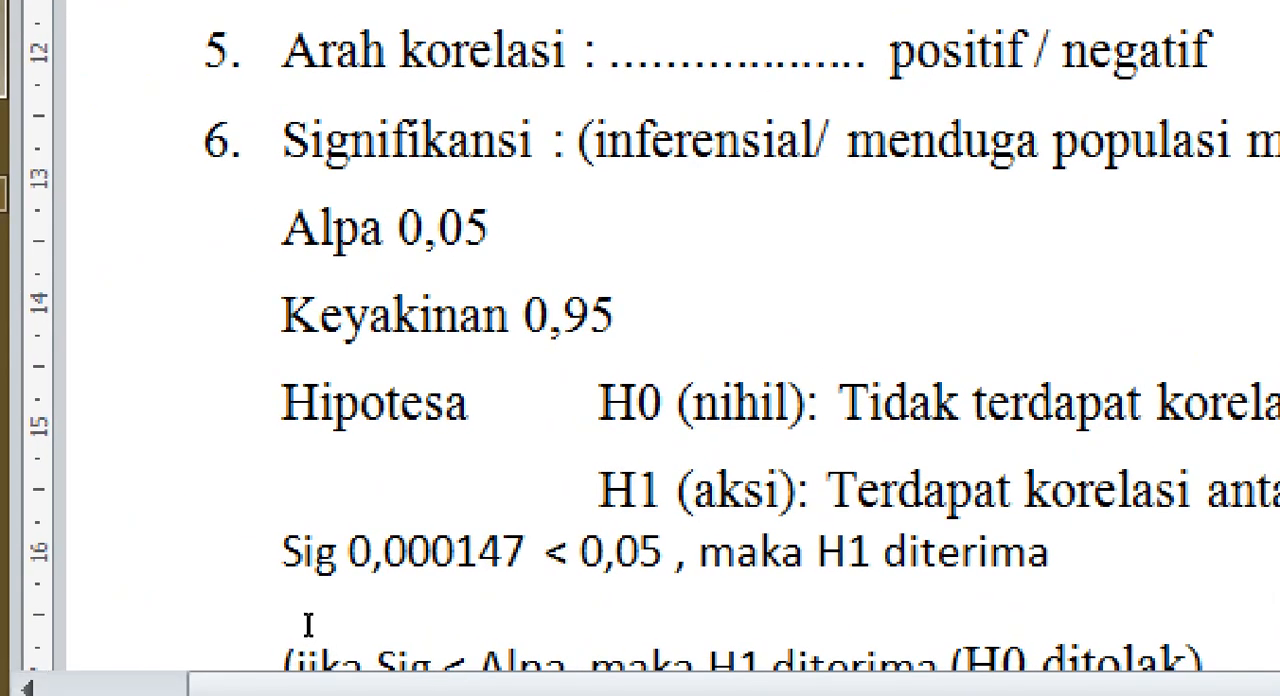
Step: Review the updated Sig line and compare it with the decision rule "(jika Sig < Alpa, maka H1 diterima (H0 ditolak)"
drag(331, 621, 460, 617)
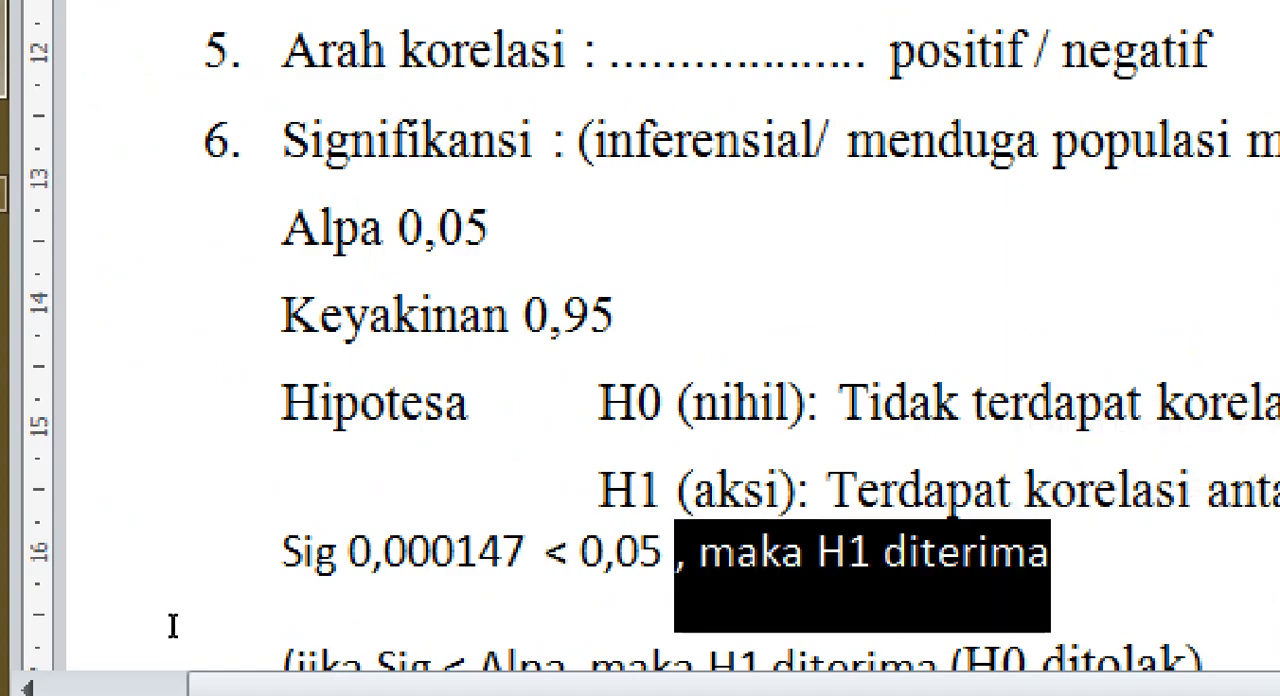
drag(173, 626, 361, 640)
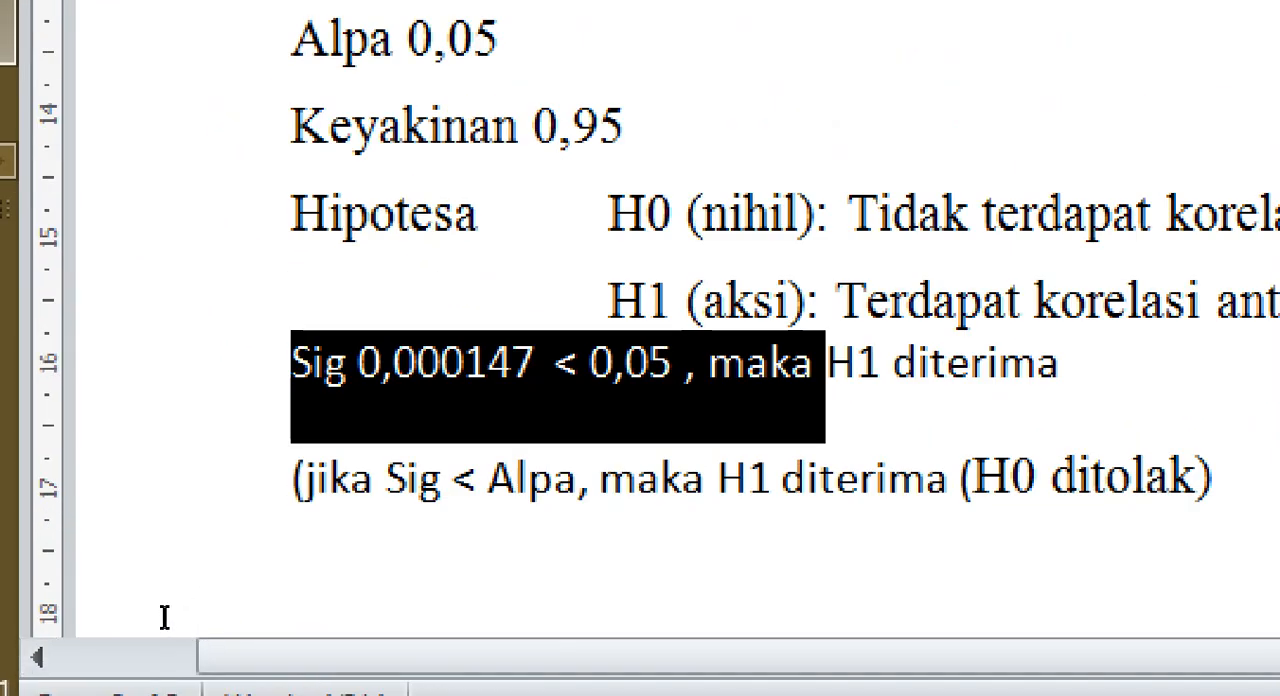
drag(160, 606, 567, 611)
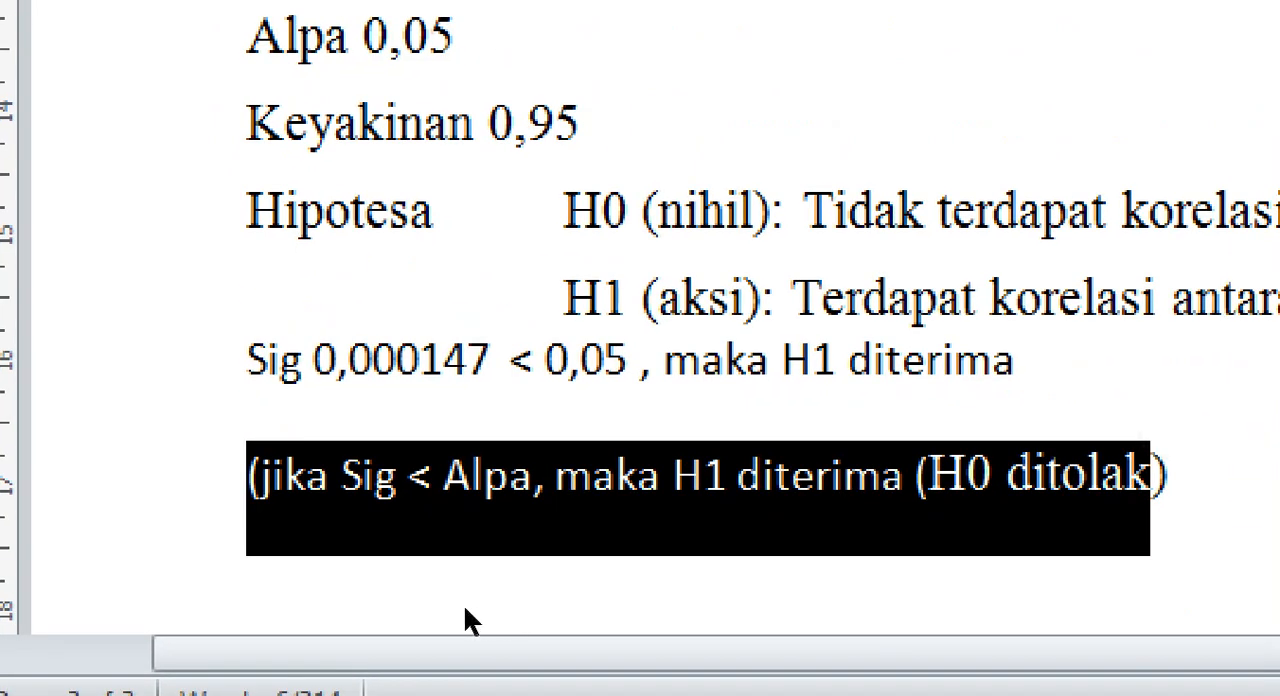
click(463, 606)
click(491, 554)
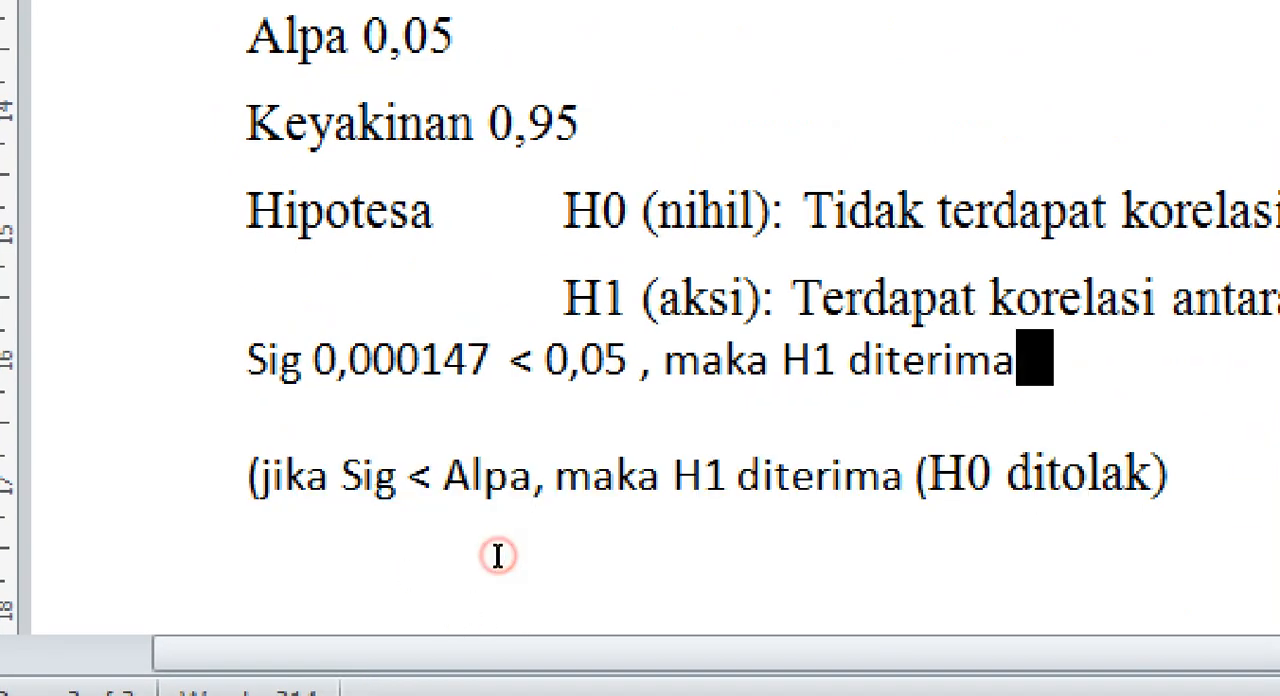
Step: Review the H1 statement and add a dotted blank after "maka H1 diterima" on the Sig line
drag(387, 523, 664, 550)
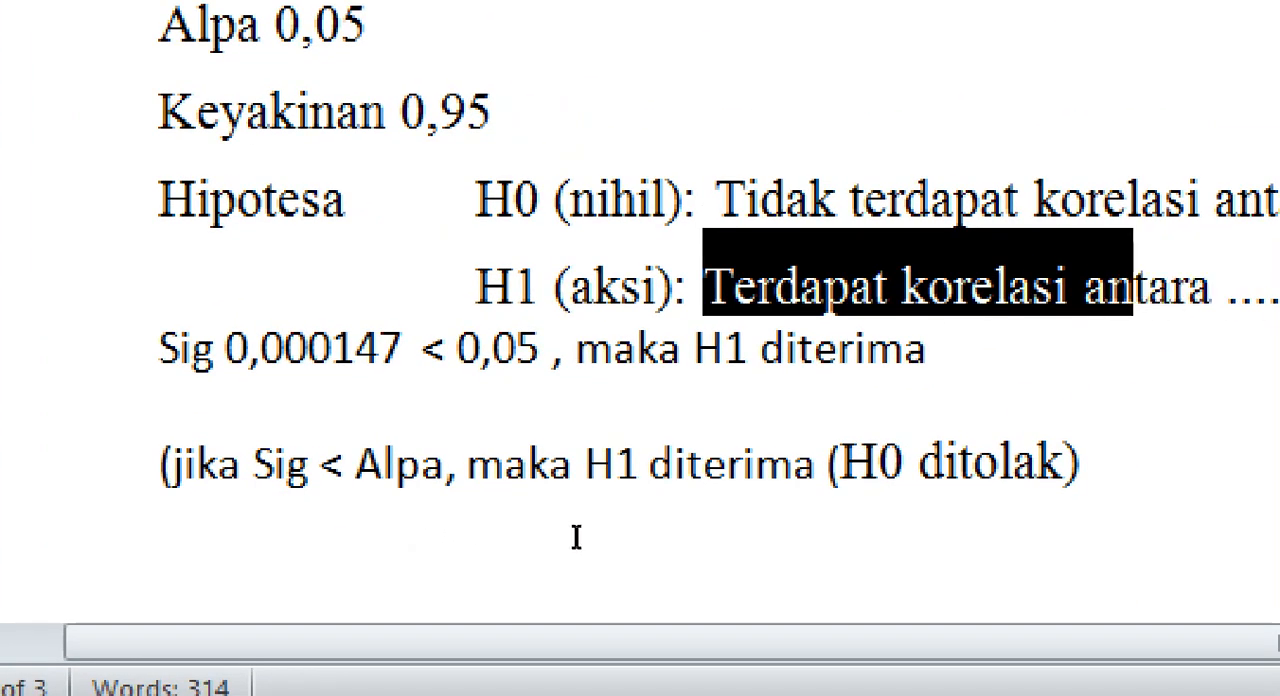
drag(577, 537, 933, 545)
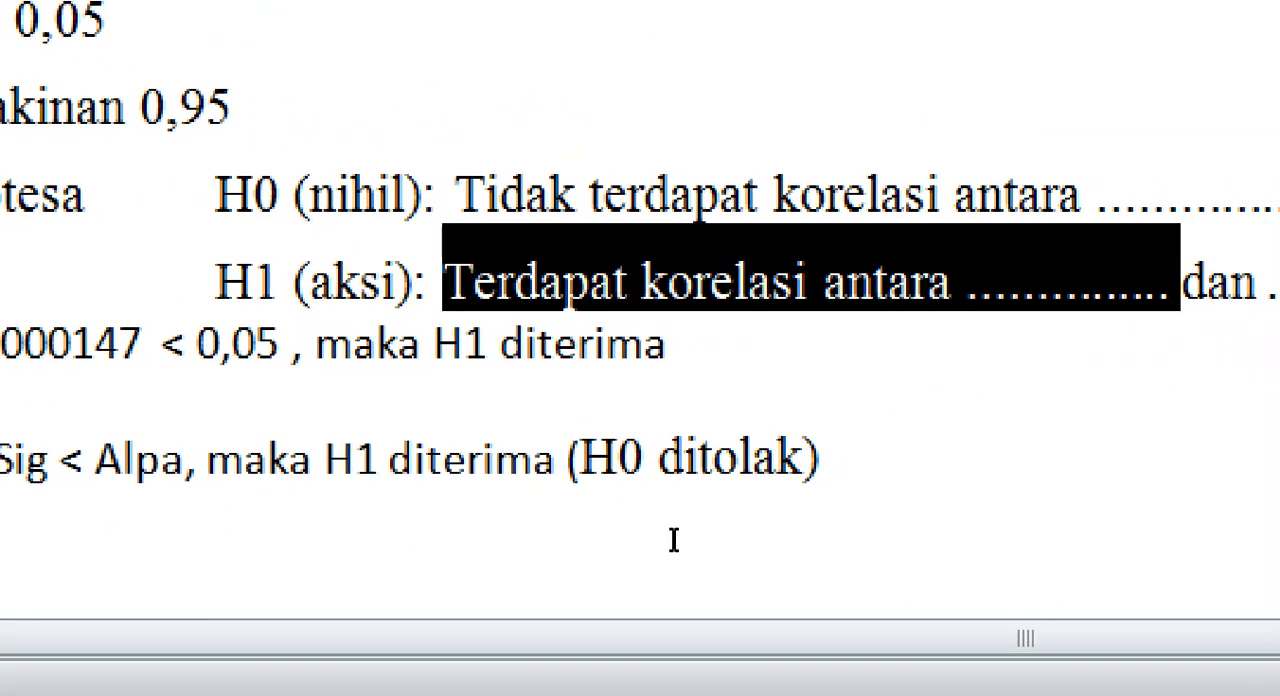
key(Down)
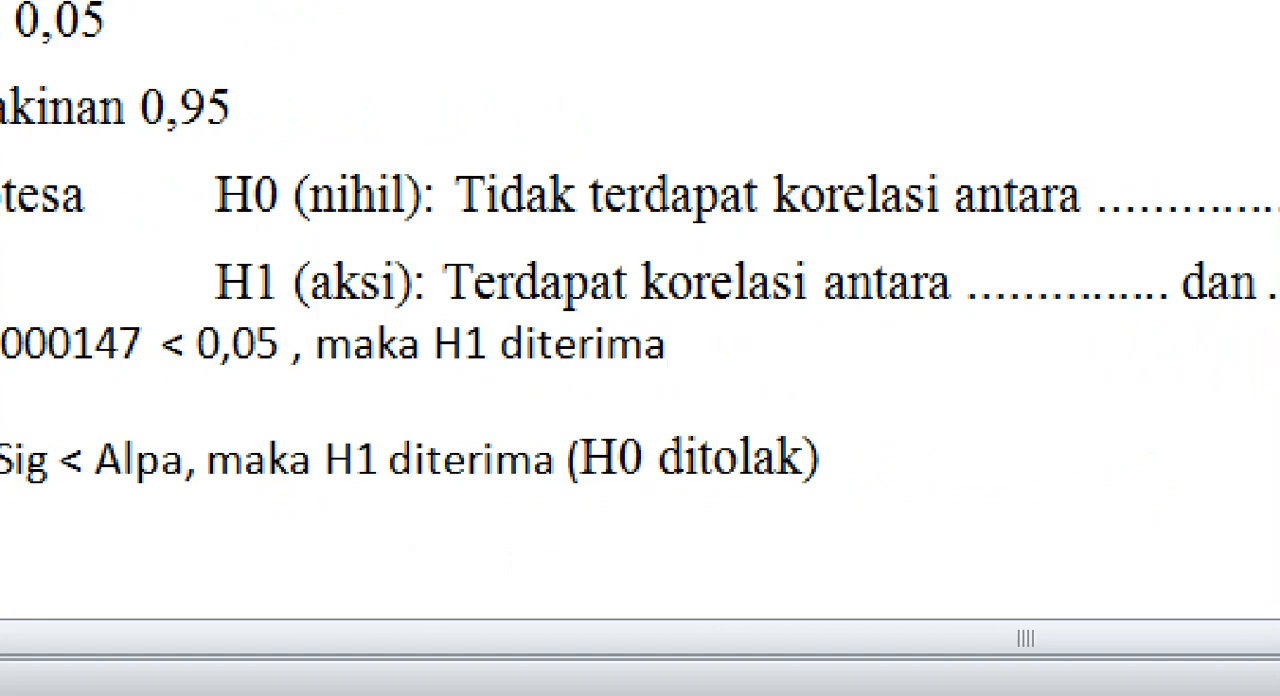
text(.................)
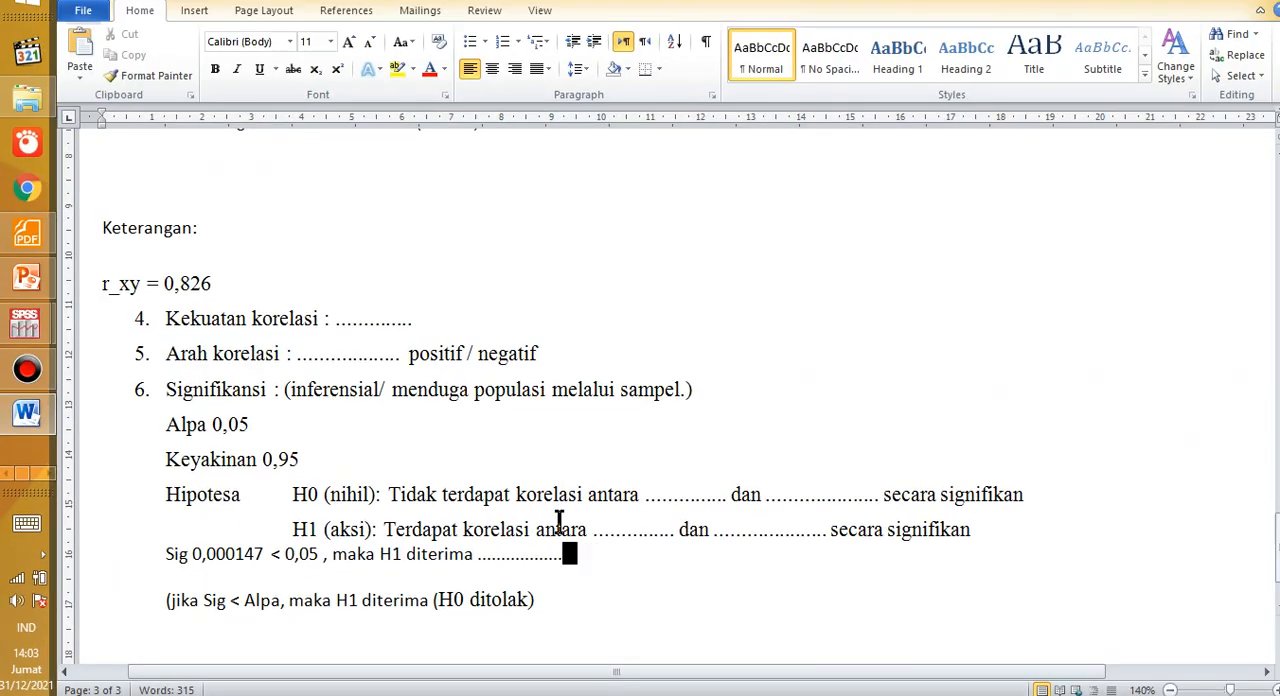
Step: Examine the H1 hypothesis text that belongs in the dotted blank on the Sig line
drag(418, 555, 463, 555)
click(505, 552)
drag(386, 529, 540, 562)
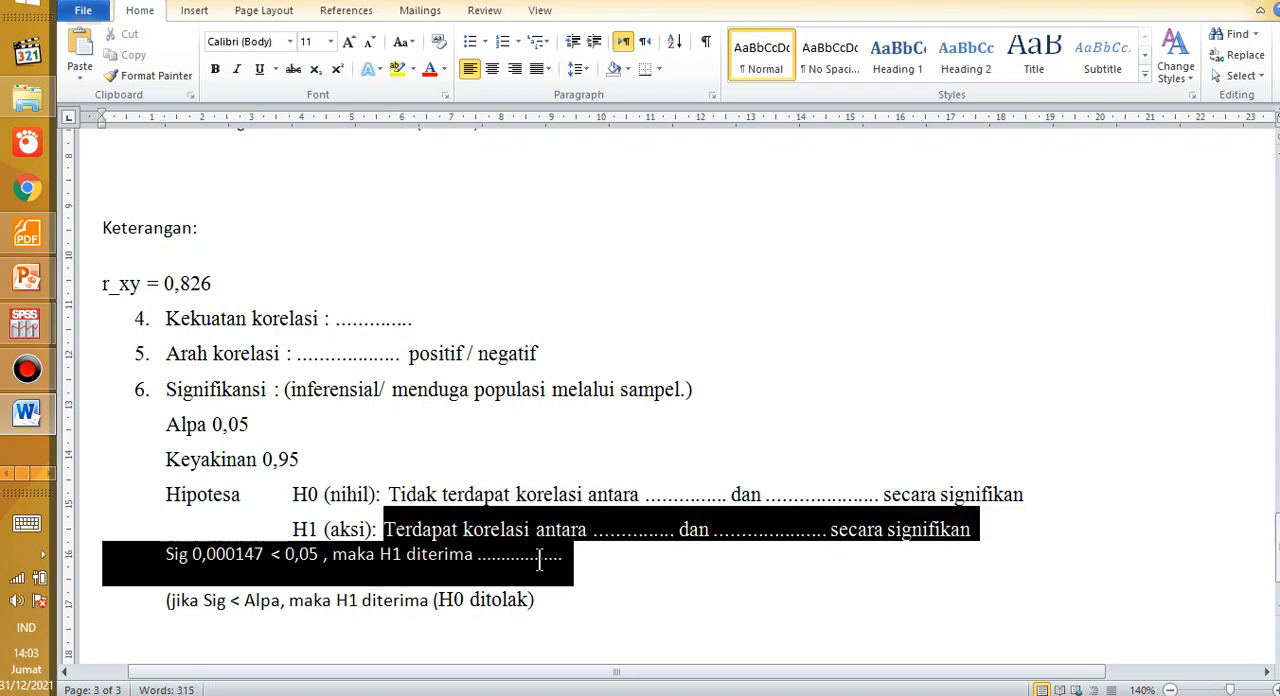
drag(632, 552, 880, 575)
click(880, 575)
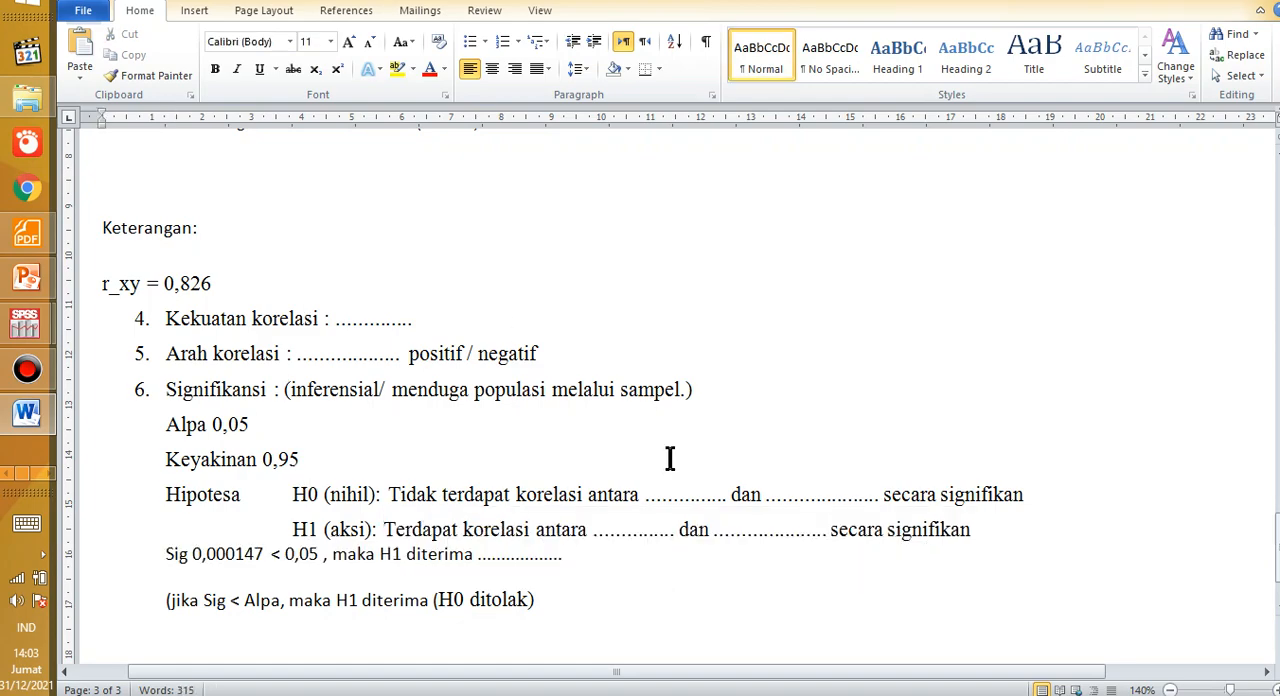
Step: Return to the start of the notes and review the Tests of Normality table for Prestasi Belajar Siswa
scroll(529, 383, up, 2)
scroll(529, 383, down, 2)
scroll(330, 383, down, 2)
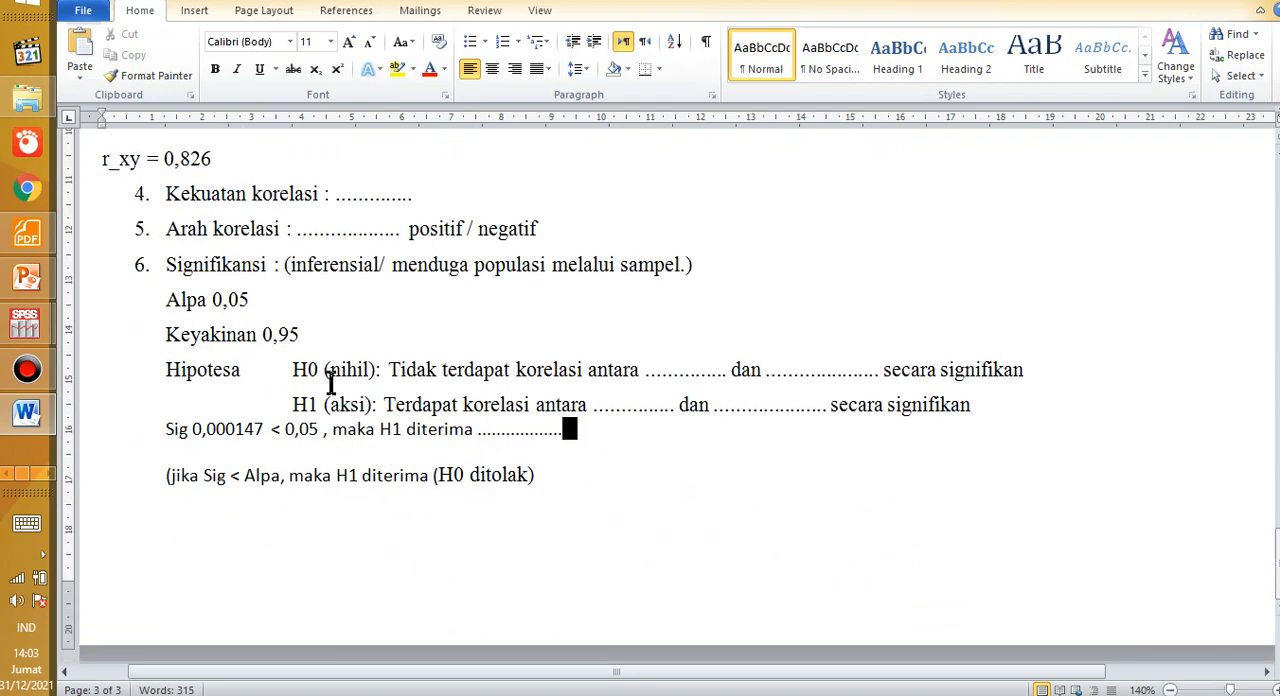
scroll(330, 383, up, 13)
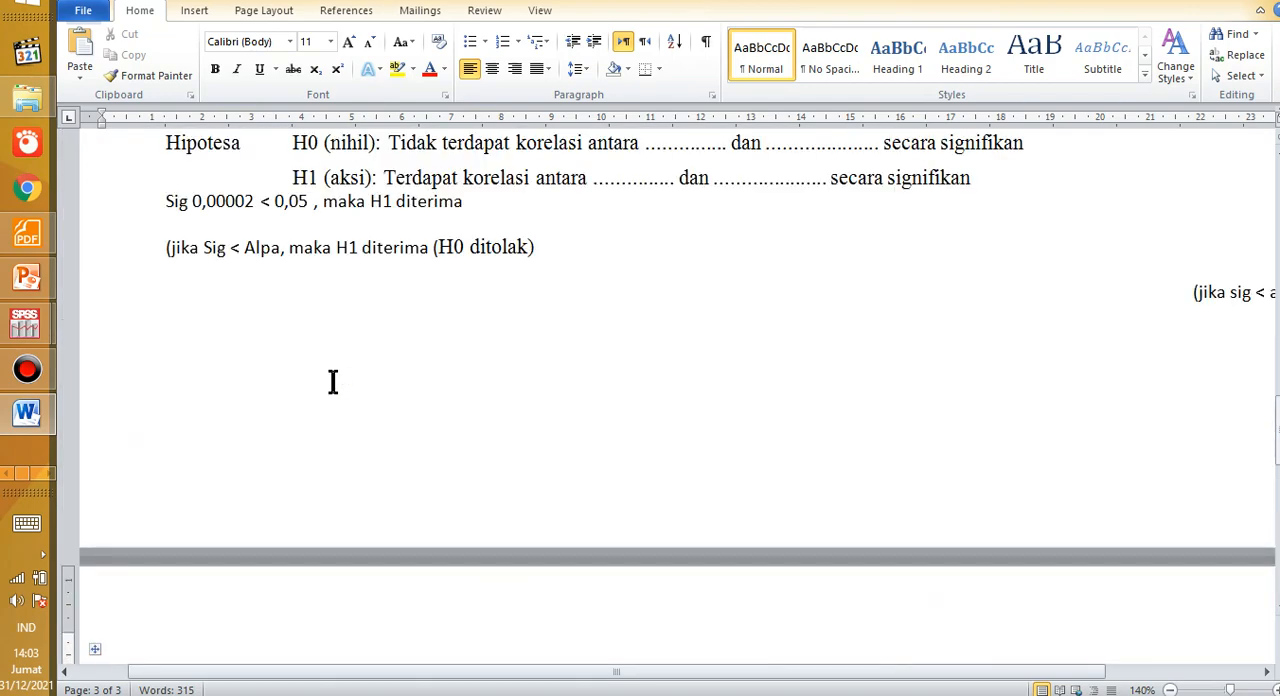
scroll(333, 381, up, 15)
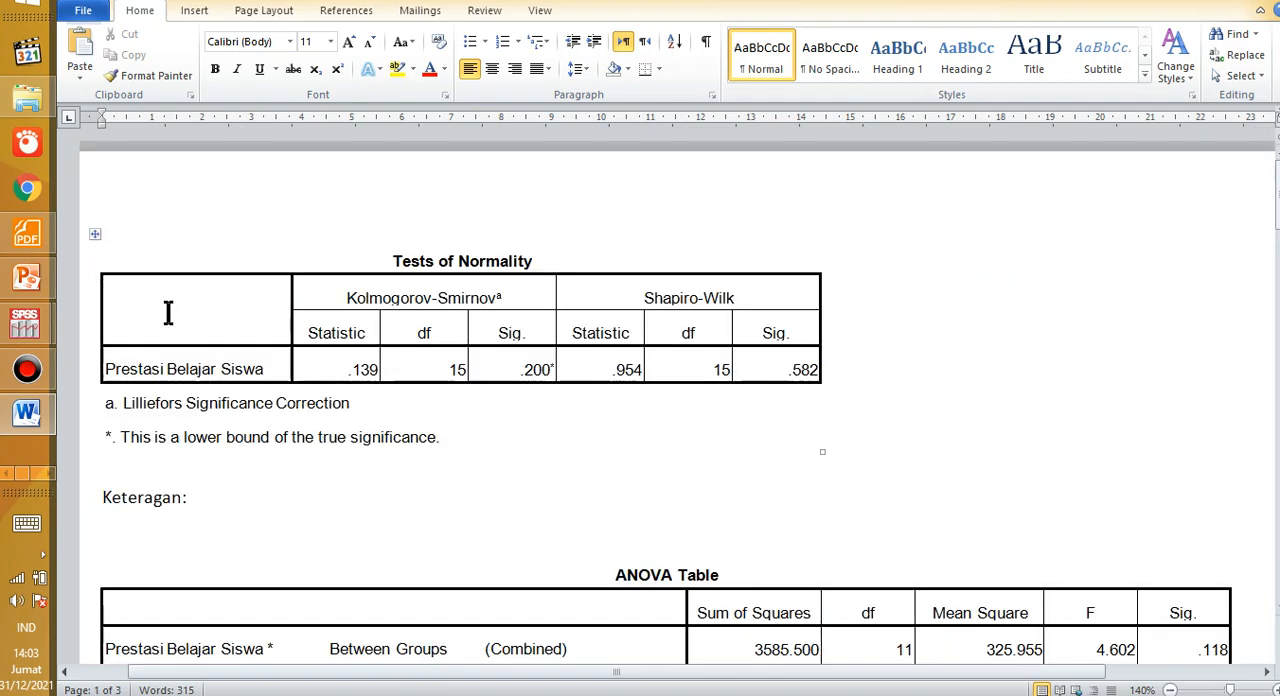
drag(131, 236, 397, 447)
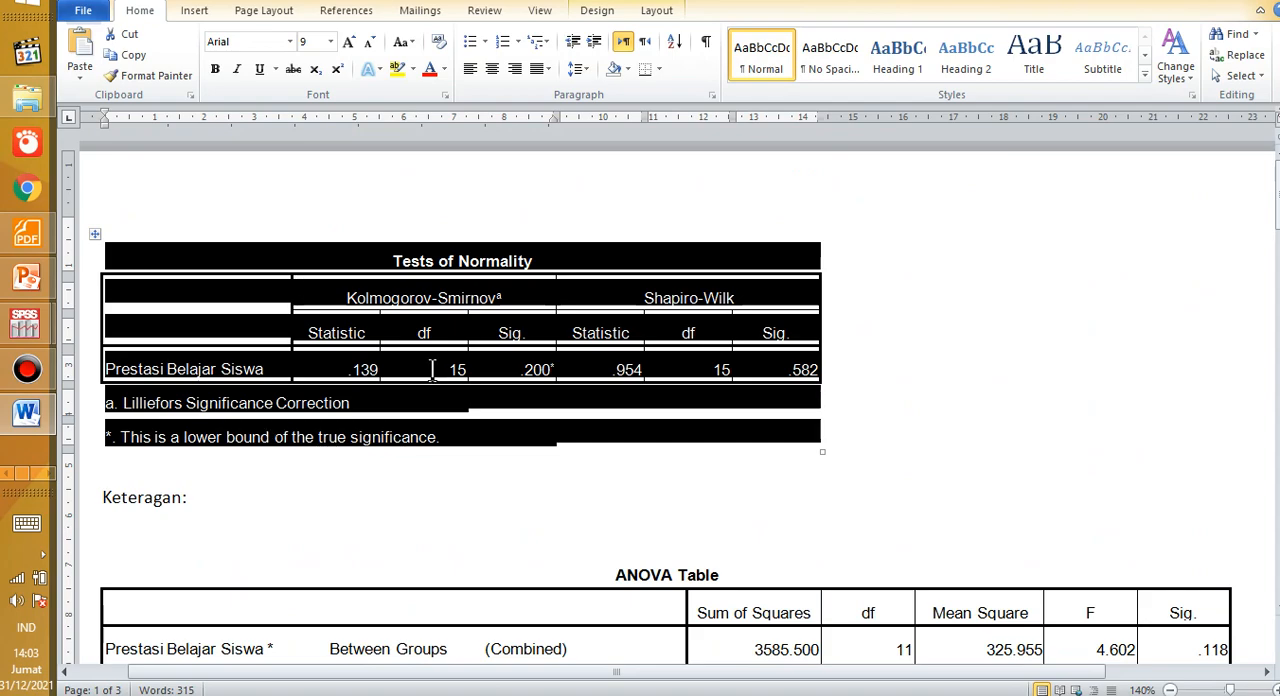
scroll(432, 369, down, 2)
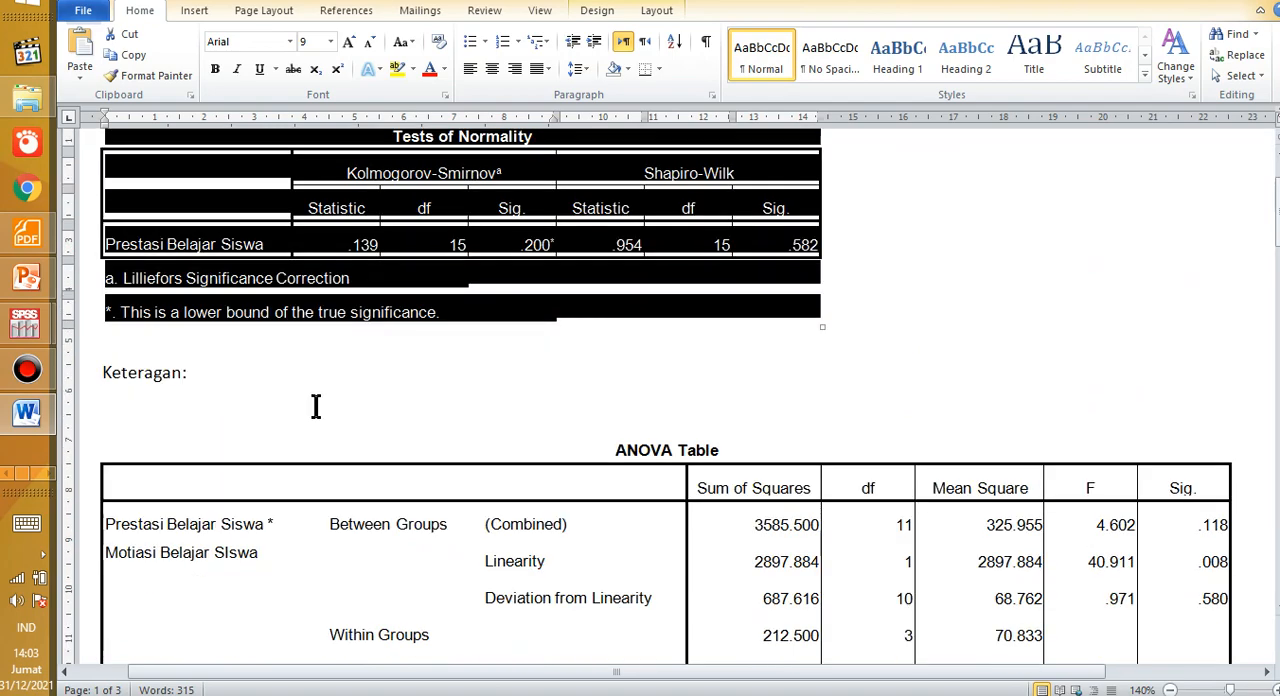
Step: Review the ANOVA Table for Prestasi Belajar Siswa and Motiasi Belajar SIswa on the first page
drag(215, 420, 424, 505)
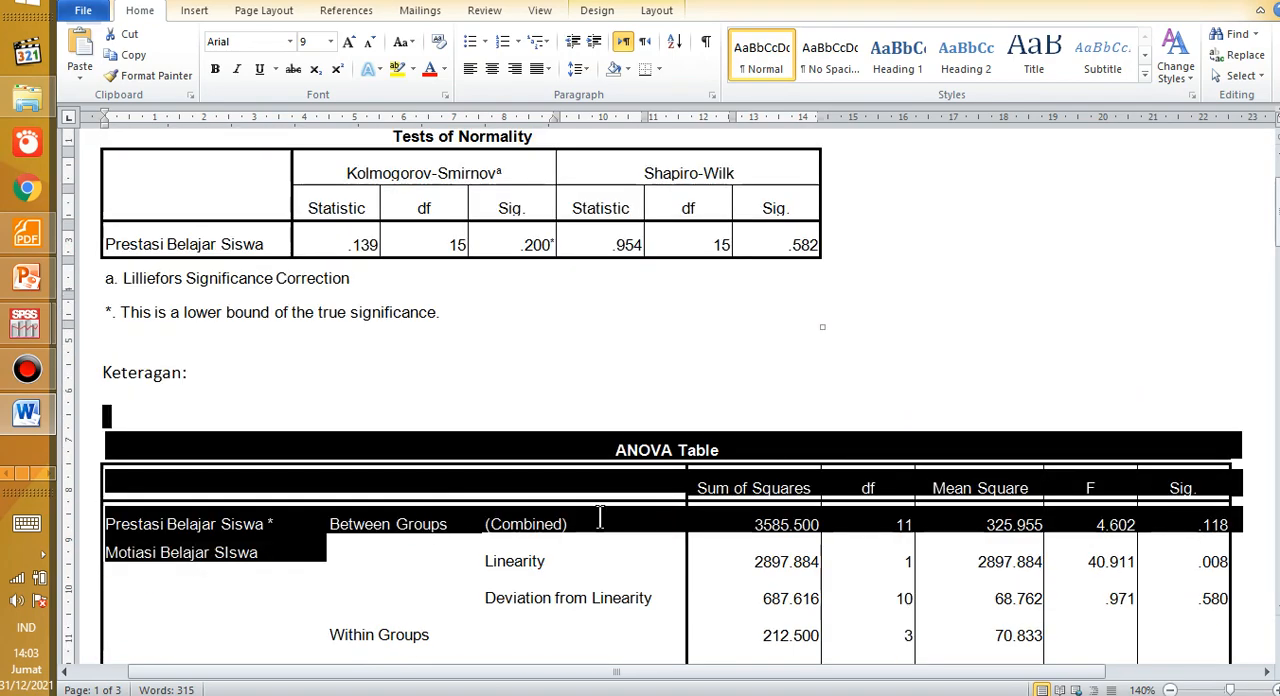
drag(600, 516, 590, 482)
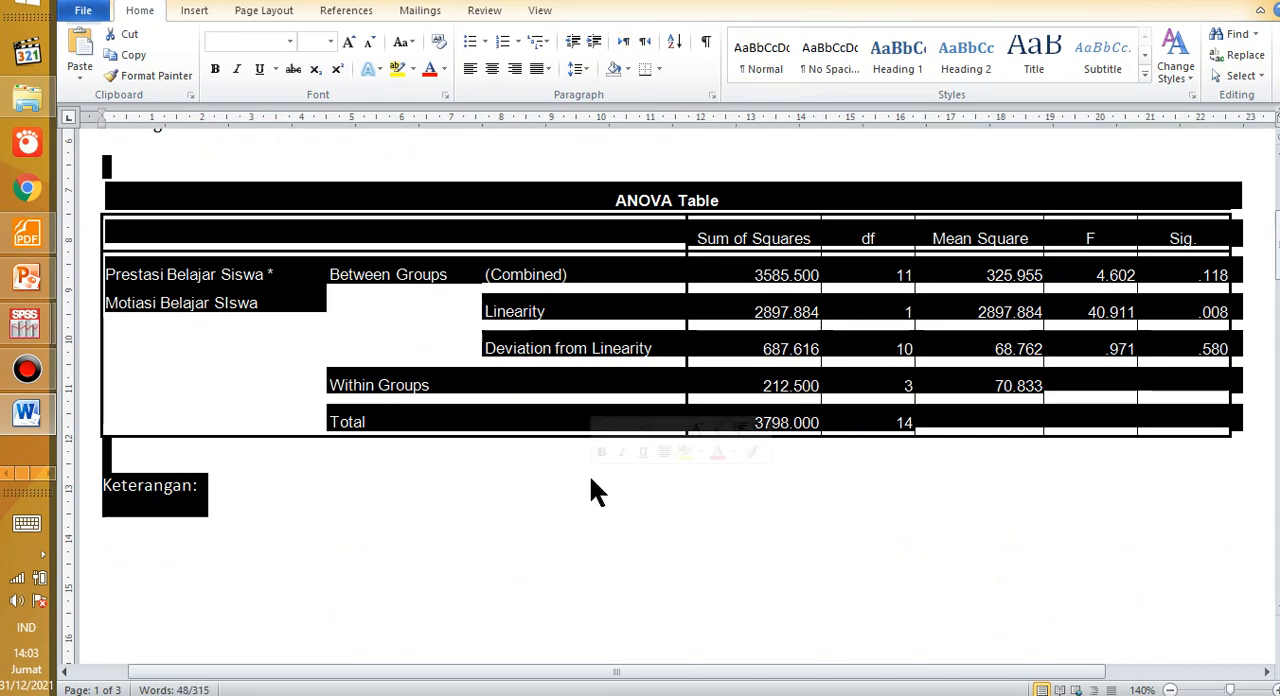
scroll(590, 490, up, 6)
scroll(445, 430, down, 3)
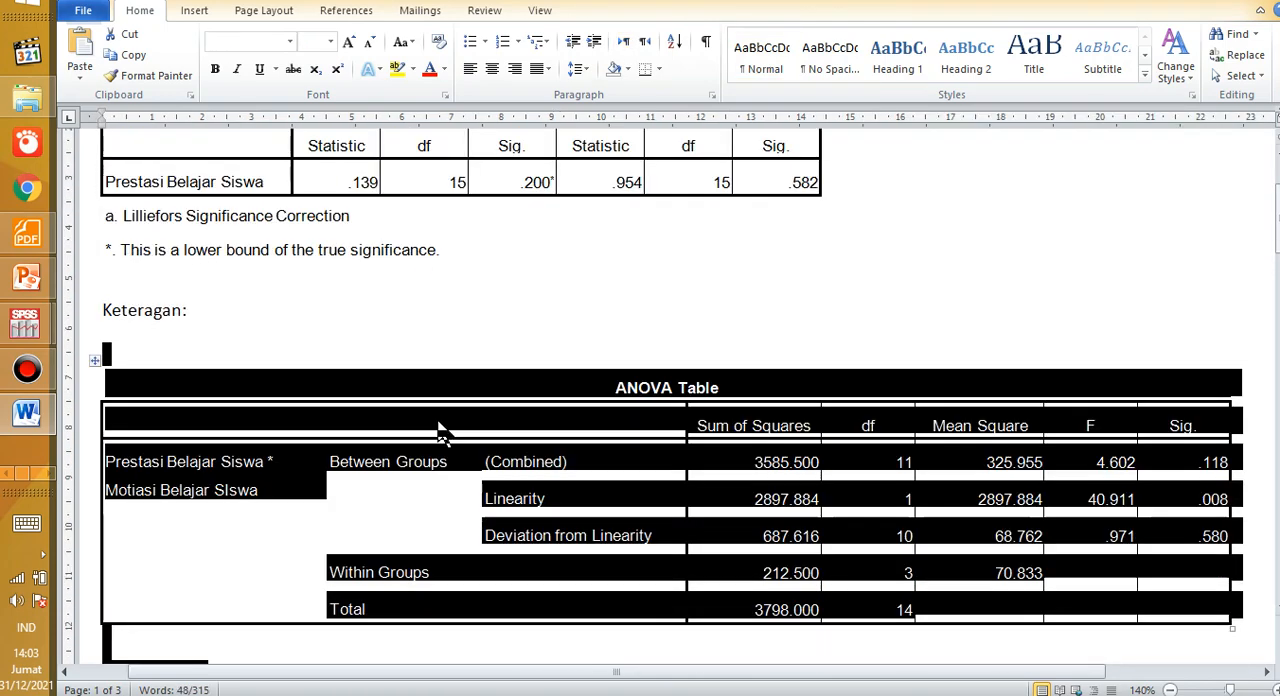
click(440, 430)
scroll(437, 420, down, 15)
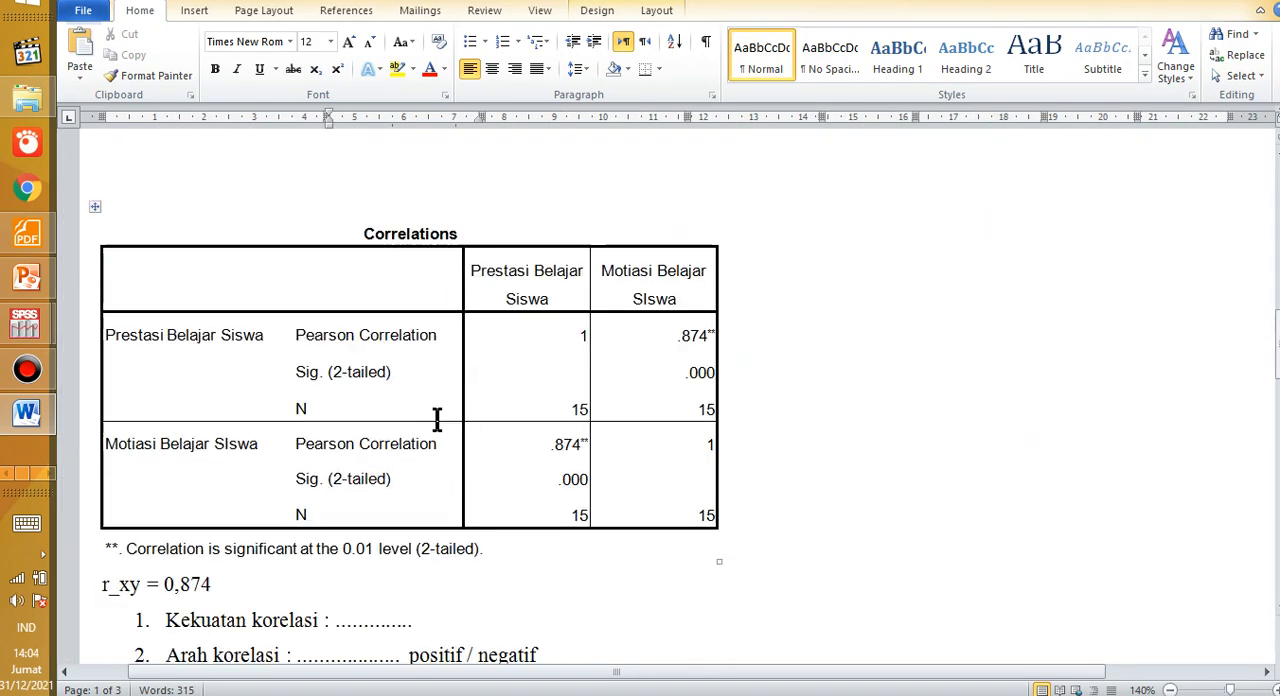
Step: Compare the Pearson Correlations table with the Spearman's rho Correlations table on the following pages
drag(309, 245, 489, 430)
scroll(477, 426, up, 15)
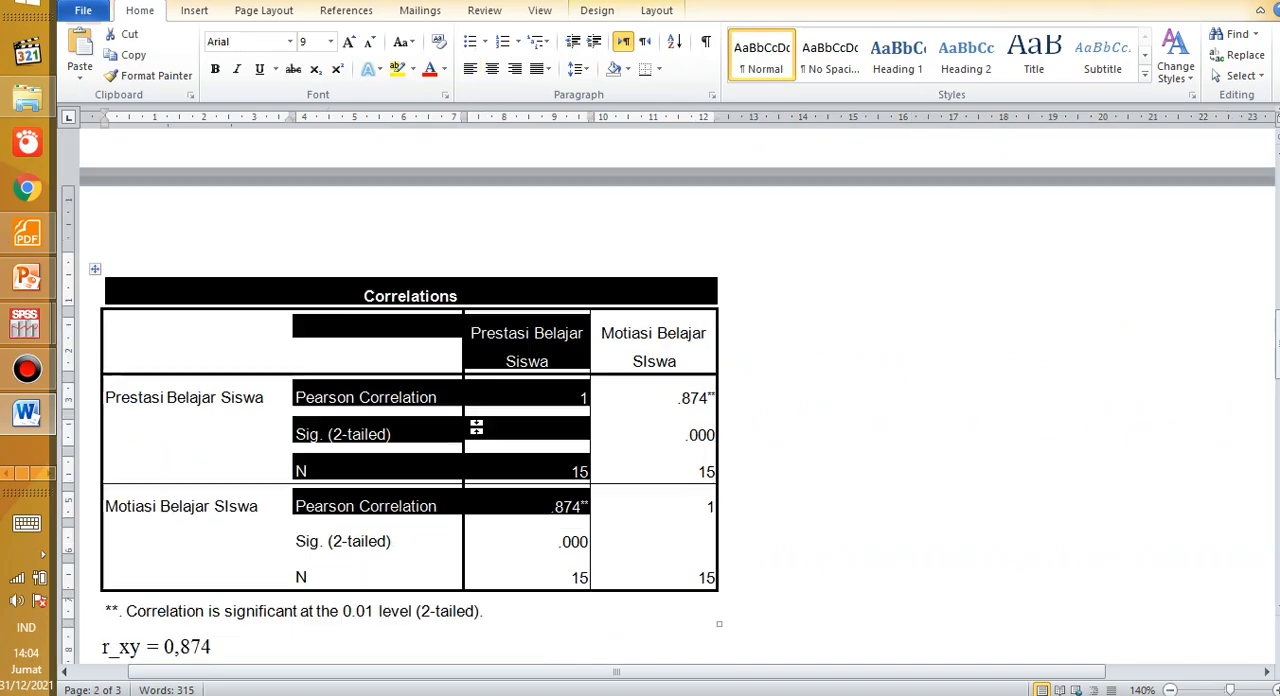
scroll(471, 422, down, 20)
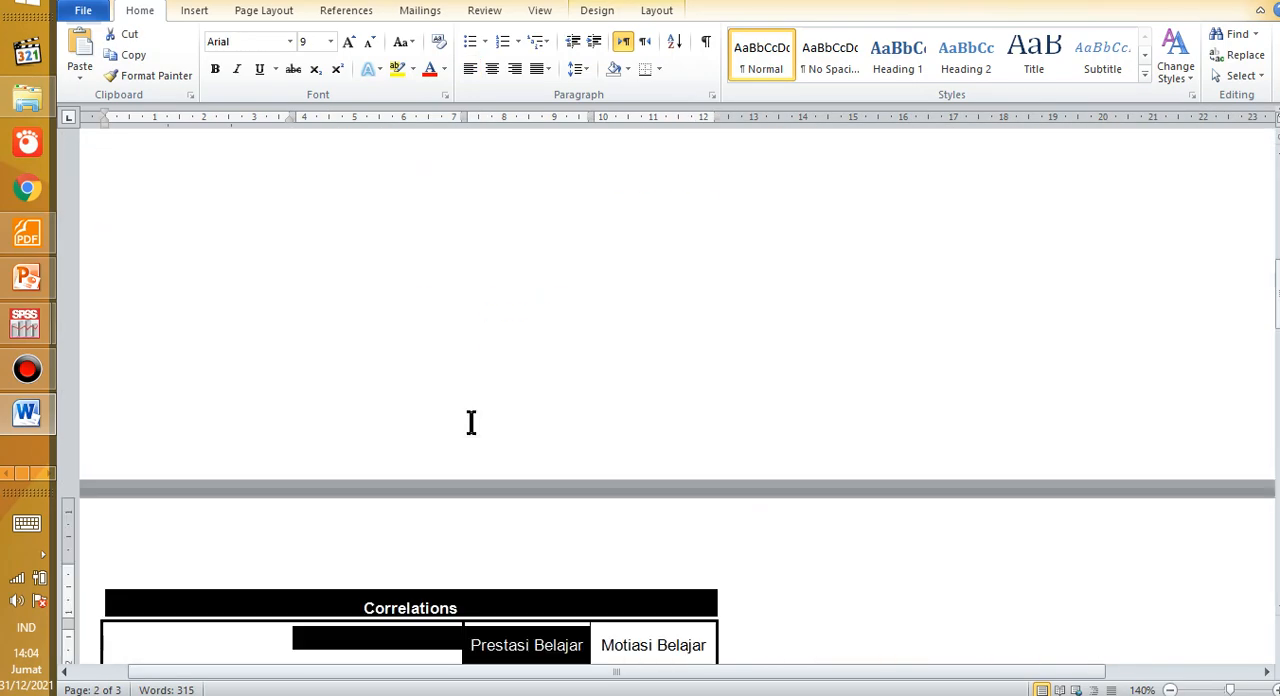
scroll(470, 421, down, 4)
drag(289, 303, 605, 555)
click(750, 506)
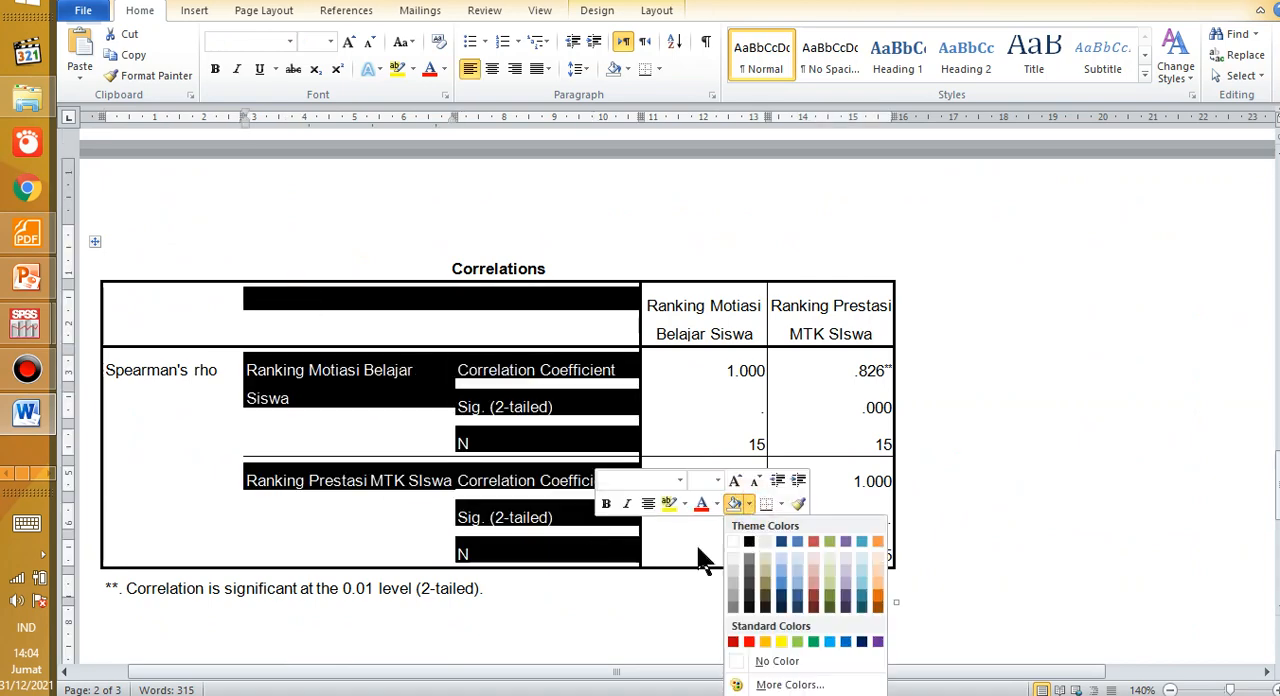
click(608, 590)
click(595, 427)
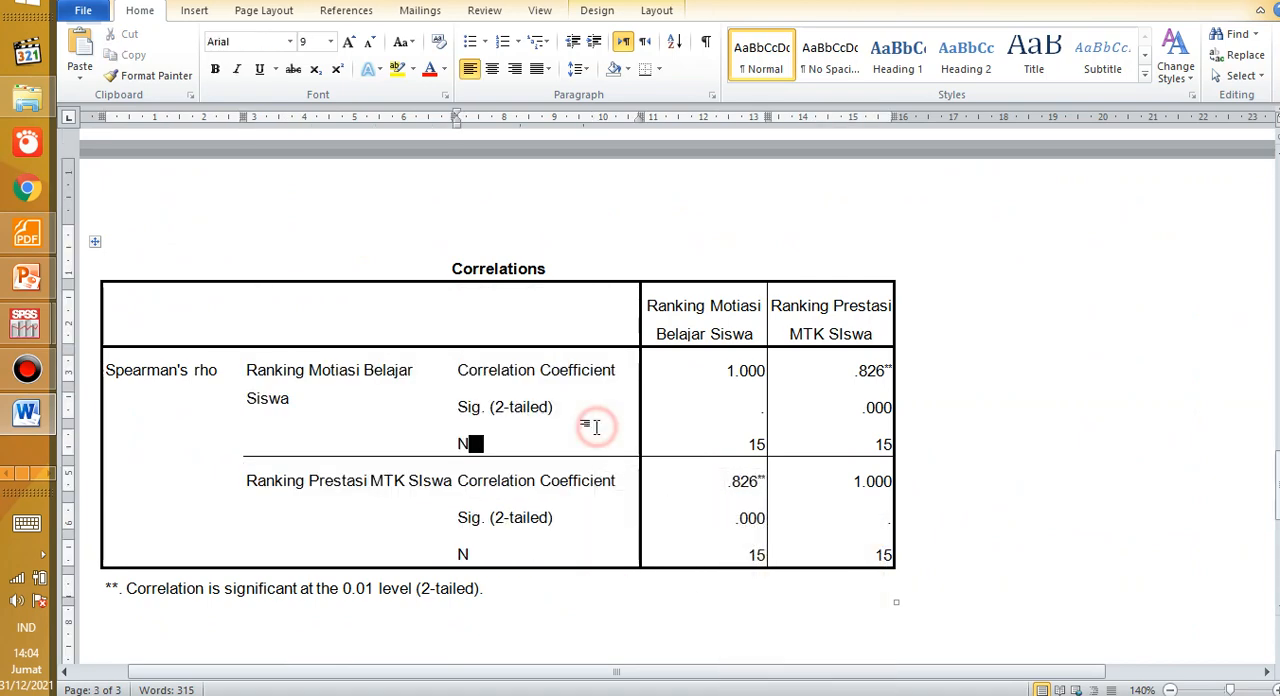
scroll(583, 423, down, 10)
scroll(583, 503, up, 7)
scroll(581, 423, up, 15)
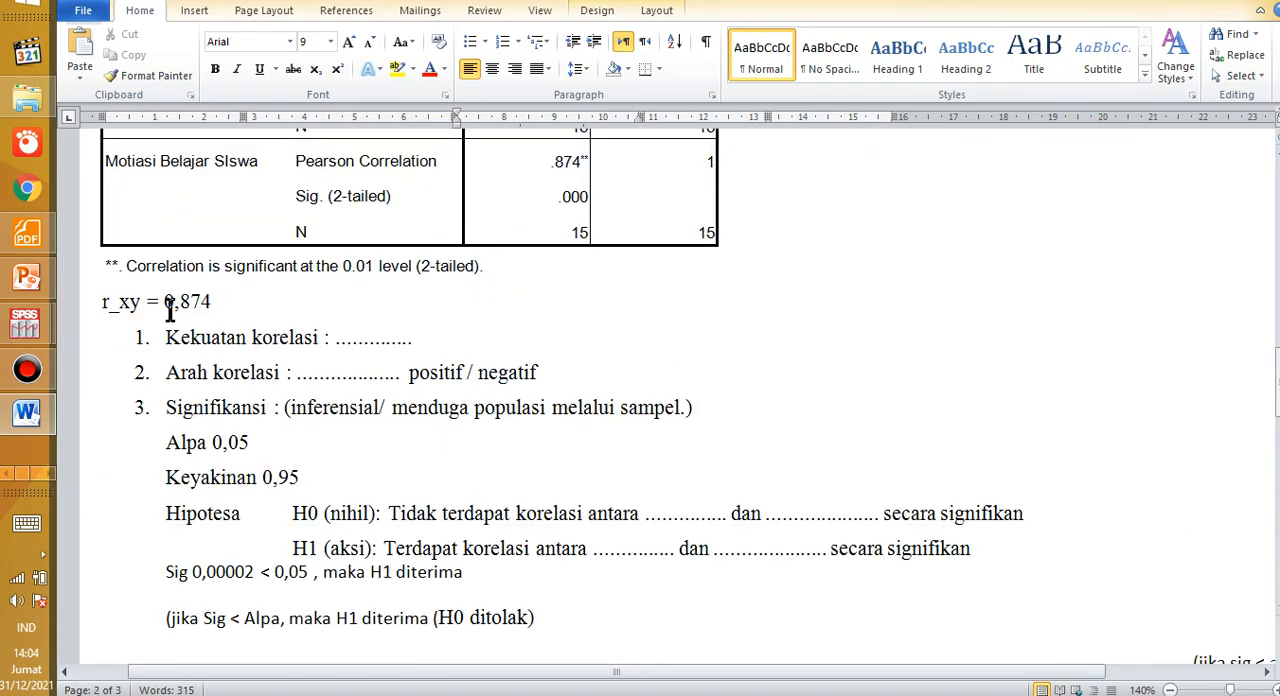
Step: Re-examine the Tests of Normality table and the "Keteragan:" line under it
scroll(170, 310, up, 15)
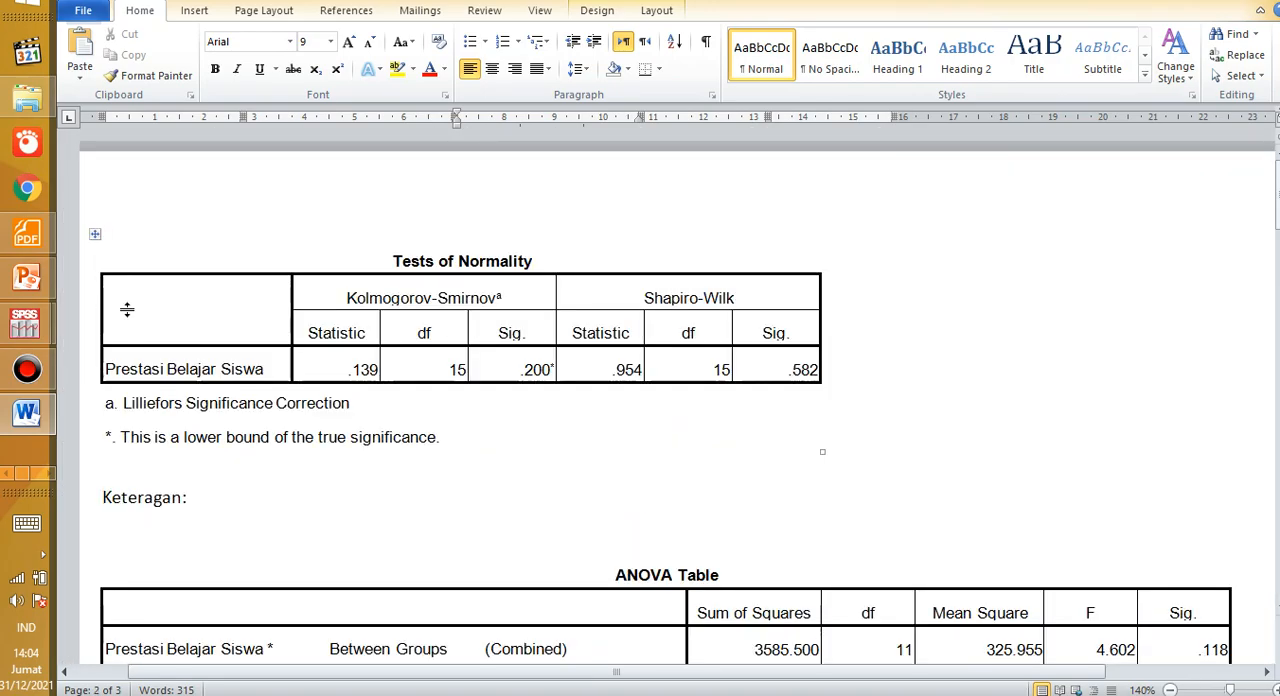
drag(127, 310, 451, 434)
click(432, 438)
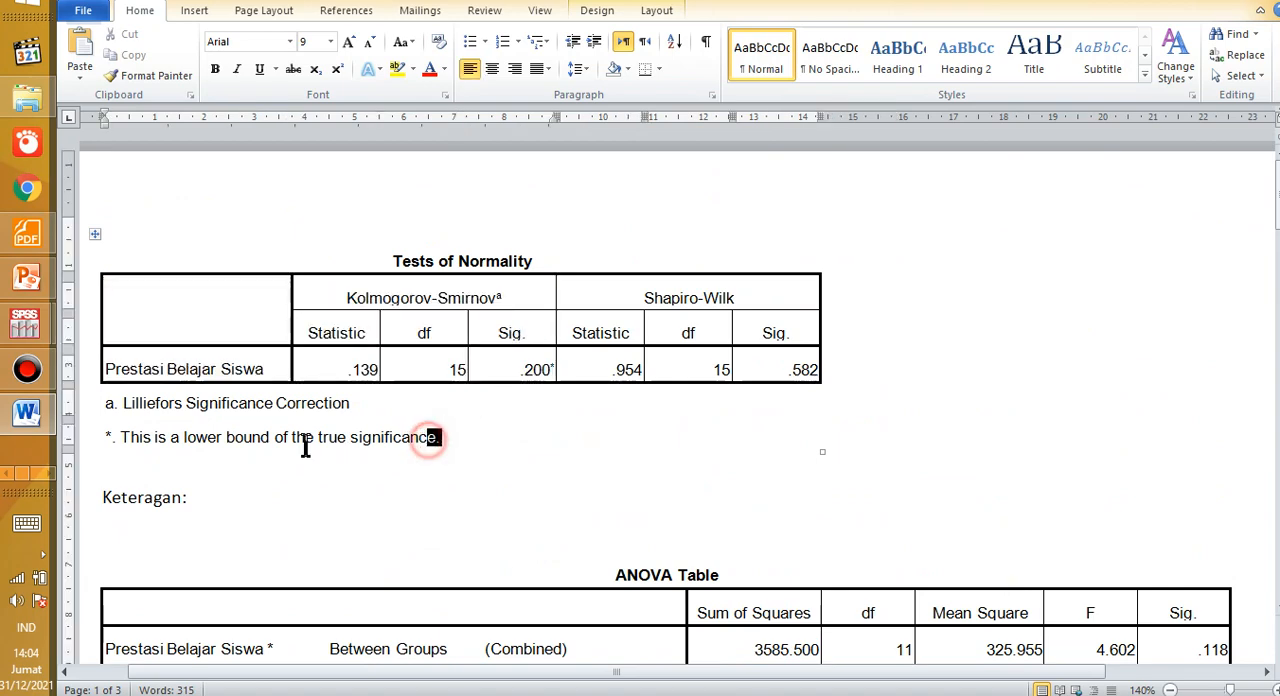
click(193, 497)
Step: Examine the ANOVA Table, its Sig. value for Deviation from Linearity, and the "Keterangan:" area below it
scroll(375, 560, down, 3)
drag(220, 420, 1116, 588)
scroll(147, 414, down, 3)
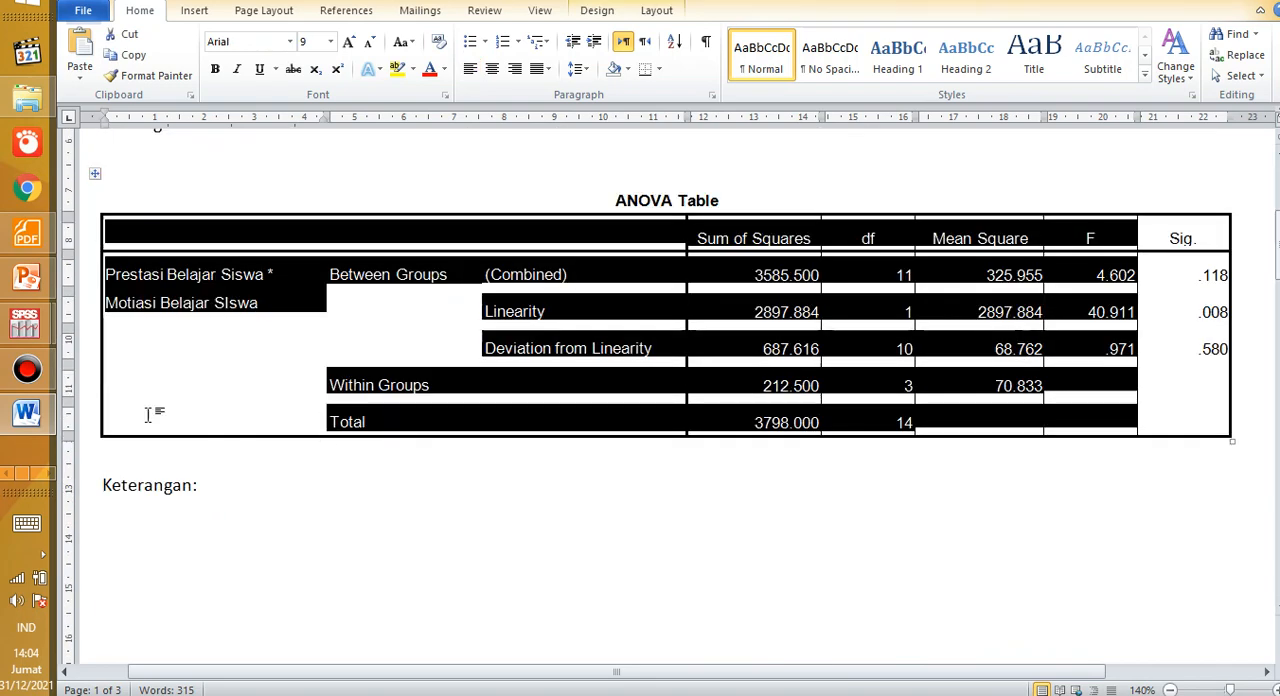
click(283, 517)
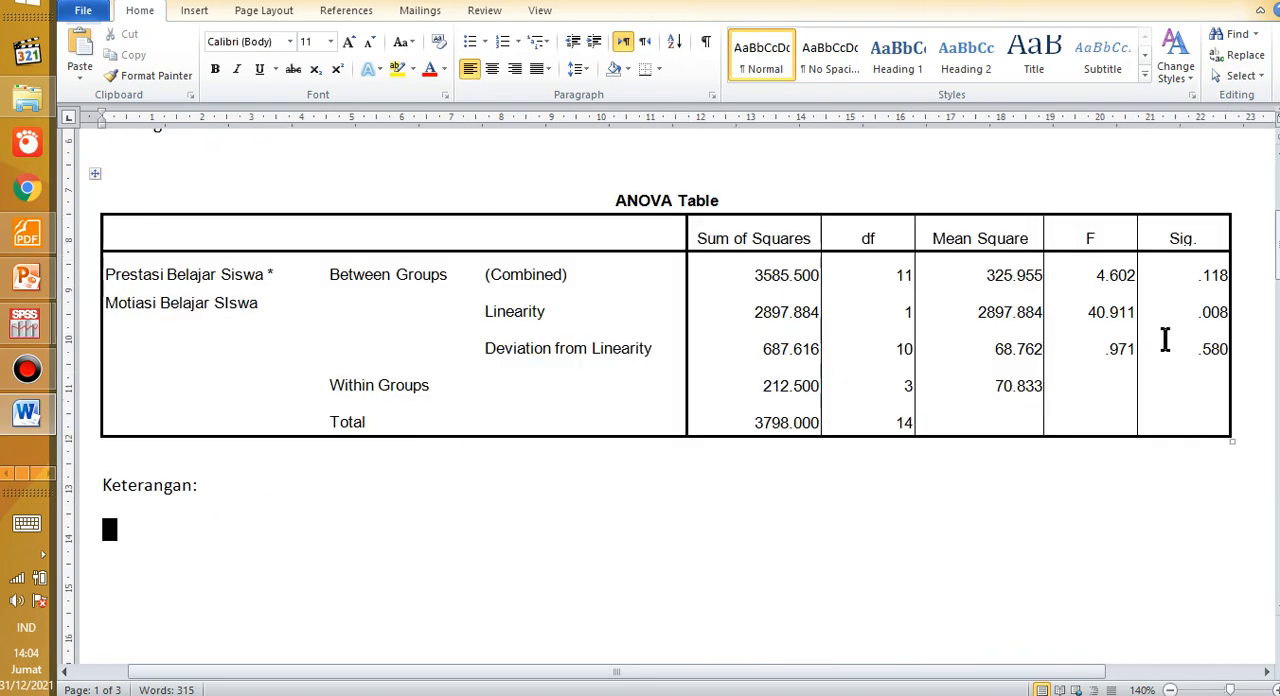
drag(1165, 342, 1218, 362)
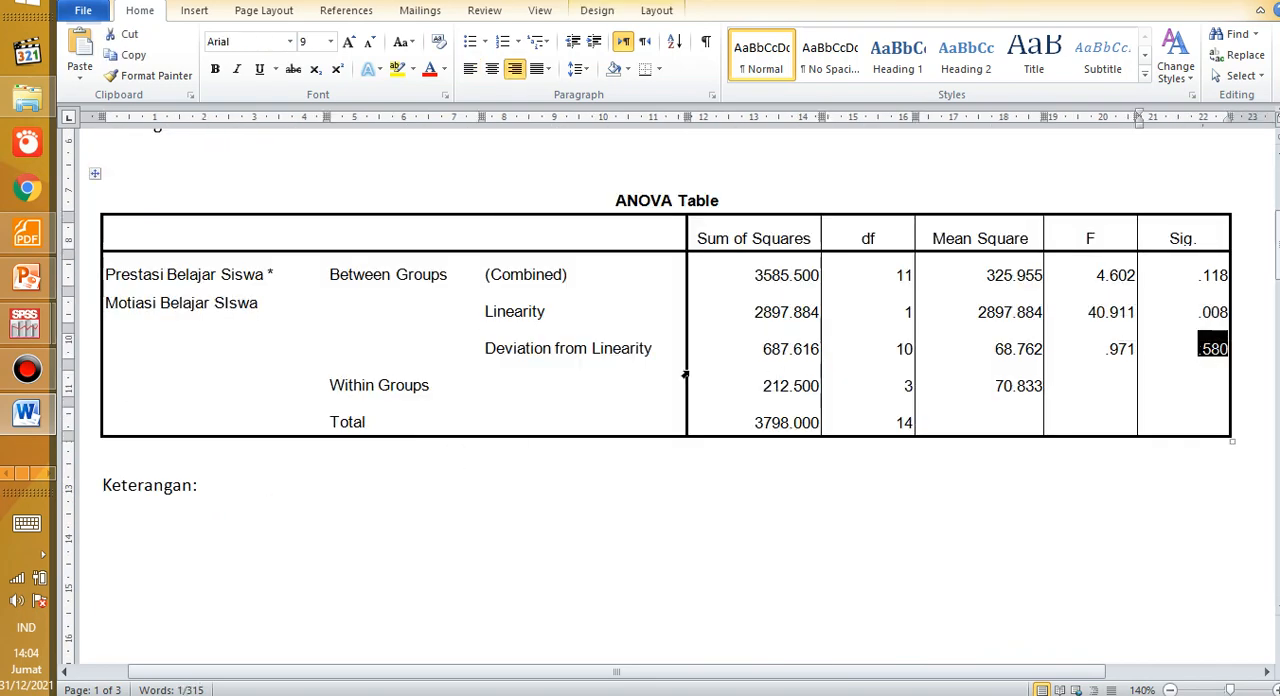
click(457, 500)
Step: Examine the Pearson Correlations table and the r_xy line beneath it
scroll(389, 443, down, 9)
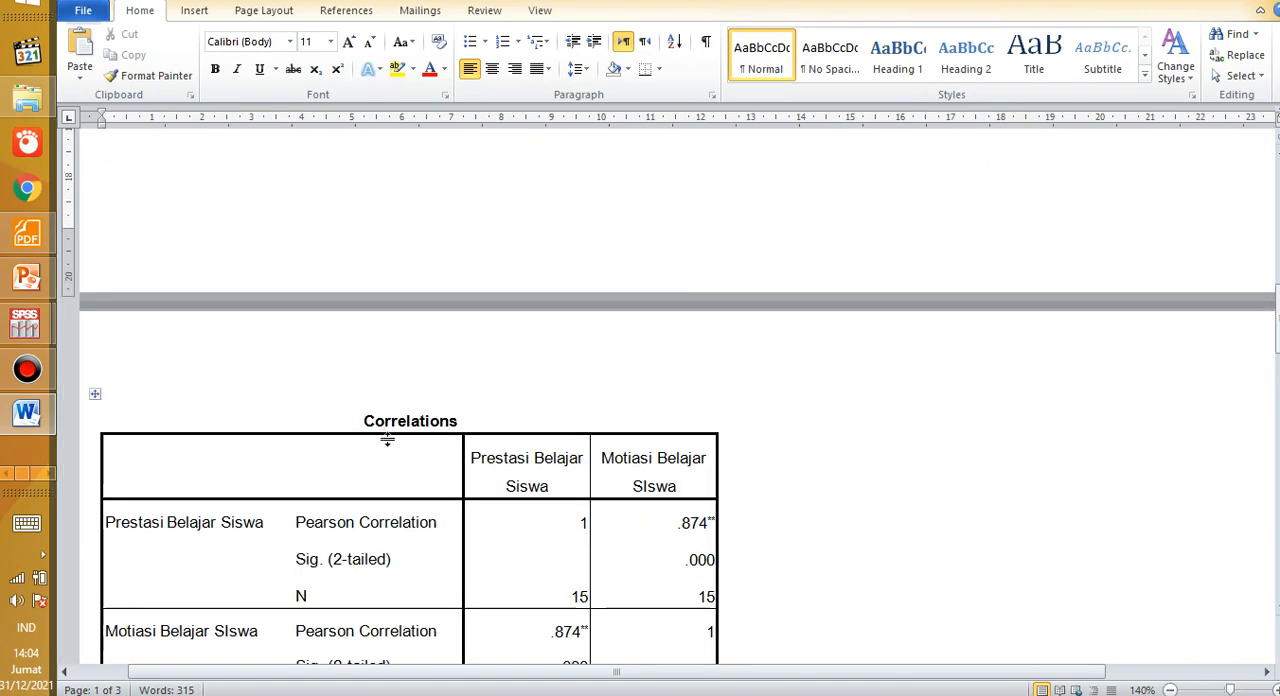
scroll(387, 440, down, 3)
drag(179, 275, 597, 535)
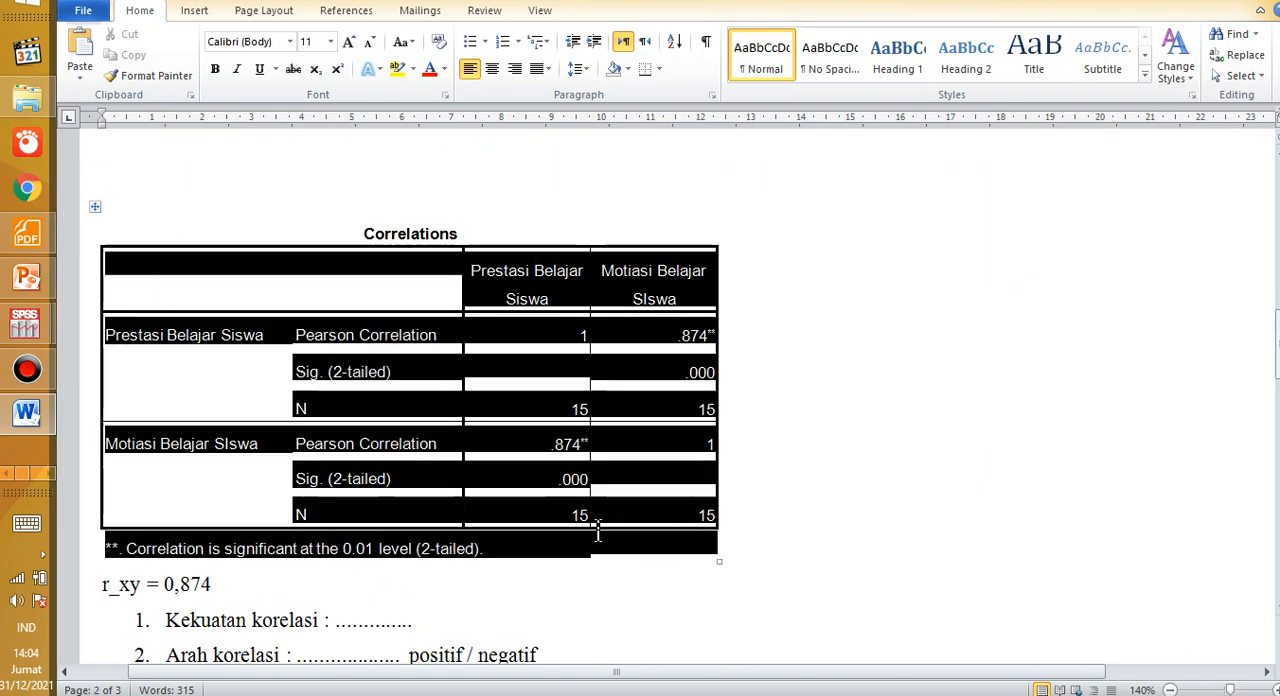
scroll(560, 520, down, 3)
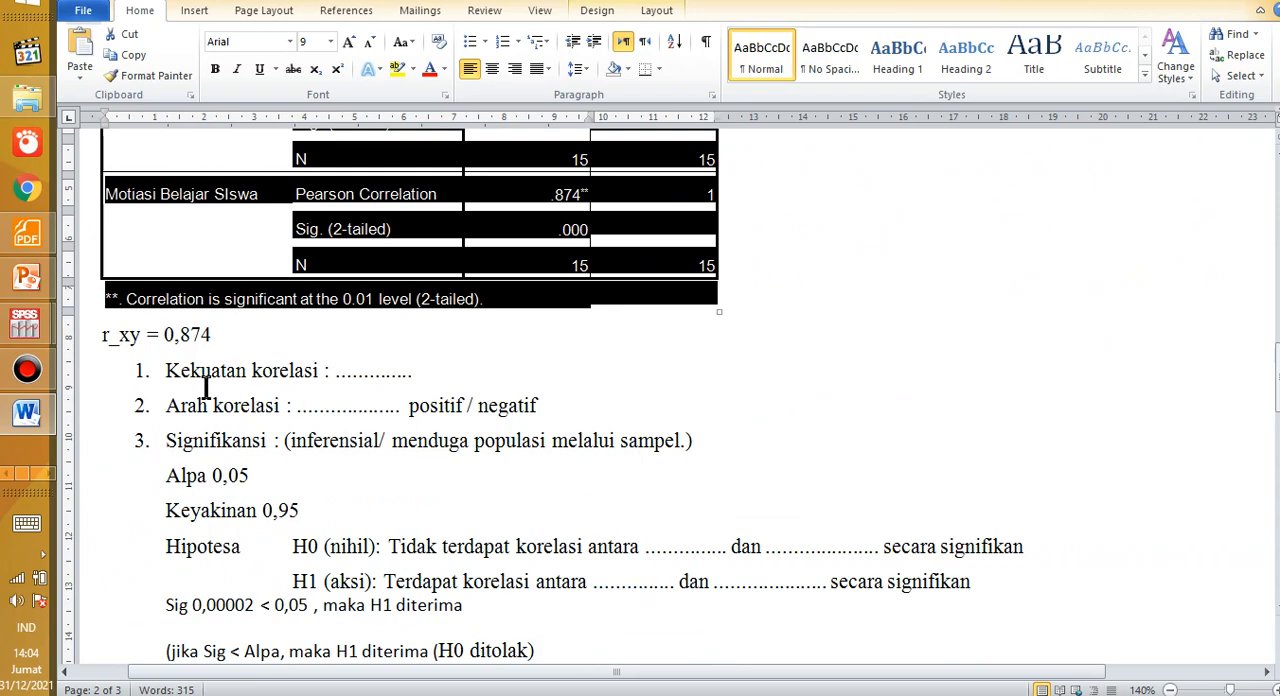
Step: Read the Pearson interpretation points on Kekuatan korelasi, Arah korelasi and Signifikansi, through the H0 and H1 hypotheses
drag(169, 368, 270, 417)
drag(275, 467, 266, 466)
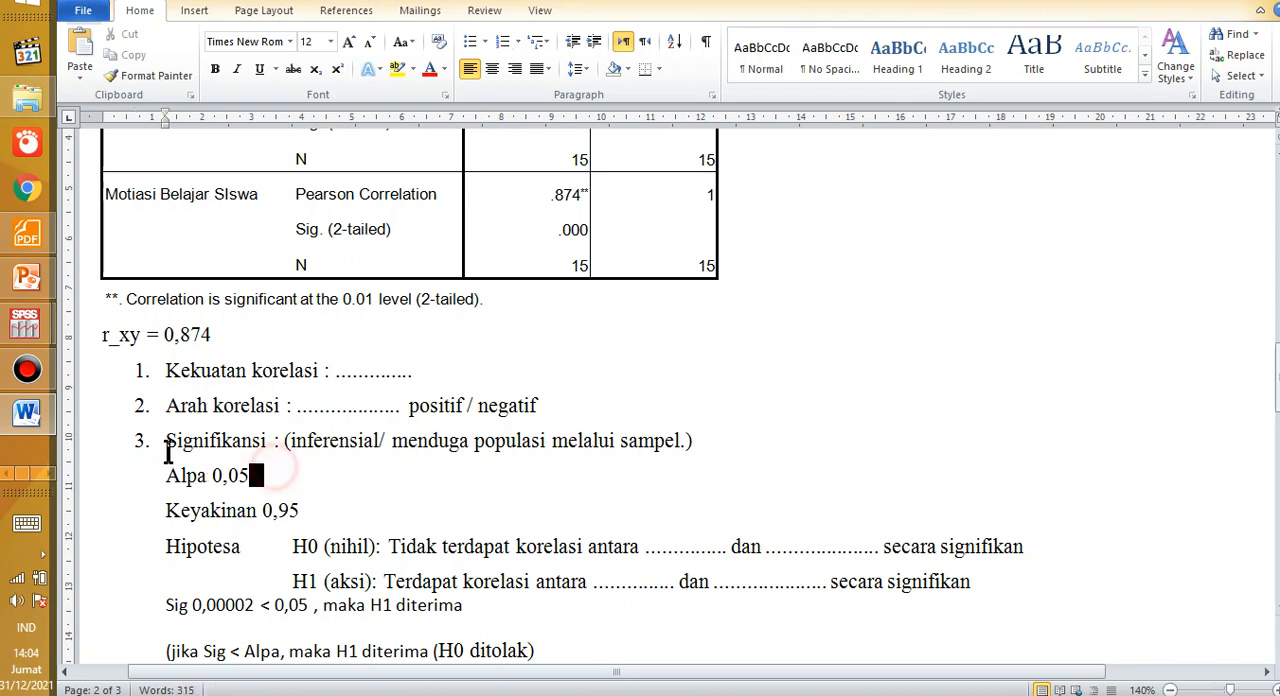
drag(168, 445, 243, 463)
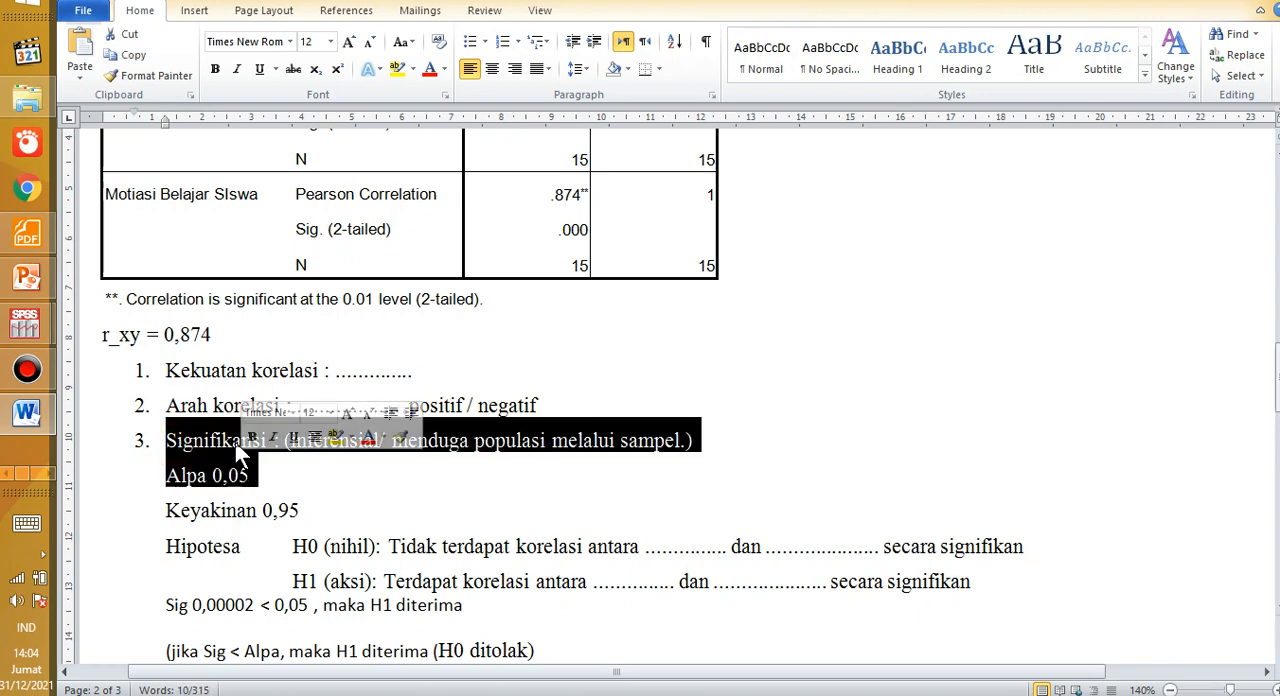
click(248, 440)
click(342, 460)
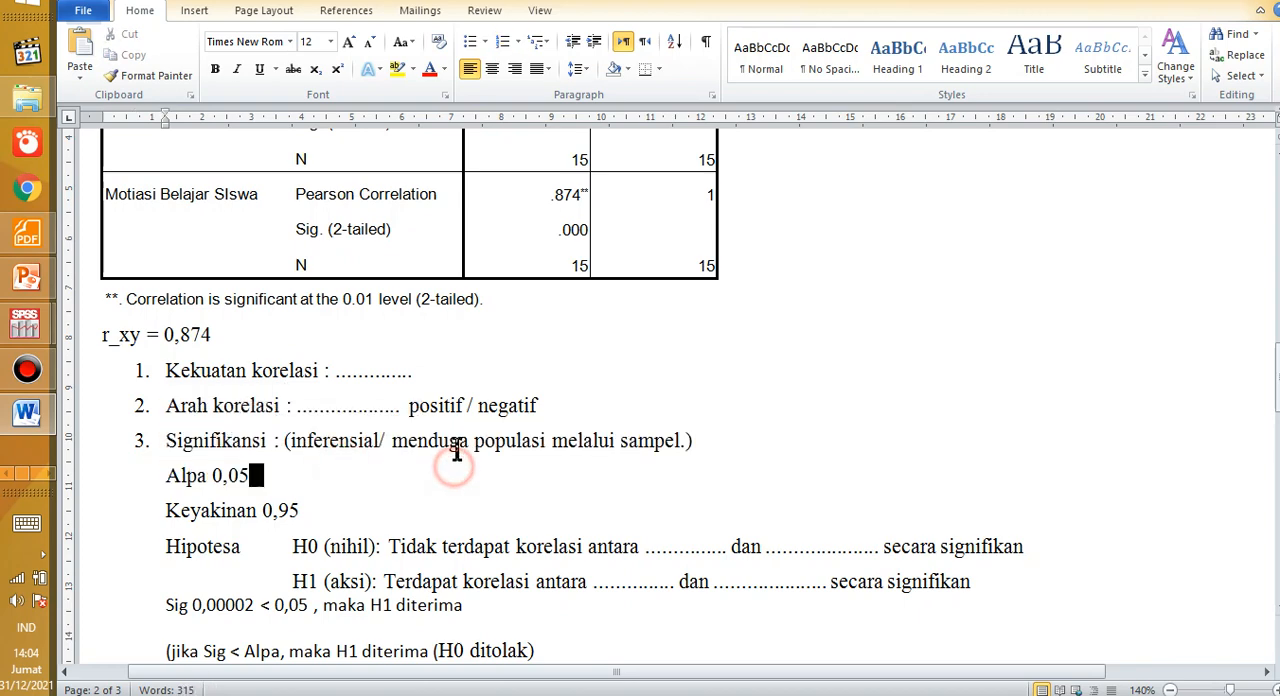
drag(451, 449, 540, 468)
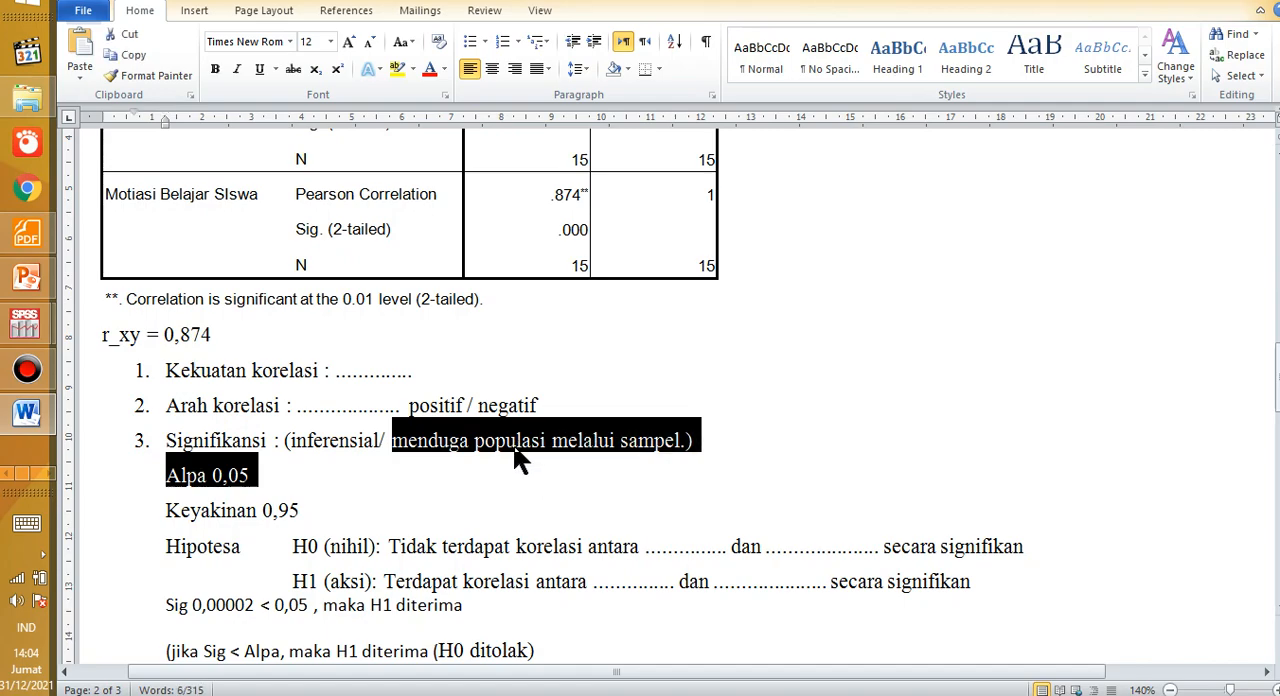
click(494, 451)
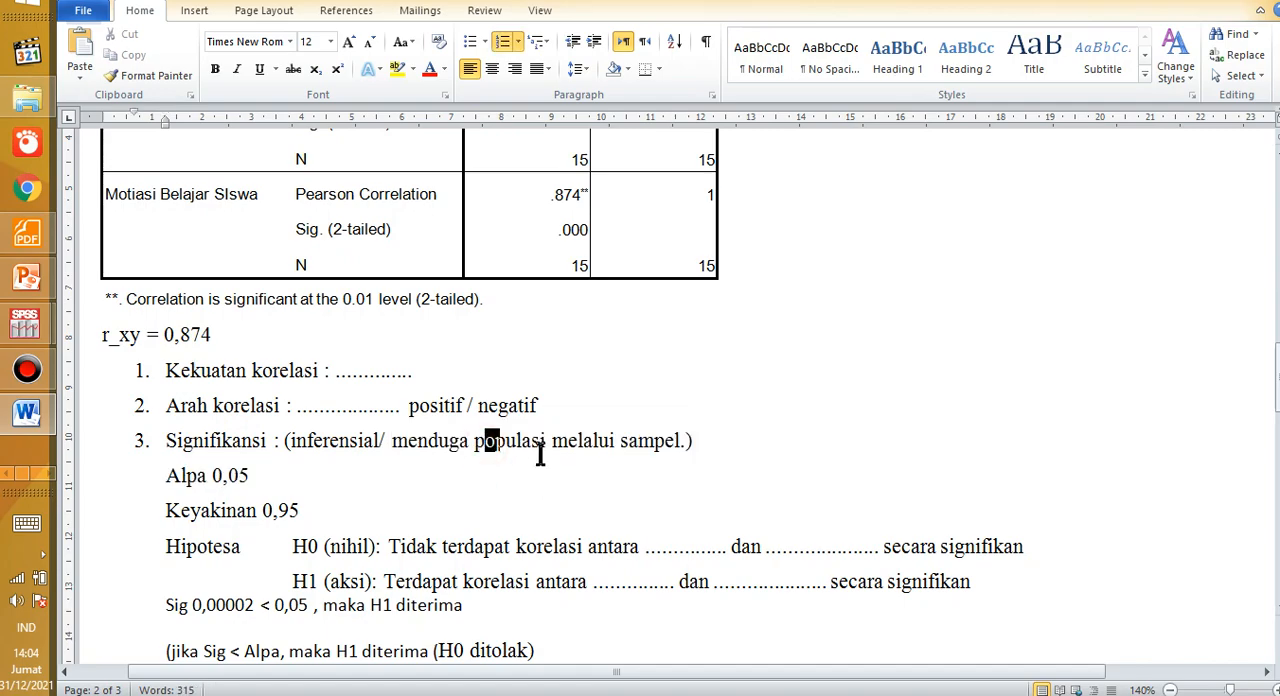
scroll(454, 440, down, 3)
scroll(454, 440, down, 3)
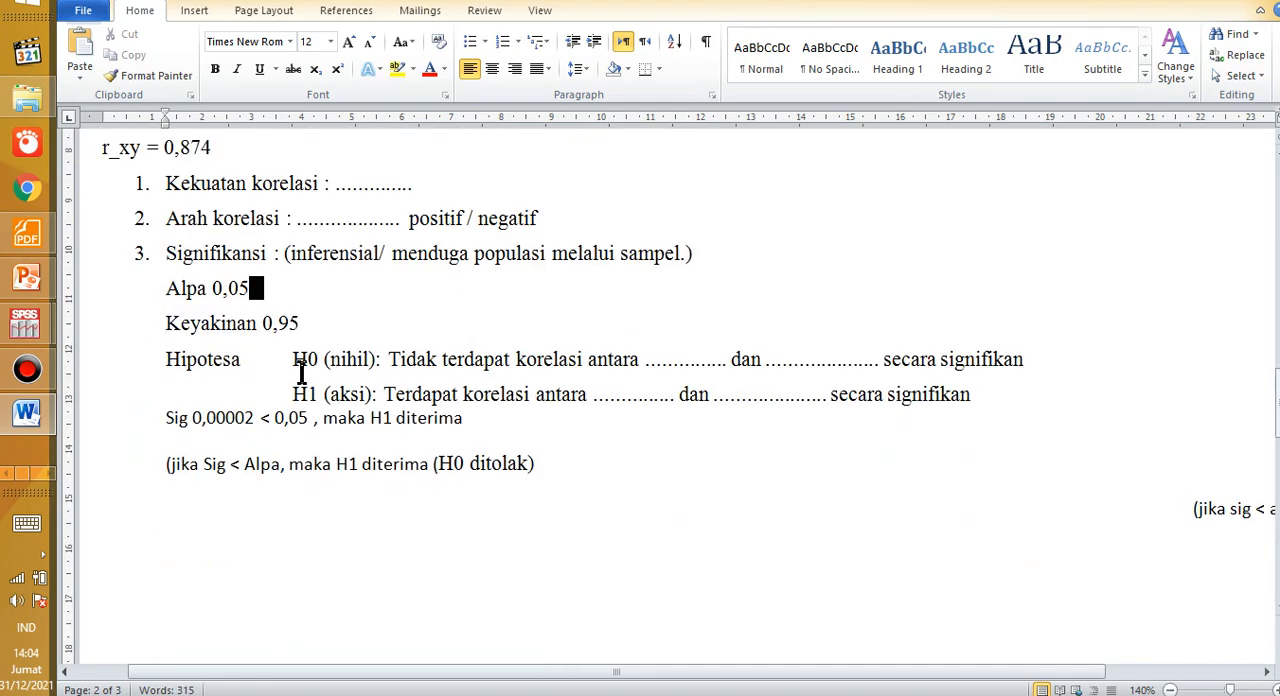
Step: Go back to the beginning of the notes and recap the Tests of Normality table with its footnotes
scroll(298, 370, up, 8)
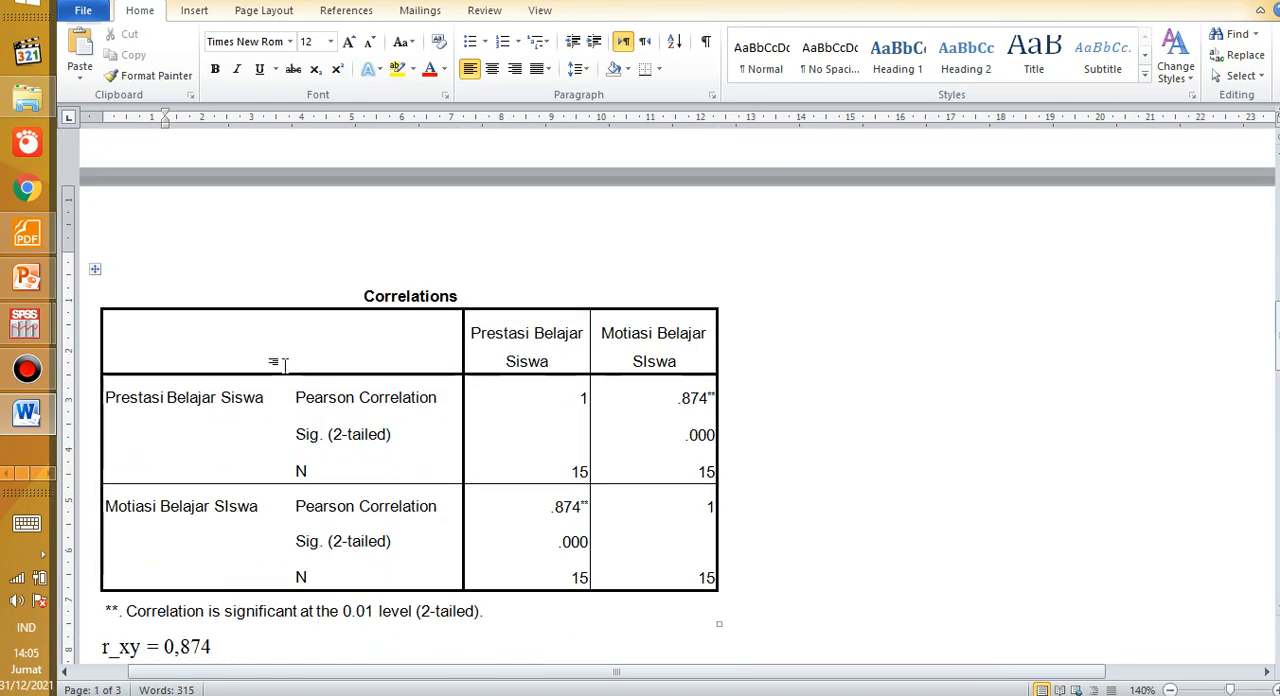
scroll(283, 363, up, 15)
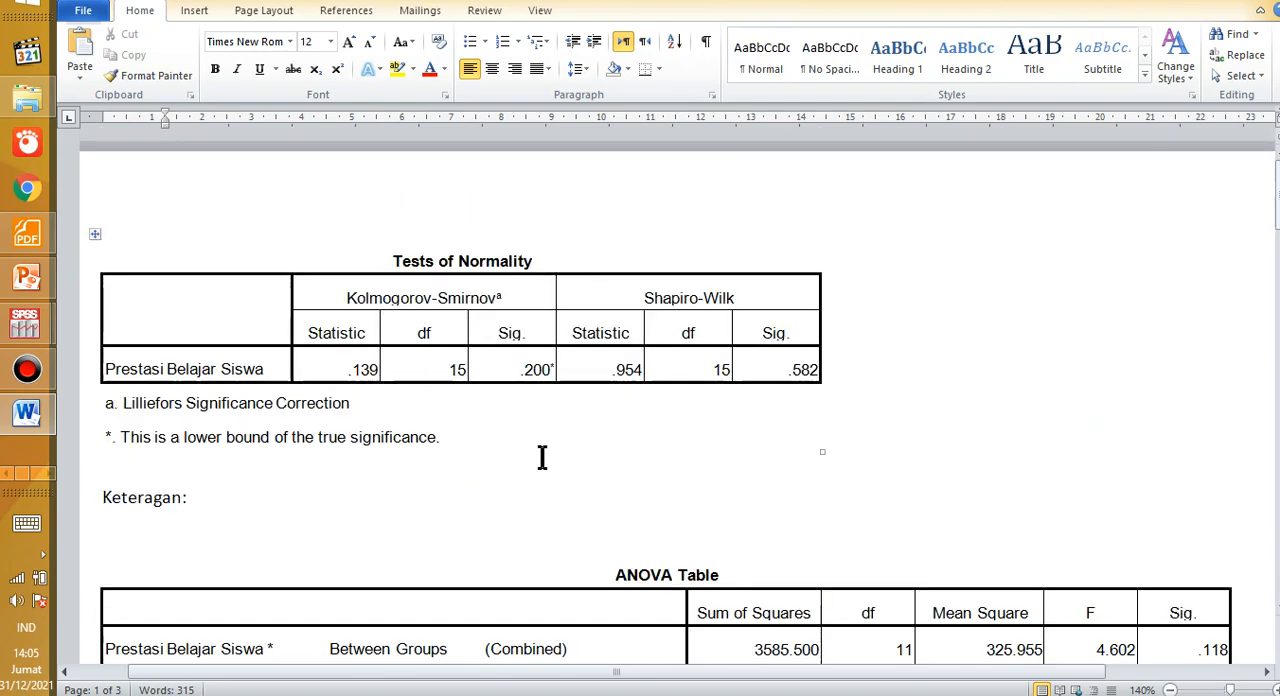
scroll(640, 397, down, 1)
scroll(640, 397, up, 1)
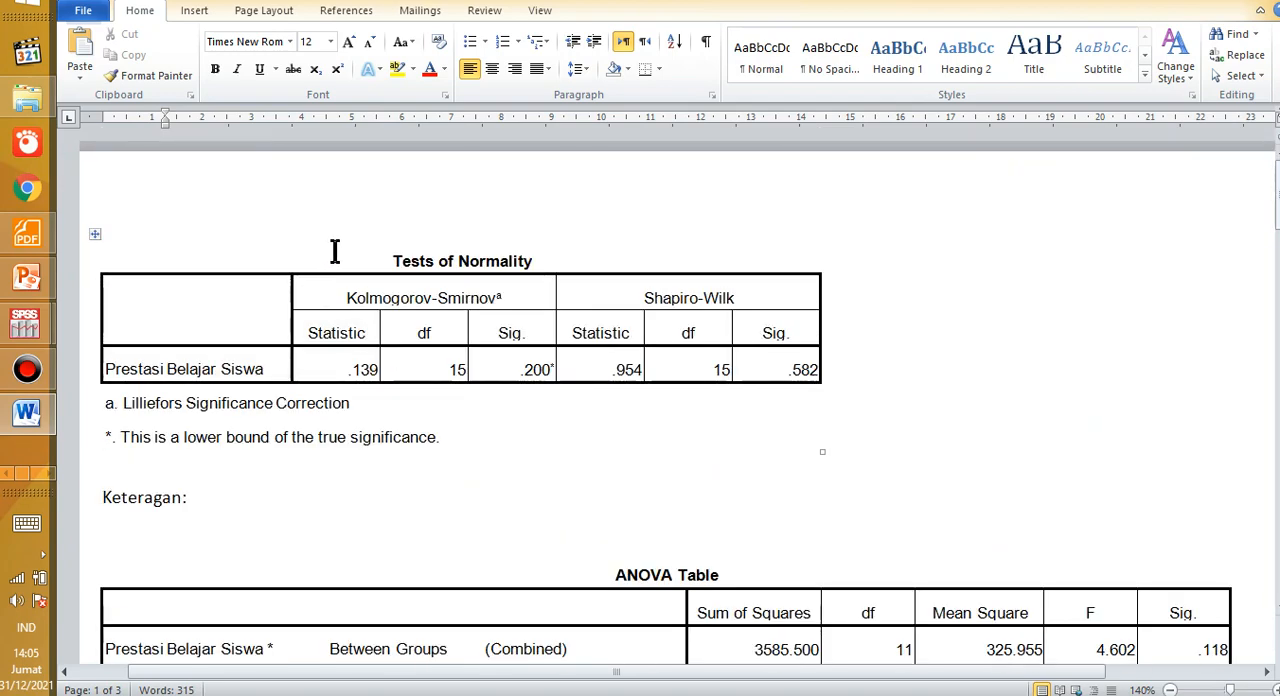
drag(334, 251, 610, 427)
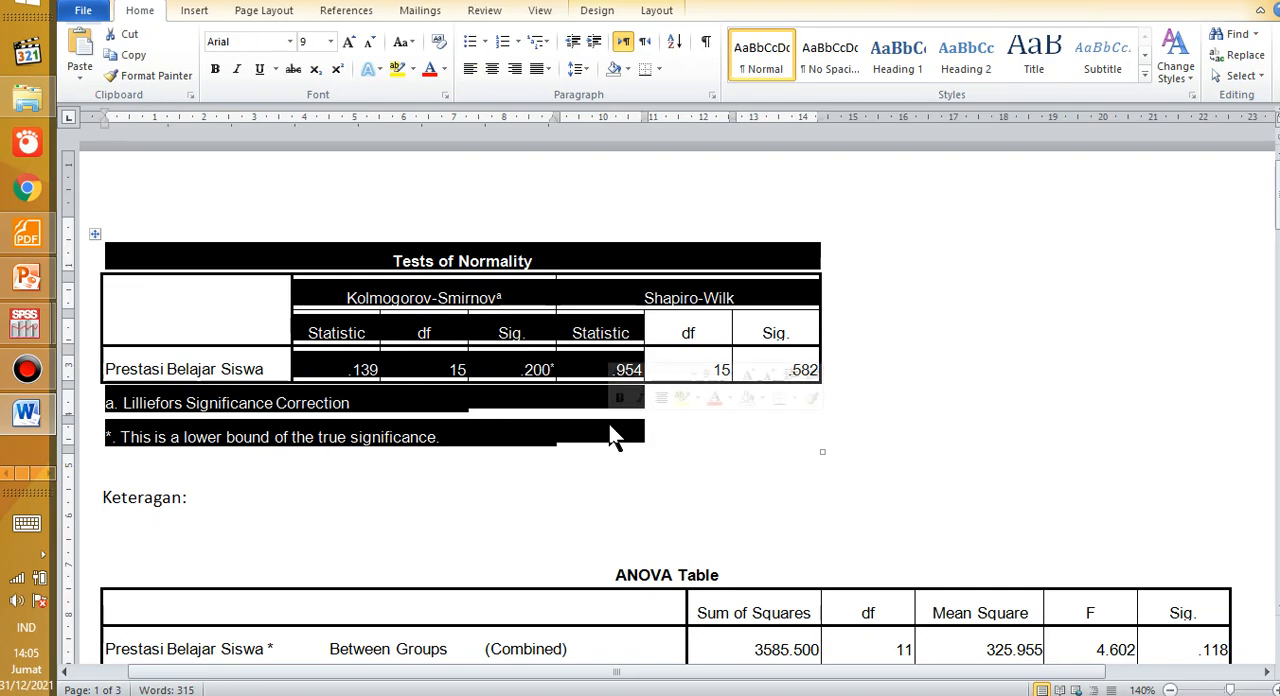
drag(613, 437, 391, 466)
click(337, 486)
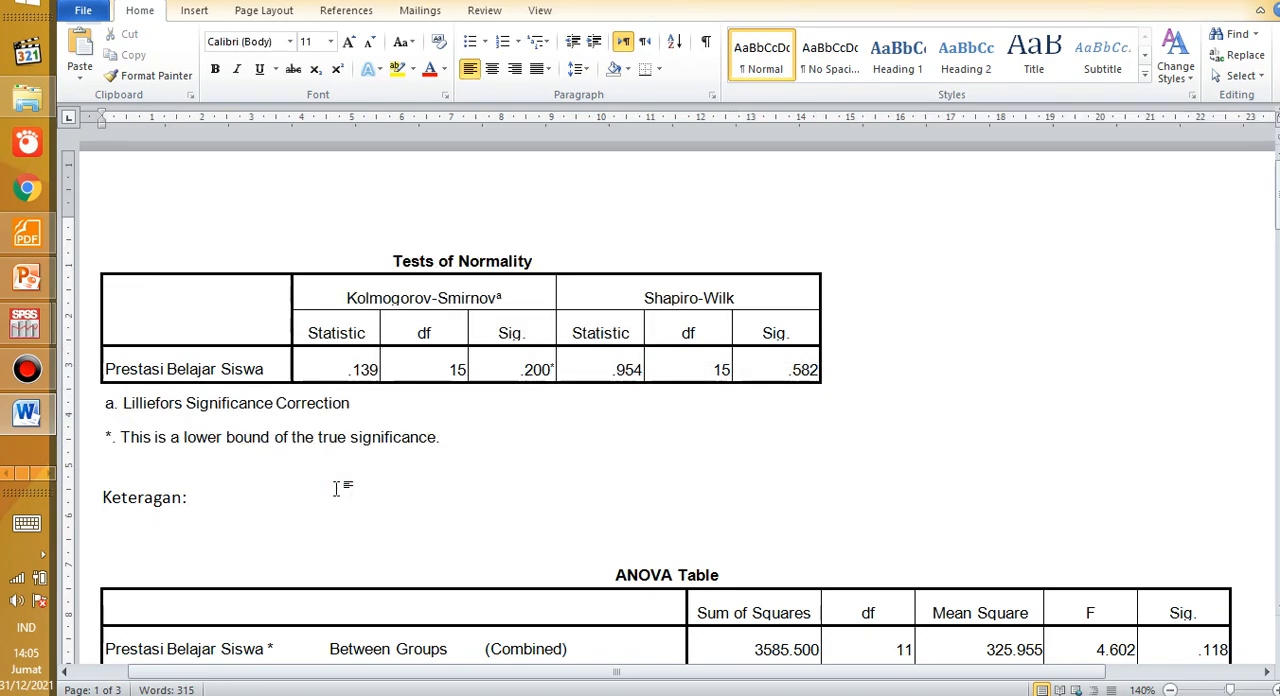
Step: Recap the ANOVA Table with its "Keterangan:" line and move on to the Pearson Correlations table
scroll(336, 489, down, 3)
drag(268, 382, 574, 490)
scroll(566, 472, down, 3)
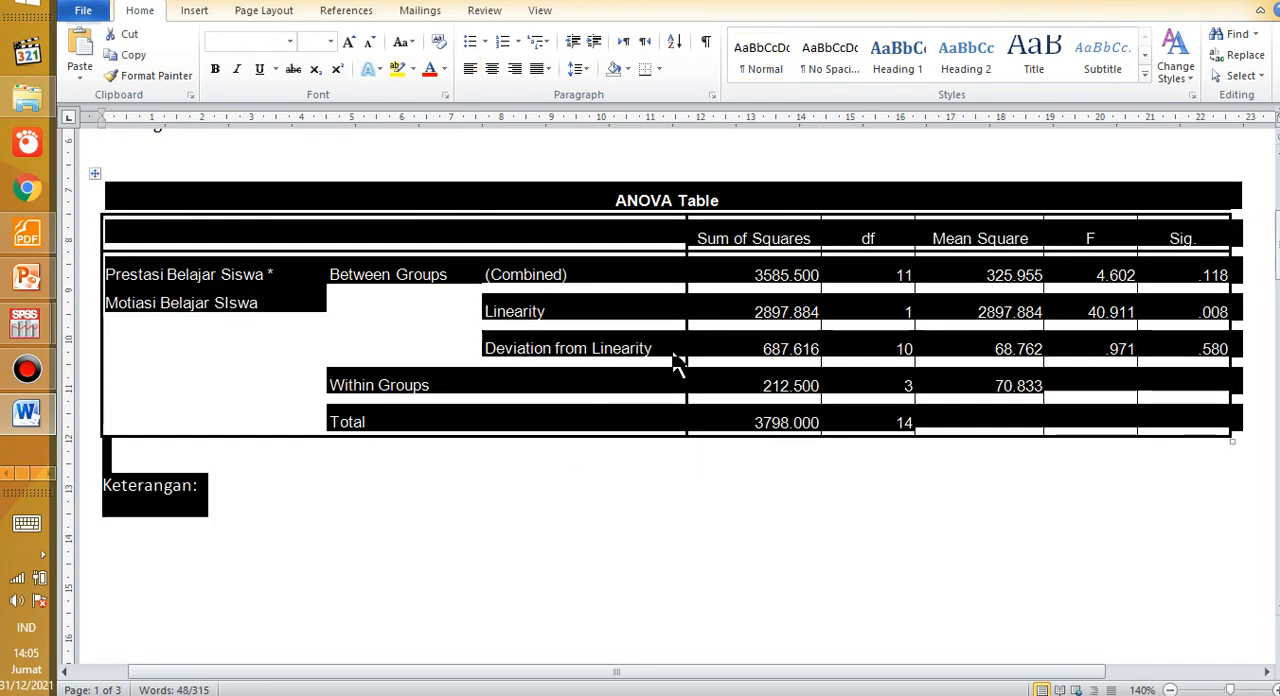
scroll(543, 418, down, 6)
scroll(544, 422, down, 3)
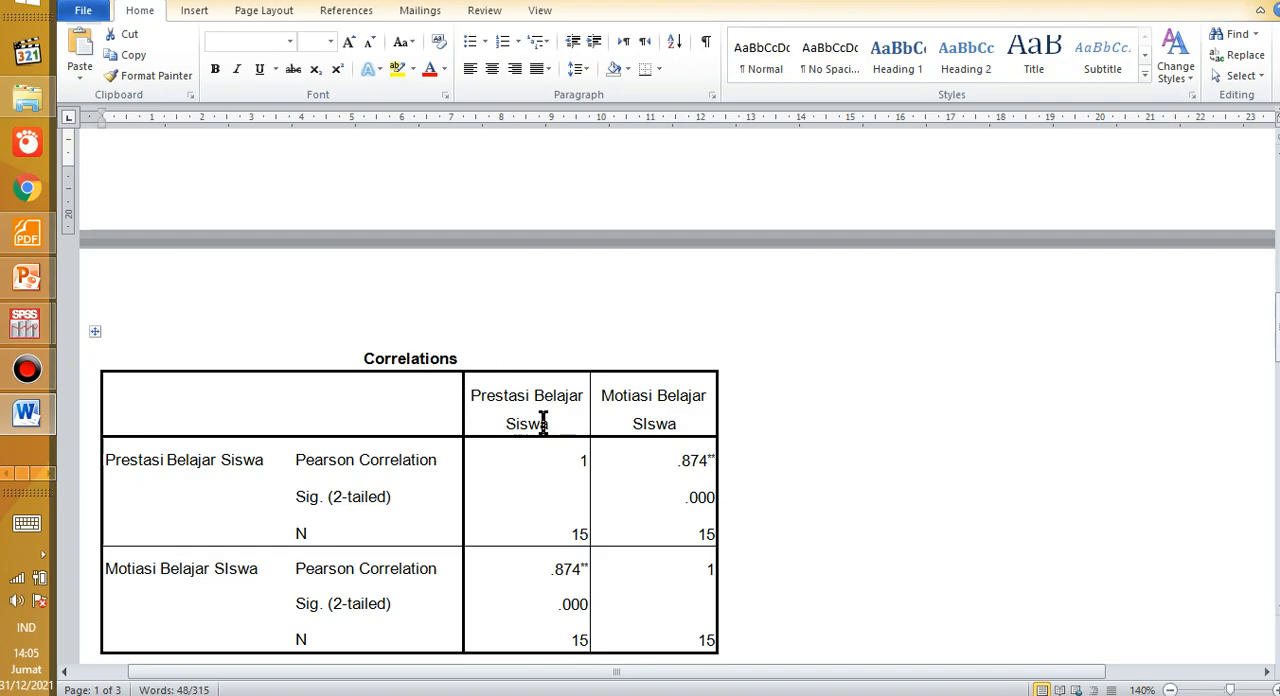
Step: Look ahead to the Spearman's rho Correlations table and return to the Tests of Normality table at the start of the notes
scroll(543, 422, down, 20)
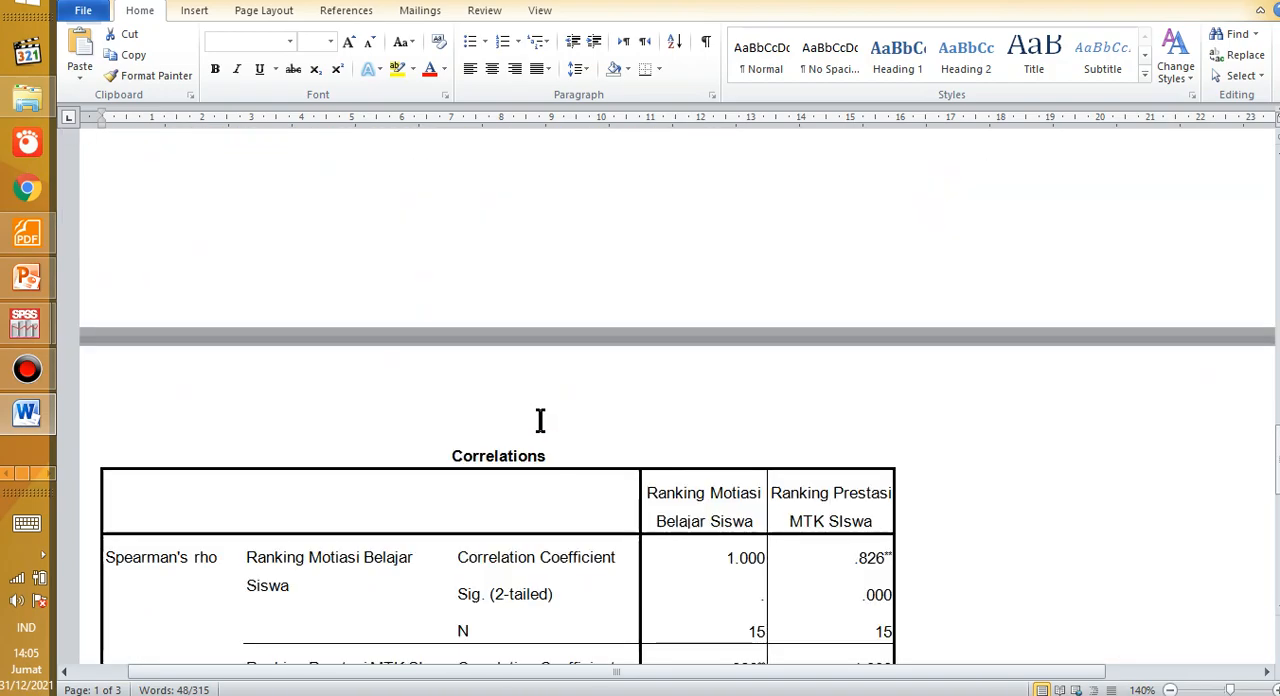
scroll(460, 470, up, 20)
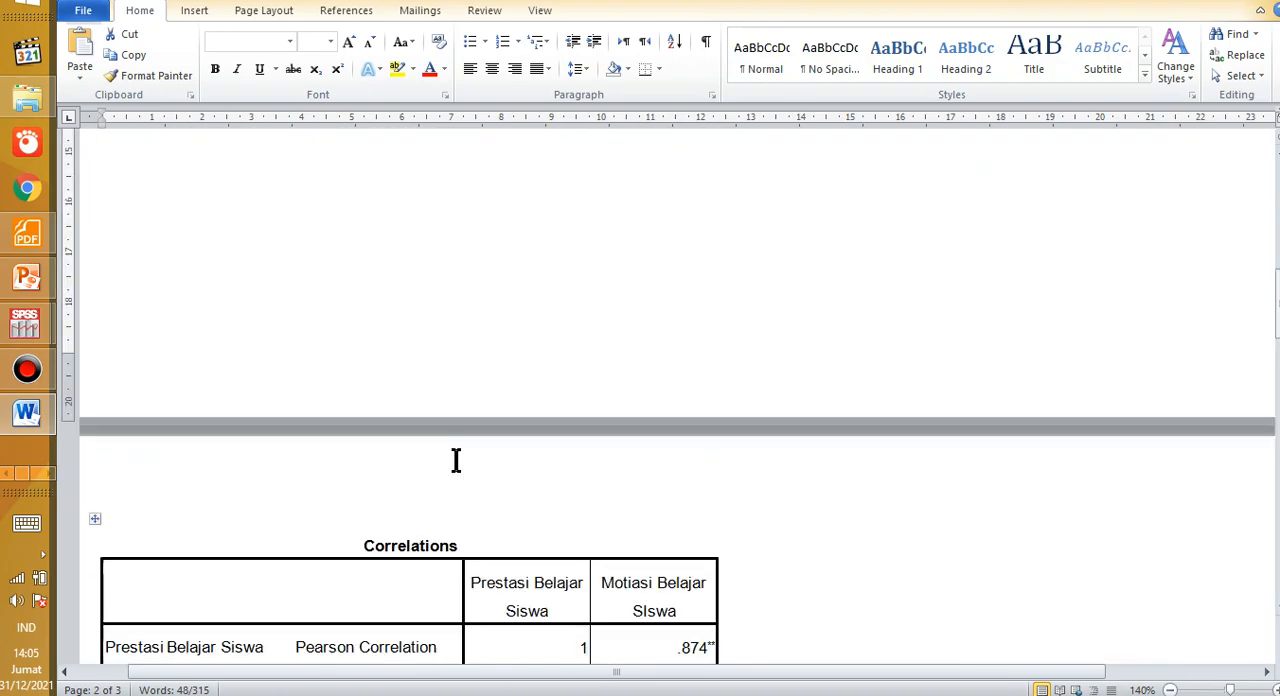
scroll(463, 440, up, 7)
click(471, 414)
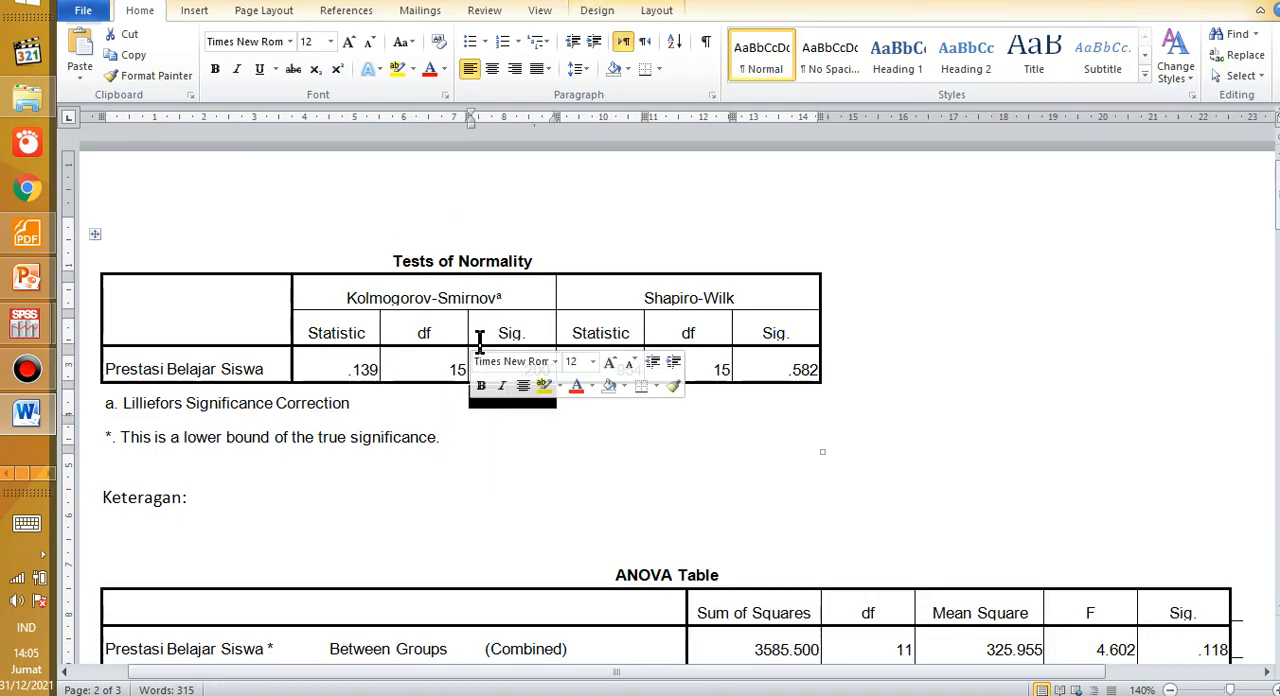
Step: Compare the Tests of Normality table with the ANOVA Table, going back and forth through their "Keteragan:" and "Keterangan:" lines
scroll(444, 312, down, 6)
click(407, 352)
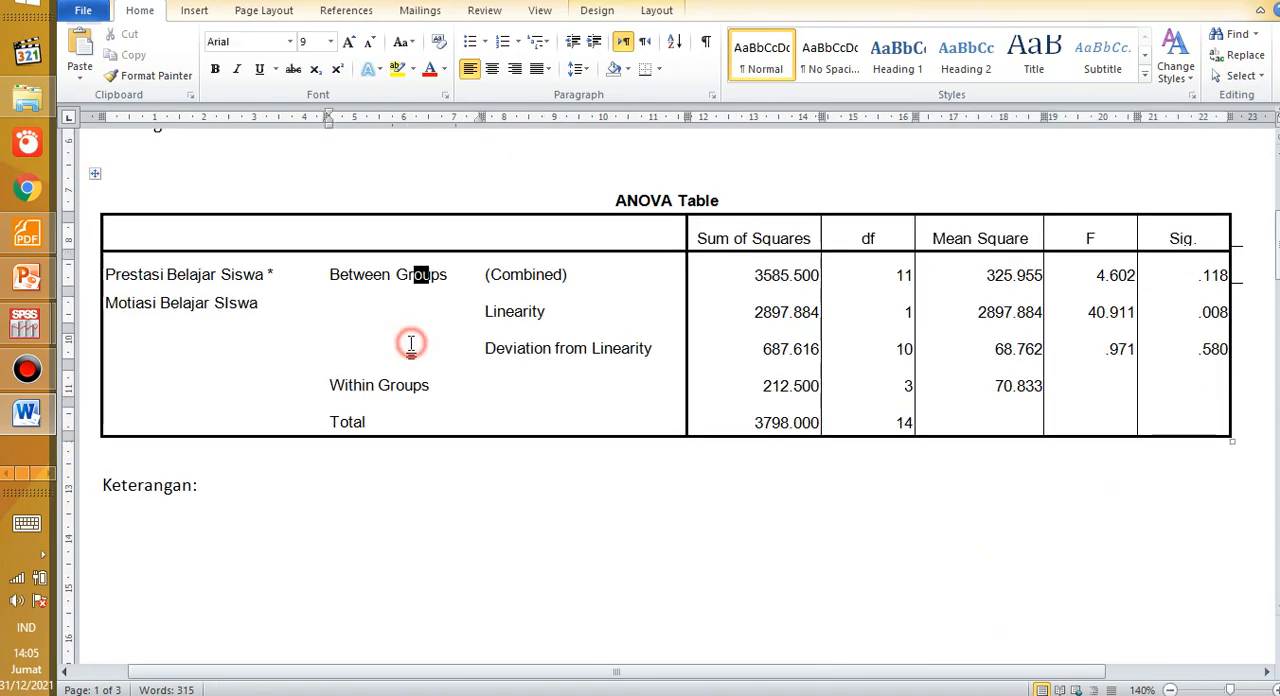
scroll(410, 343, up, 6)
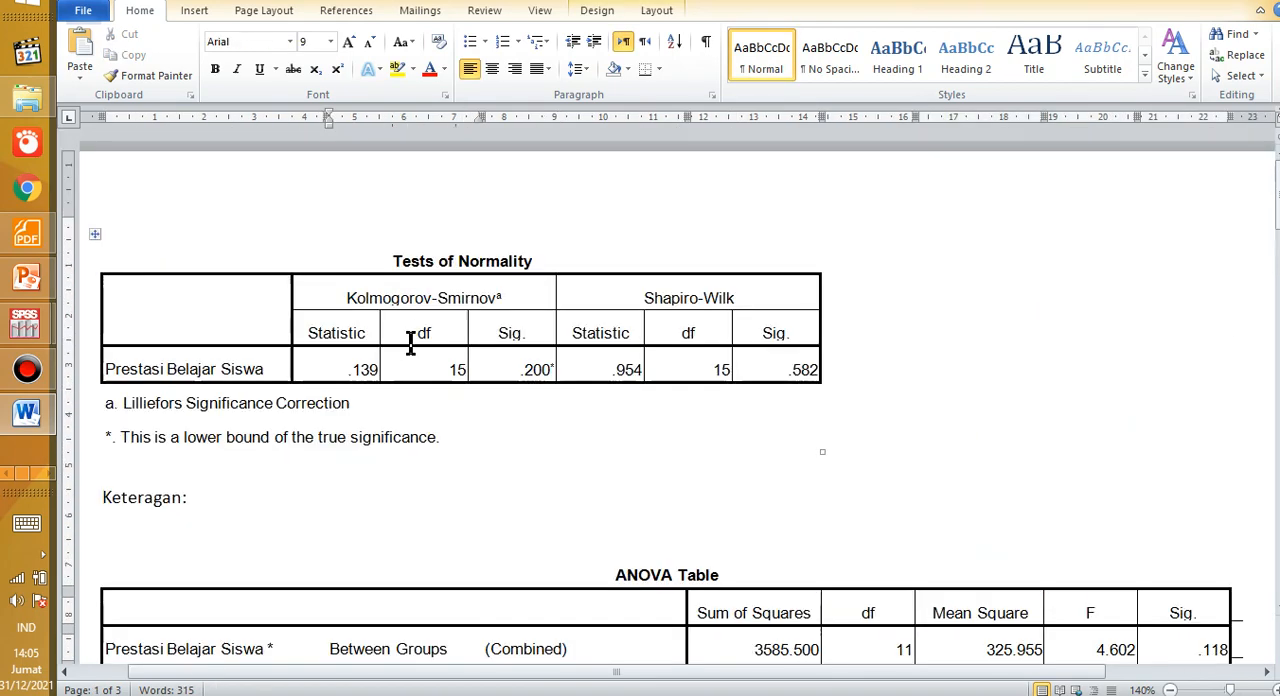
double_click(414, 338)
scroll(410, 343, down, 3)
scroll(411, 343, down, 2)
drag(429, 341, 411, 343)
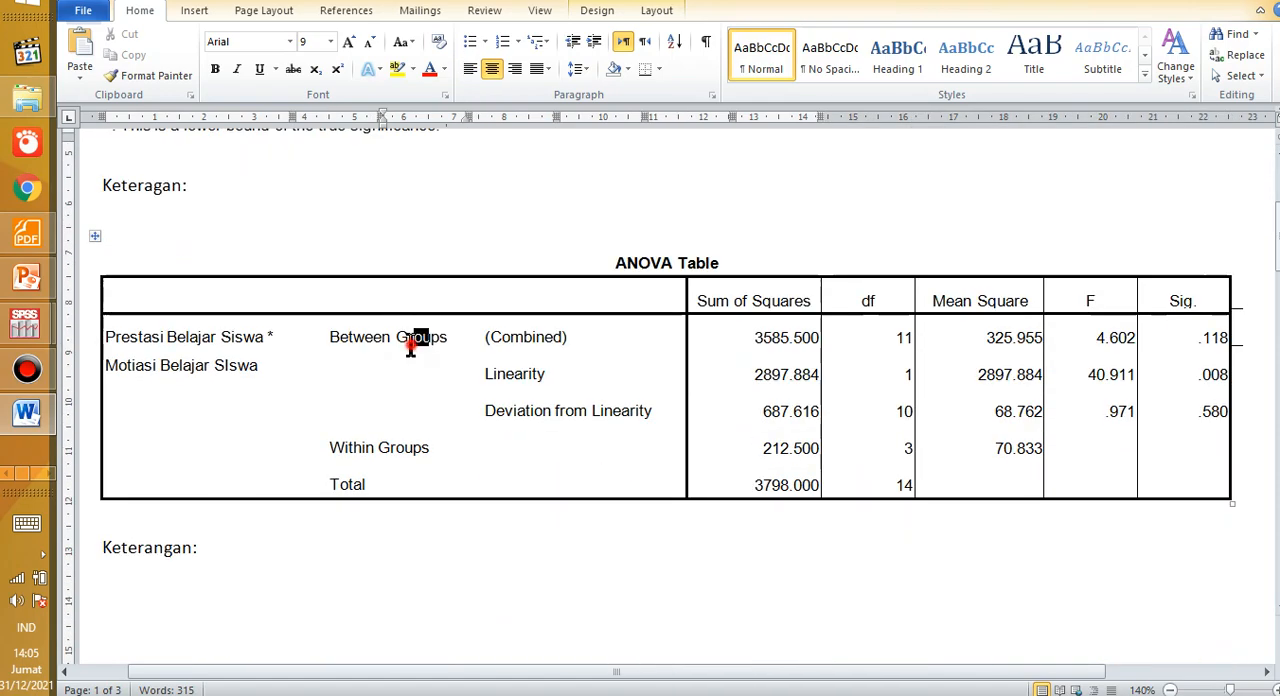
scroll(408, 342, up, 4)
click(404, 283)
scroll(402, 286, down, 2)
scroll(401, 288, down, 10)
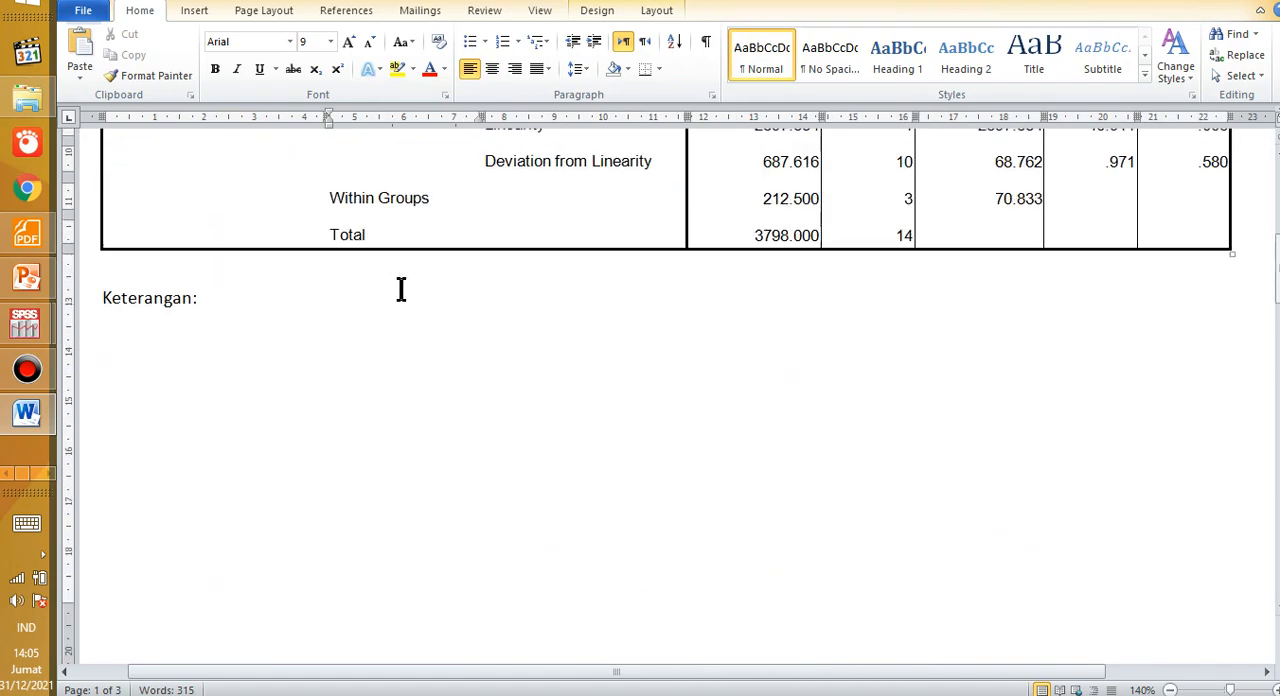
Step: Review the Pearson Correlations table and the interpretation points beneath it, down to the H1 decision lines
click(392, 335)
drag(390, 335, 405, 335)
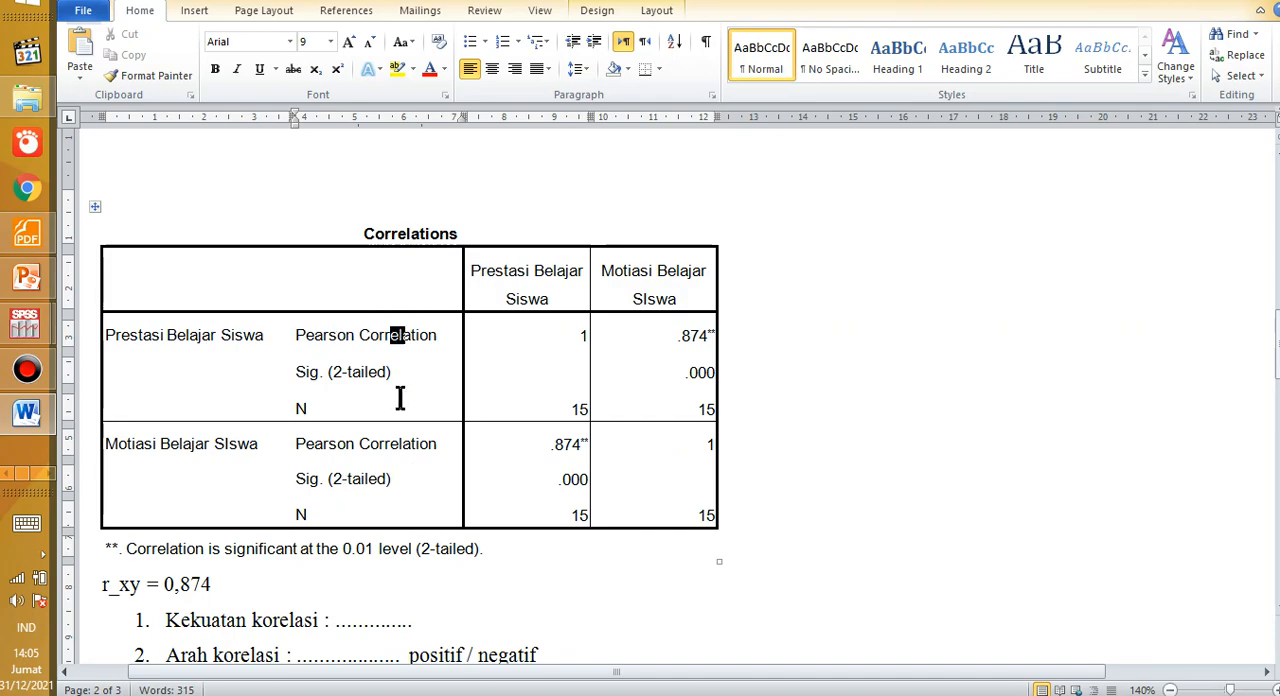
click(349, 265)
scroll(349, 268, down, 10)
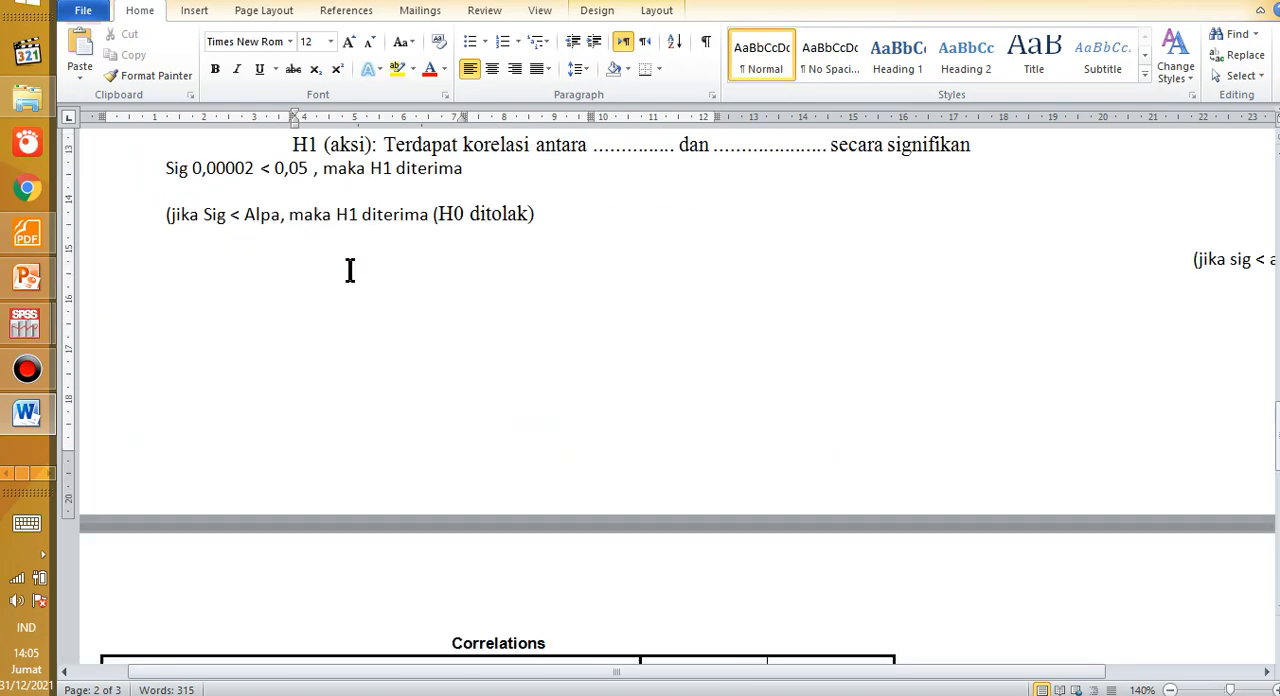
scroll(457, 450, up, 10)
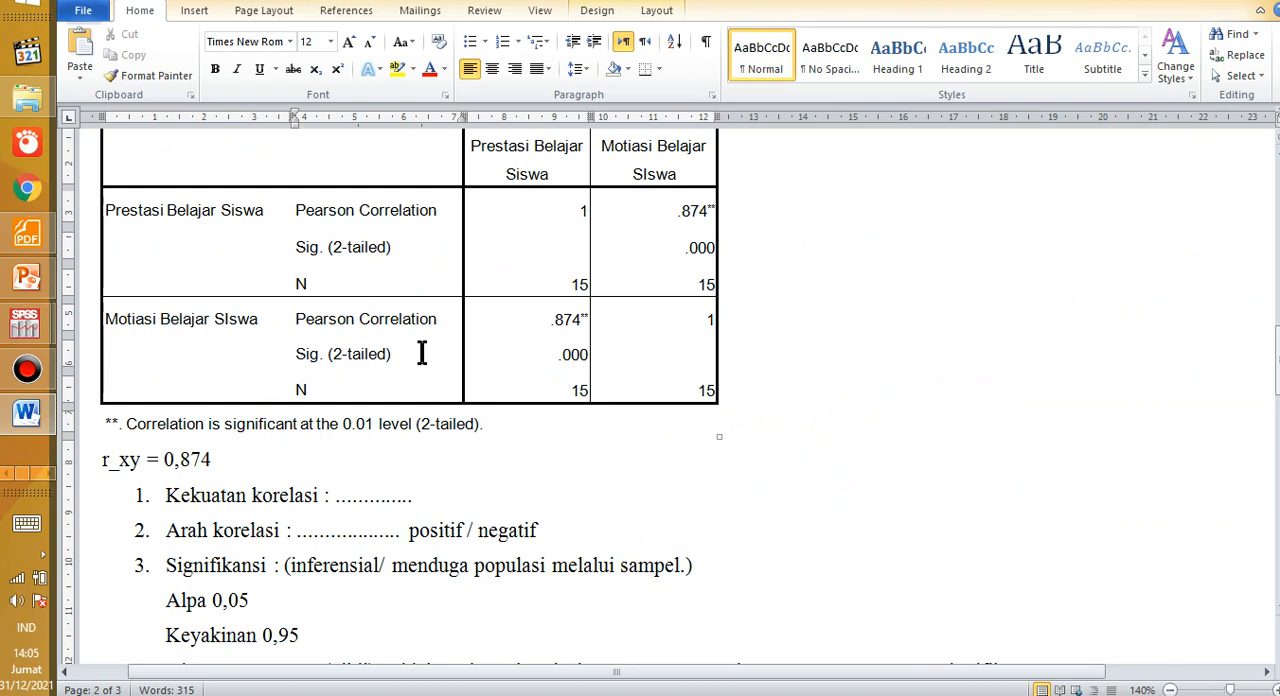
scroll(421, 352, up, 3)
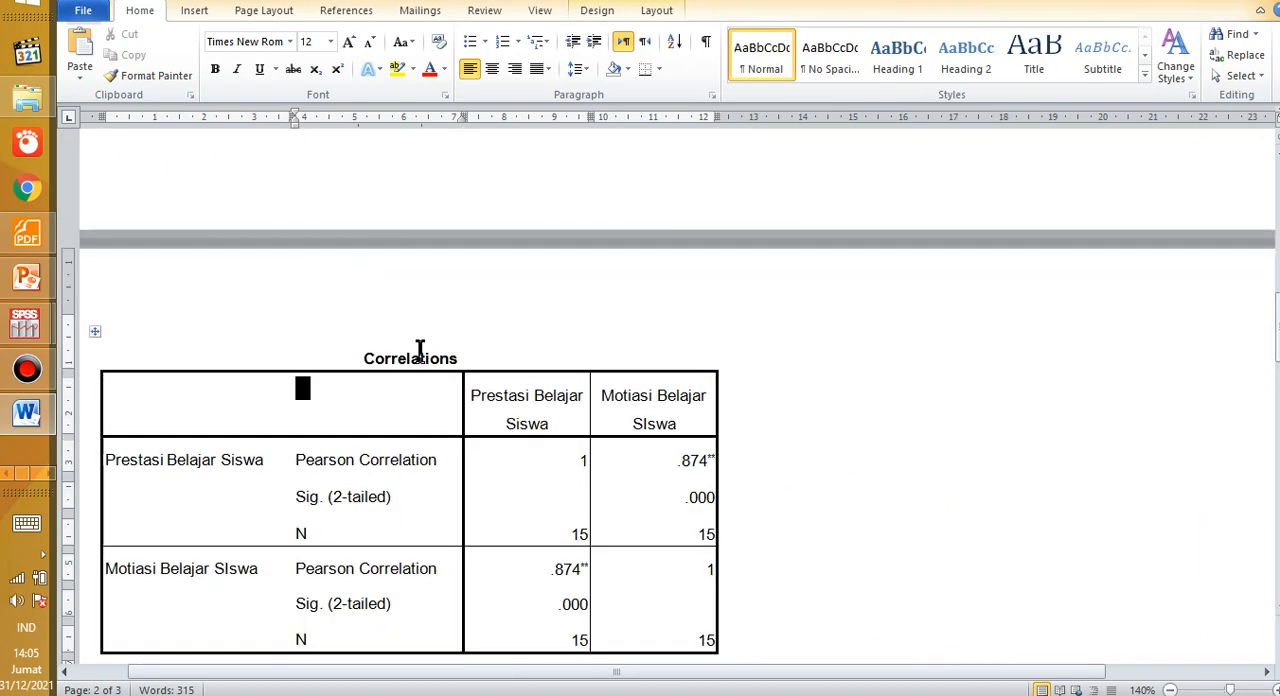
Step: Revisit the Tests of Normality table on the first page and the ANOVA Table below it
scroll(420, 350, up, 12)
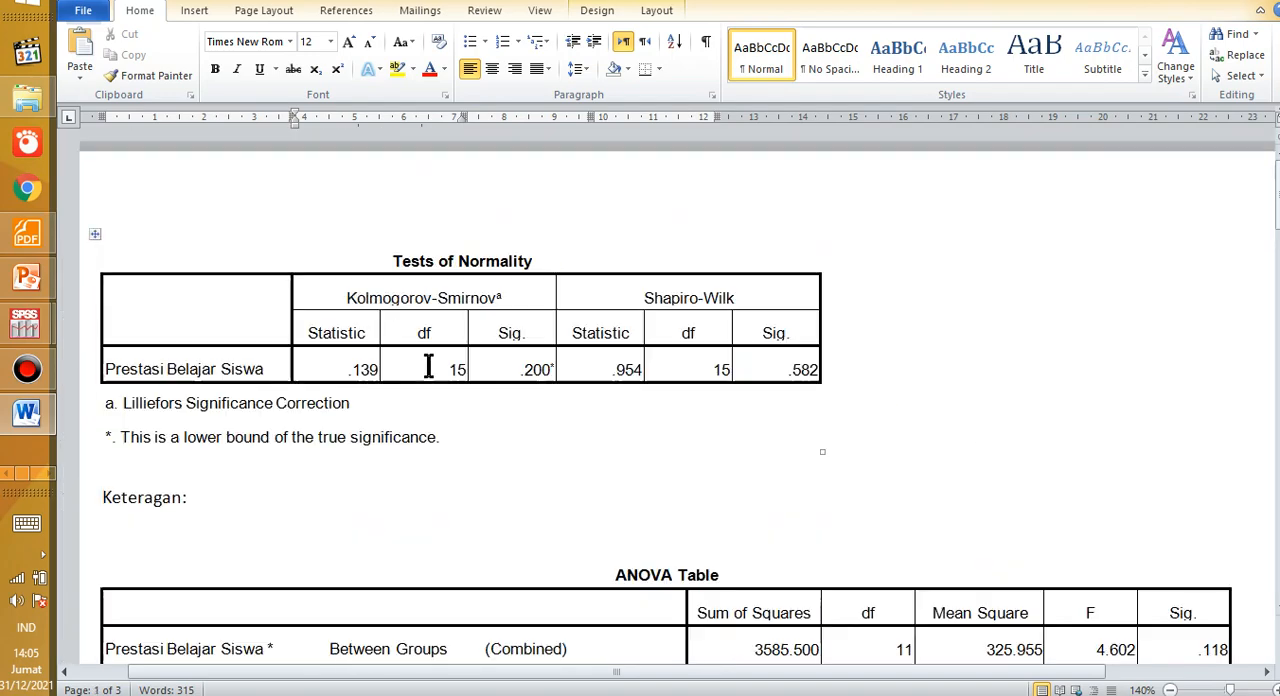
click(334, 290)
scroll(363, 362, down, 5)
click(362, 366)
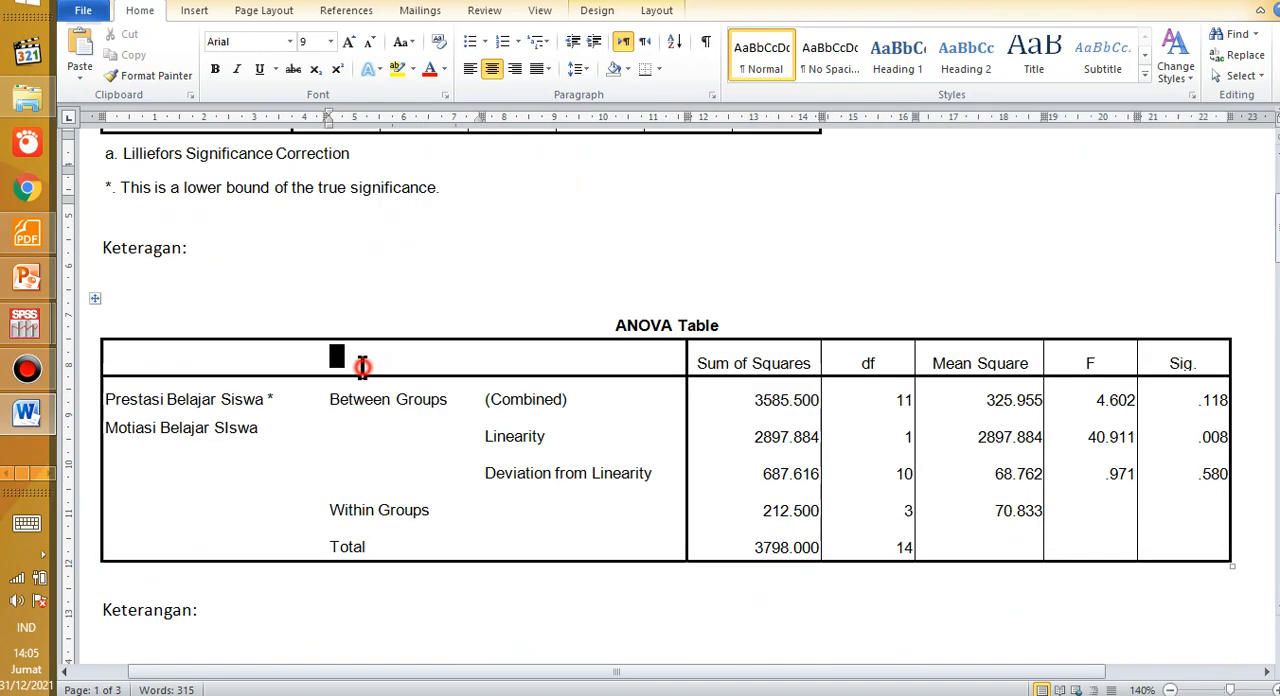
scroll(362, 366, up, 3)
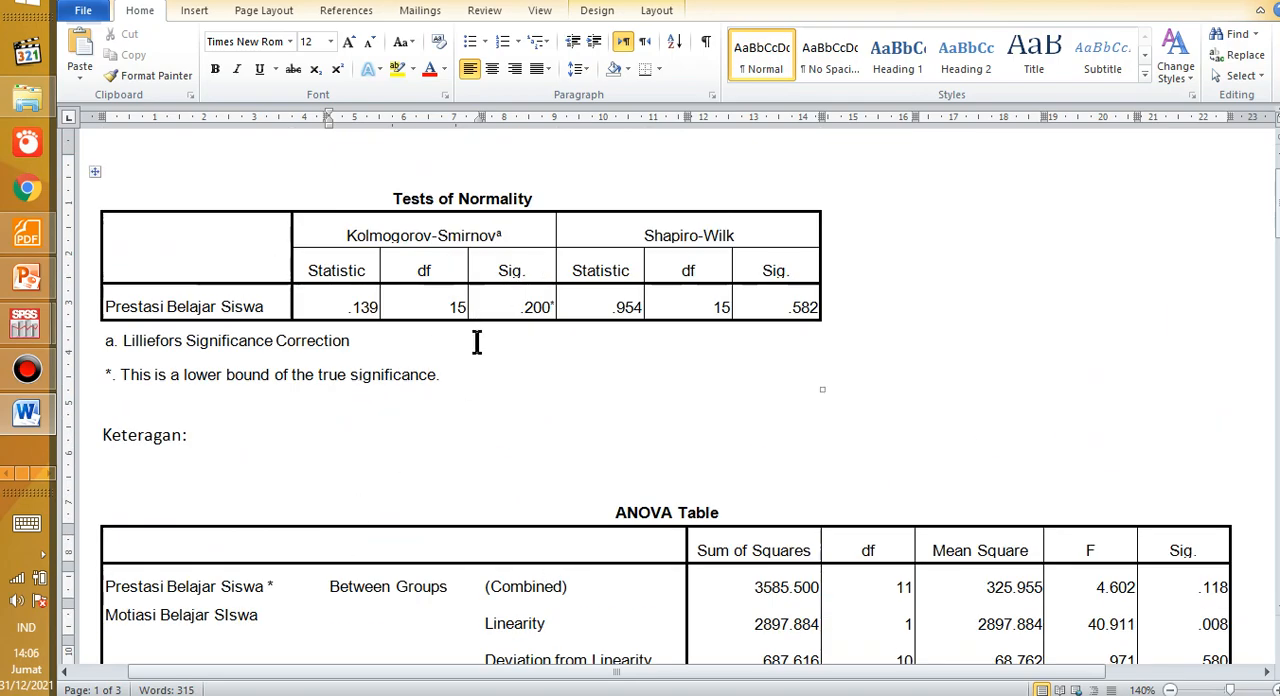
scroll(446, 480, down, 5)
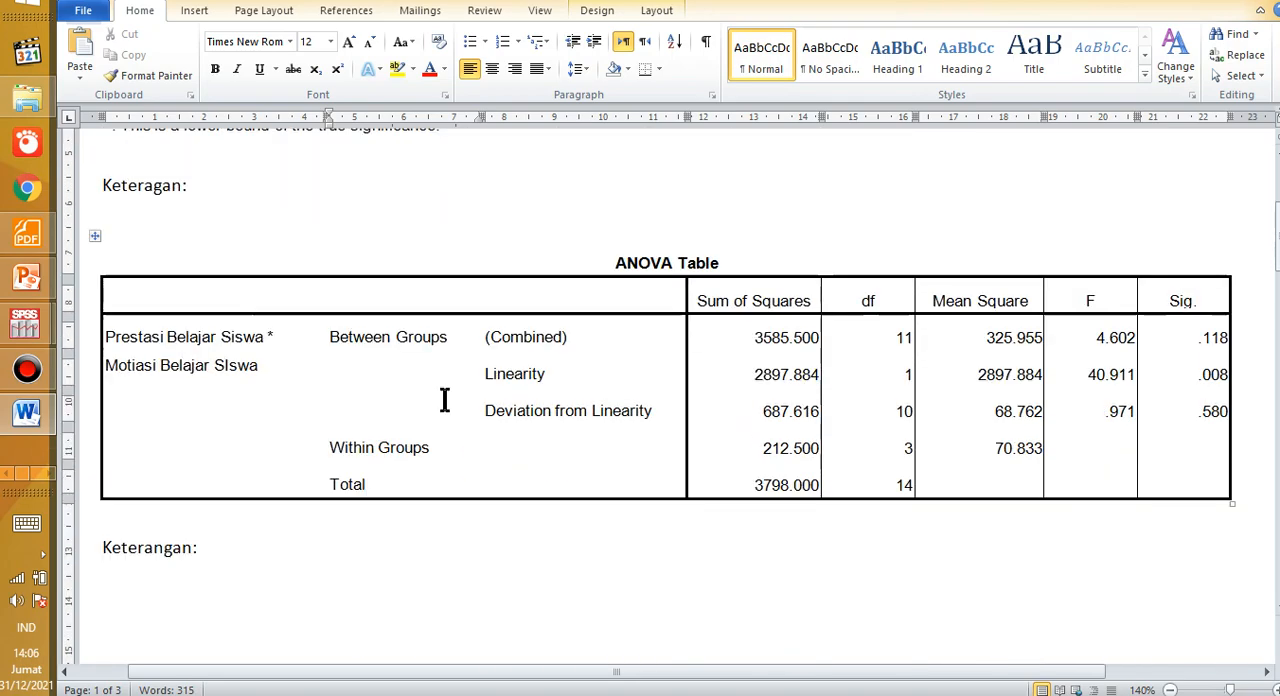
Step: Pass over the Pearson notes and highlight the Spearman's rho Correlations table together with its significance footnote
scroll(374, 294, down, 10)
scroll(374, 294, down, 15)
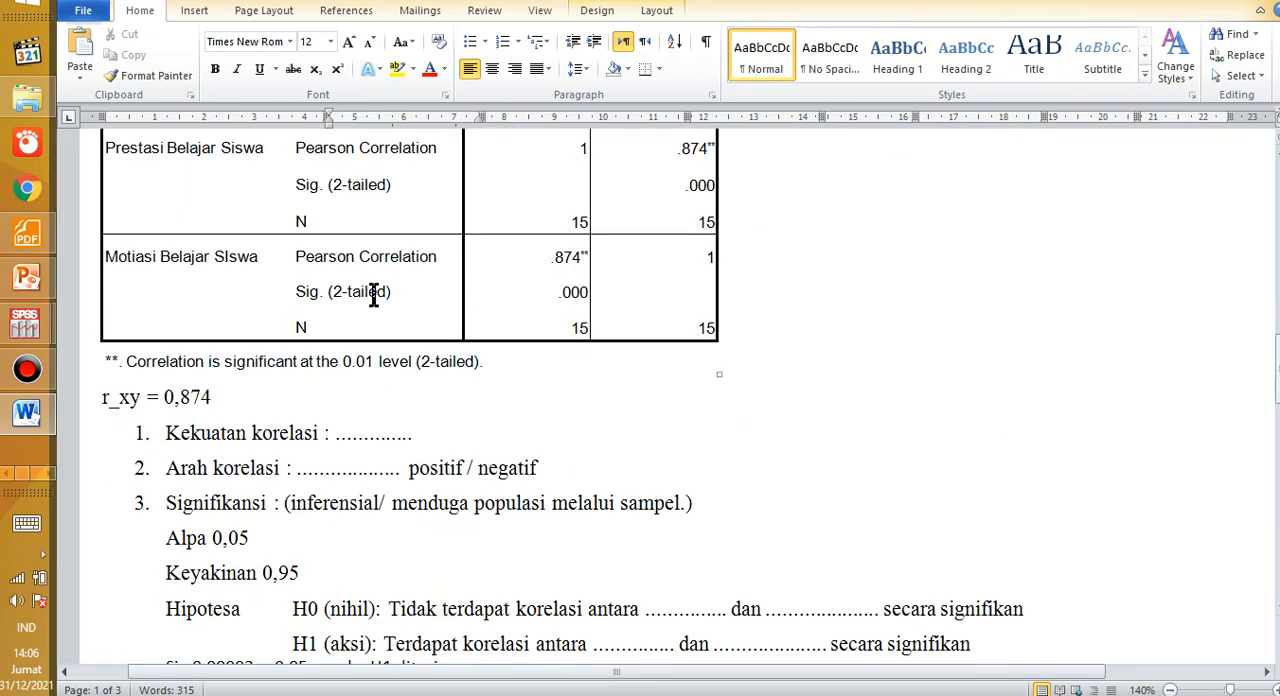
click(300, 479)
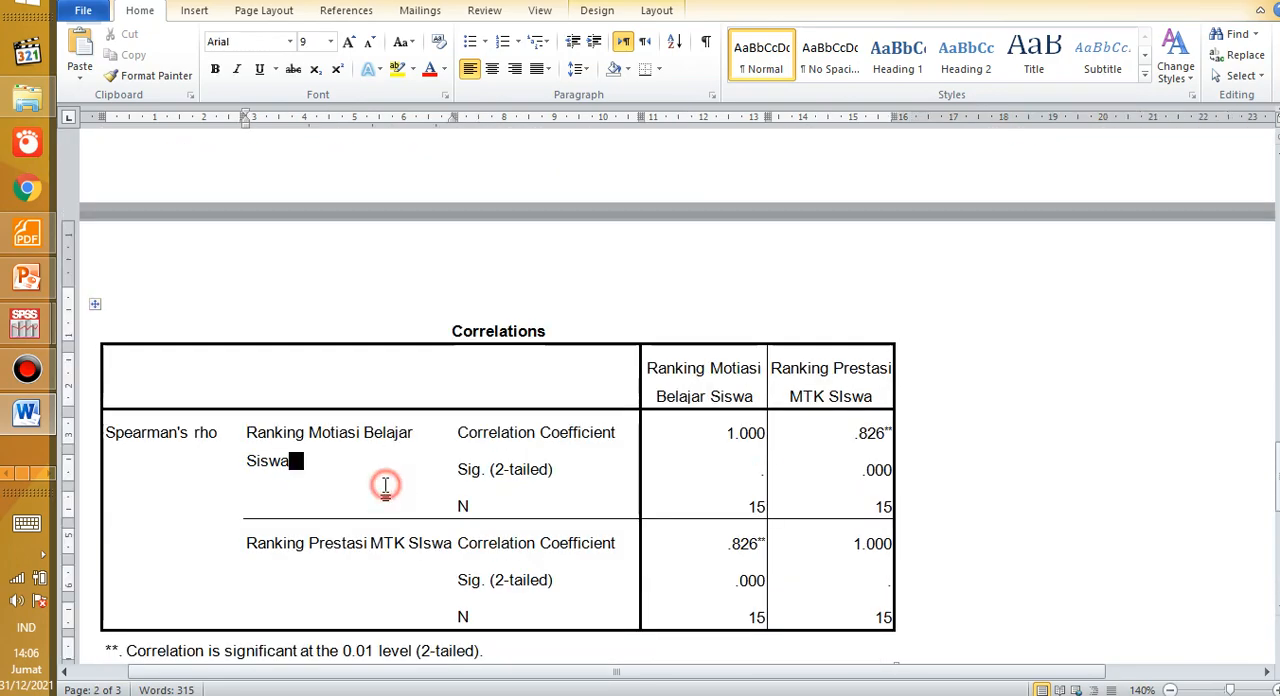
scroll(374, 415, up, 2)
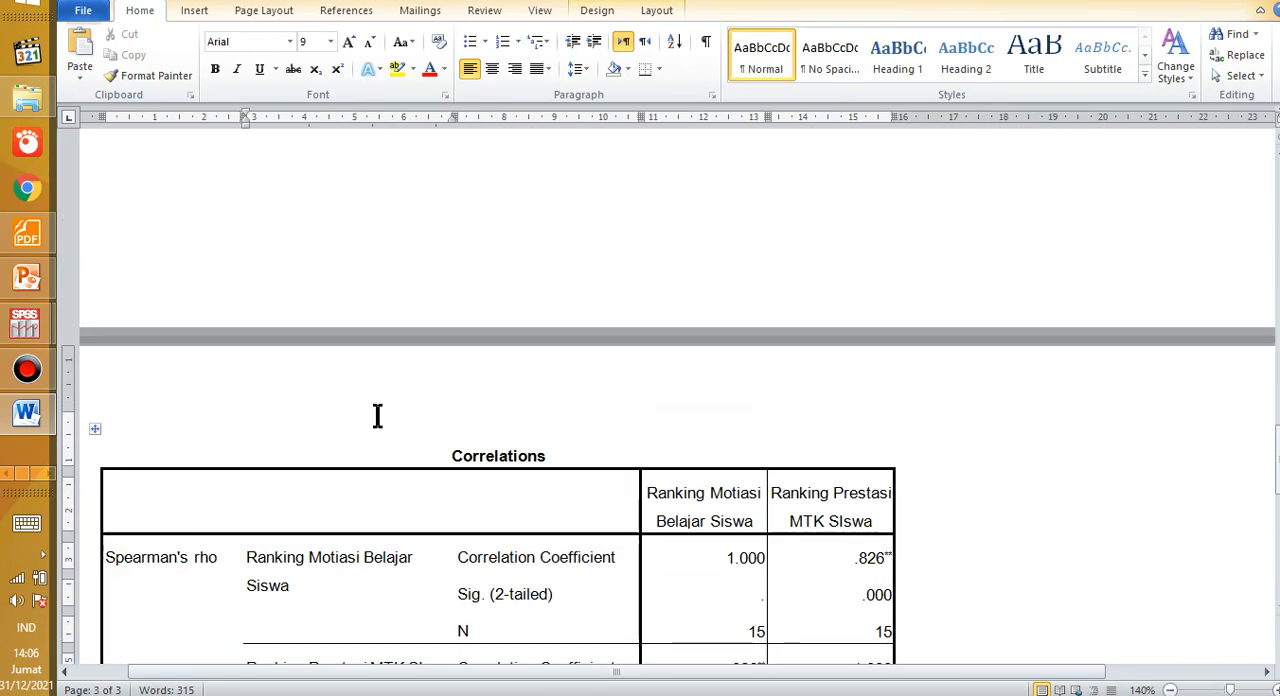
scroll(377, 416, up, 1)
scroll(377, 416, down, 2)
drag(414, 511, 740, 626)
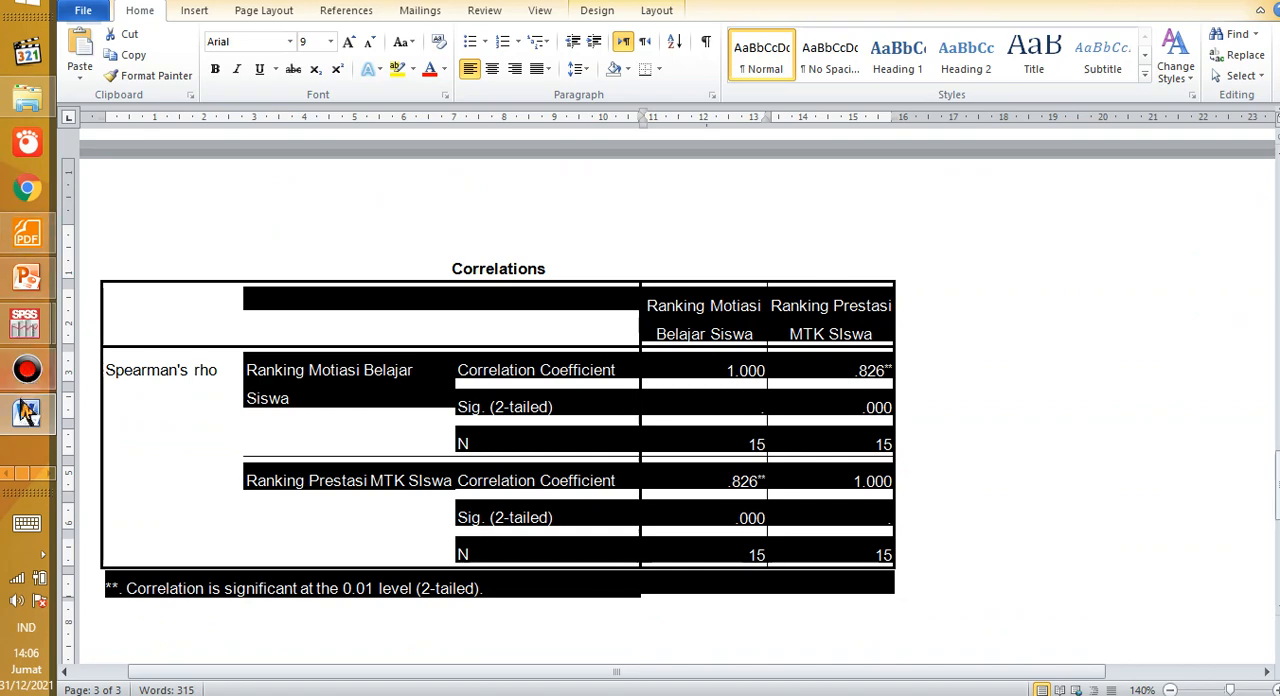
Step: Clear the table highlight and review the Spearman "Keterangan:" notes, from the r_xy line through the H0 and H1 hypotheses
mouse_move(27, 415)
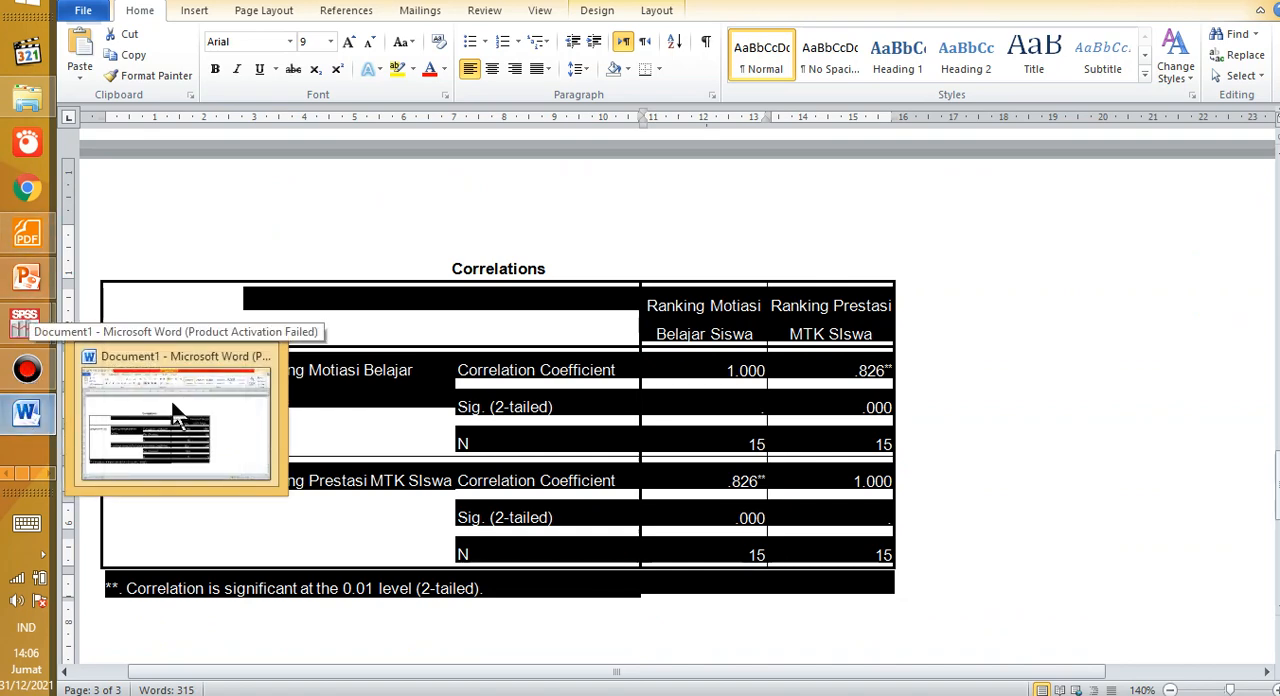
click(697, 440)
scroll(651, 436, down, 5)
scroll(580, 440, down, 8)
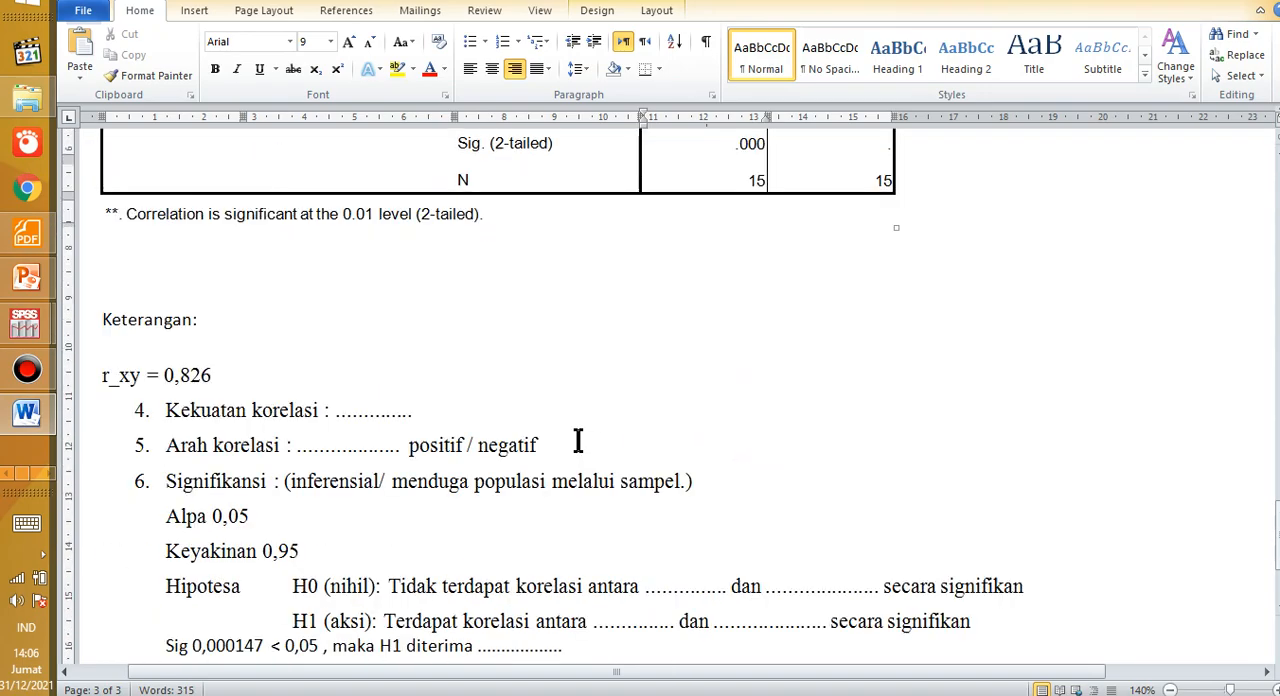
scroll(577, 520, up, 15)
scroll(471, 297, down, 9)
Step: Go back to the first page and highlight the whole ANOVA Table together with its "Keterangan:" line
scroll(410, 330, up, 20)
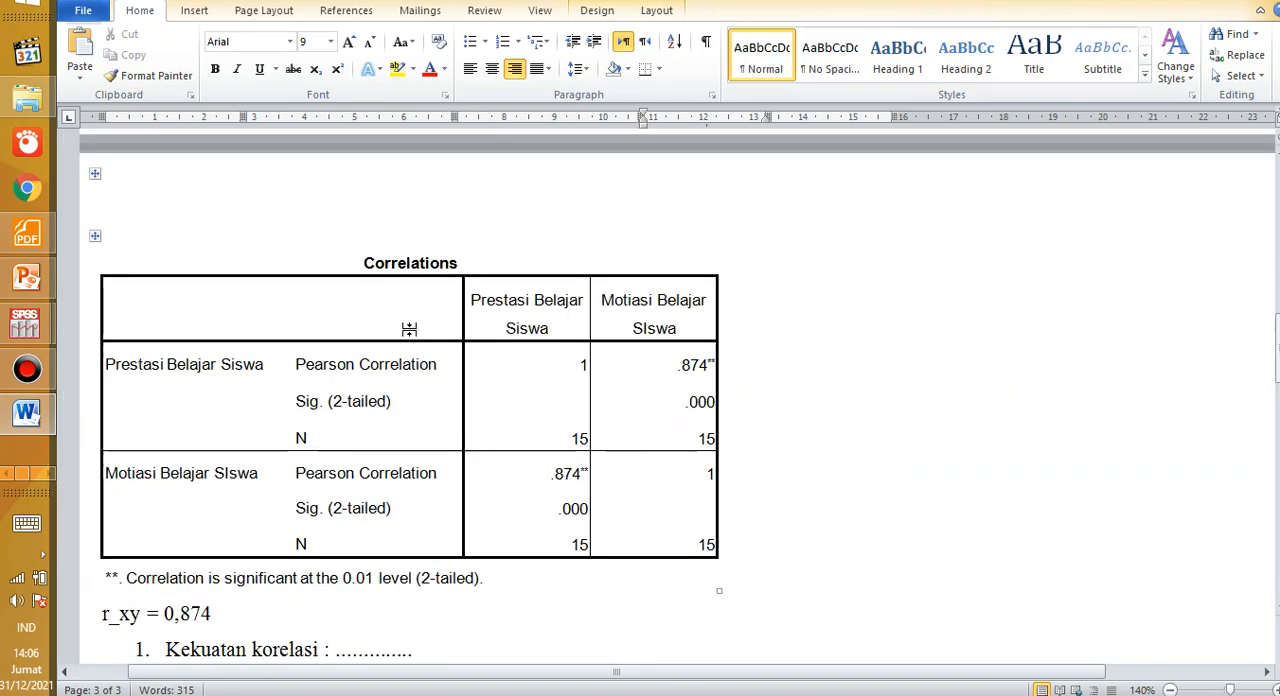
scroll(404, 323, down, 3)
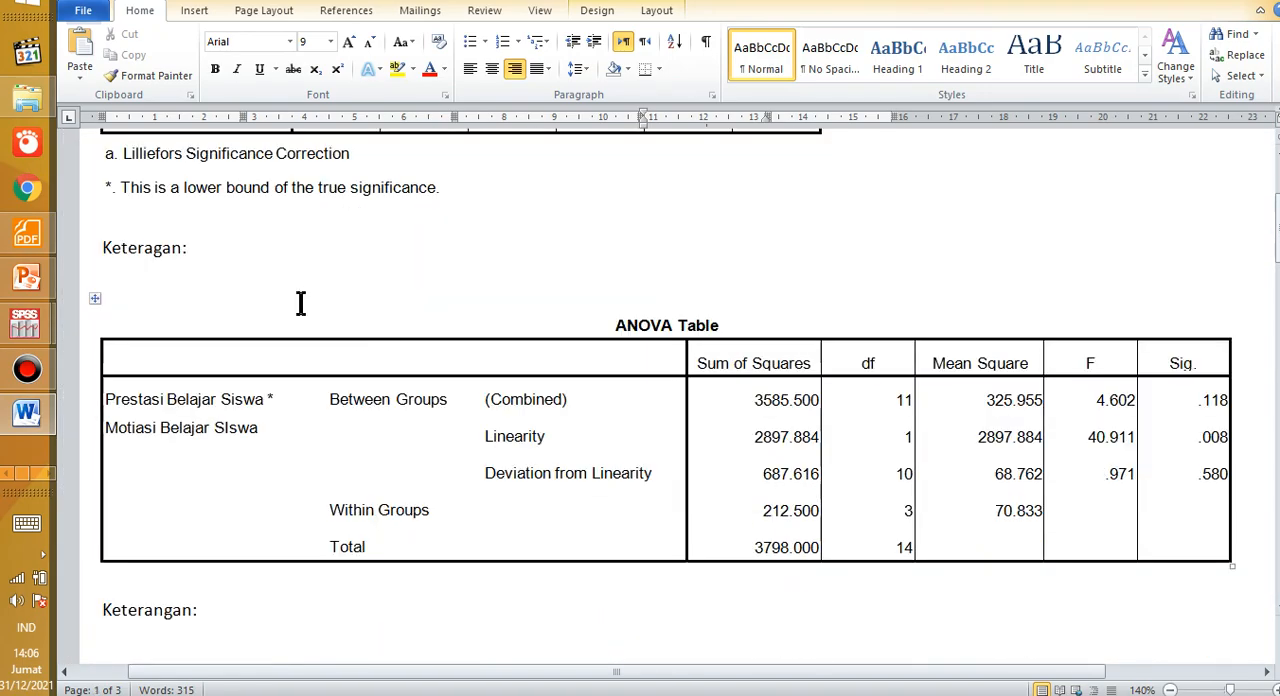
drag(327, 316, 1110, 540)
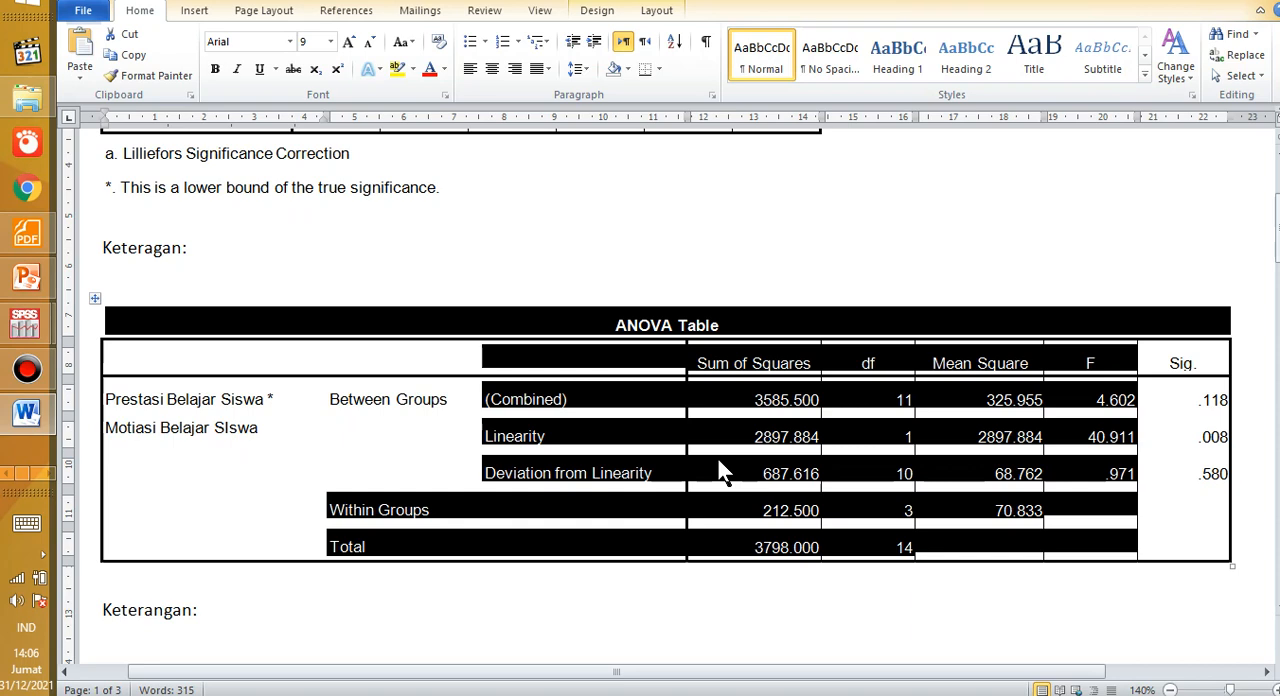
click(588, 355)
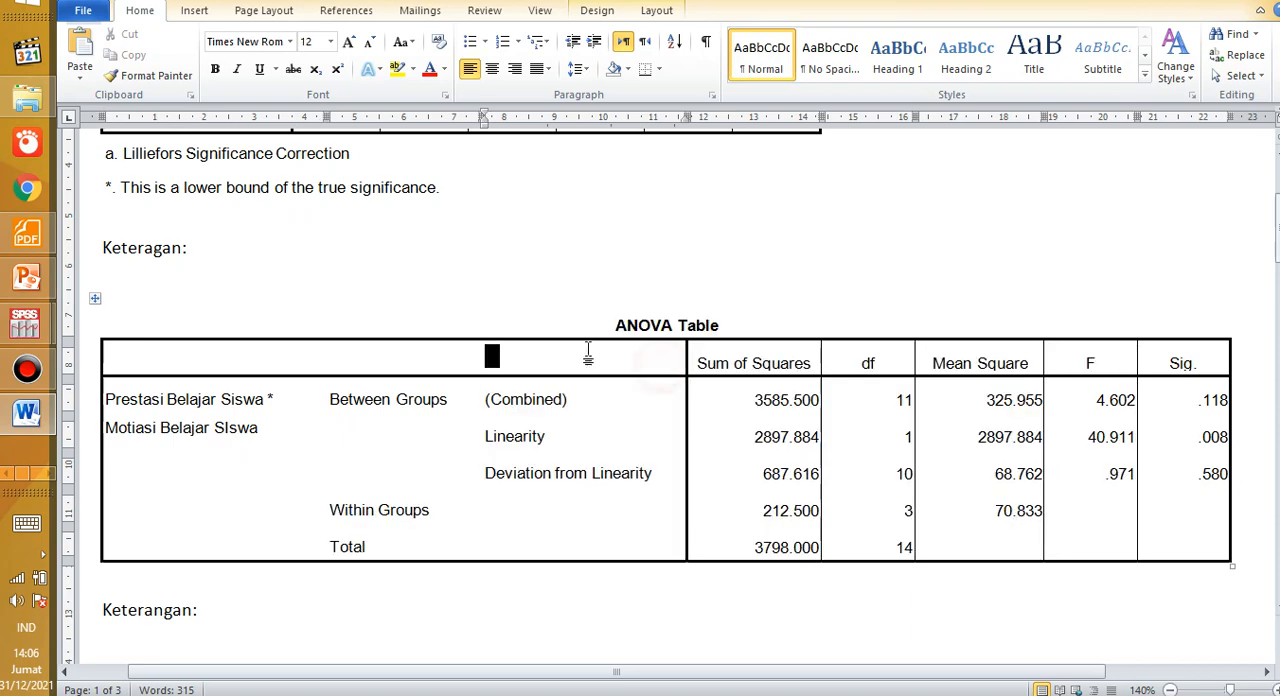
drag(565, 335, 866, 633)
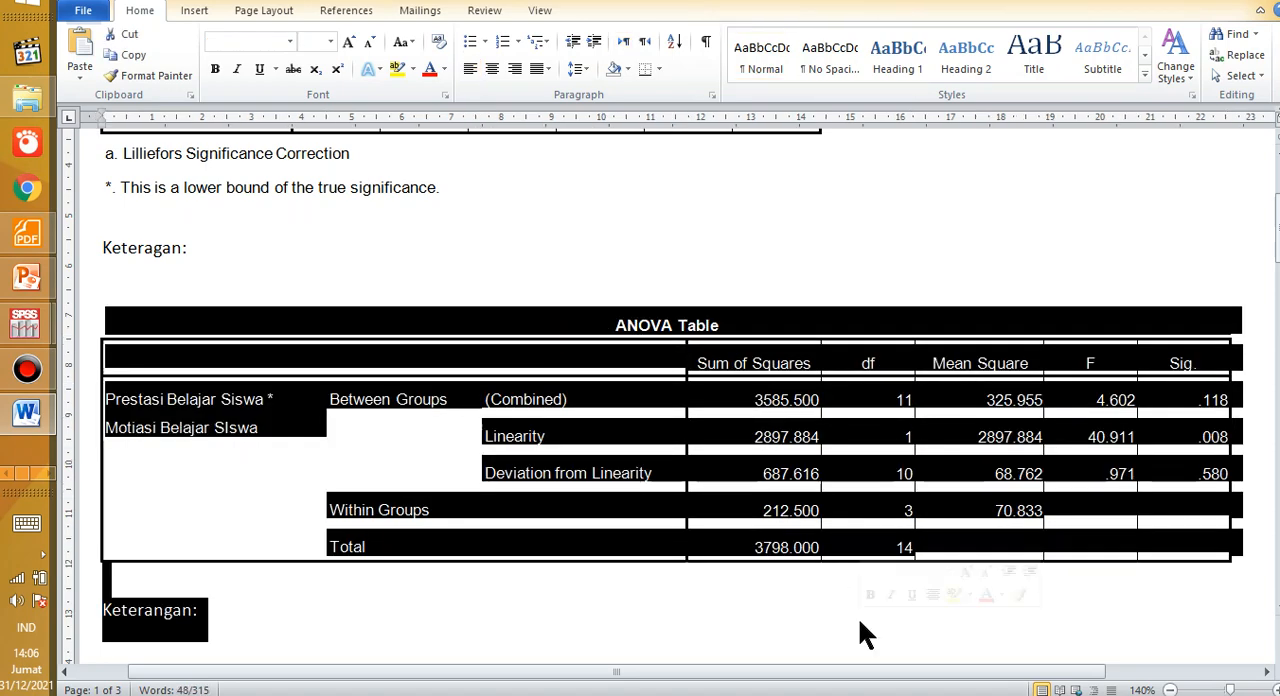